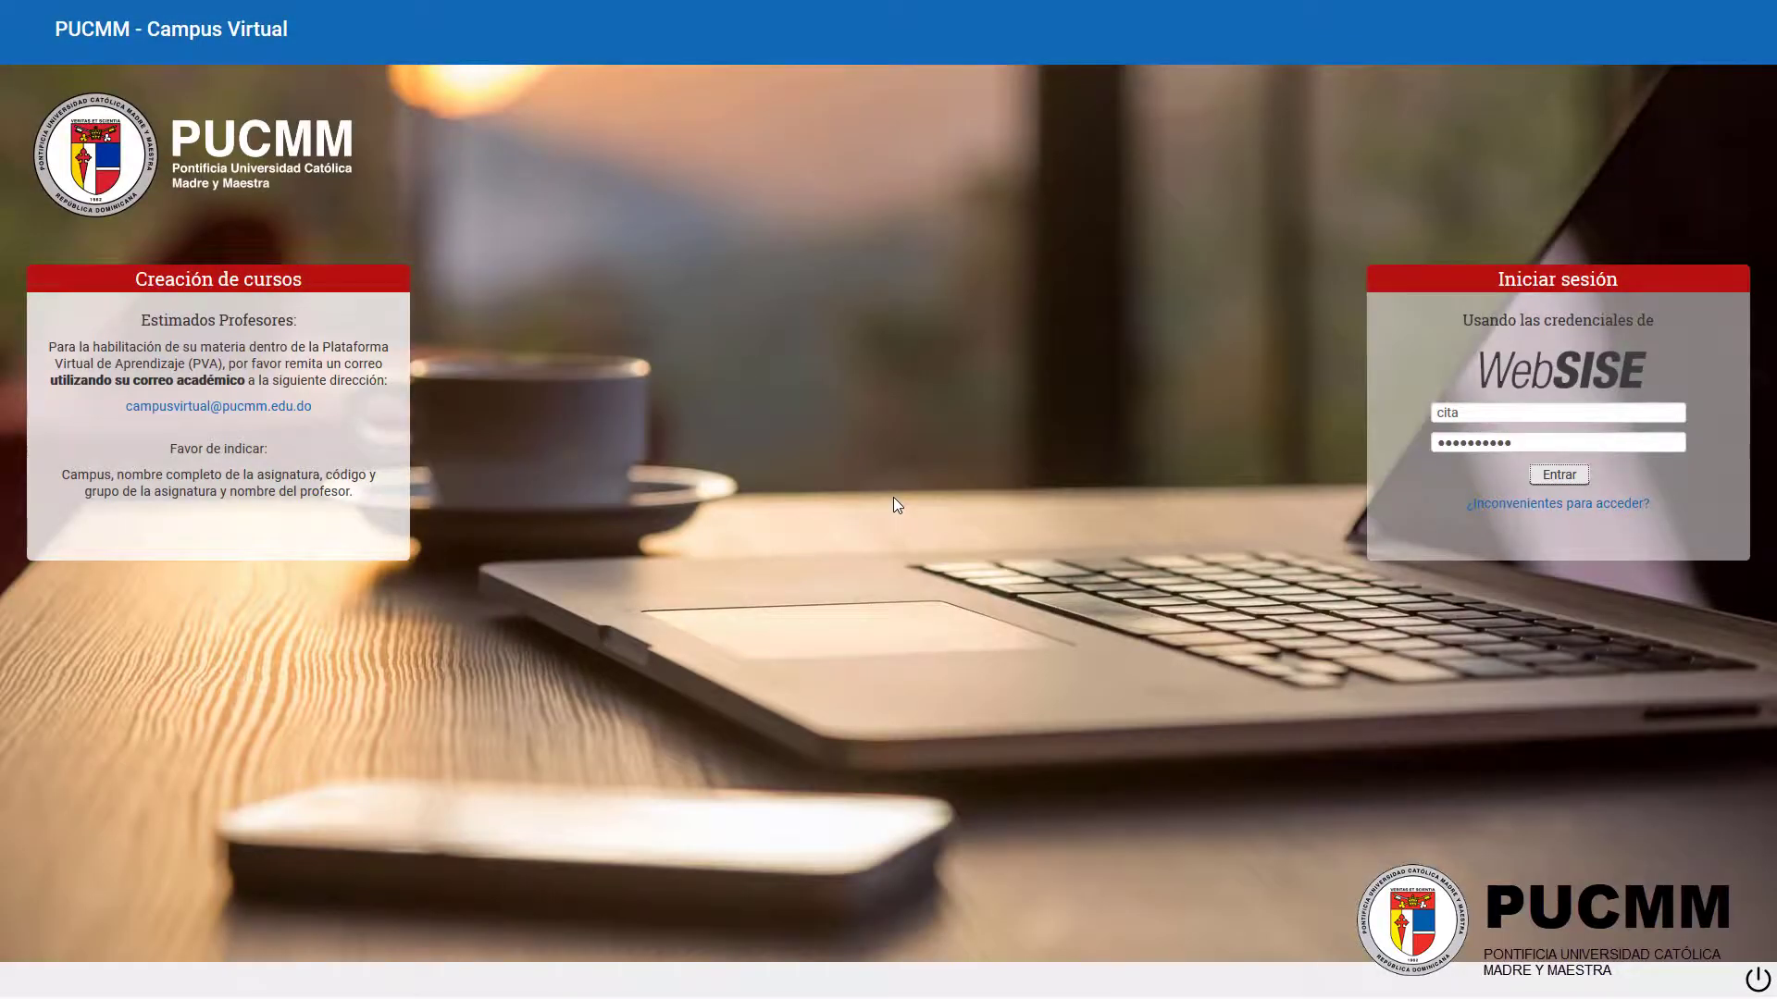
# Step: Sign in to the campus site and open the course Diseño de Asignaturas en Moodle
pyautogui.press('Return')
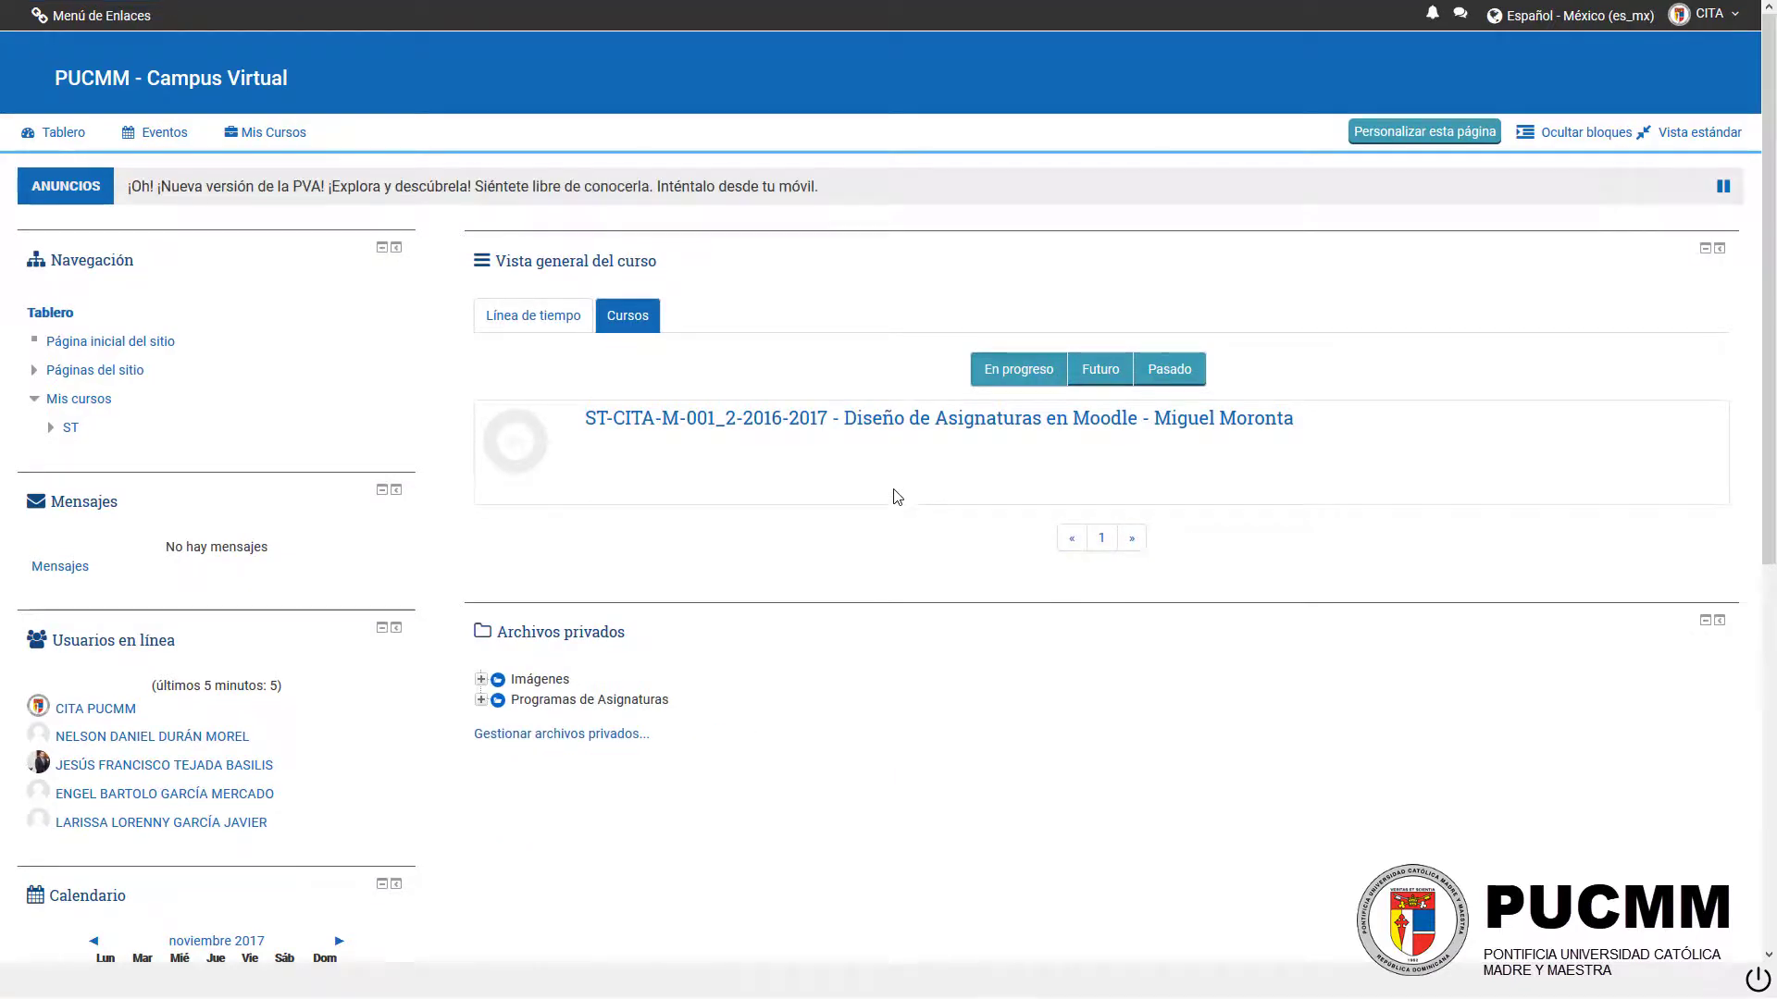
pyautogui.click(870, 421)
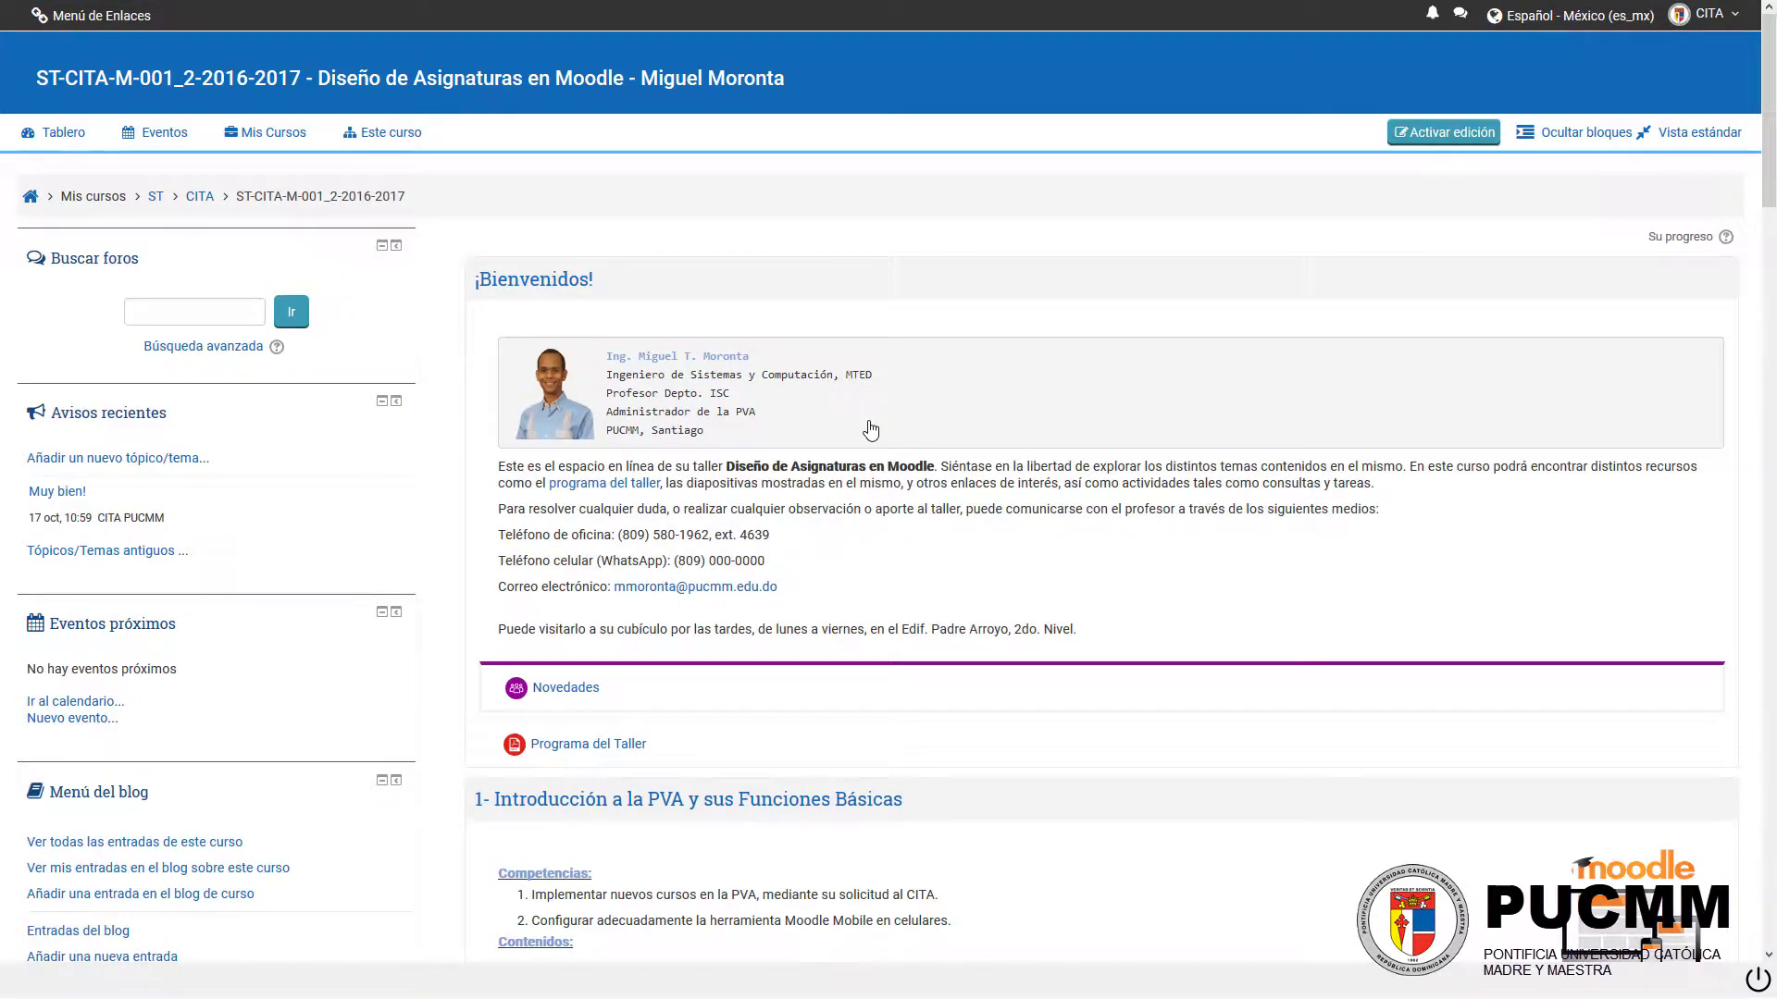
# Step: Open the course's question bank from its administration options
pyautogui.scroll(-12, 870, 429)
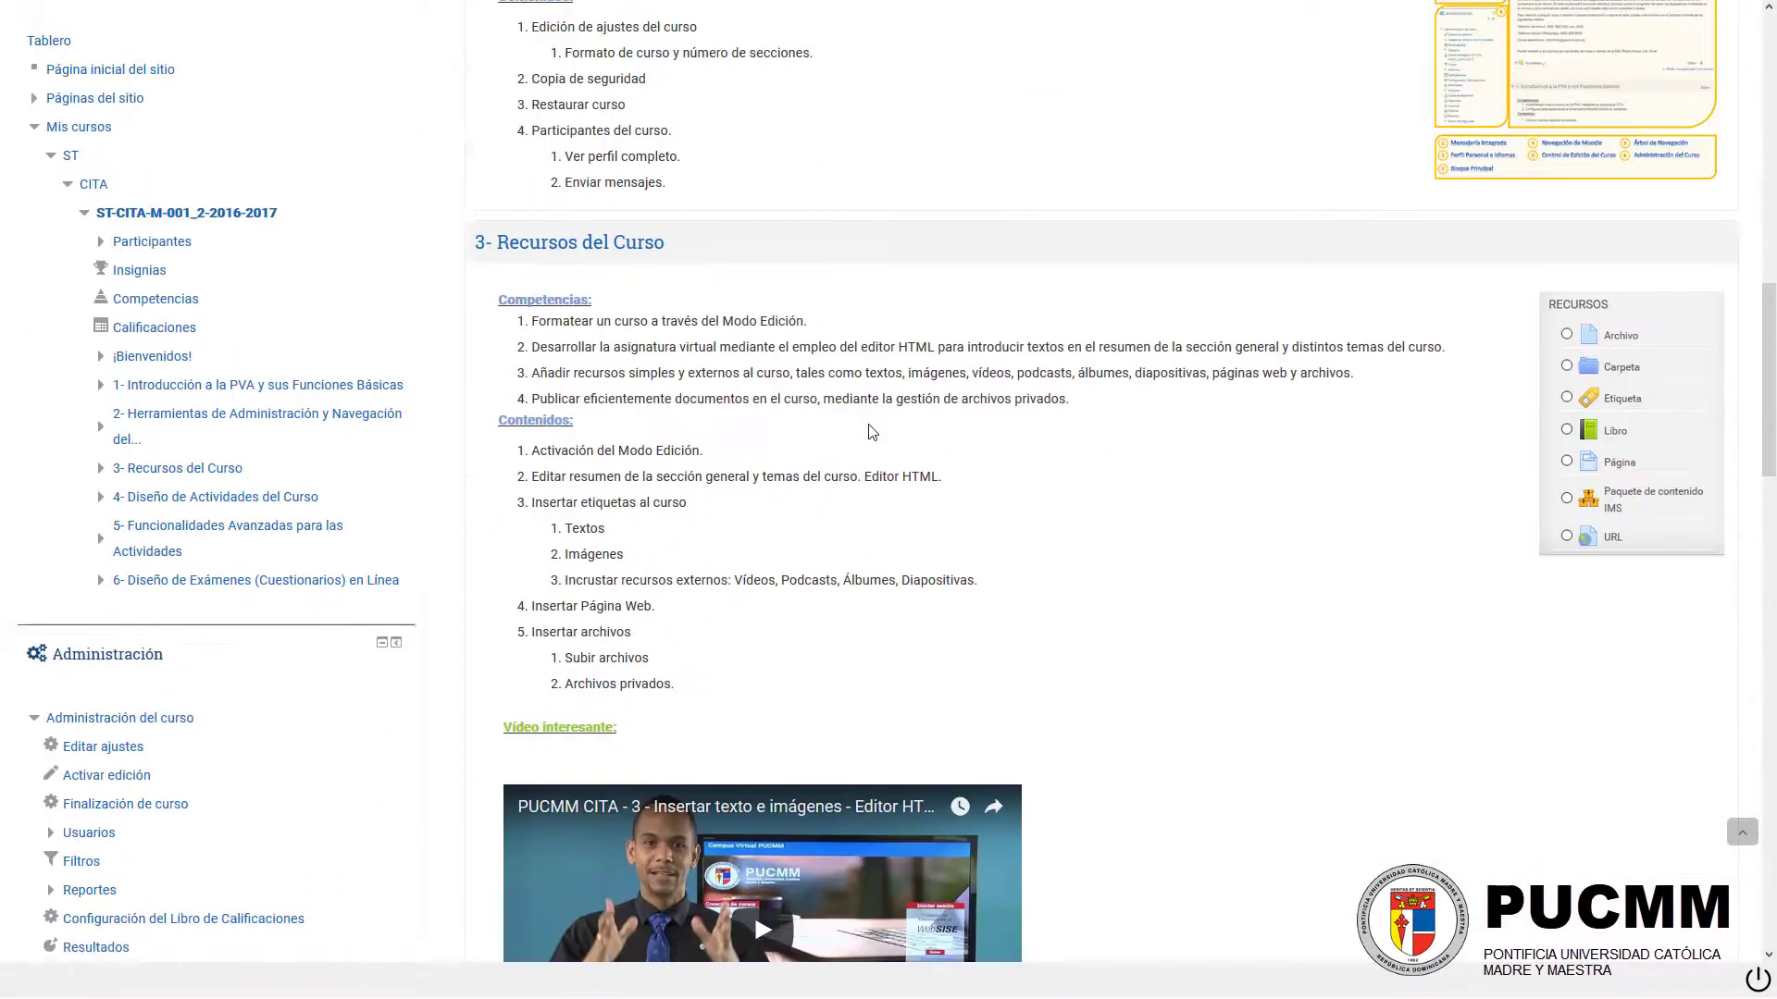
pyautogui.scroll(-7, 870, 430)
pyautogui.scroll(1, 567, 435)
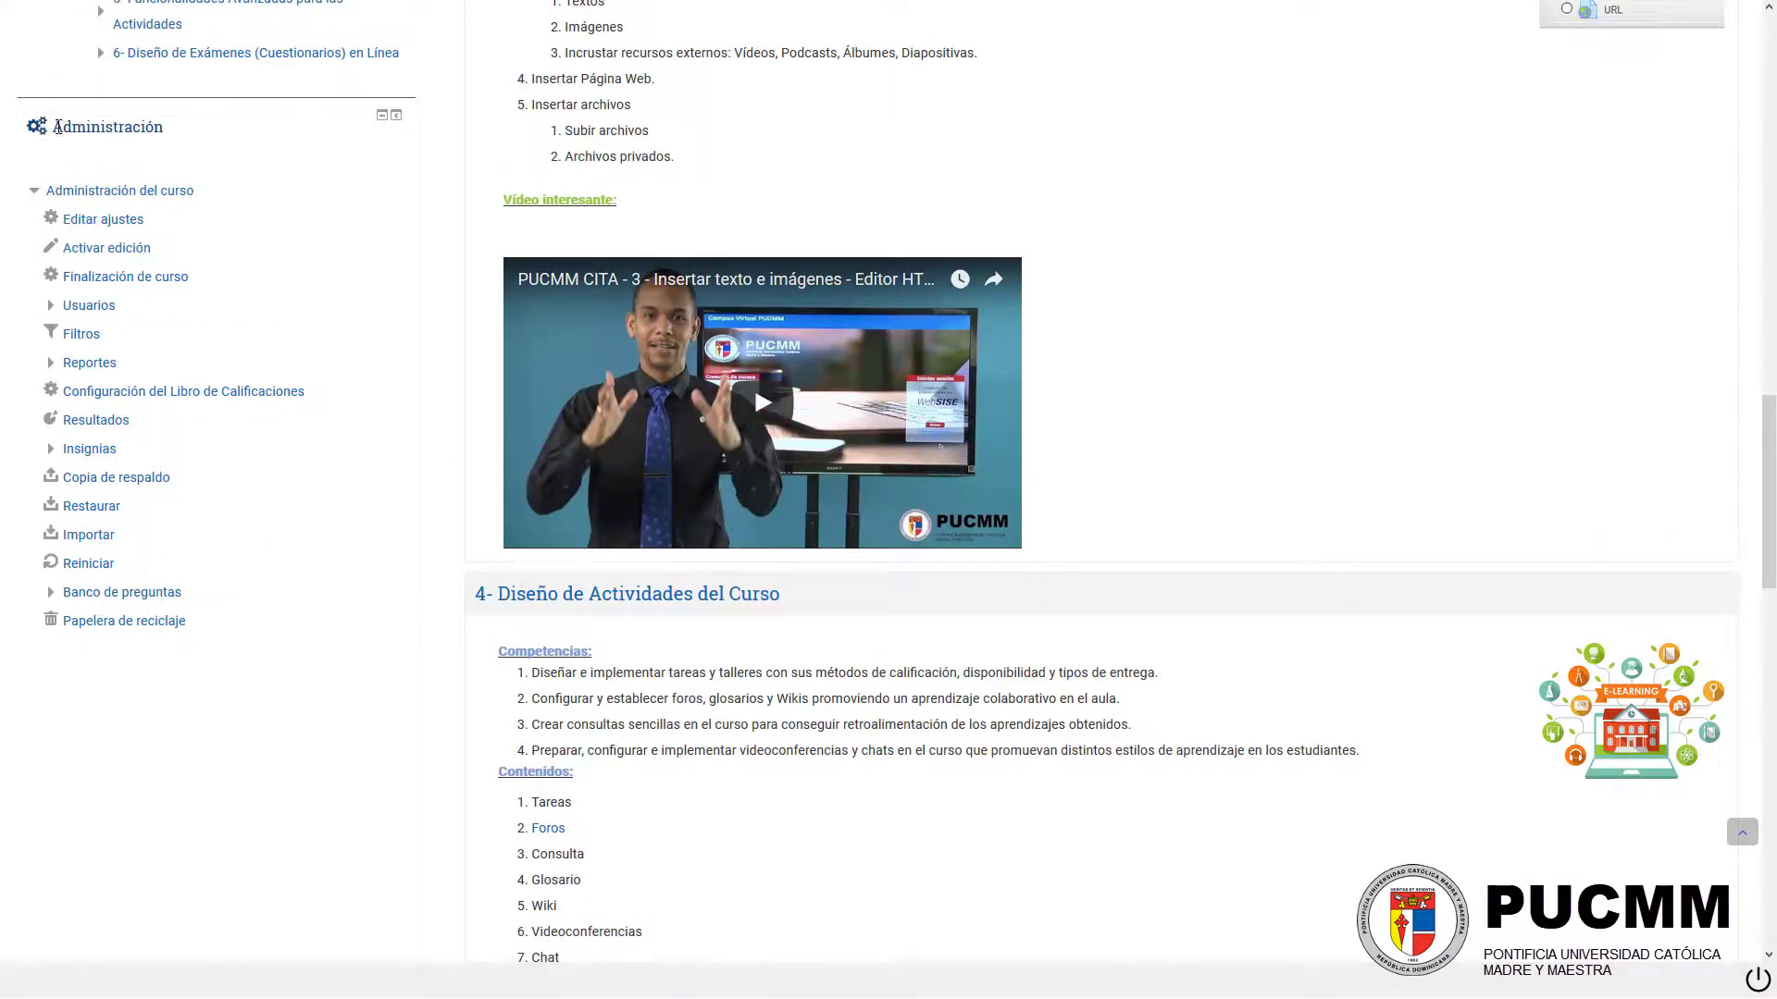
pyautogui.moveTo(54, 129); pyautogui.dragTo(167, 129)
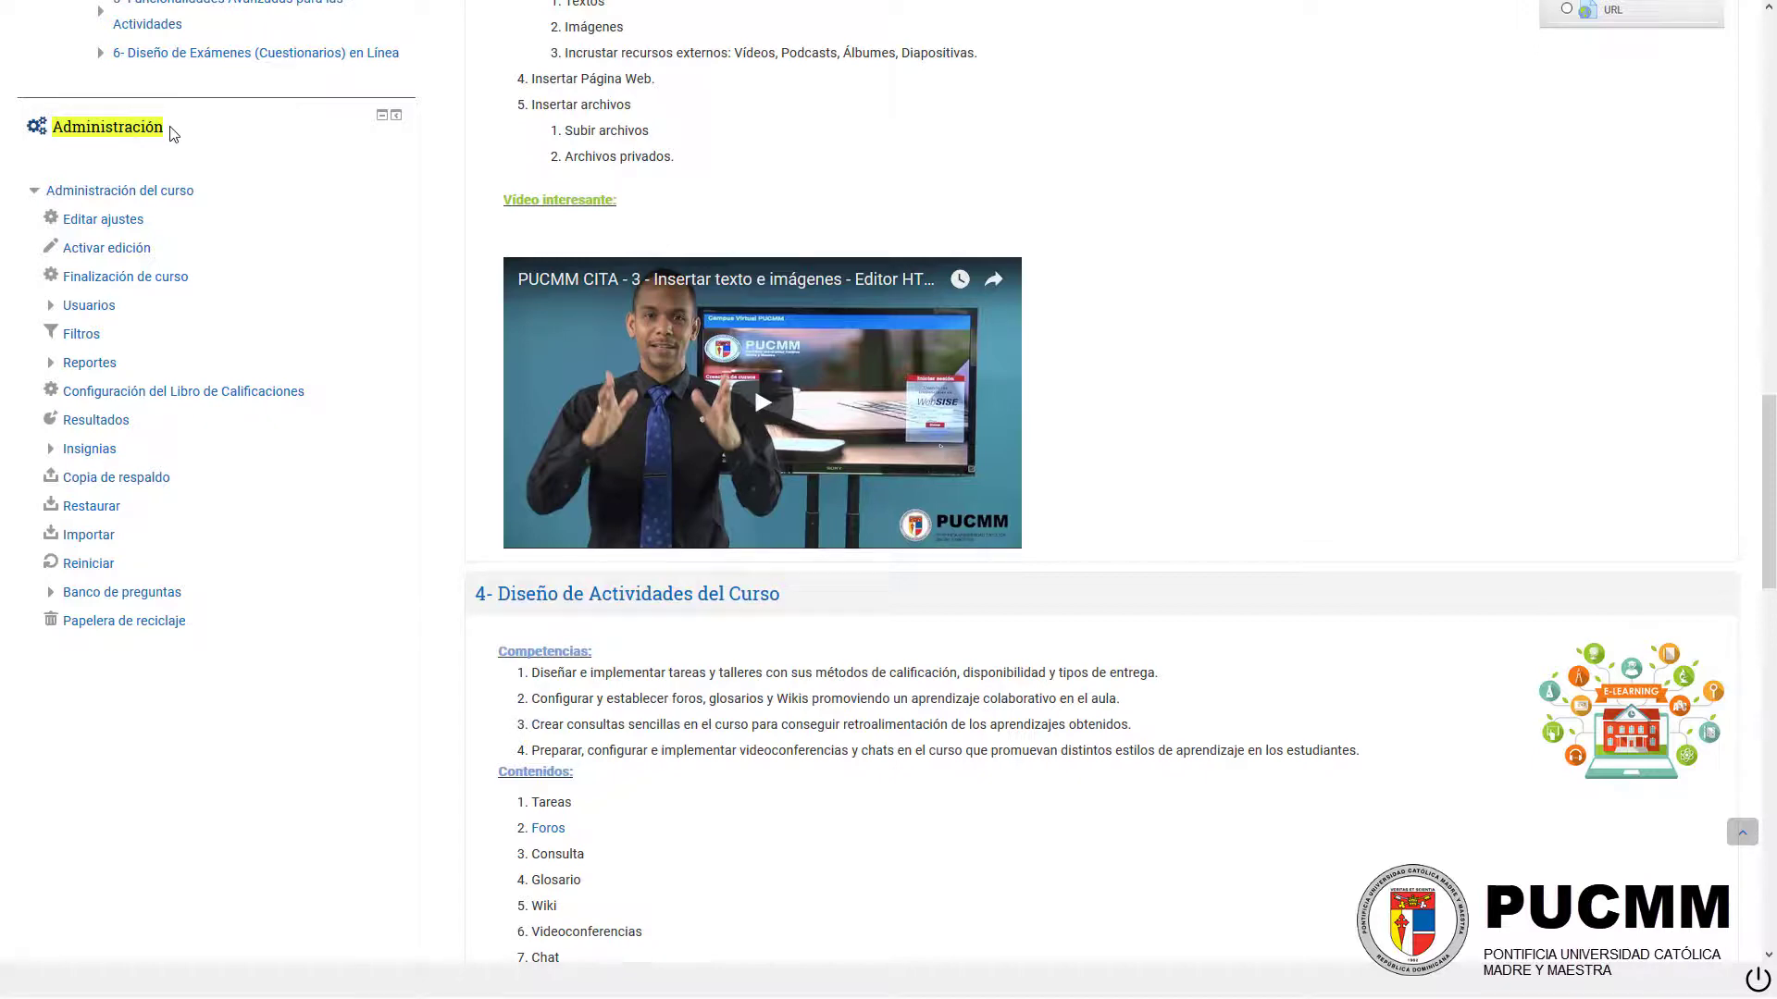
pyautogui.click(171, 130)
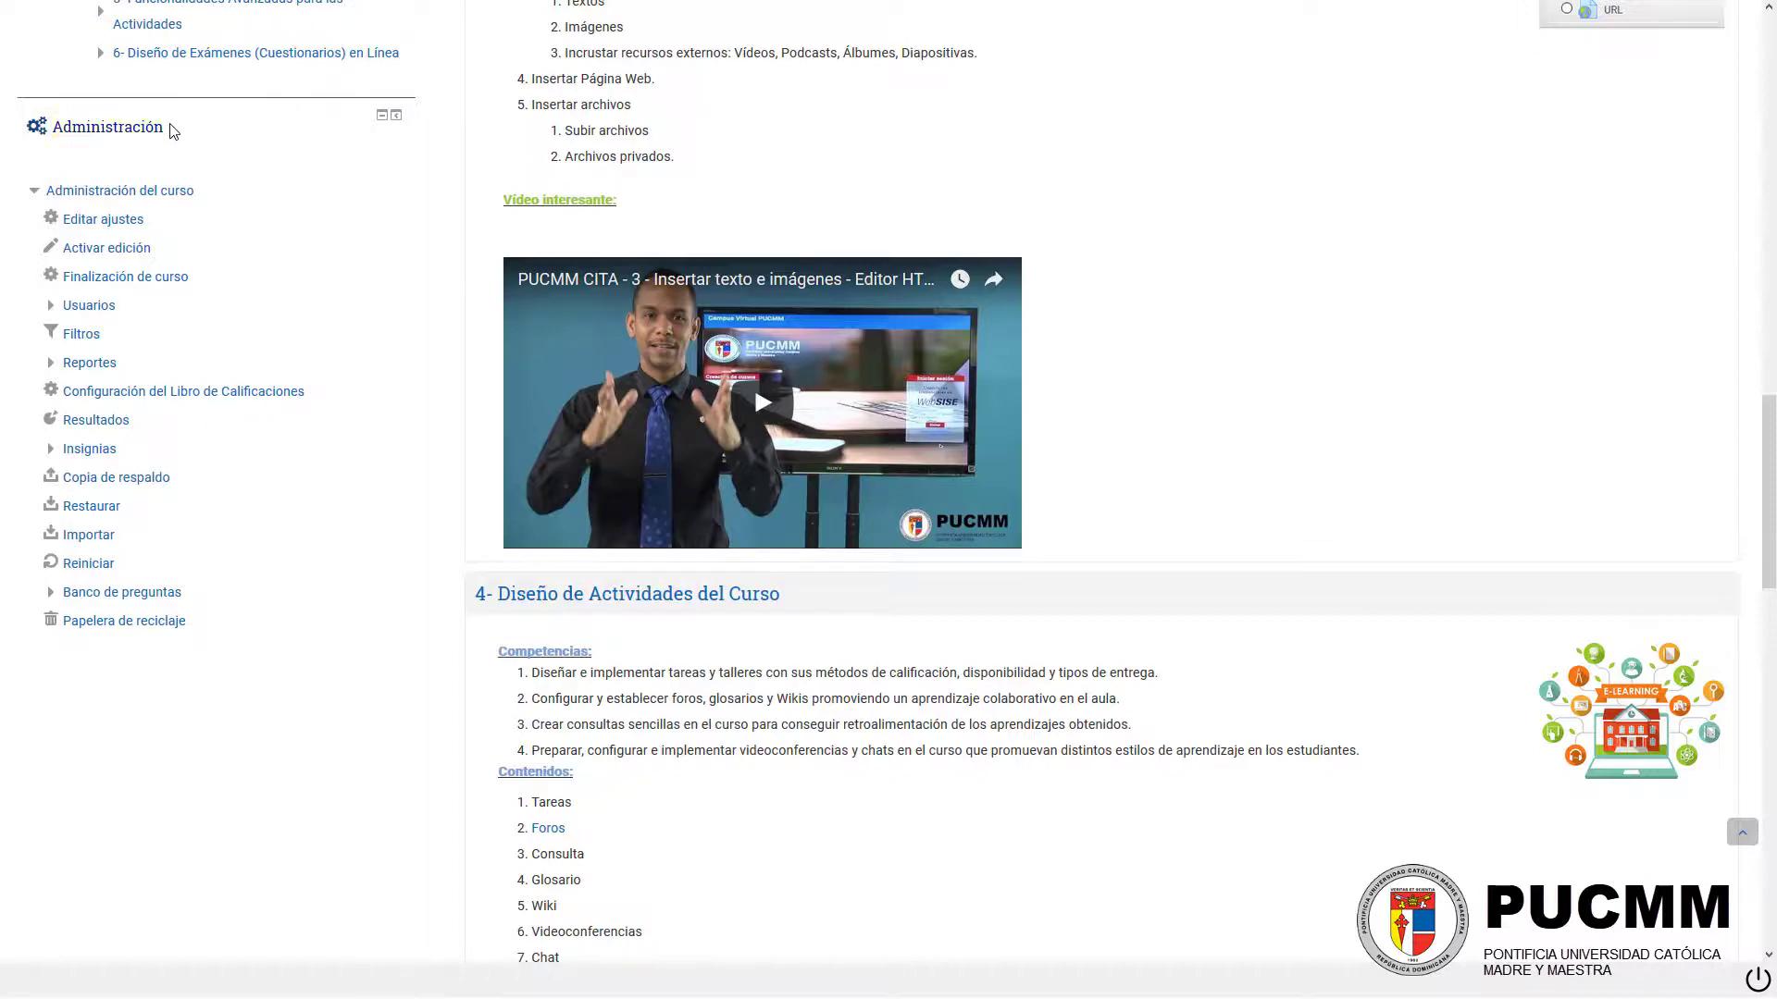
pyautogui.click(153, 594)
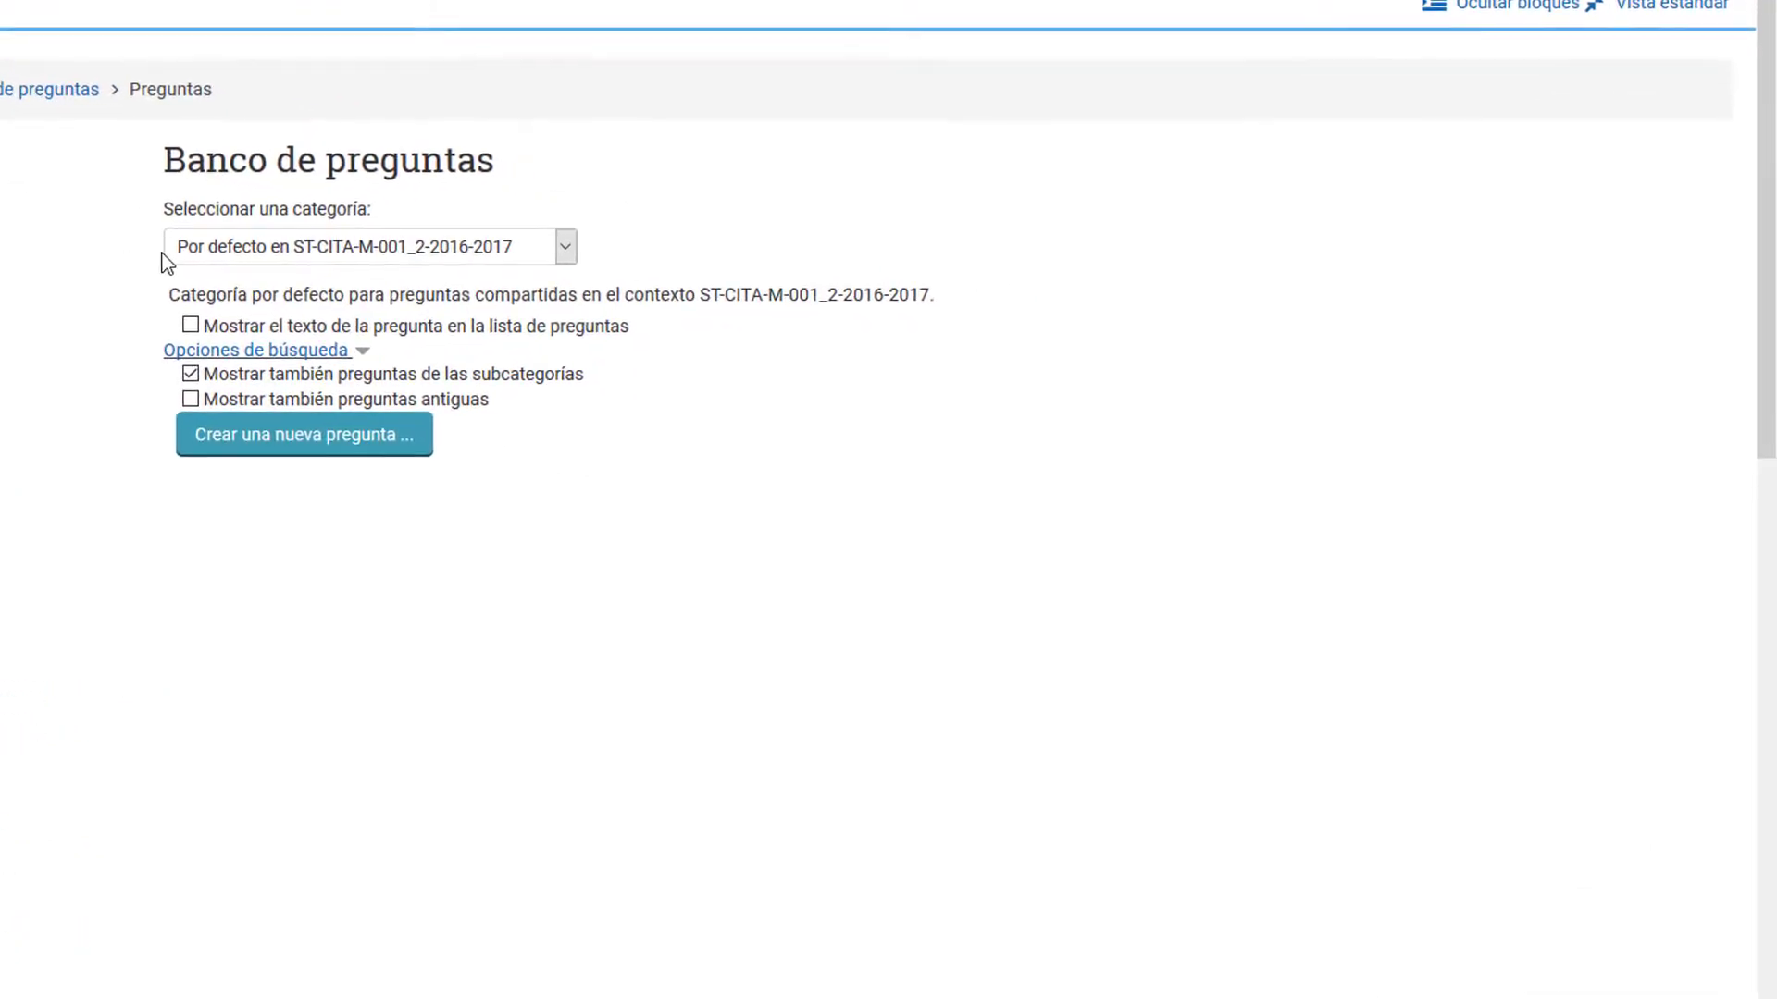
# Step: Switch the question bank to the Preguntas Objetivas category and start a new Relacionar columnas question
pyautogui.click(252, 260)
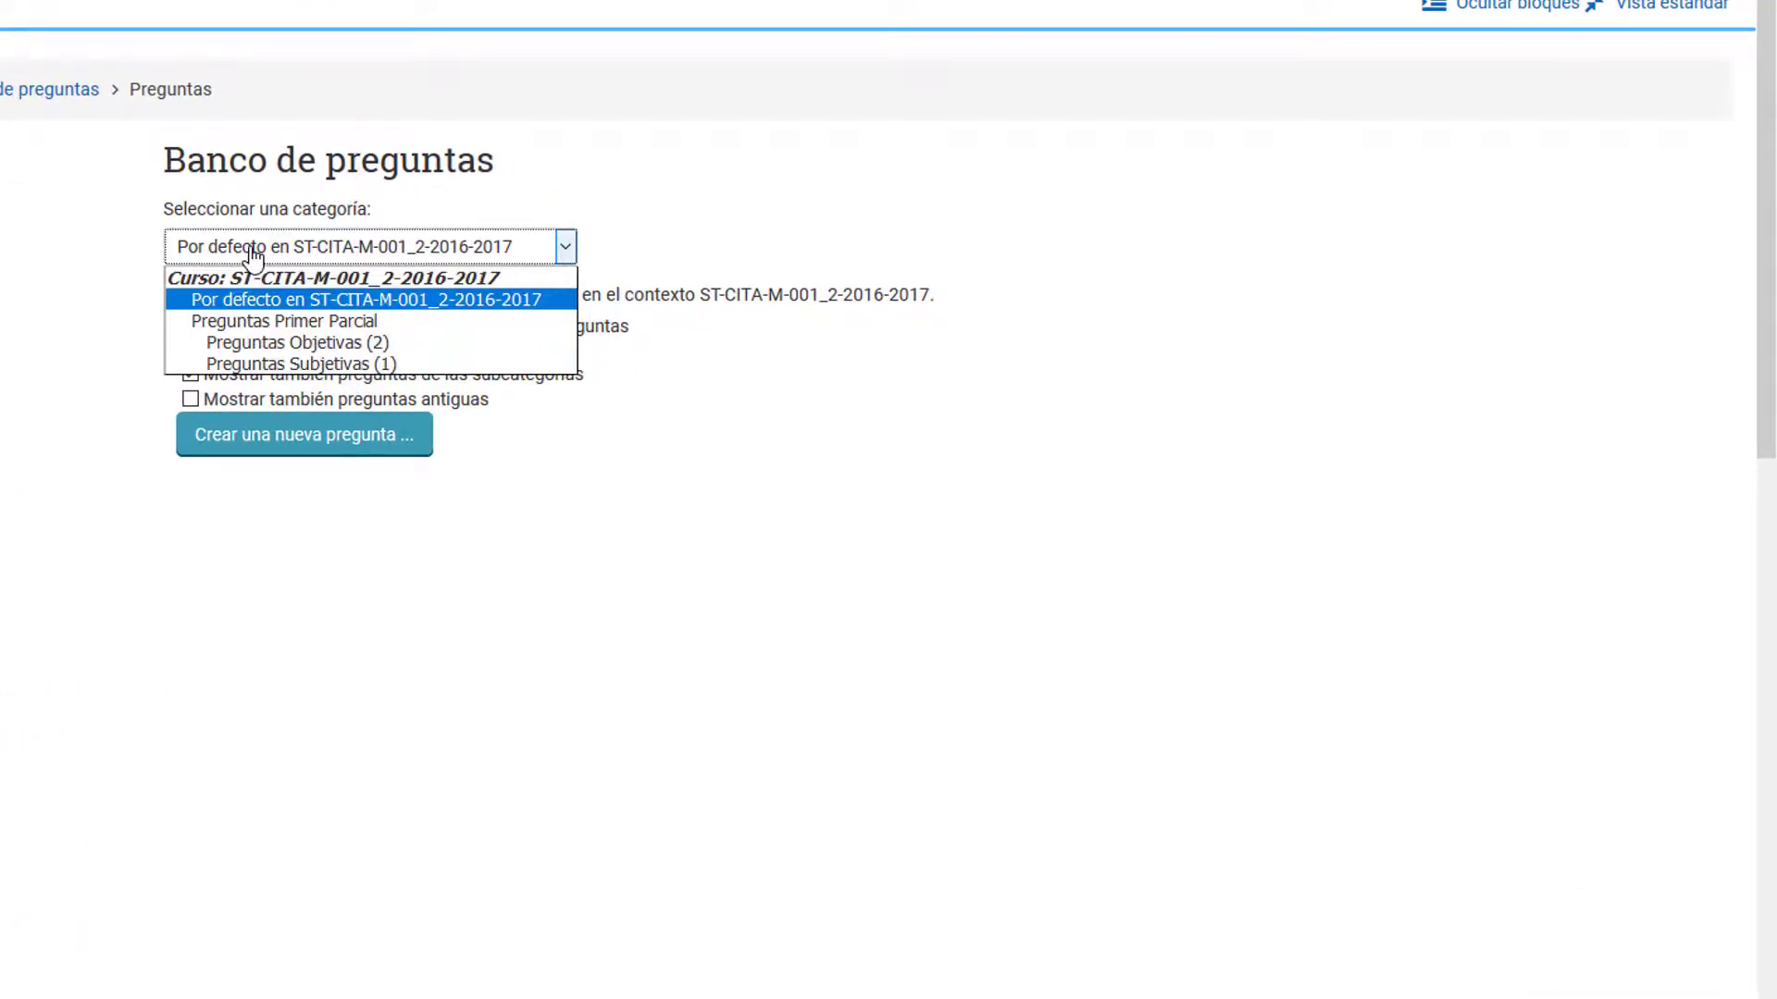
pyautogui.click(302, 348)
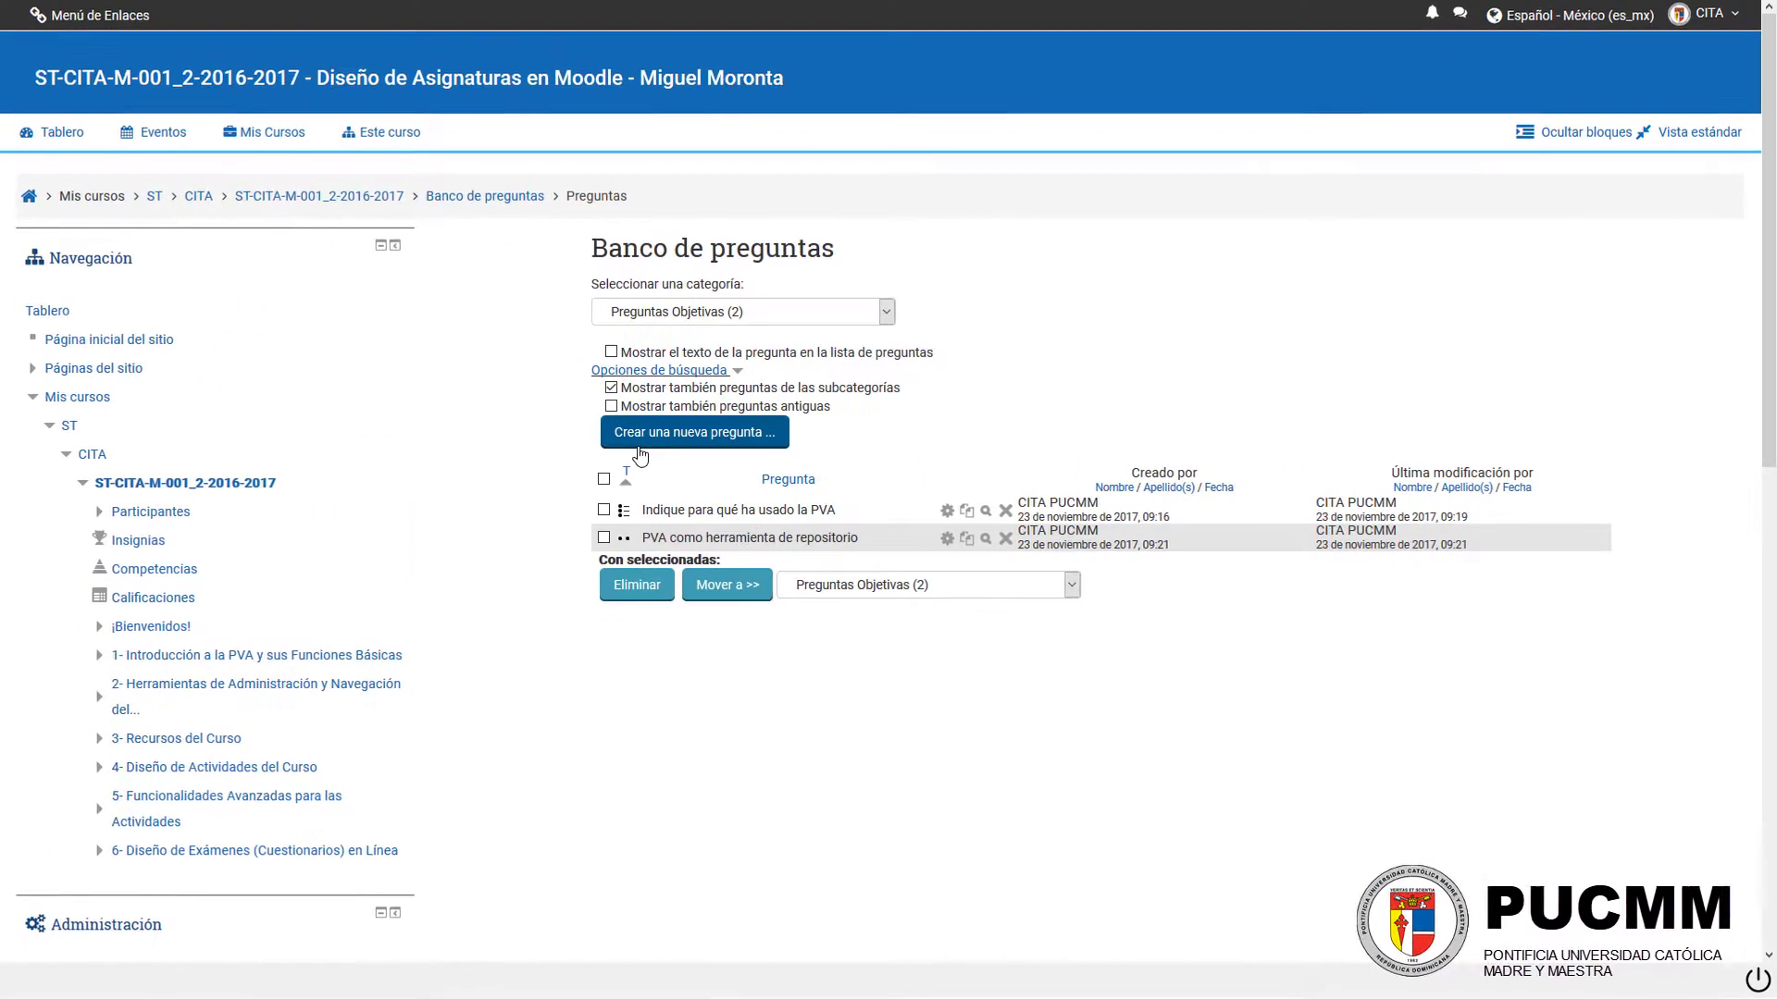
pyautogui.click(685, 436)
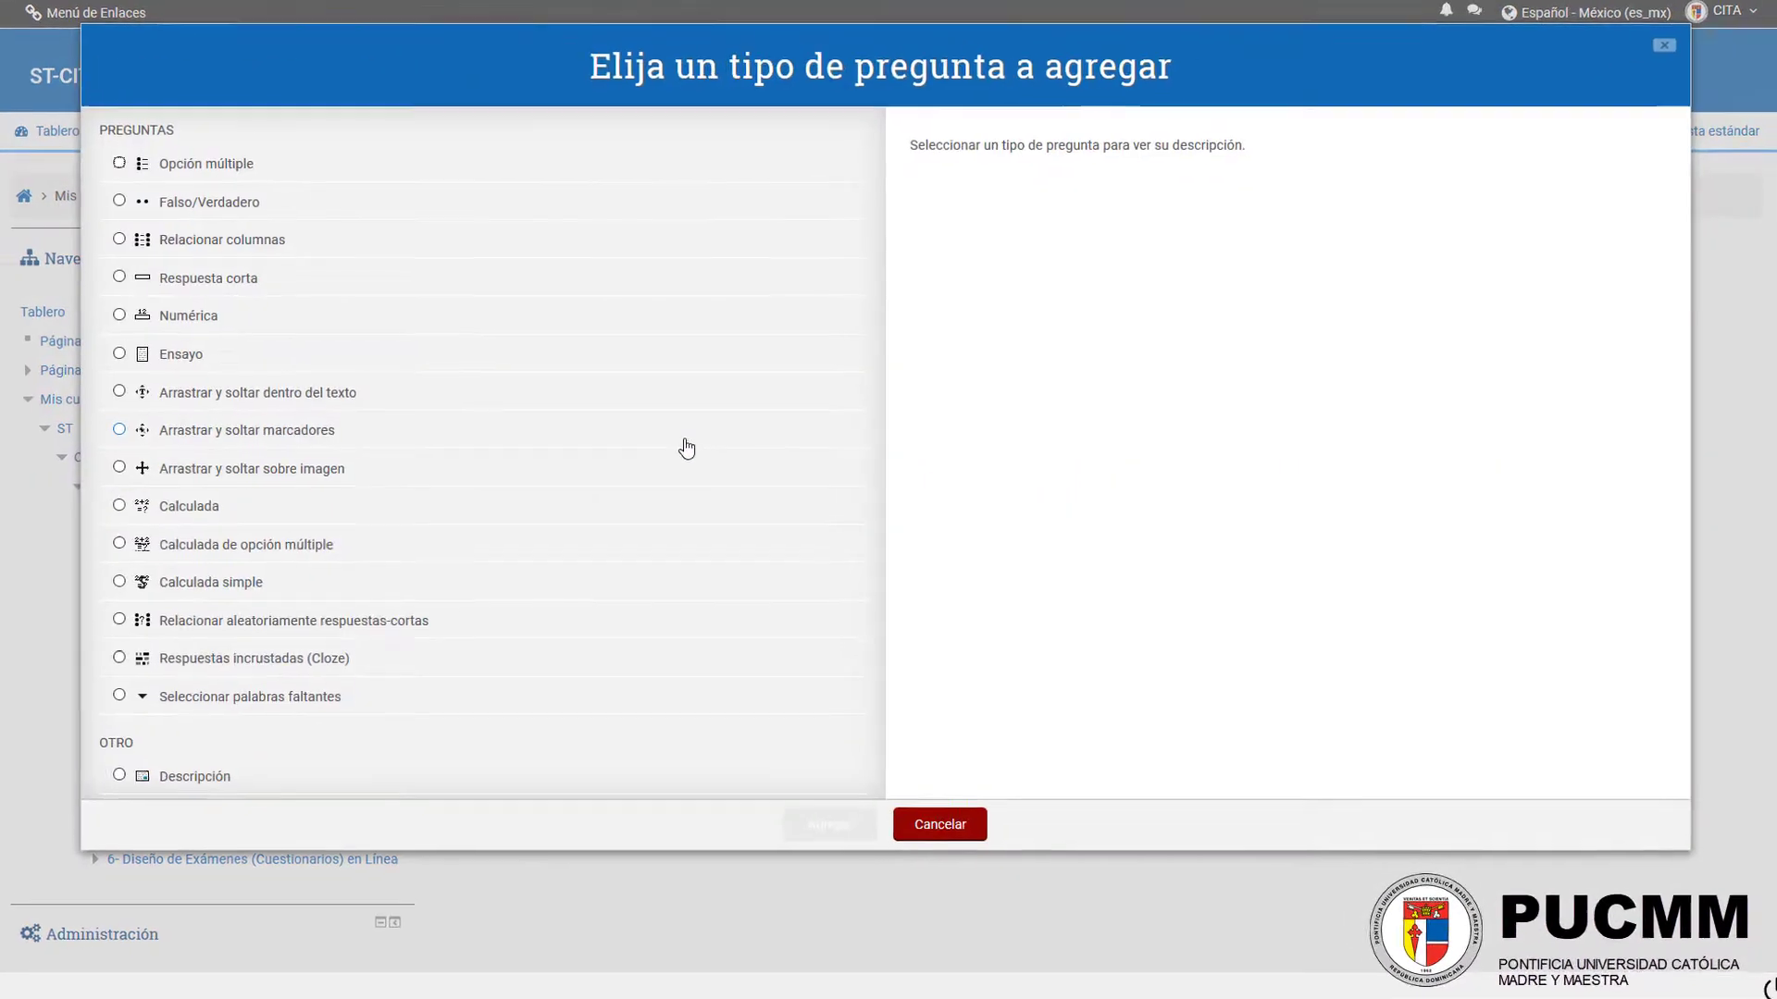
pyautogui.click(167, 242)
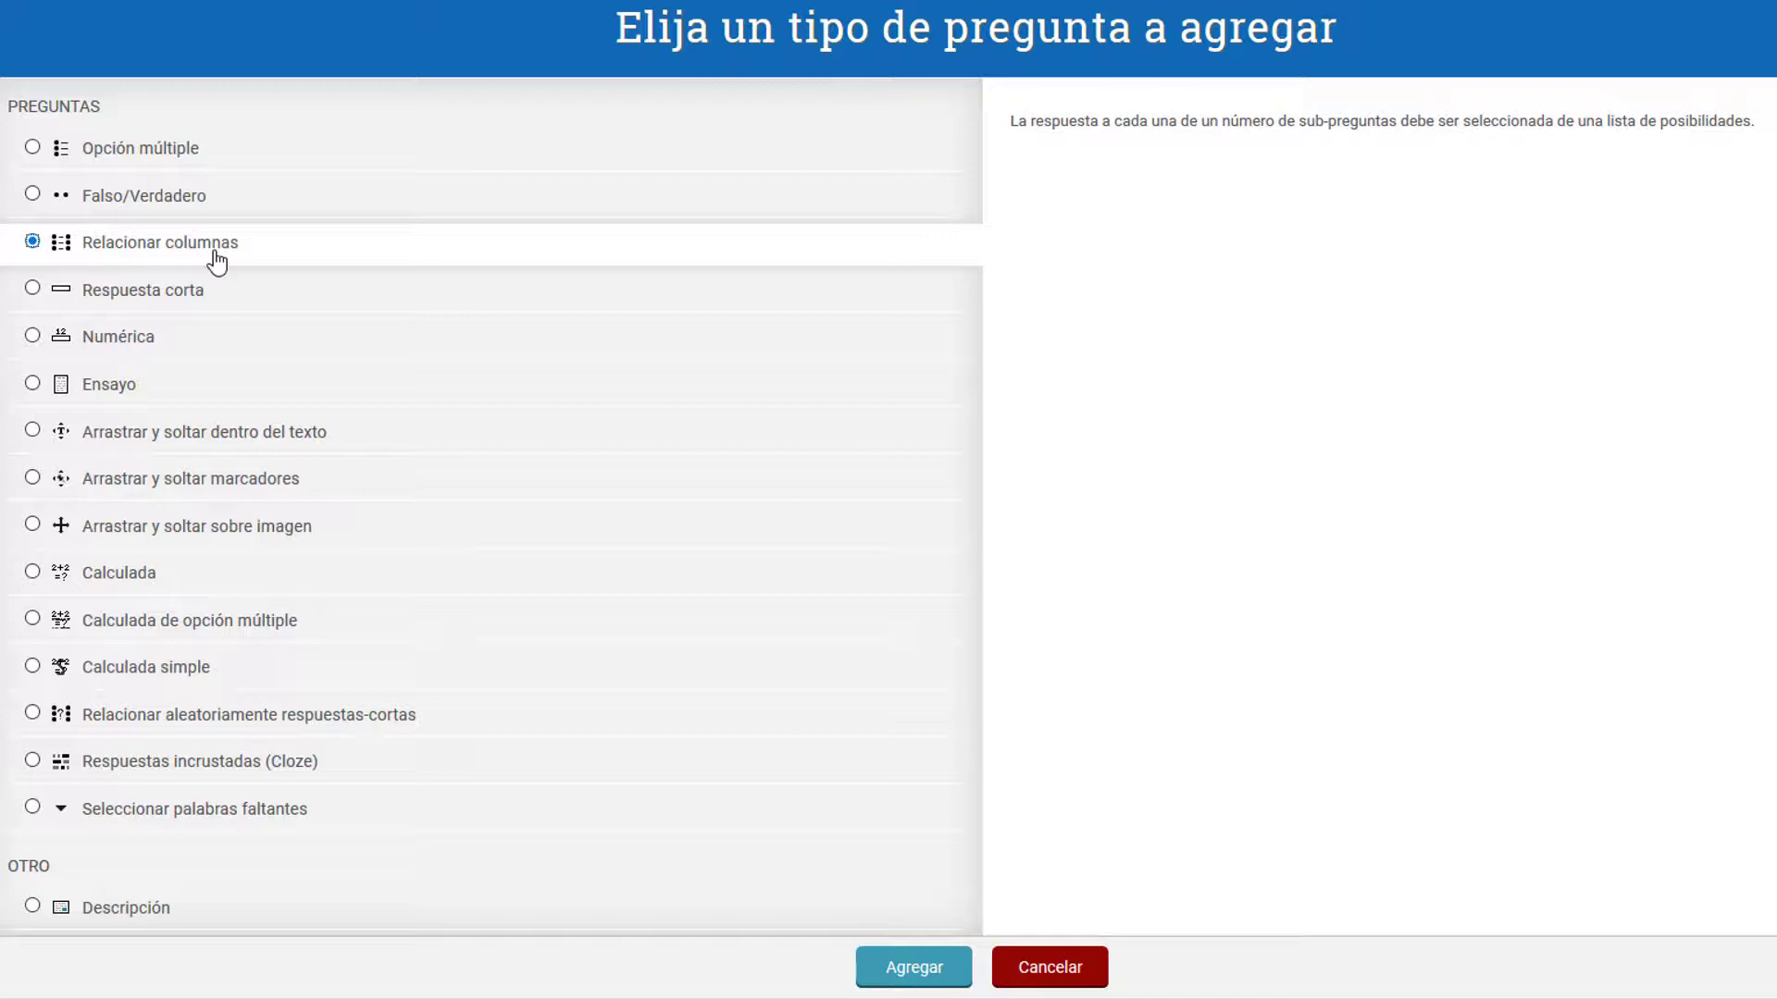
pyautogui.doubleClick(217, 263)
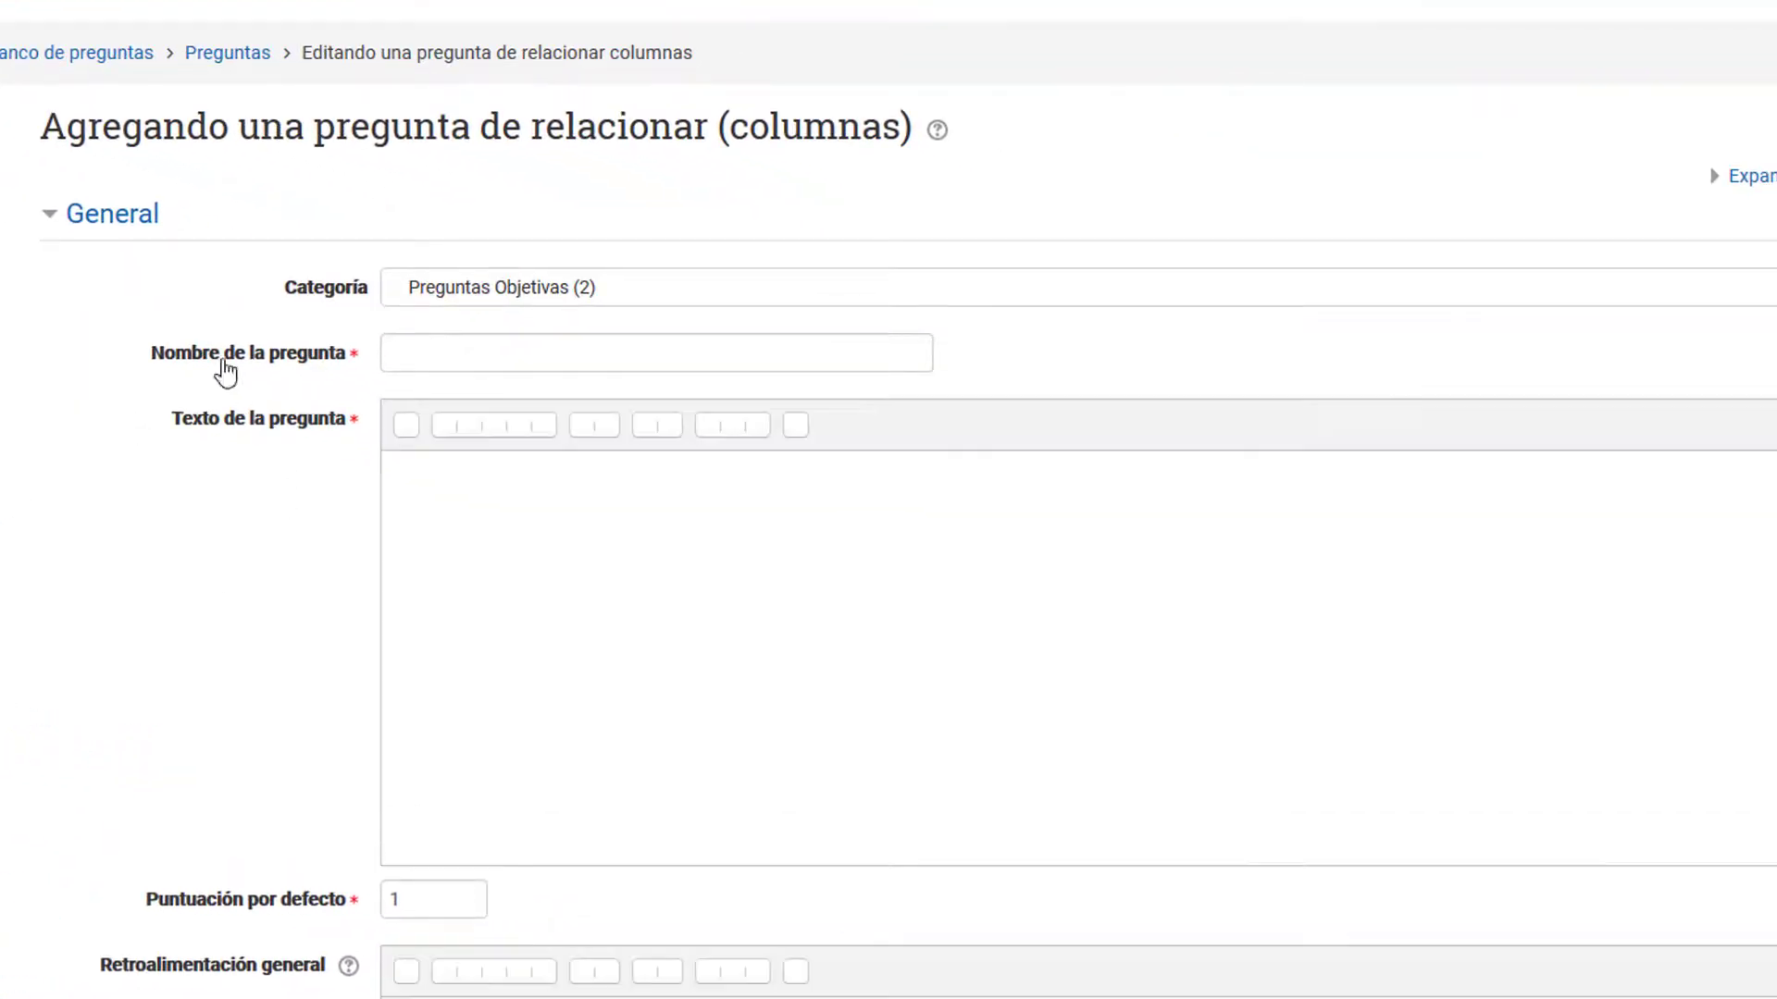
# Step: Name the question "Tipos de Actividades y Usos"
pyautogui.click(556, 369)
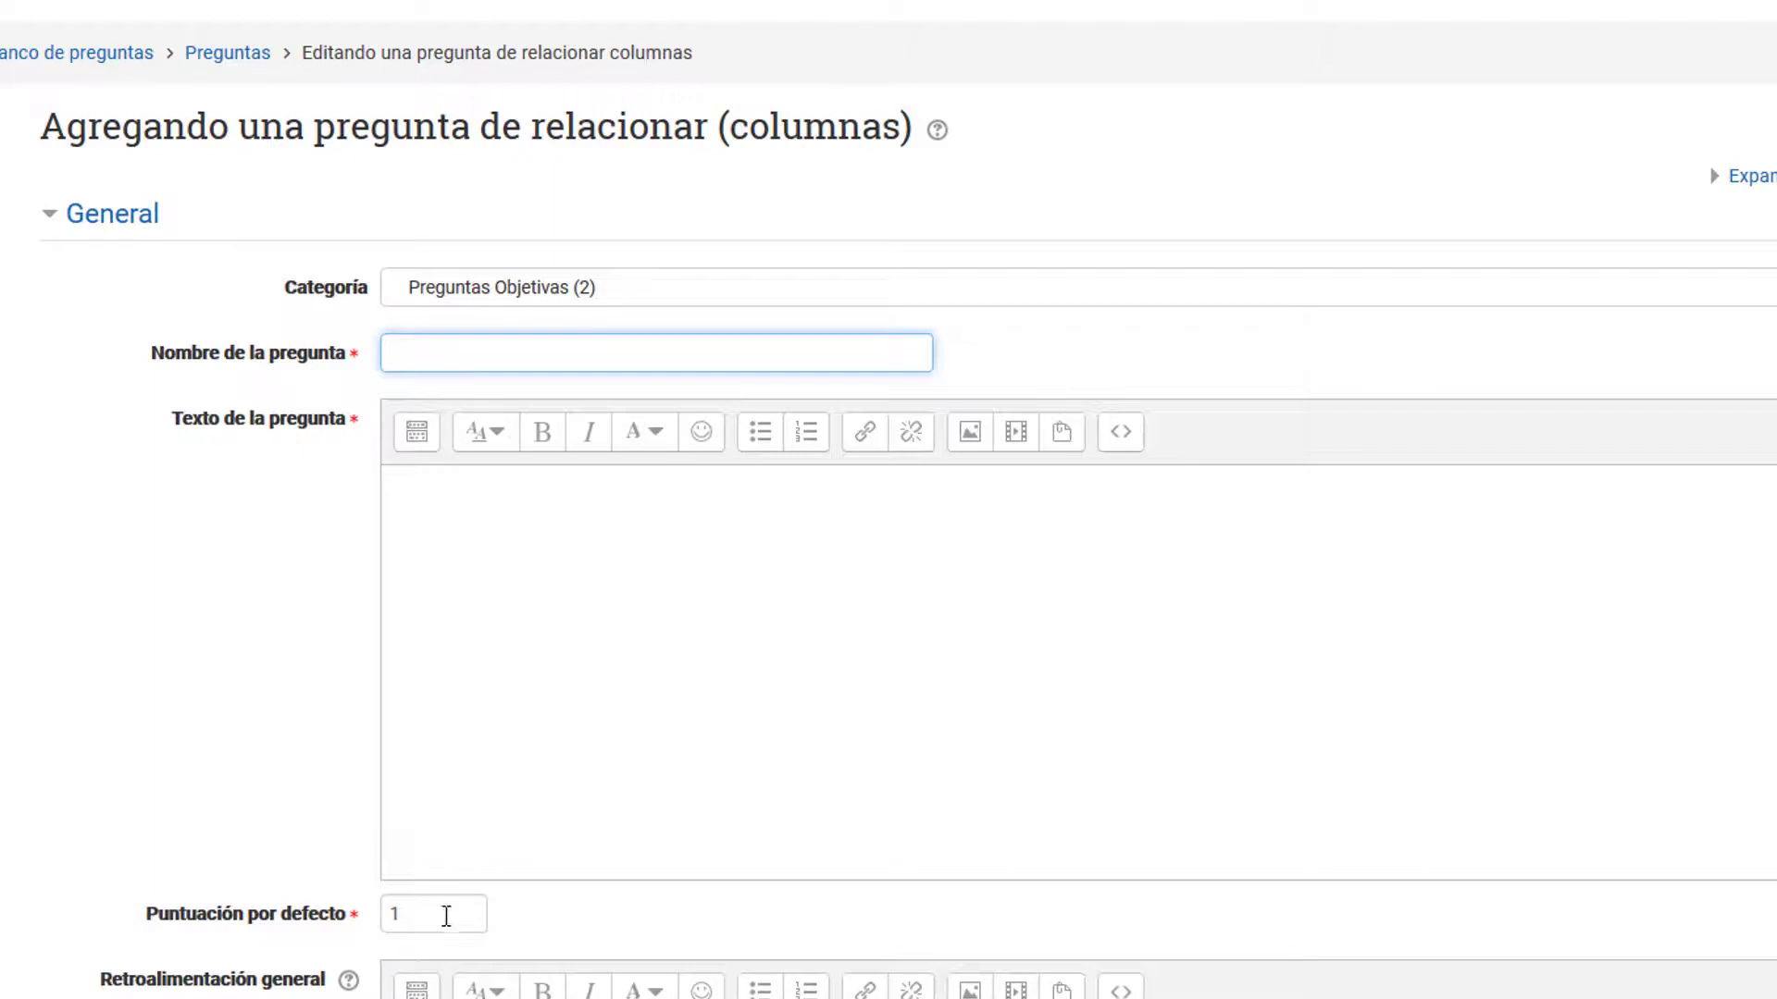
pyautogui.scroll(-2, 448, 912)
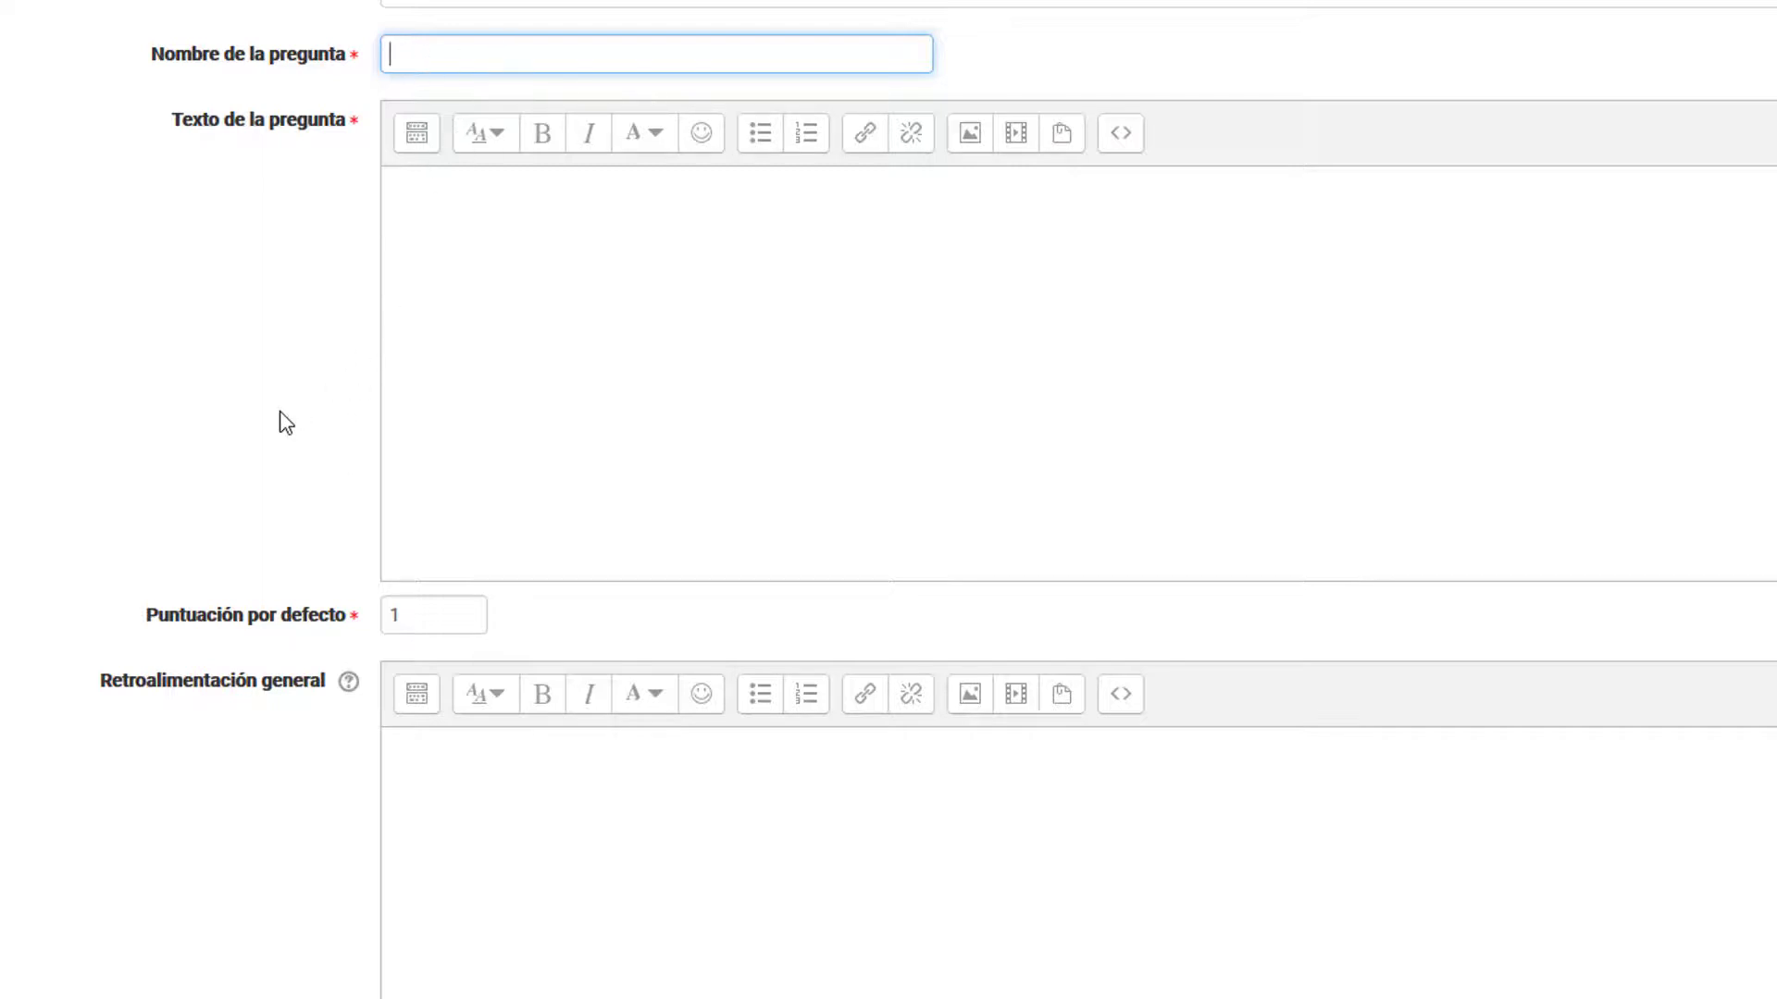
pyautogui.write('Tipos de Actividades y Usos')
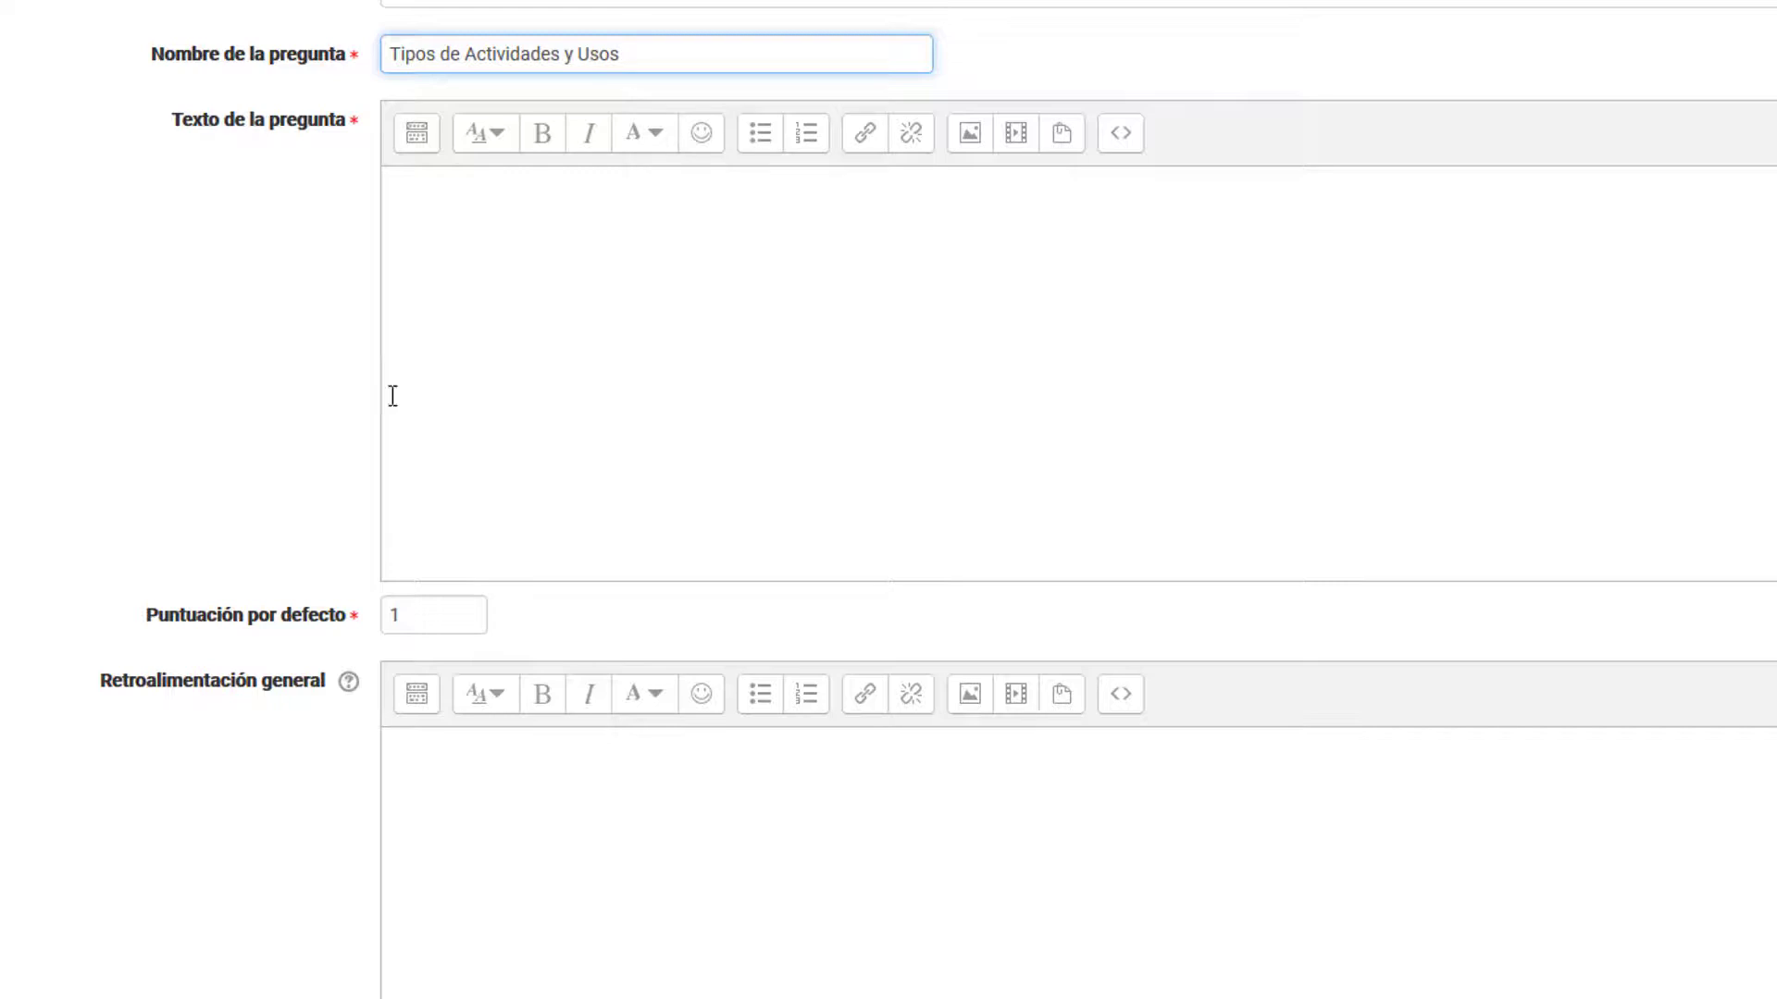
# Step: Enter the question text "Indique al lado de cada uso a qué actividad corresponde."
pyautogui.click(591, 343)
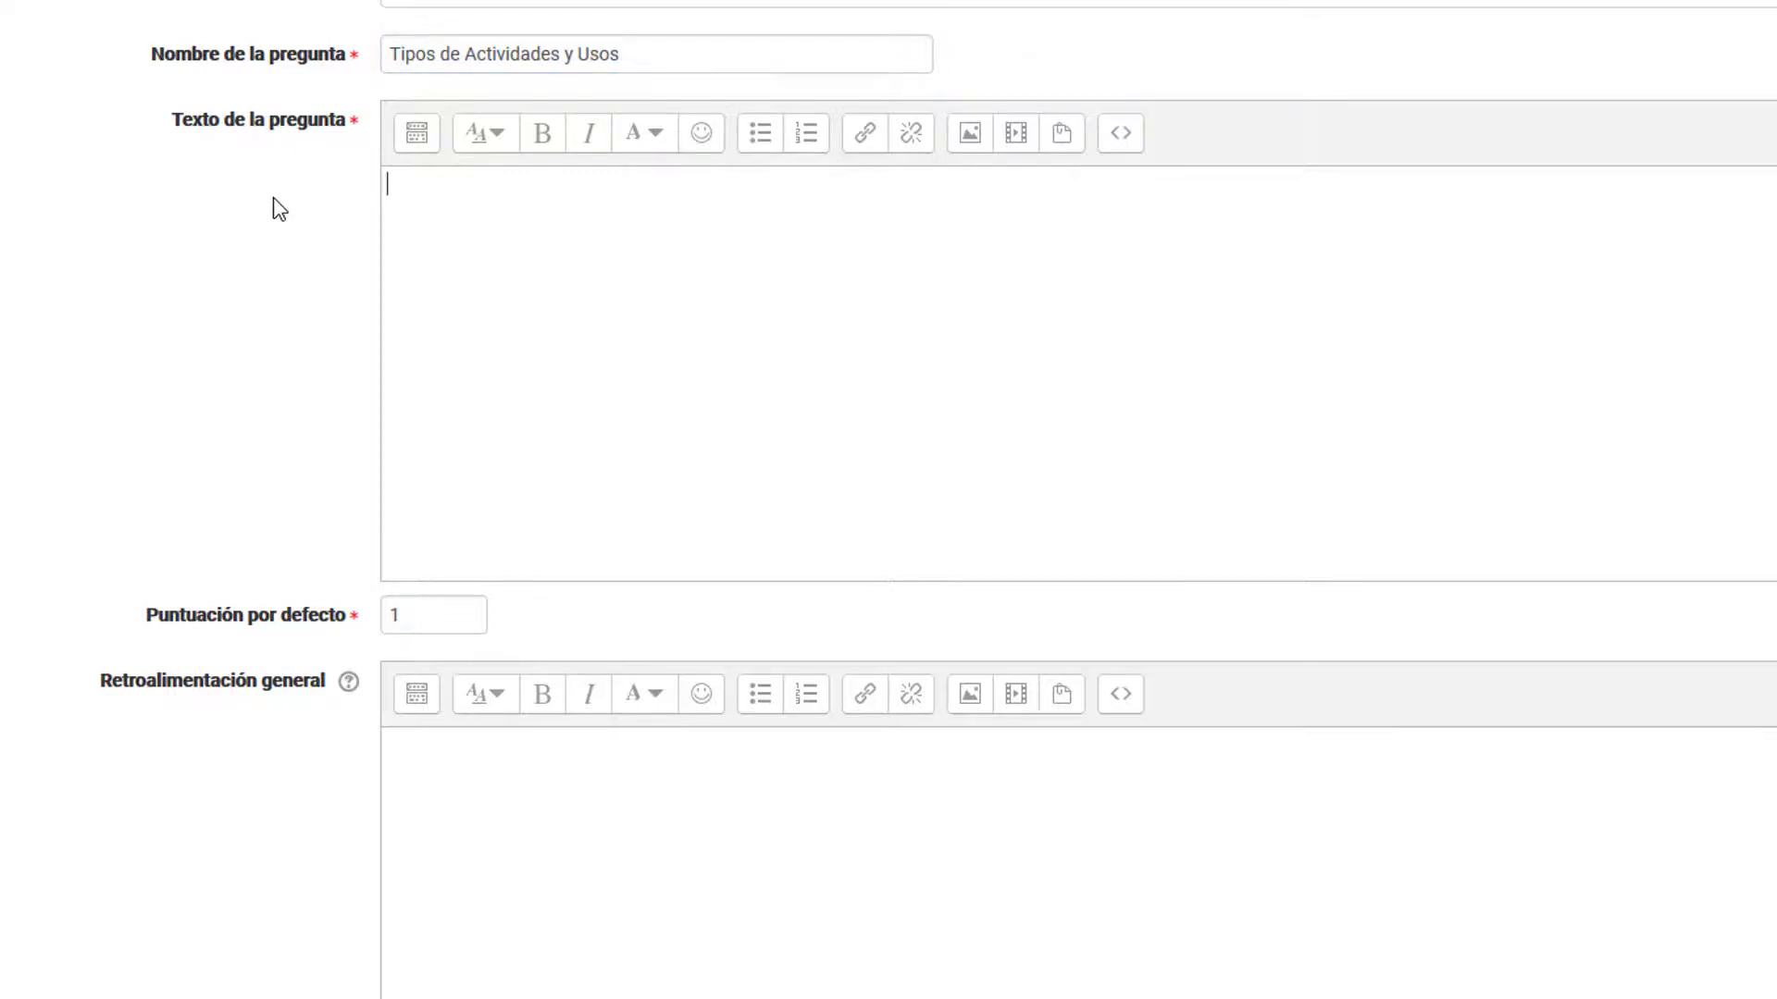
pyautogui.write('Indique a')
pyautogui.press('BackSpace')
pyautogui.write('l lado de cada')
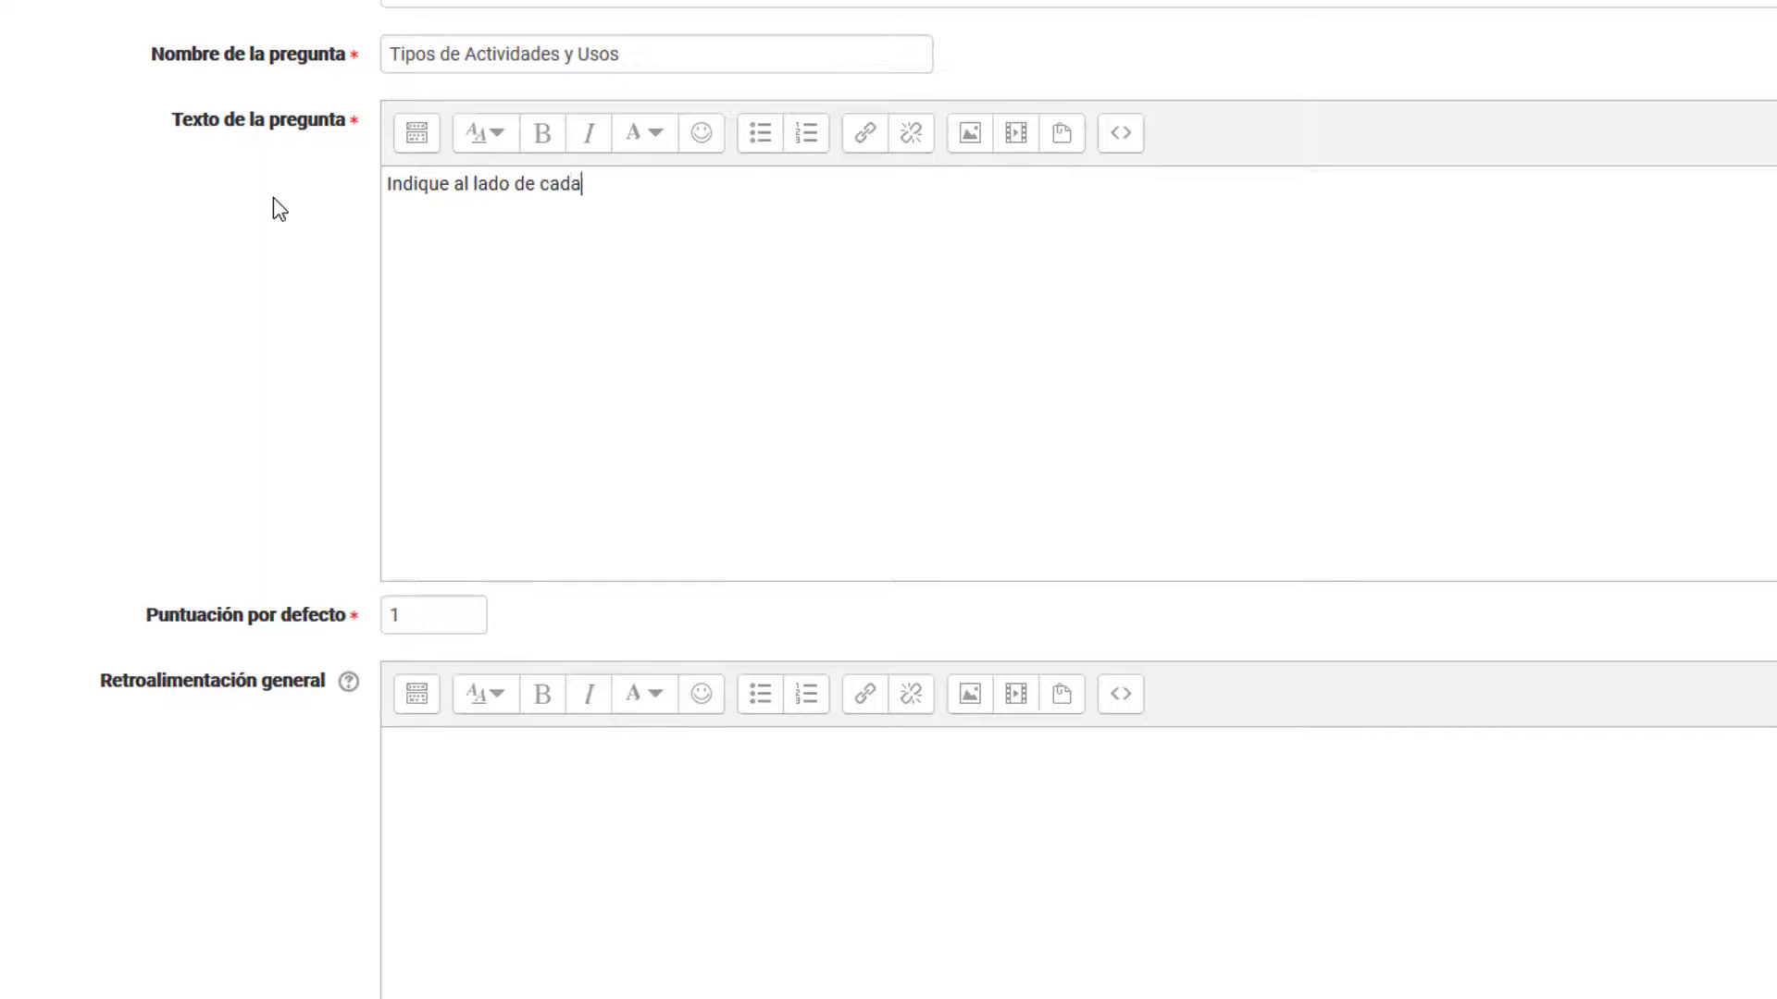
pyautogui.write(' actividad')
pyautogui.hotkey('ctrl', 'shift', 'Left')
pyautogui.hotkey('ctrl', 'shift', 'Left')
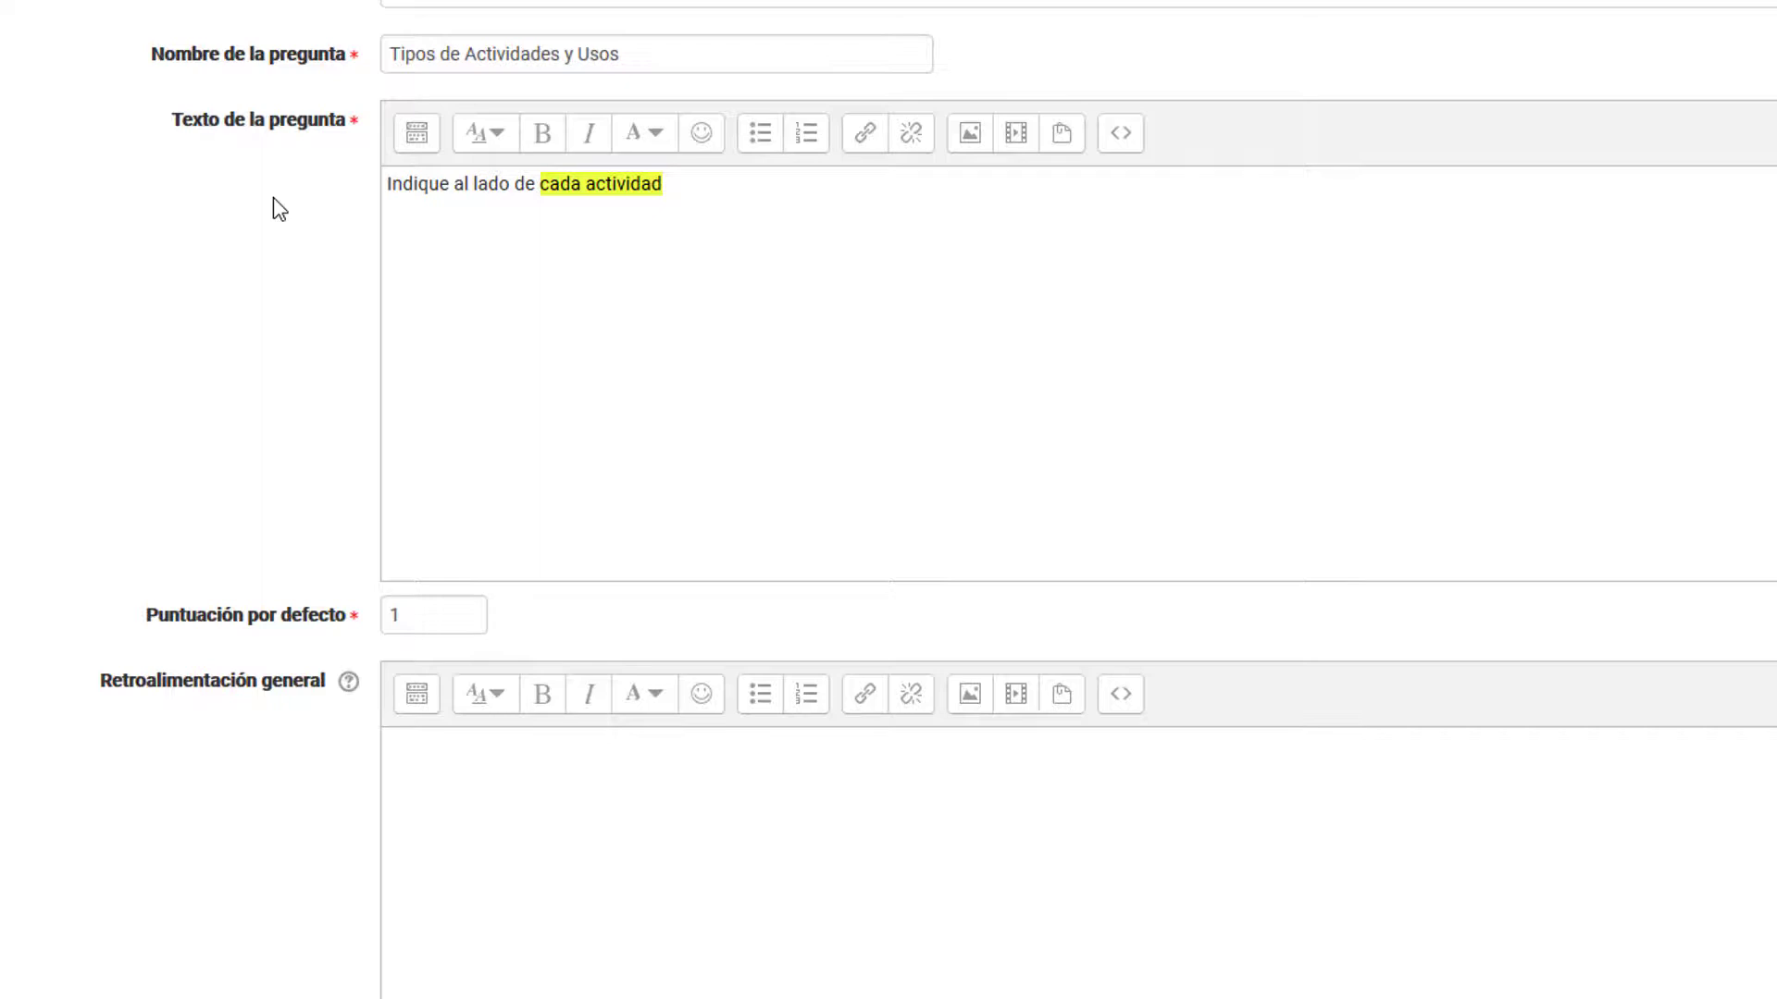
pyautogui.hotkey('ctrl', 'shift', 'Right')
pyautogui.write('uso ')
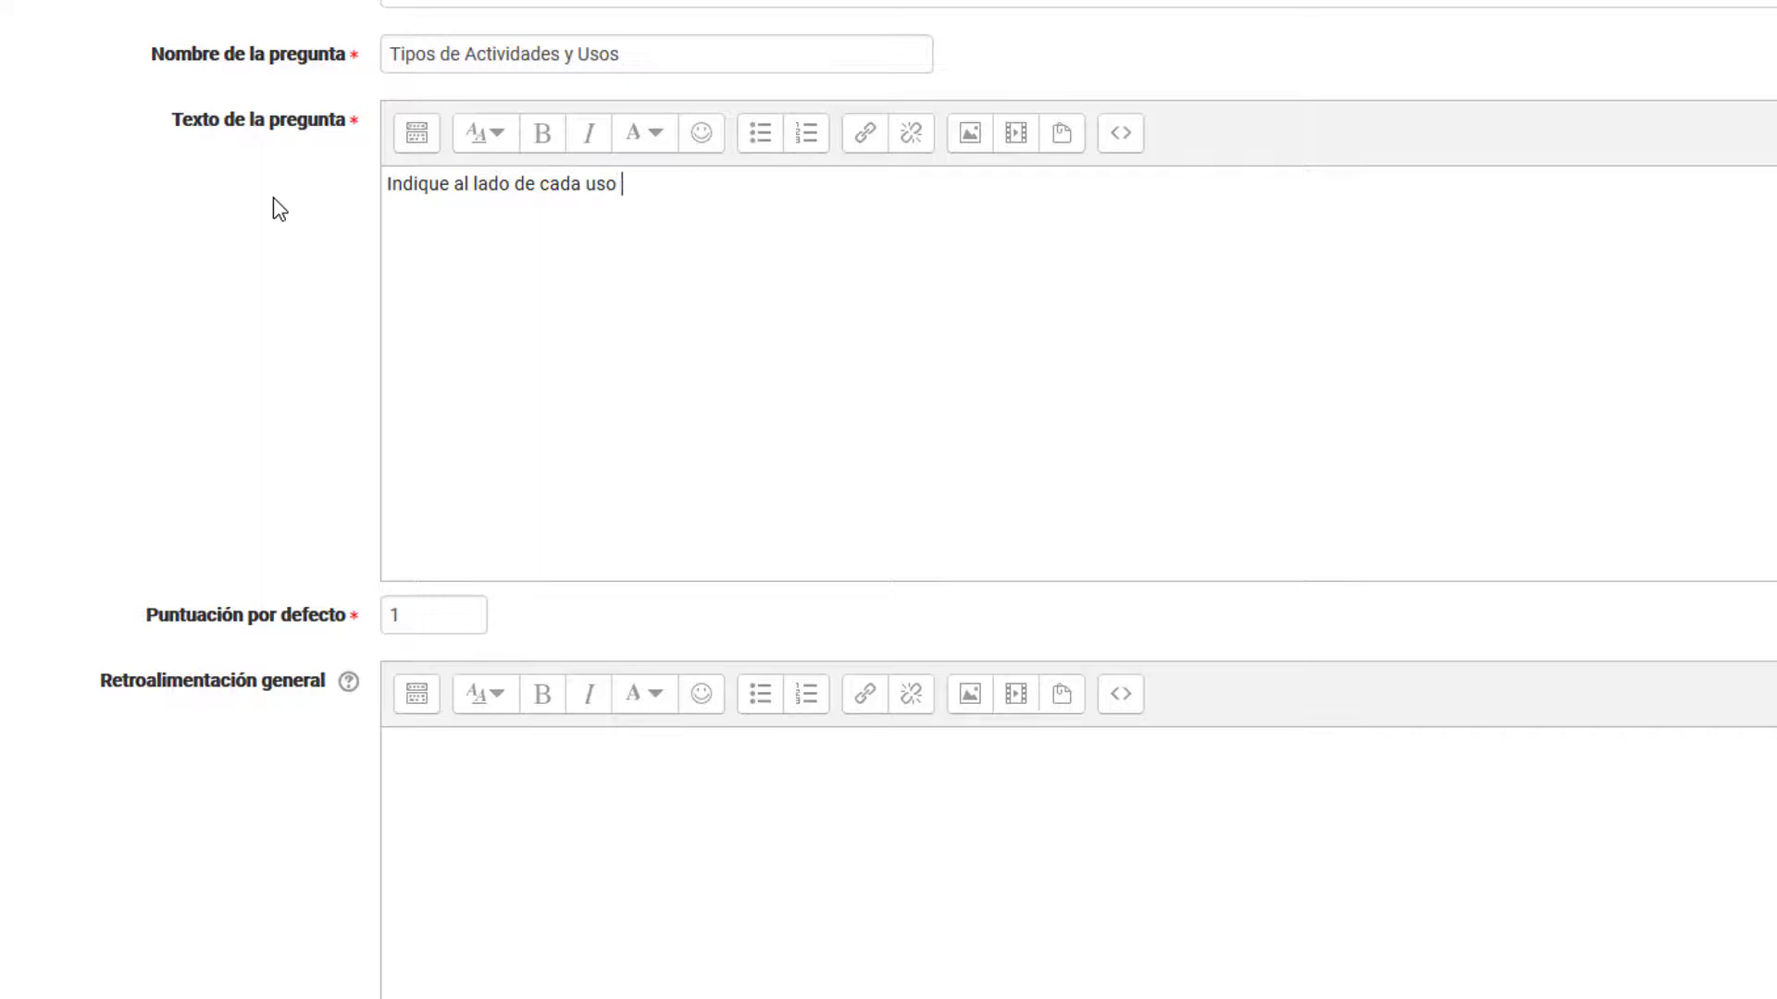
pyautogui.write('a qué actividad correson')
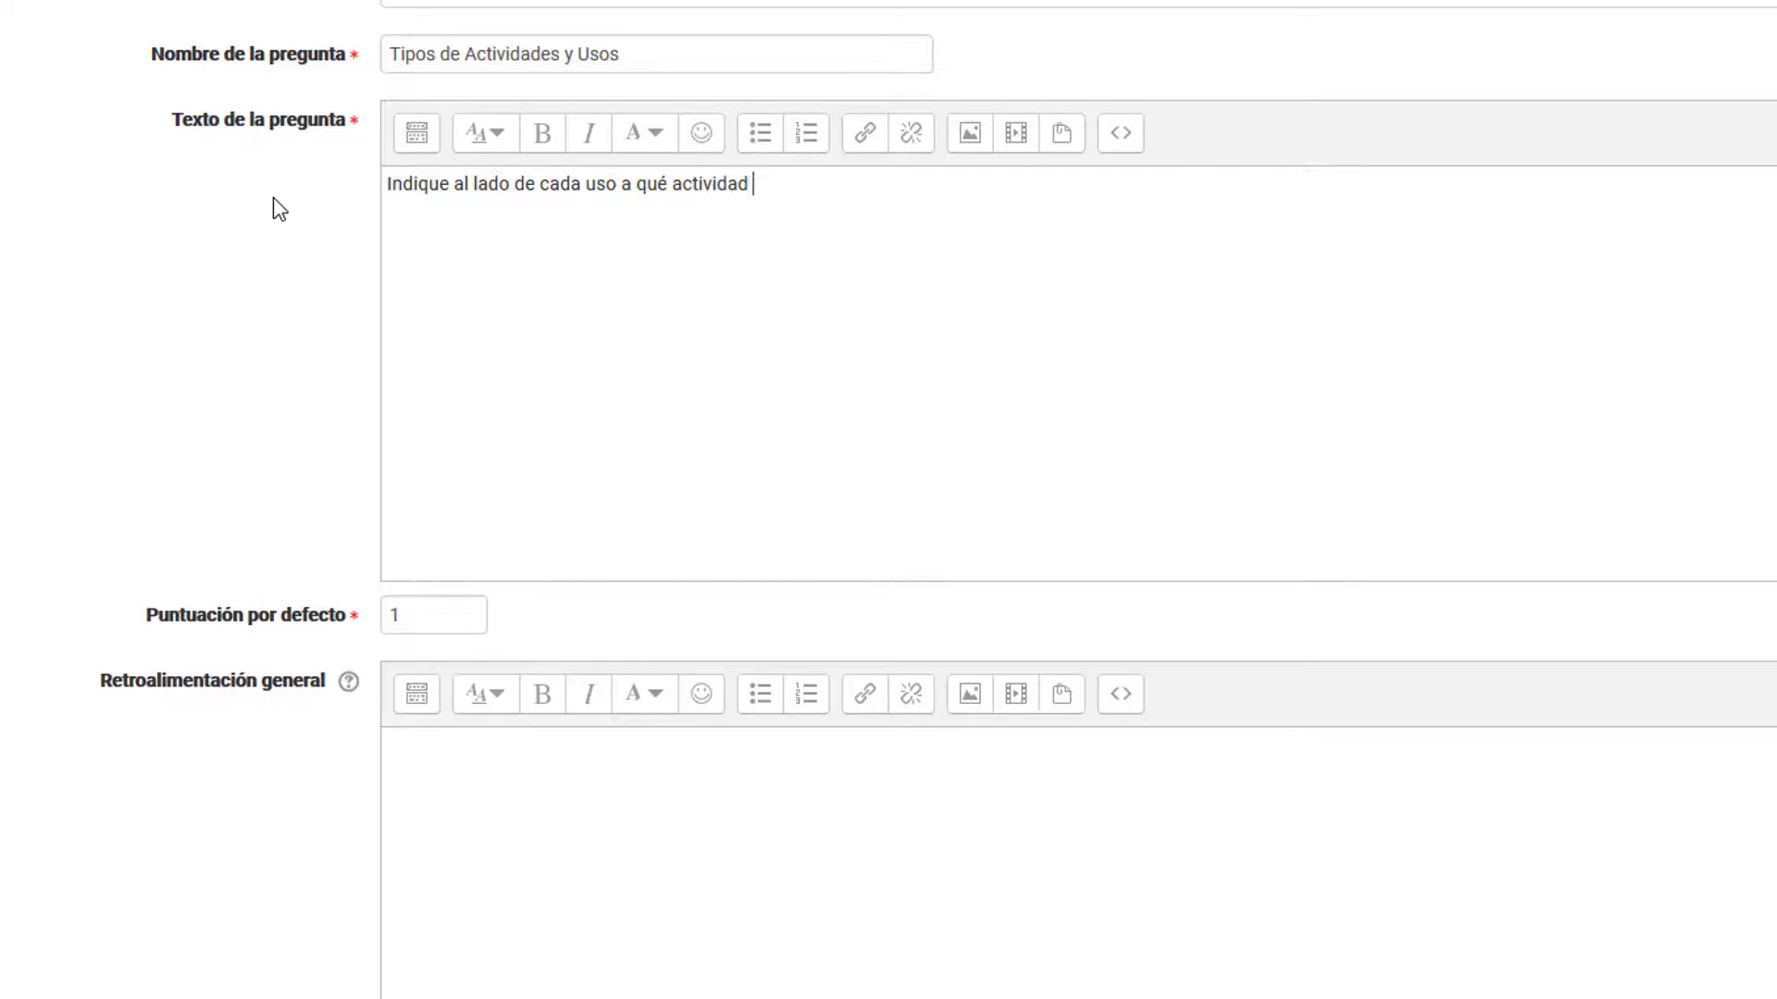
pyautogui.press('BackSpace')
pyautogui.press('BackSpace')
pyautogui.write('ponde.')
# Step: Set the question's default score to 5
pyautogui.scroll(-3, 356, 314)
pyautogui.click(448, 166)
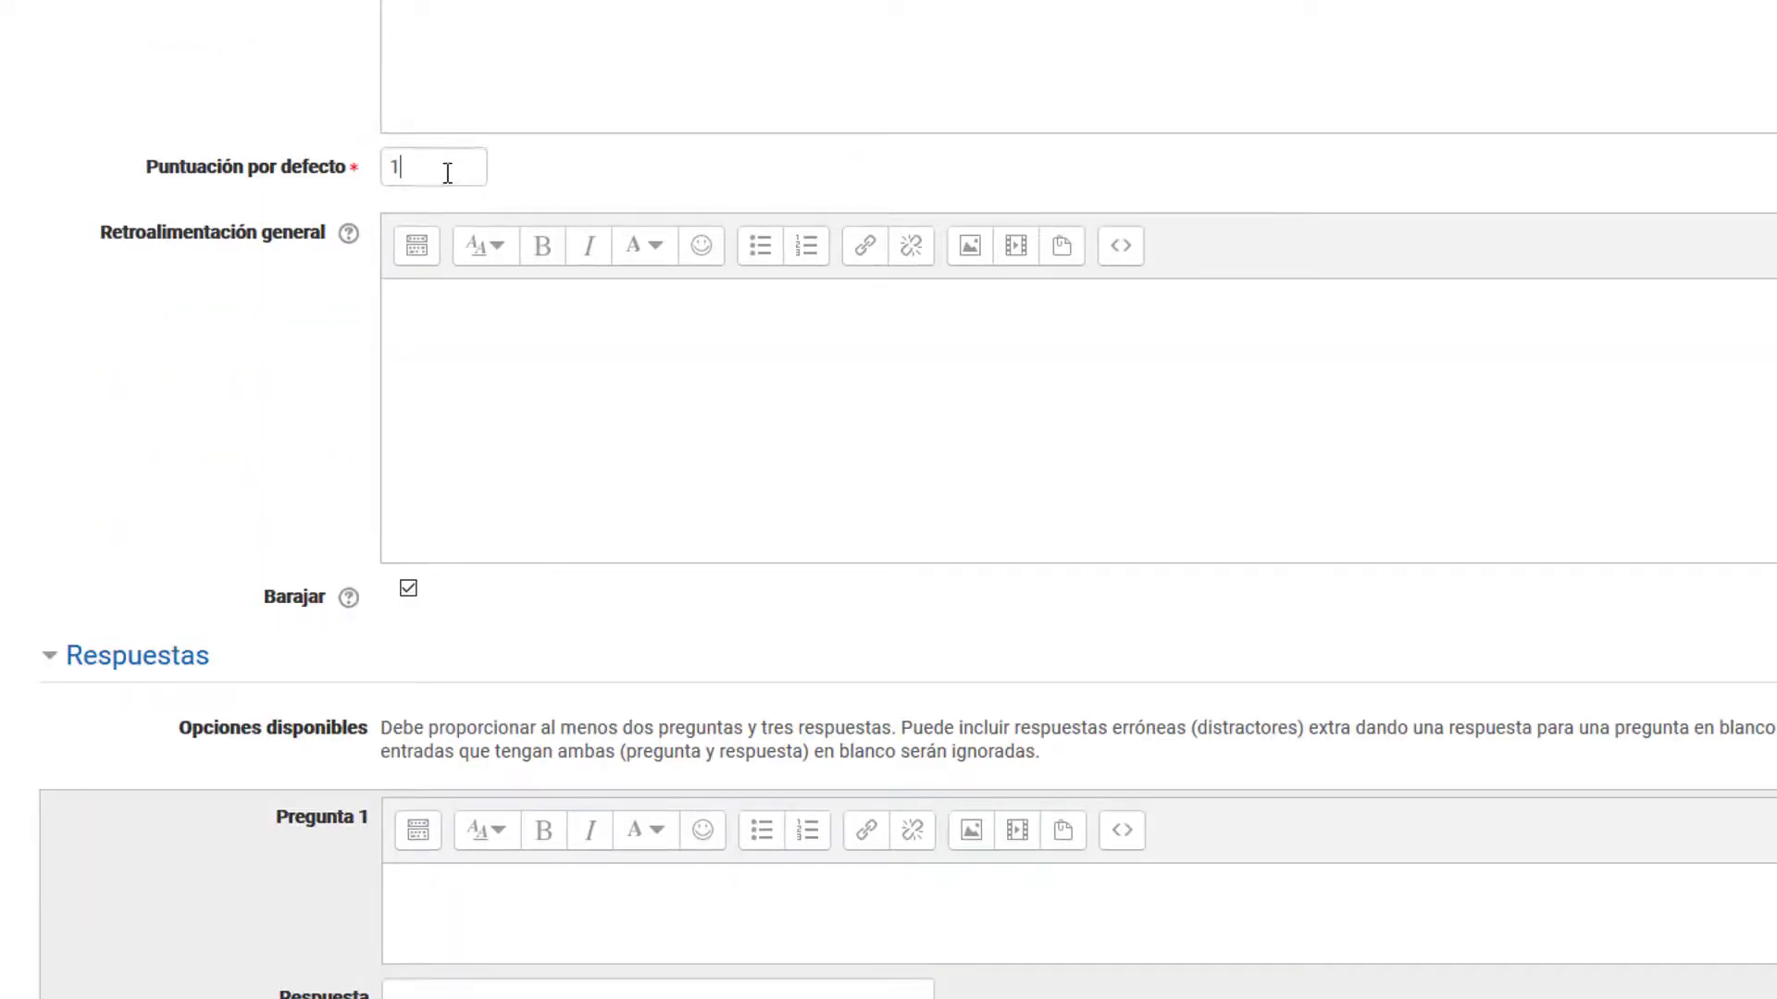
pyautogui.scroll(3, 435, 185)
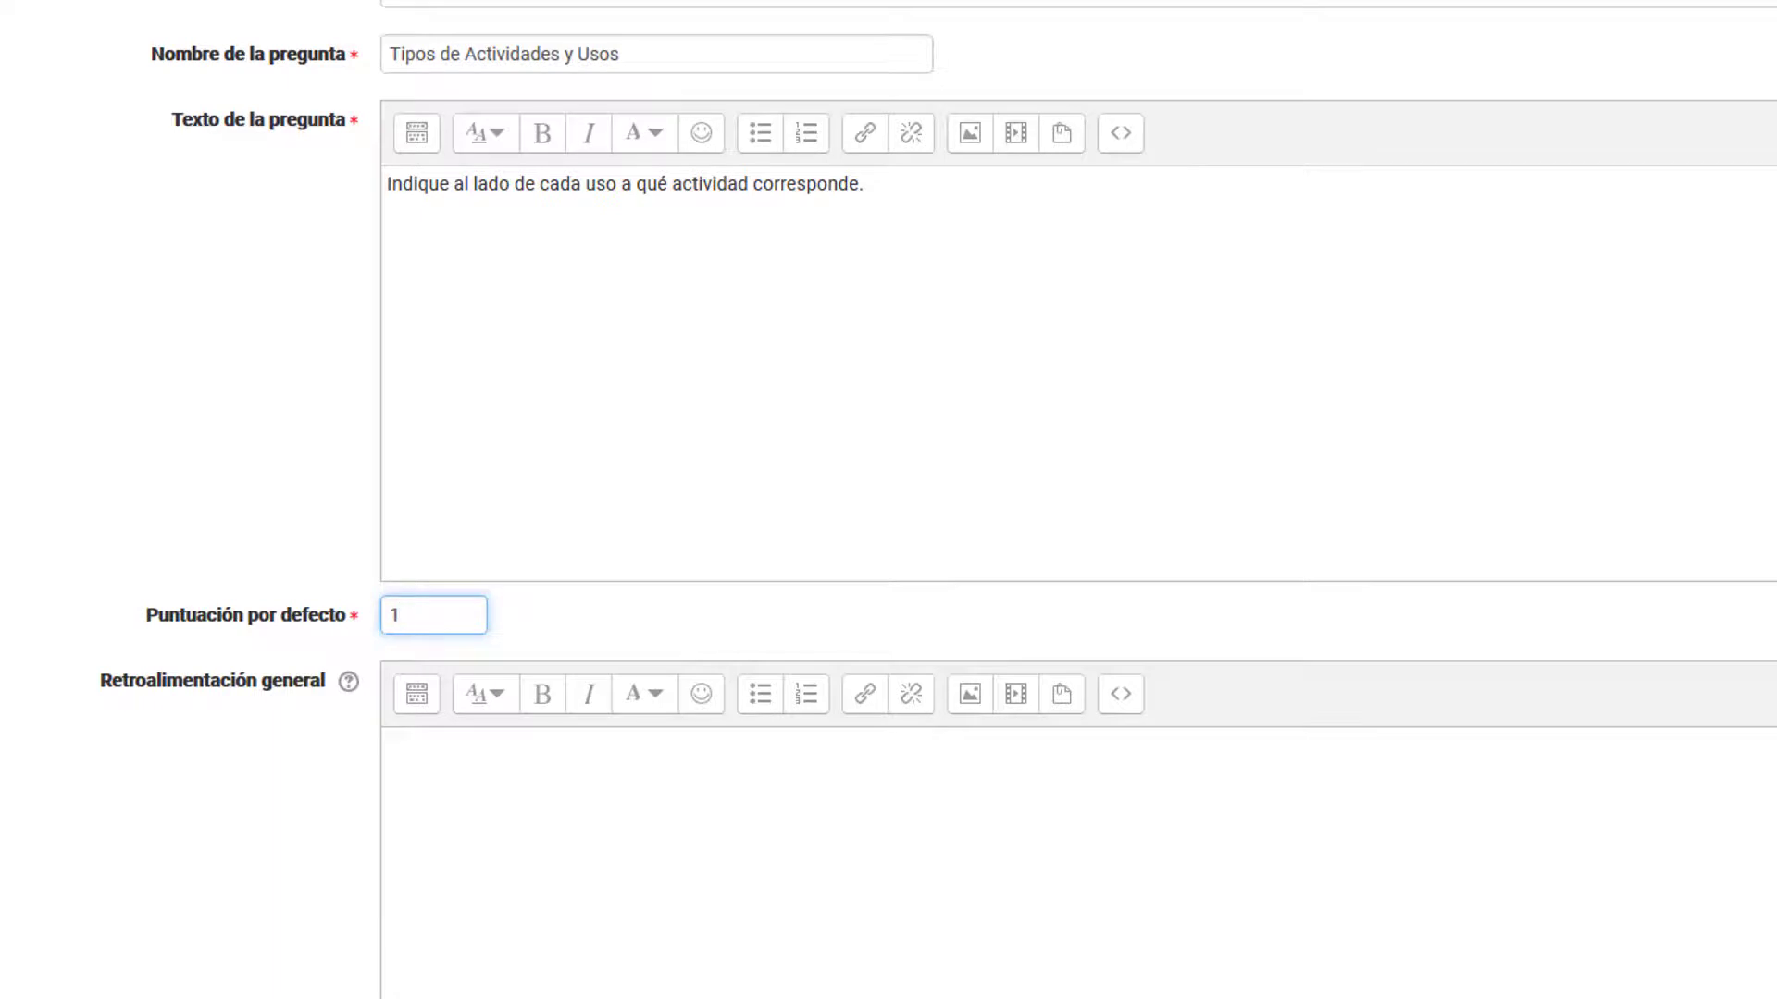
pyautogui.doubleClick(445, 615)
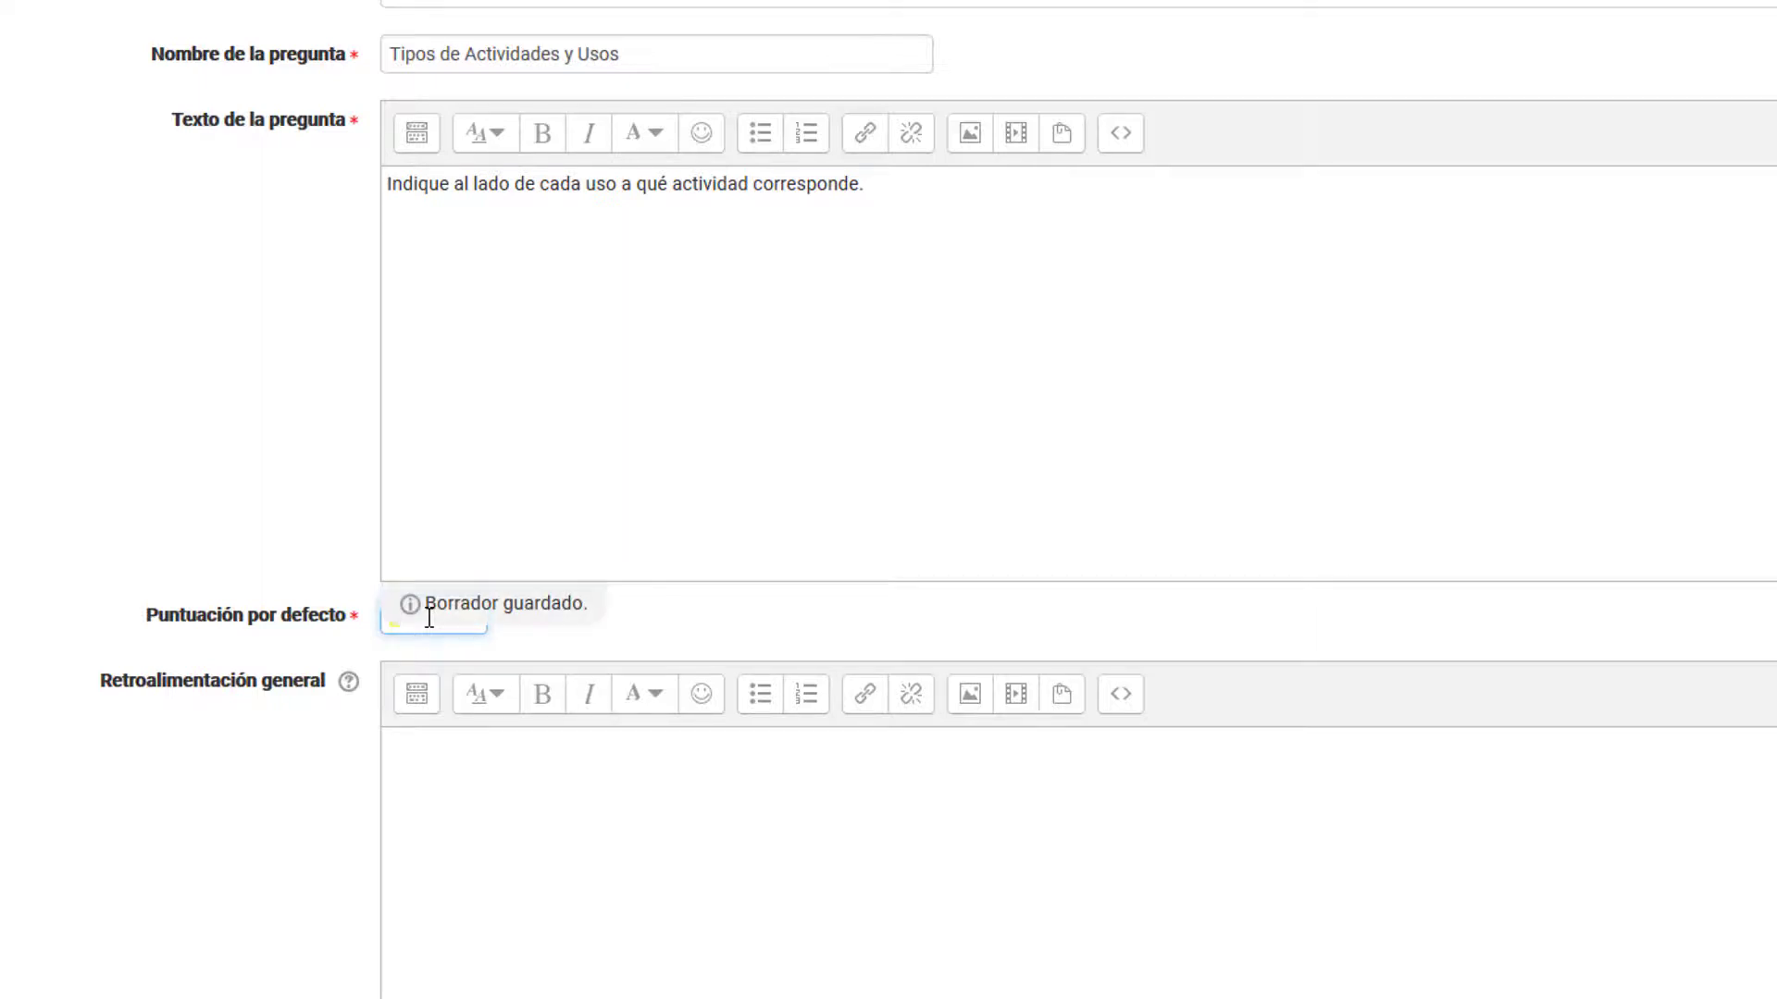
pyautogui.scroll(-10, 288, 551)
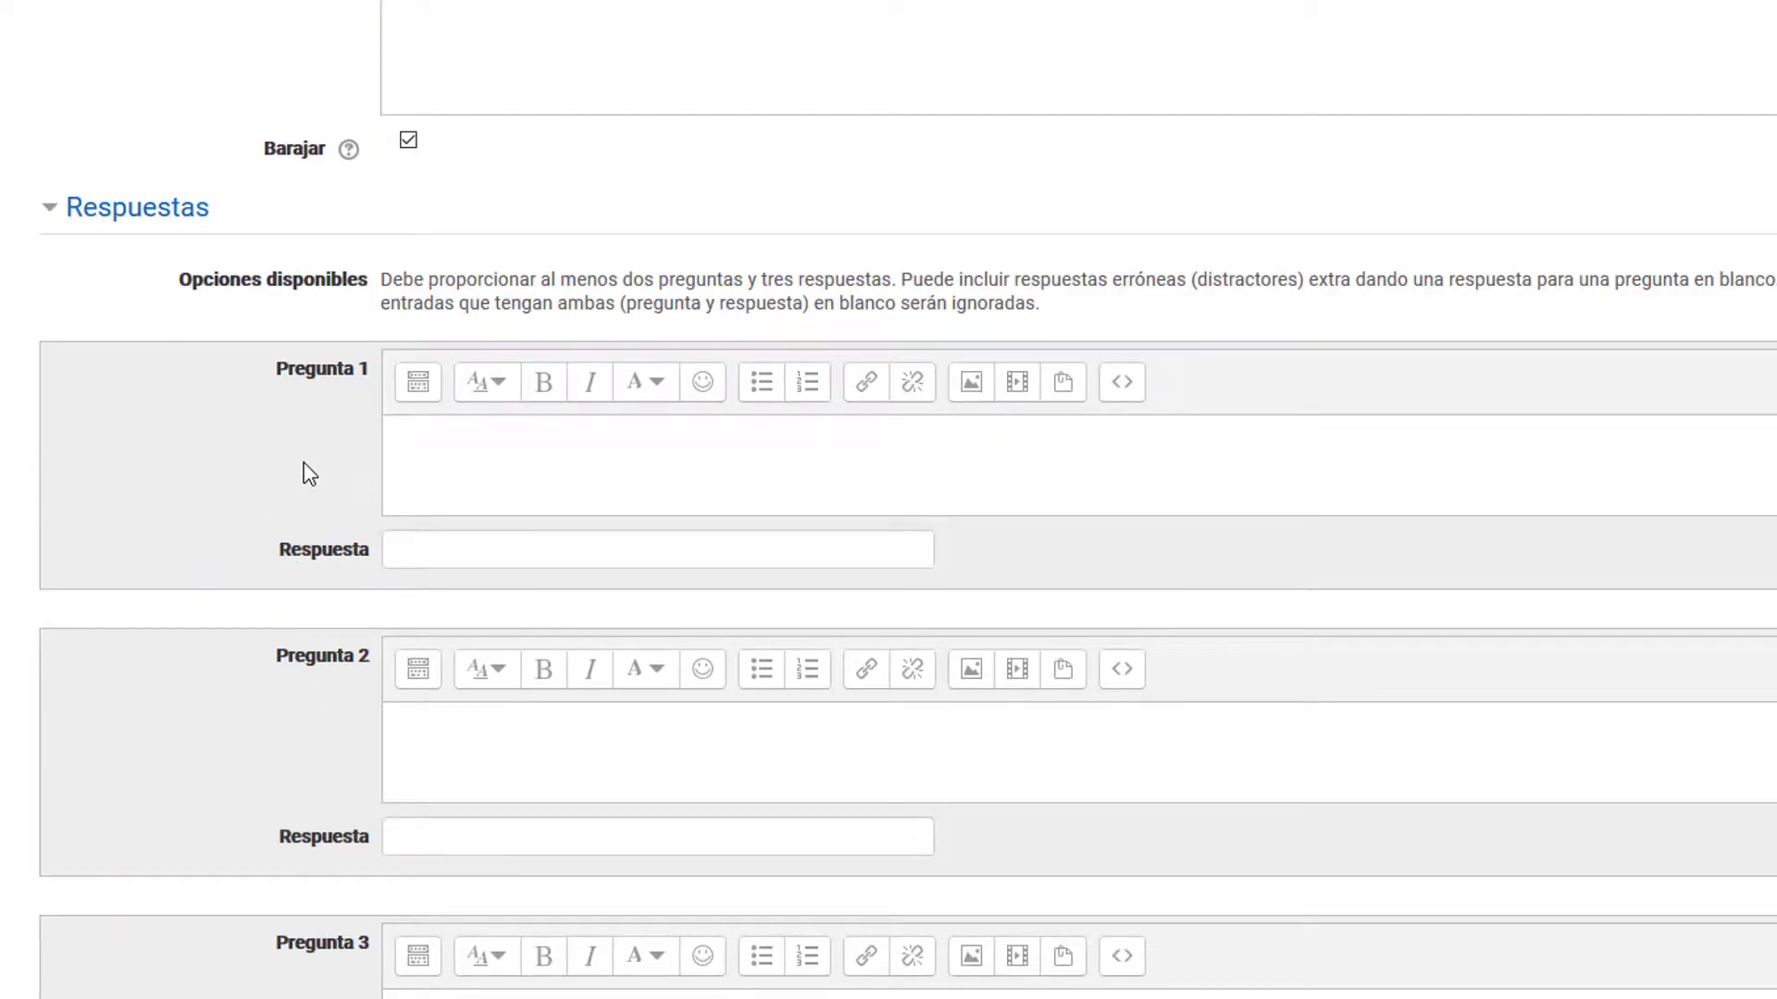
pyautogui.scroll(-6, 309, 563)
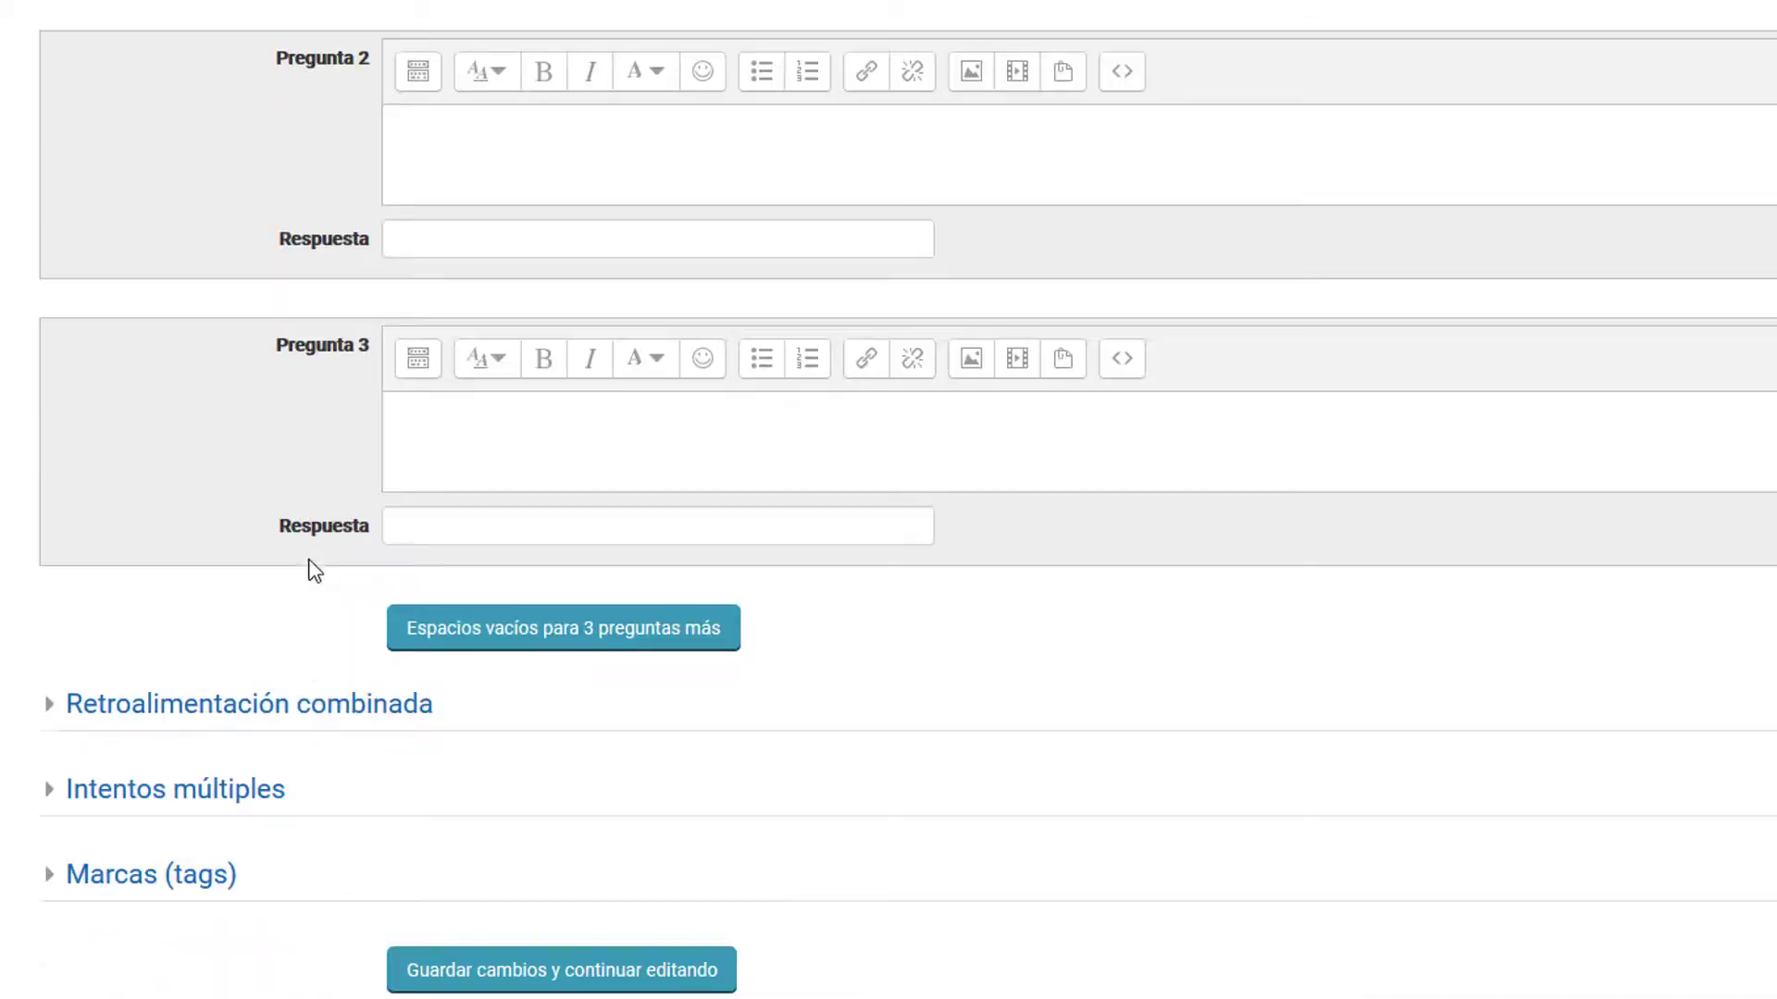
pyautogui.scroll(6, 321, 575)
pyautogui.scroll(6, 314, 560)
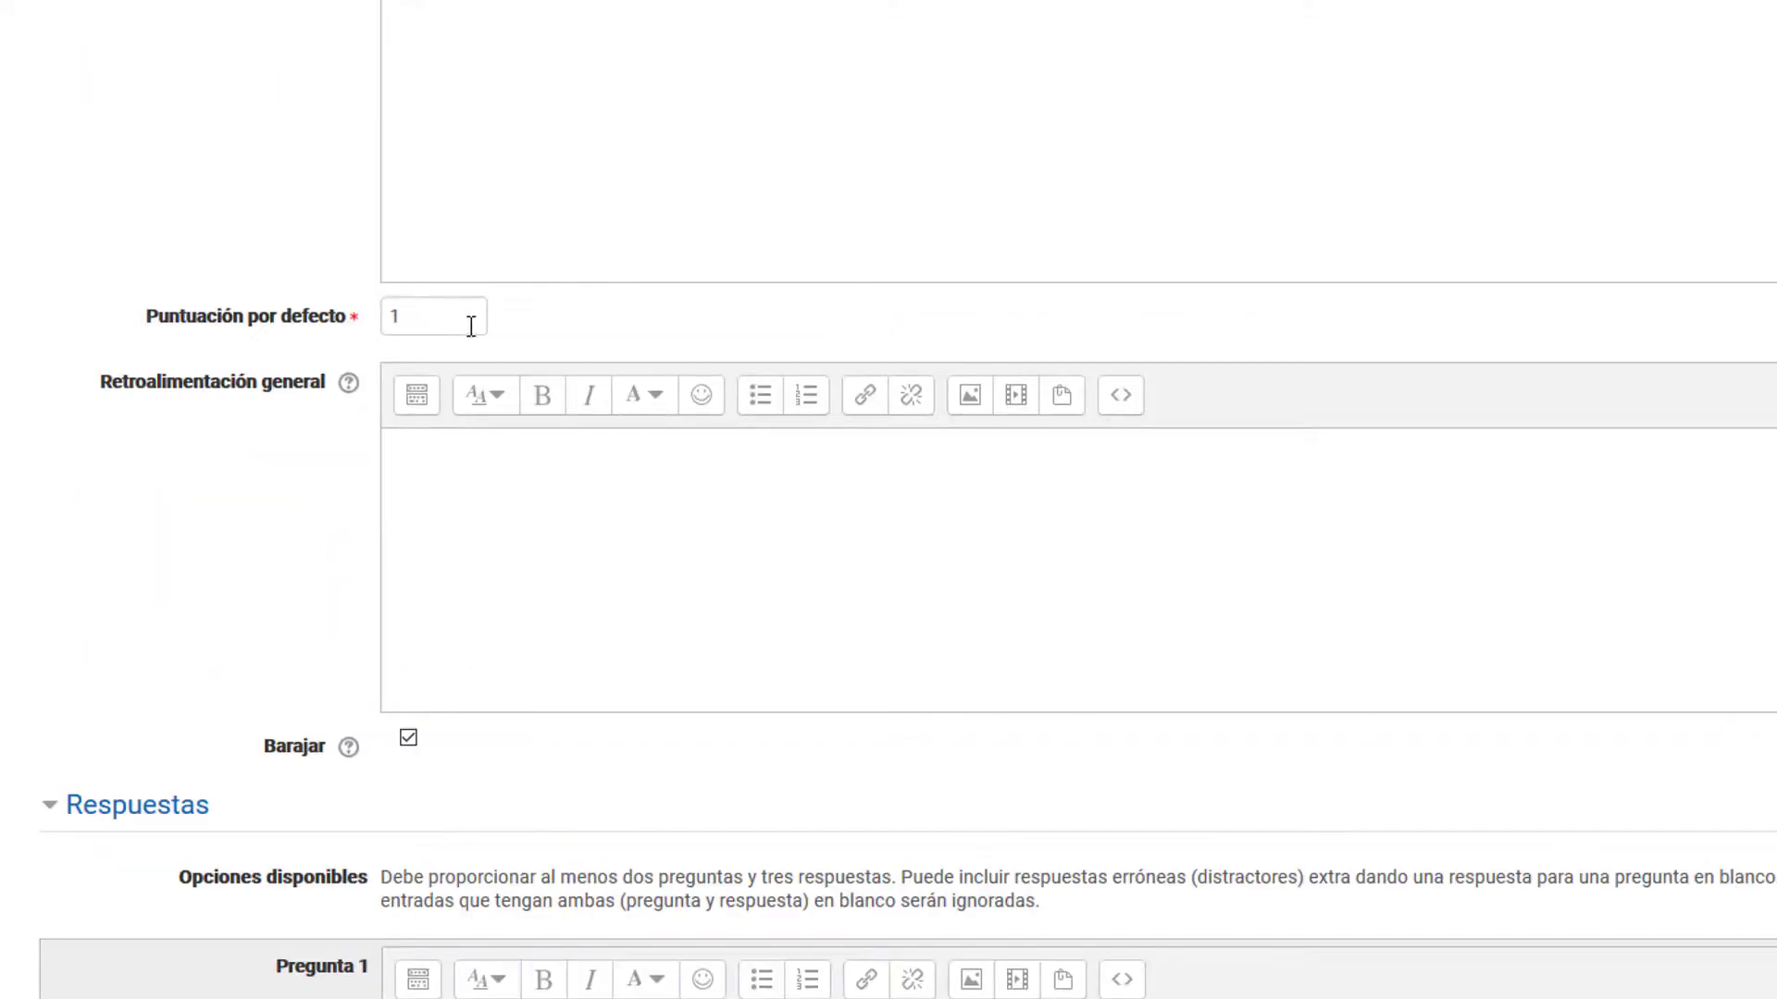
pyautogui.moveTo(398, 316); pyautogui.dragTo(361, 317)
pyautogui.write('5')
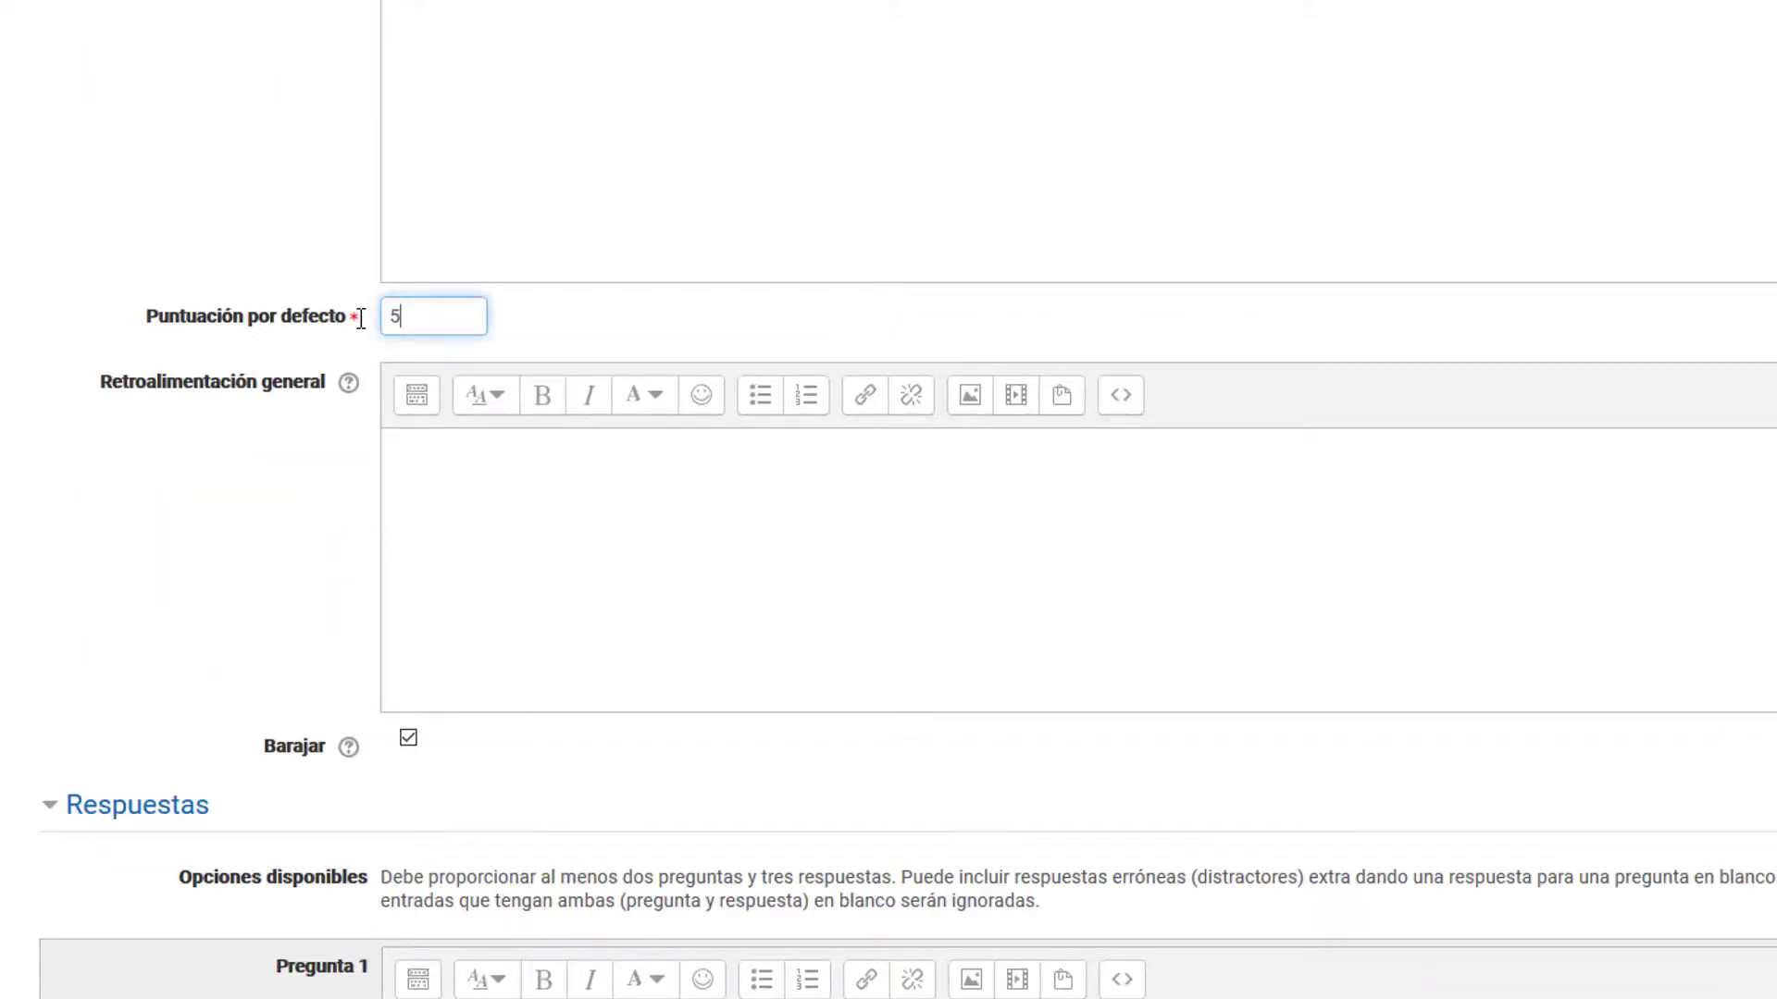
# Step: Add general-feedback "En la PVA existen muchos tipos de actividades. Es muy importante practicar con ellas y tenerlas a mano para cualquier asignación que necesitemos trabajar en línea."
pyautogui.click(321, 575)
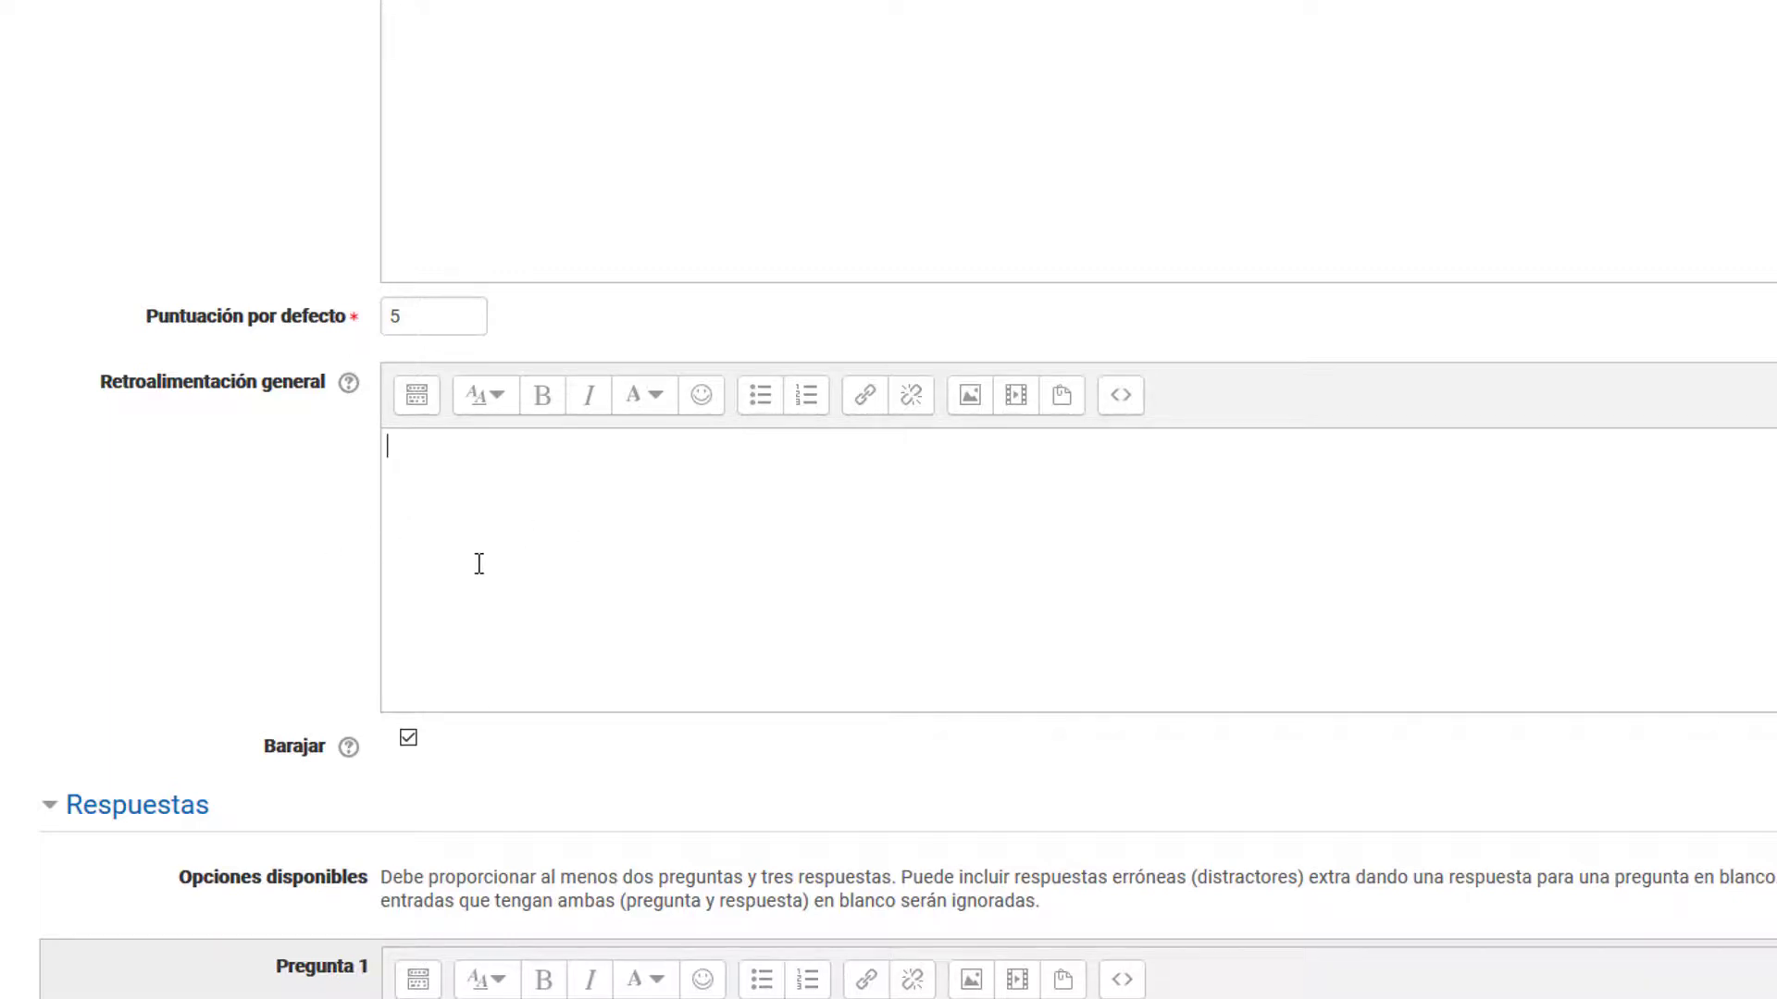
pyautogui.write('a')
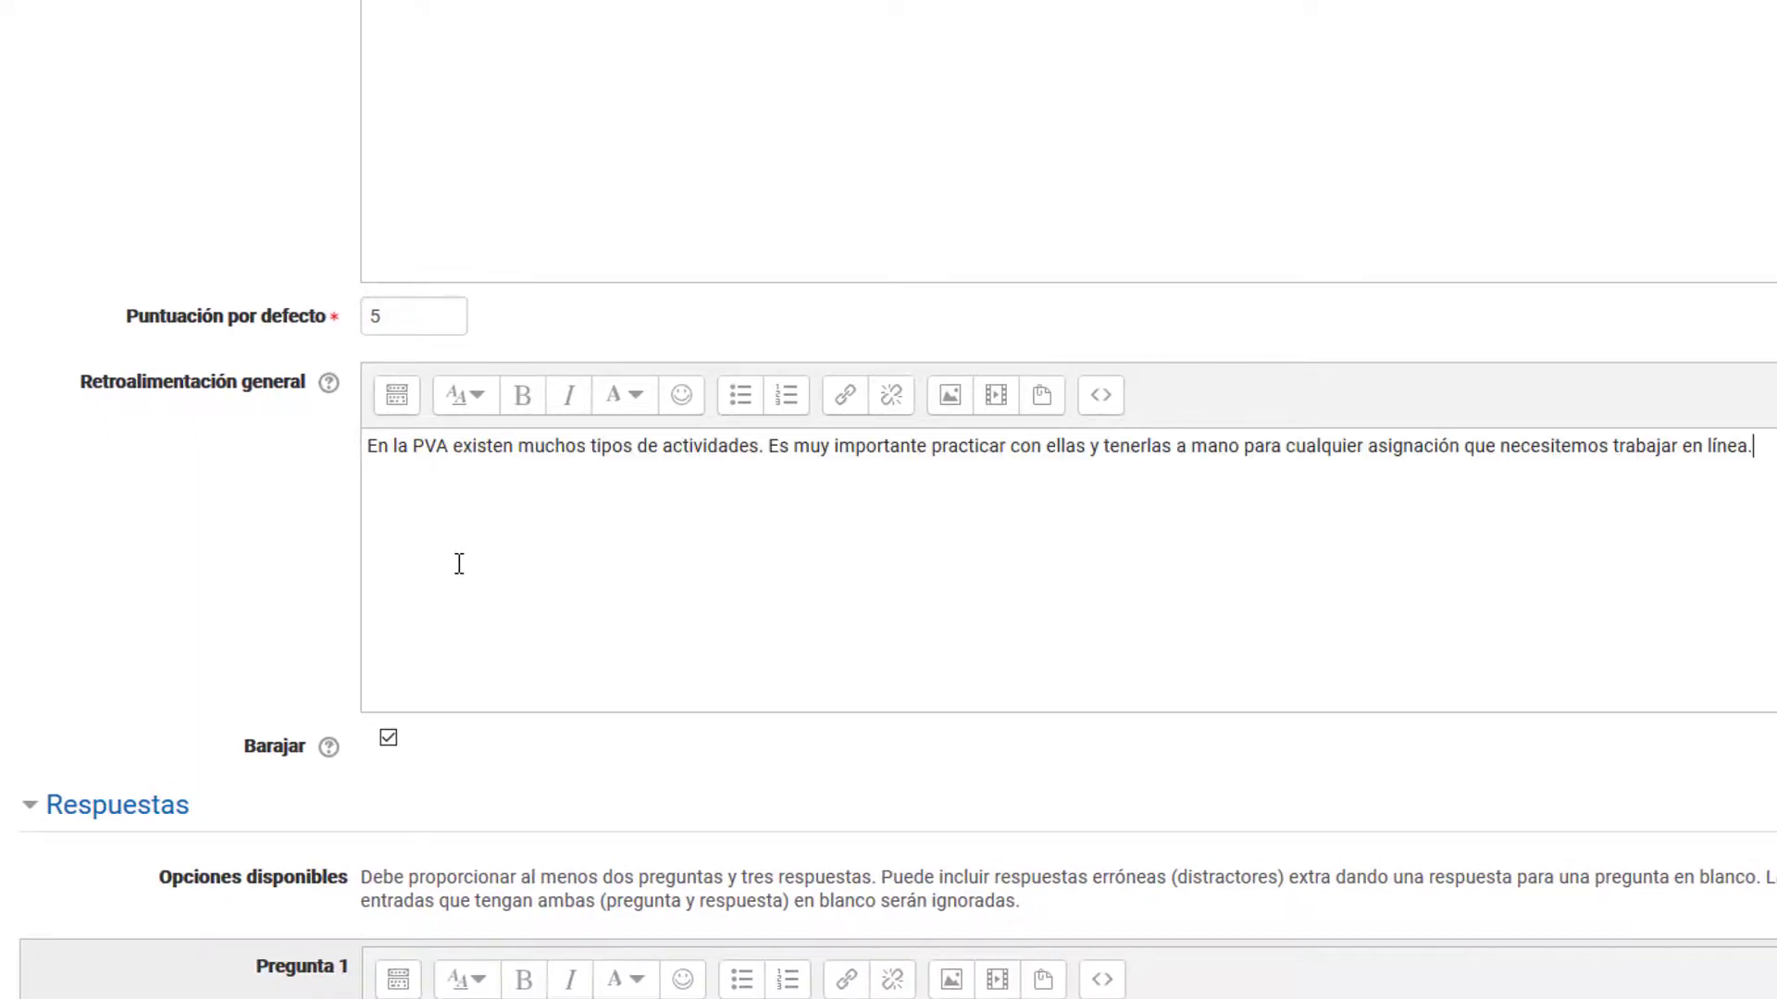
# Step: Add empty spaces for three more question and answer pairs to the matching question
pyautogui.scroll(-5, 456, 563)
pyautogui.scroll(-3, 456, 575)
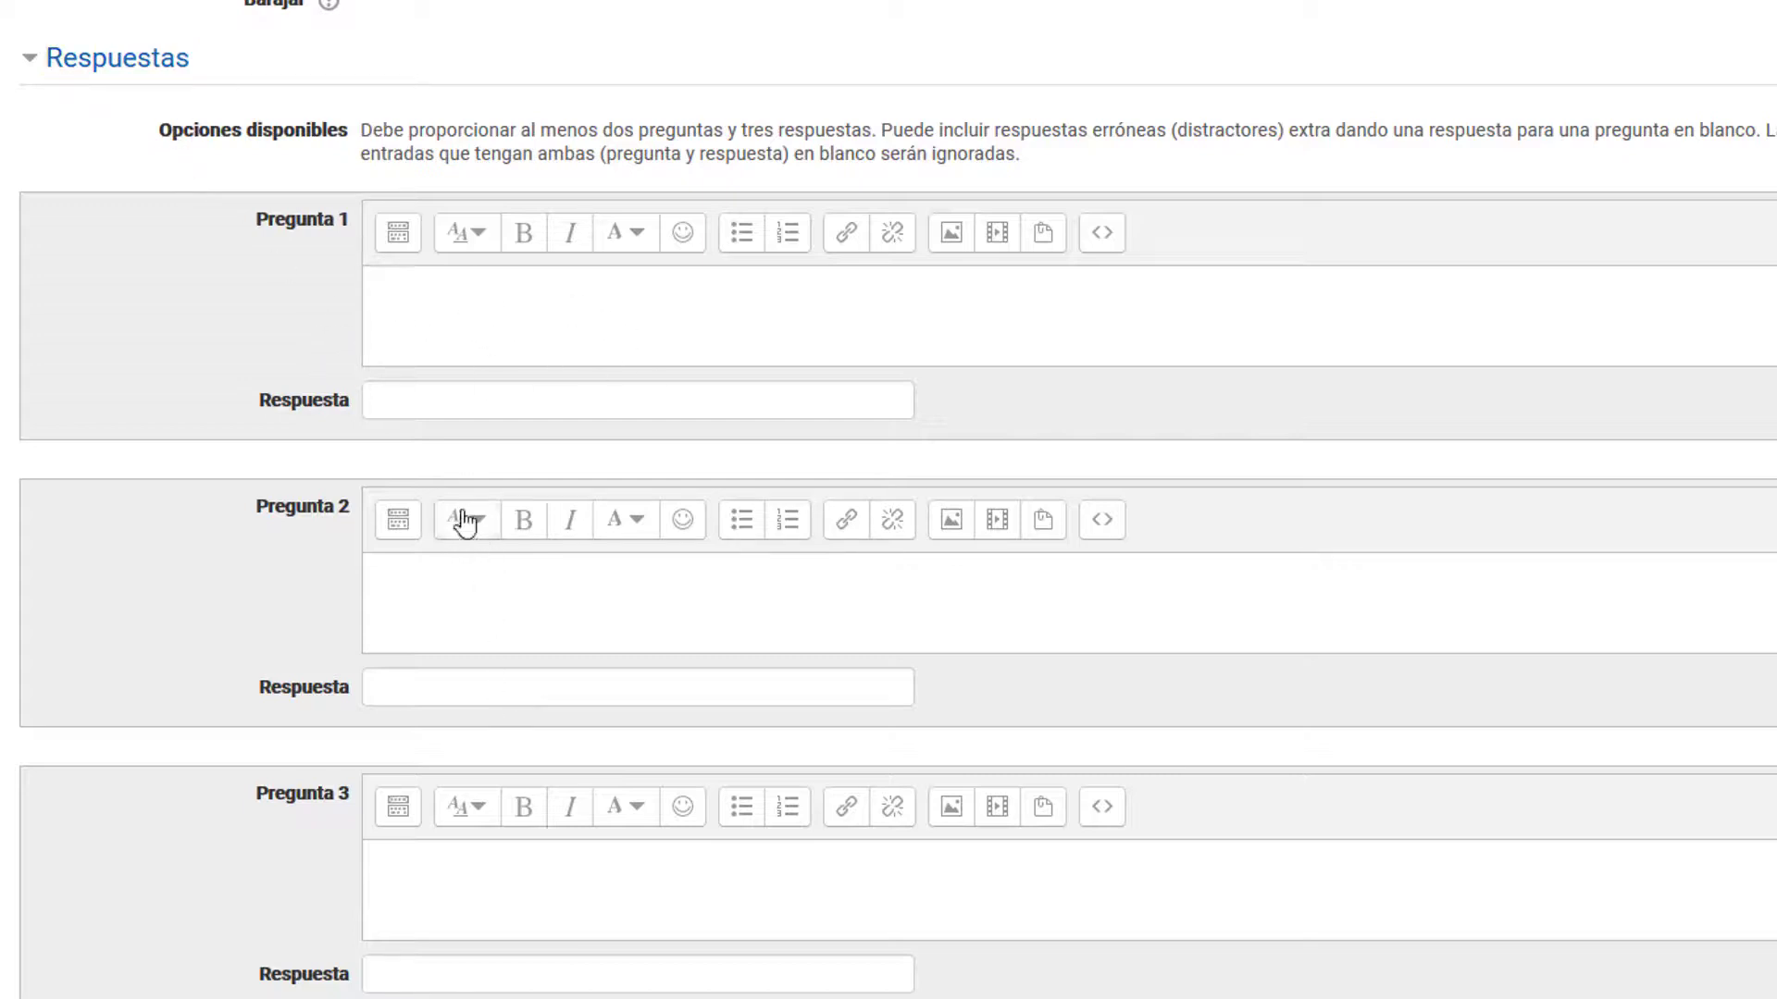
pyautogui.click(435, 400)
pyautogui.click(477, 687)
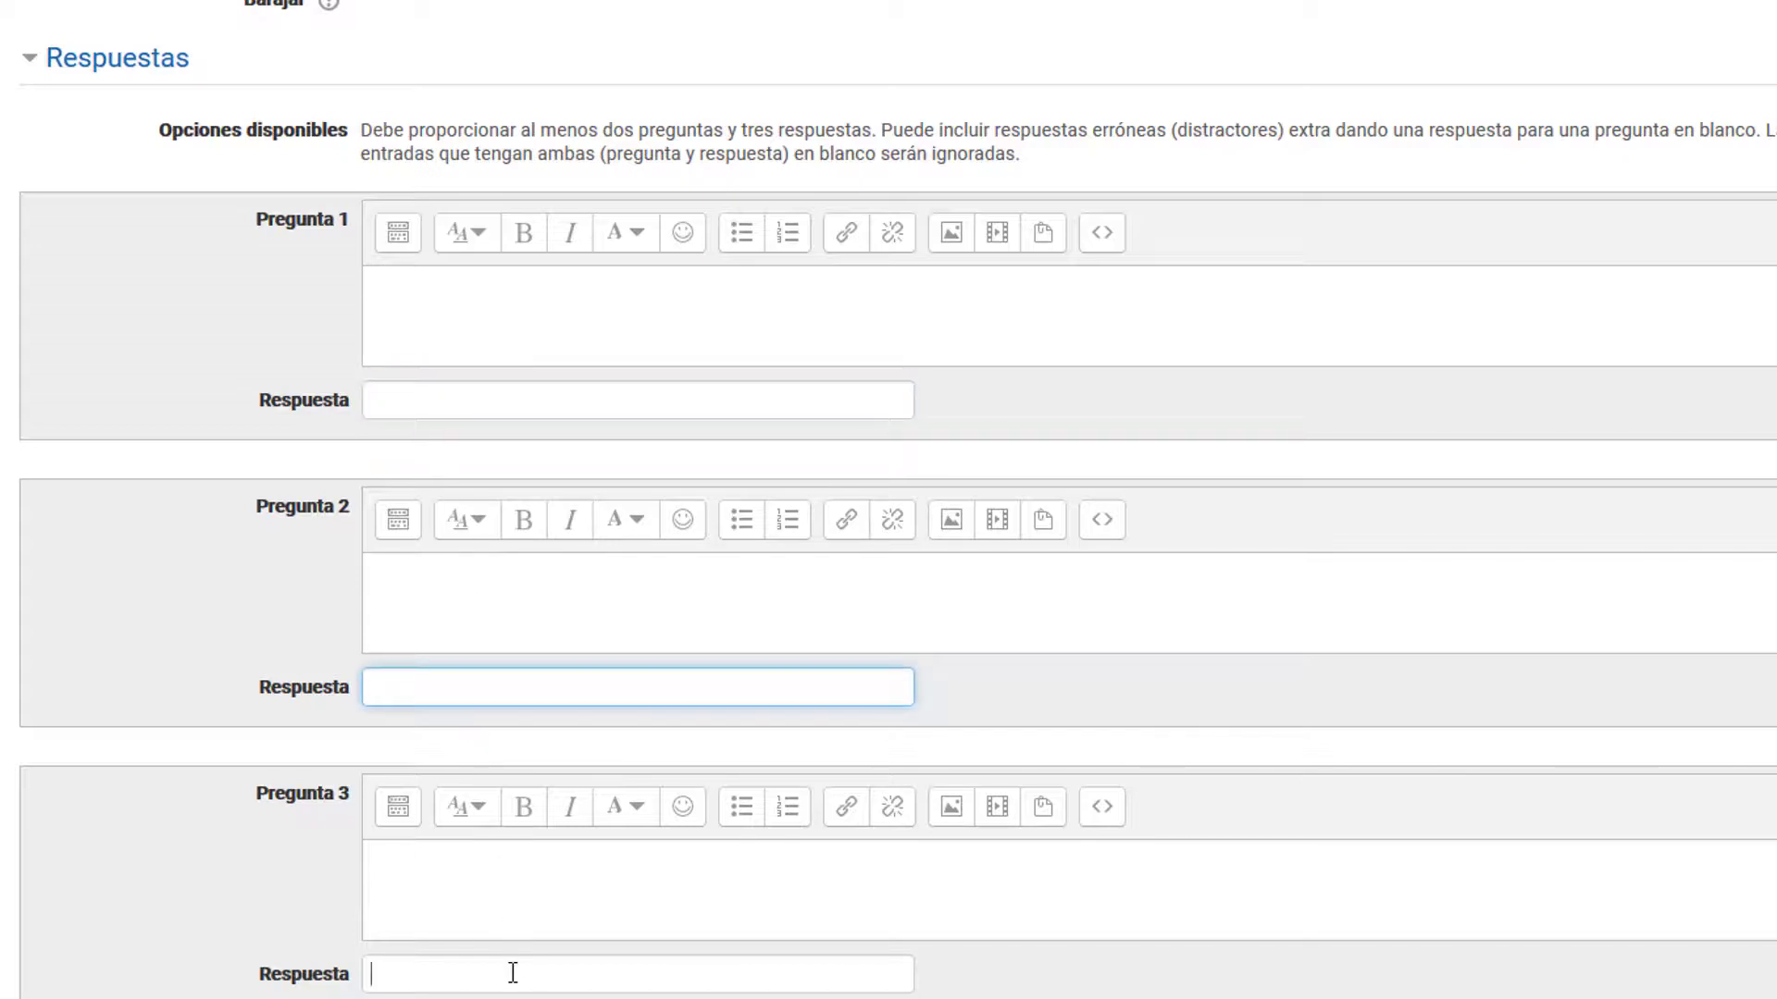
pyautogui.click(511, 971)
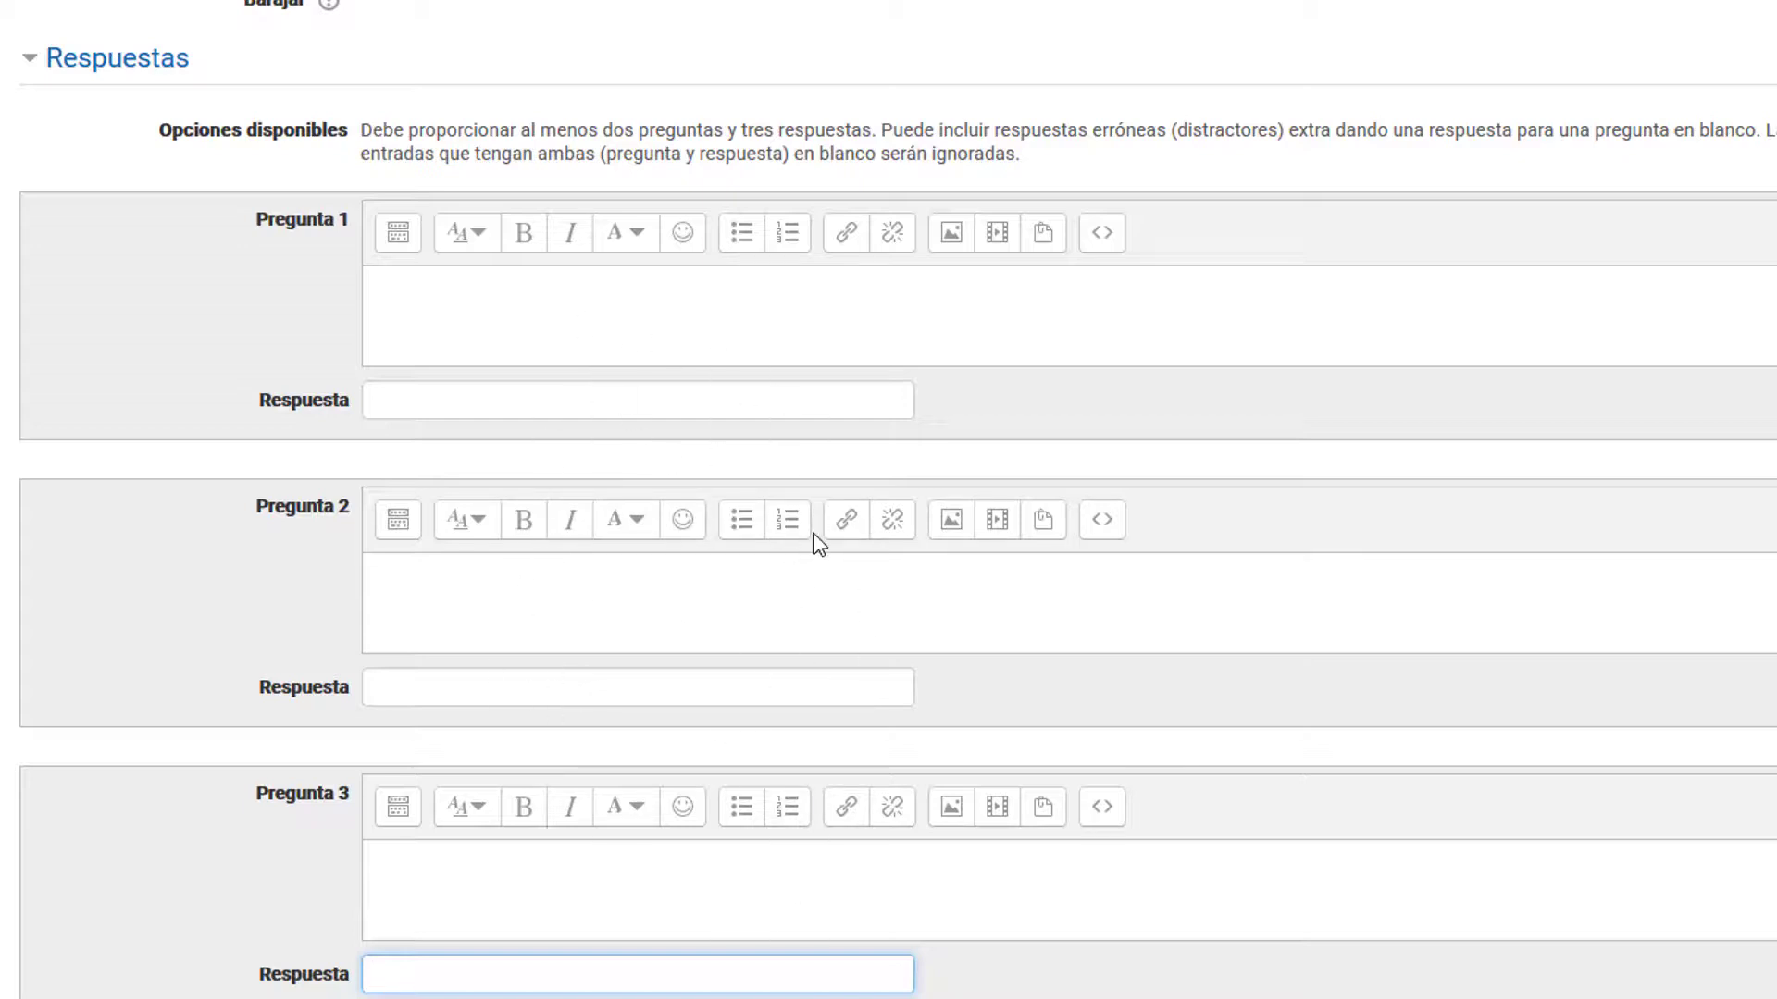
pyautogui.scroll(-3, 528, 958)
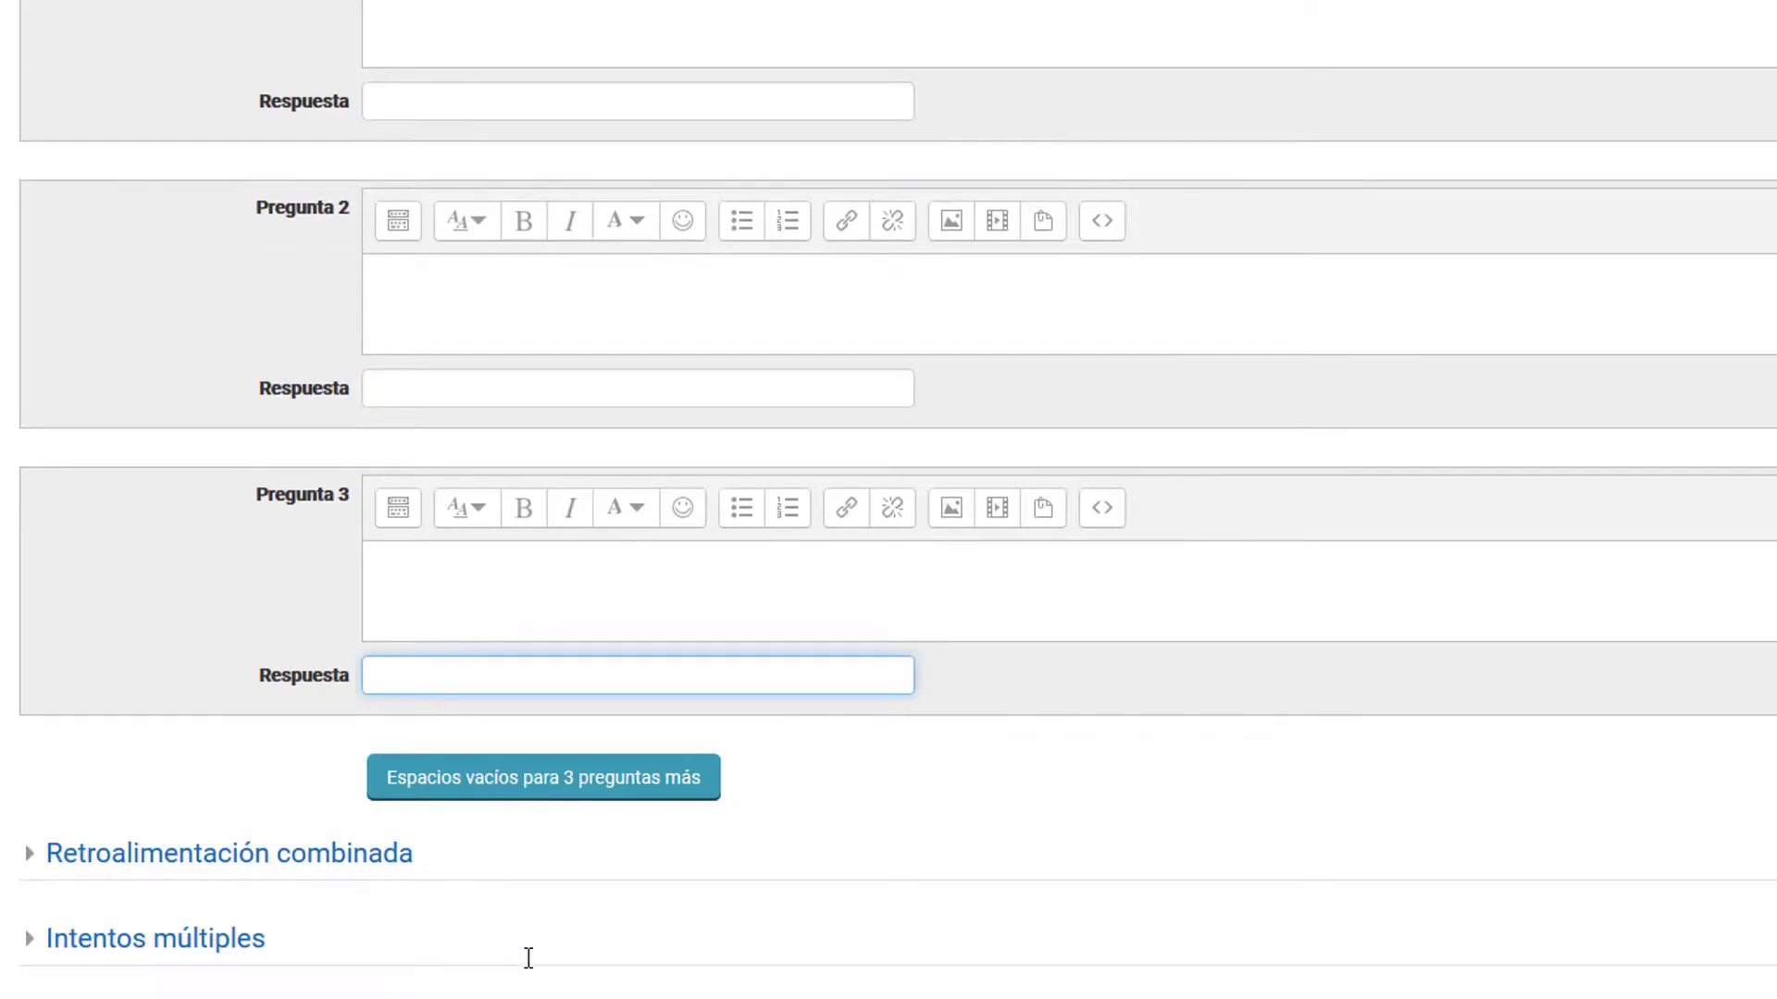
pyautogui.click(563, 794)
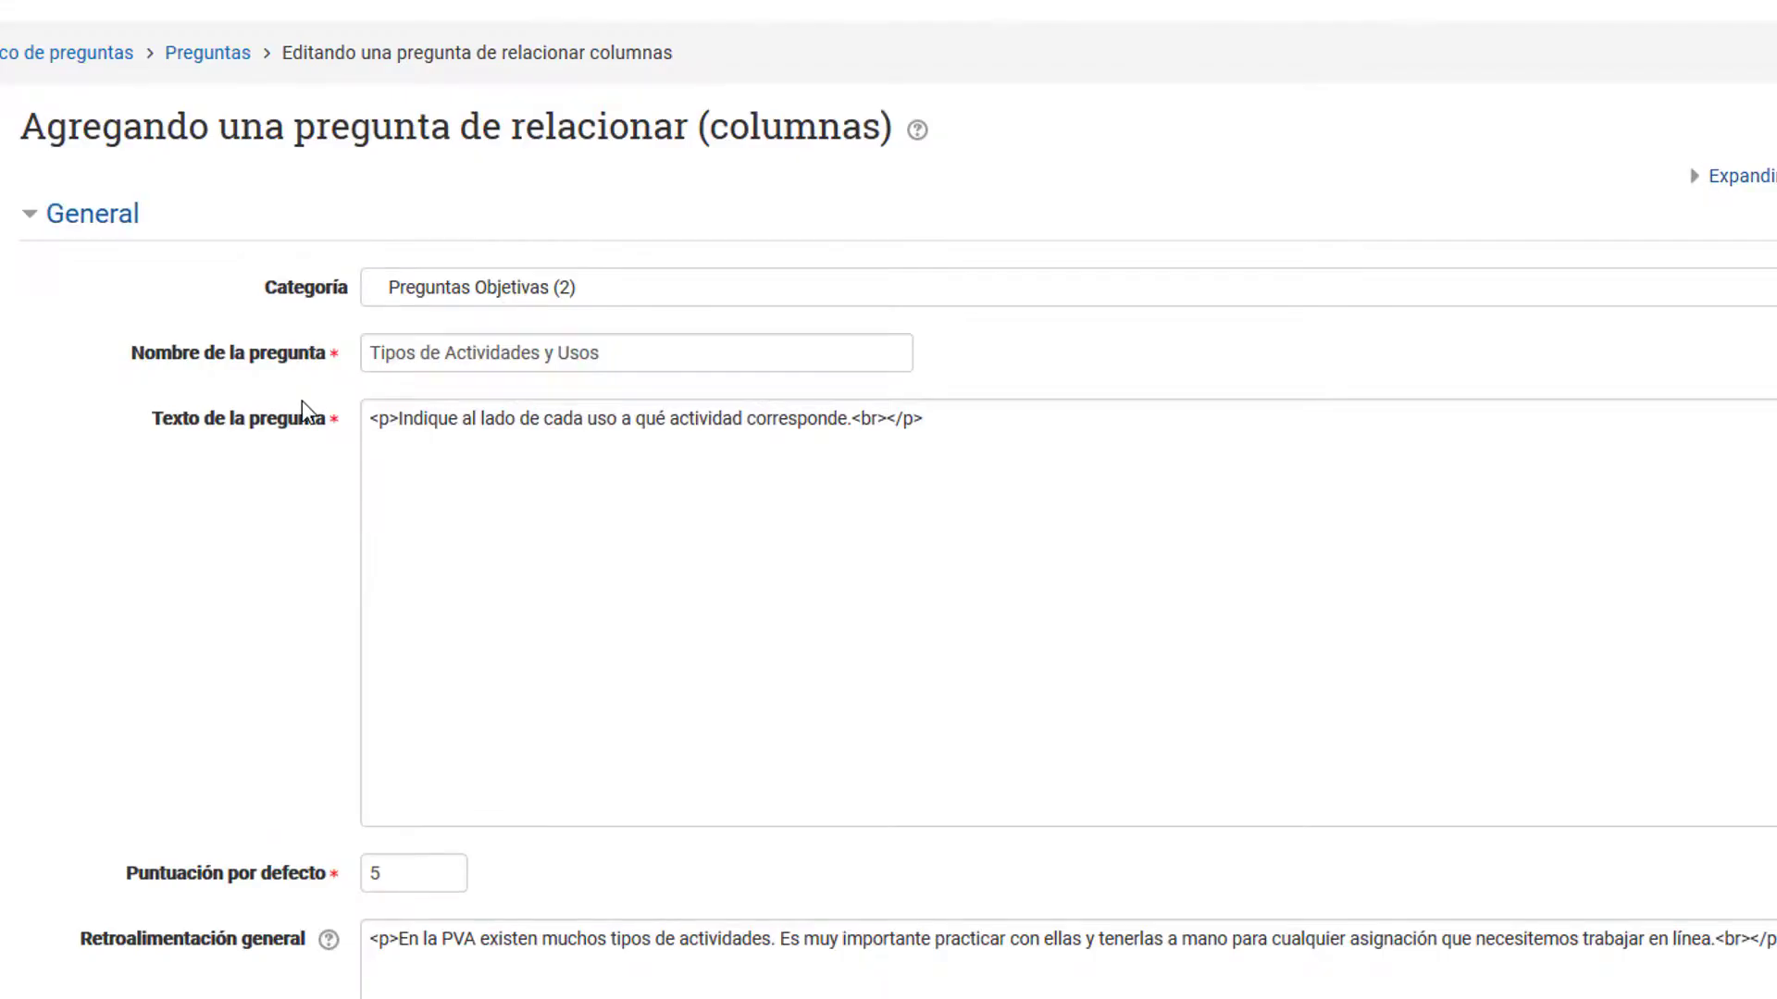
pyautogui.scroll(-8, 291, 421)
pyautogui.scroll(-6, 289, 429)
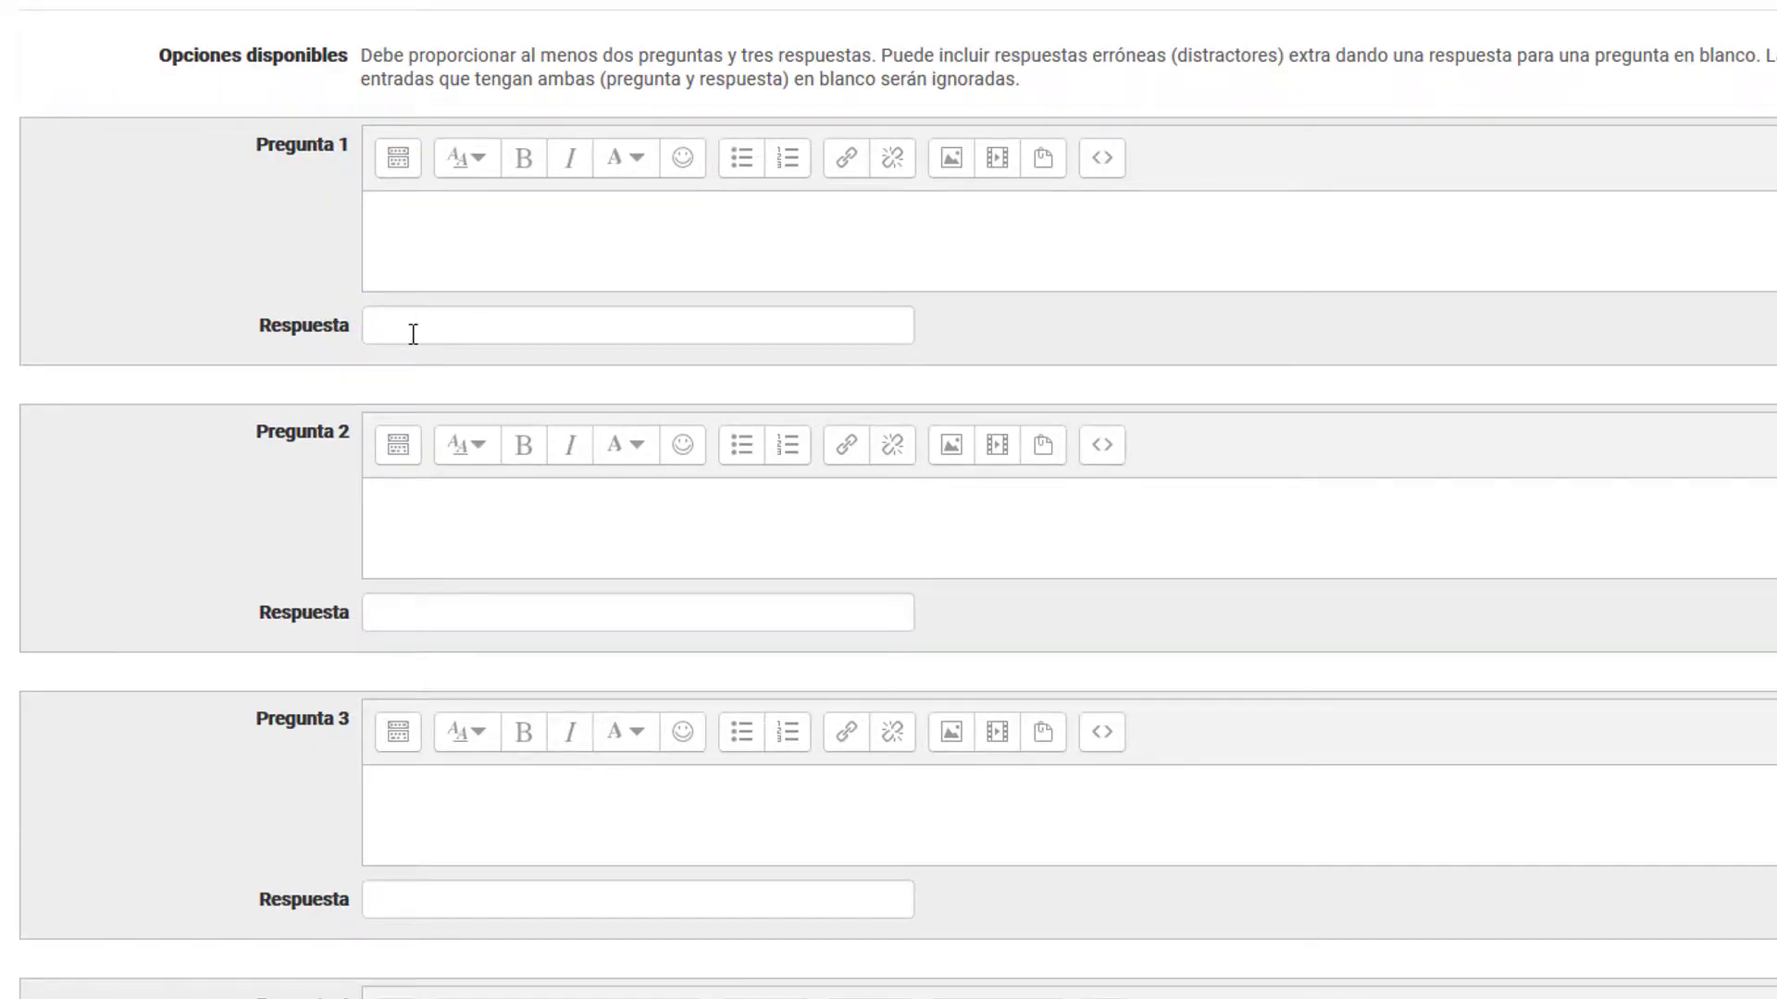
# Step: For question 1, pair "Esta actividad permite trabajar de forma síncrona con los estudiantes compartiendo cámara, micrófono y texto en línea, a modo de conversación." with "Videoconferencia (BigBlueButton)"
pyautogui.click(413, 335)
pyautogui.click(472, 257)
pyautogui.click(472, 320)
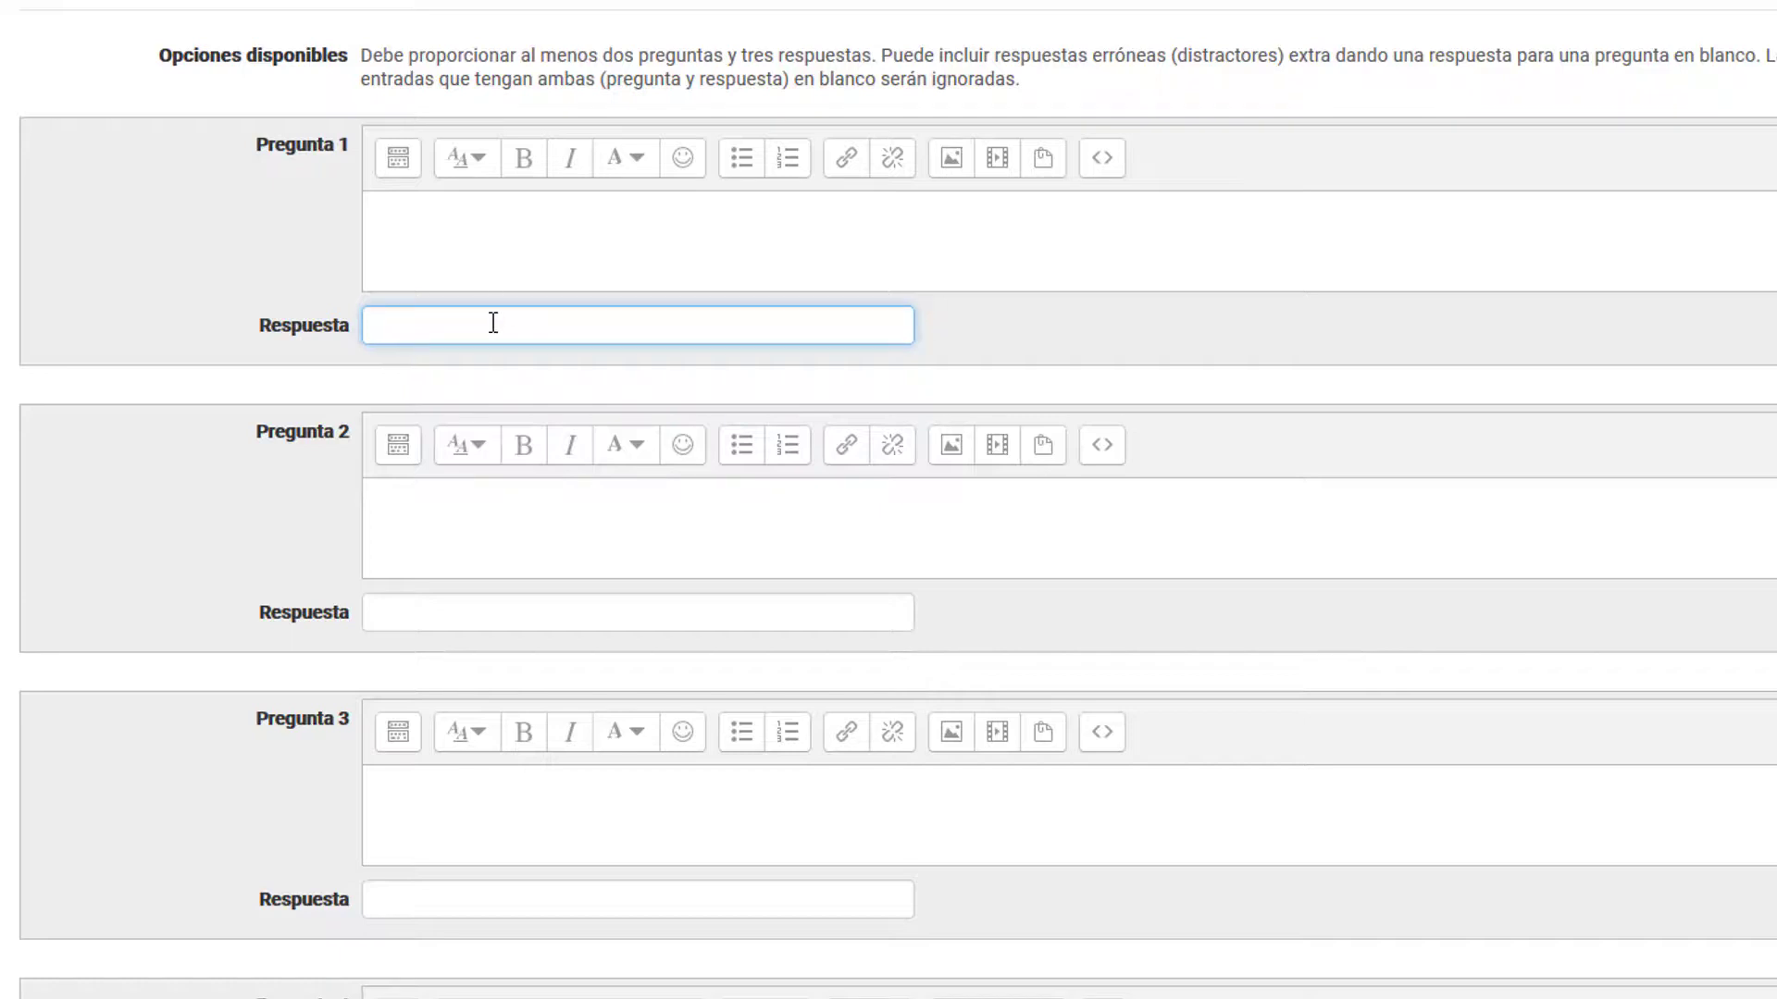
pyautogui.click(521, 233)
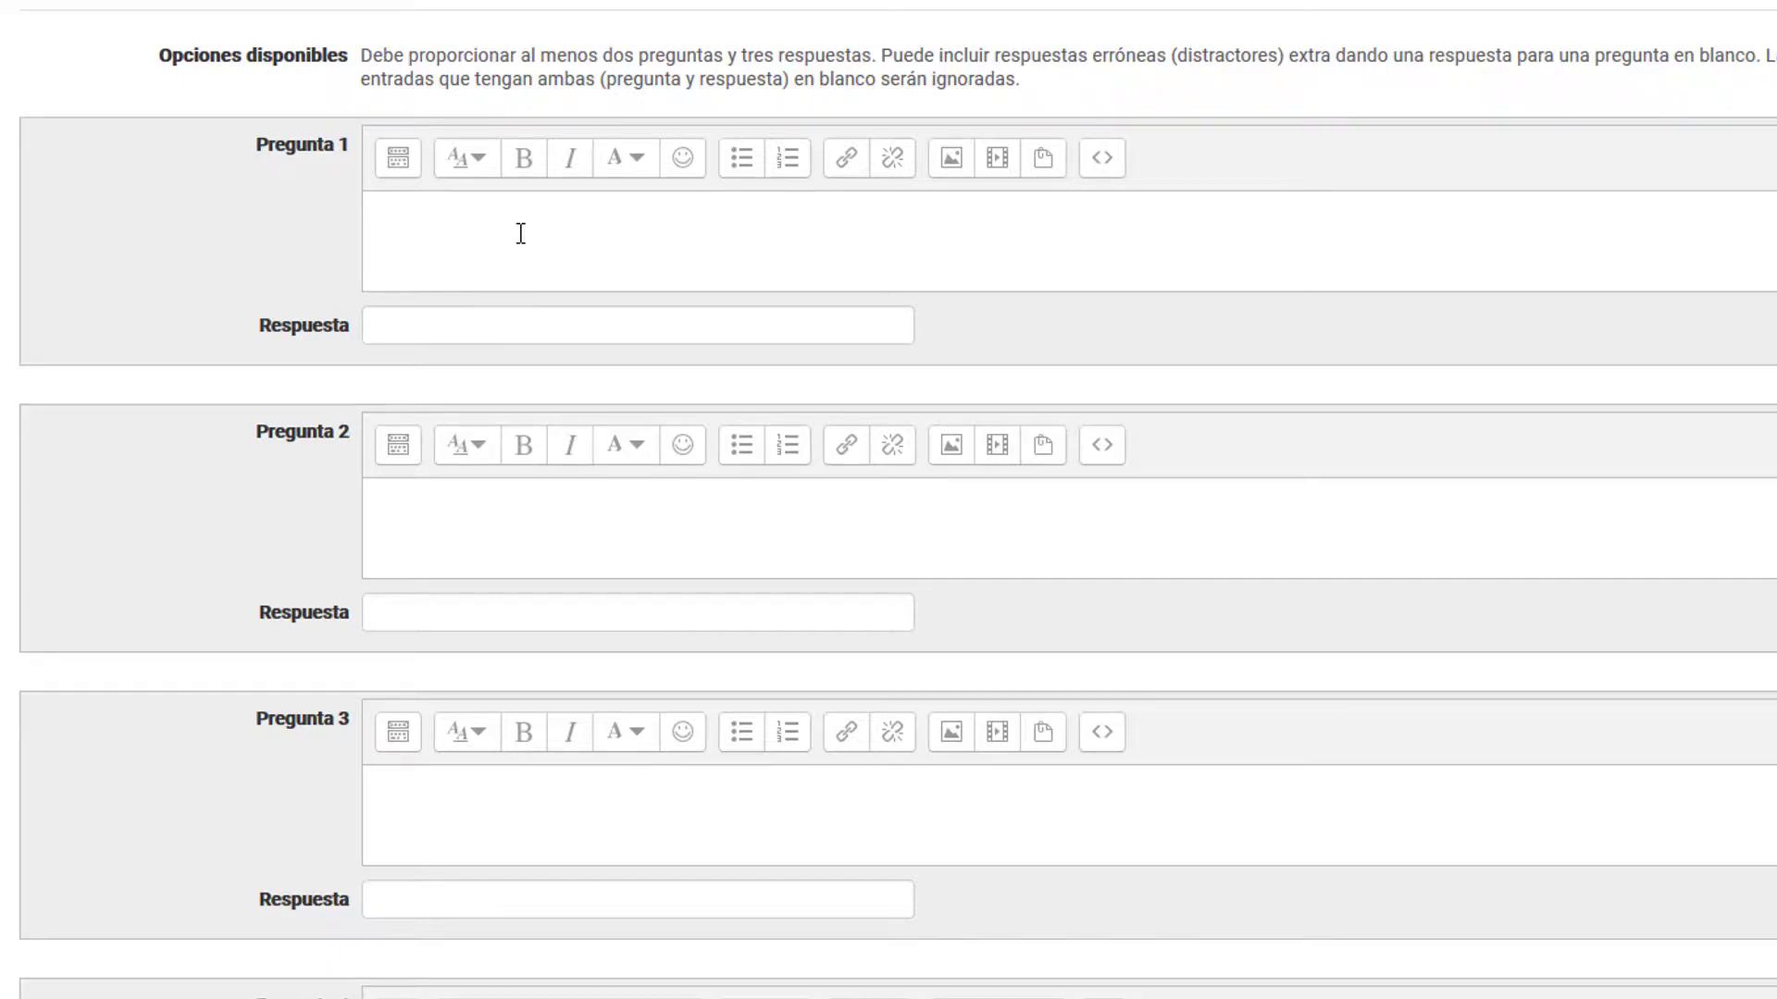
pyautogui.write('Esta actividad permite trabajar de forma síncrona con los estudiantes compartiendo cámara, micrófono y texto en línea, a modo de conversación.')
pyautogui.click(564, 324)
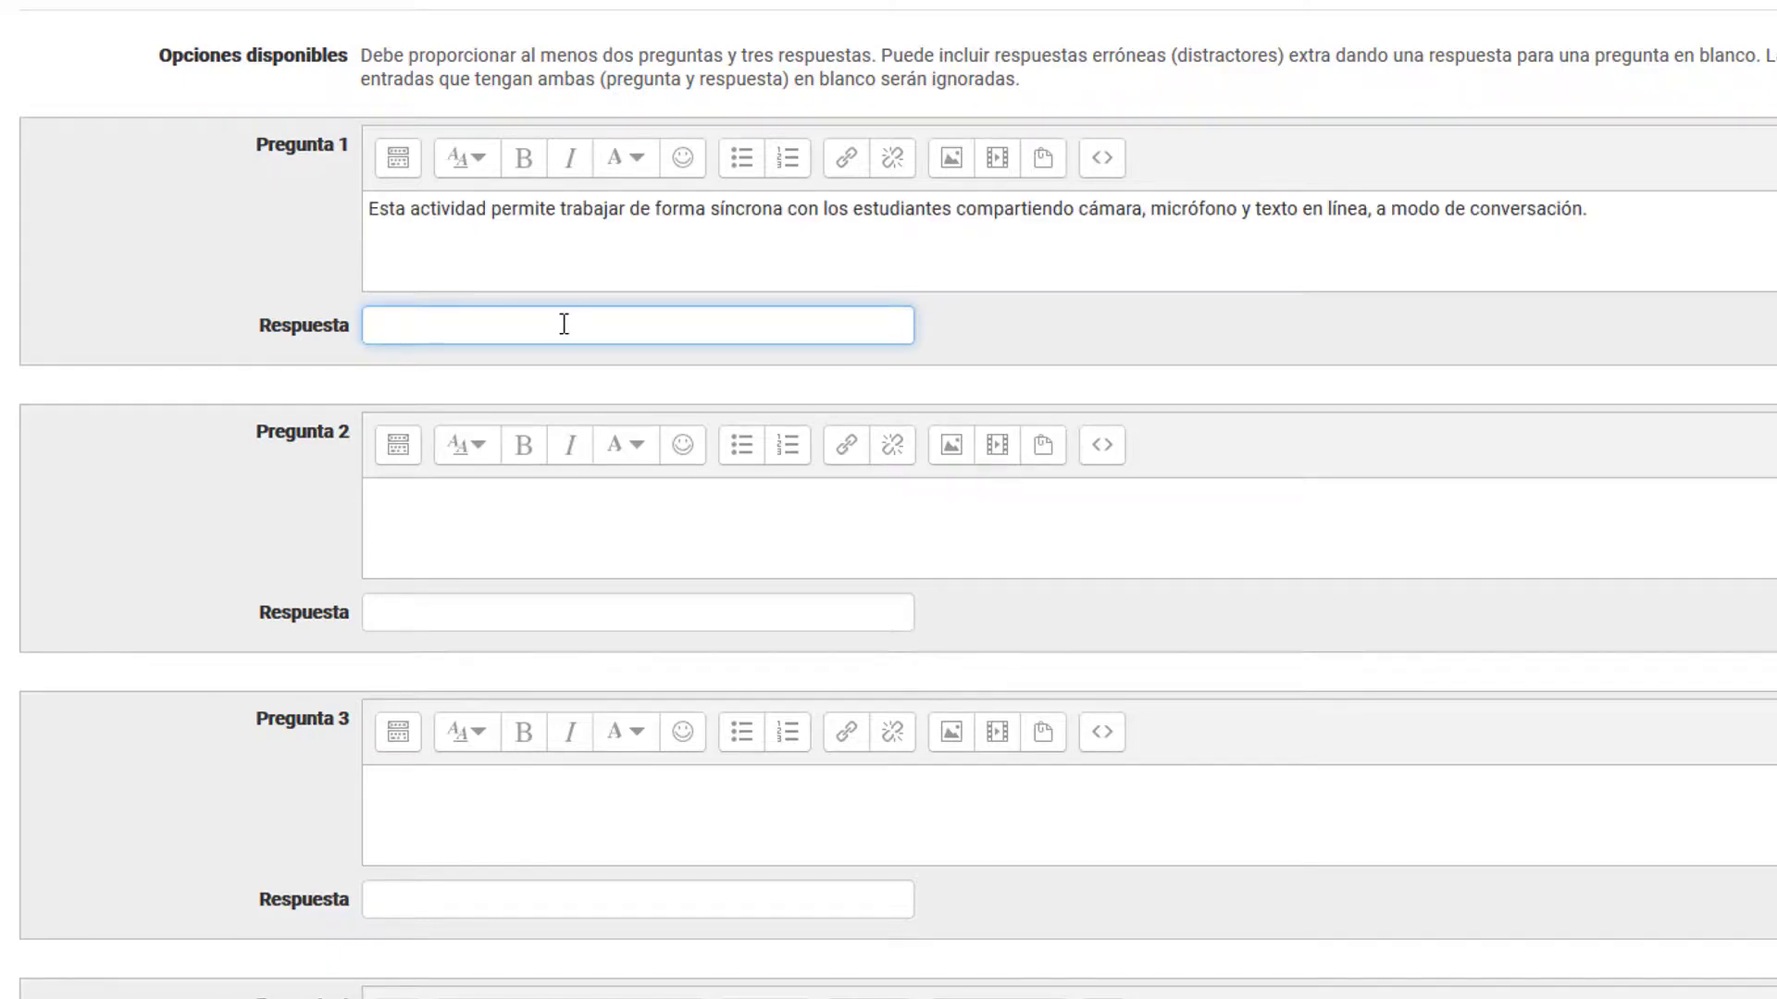
pyautogui.write('Videoconferencia (Bi')
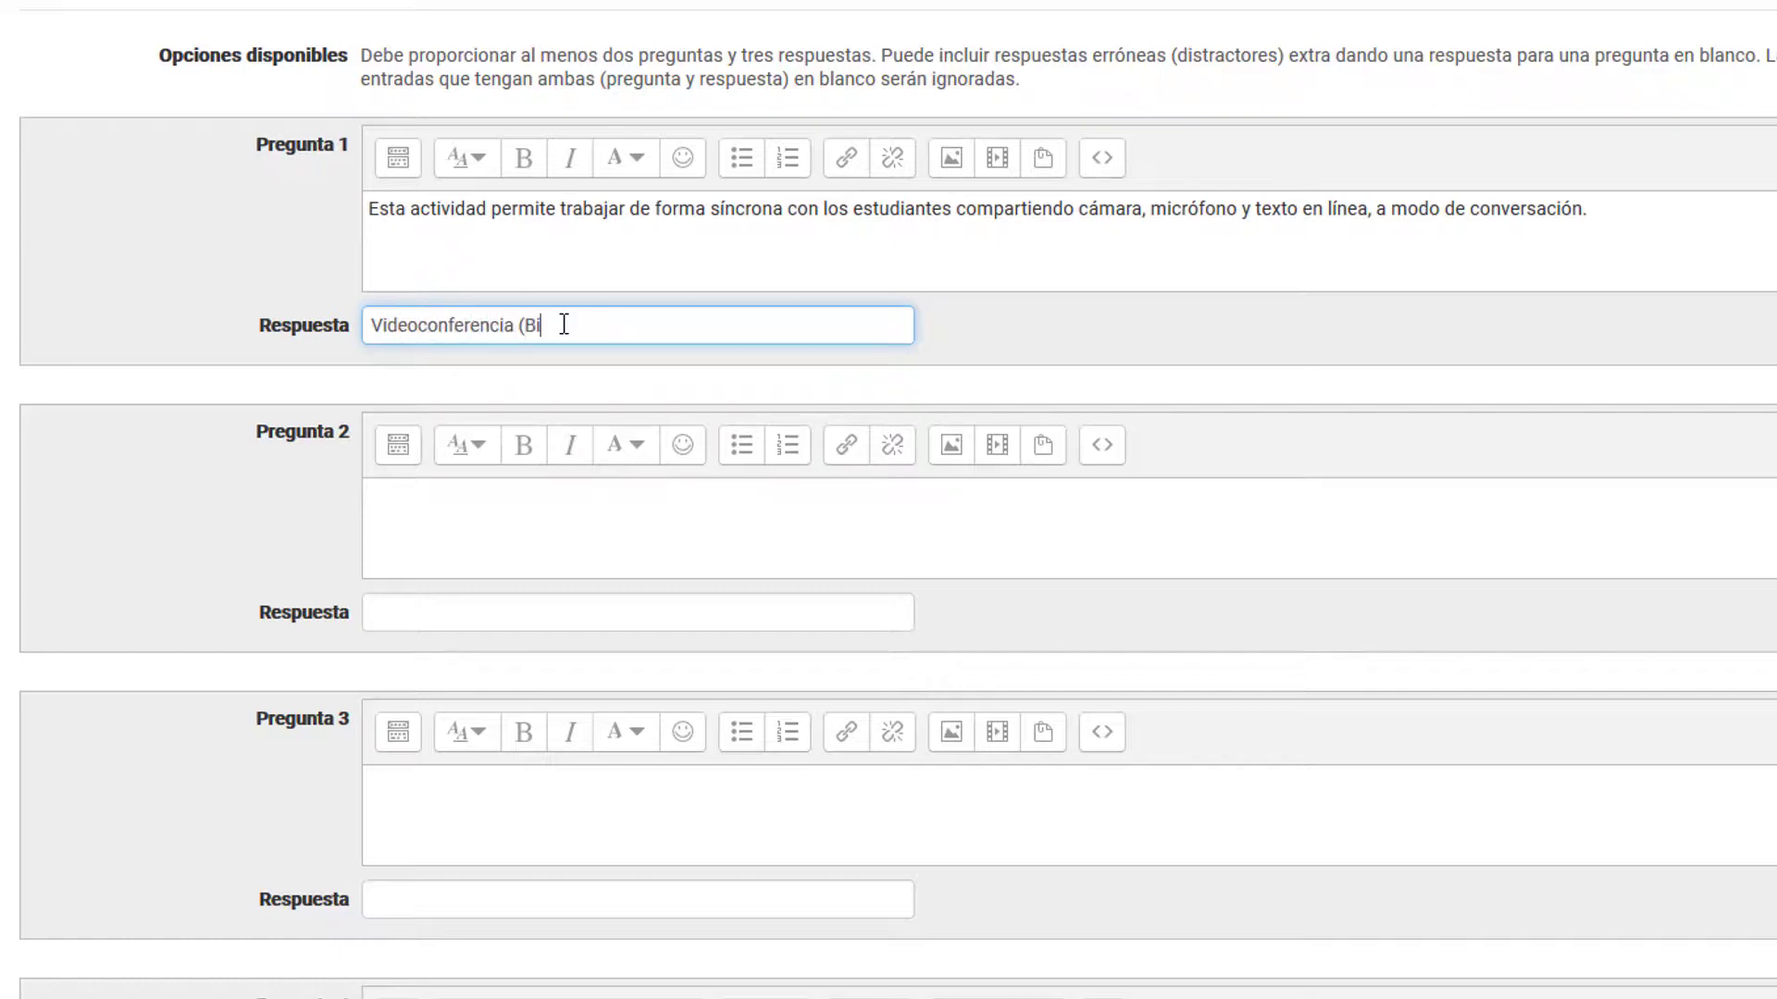
pyautogui.write('gBlueButton')
# Step: Enter "Chat" as the answer for question 2, leaving its question text blank as a distractor
pyautogui.click(524, 605)
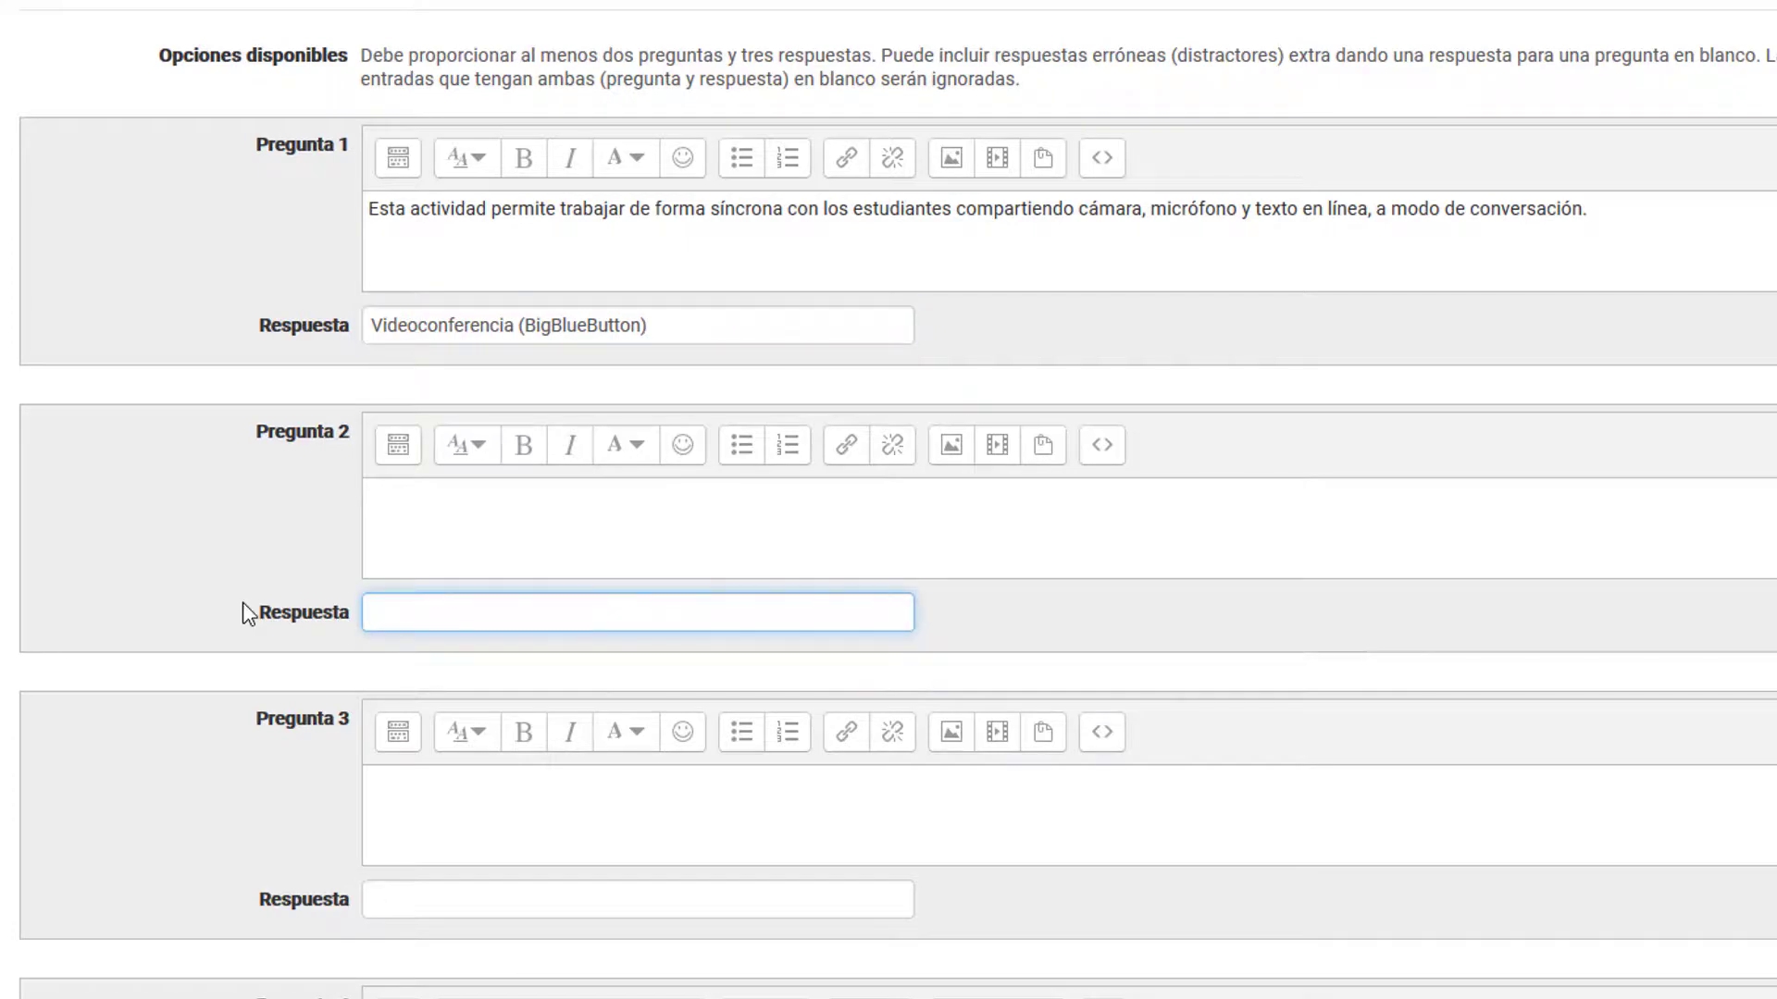
pyautogui.write('Chat')
pyautogui.click(458, 532)
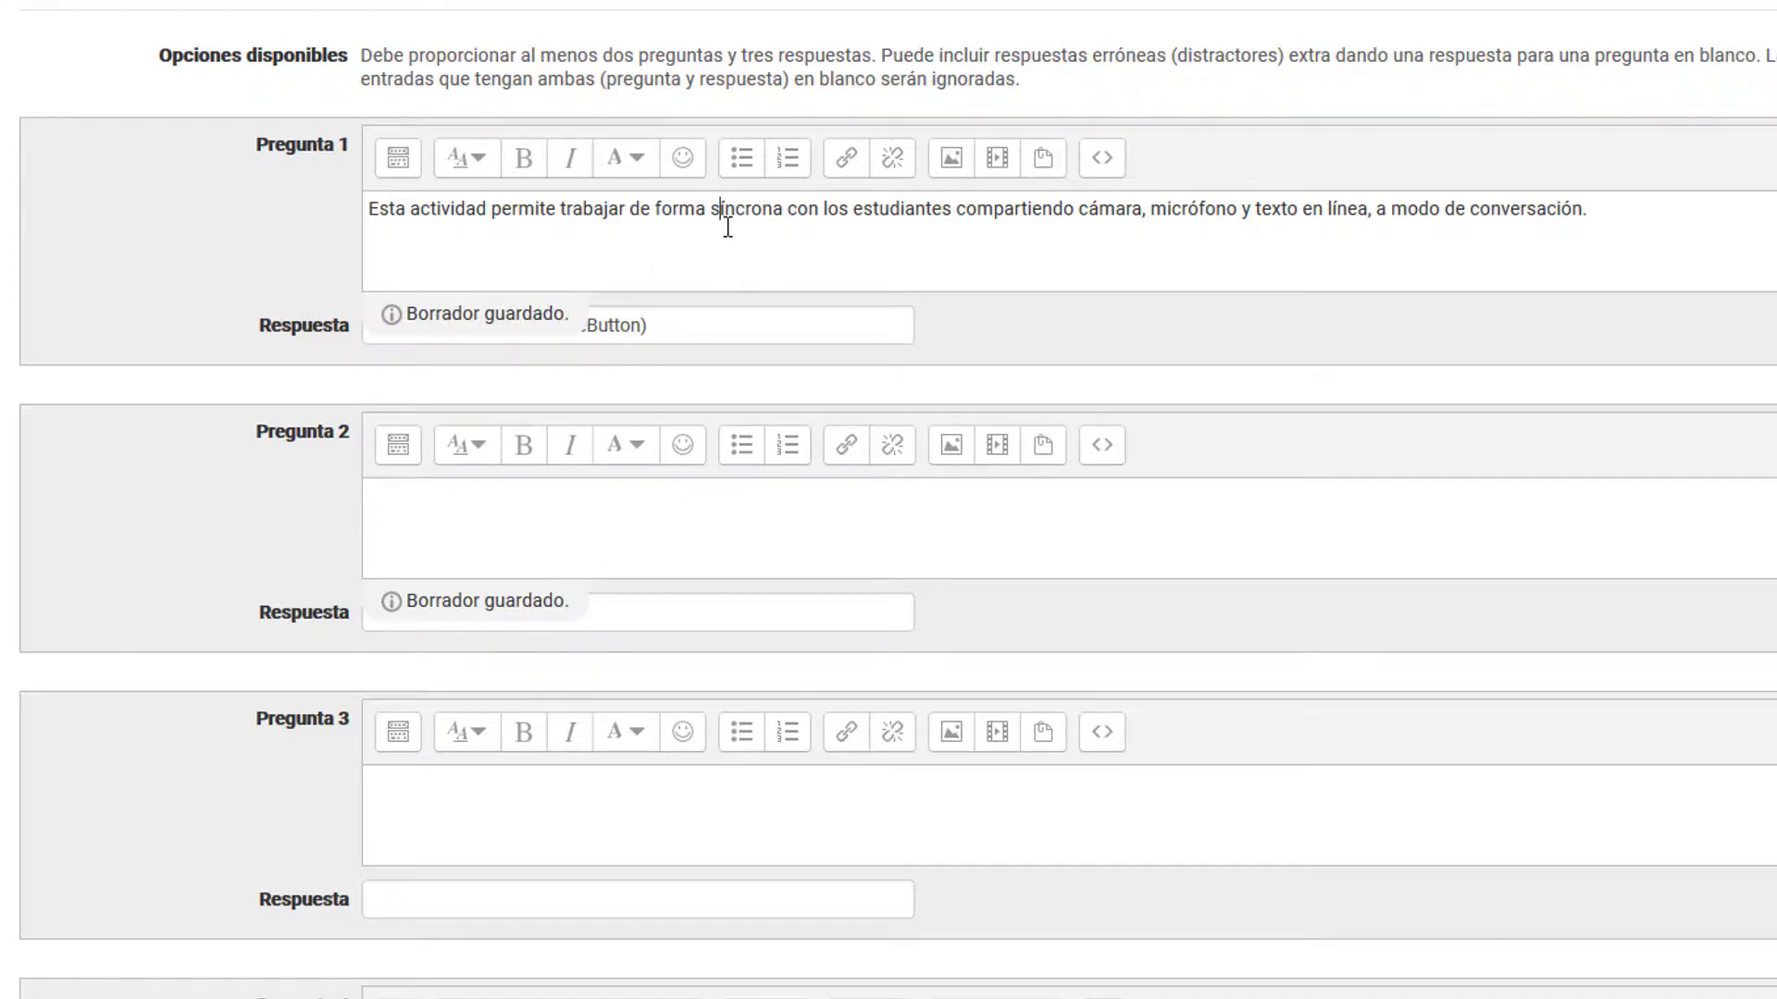
pyautogui.click(461, 601)
pyautogui.click(444, 534)
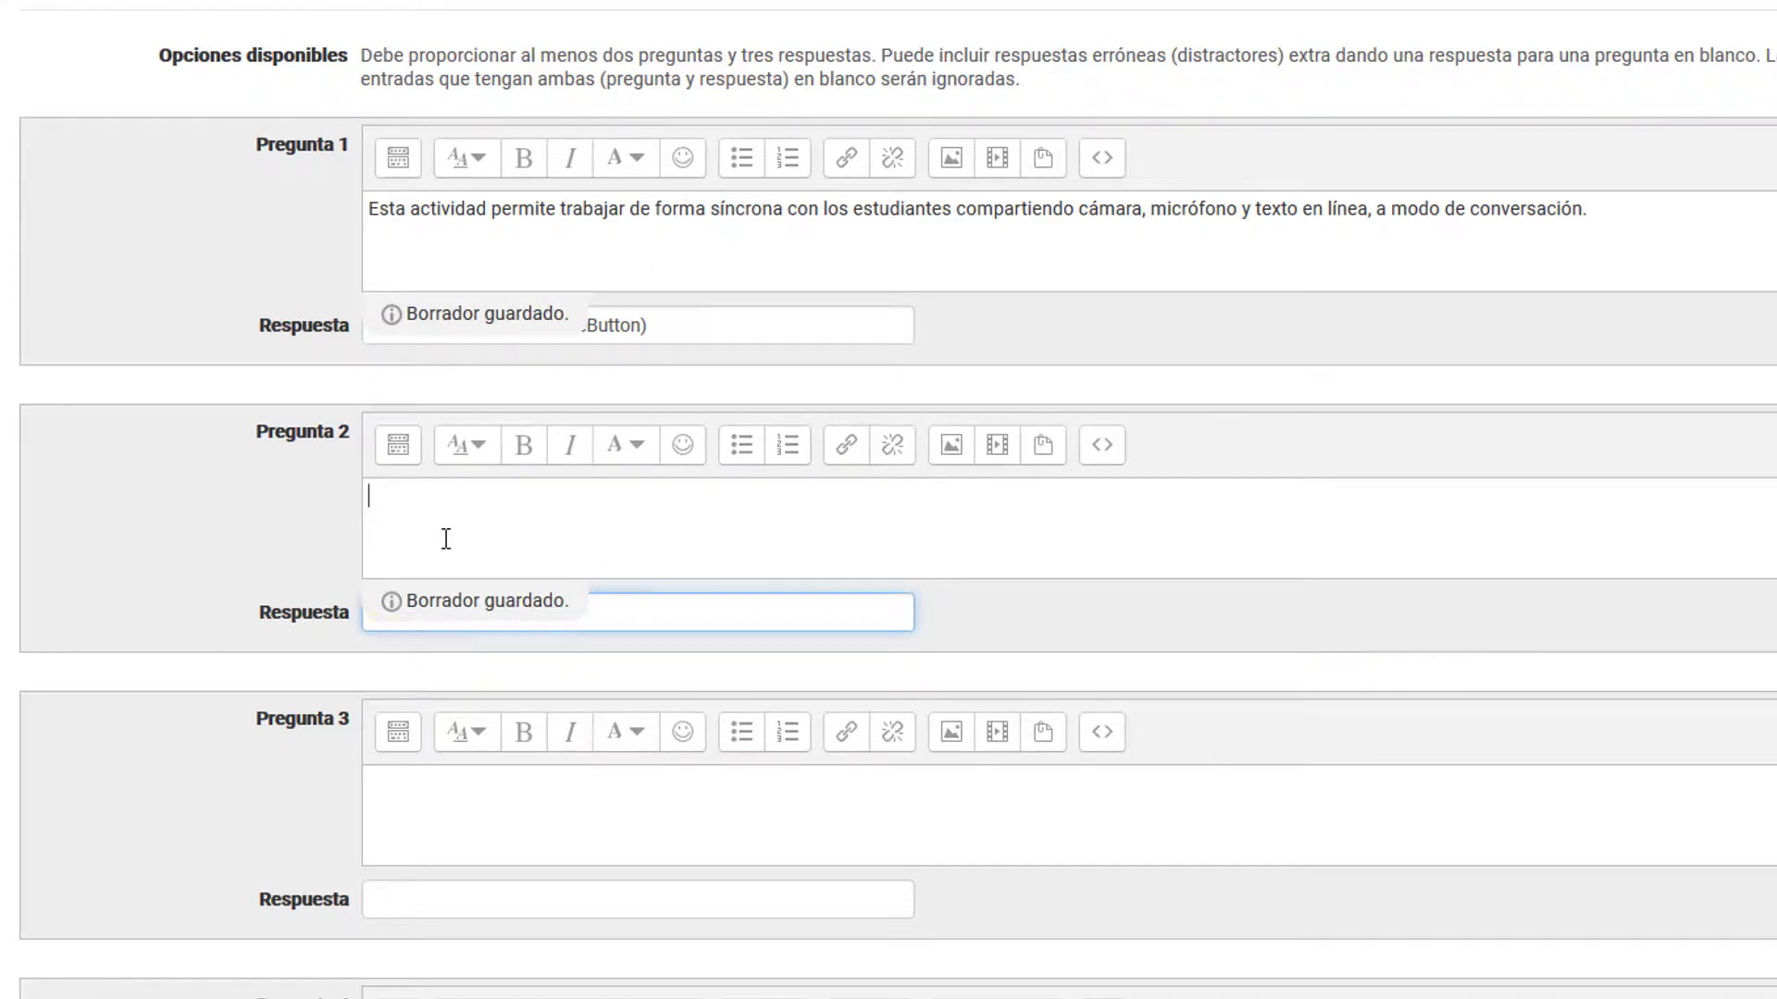
pyautogui.click(900, 240)
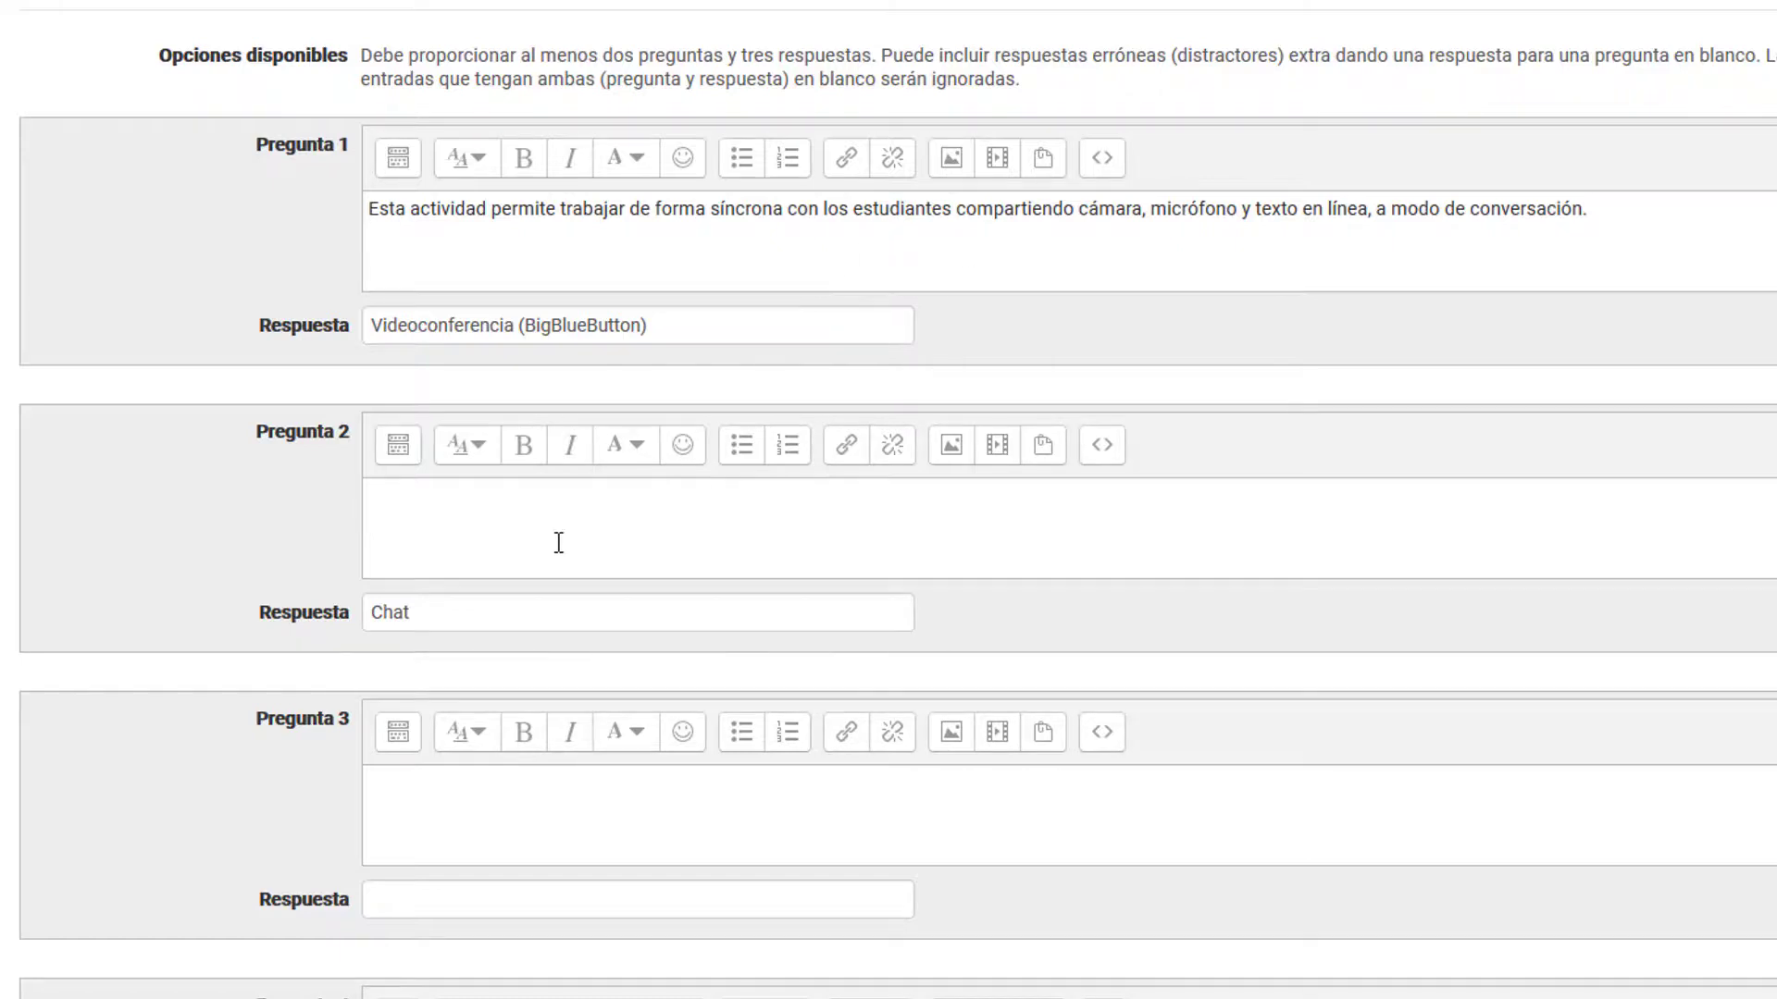
pyautogui.click(450, 606)
pyautogui.doubleClick(444, 607)
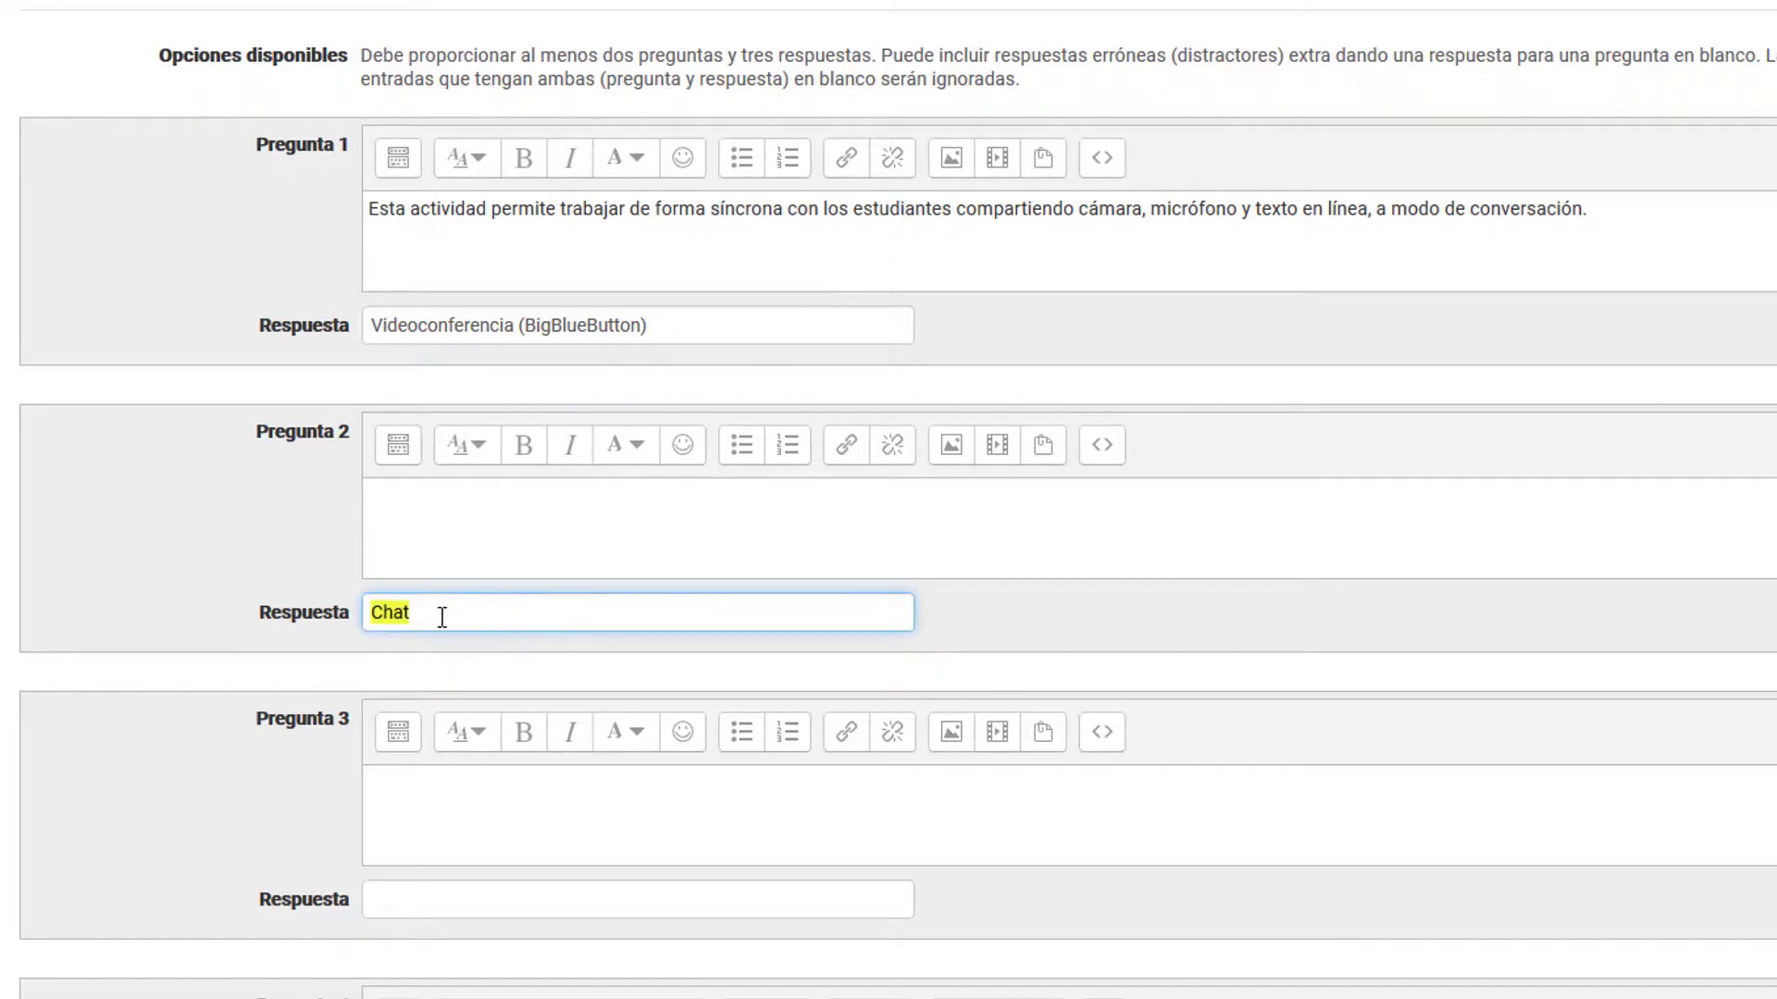
pyautogui.click(440, 607)
# Step: Fill question 3 with the pasted statement about students submitting written work, projects, files or online text for grading, answered by "Tarea"
pyautogui.scroll(-3, 346, 540)
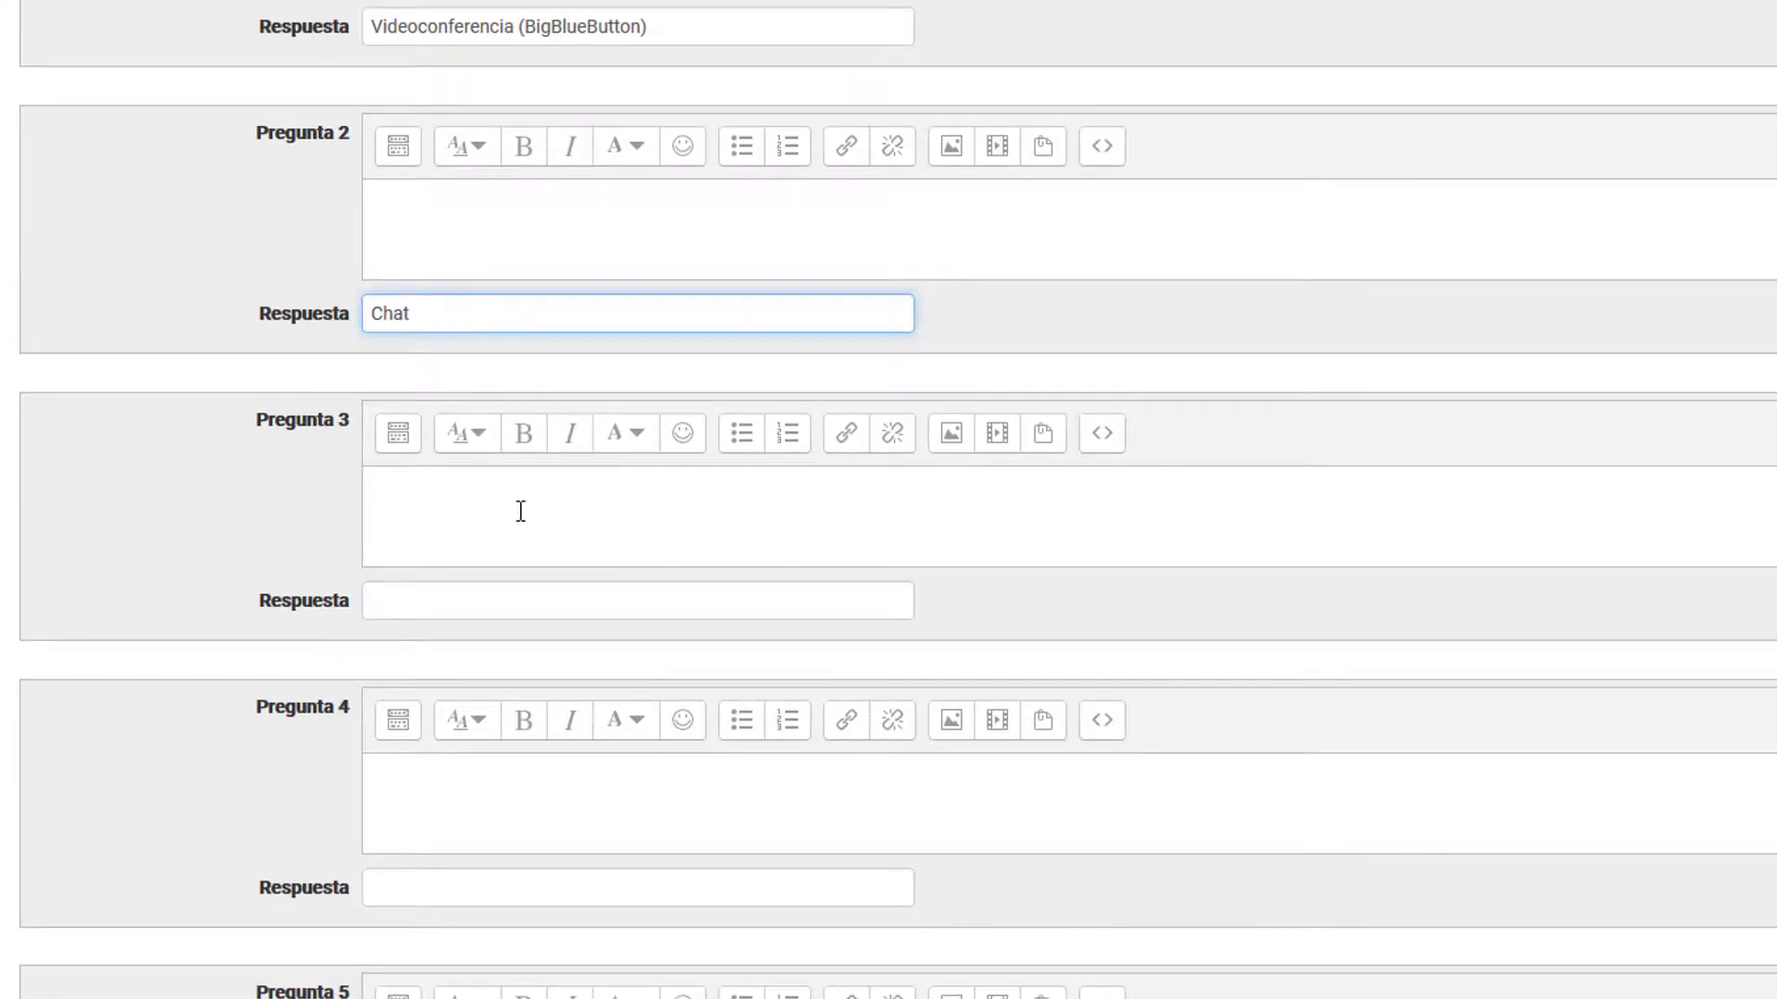
pyautogui.click(521, 512)
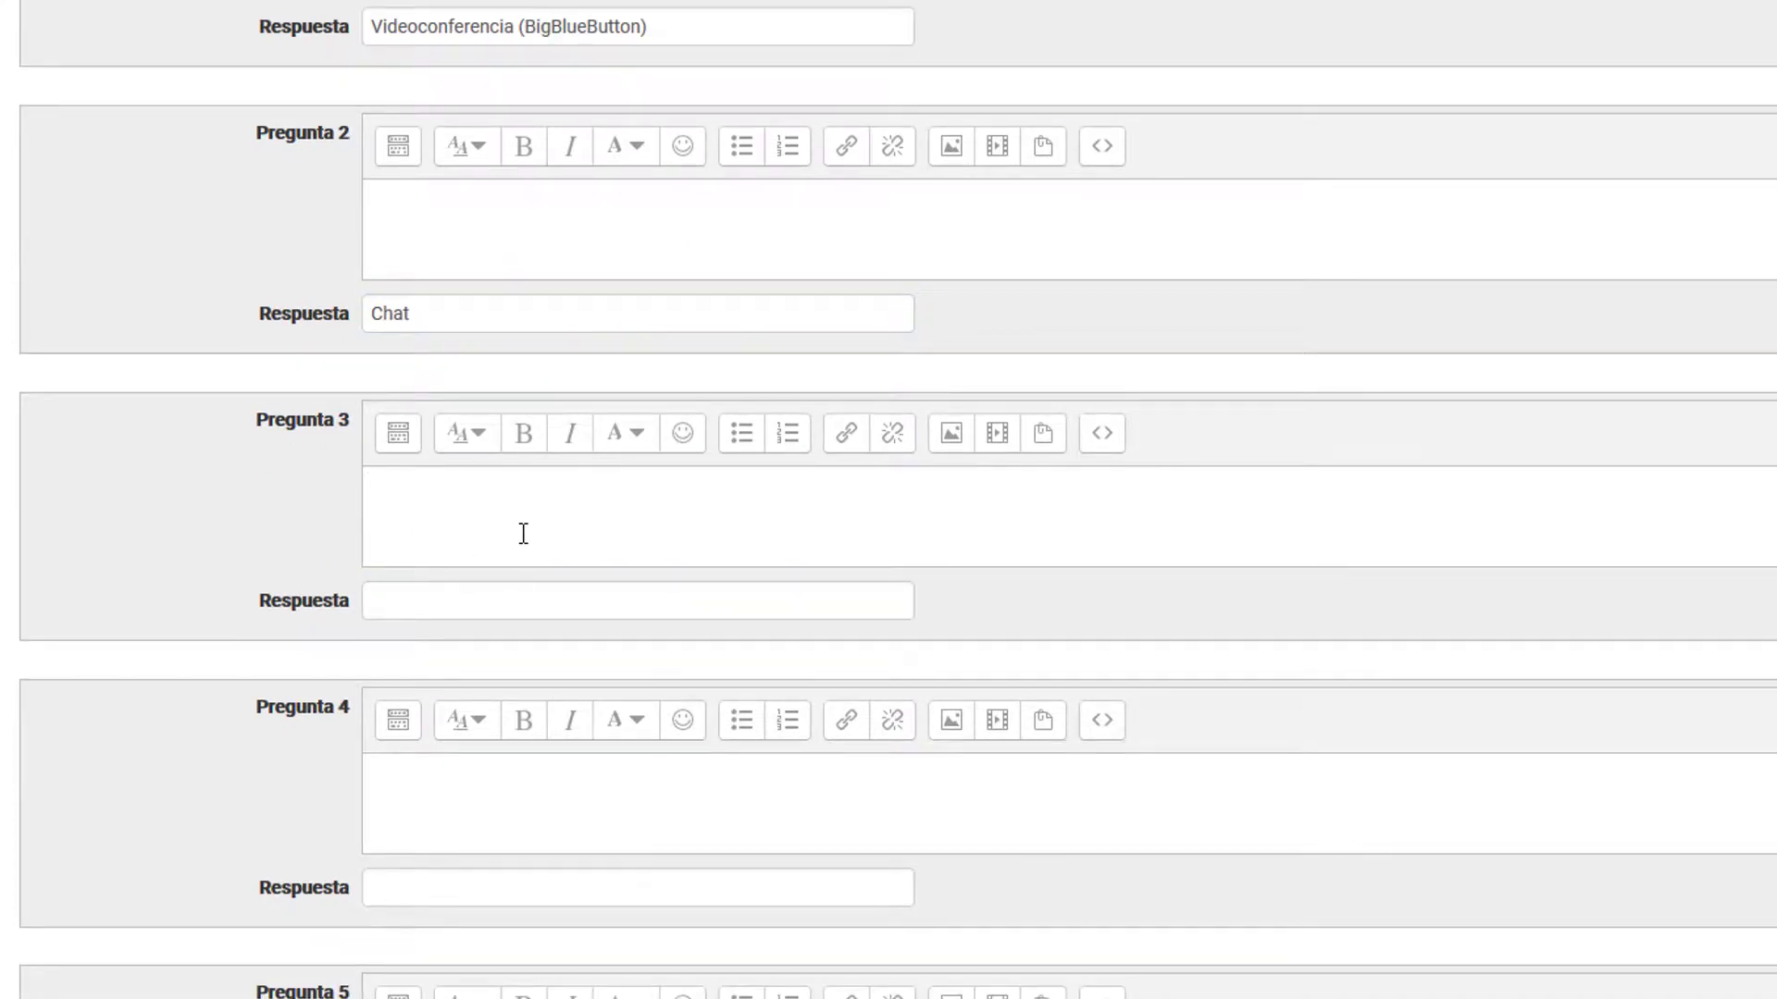
pyautogui.write('Es una actividad que le permite a los estudiantes enviar un trabajo escrito, proyecto, archivo o texto en línea para que sea calificado por el profesor.')
pyautogui.click(497, 612)
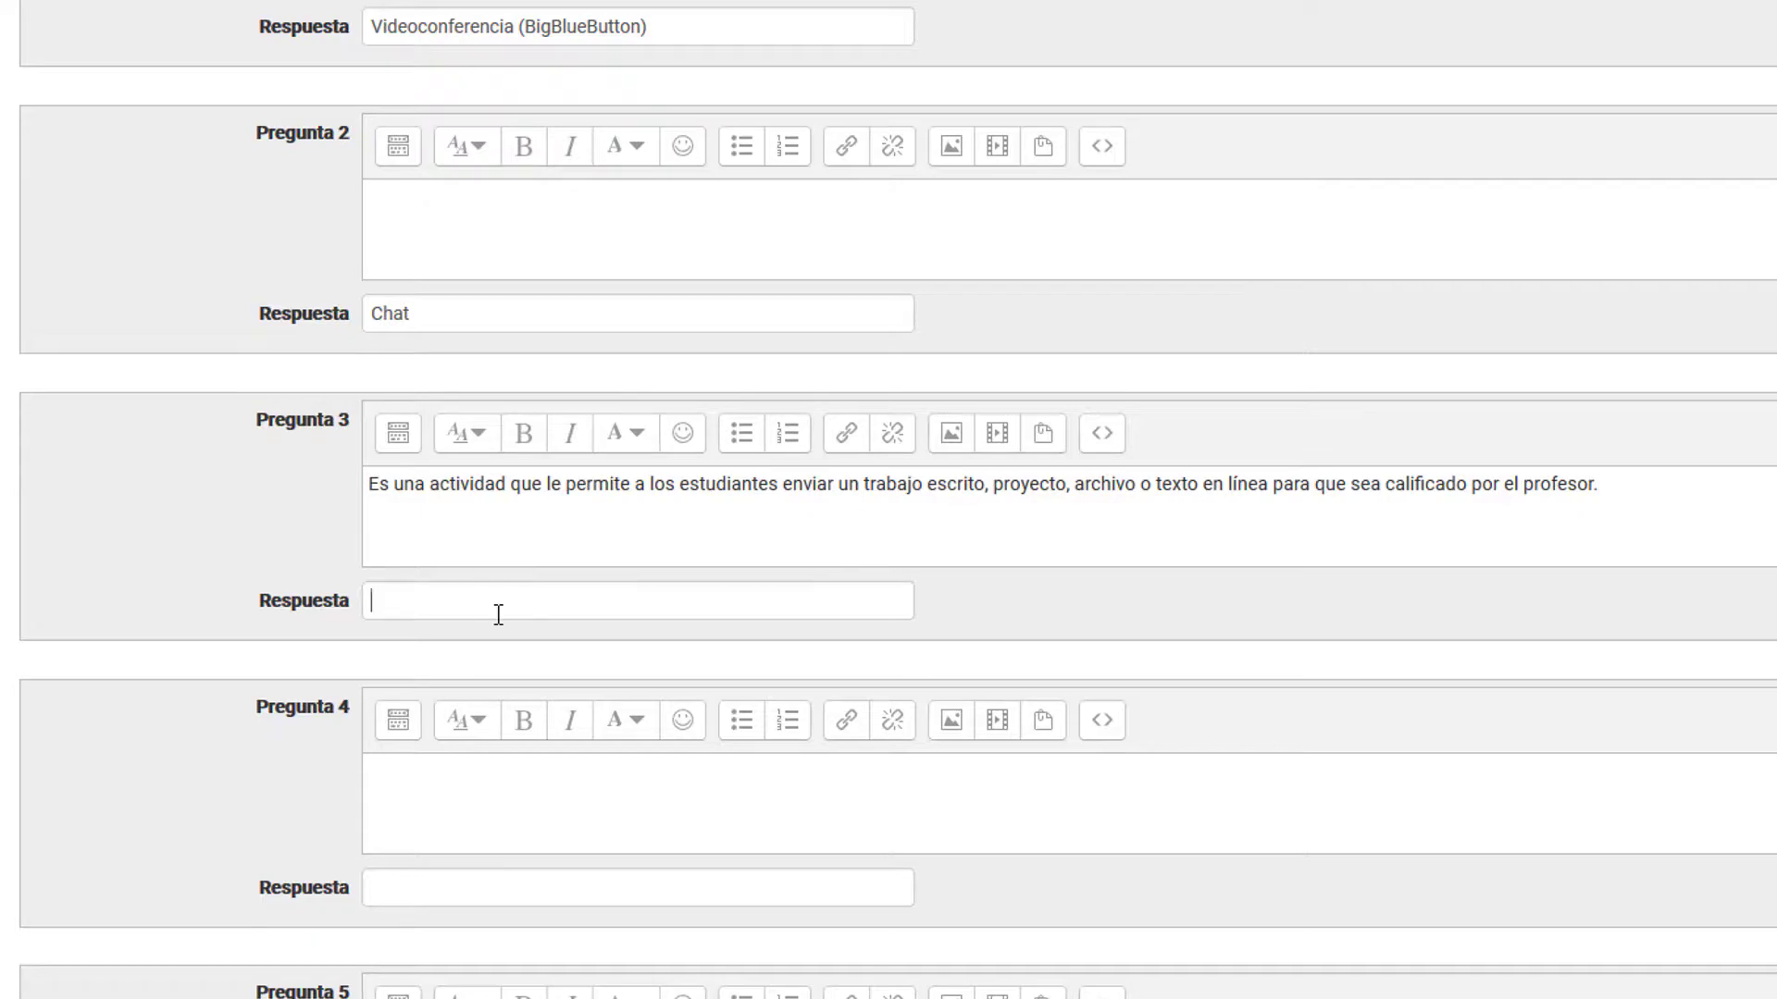
pyautogui.write('Tarea')
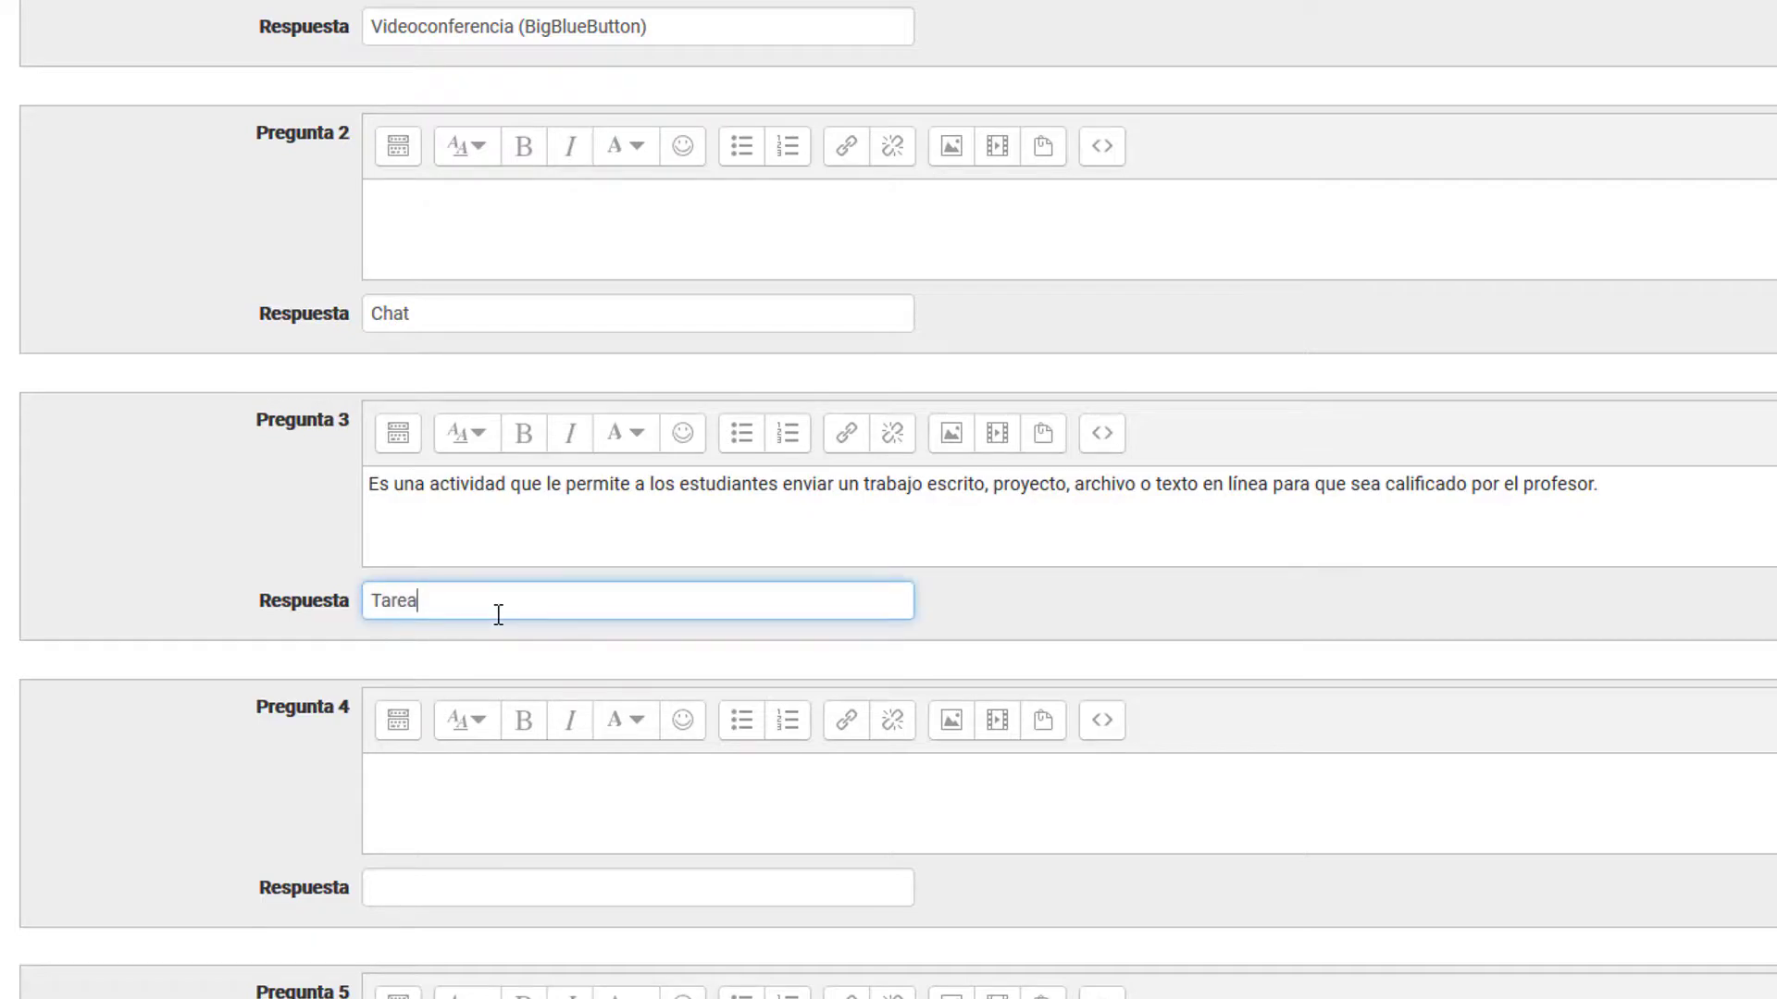
# Step: Fill question 4 with the pasted statement about collaborative learning through a problem or case study and participants' comments, answered by "Foro"
pyautogui.scroll(-3, 498, 614)
pyautogui.click(476, 513)
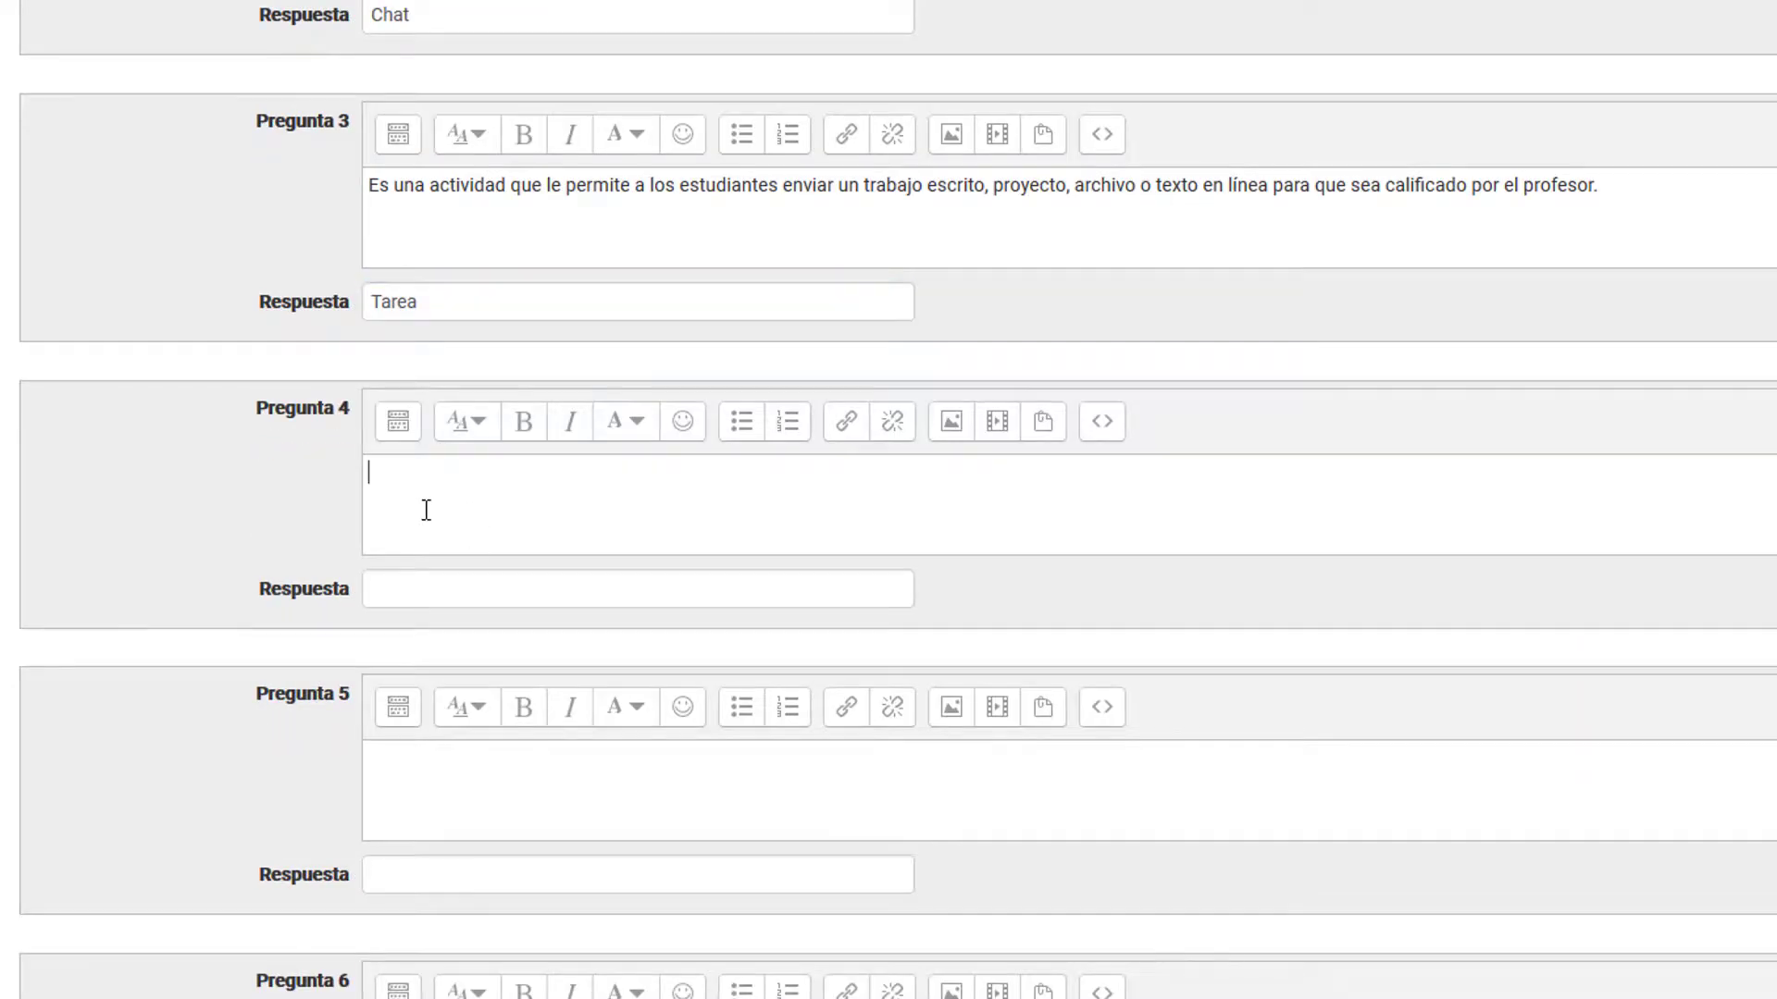
pyautogui.scroll(-2, 370, 504)
pyautogui.write('Esta es una actividad que promueve el aprendizaje colaborativo, planteando un problema o caso de estudio y fomentando a que cada participante indique su punto de vista o comente sobre las entradas de sus compañeros.')
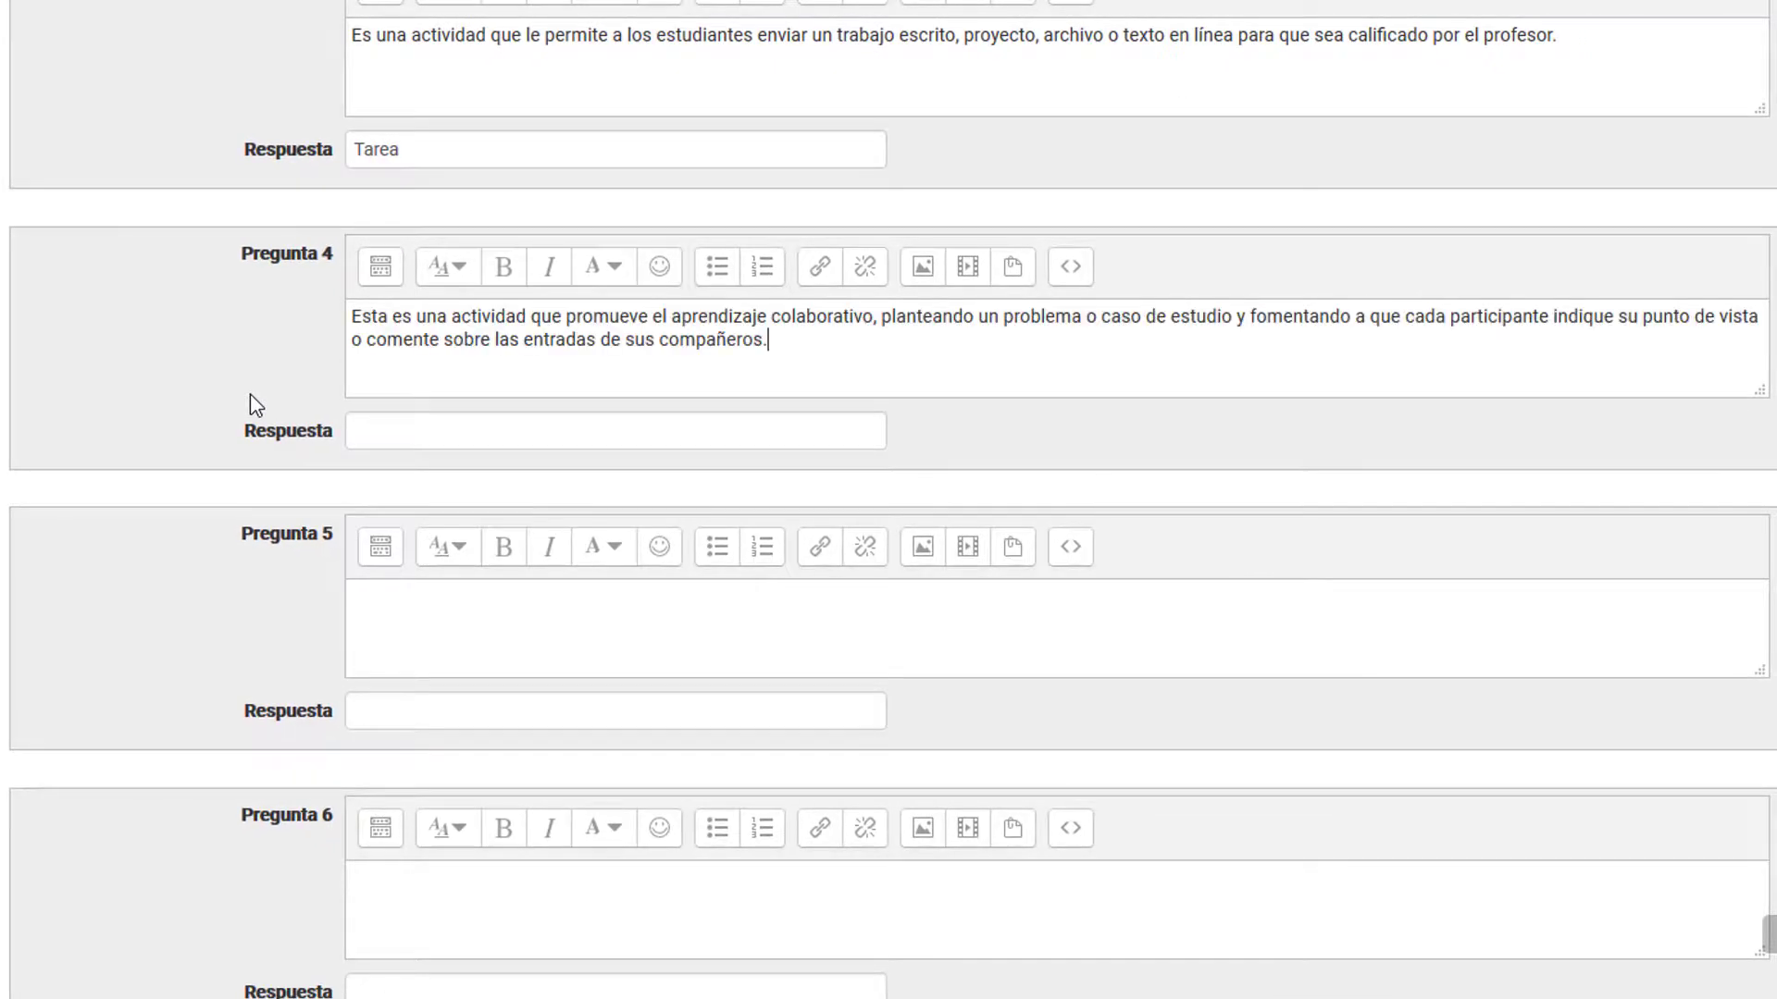
pyautogui.click(396, 432)
pyautogui.write('Foro')
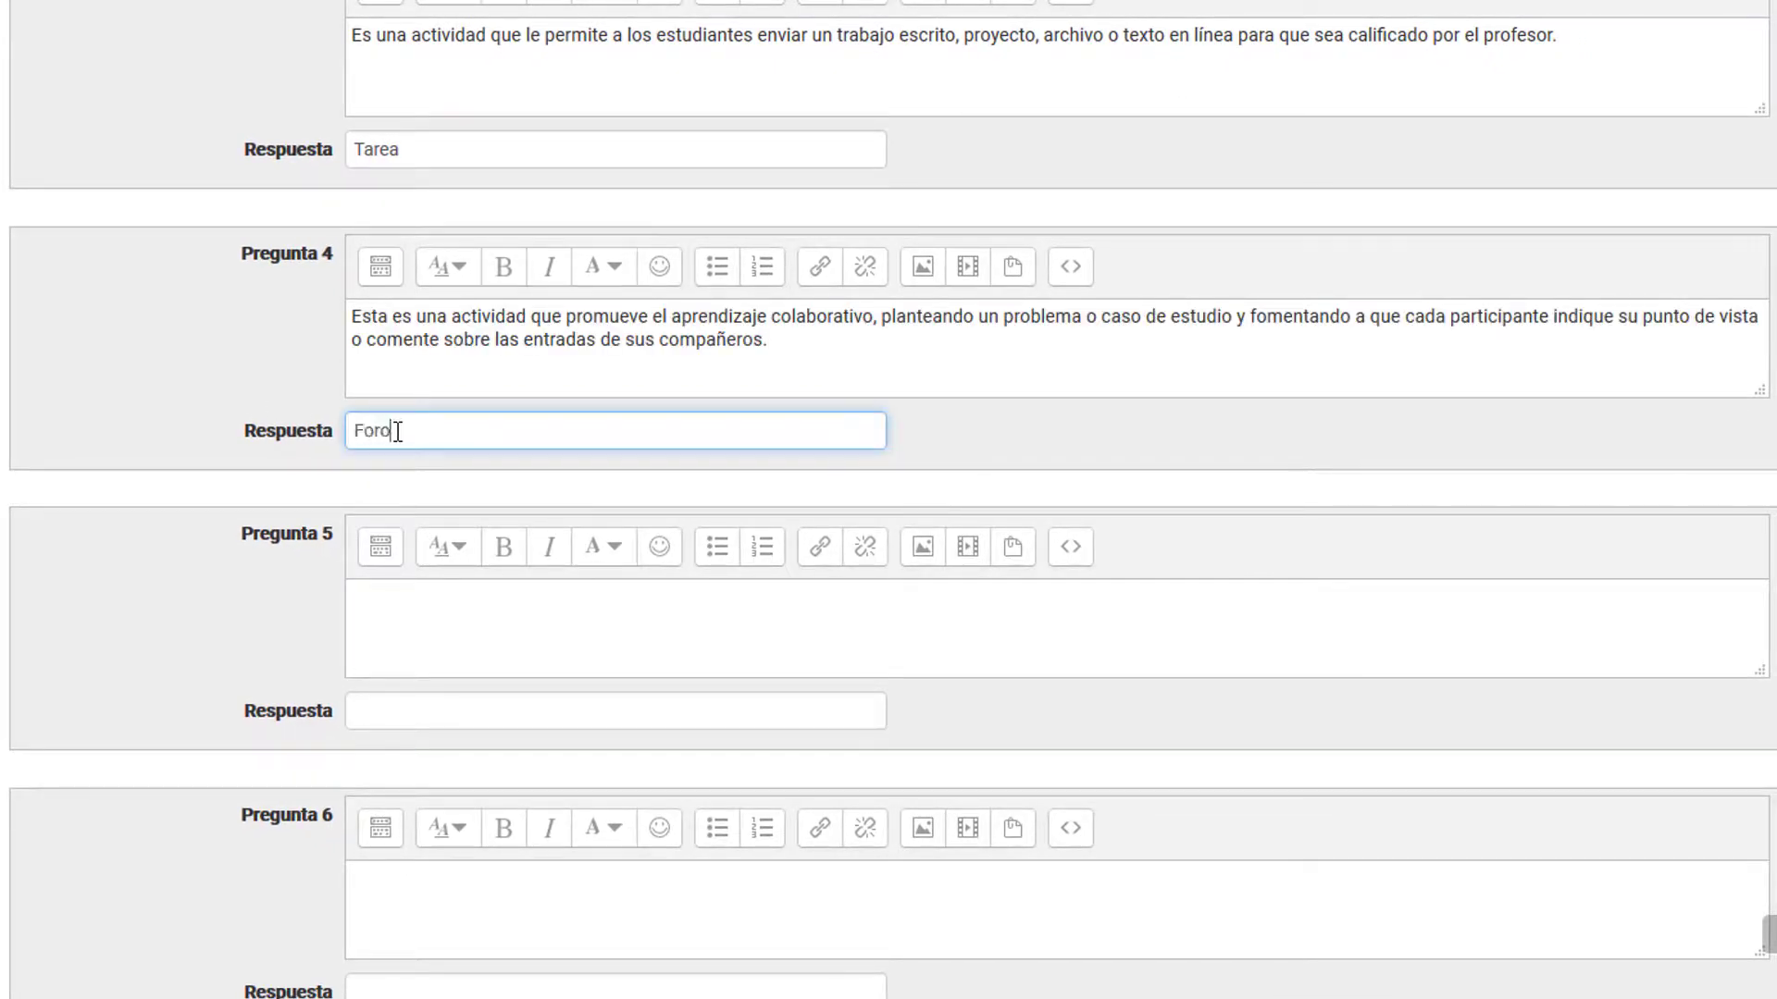
# Step: Fill question 5 with the pasted statement about students building a knowledge bank of interlinked web pages, answered by "Wiki"
pyautogui.click(407, 612)
pyautogui.scroll(-3, 335, 511)
pyautogui.scroll(10, 278, 396)
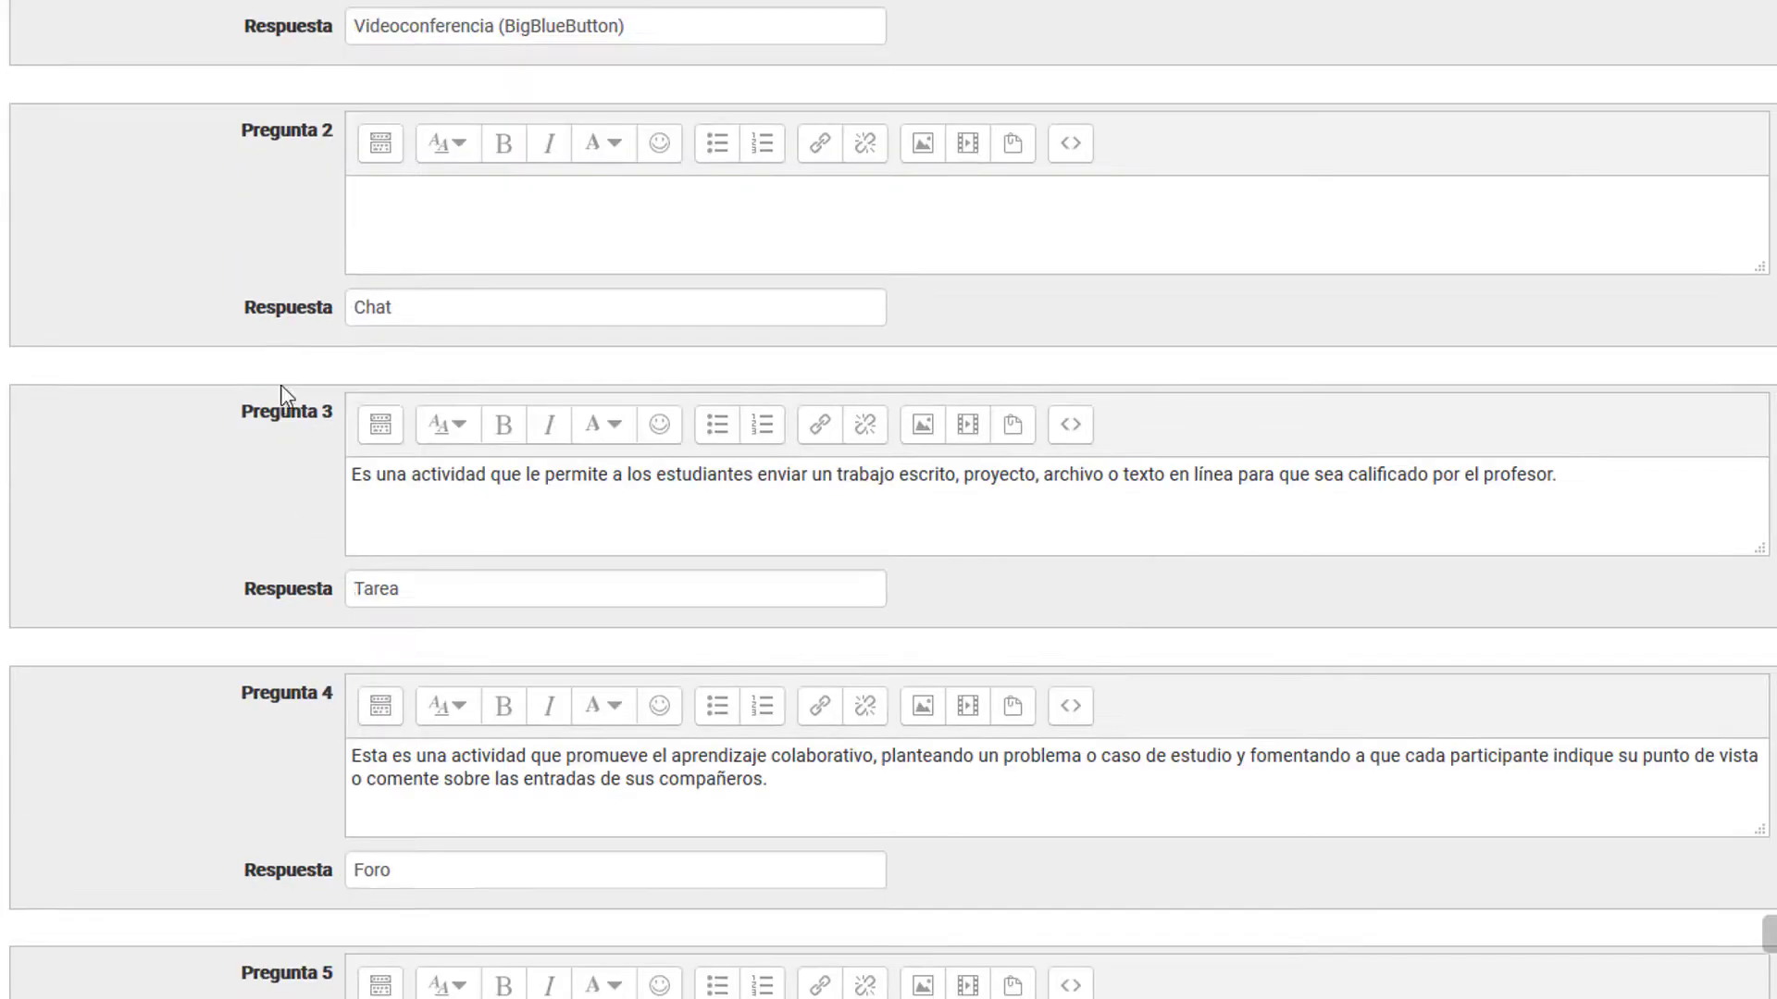
pyautogui.scroll(-4, 191, 250)
pyautogui.scroll(-6, 185, 296)
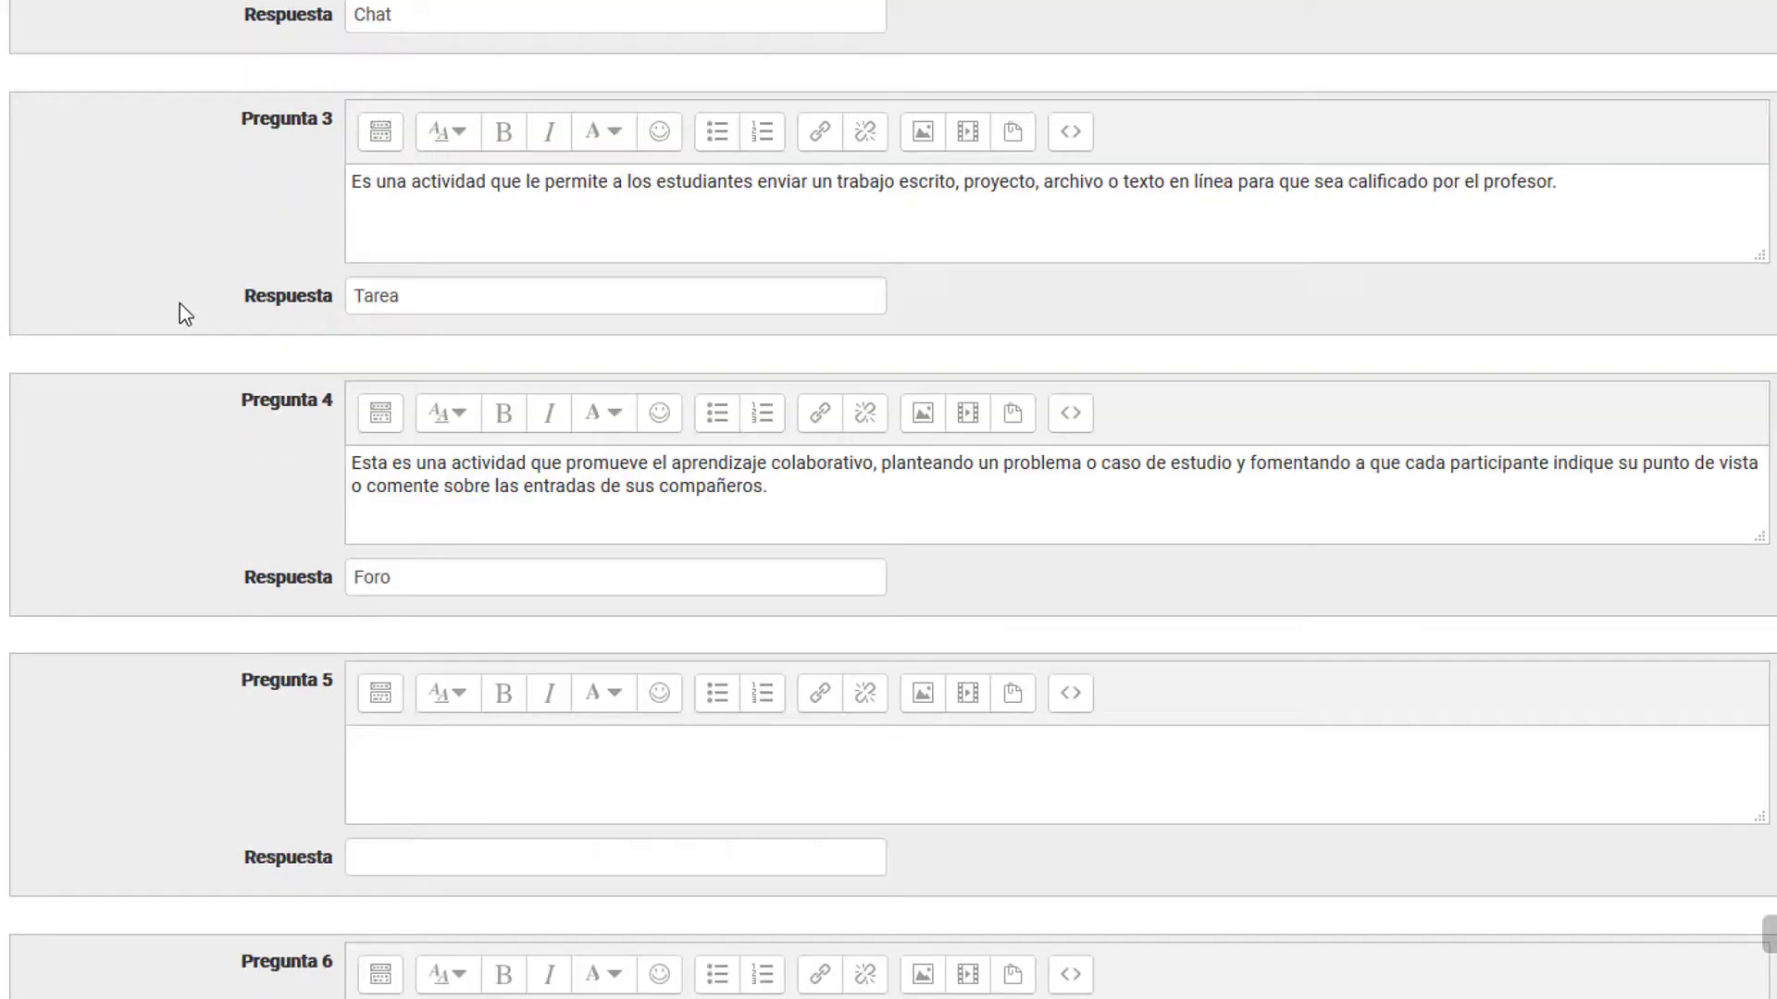
pyautogui.write('Esta actividad permite a los estudiantes crear un banco de conocimiento basado en la construcción de páginas web entrelazadas sobre un tema especificado por el docente, actuando como un gran repositorio de consulta.')
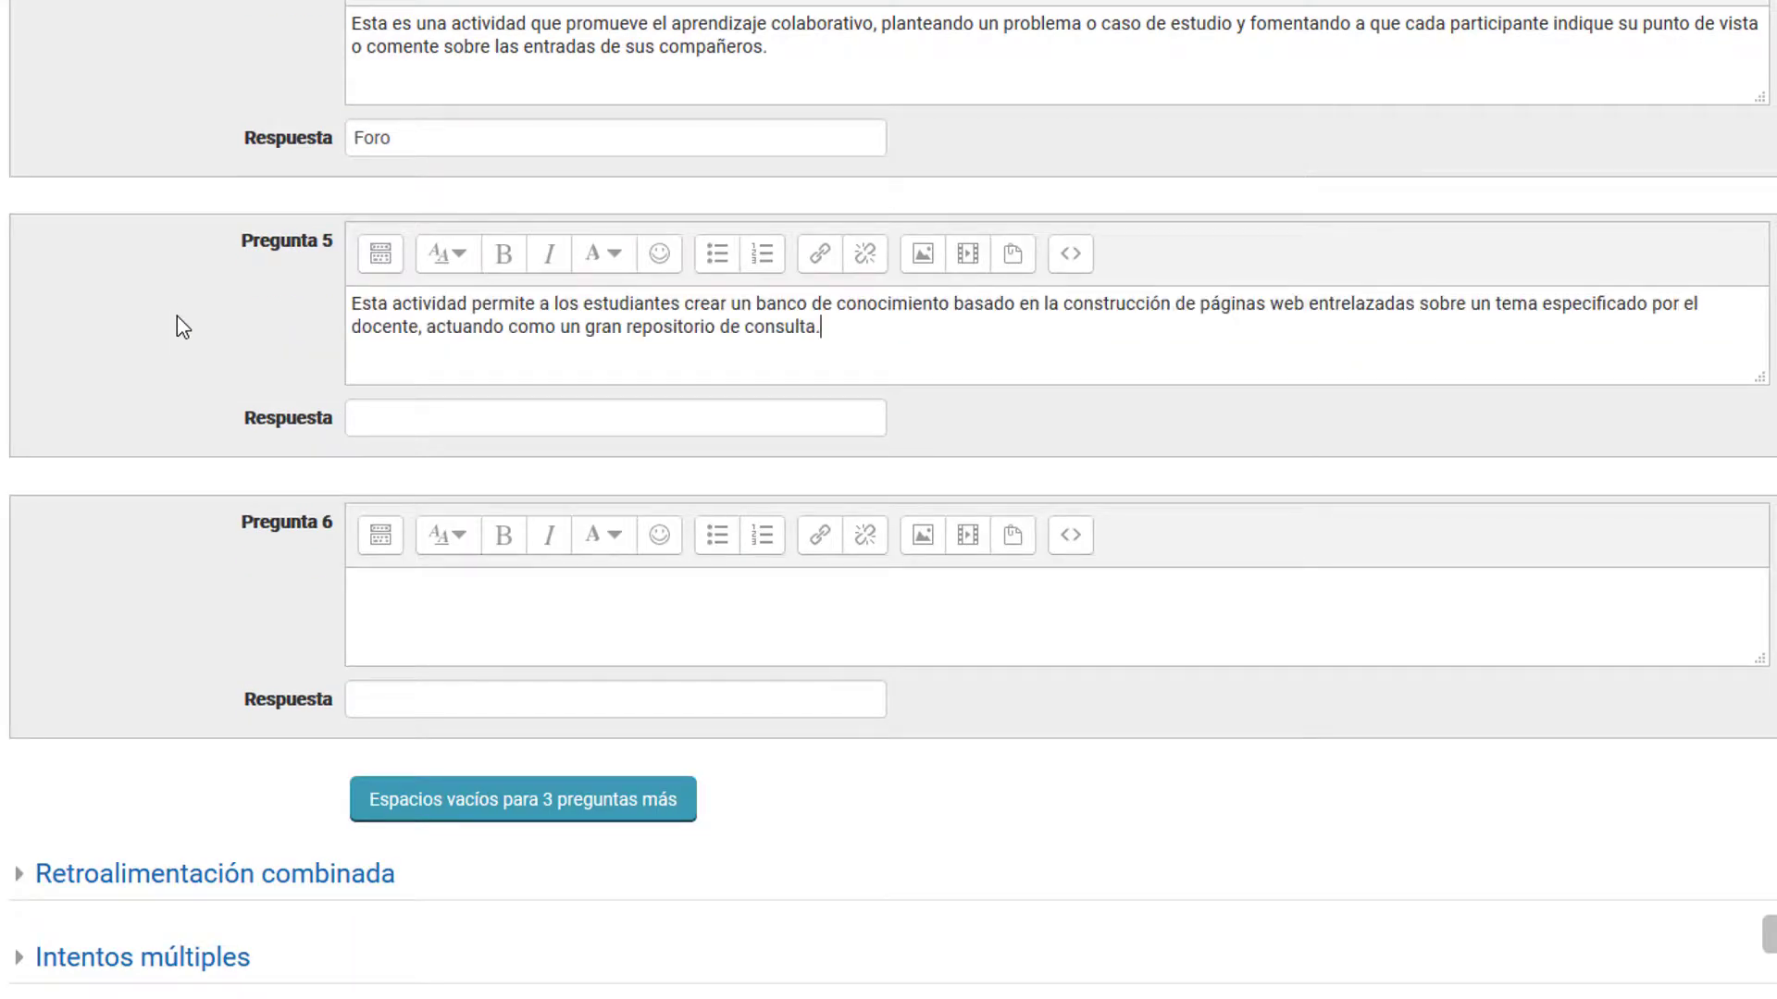
pyautogui.click(400, 407)
pyautogui.write('Wiki')
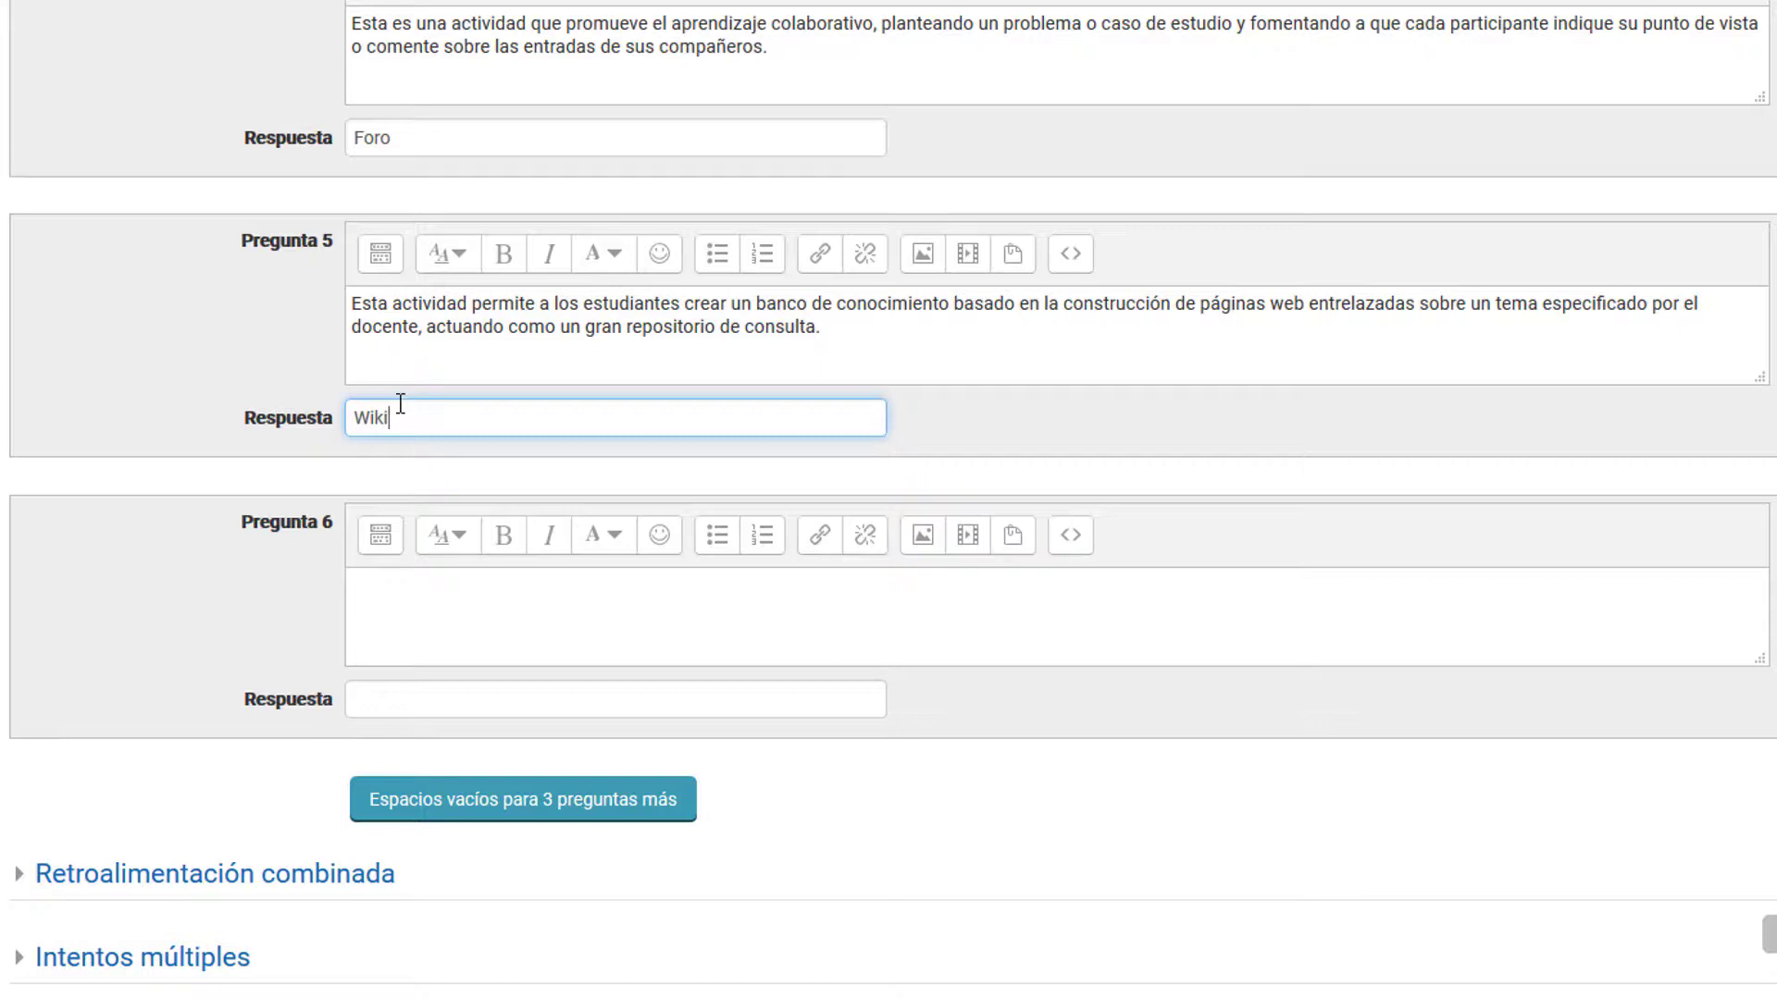
# Step: Enter "Glosario" as the answer for question 6, leaving its question text blank as a distractor
pyautogui.click(401, 604)
pyautogui.scroll(-4, 278, 537)
pyautogui.scroll(1, 151, 414)
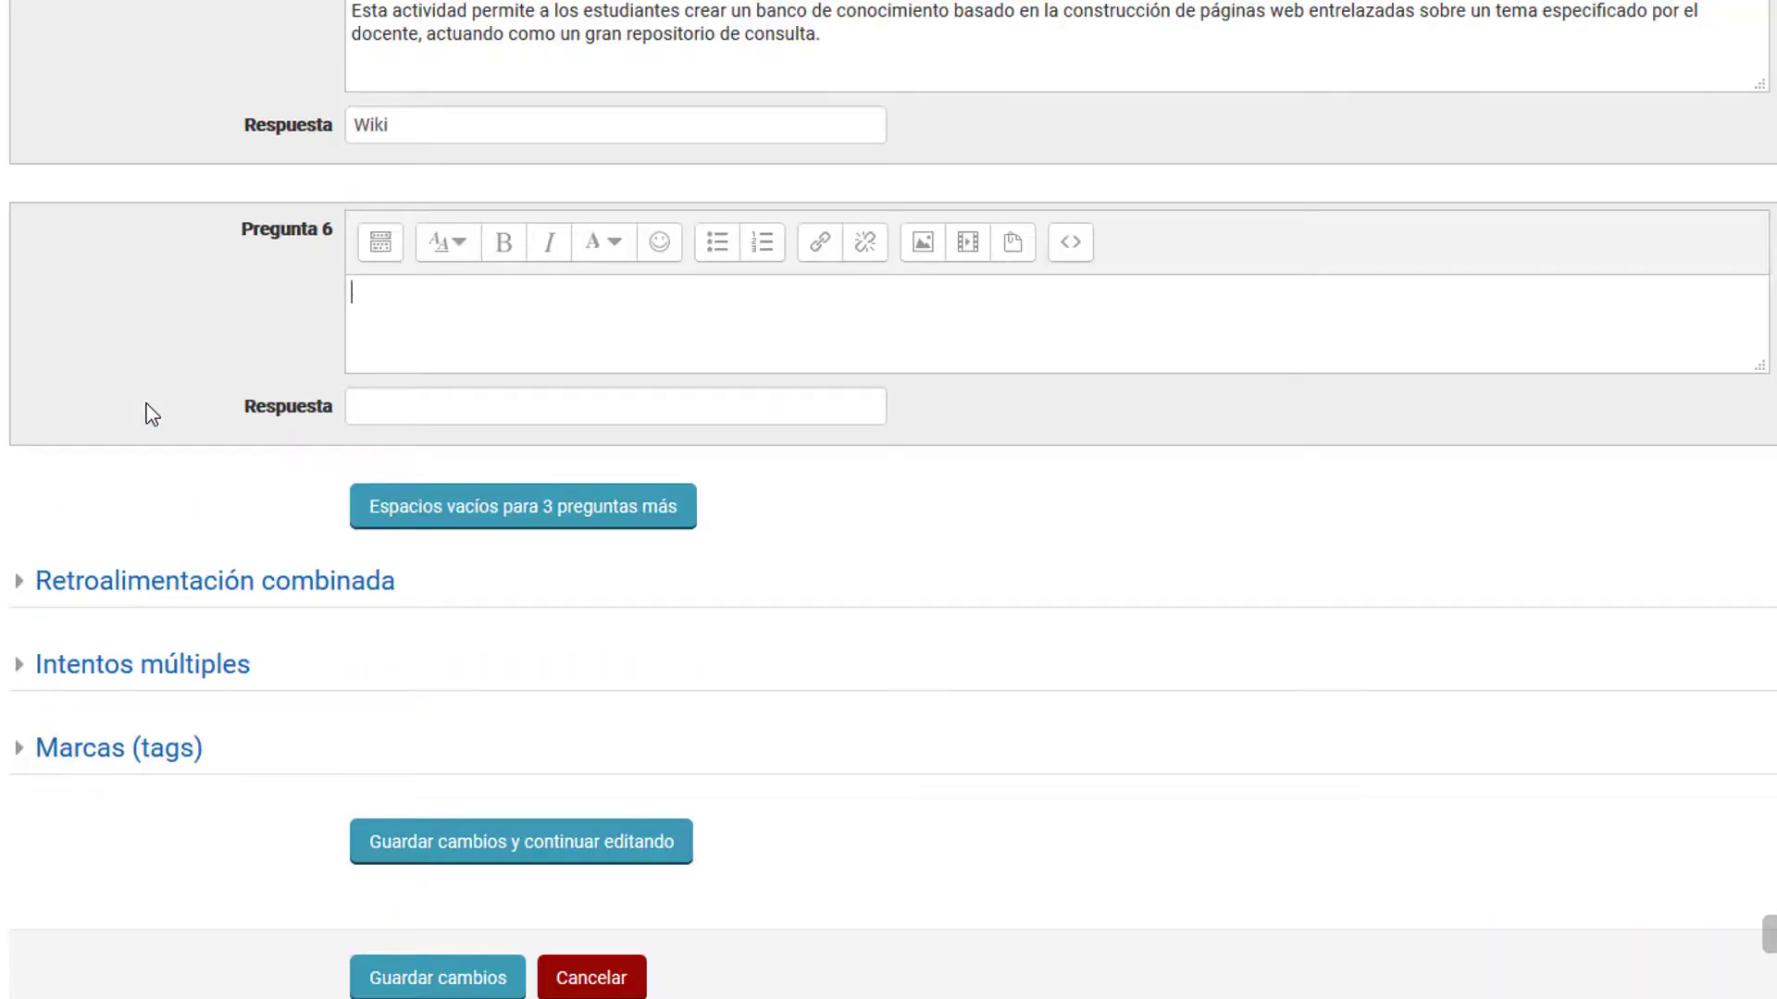
pyautogui.click(442, 407)
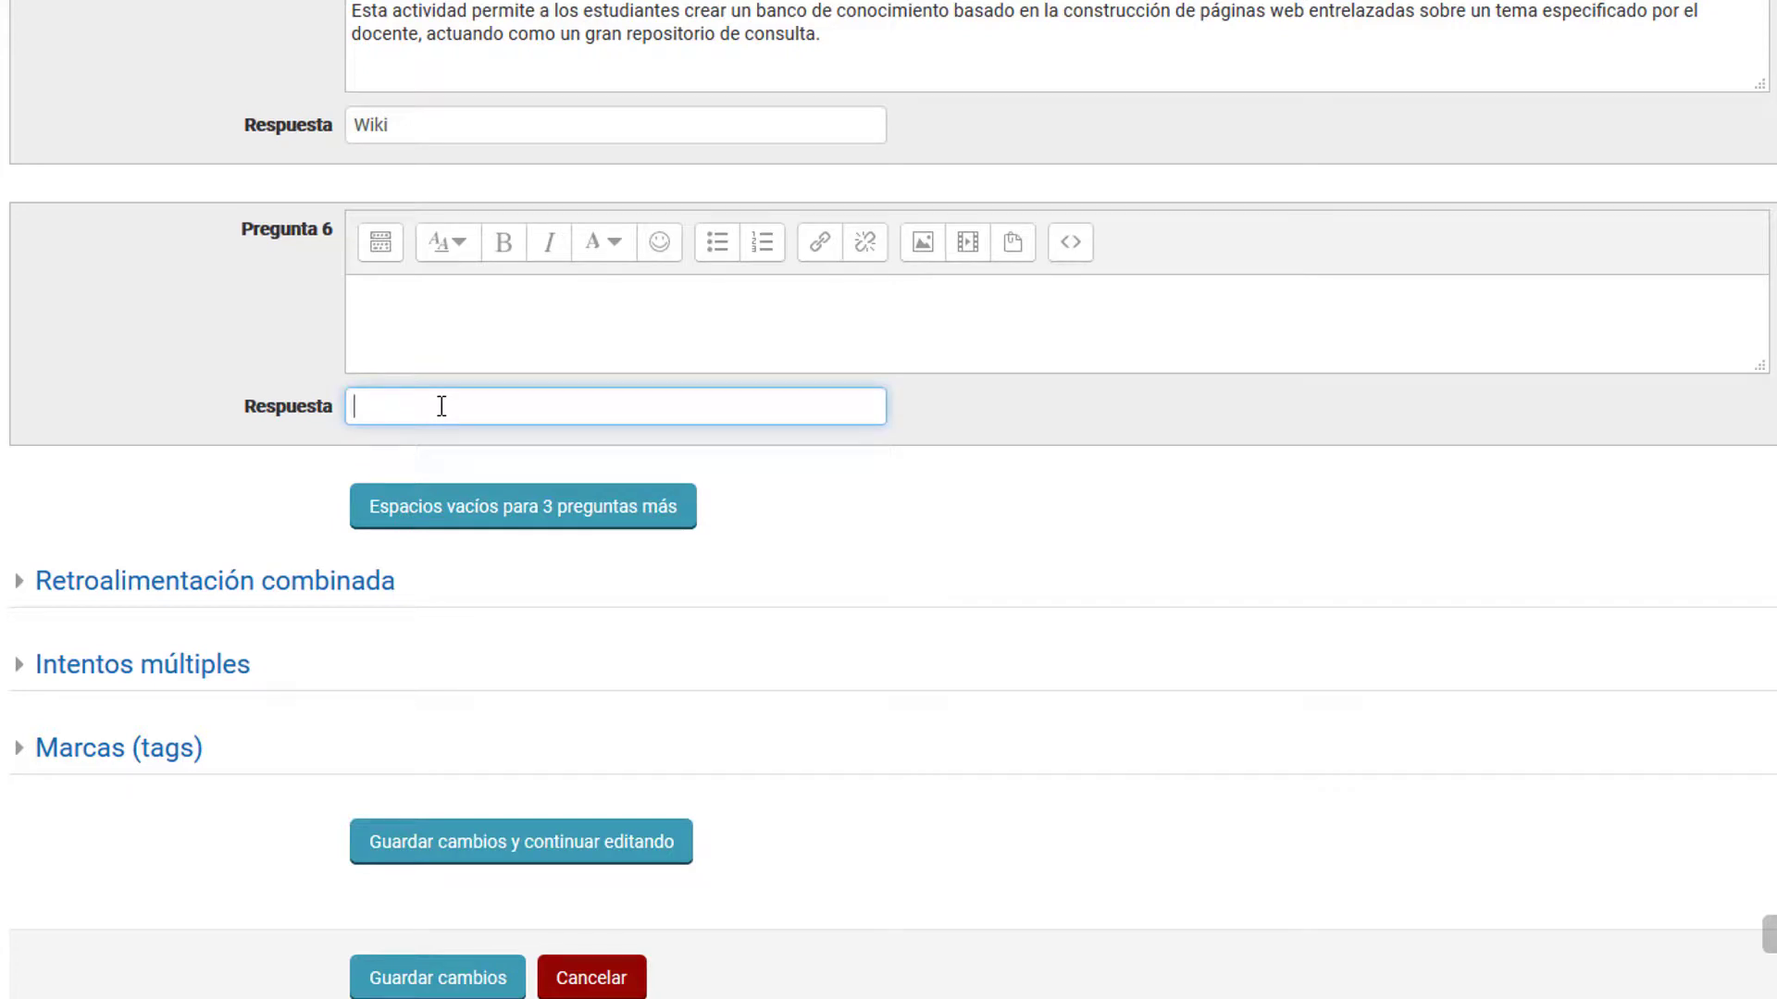
pyautogui.write('Glosario')
# Step: Add spaces for three more questions and fill question 7 with the pasted statement about a simple student opinion question, answered by "Elección / Encuesta"
pyautogui.click(433, 518)
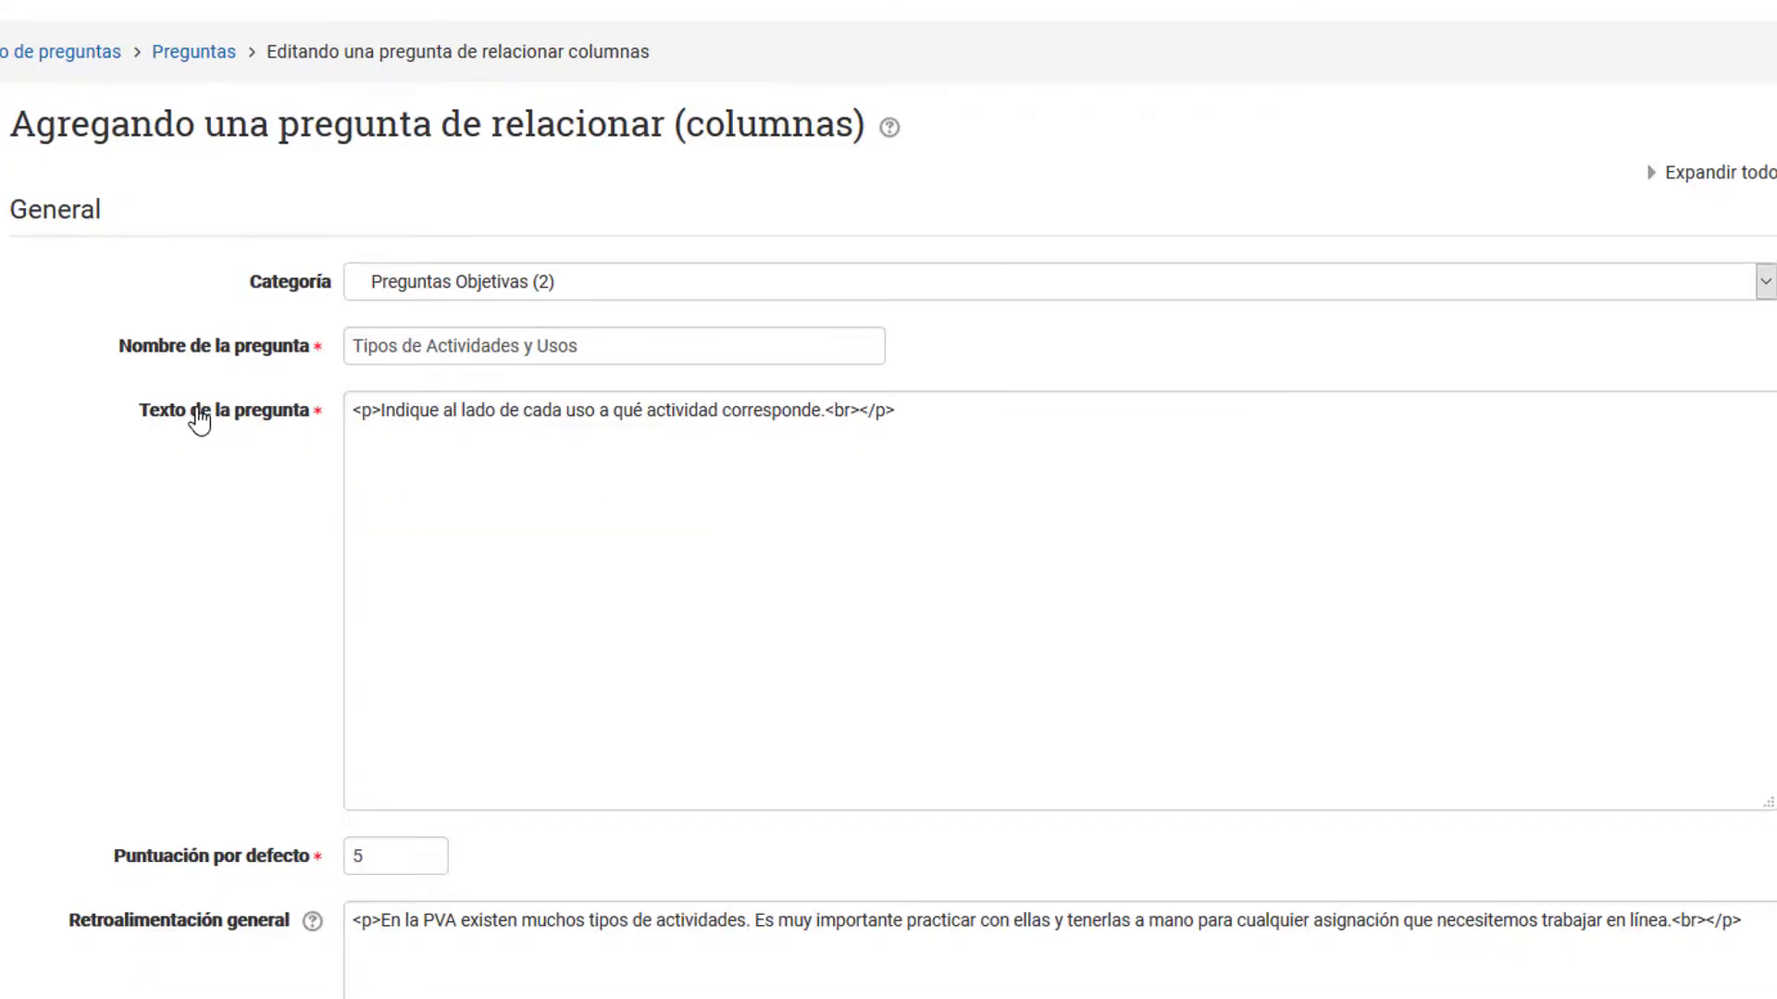
pyautogui.scroll(-15, 315, 416)
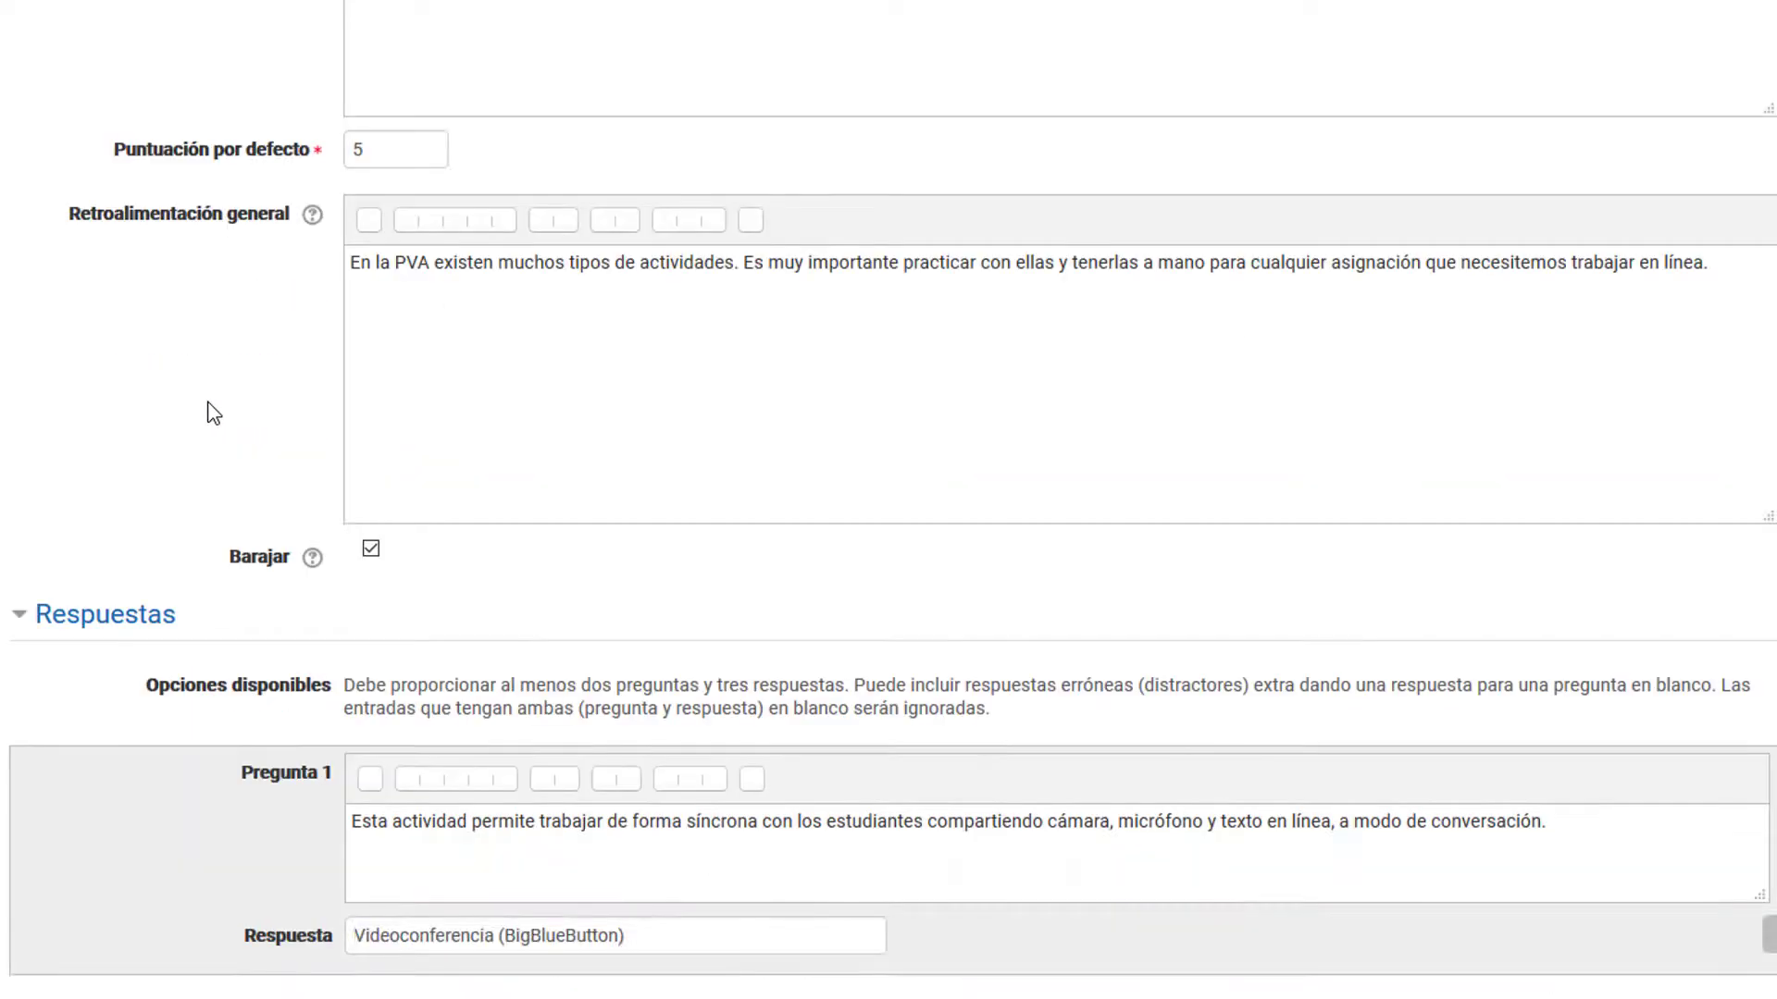
pyautogui.scroll(-14, 215, 415)
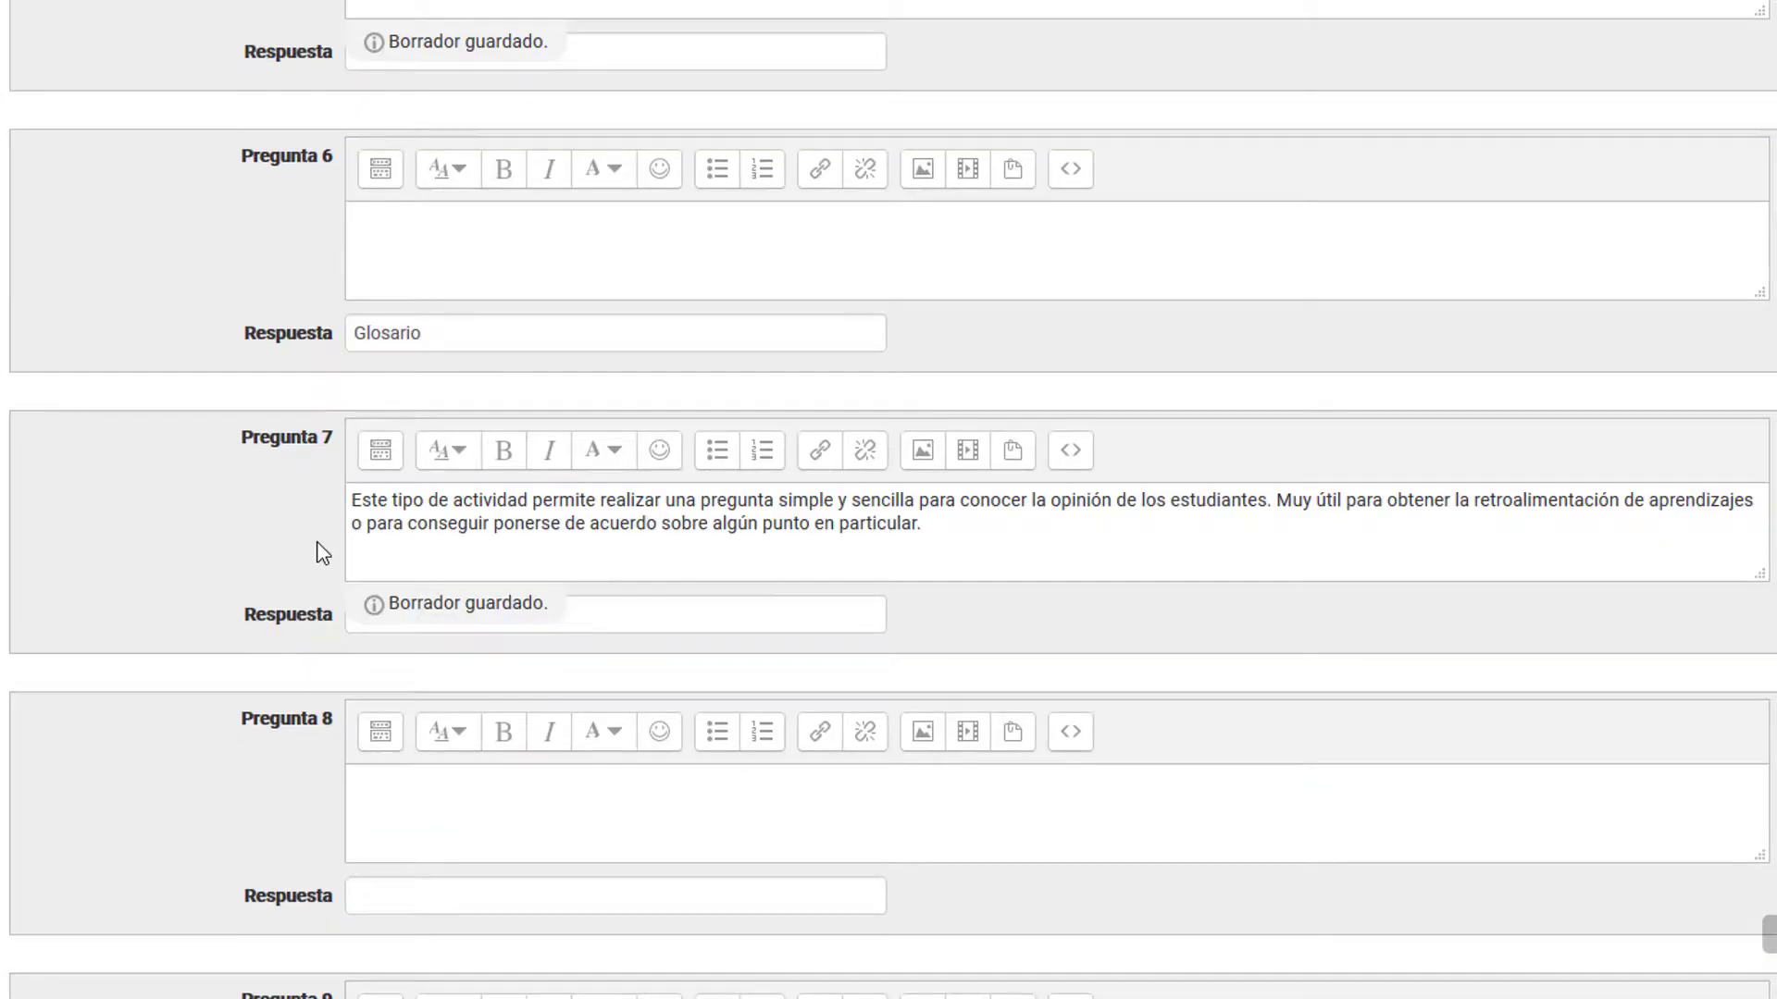
pyautogui.press('Tab')
pyautogui.write('Elec')
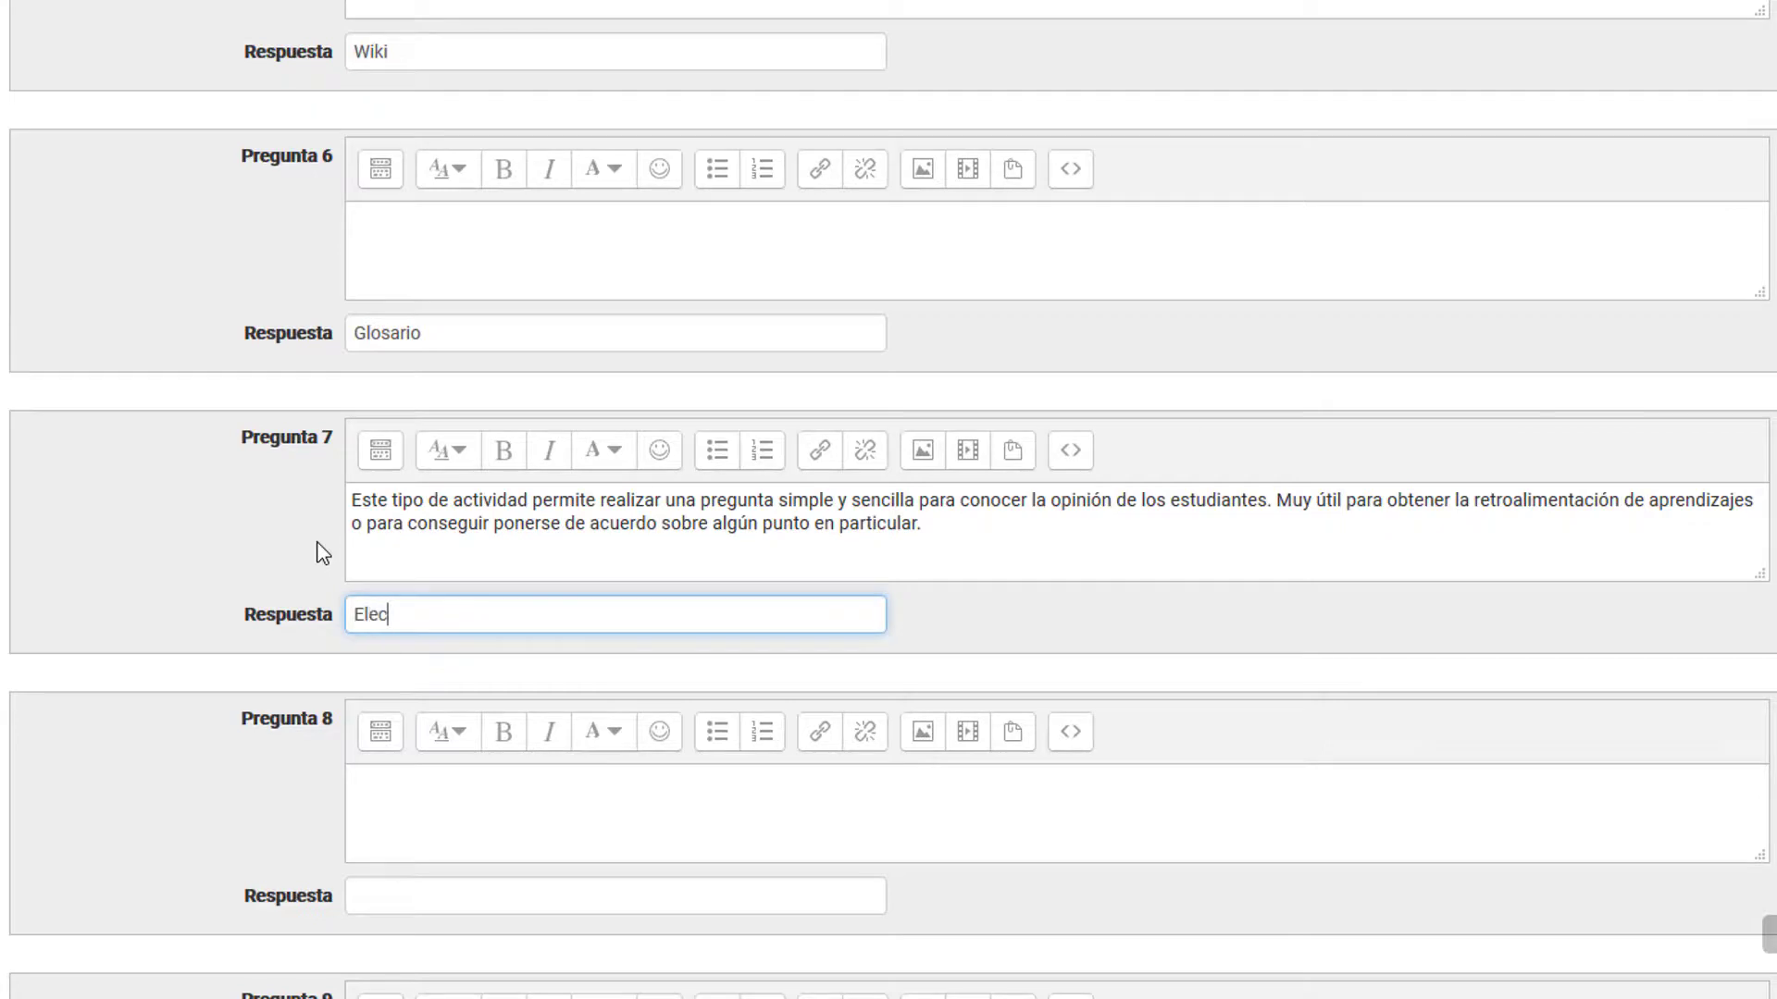
pyautogui.write('ción / Encuesta')
# Step: Save the completed matching question to the question bank
pyautogui.click(236, 520)
pyautogui.scroll(-10, 236, 520)
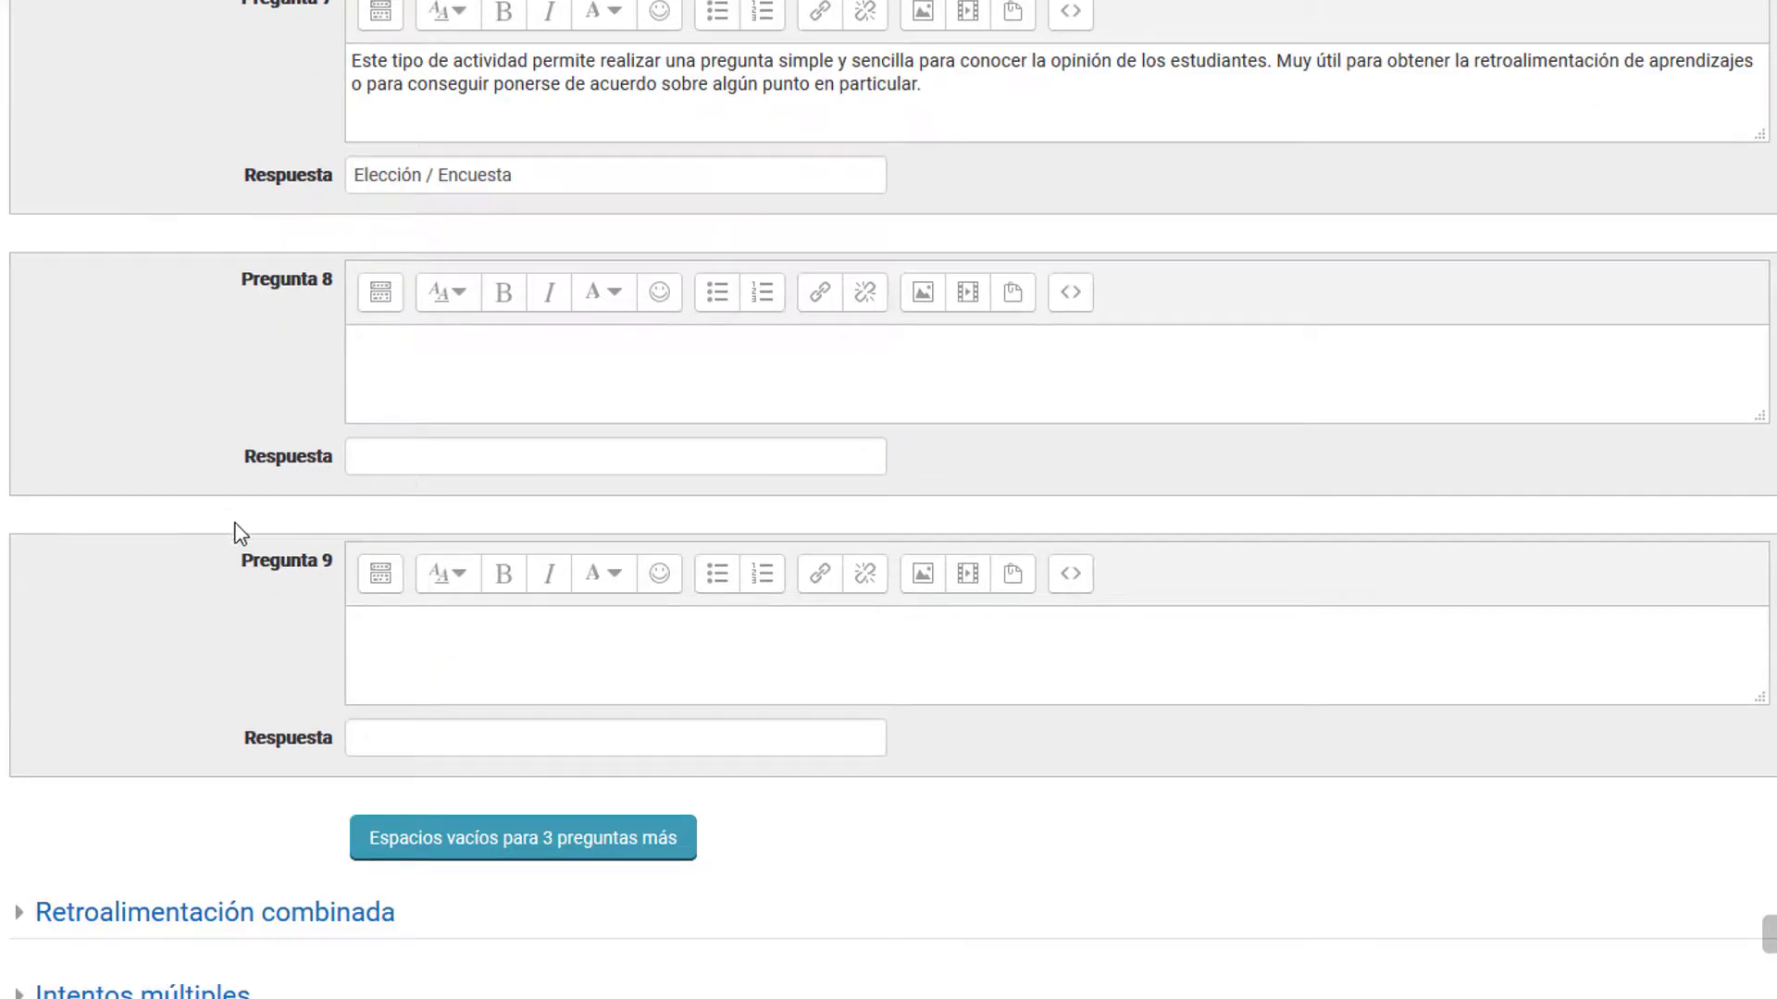
pyautogui.scroll(-3, 417, 879)
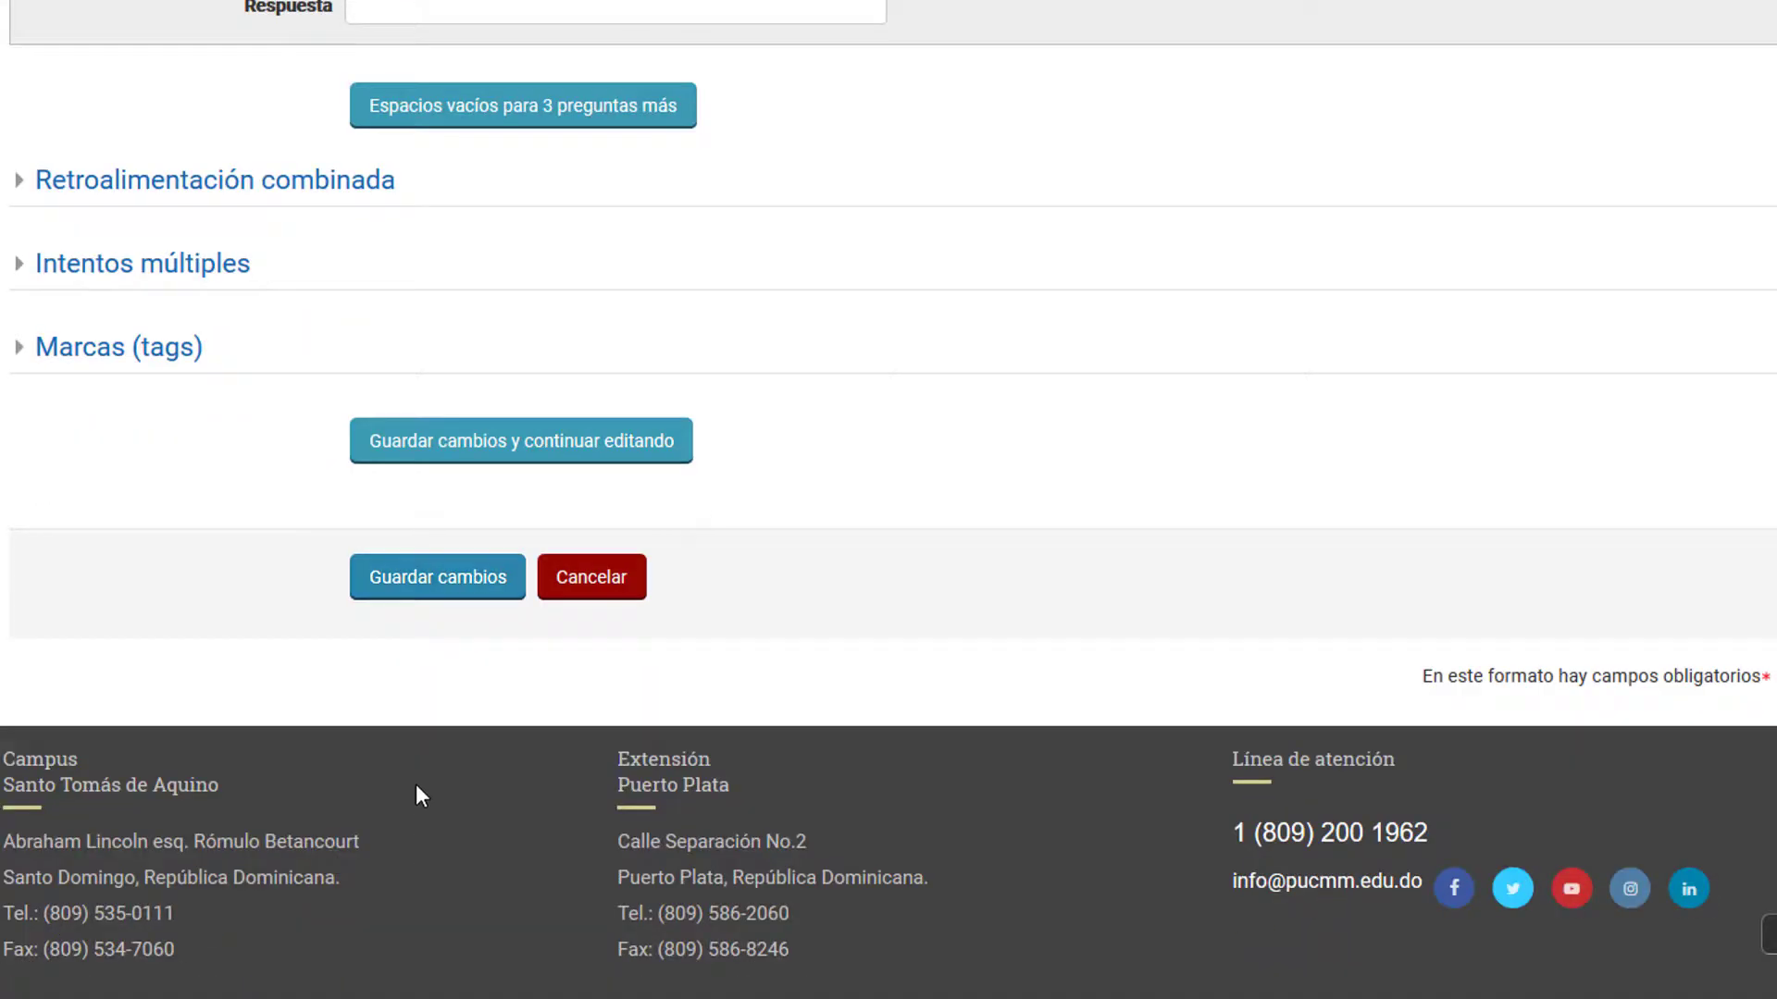
pyautogui.click(420, 586)
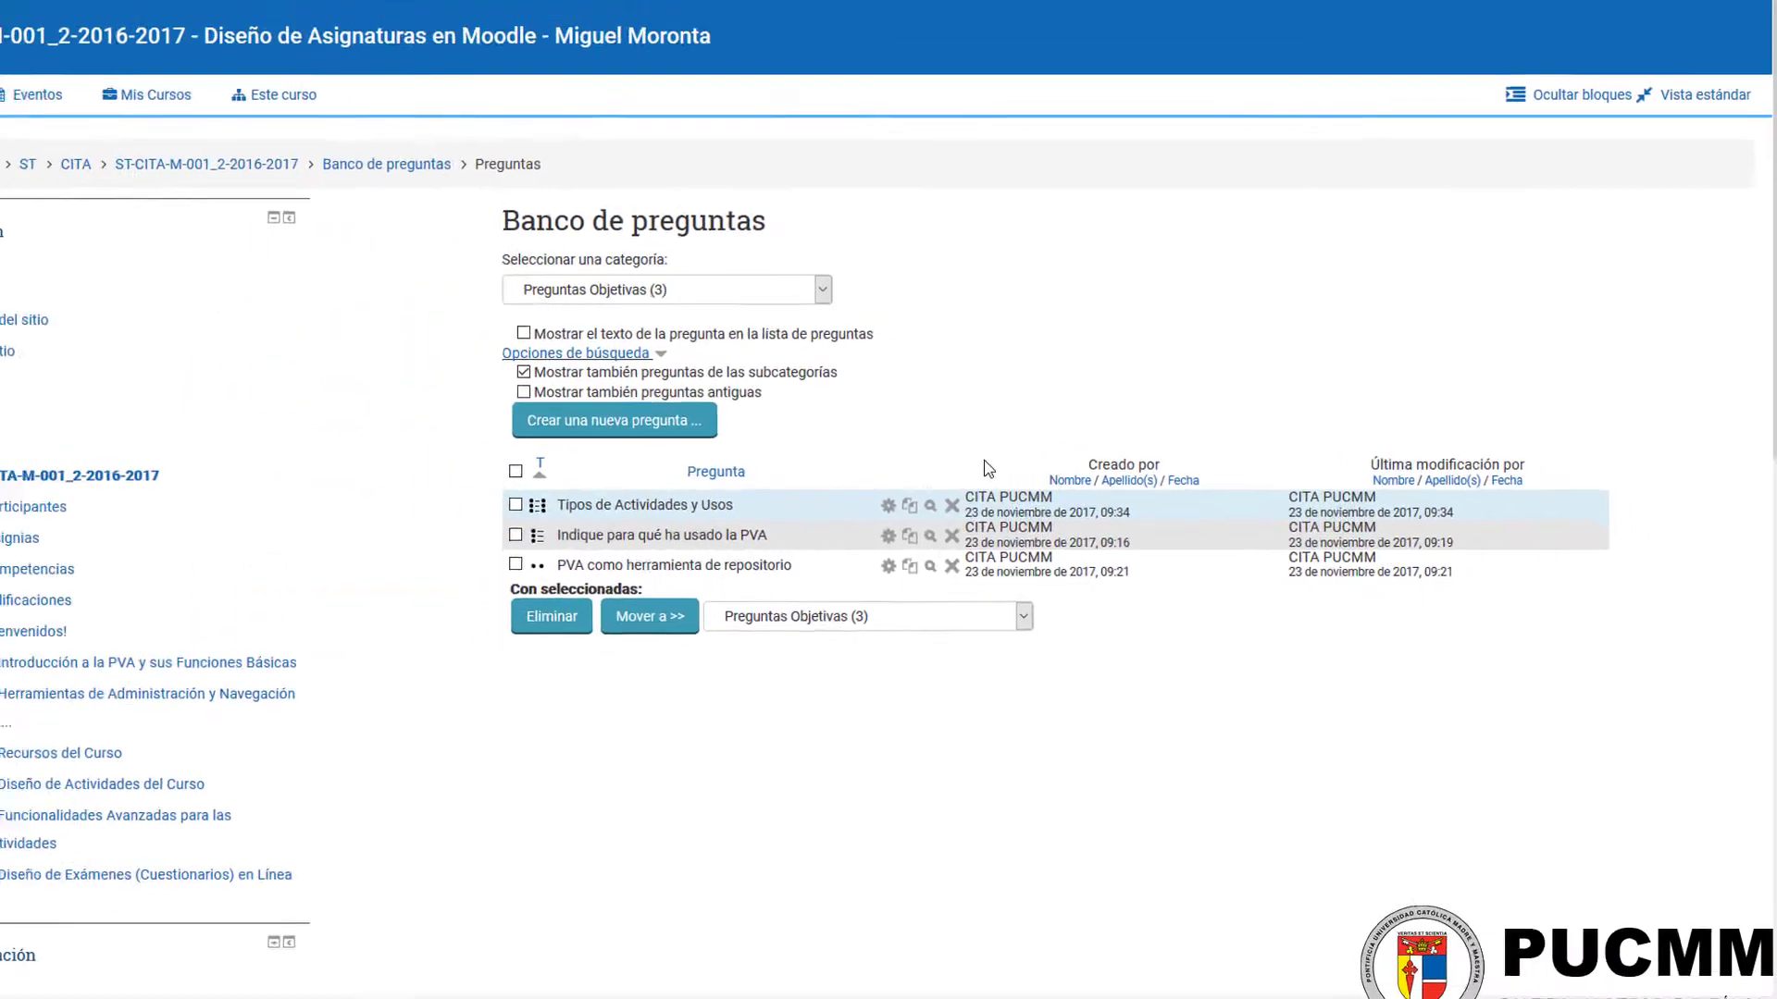
# Step: Preview the "Tipos de Actividades y Usos" question and examine its statements and the answer choices offered for them
pyautogui.click(986, 512)
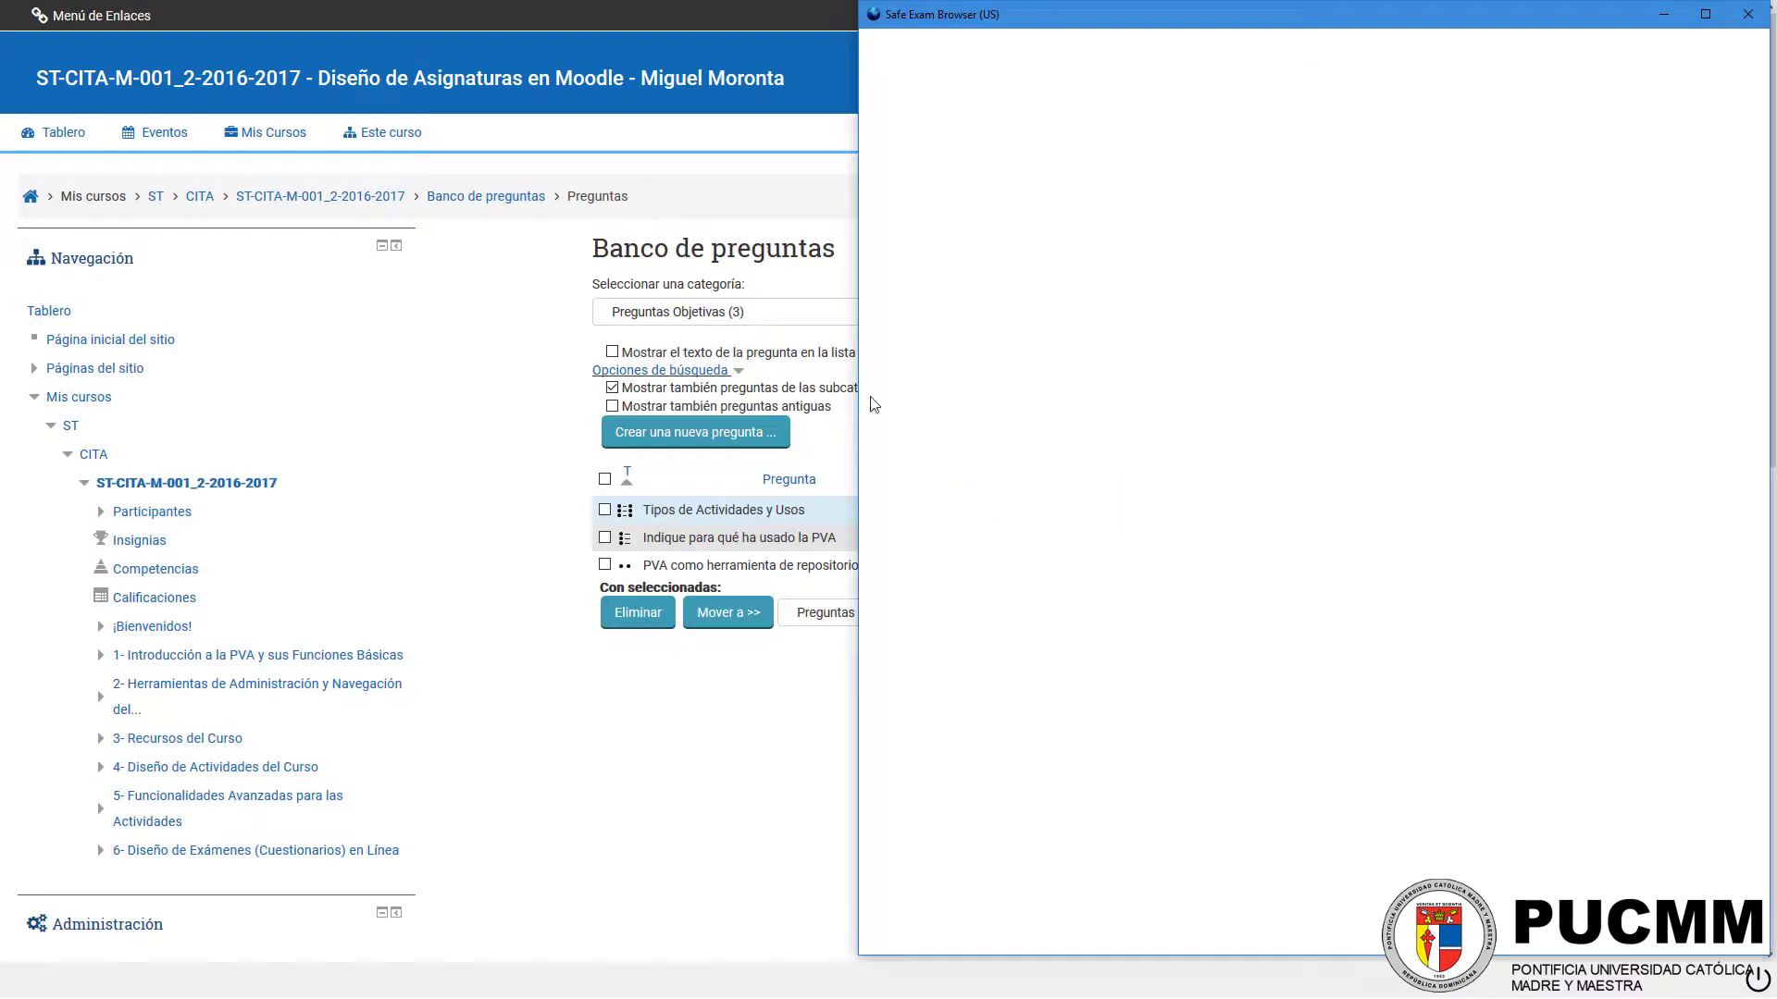
pyautogui.moveTo(1168, 7); pyautogui.dragTo(772, 124)
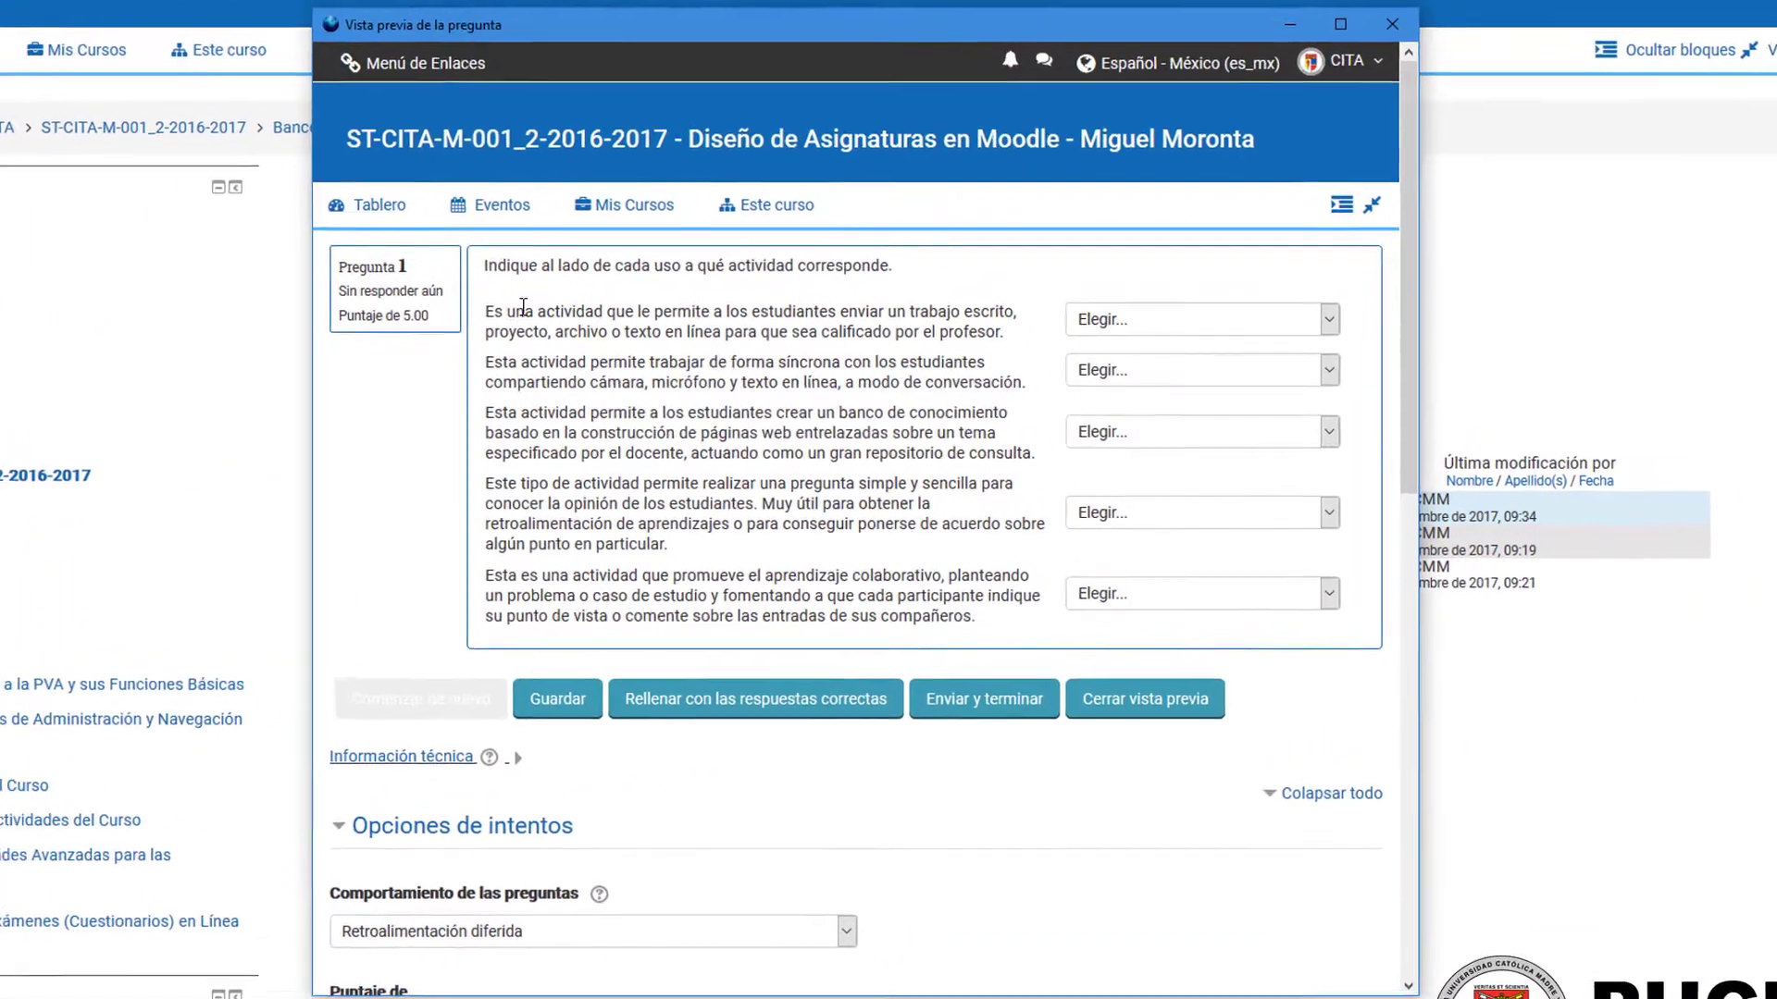
pyautogui.moveTo(596, 340); pyautogui.dragTo(1001, 356)
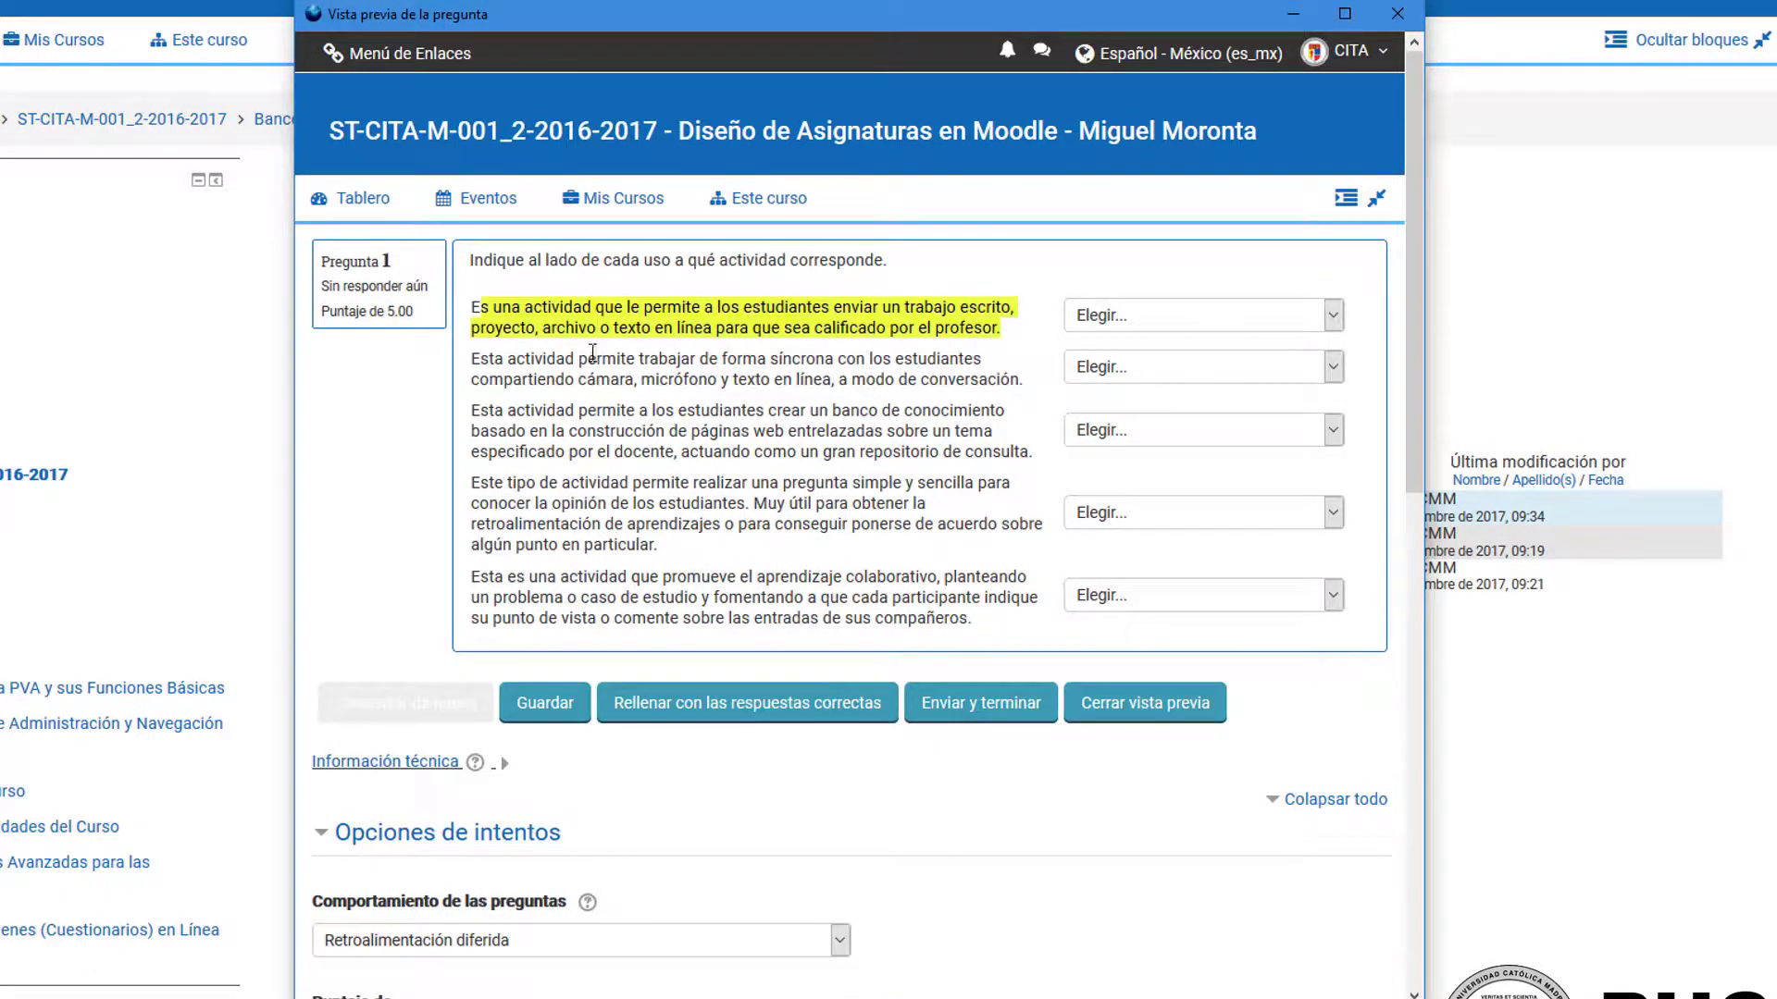
pyautogui.moveTo(482, 361); pyautogui.dragTo(1022, 386)
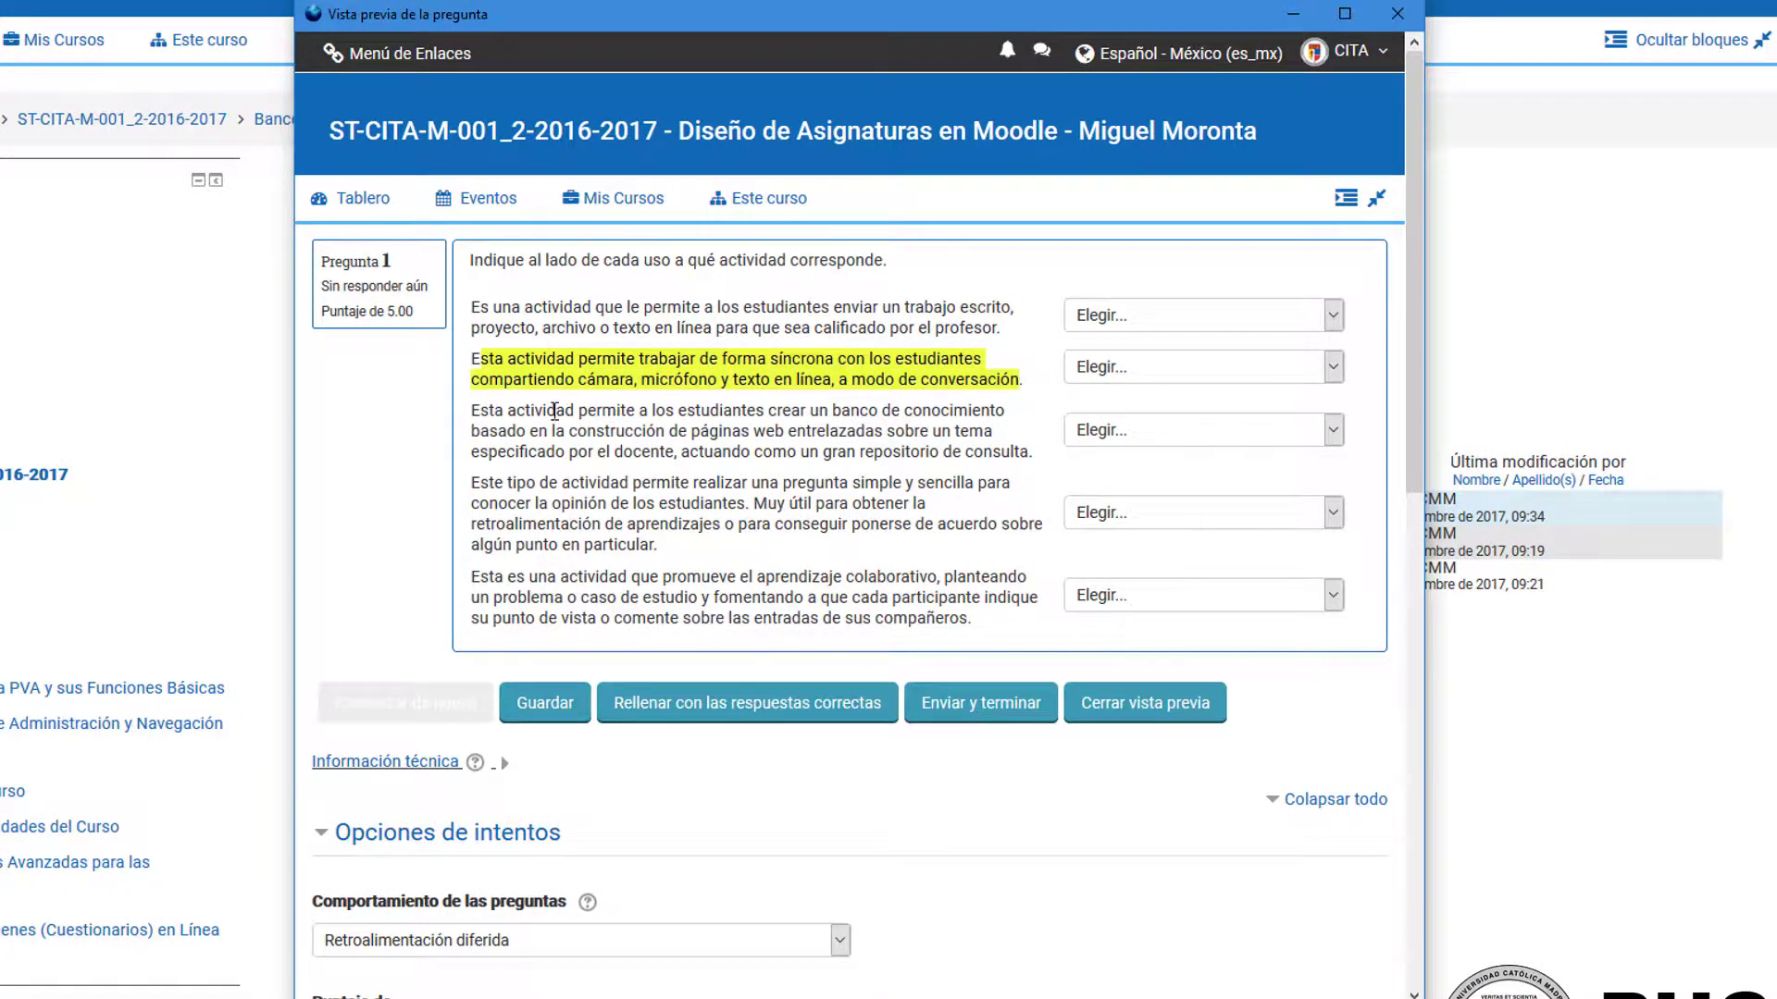
pyautogui.moveTo(555, 411); pyautogui.dragTo(967, 454)
pyautogui.moveTo(707, 482); pyautogui.dragTo(658, 546)
pyautogui.click(1131, 526)
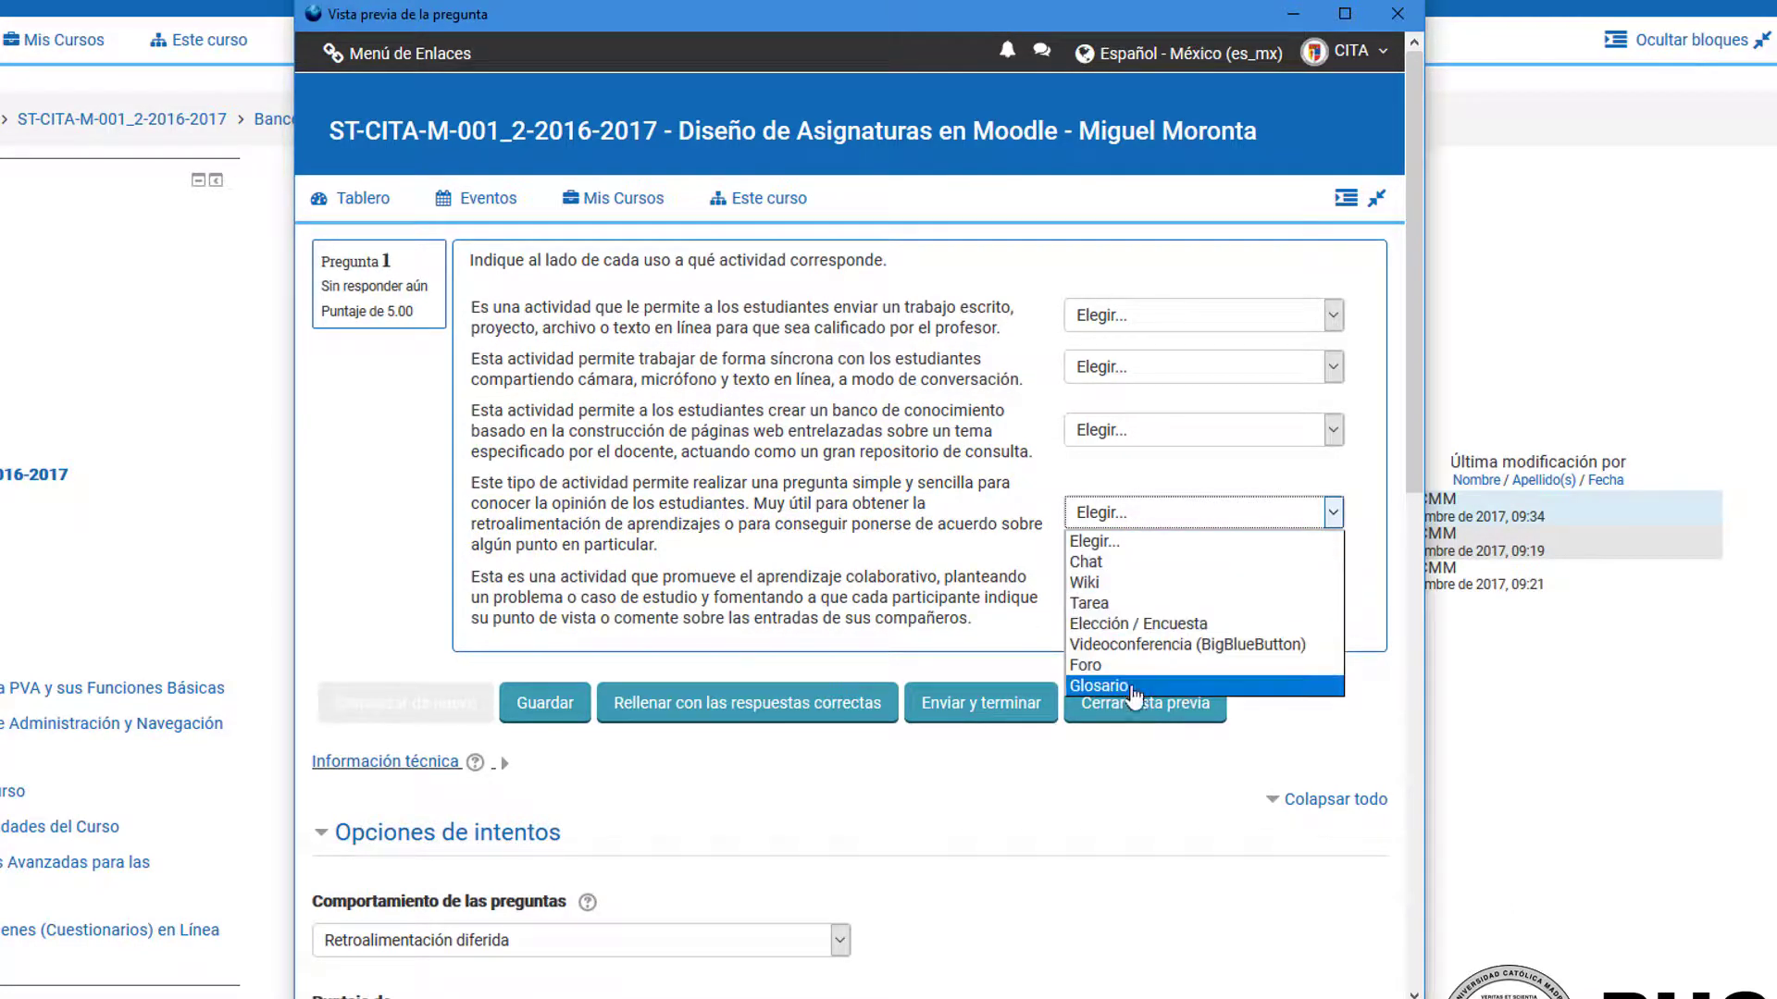
pyautogui.click(846, 541)
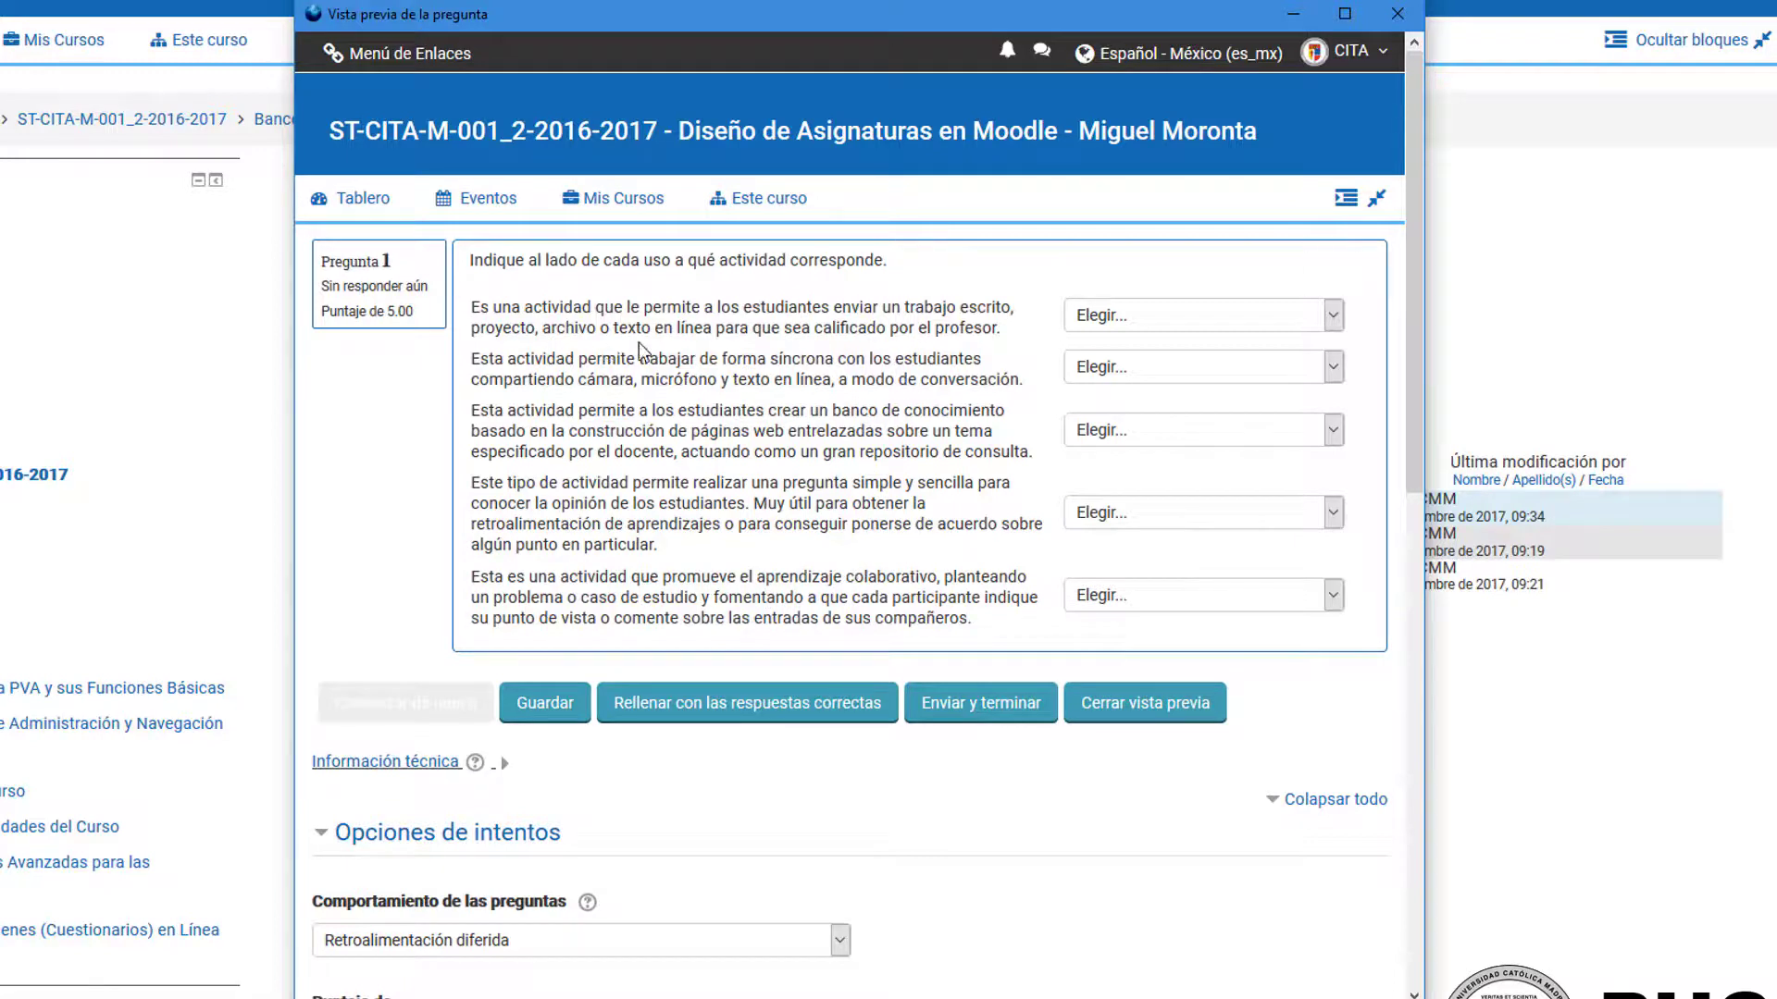
# Step: In the preview, match the first three statements with "Tarea", "Videoconferencia (BigBlueButton)" and "Wiki"
pyautogui.click(1170, 316)
pyautogui.click(1145, 406)
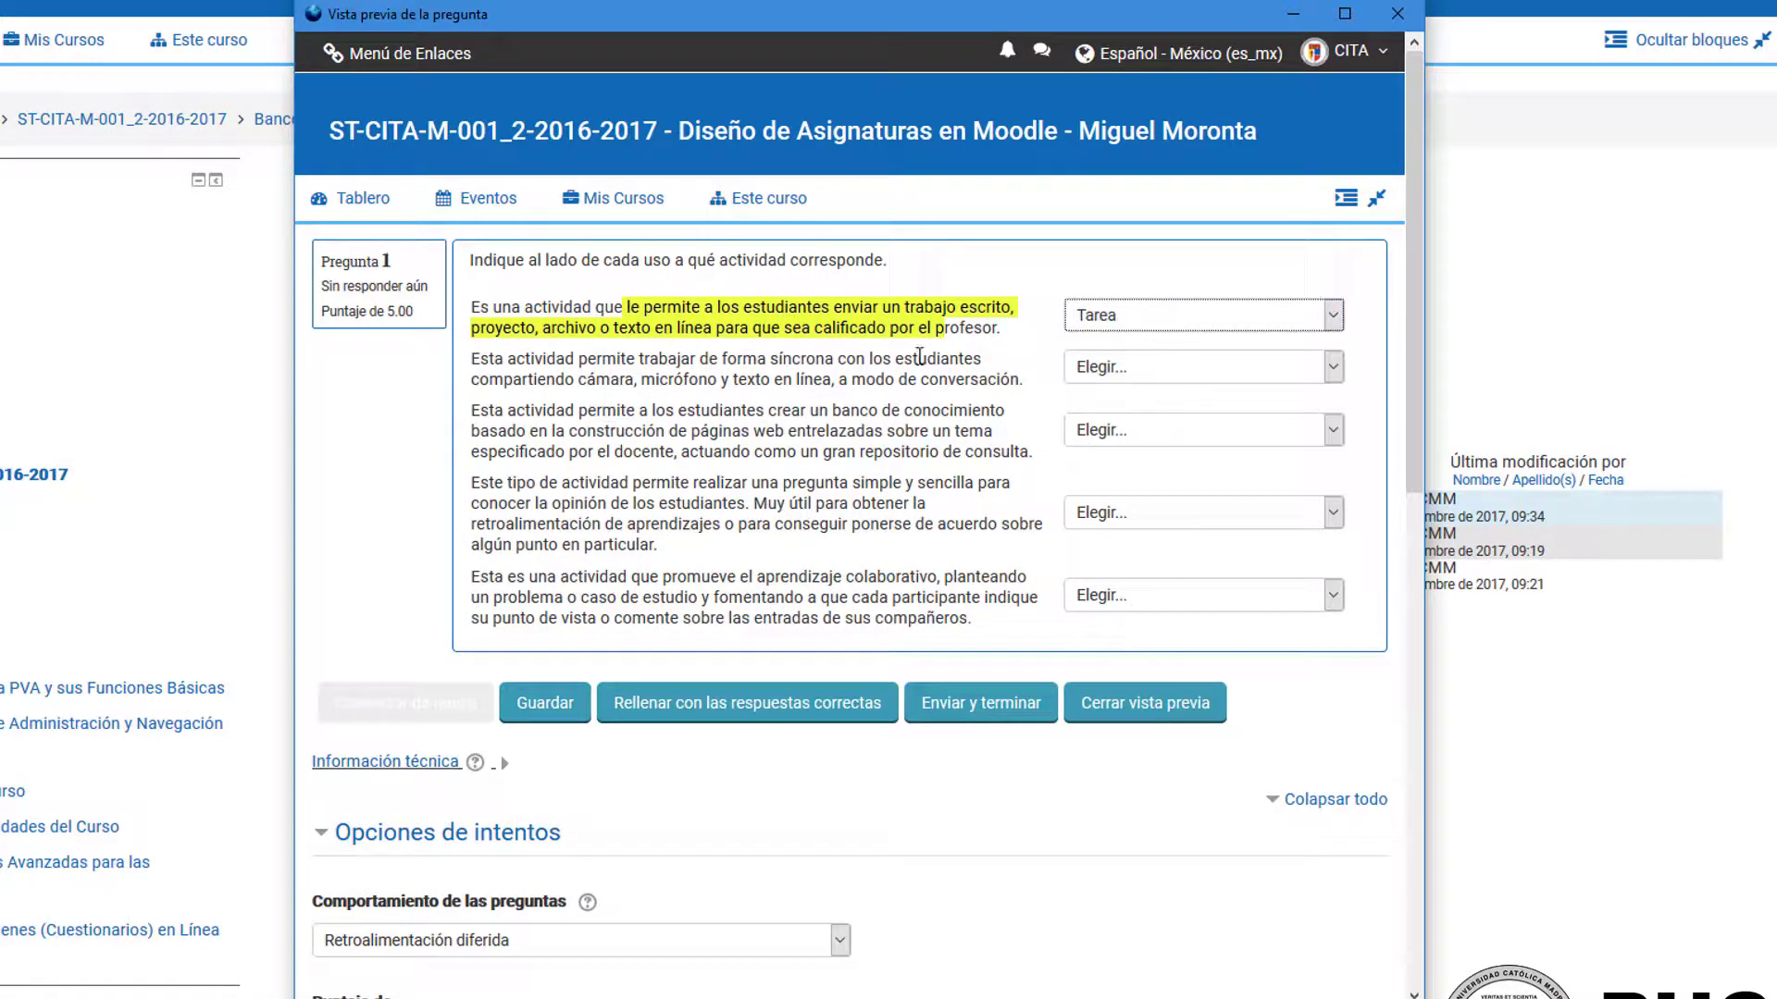
pyautogui.moveTo(658, 362); pyautogui.dragTo(838, 379)
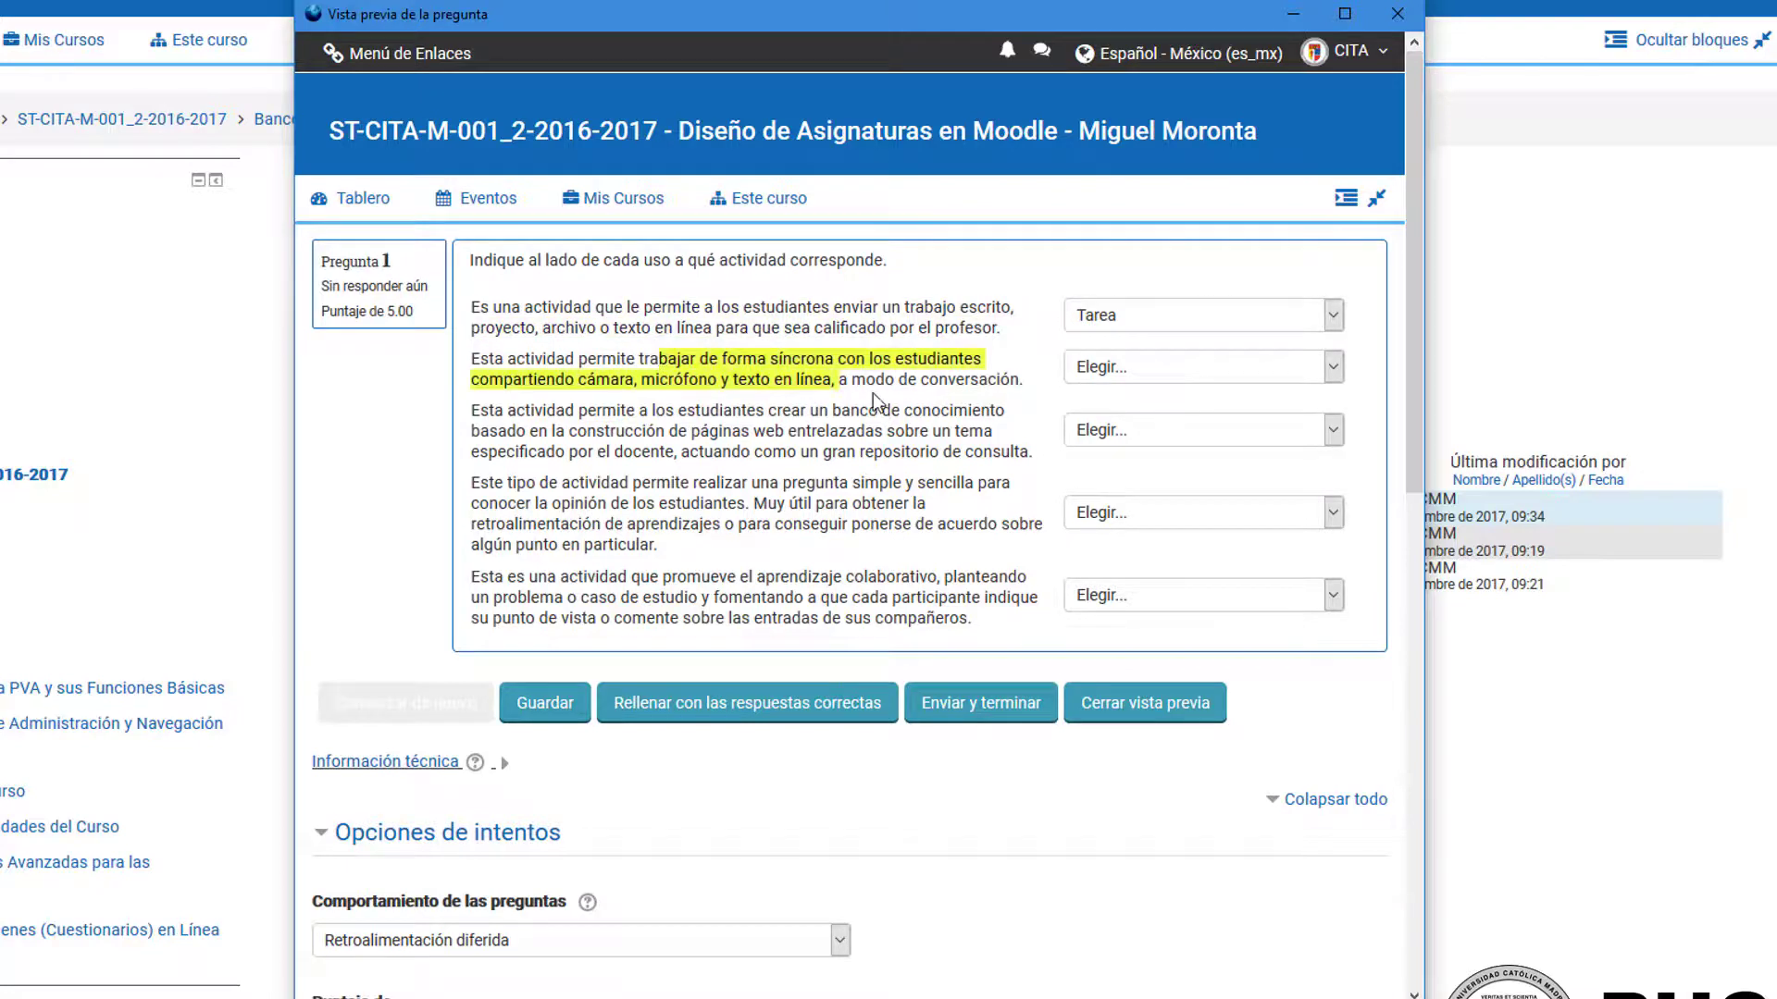
pyautogui.click(1168, 369)
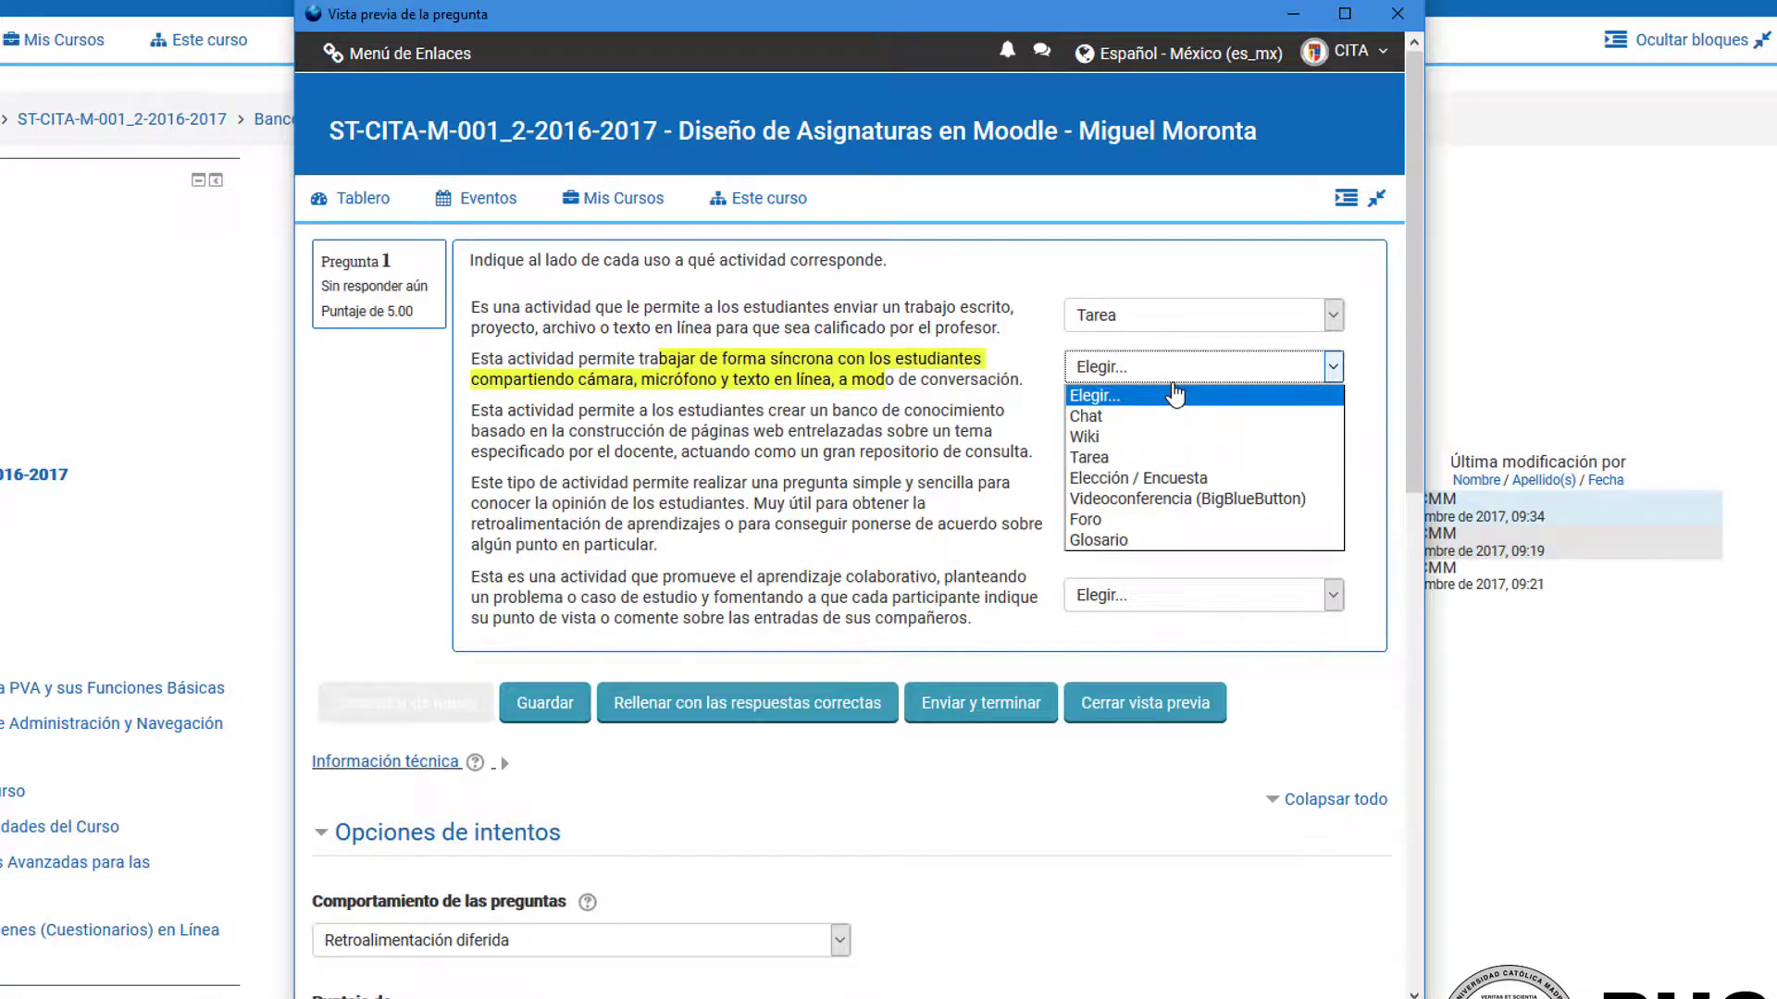
pyautogui.click(1145, 499)
pyautogui.moveTo(627, 410); pyautogui.dragTo(873, 452)
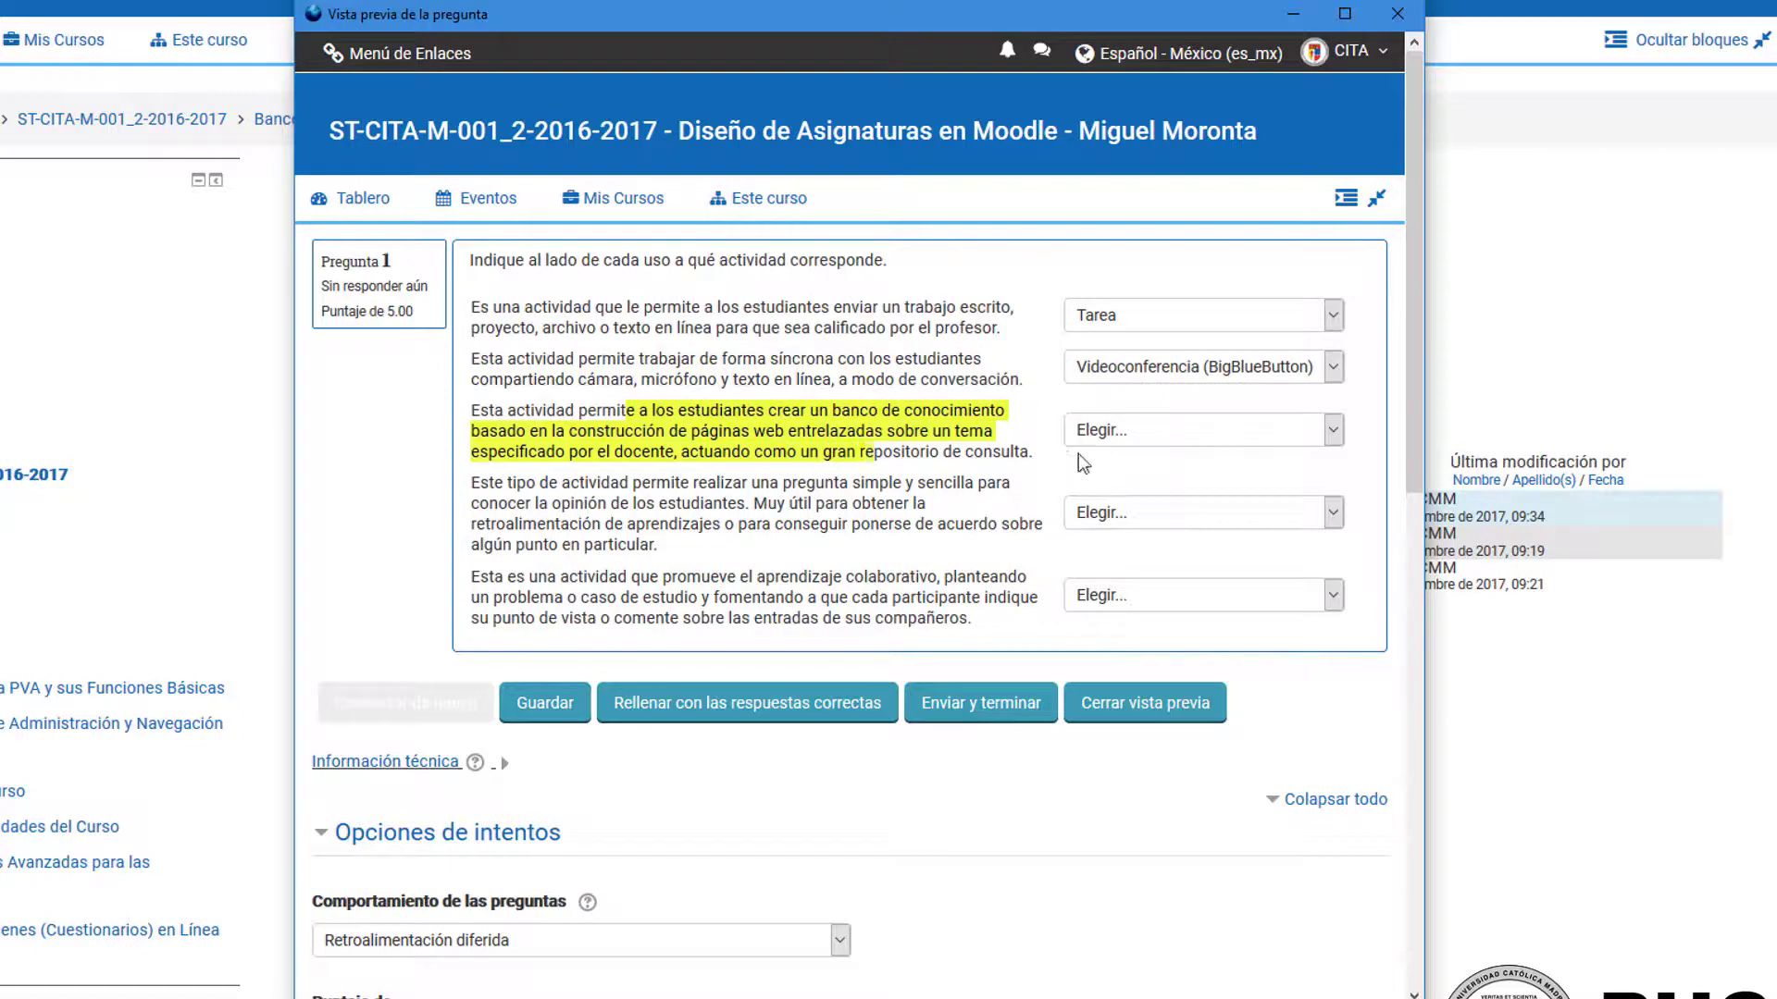
pyautogui.click(1135, 448)
pyautogui.click(1111, 504)
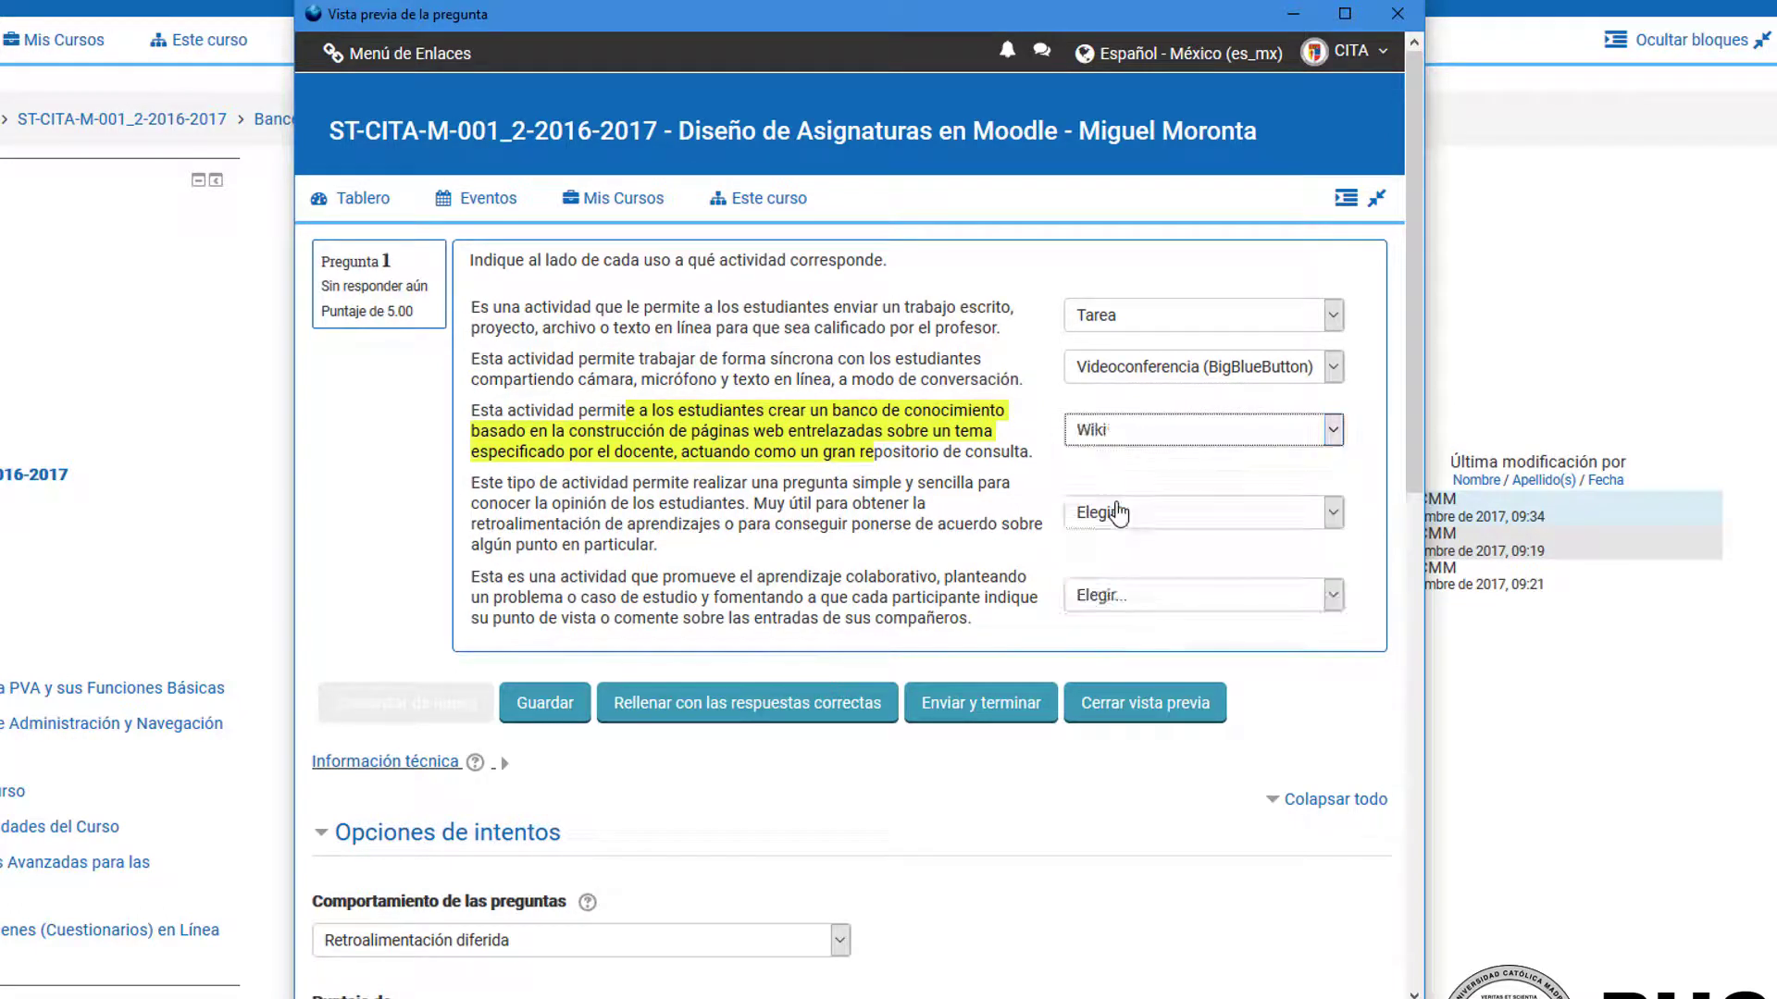
# Step: Match the opinion-question statement with "Elección / Encuesta" and the collaborative-learning statement with "Glosario", and submit the preview attempt
pyautogui.moveTo(632, 483); pyautogui.dragTo(850, 535)
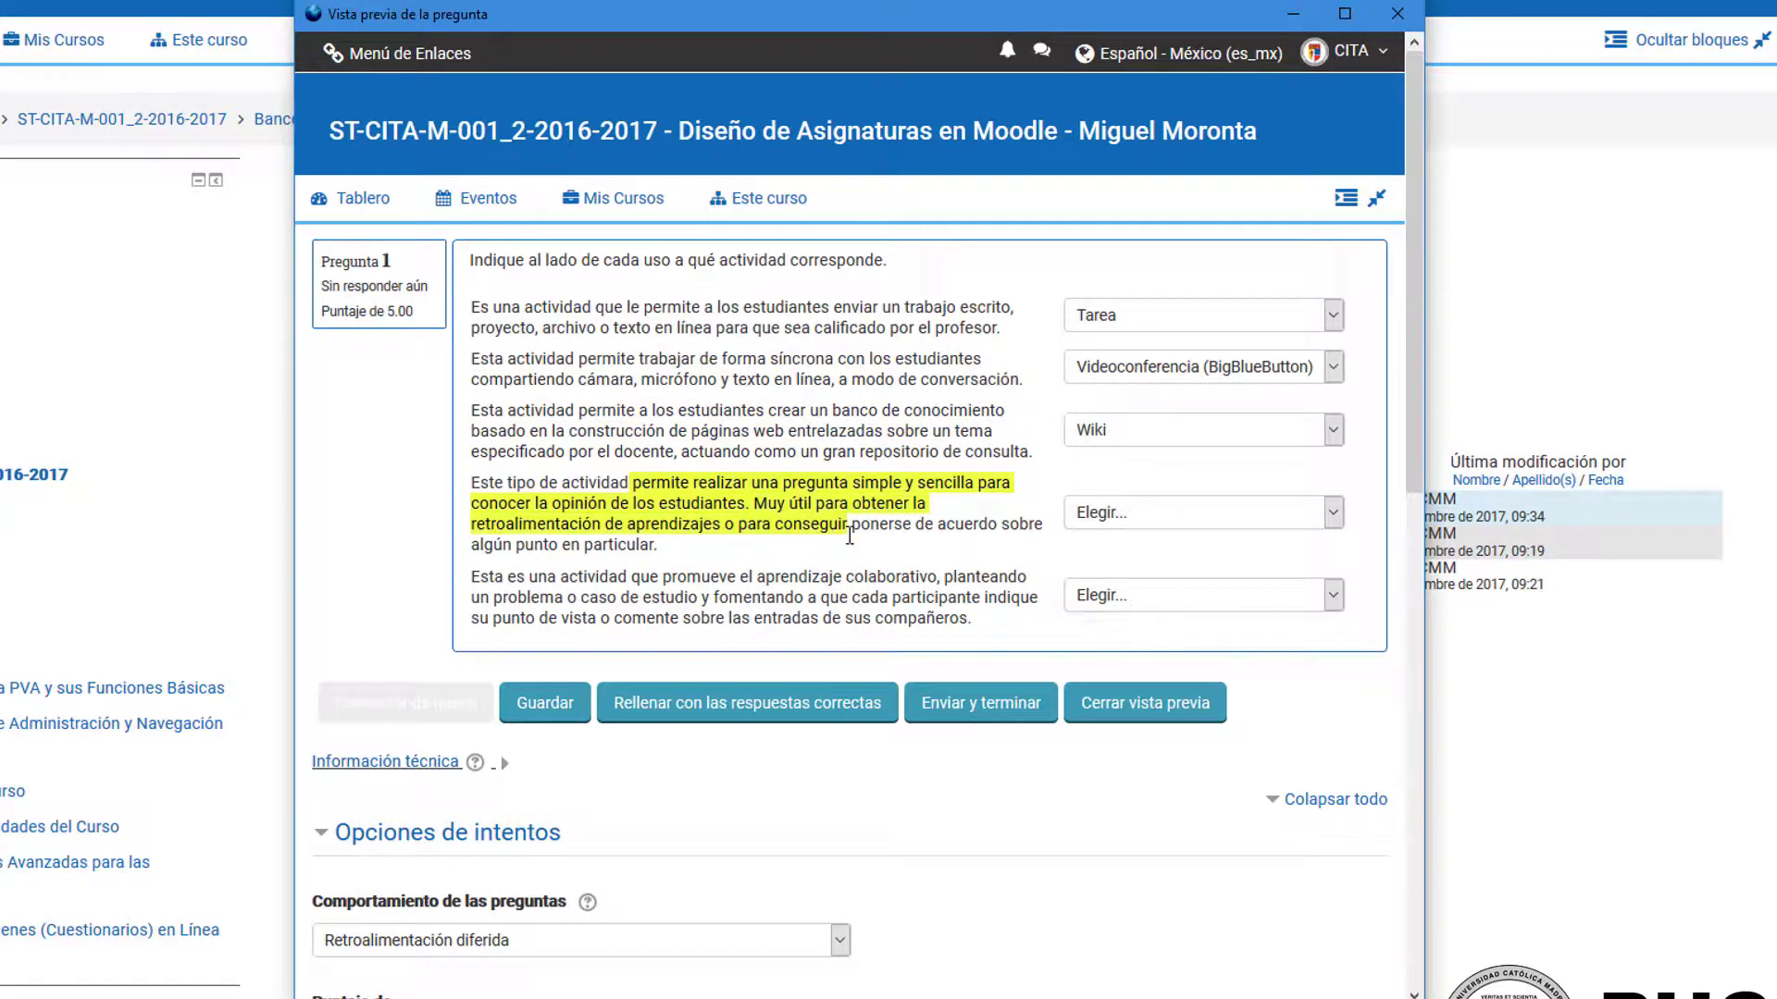
pyautogui.click(807, 507)
pyautogui.click(1107, 519)
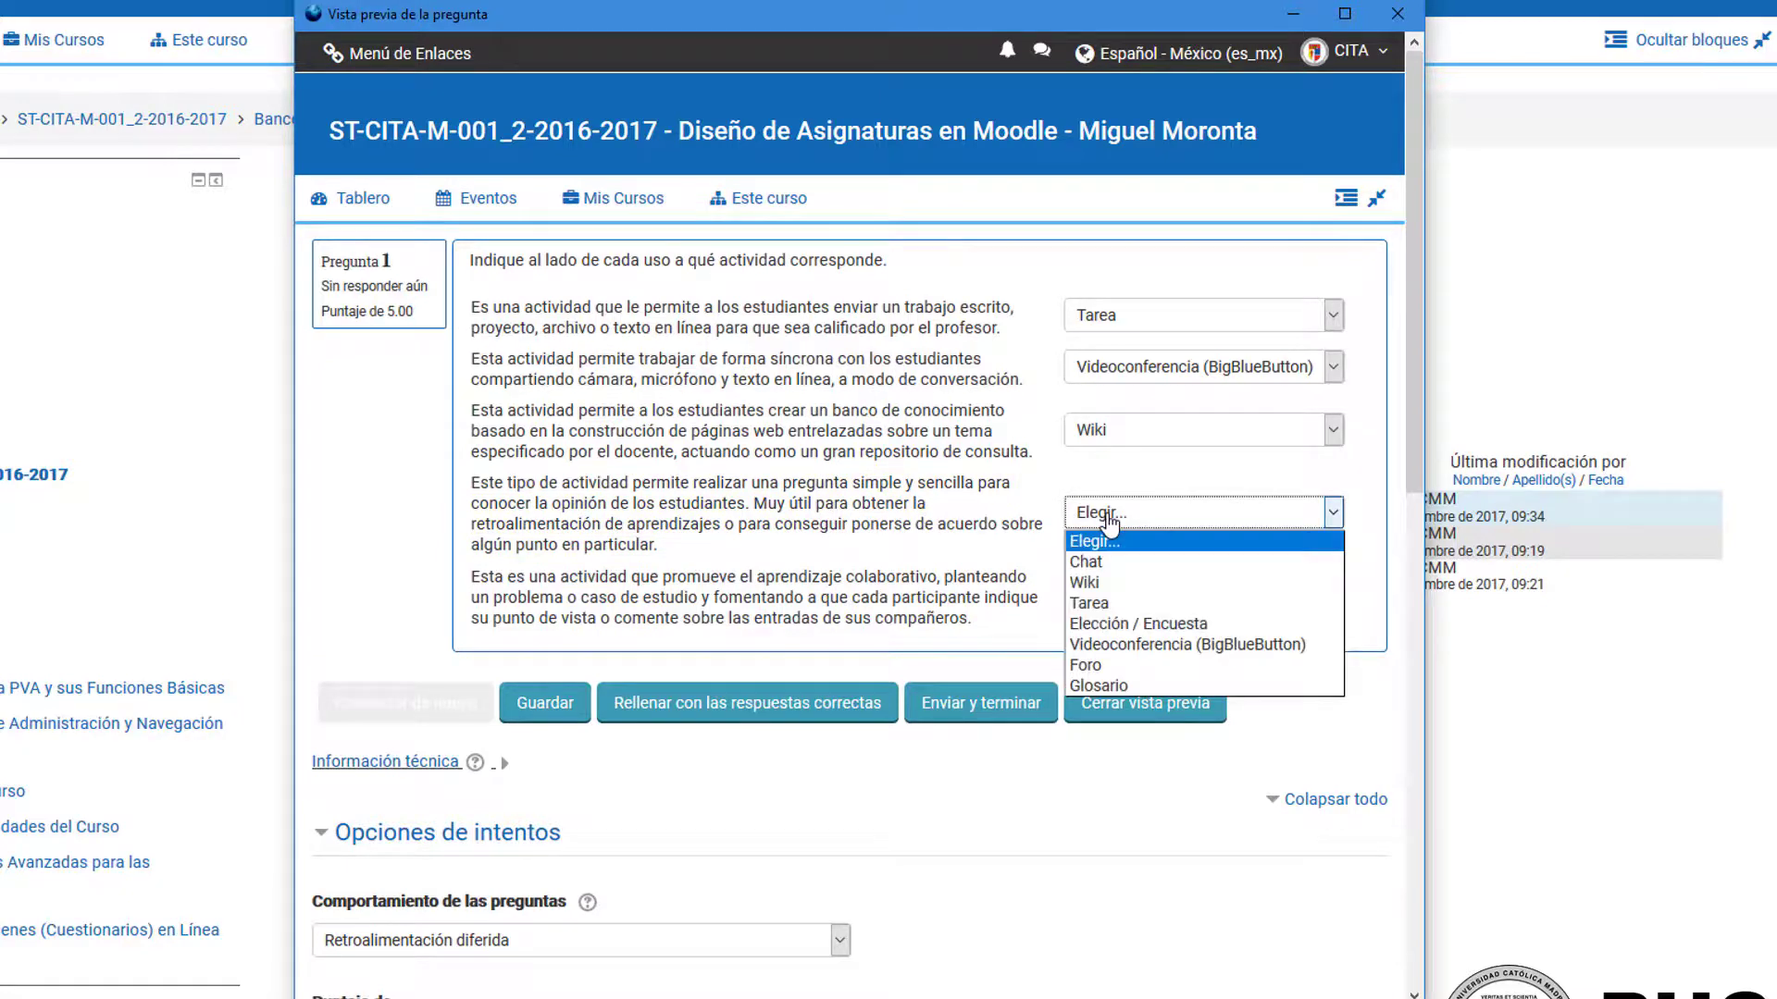
pyautogui.click(1157, 626)
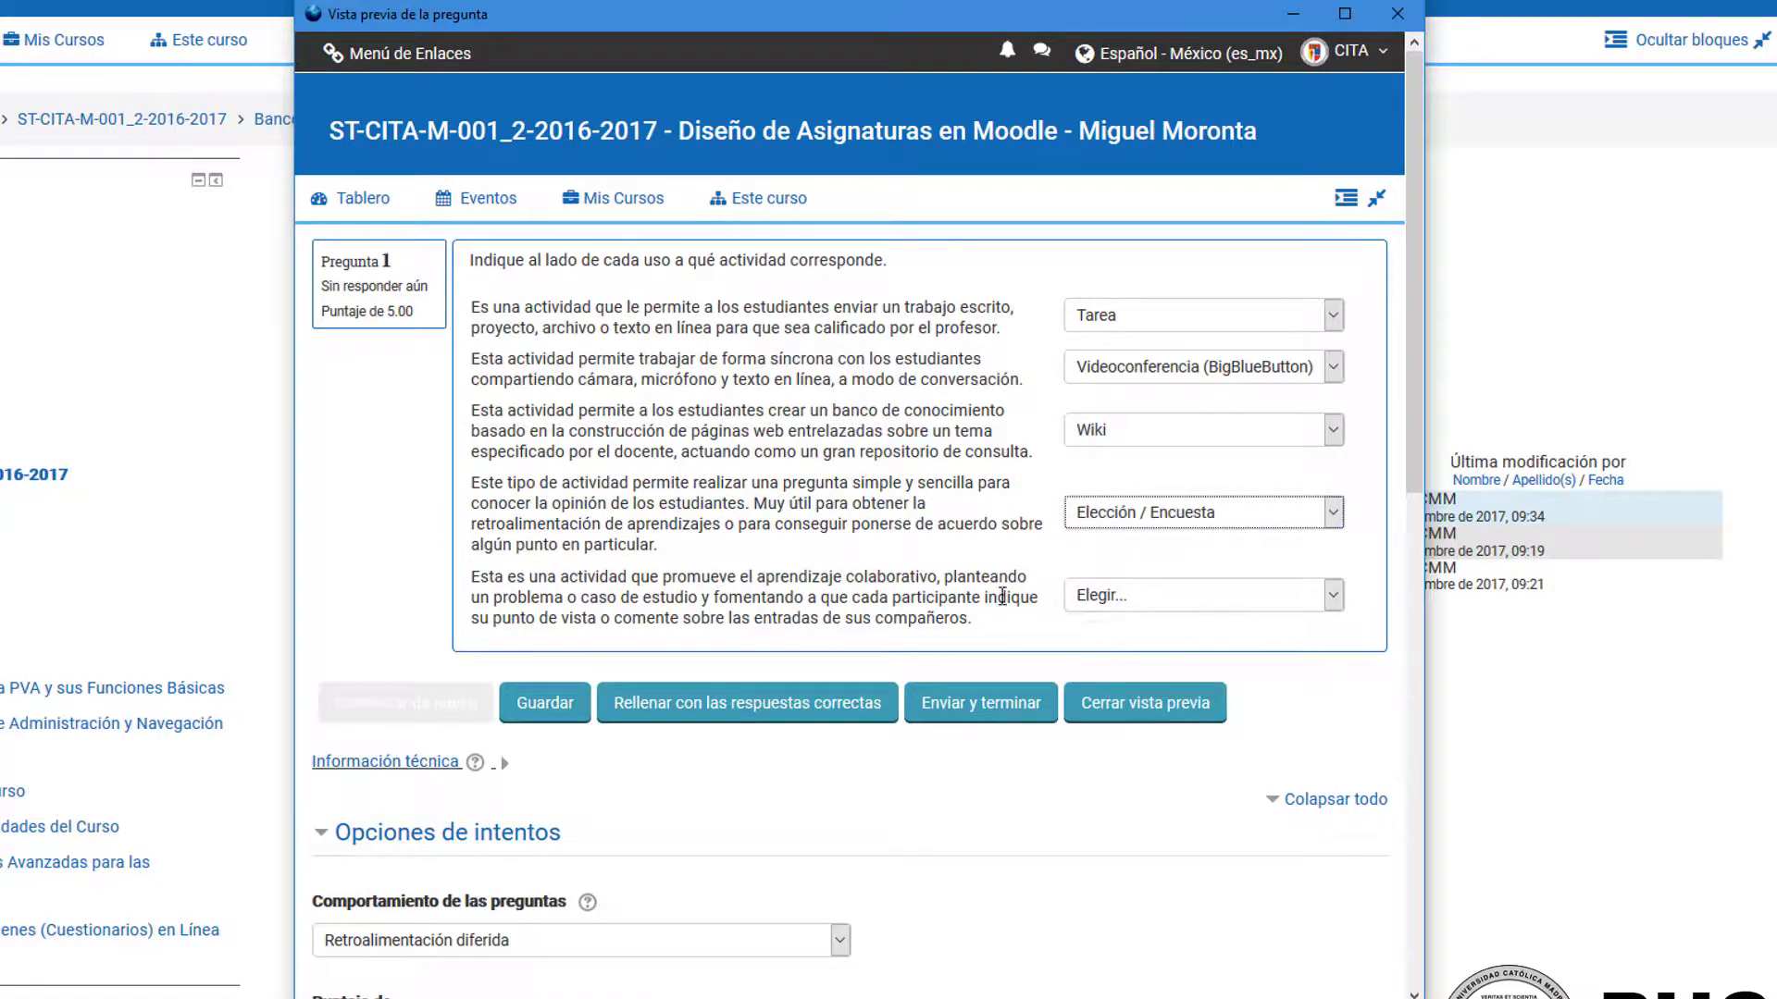
pyautogui.moveTo(549, 577); pyautogui.dragTo(893, 618)
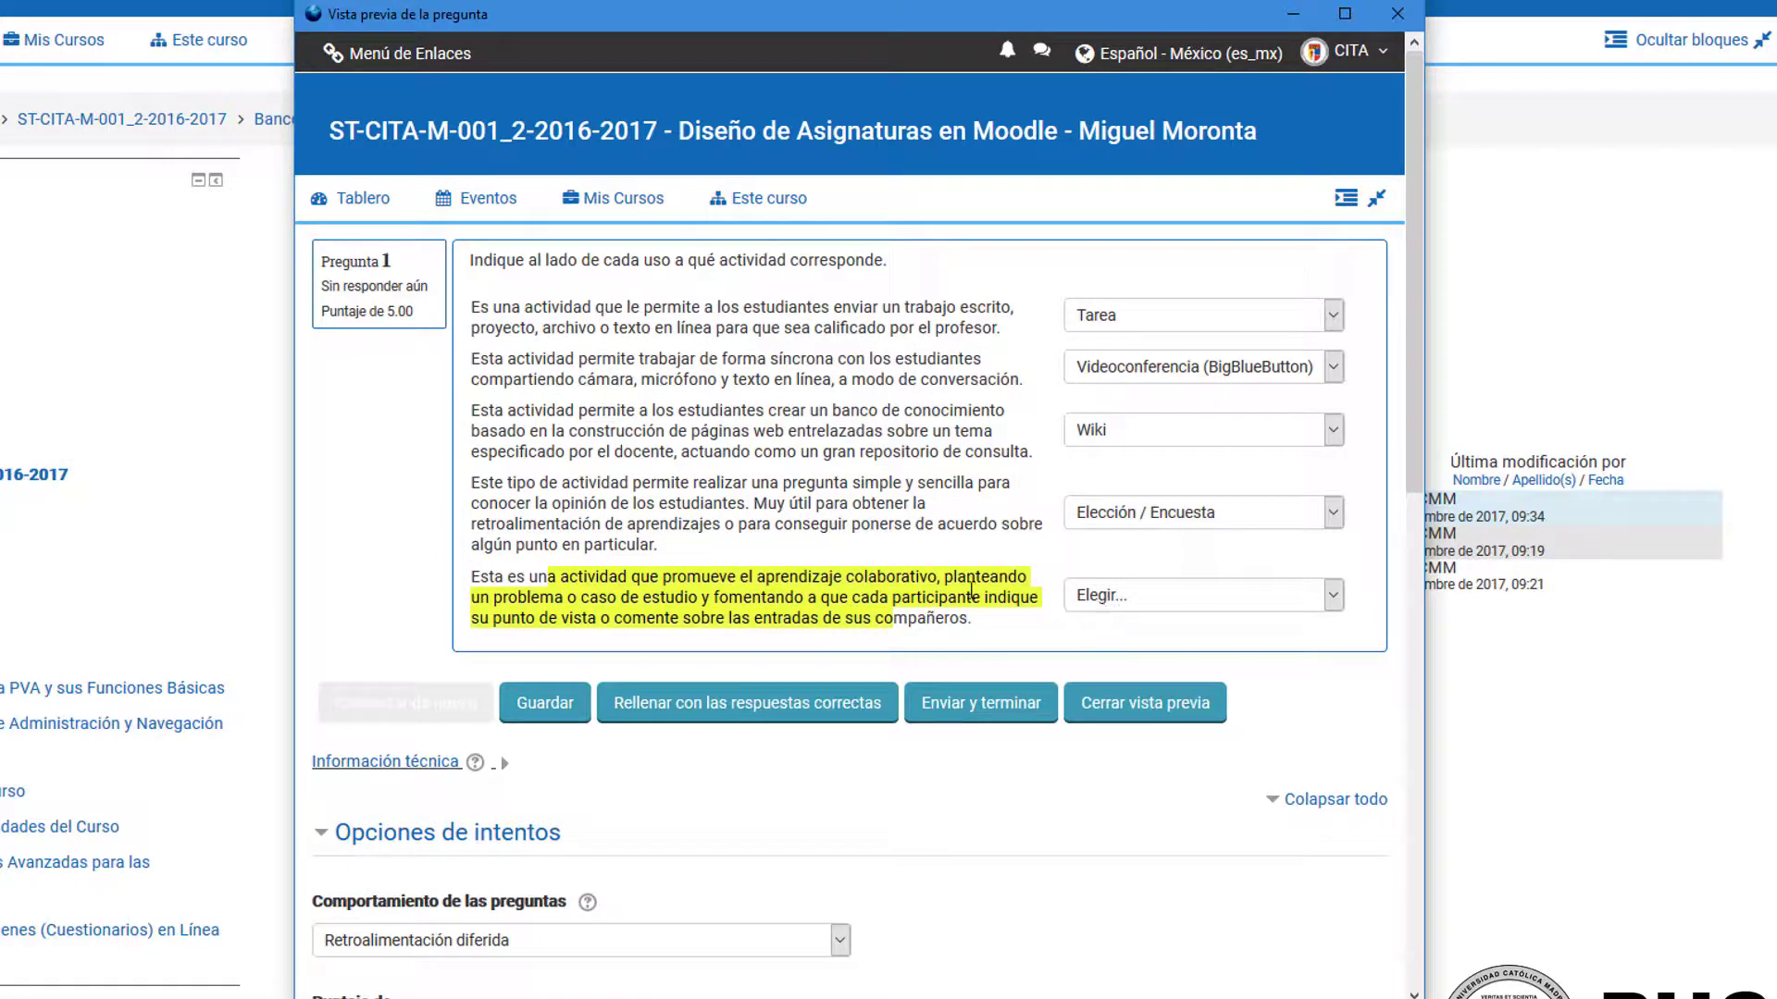
pyautogui.click(1018, 589)
pyautogui.click(1109, 606)
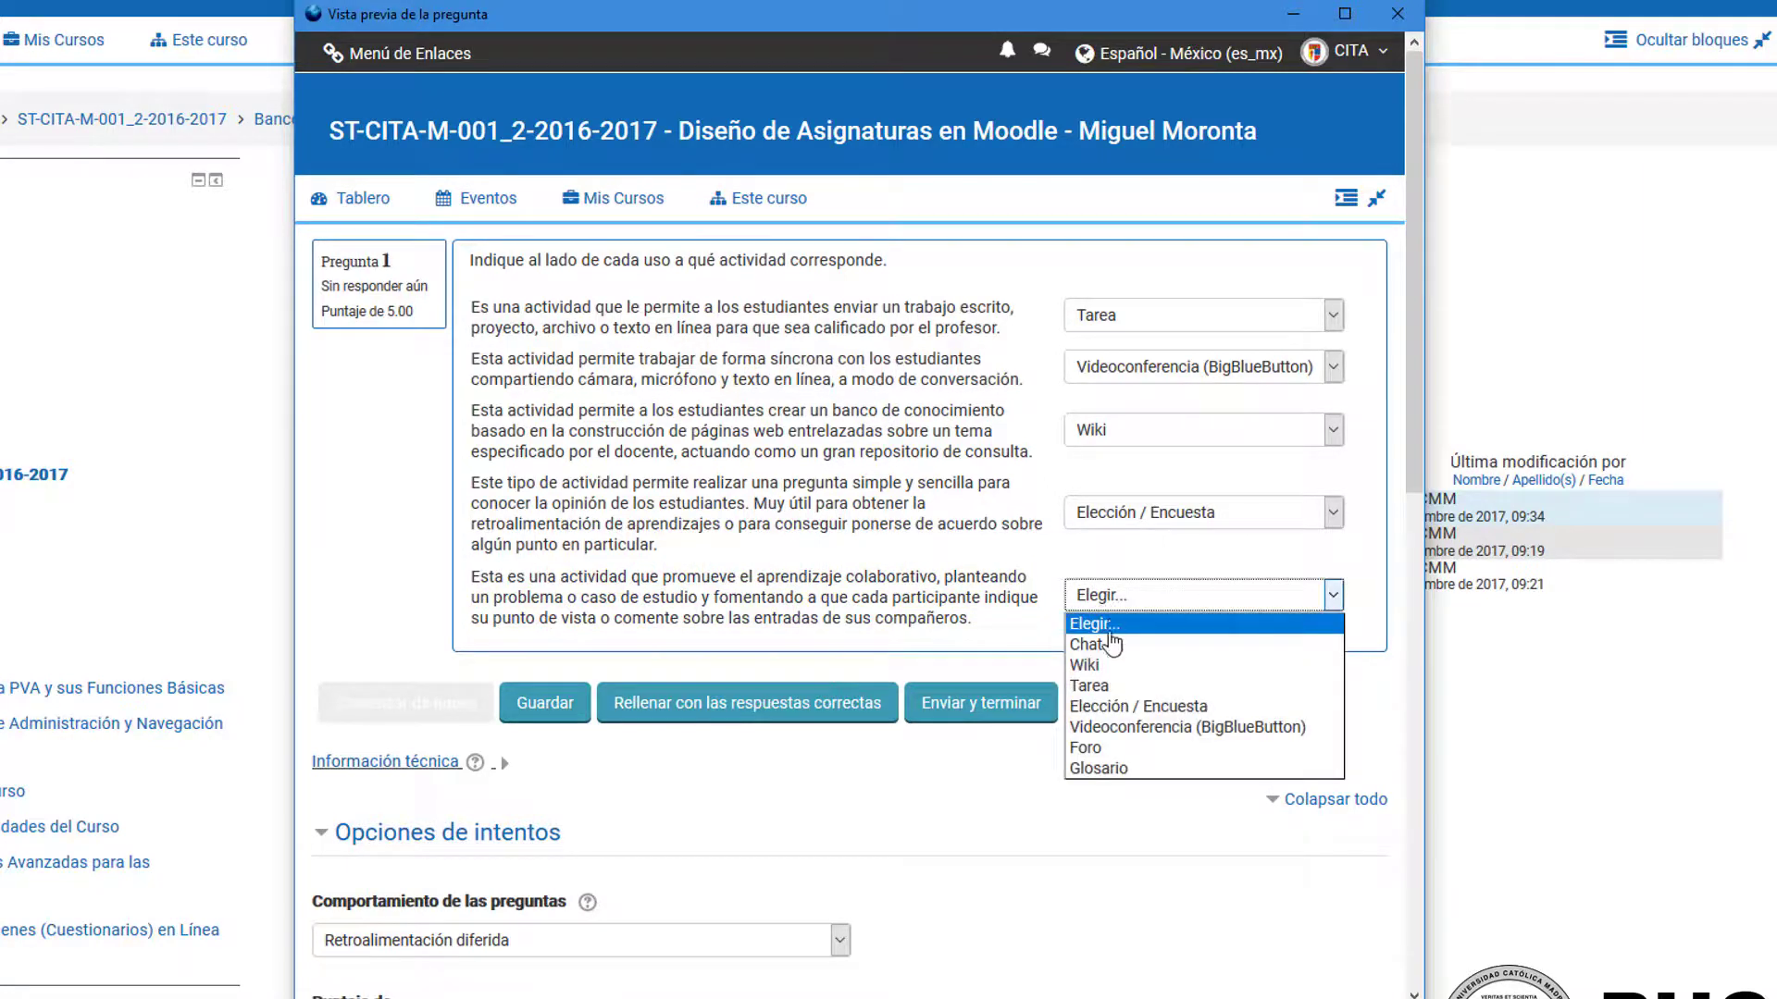
pyautogui.click(1141, 769)
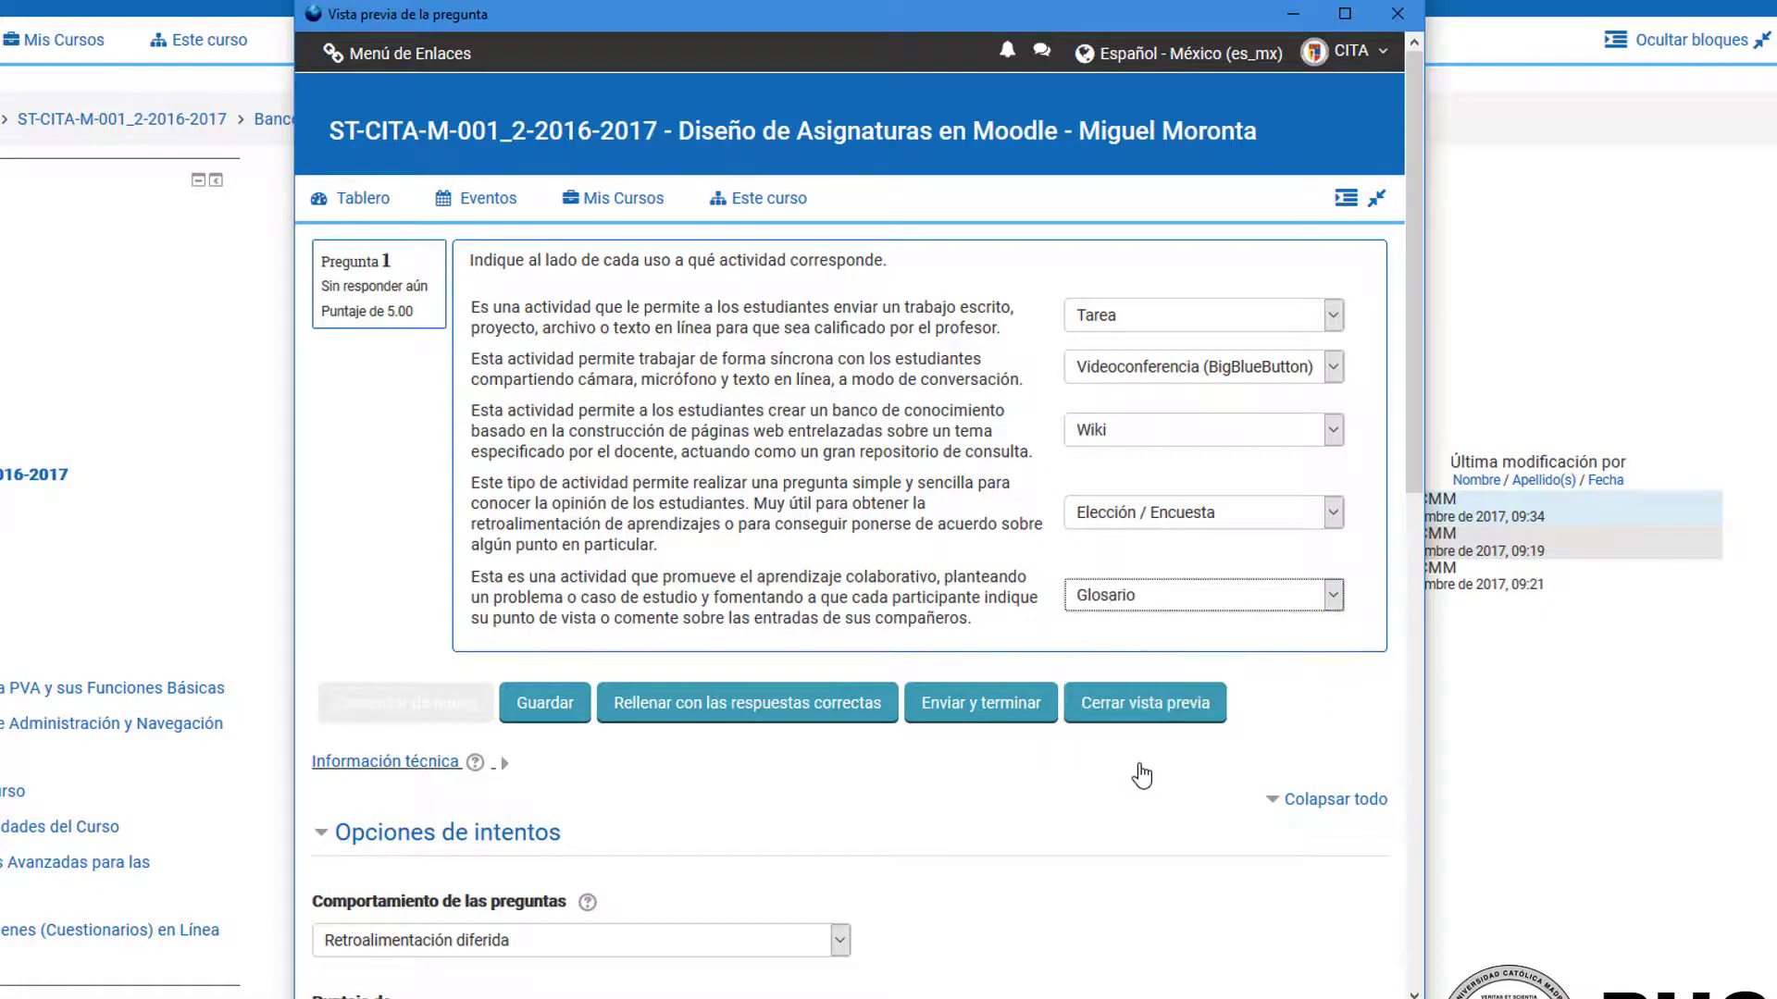
pyautogui.click(988, 712)
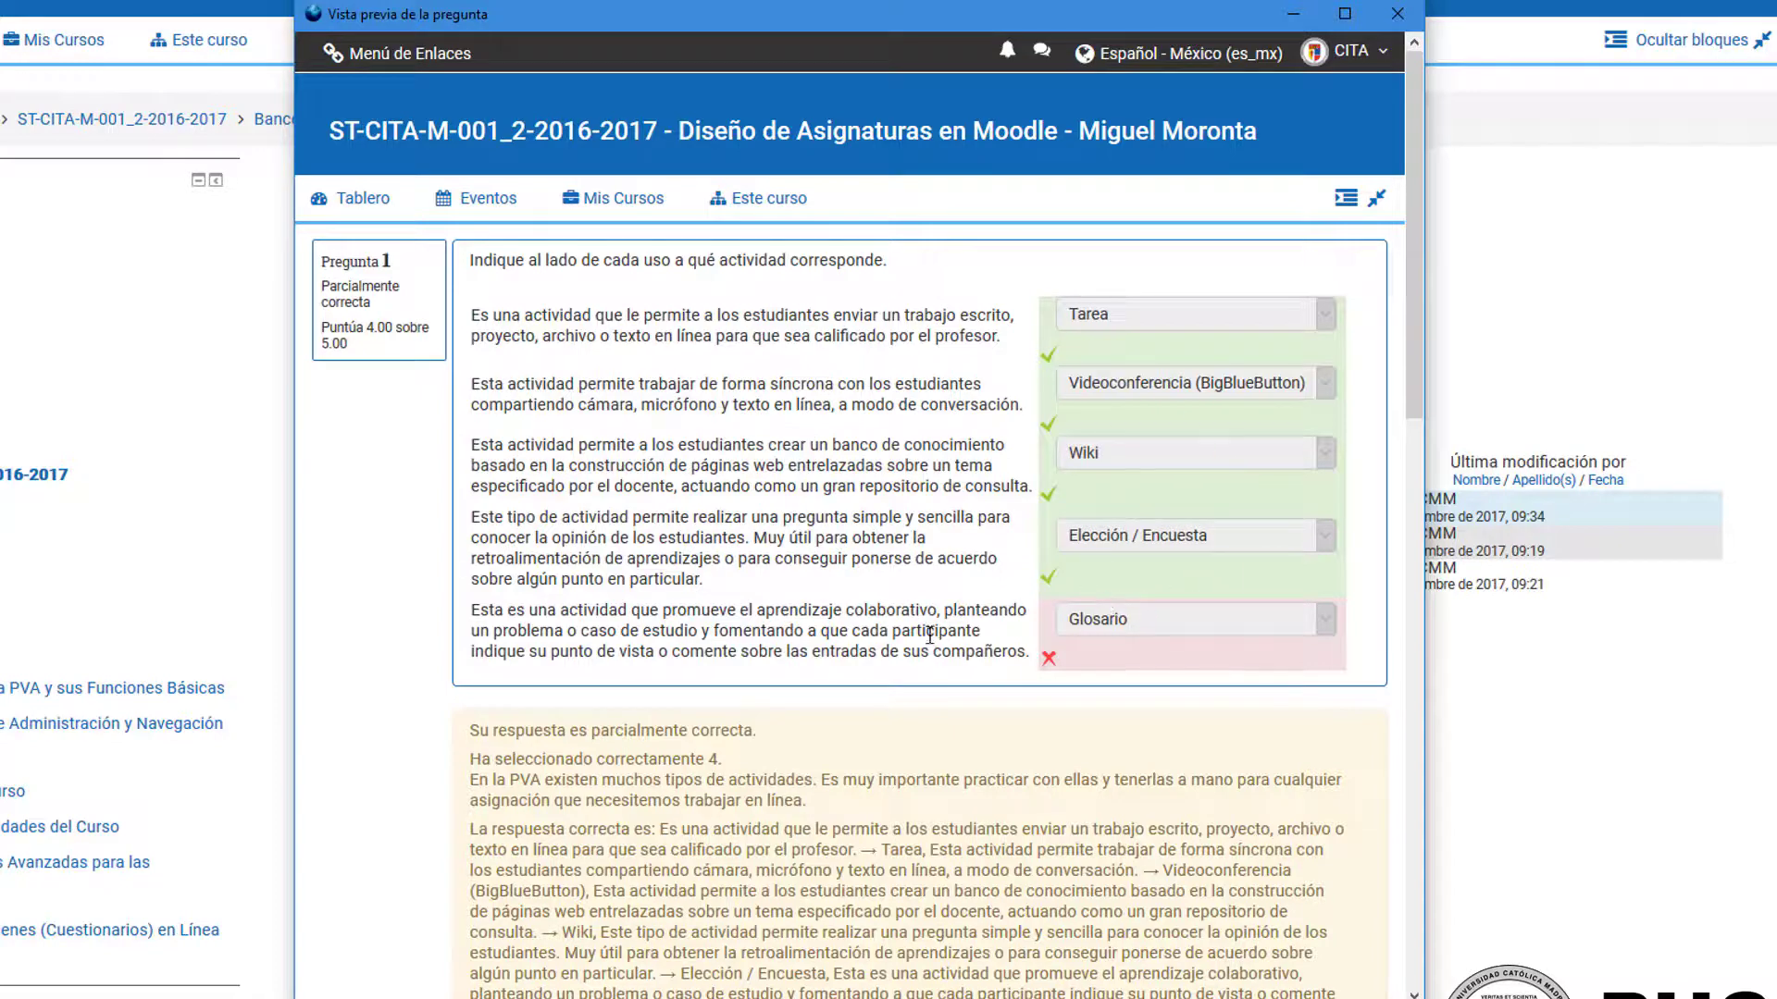
# Step: Examine the marking of each match, the general feedback and the correct answers given for the attempt
pyautogui.scroll(-3, 930, 635)
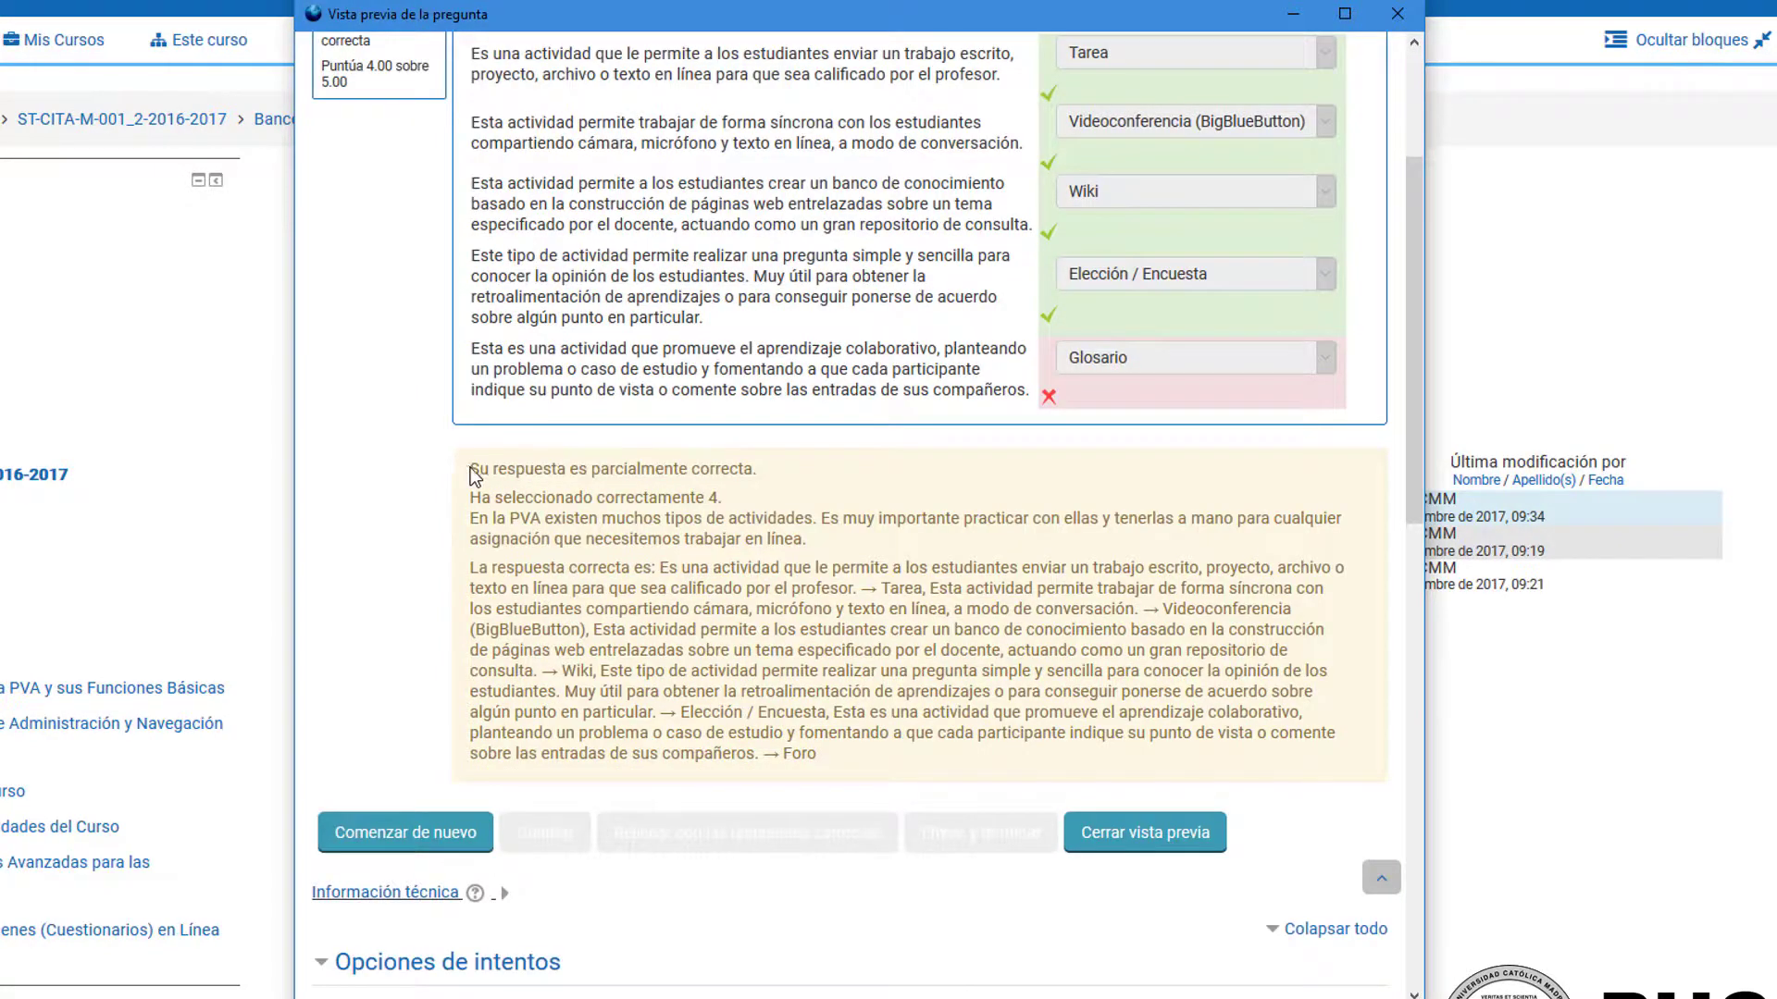
pyautogui.moveTo(467, 472); pyautogui.dragTo(838, 761)
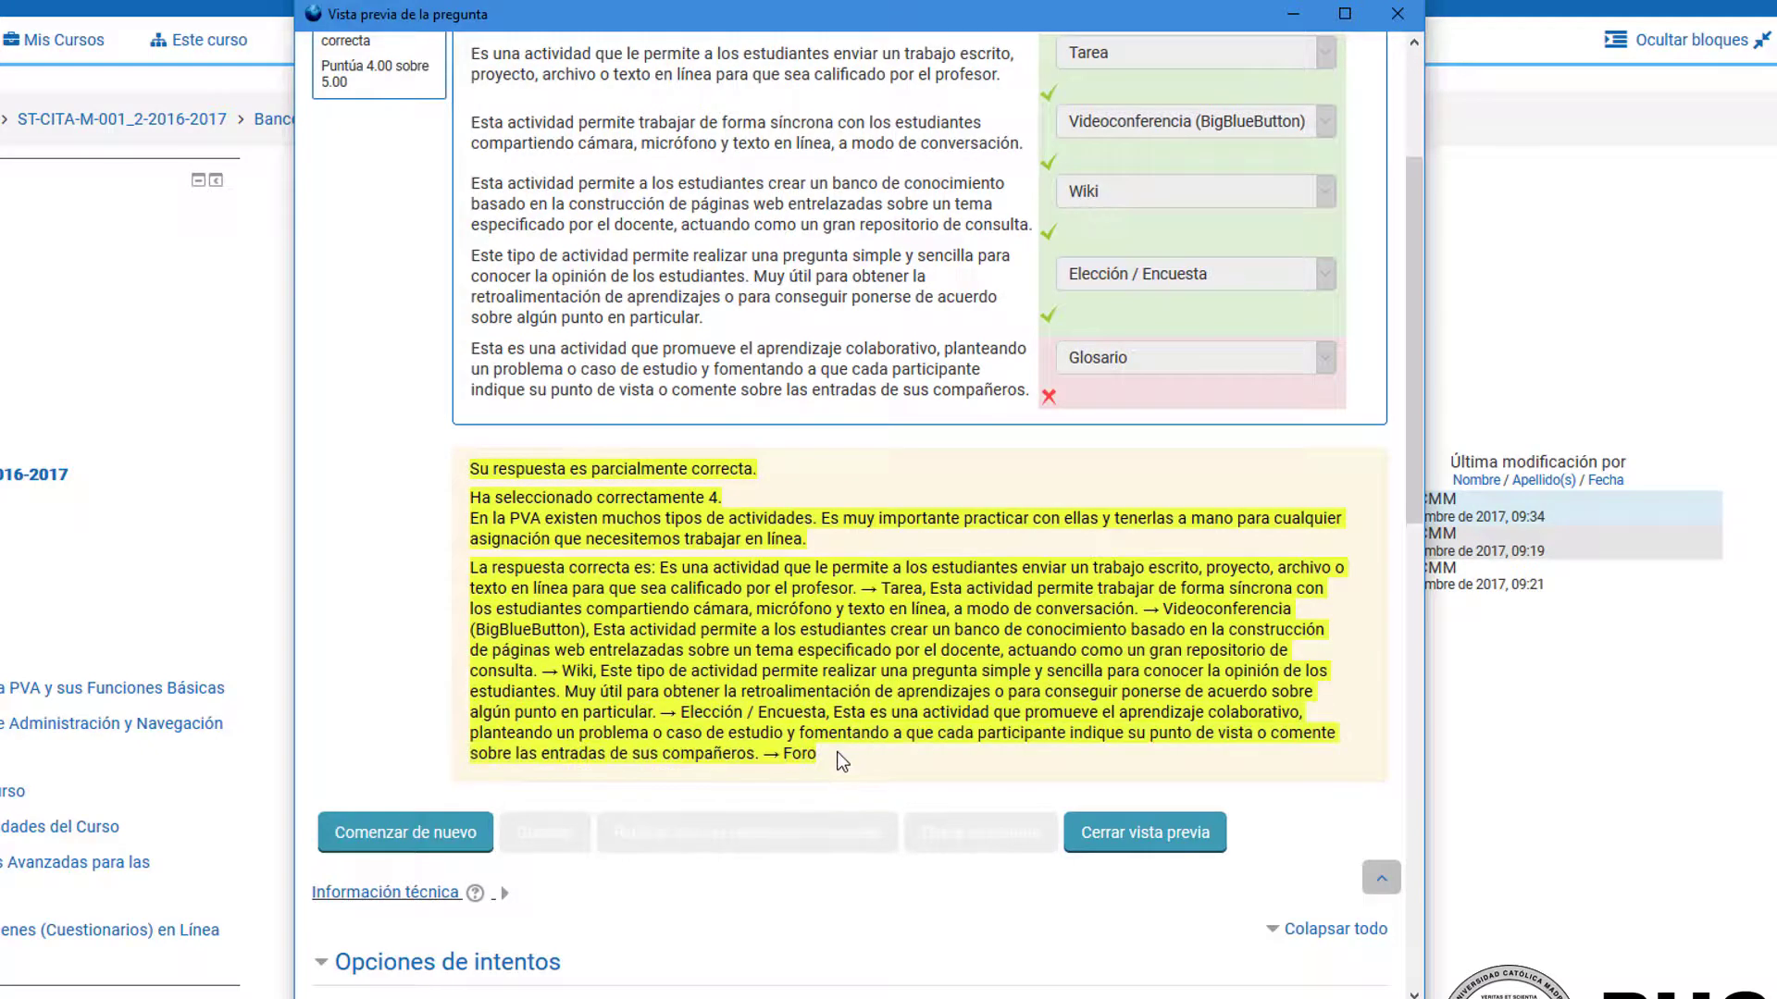
pyautogui.click(743, 648)
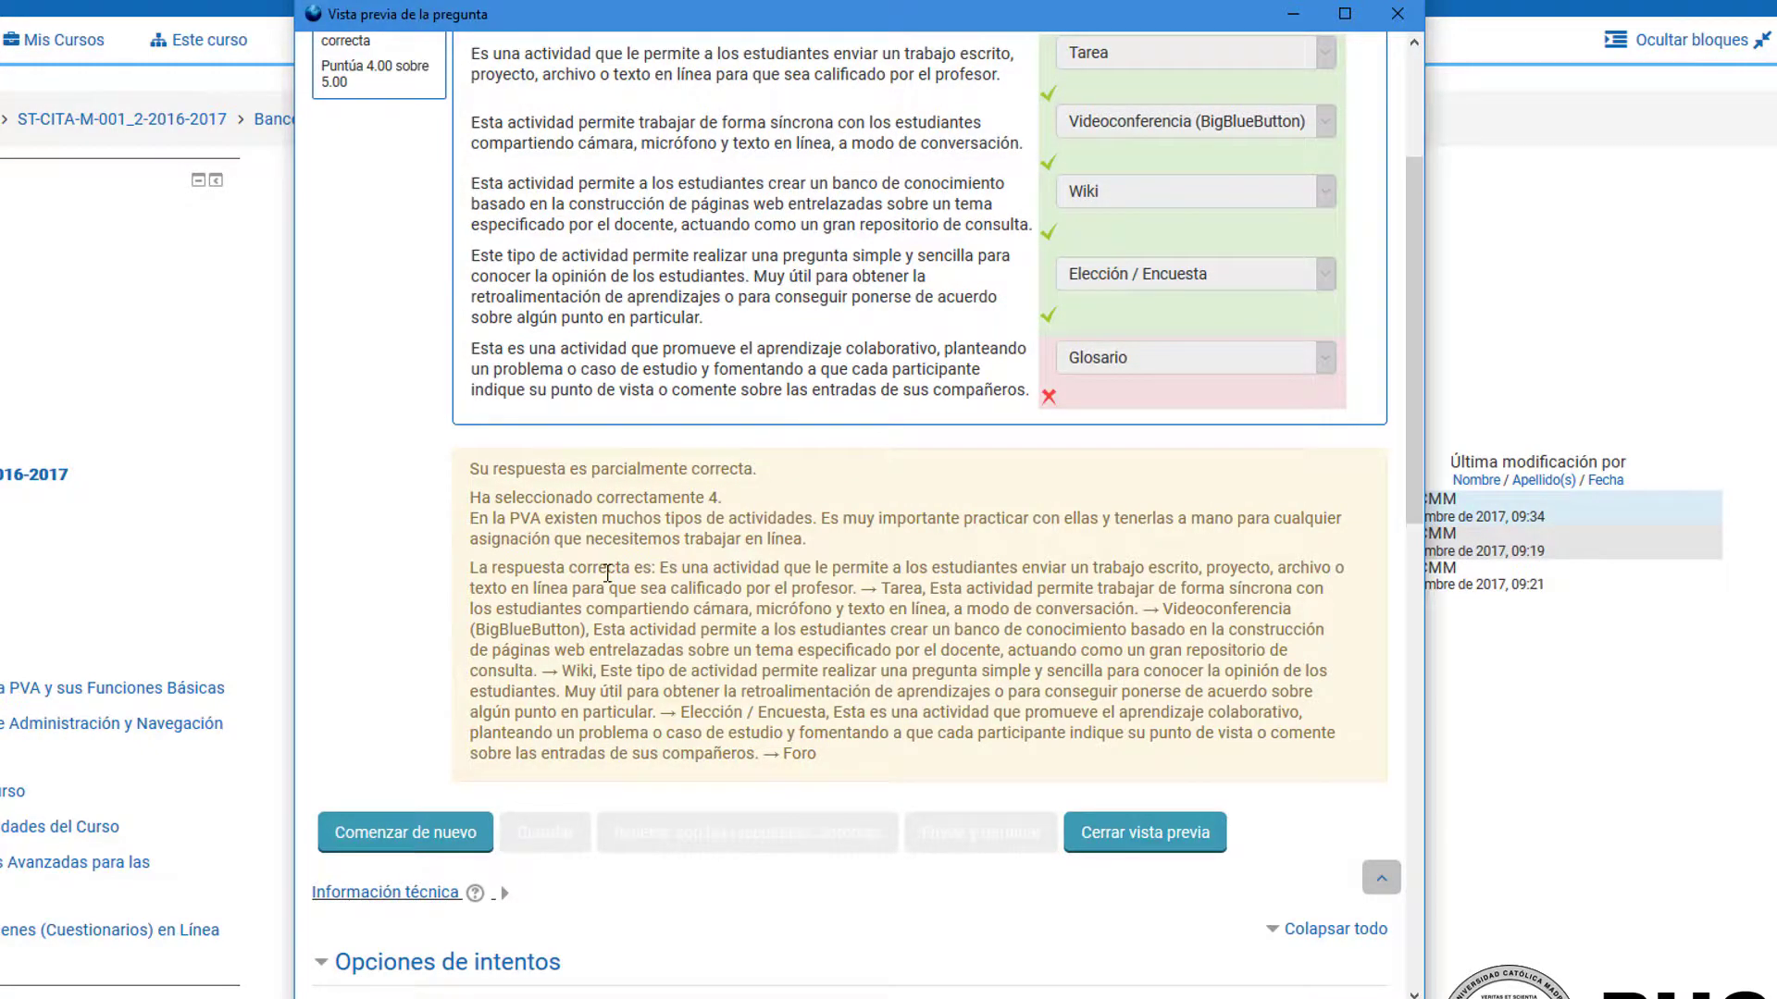
pyautogui.moveTo(470, 567); pyautogui.dragTo(844, 761)
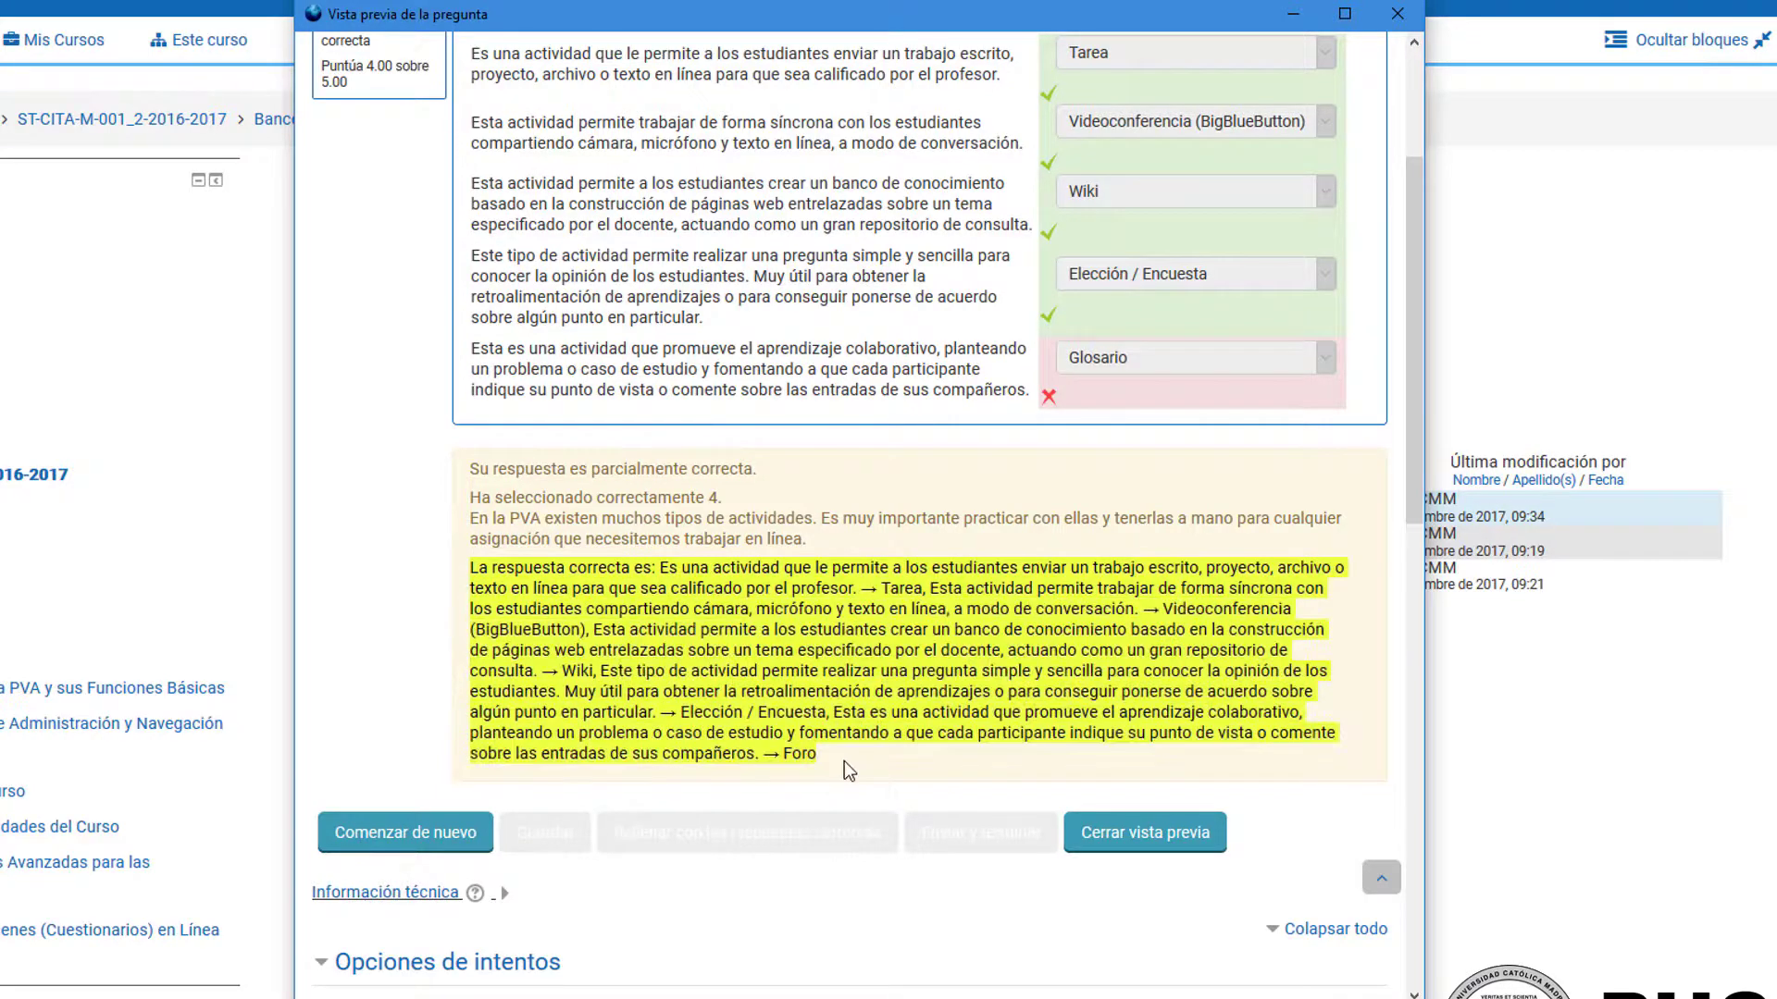
pyautogui.scroll(3, 844, 759)
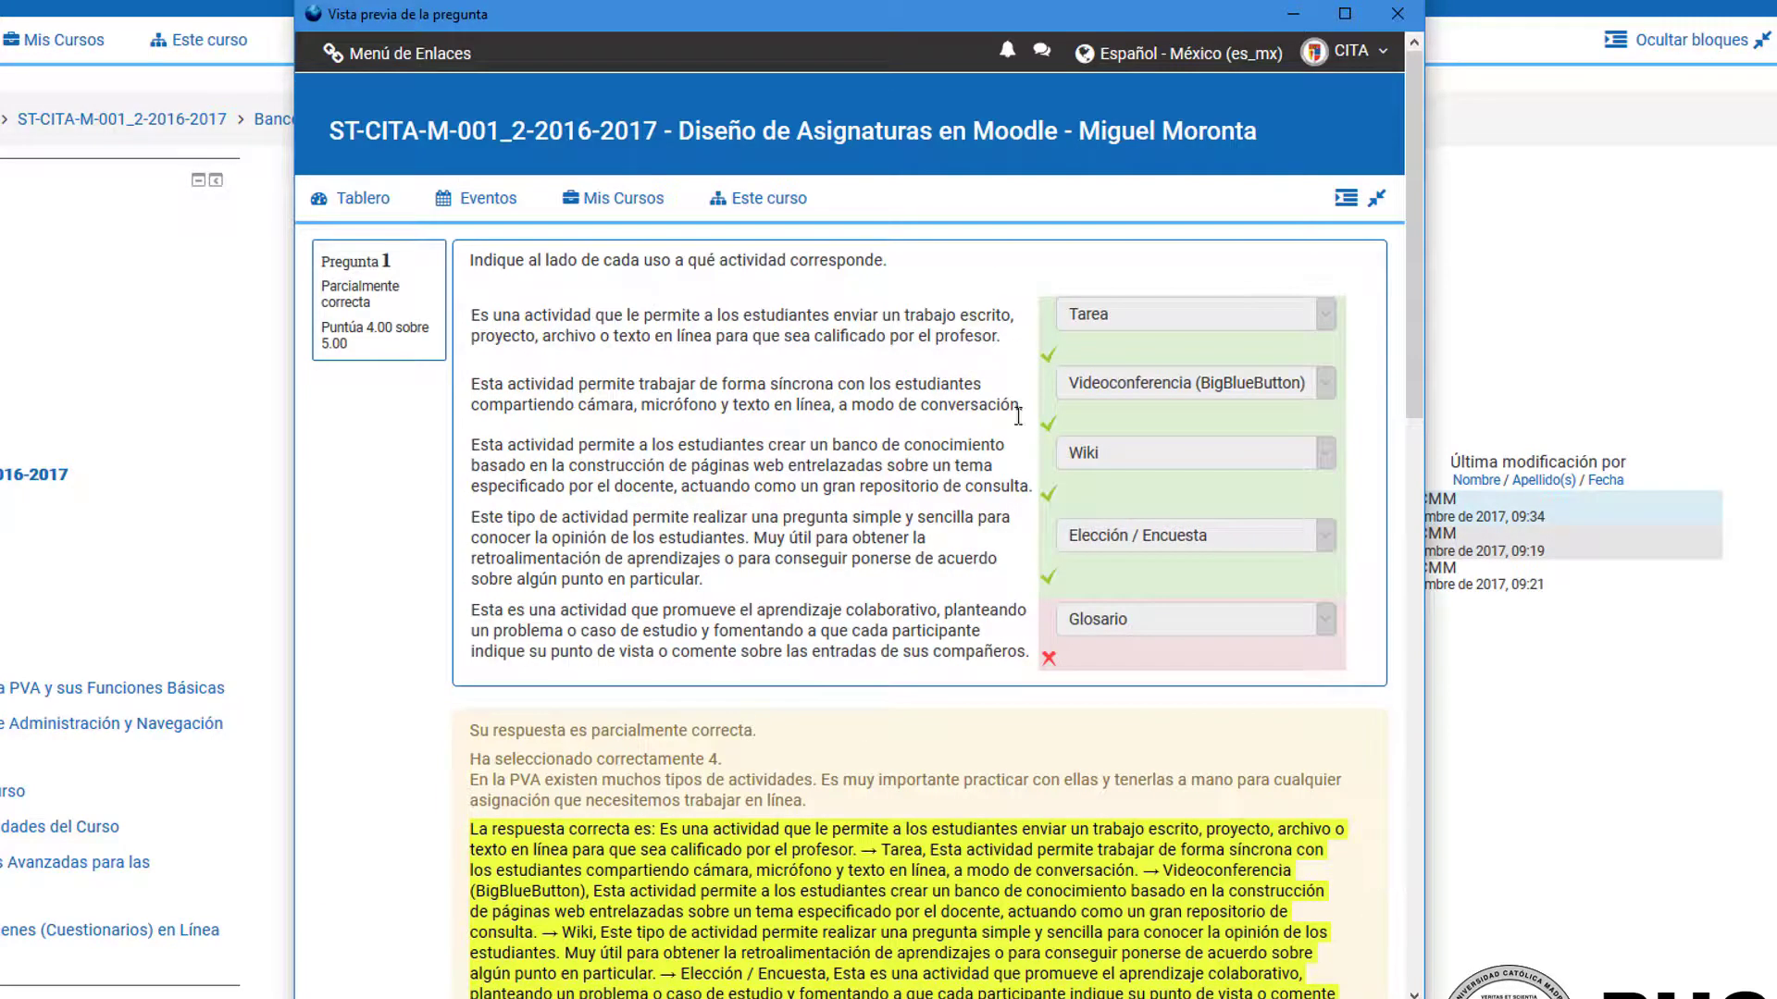
pyautogui.click(742, 398)
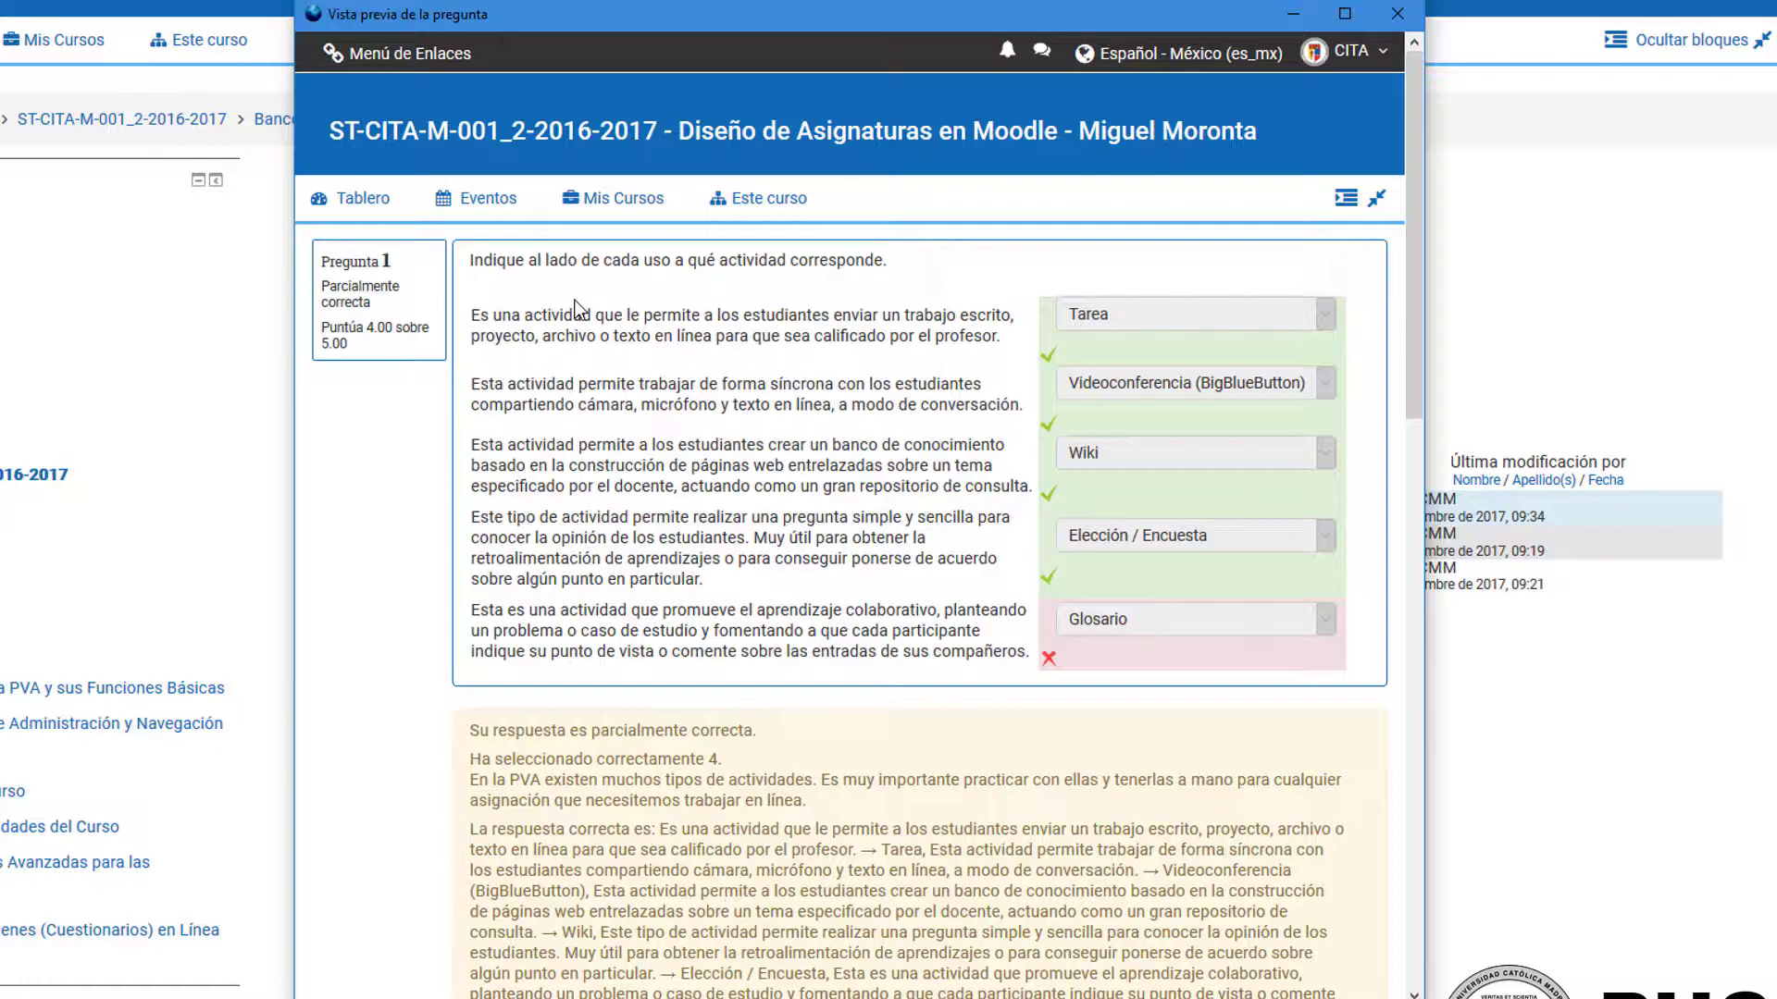
pyautogui.moveTo(472, 320); pyautogui.dragTo(1009, 356)
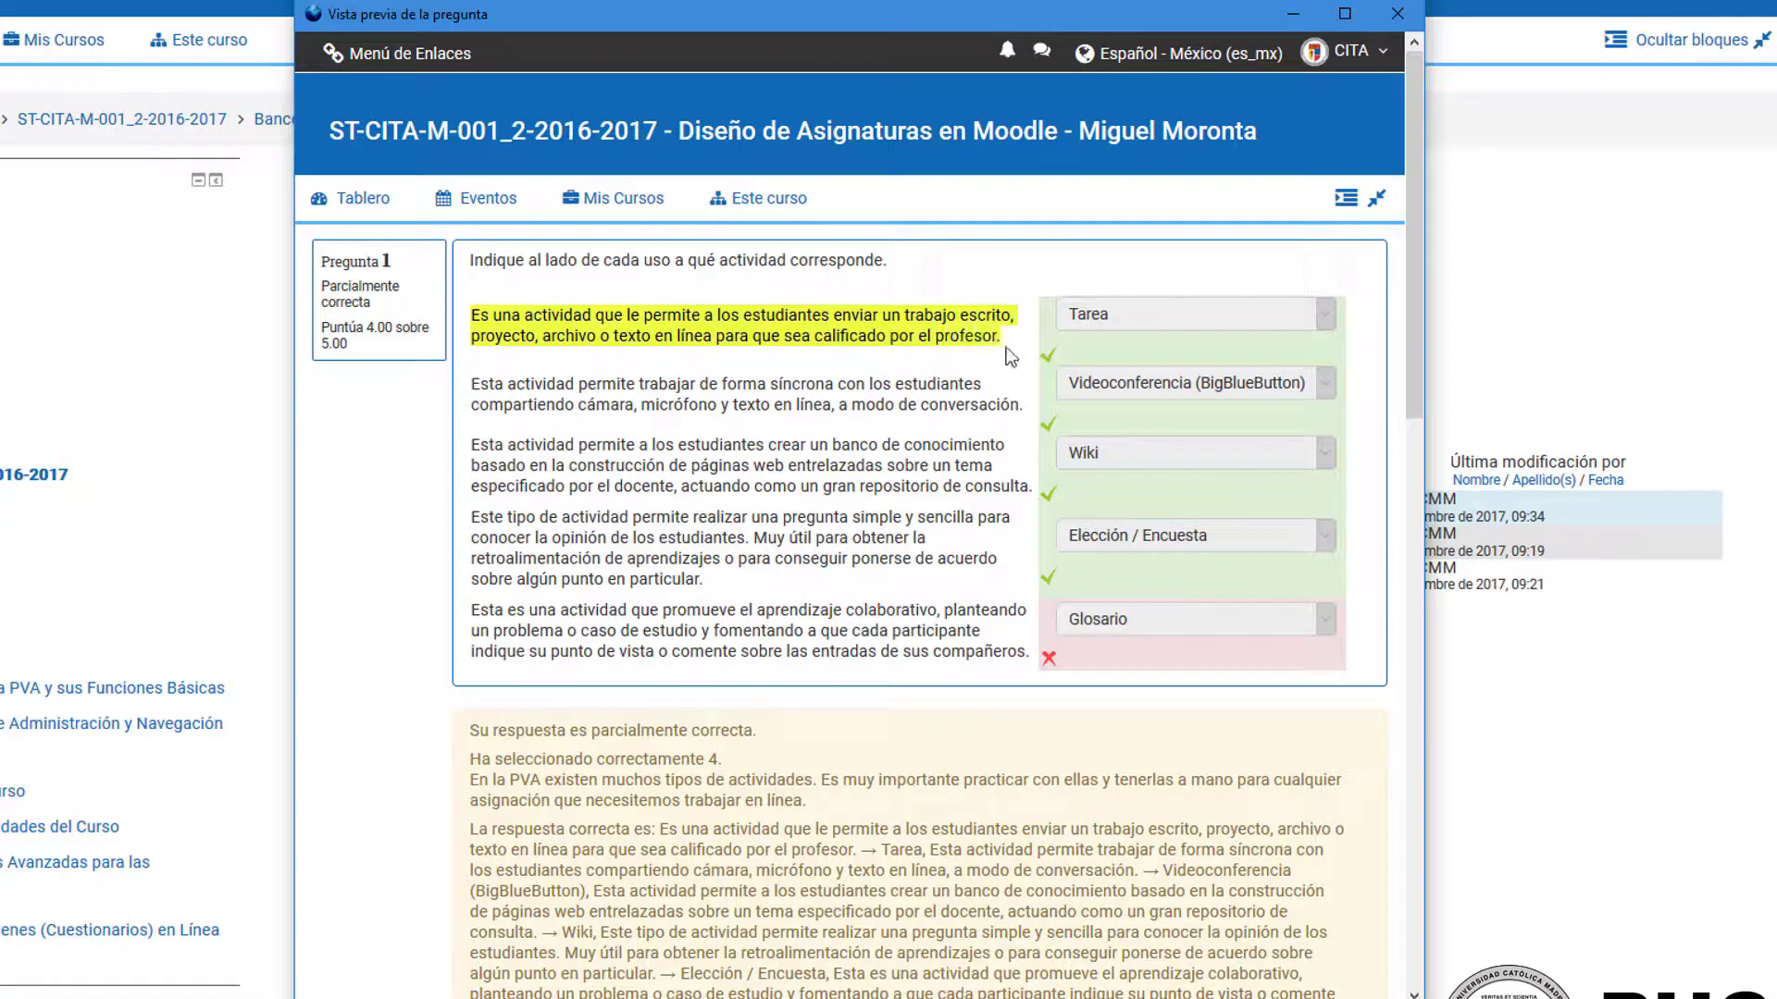
pyautogui.click(686, 446)
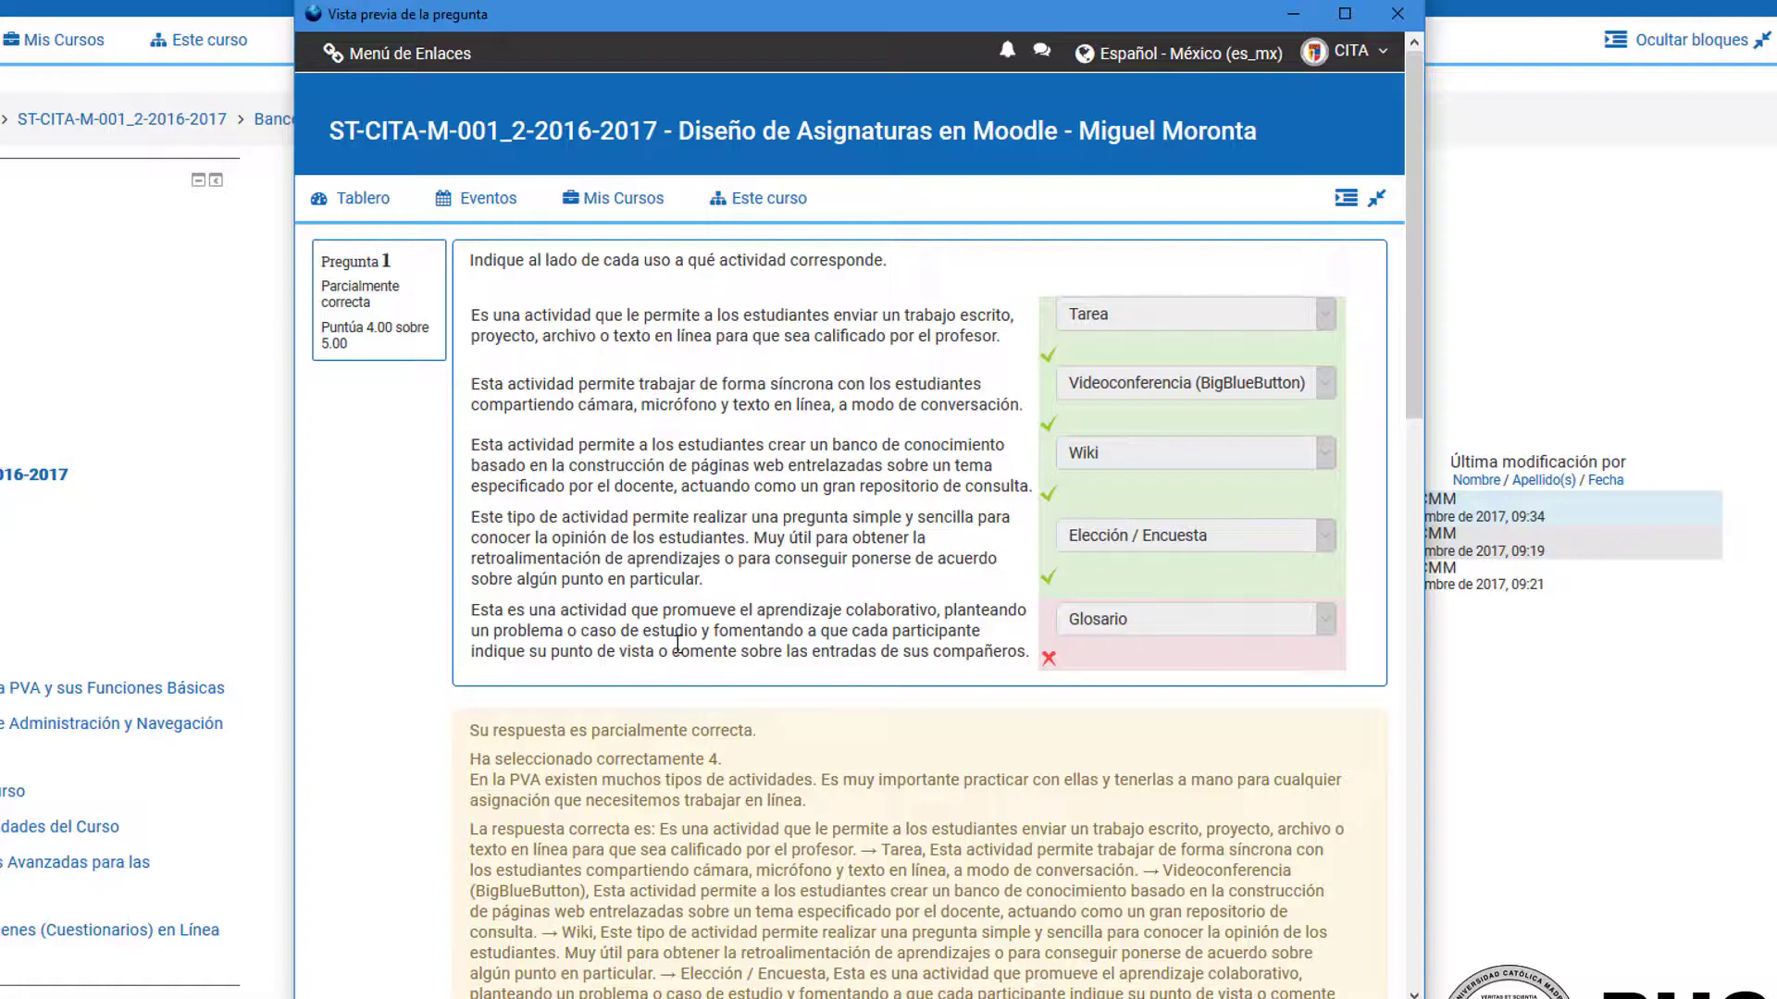
# Step: Reopen the preview of "Tipos de Actividades y Usos" to check the order of its statements, and close it
pyautogui.click(1398, 13)
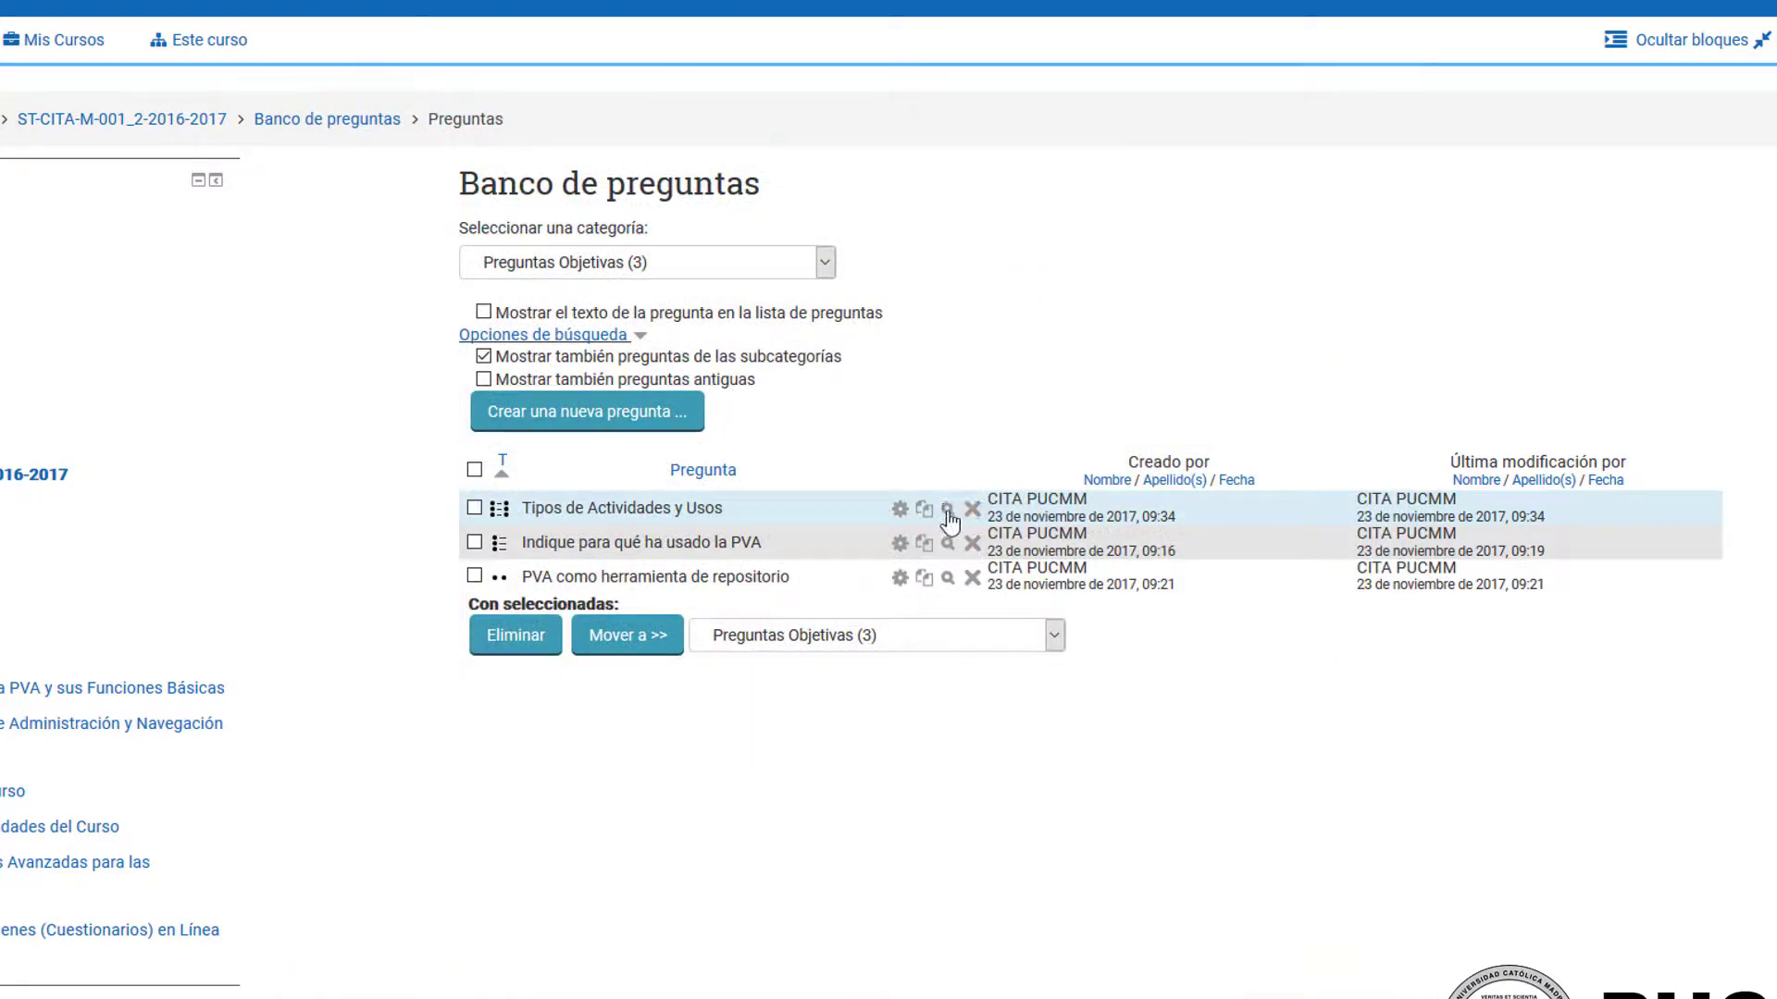
pyautogui.click(948, 511)
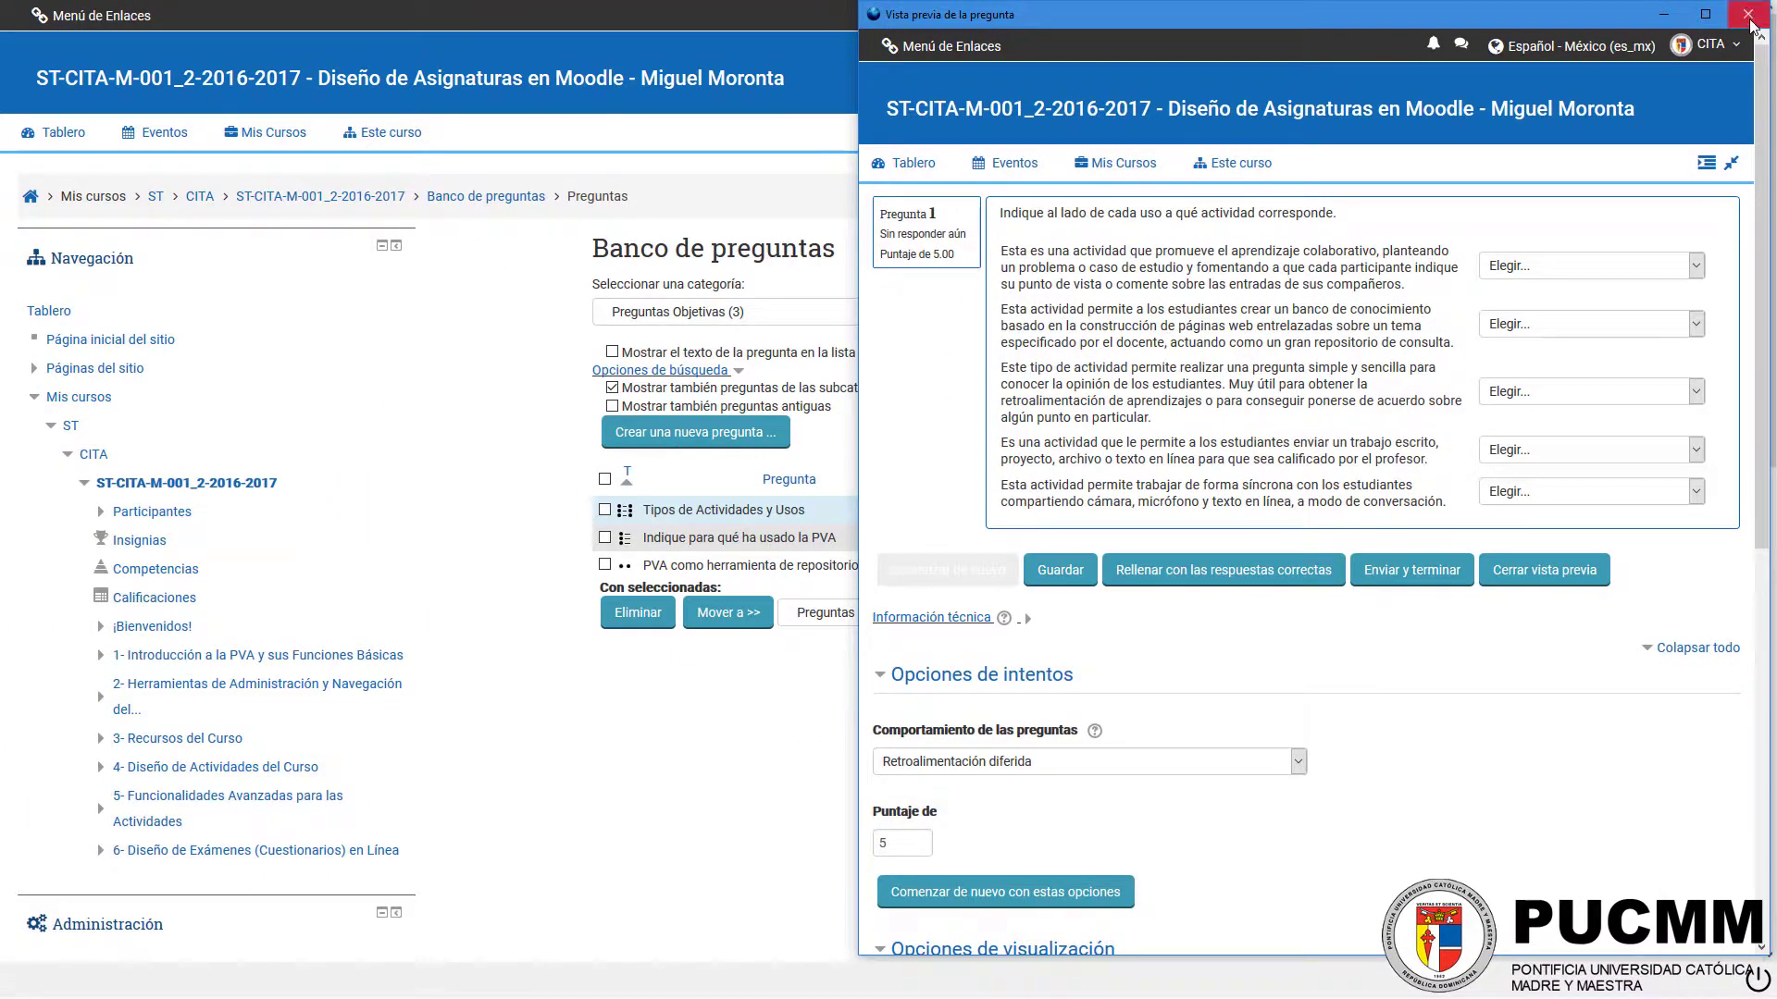
pyautogui.click(1748, 15)
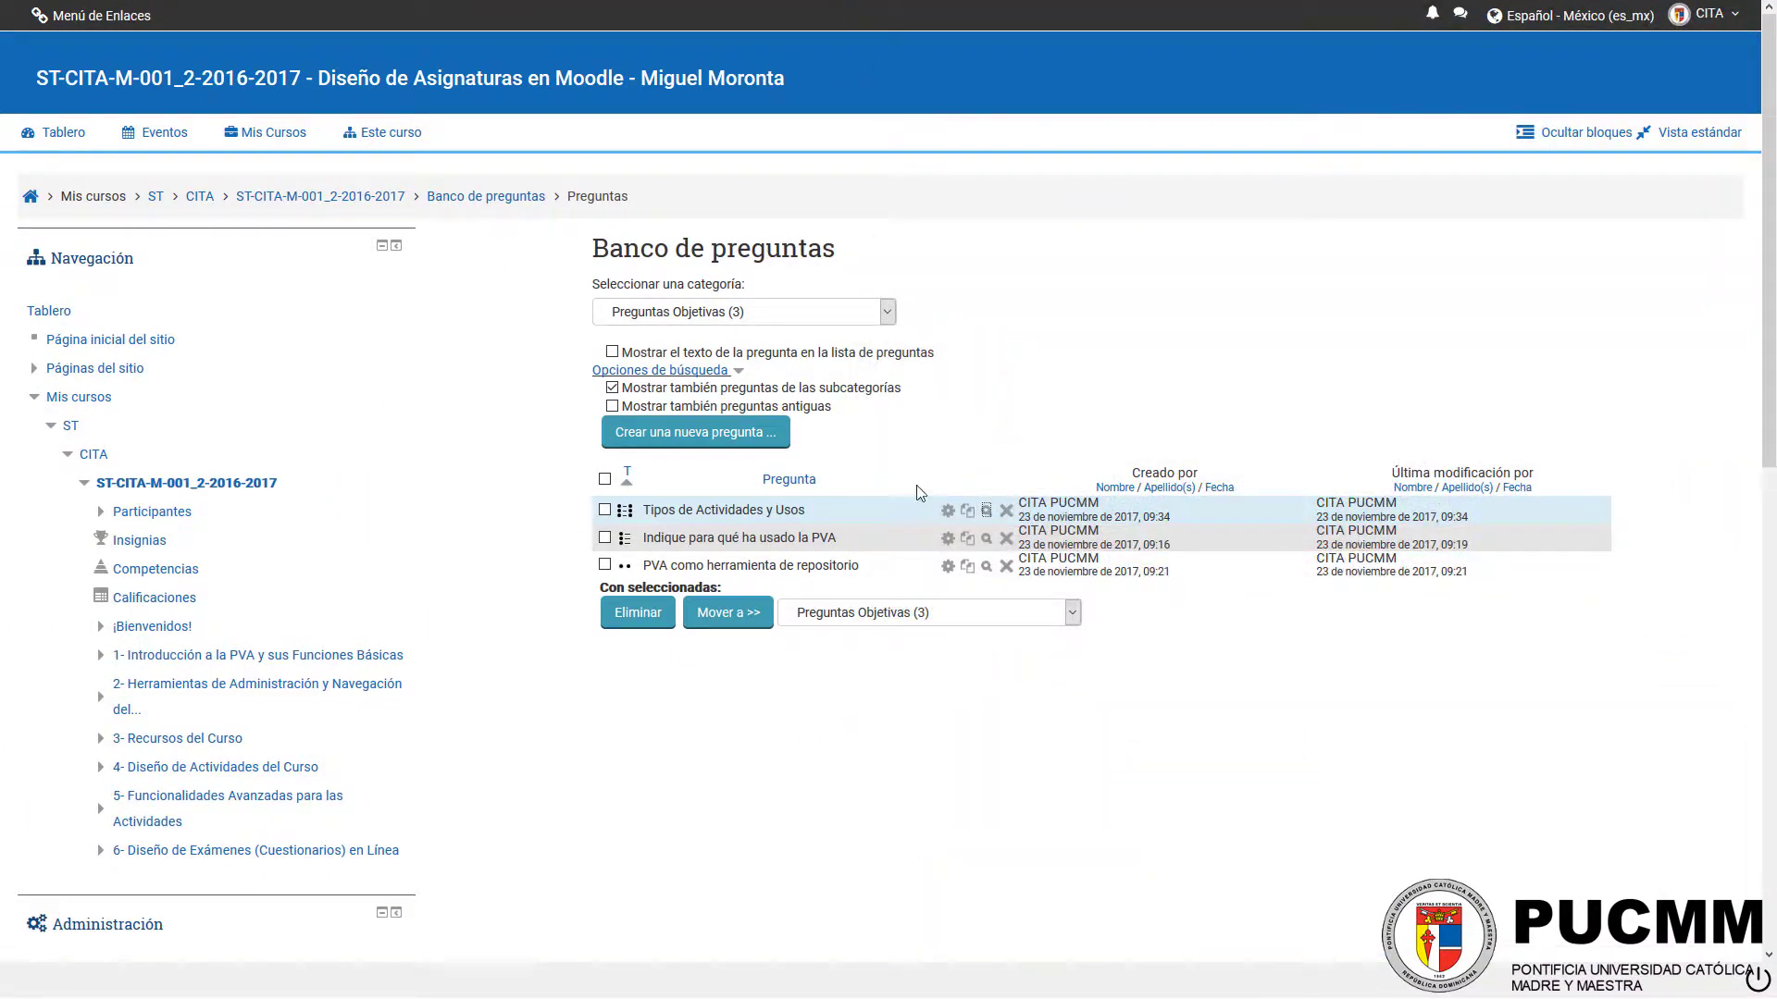
# Step: Open the category editing page of the course's question bank
pyautogui.click(764, 314)
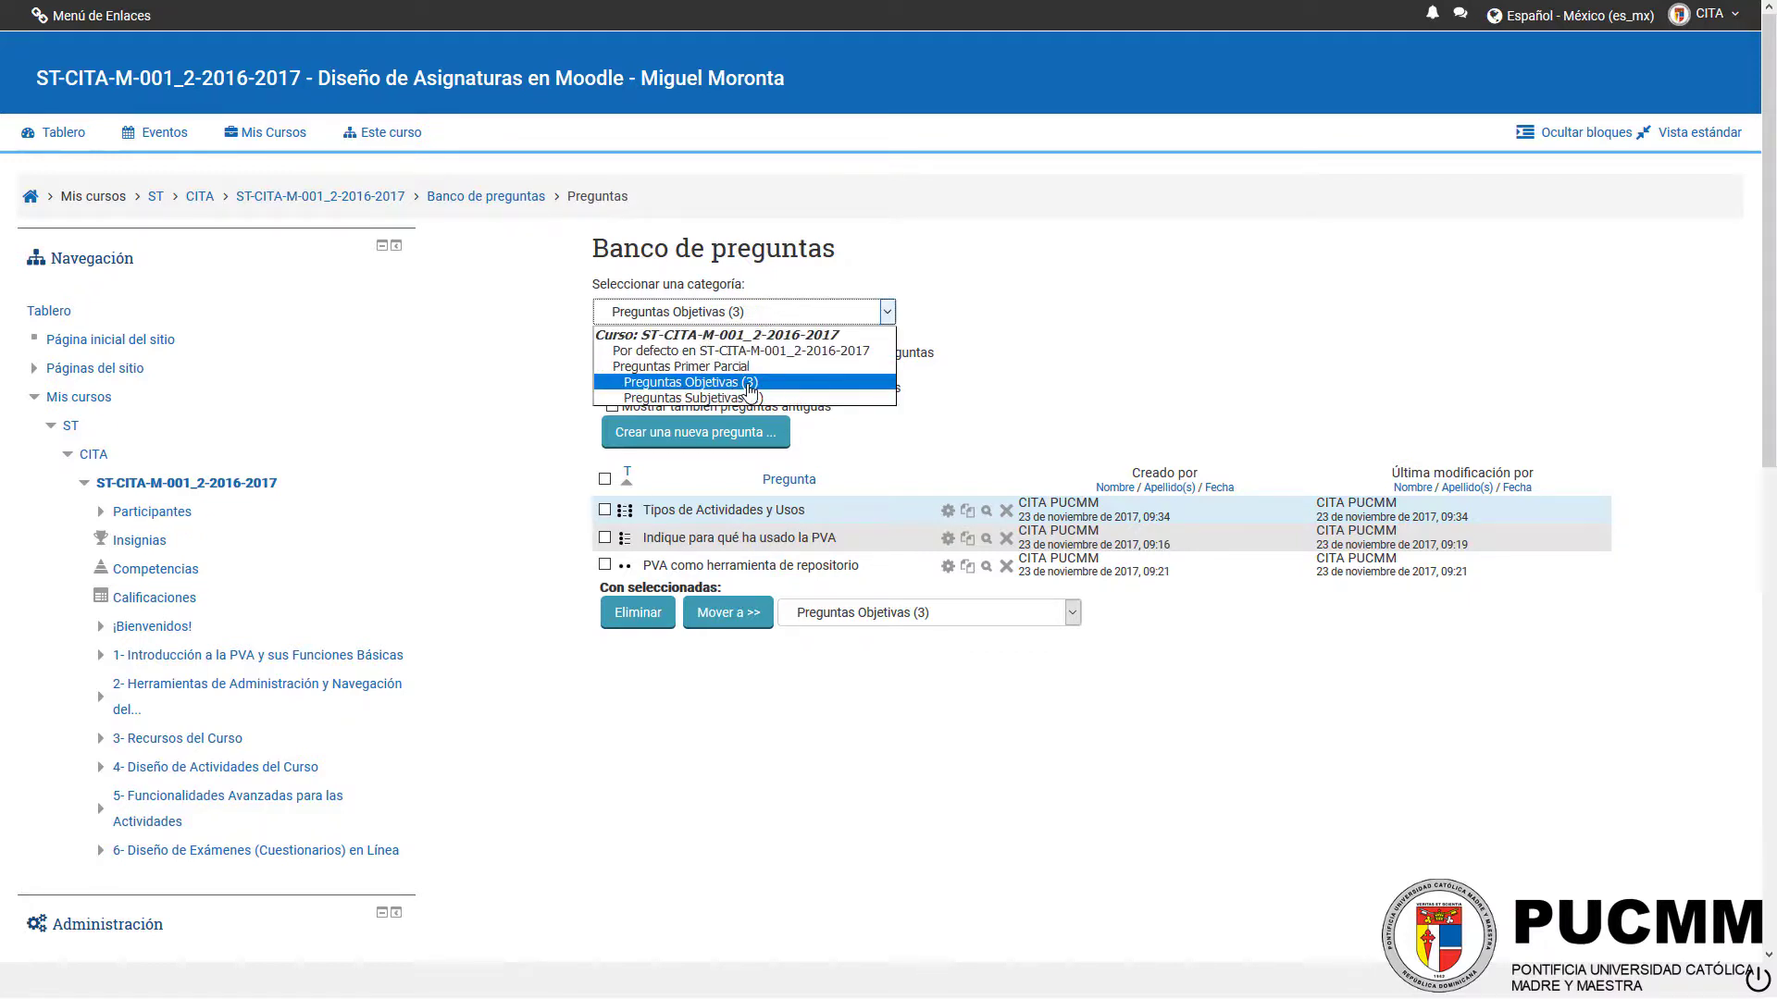
pyautogui.click(780, 281)
pyautogui.scroll(-9, 647, 472)
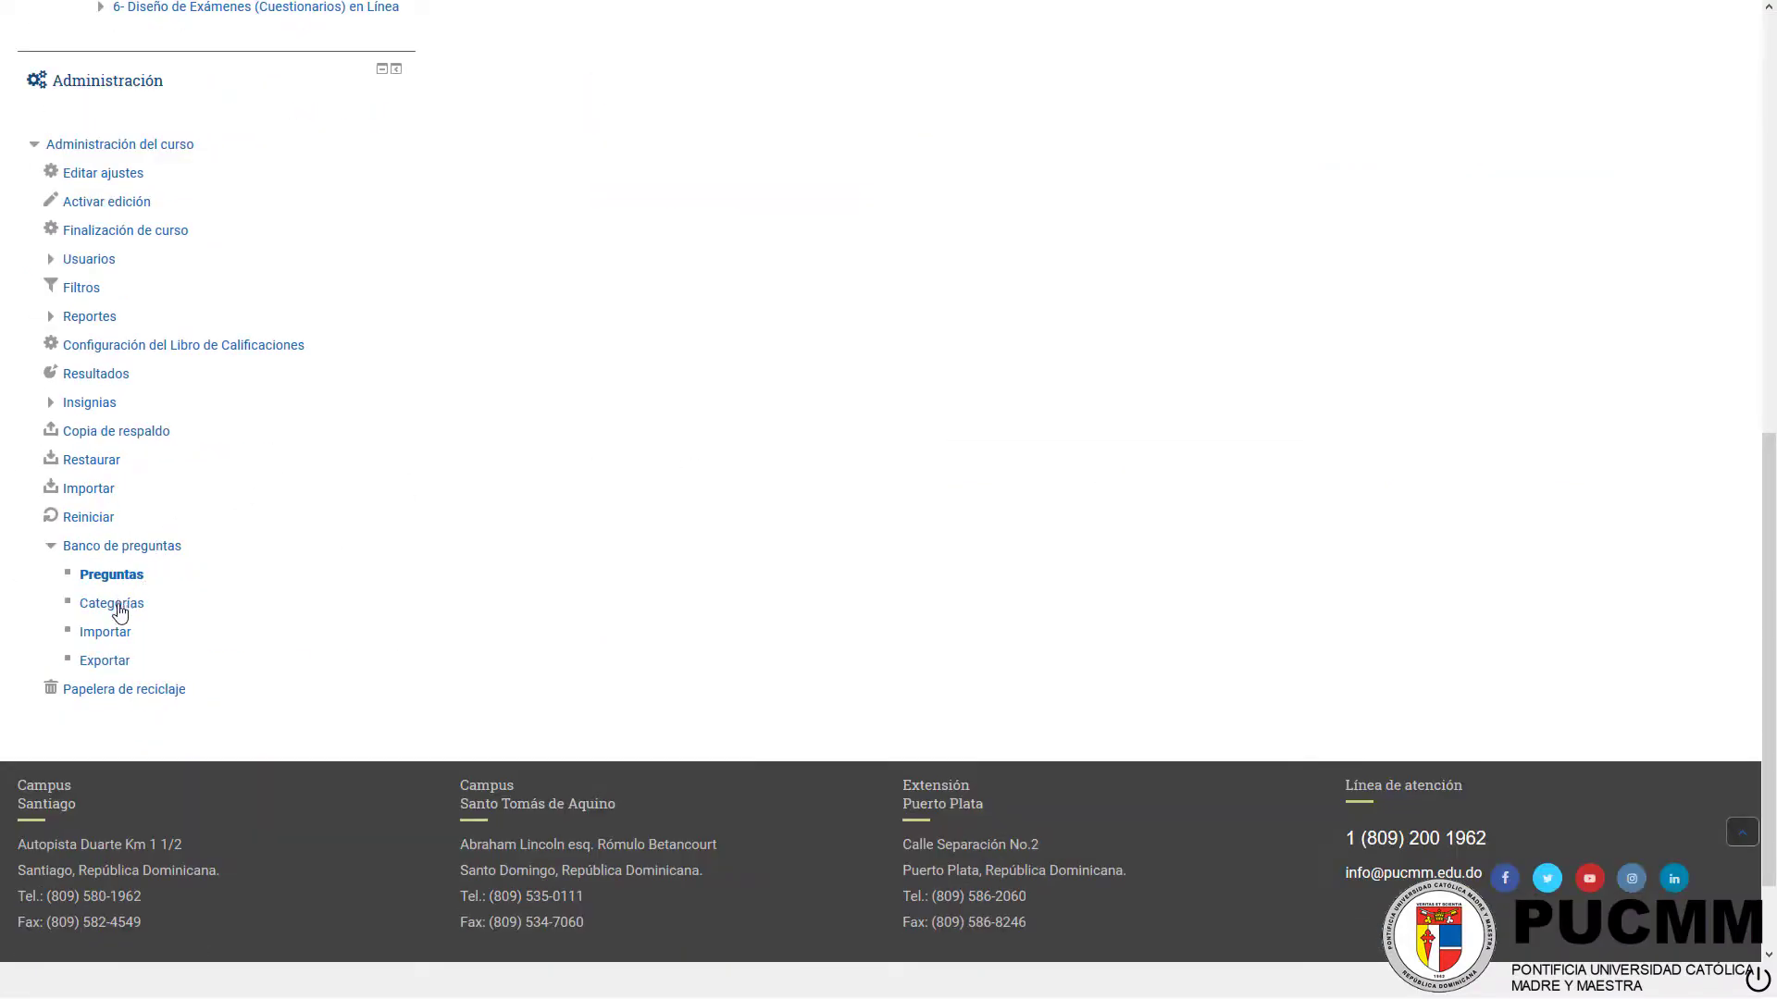
pyautogui.click(117, 606)
pyautogui.scroll(-4, 580, 376)
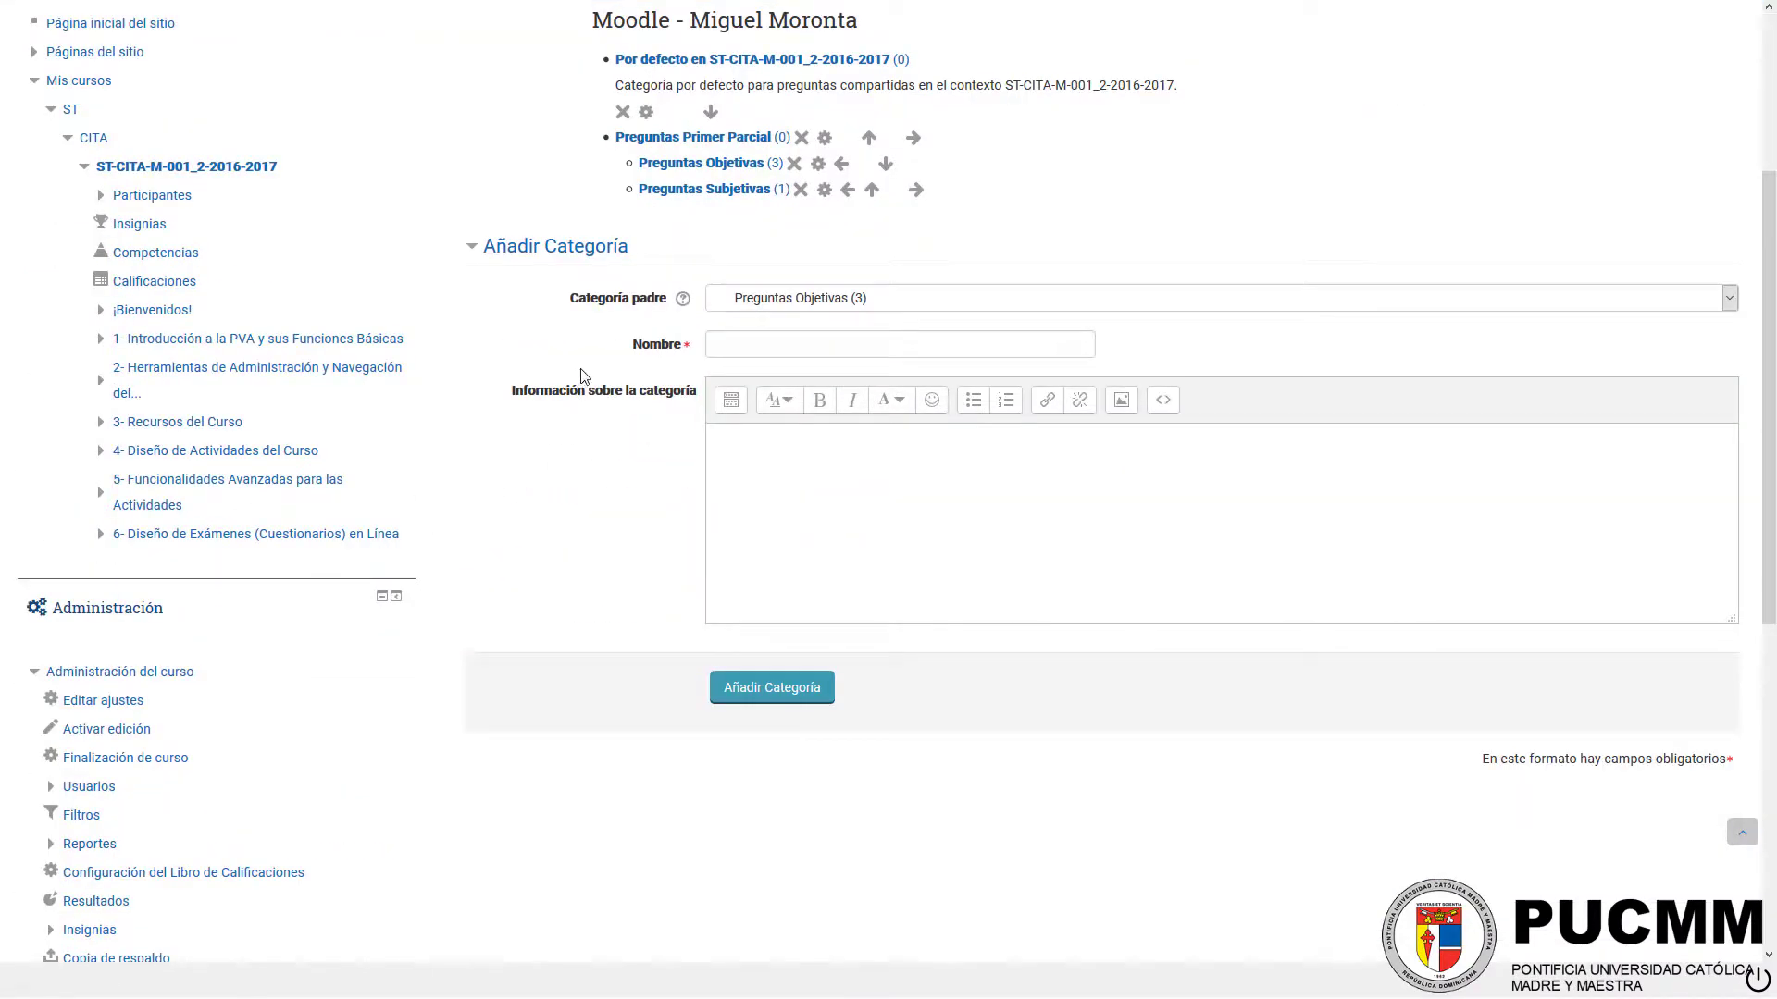
# Step: Add a question category named "Preguntas Cortas y Aleatorias" under the parent category Preguntas Objetivas
pyautogui.click(776, 305)
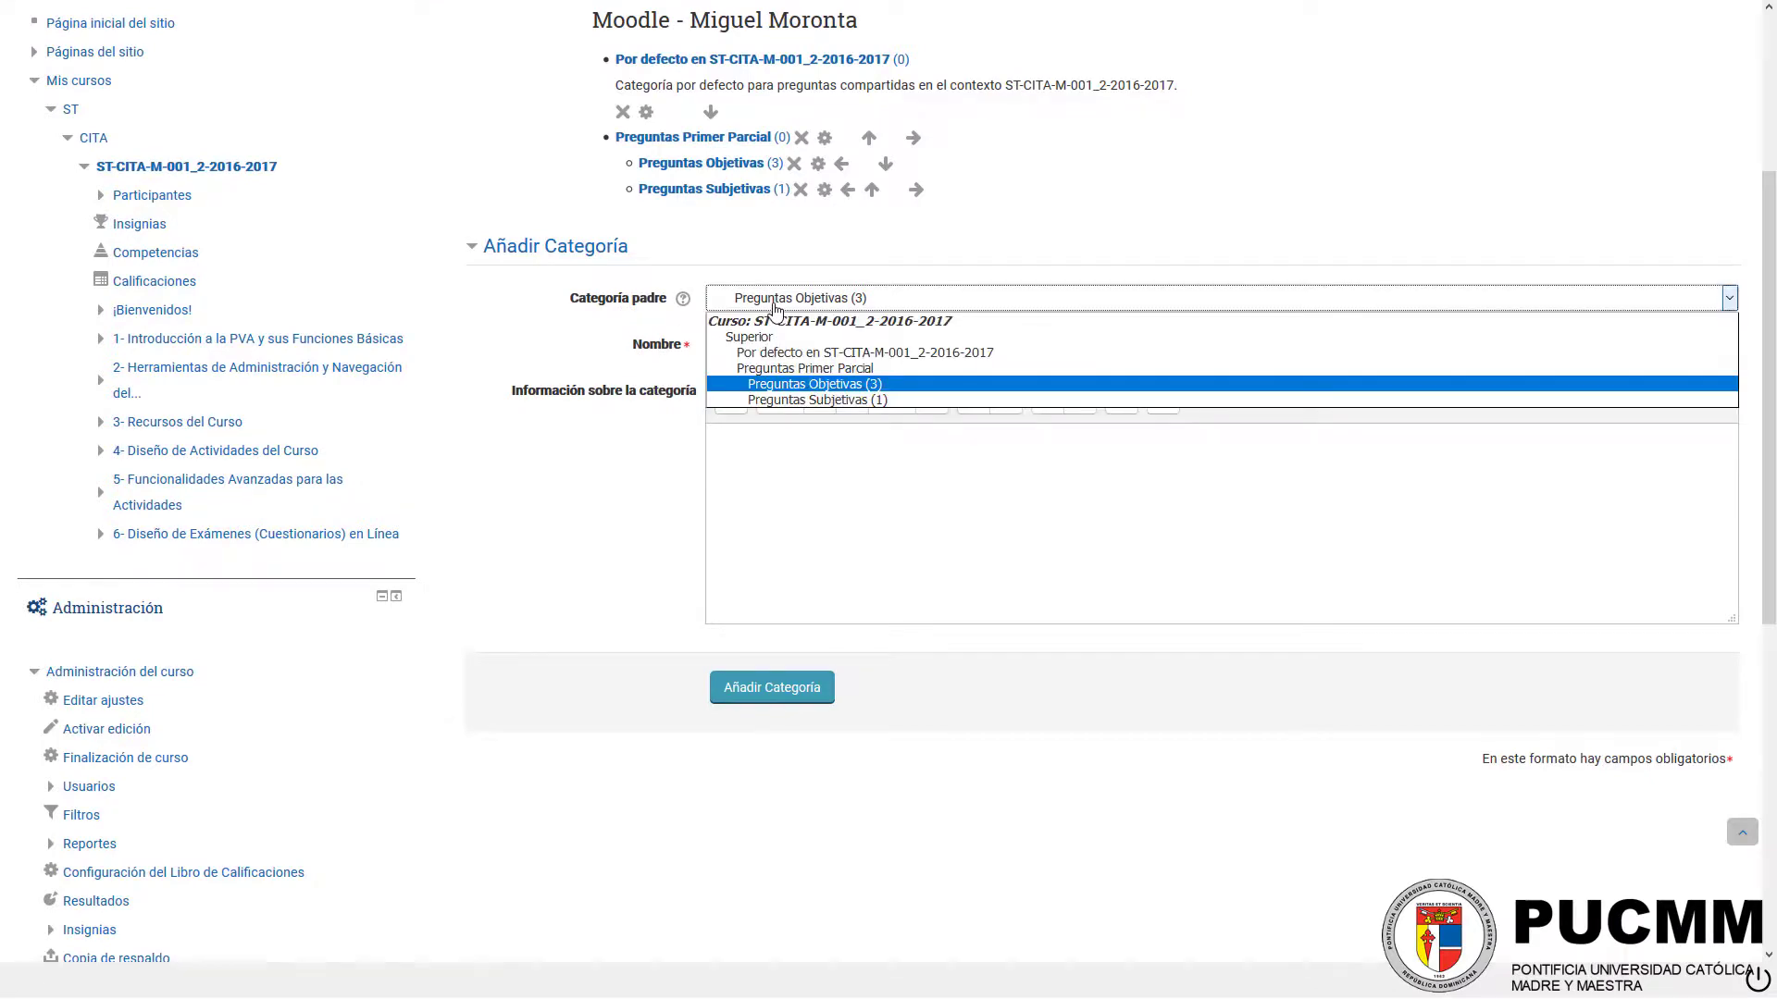
pyautogui.click(906, 395)
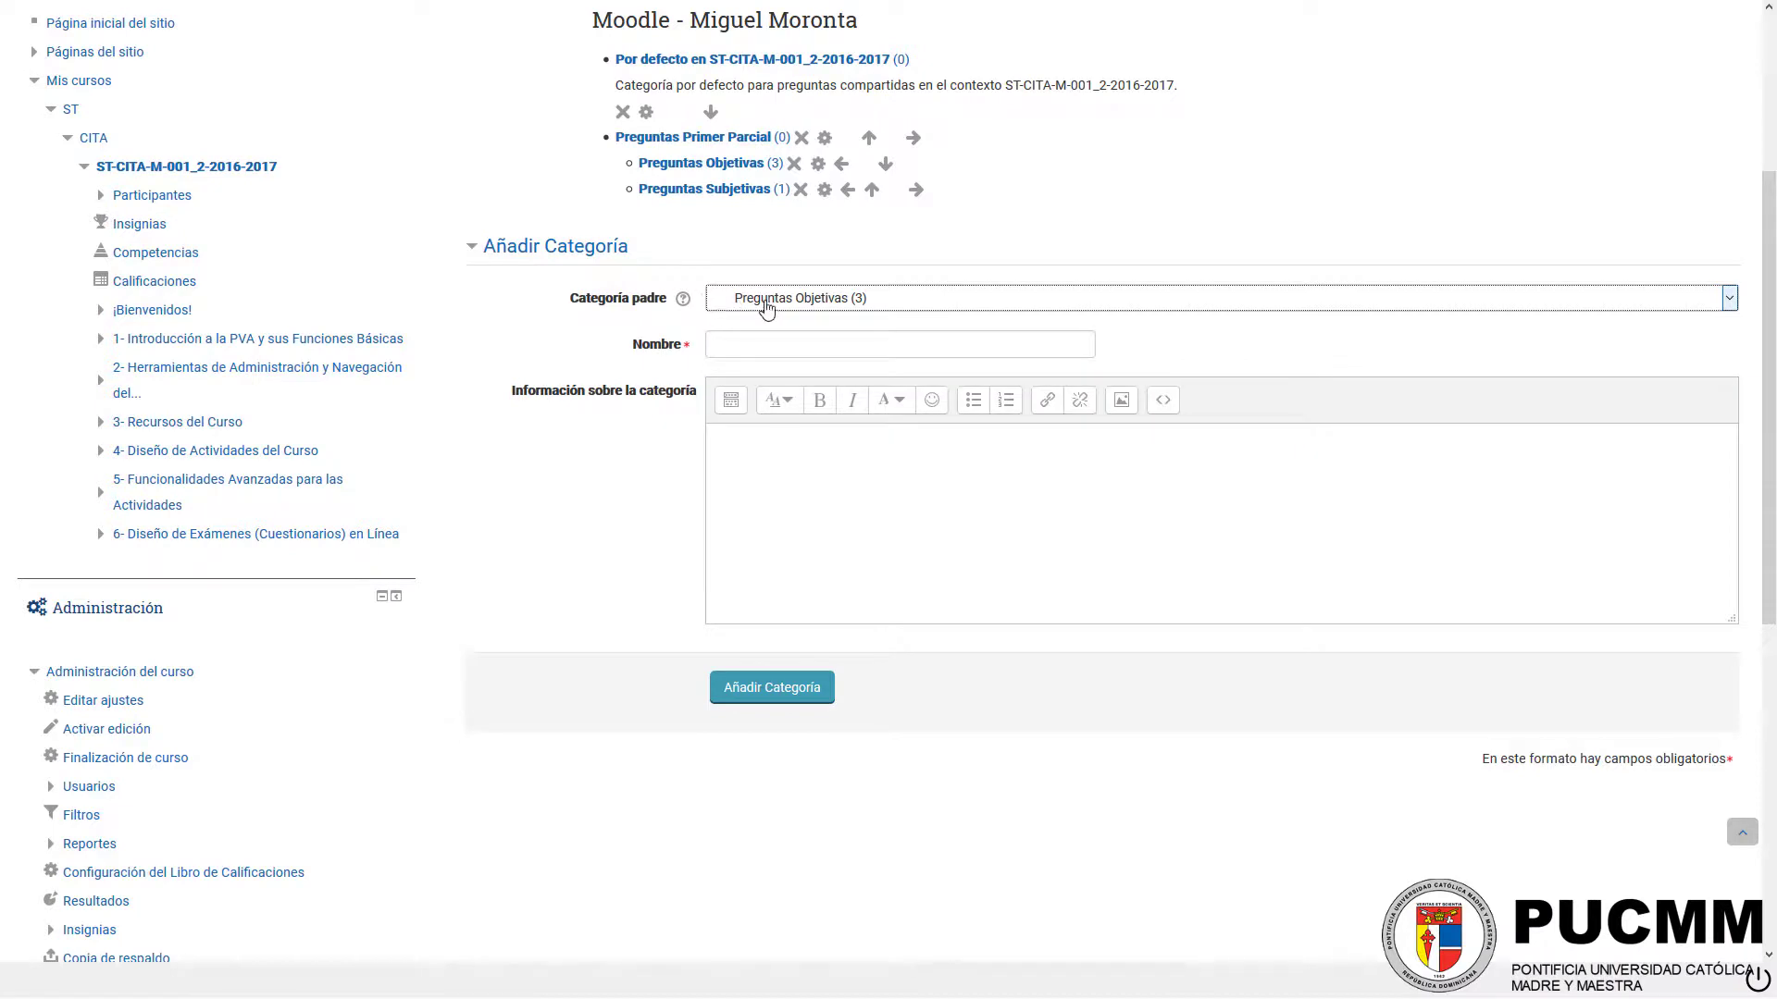
pyautogui.click(844, 308)
pyautogui.click(844, 308)
pyautogui.click(849, 352)
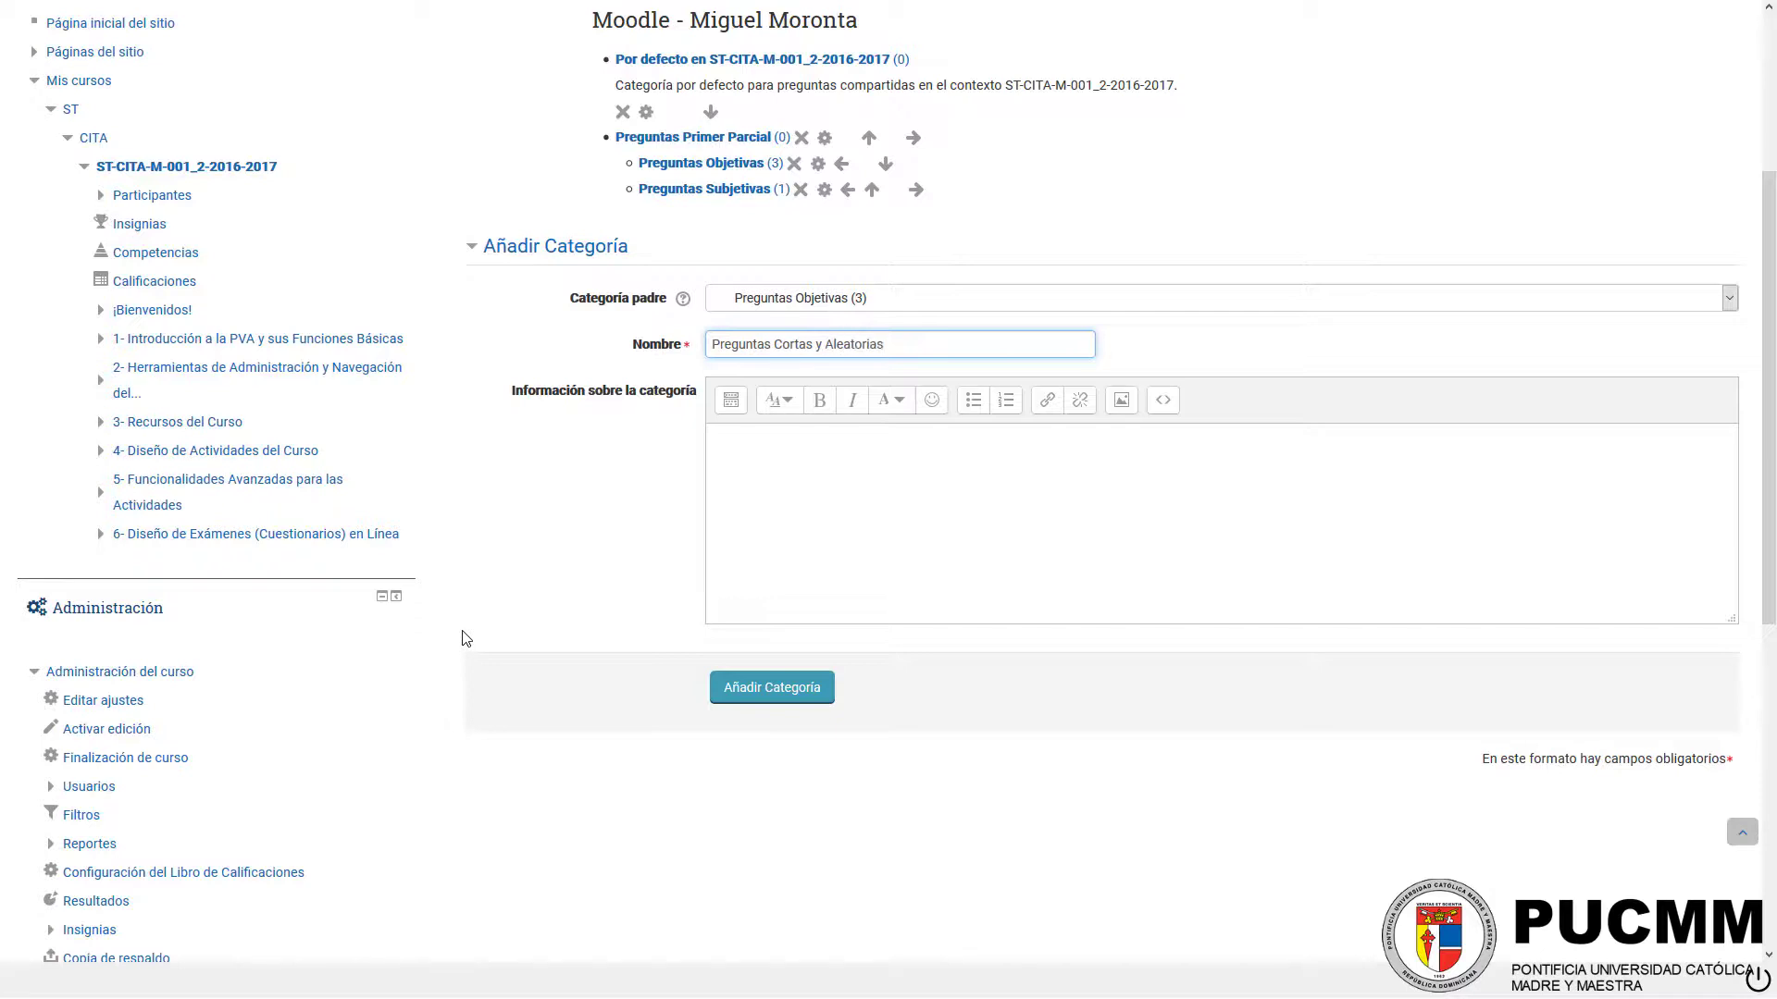
pyautogui.tripleClick(930, 344)
pyautogui.click(930, 344)
pyautogui.click(801, 699)
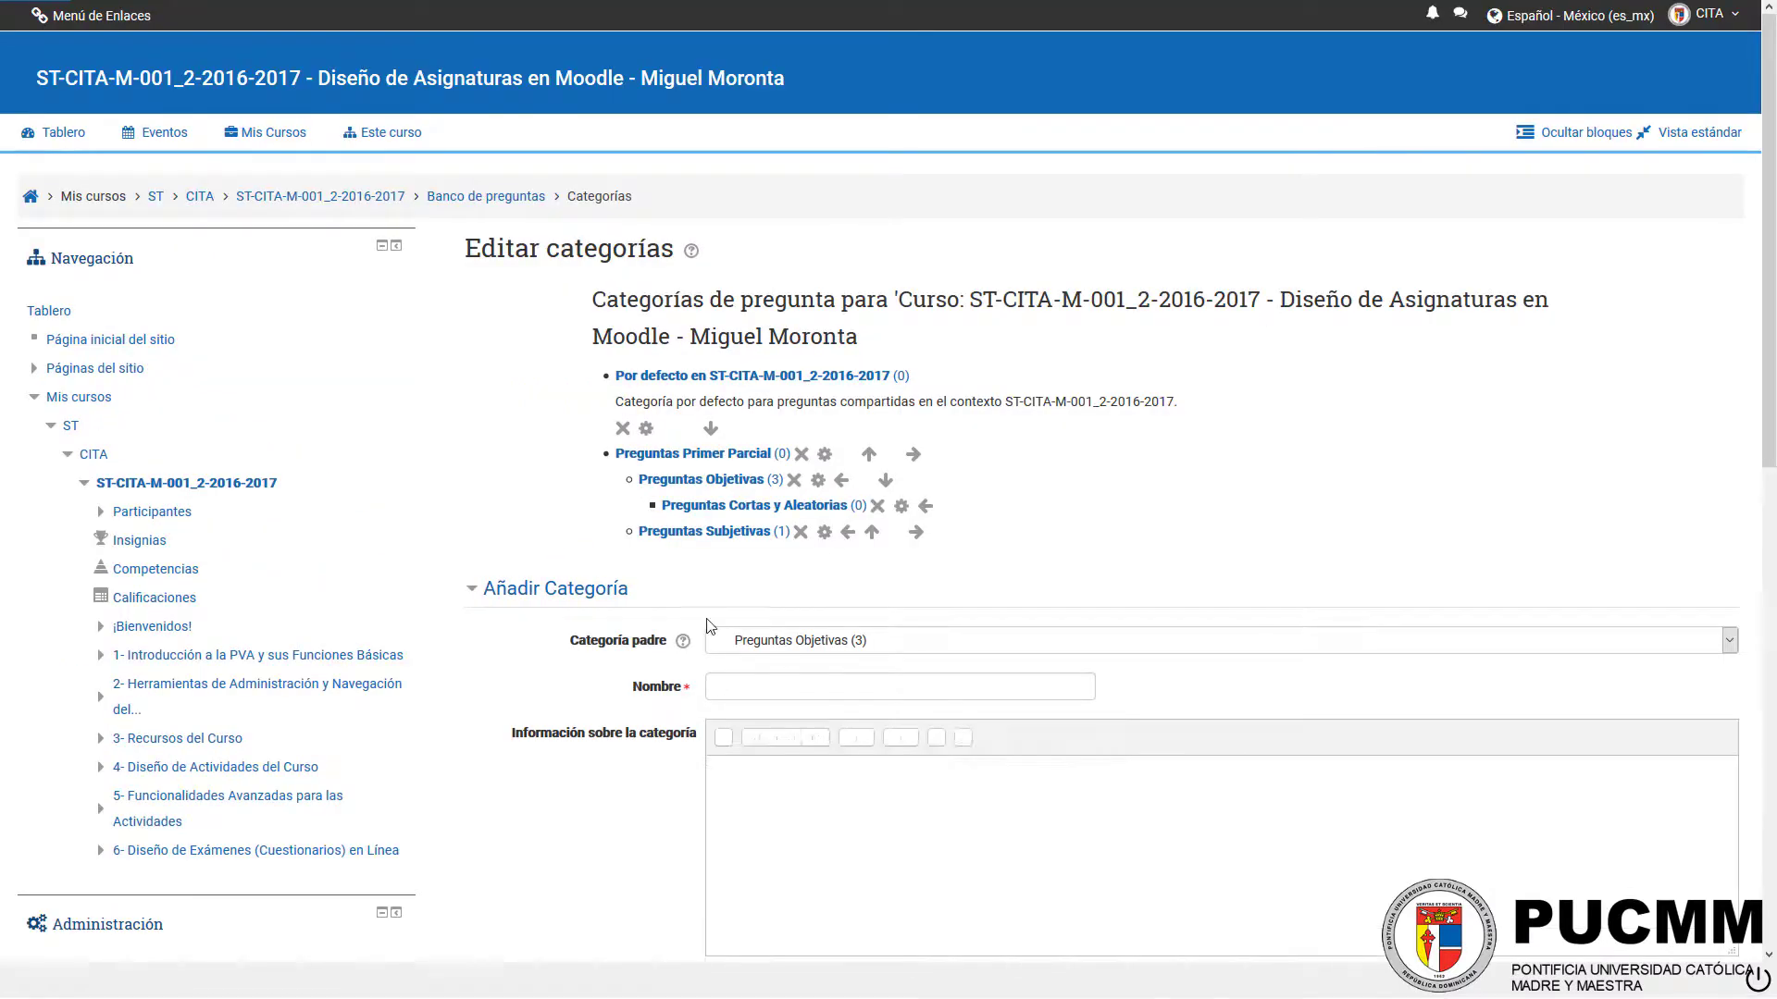
# Step: Open the Preguntas Cortas y Aleatorias category and start a new question of the type Respuesta corta
pyautogui.click(859, 509)
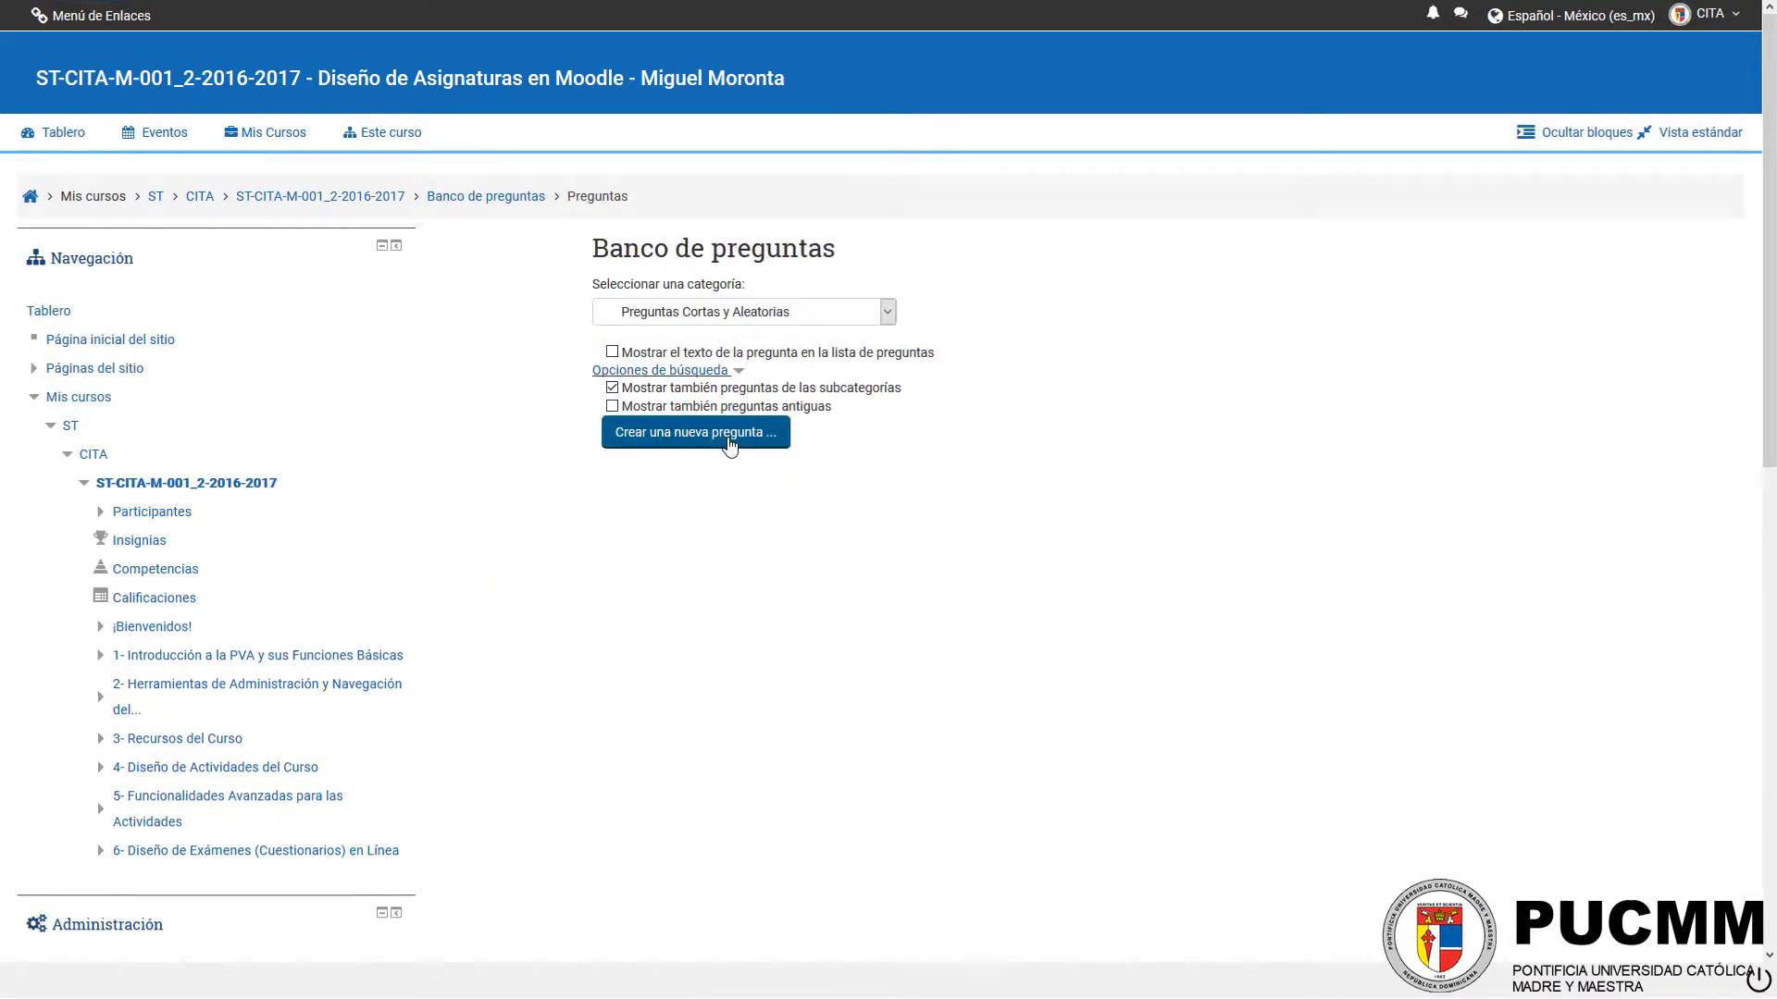
pyautogui.click(729, 444)
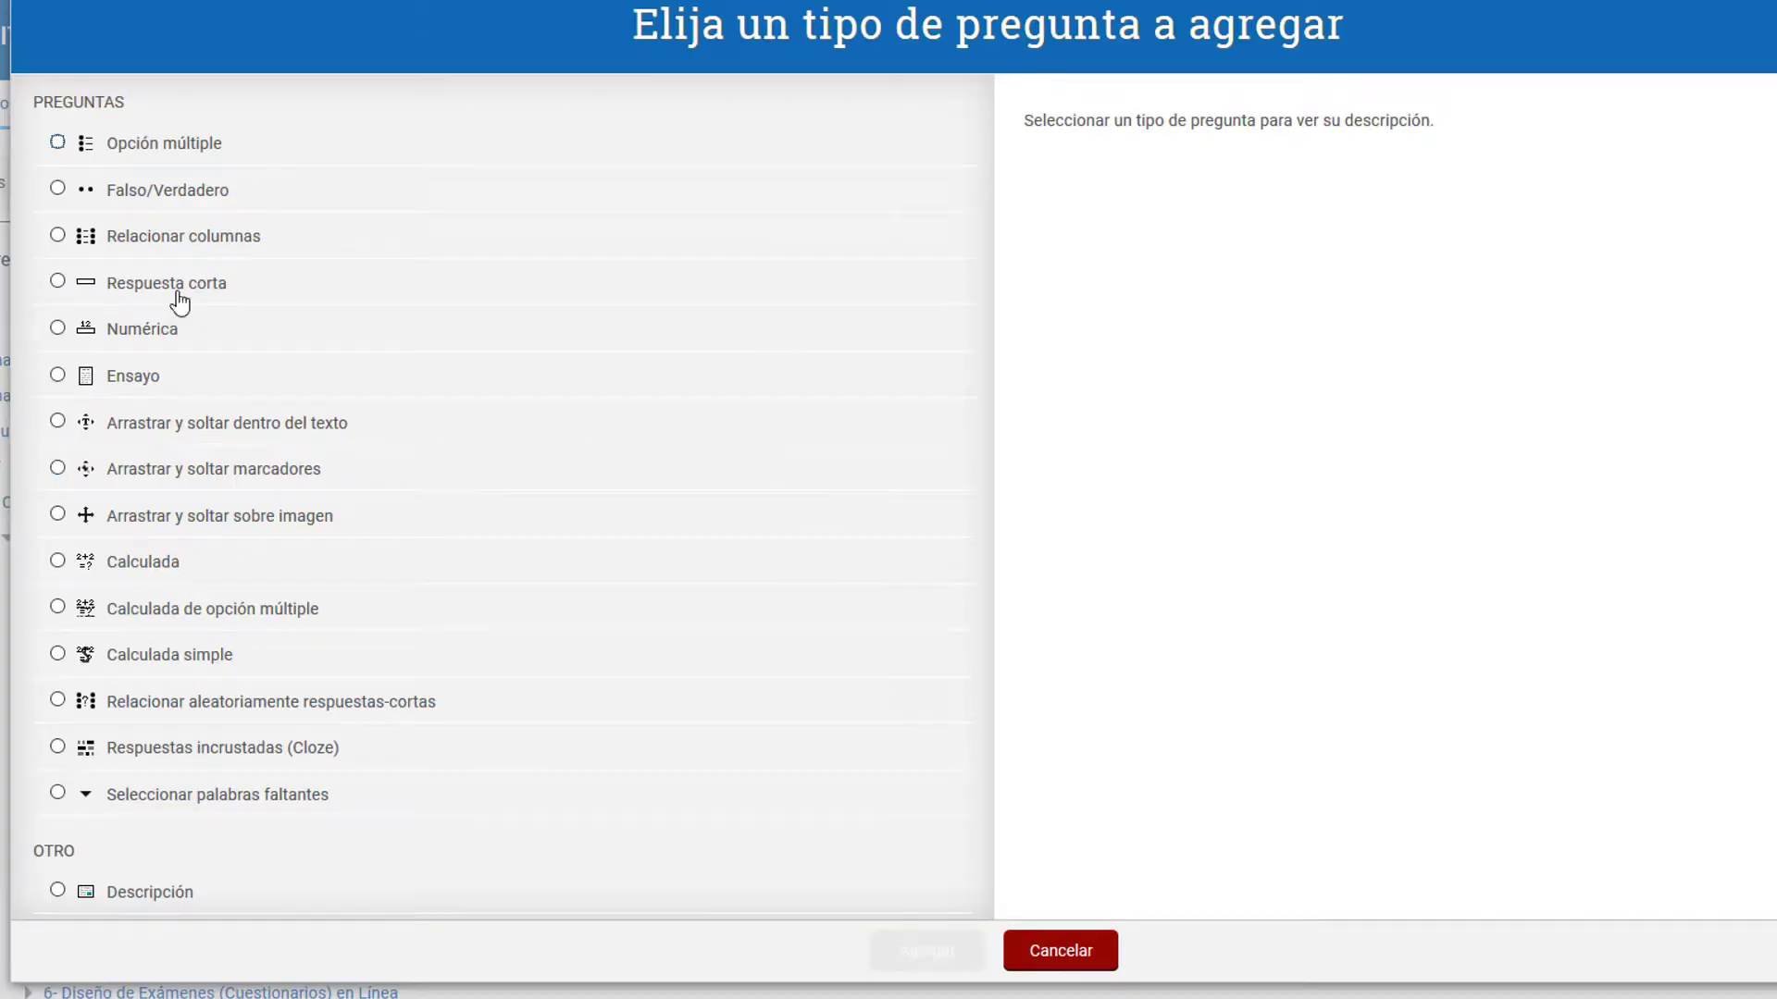
pyautogui.click(146, 286)
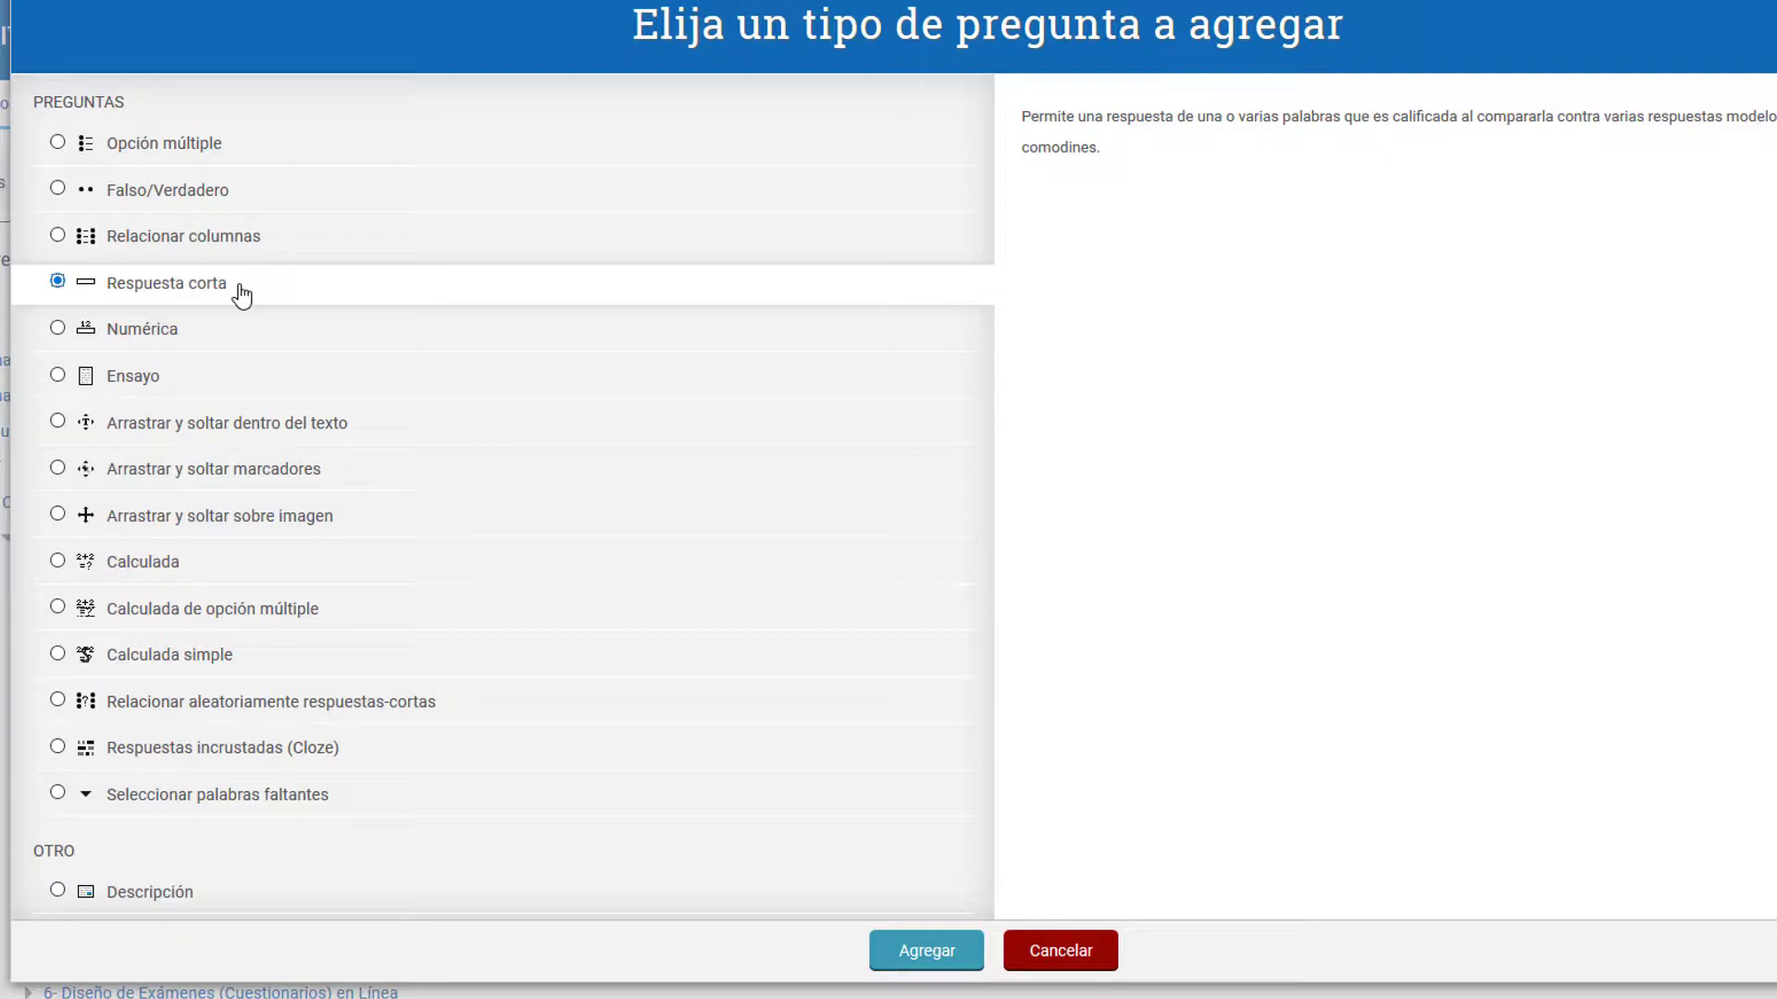
pyautogui.doubleClick(239, 294)
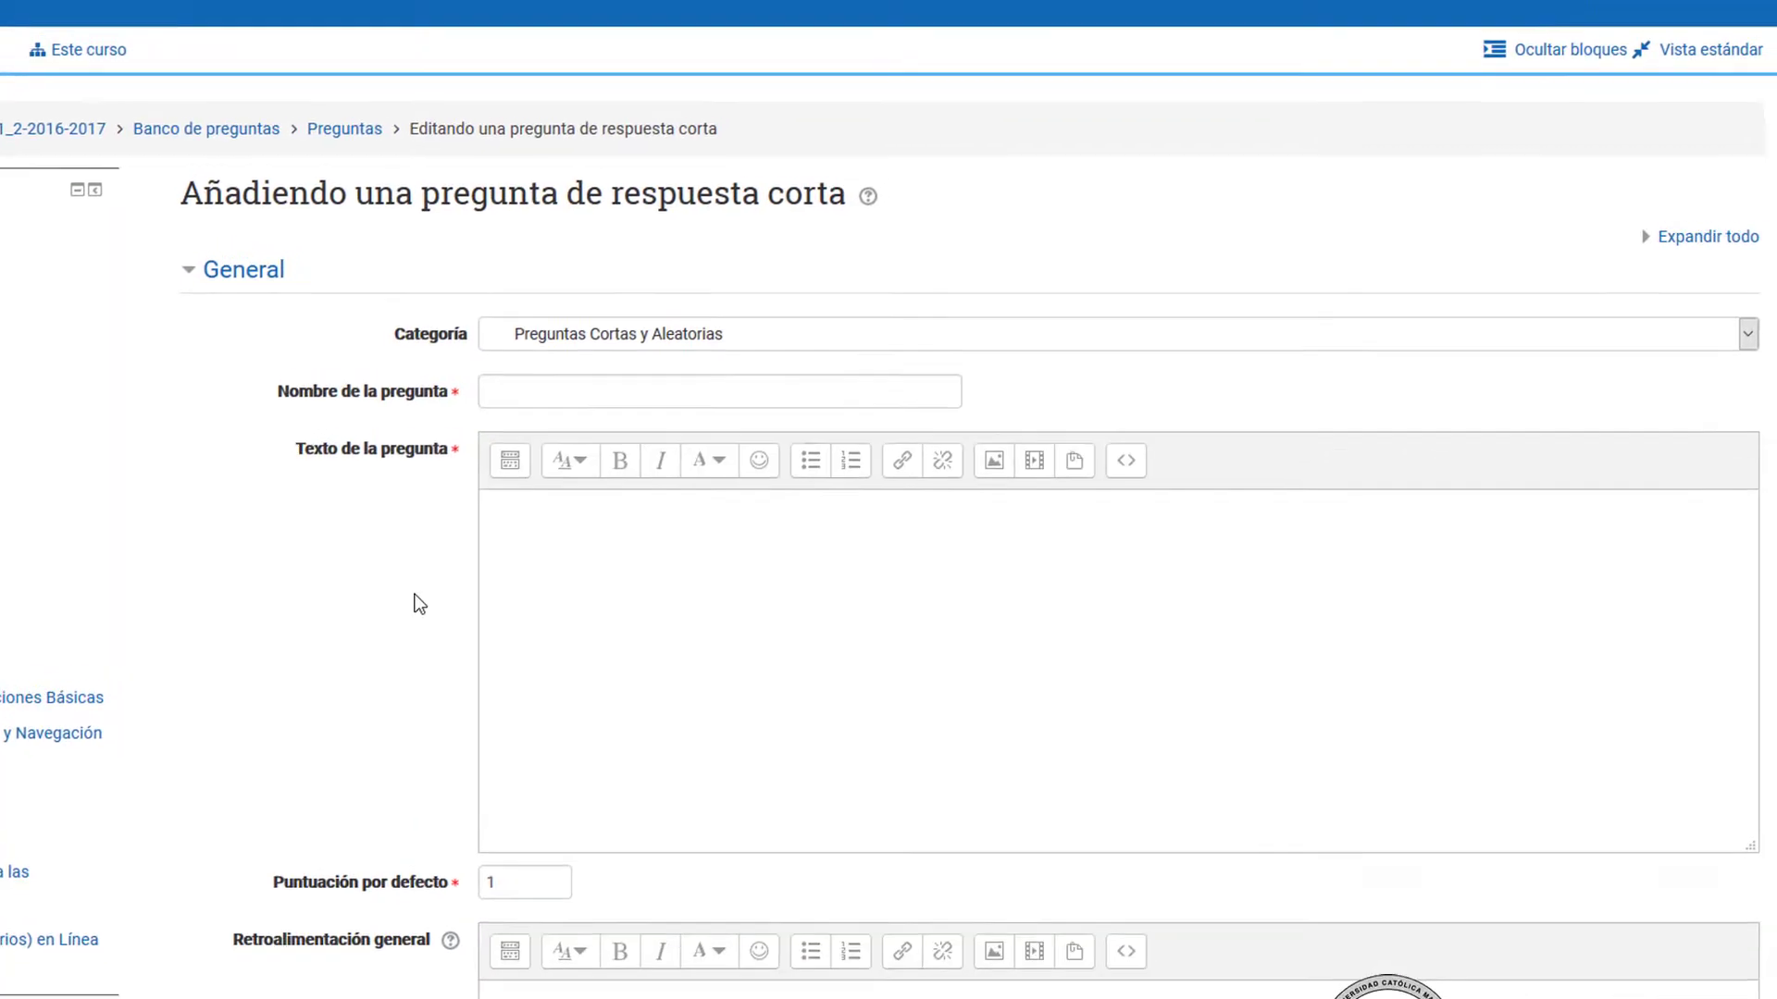
# Step: Name the question "Tipo de Recurso - URL" with the text "Es un tipo de recurso que permite enlazar a una página externa, independiente de la PVA."
pyautogui.click(524, 422)
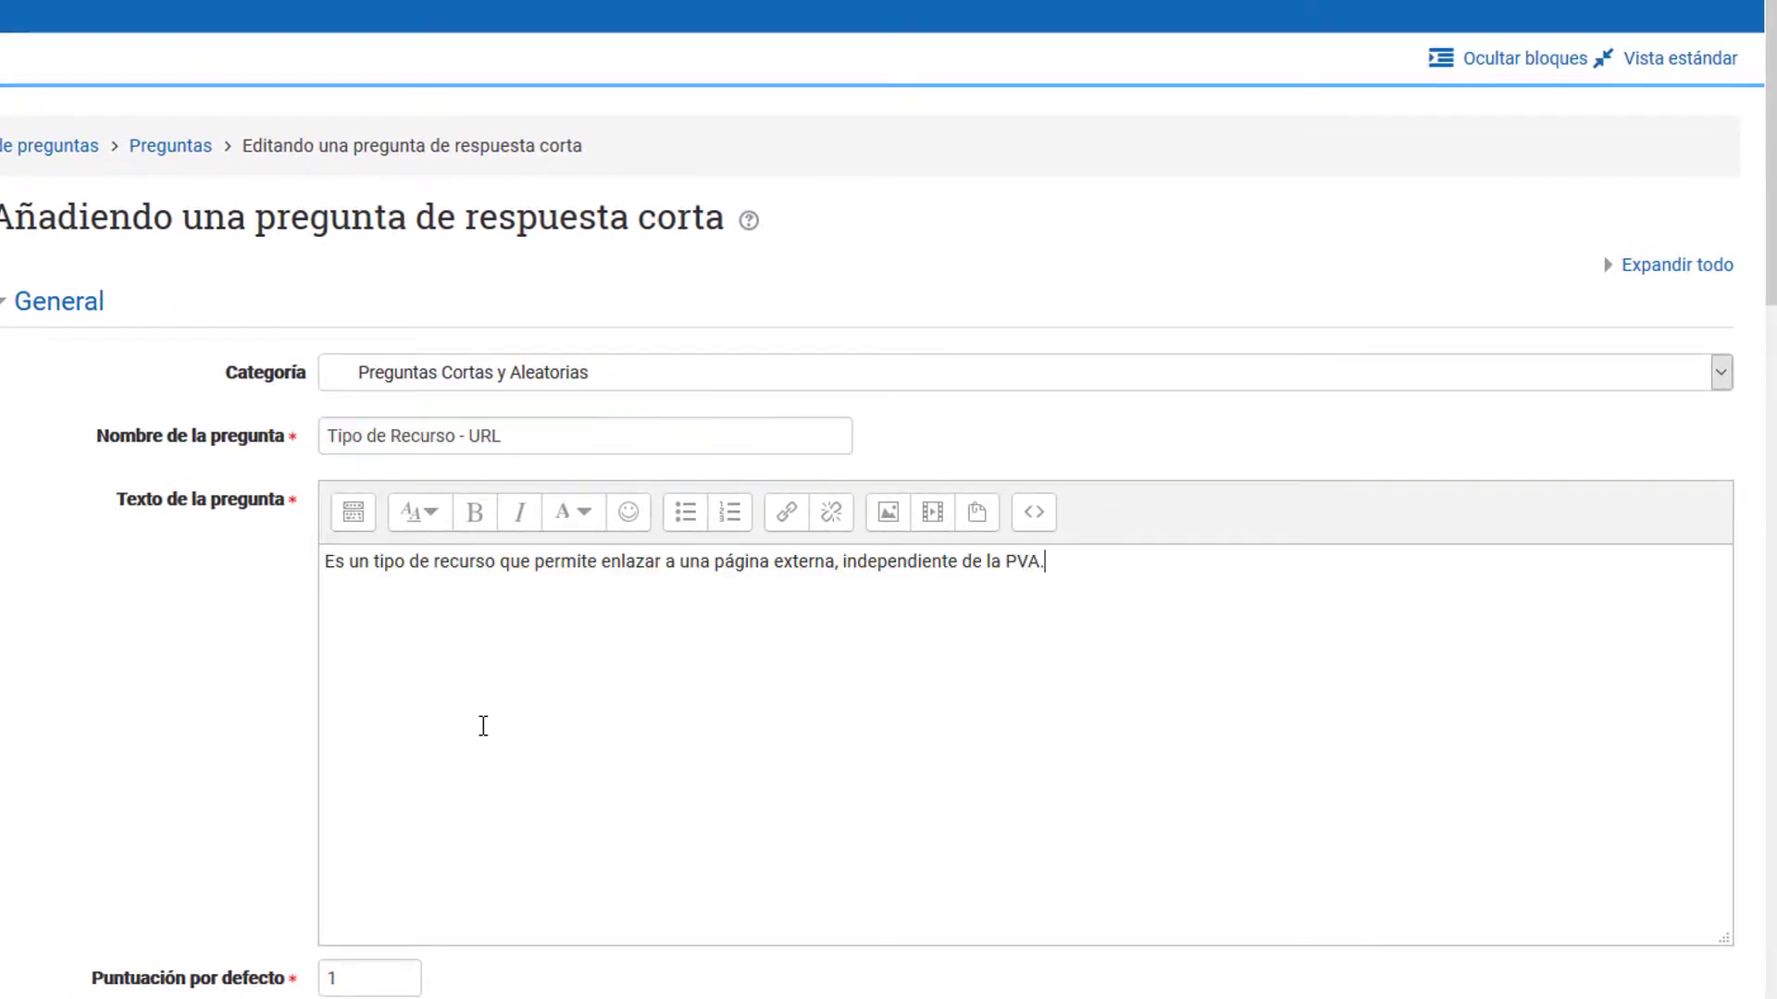
# Step: Enter "URL" as Respuesta 1 of the short-answer question
pyautogui.scroll(-5, 467, 732)
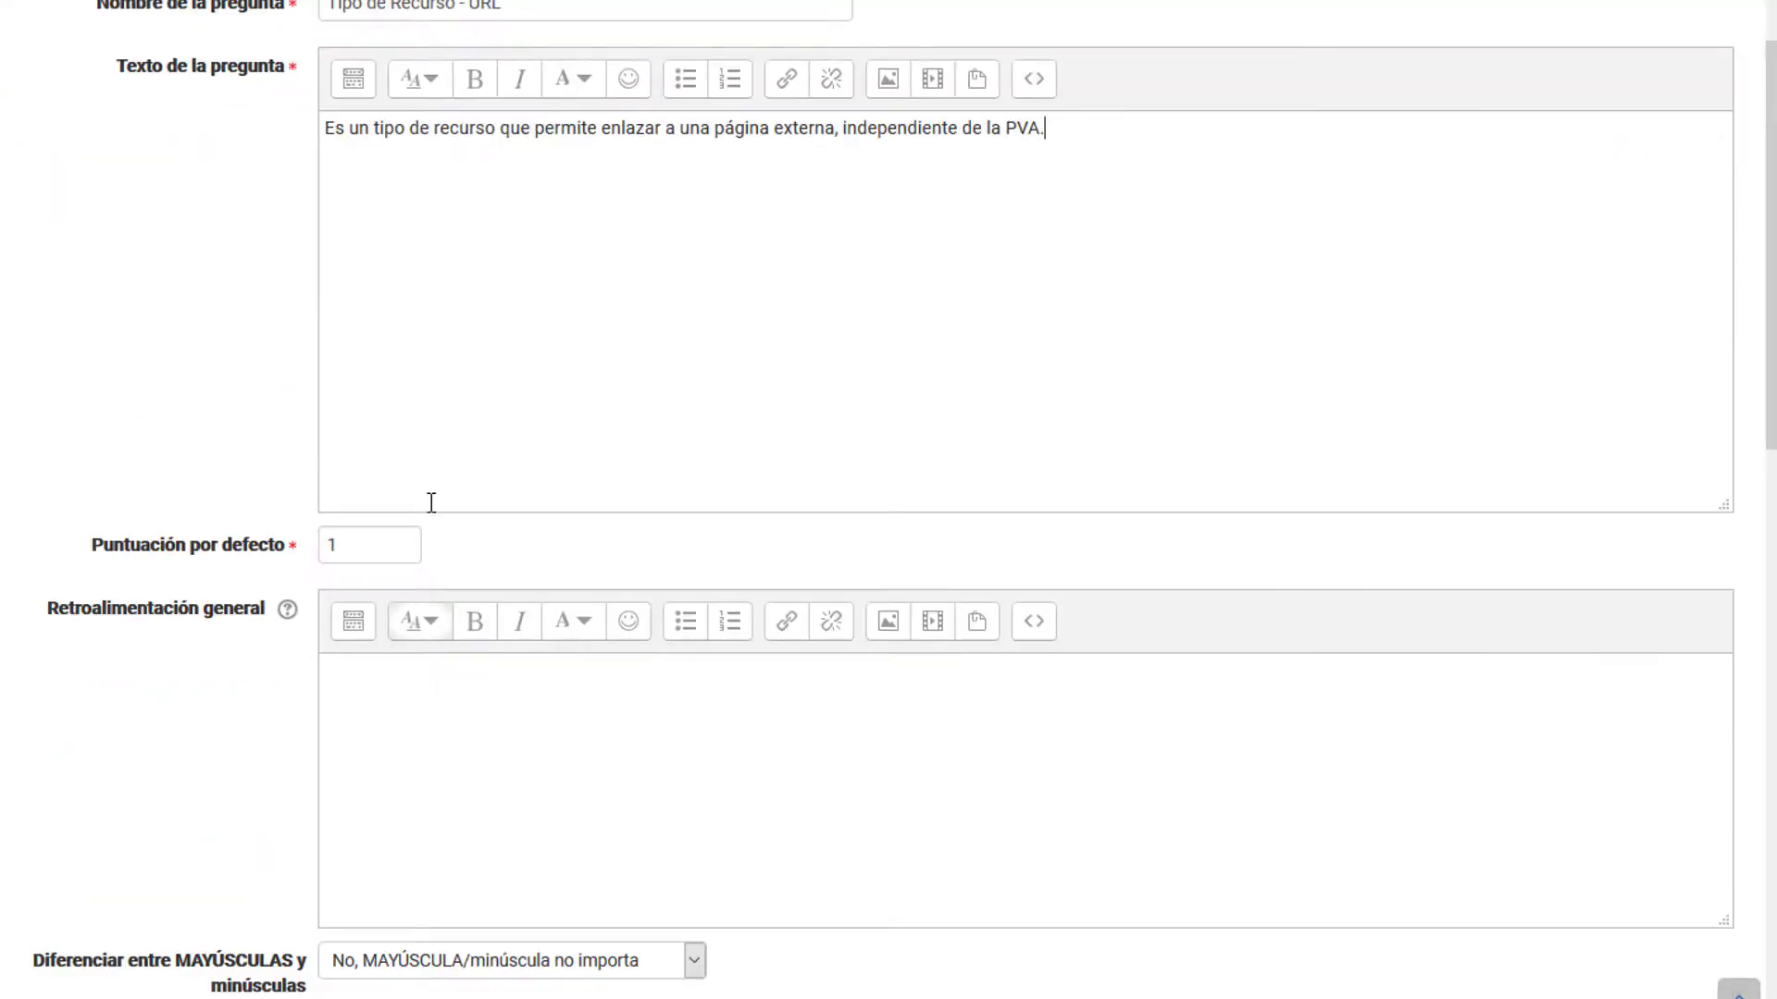
pyautogui.moveTo(1142, 138); pyautogui.dragTo(317, 156)
pyautogui.click(540, 160)
pyautogui.scroll(-8, 535, 198)
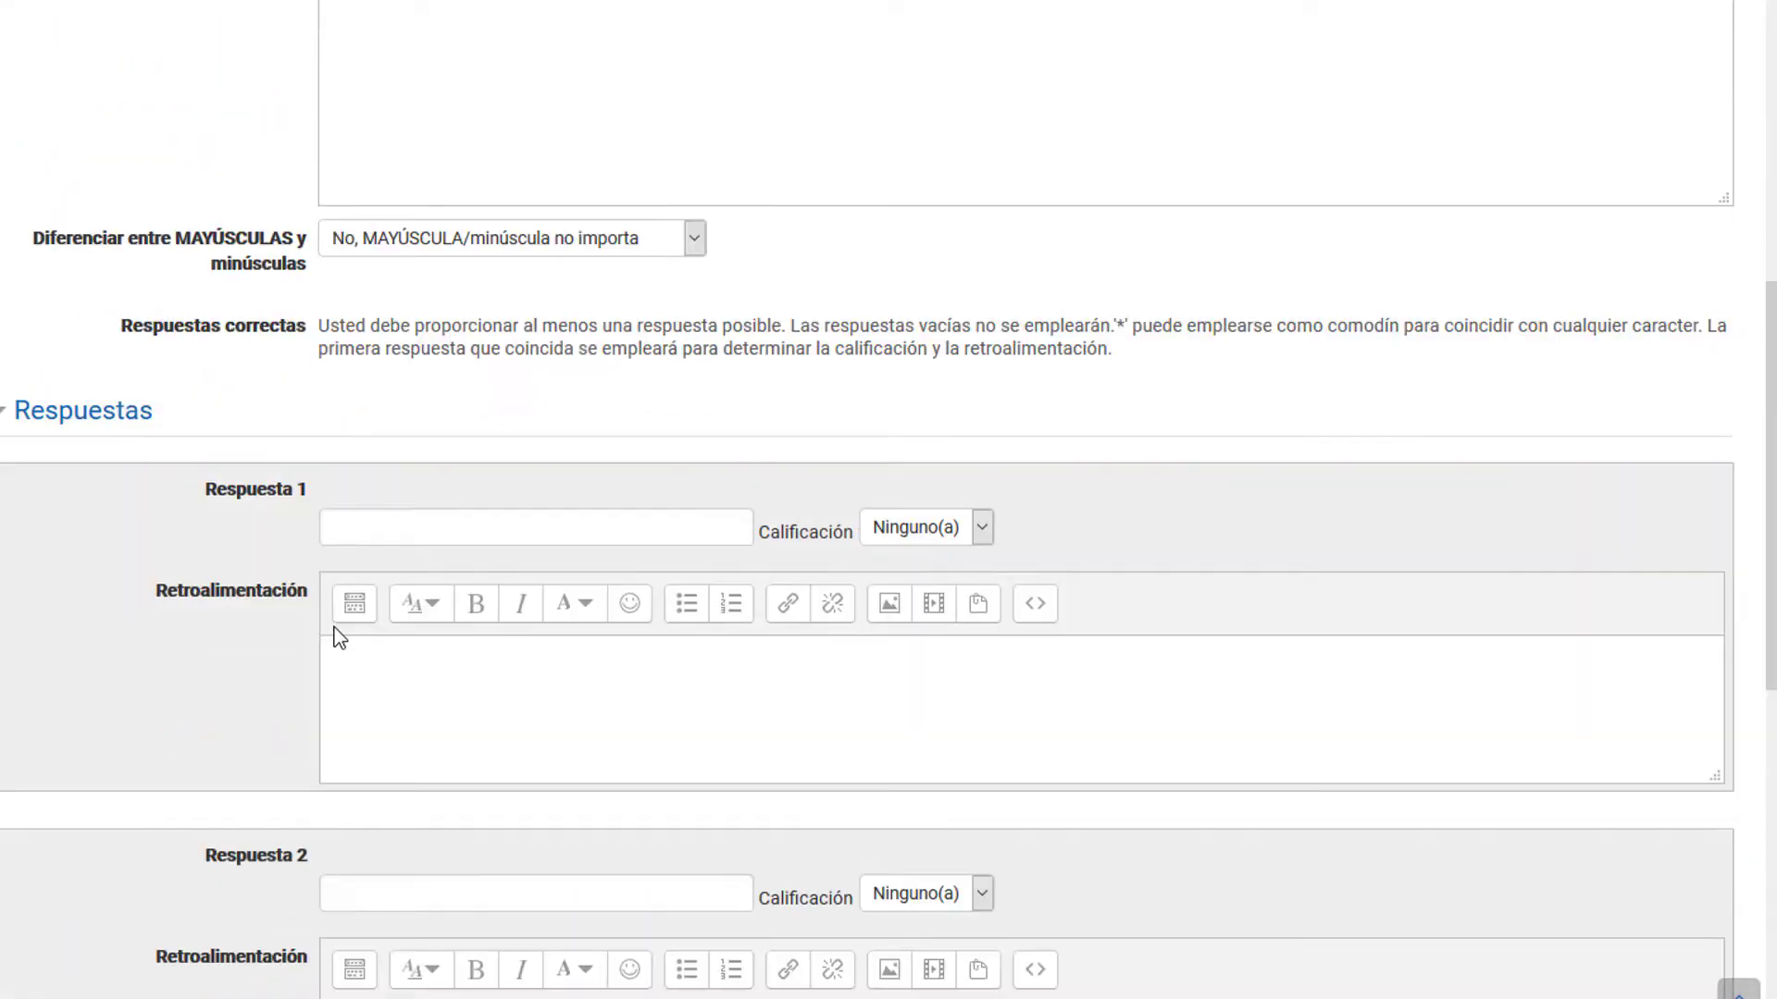
pyautogui.click(352, 527)
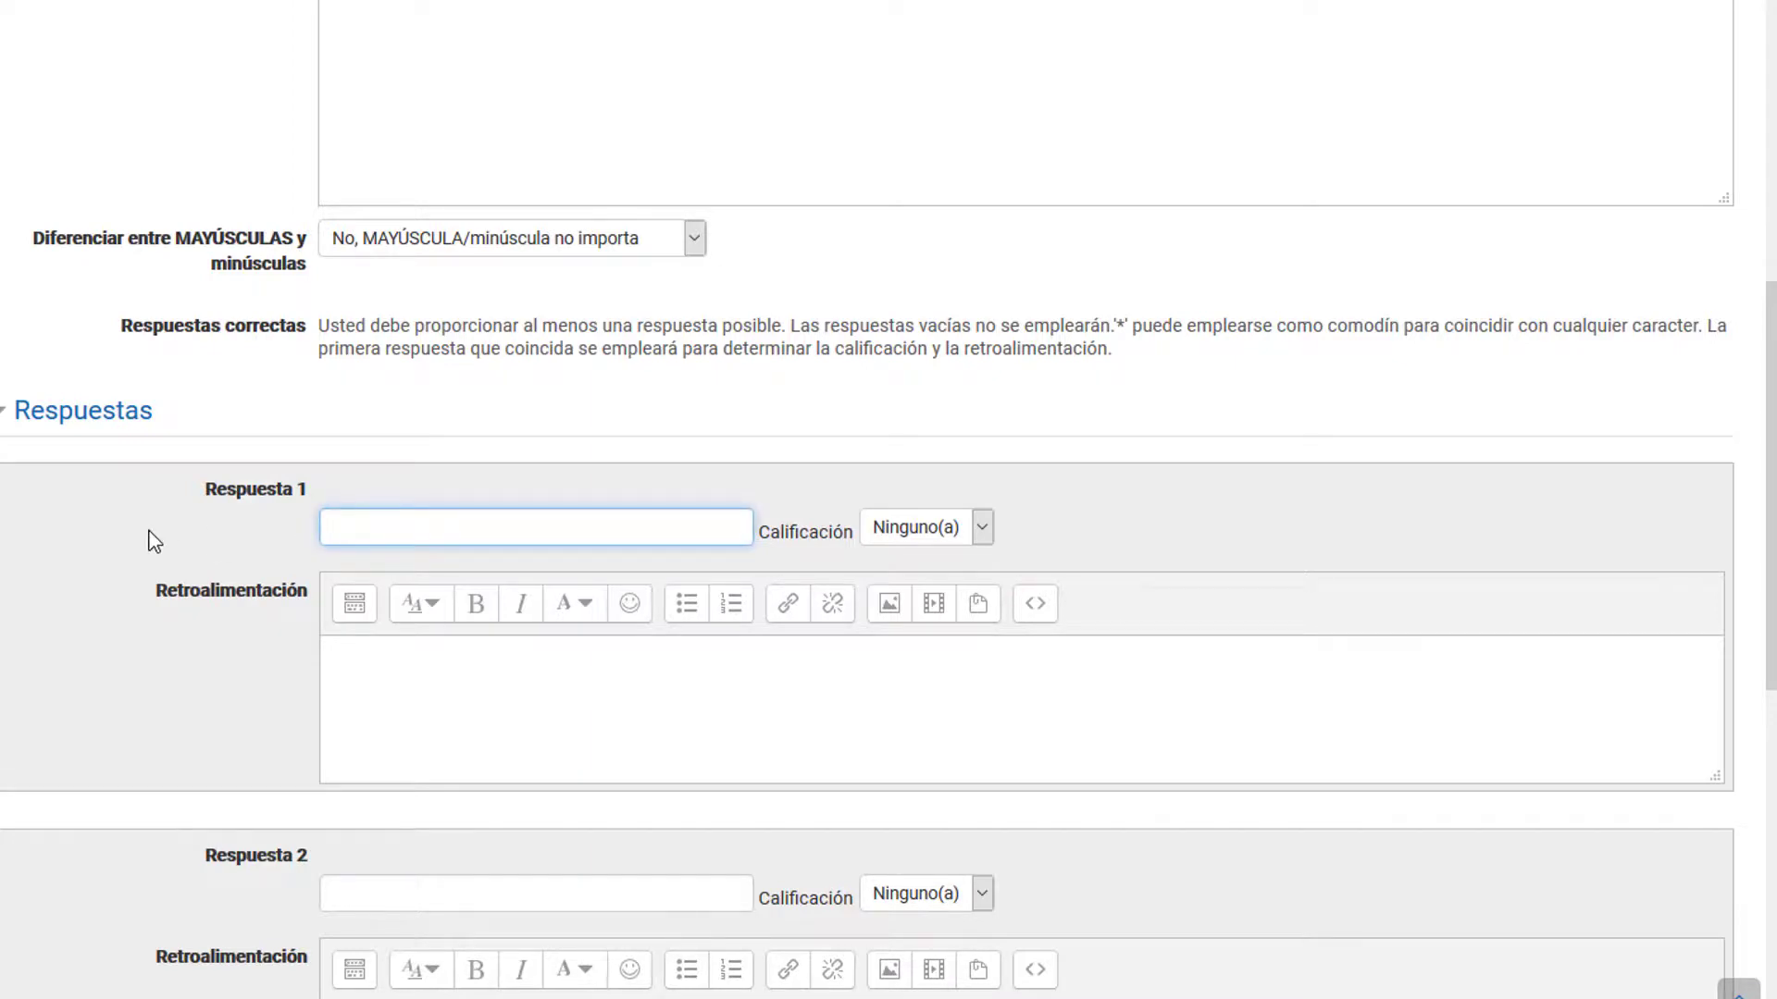
pyautogui.write('URL')
pyautogui.scroll(-15, 151, 547)
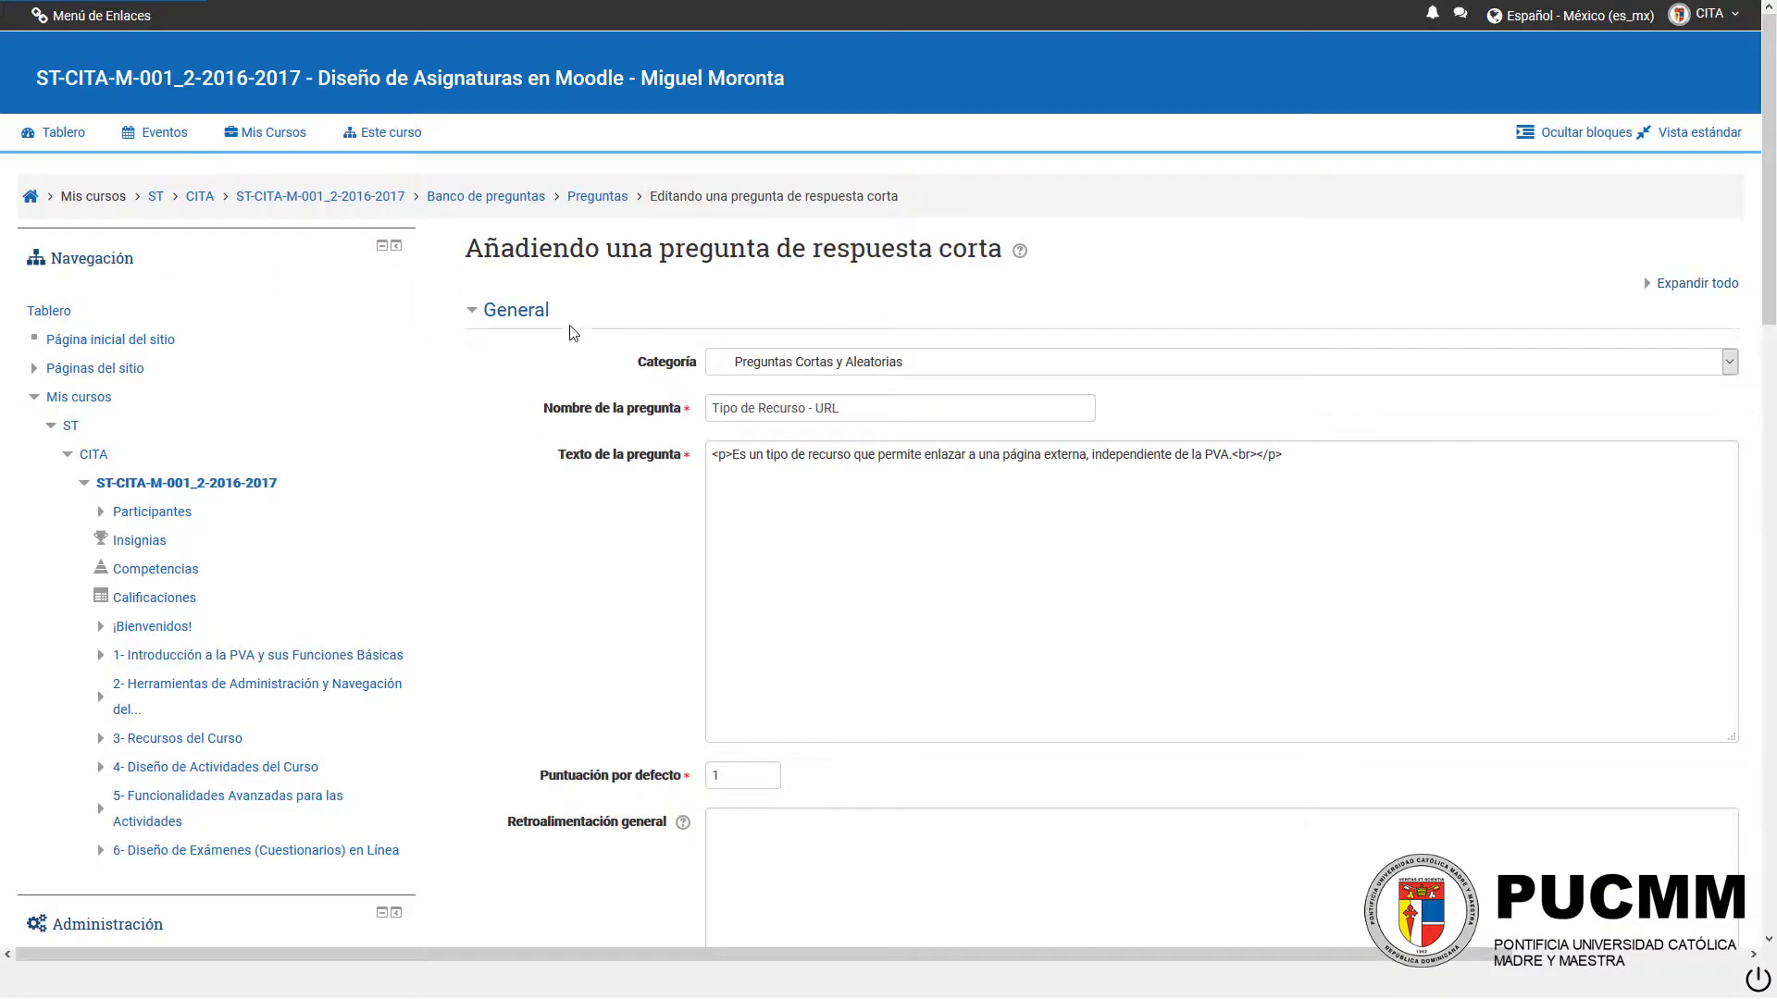
# Step: Turn on editing on the course page and view the URL resource's description in the activity chooser without adding it
pyautogui.click(326, 197)
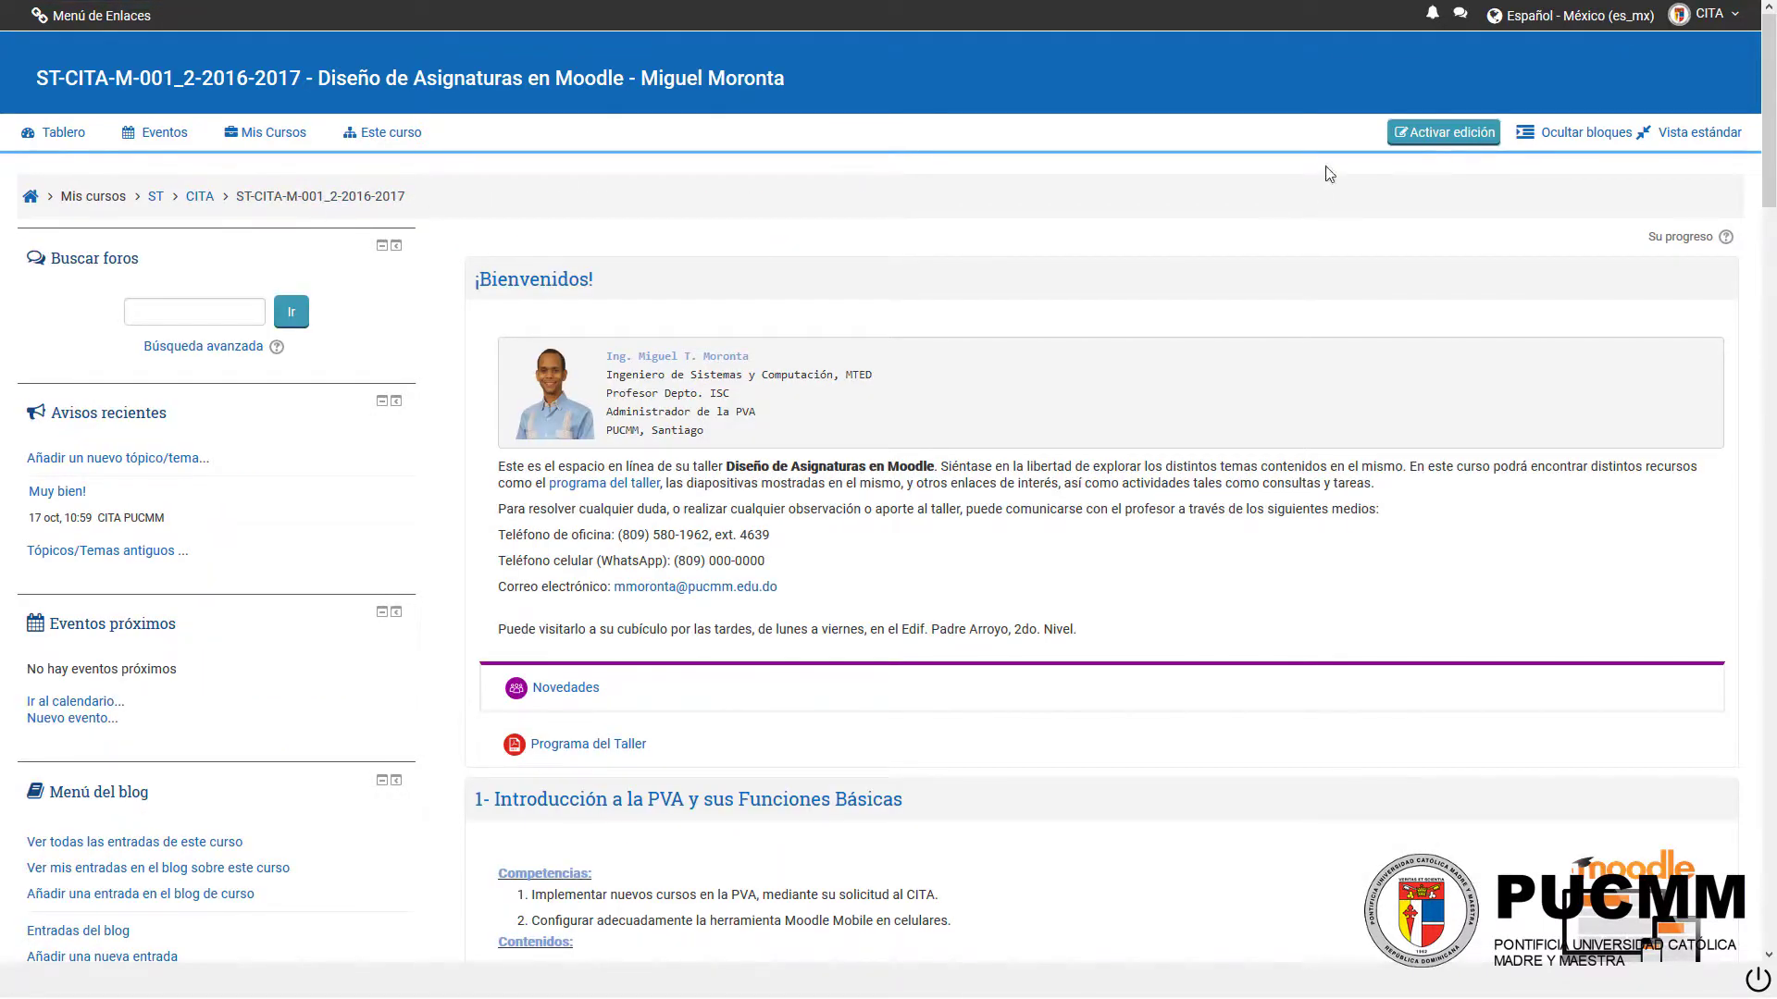
pyautogui.click(1413, 135)
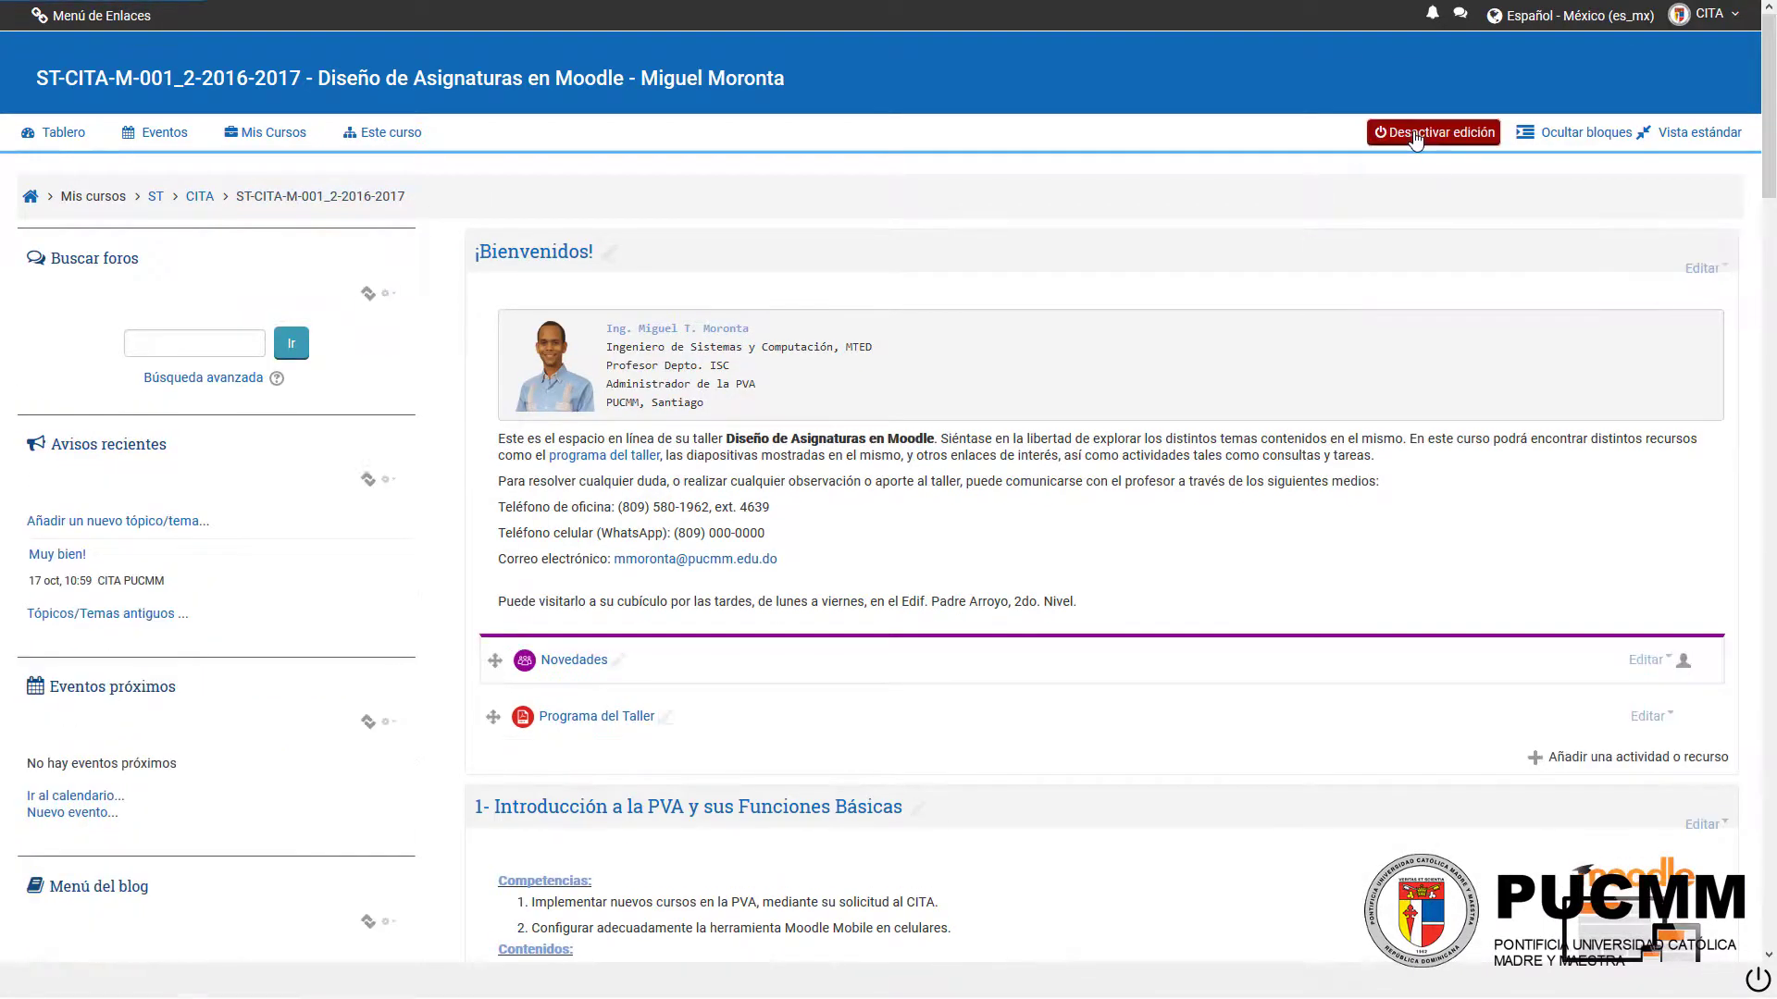
pyautogui.click(1646, 762)
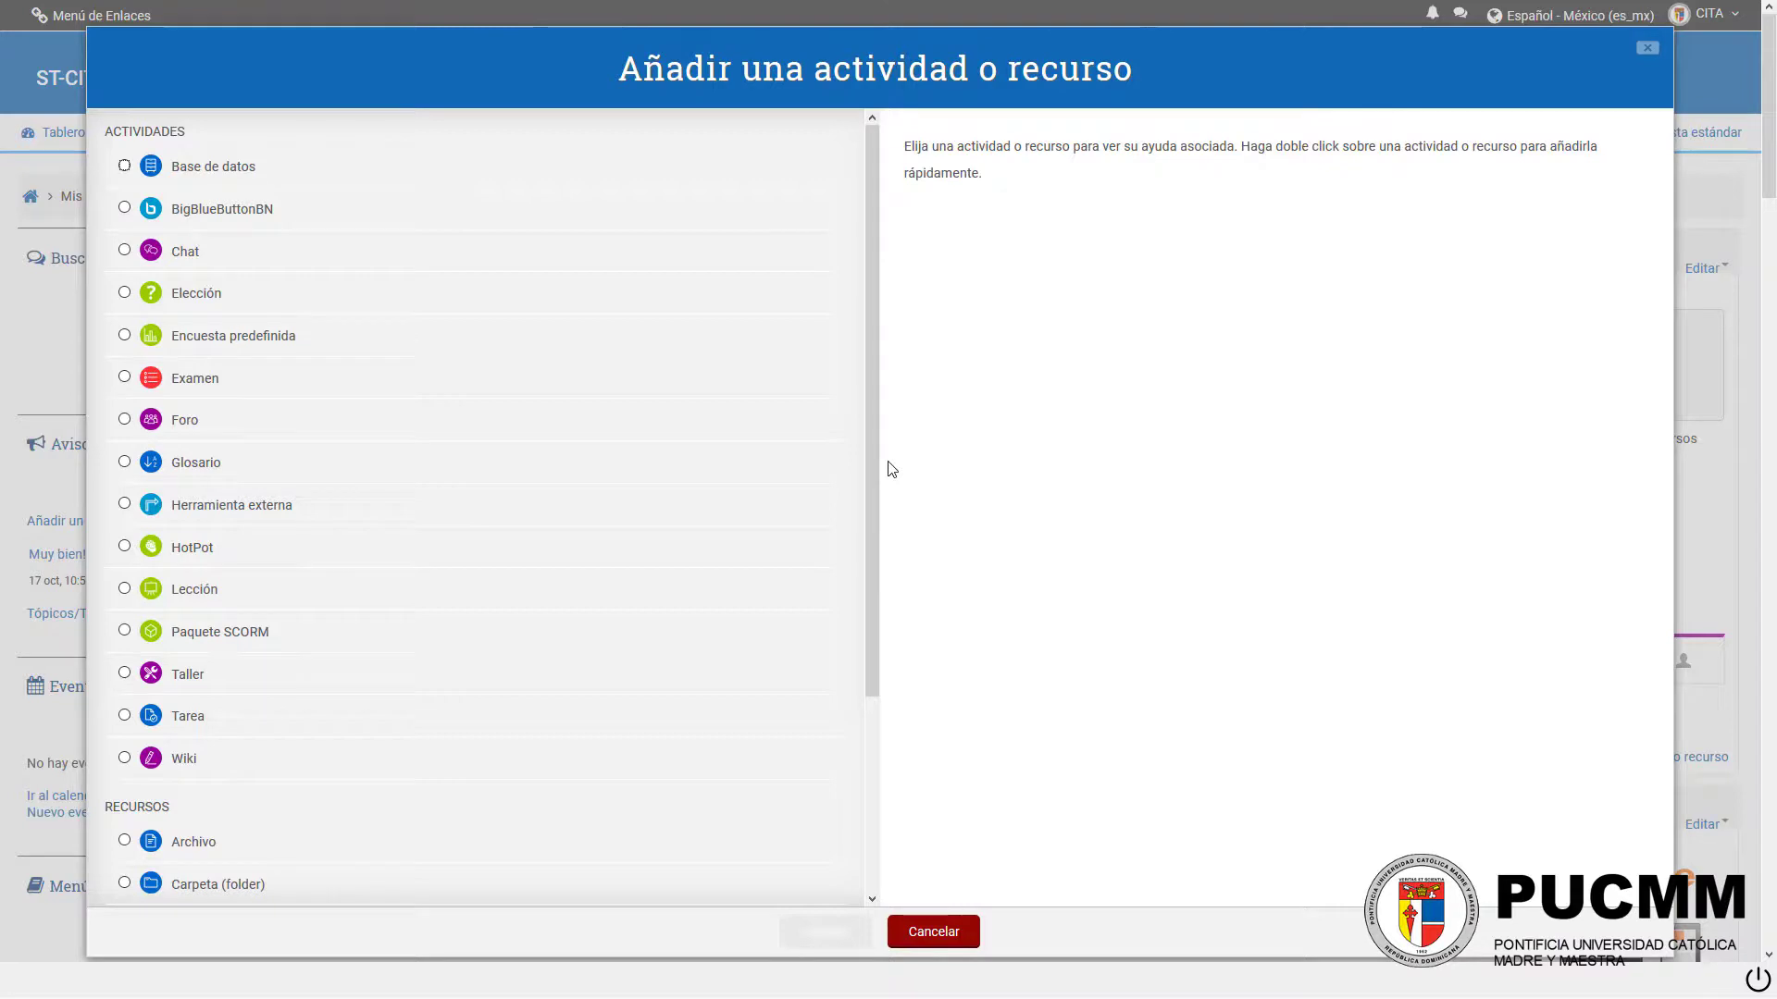
pyautogui.moveTo(876, 443); pyautogui.dragTo(864, 736)
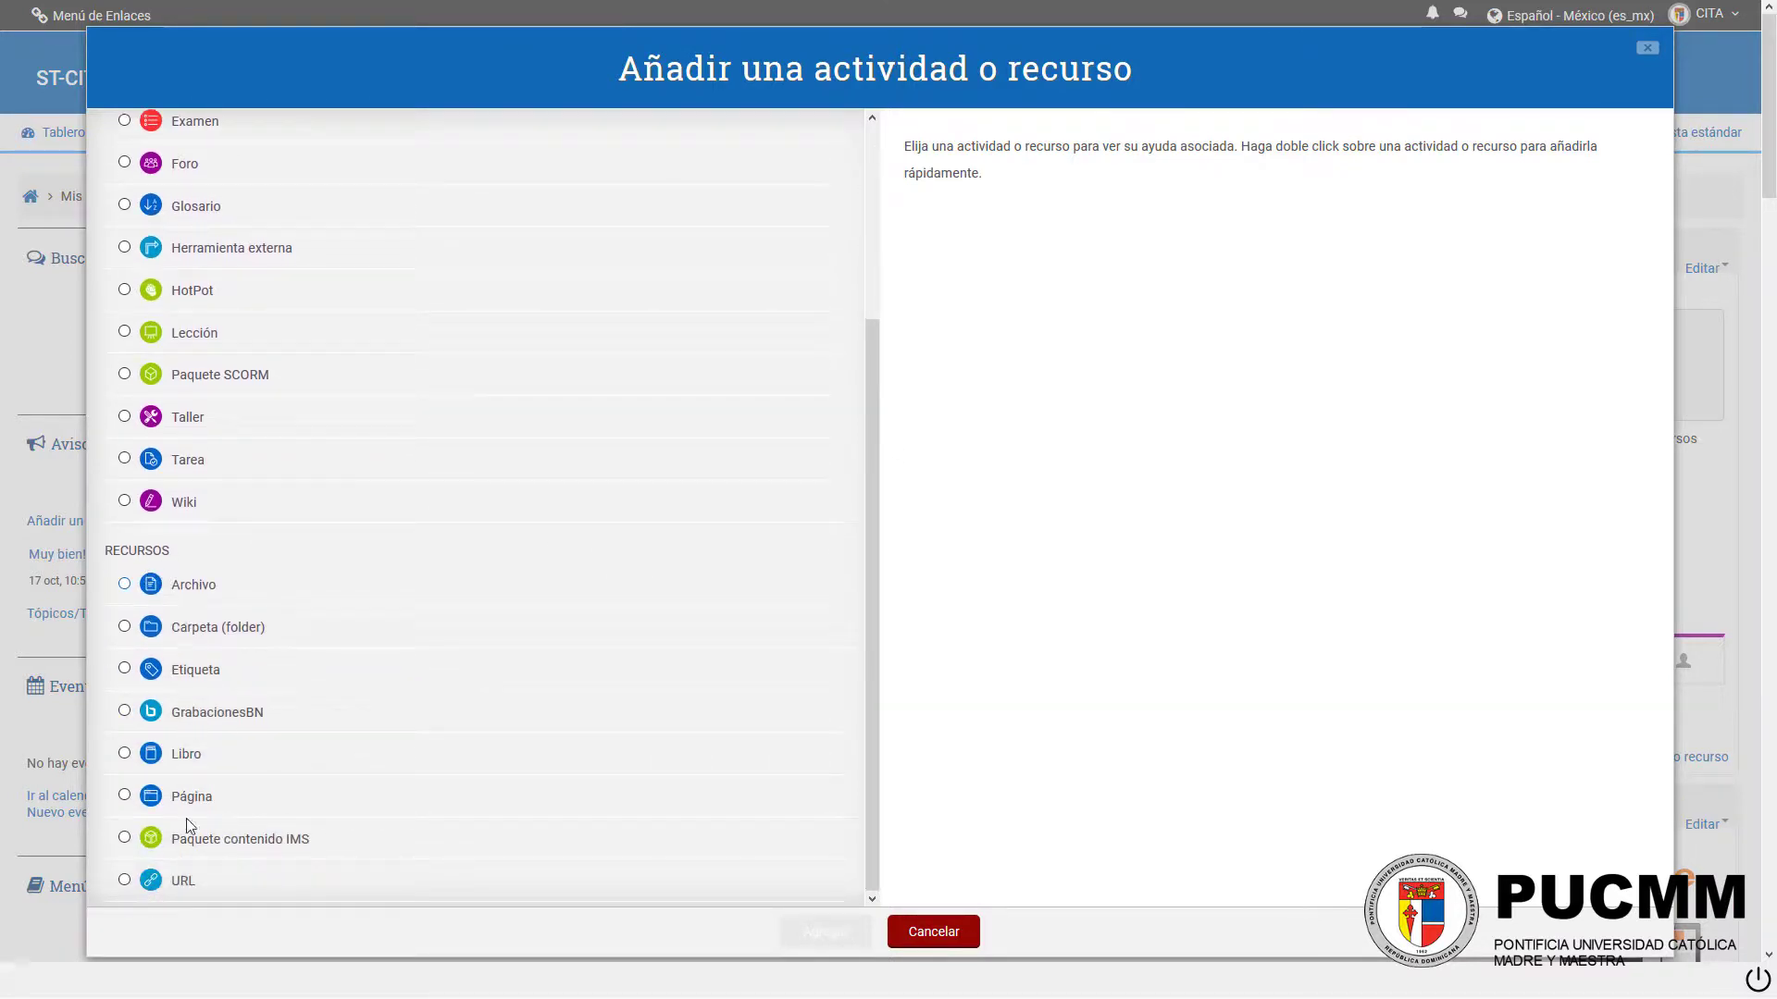
pyautogui.click(185, 890)
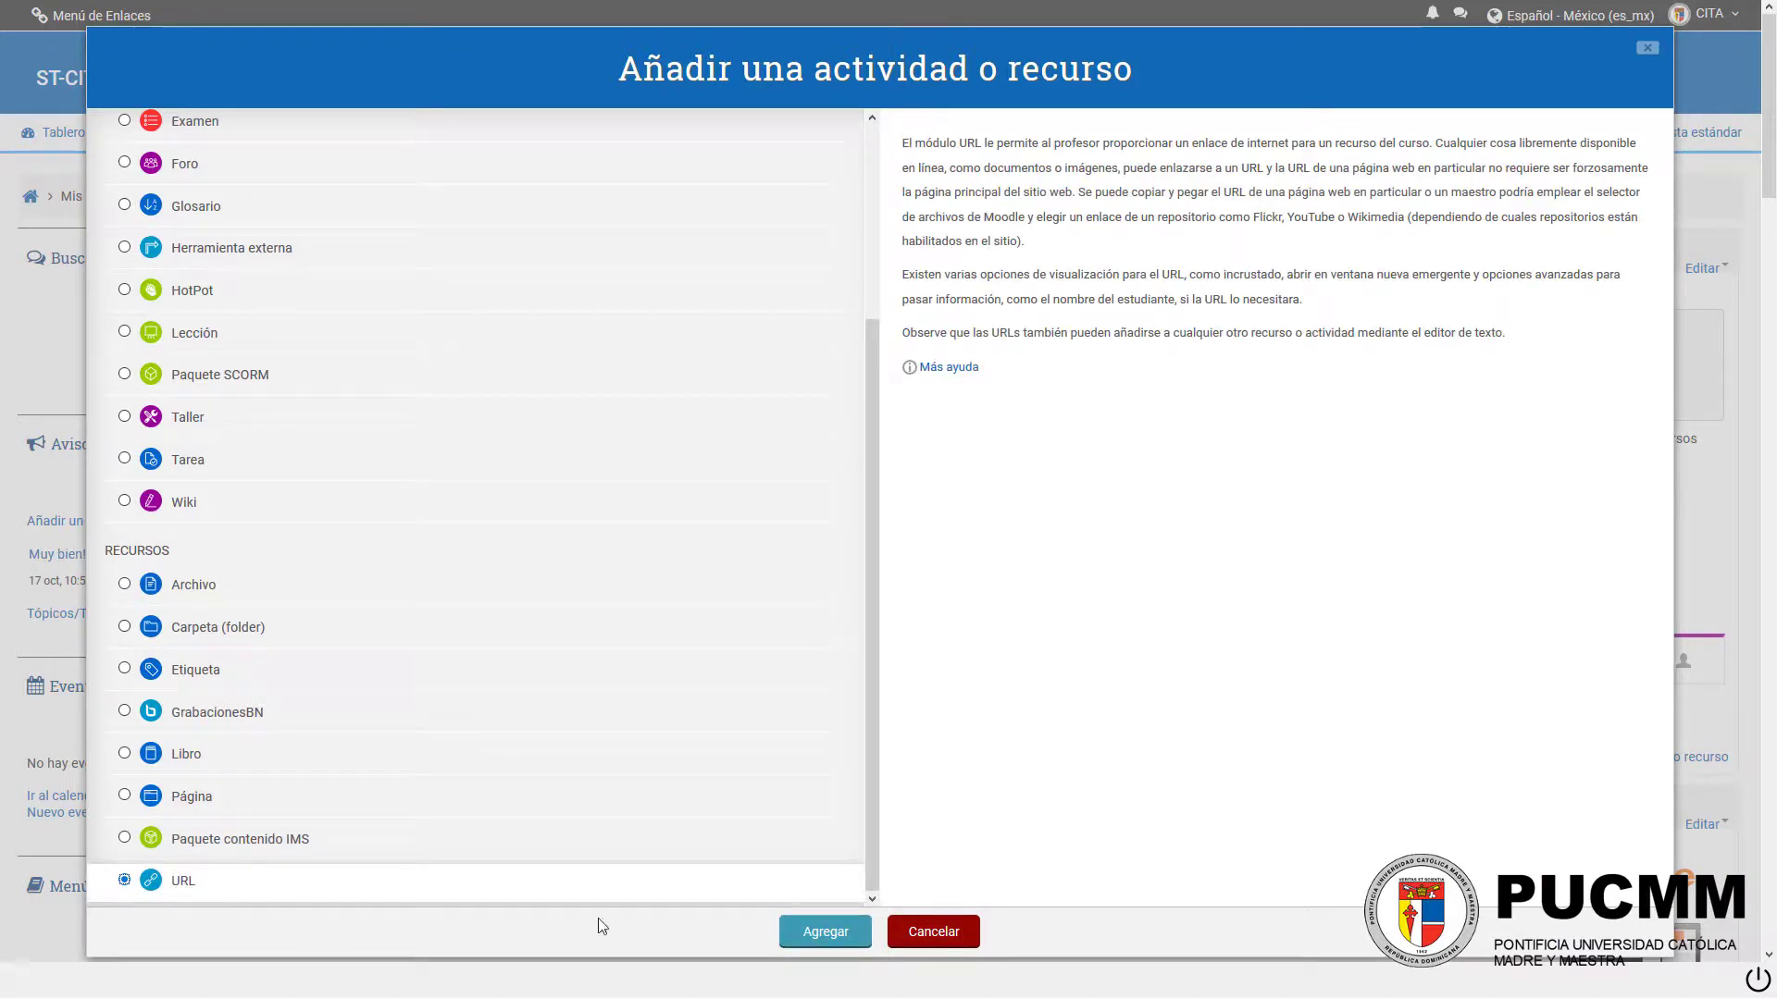
pyautogui.click(933, 934)
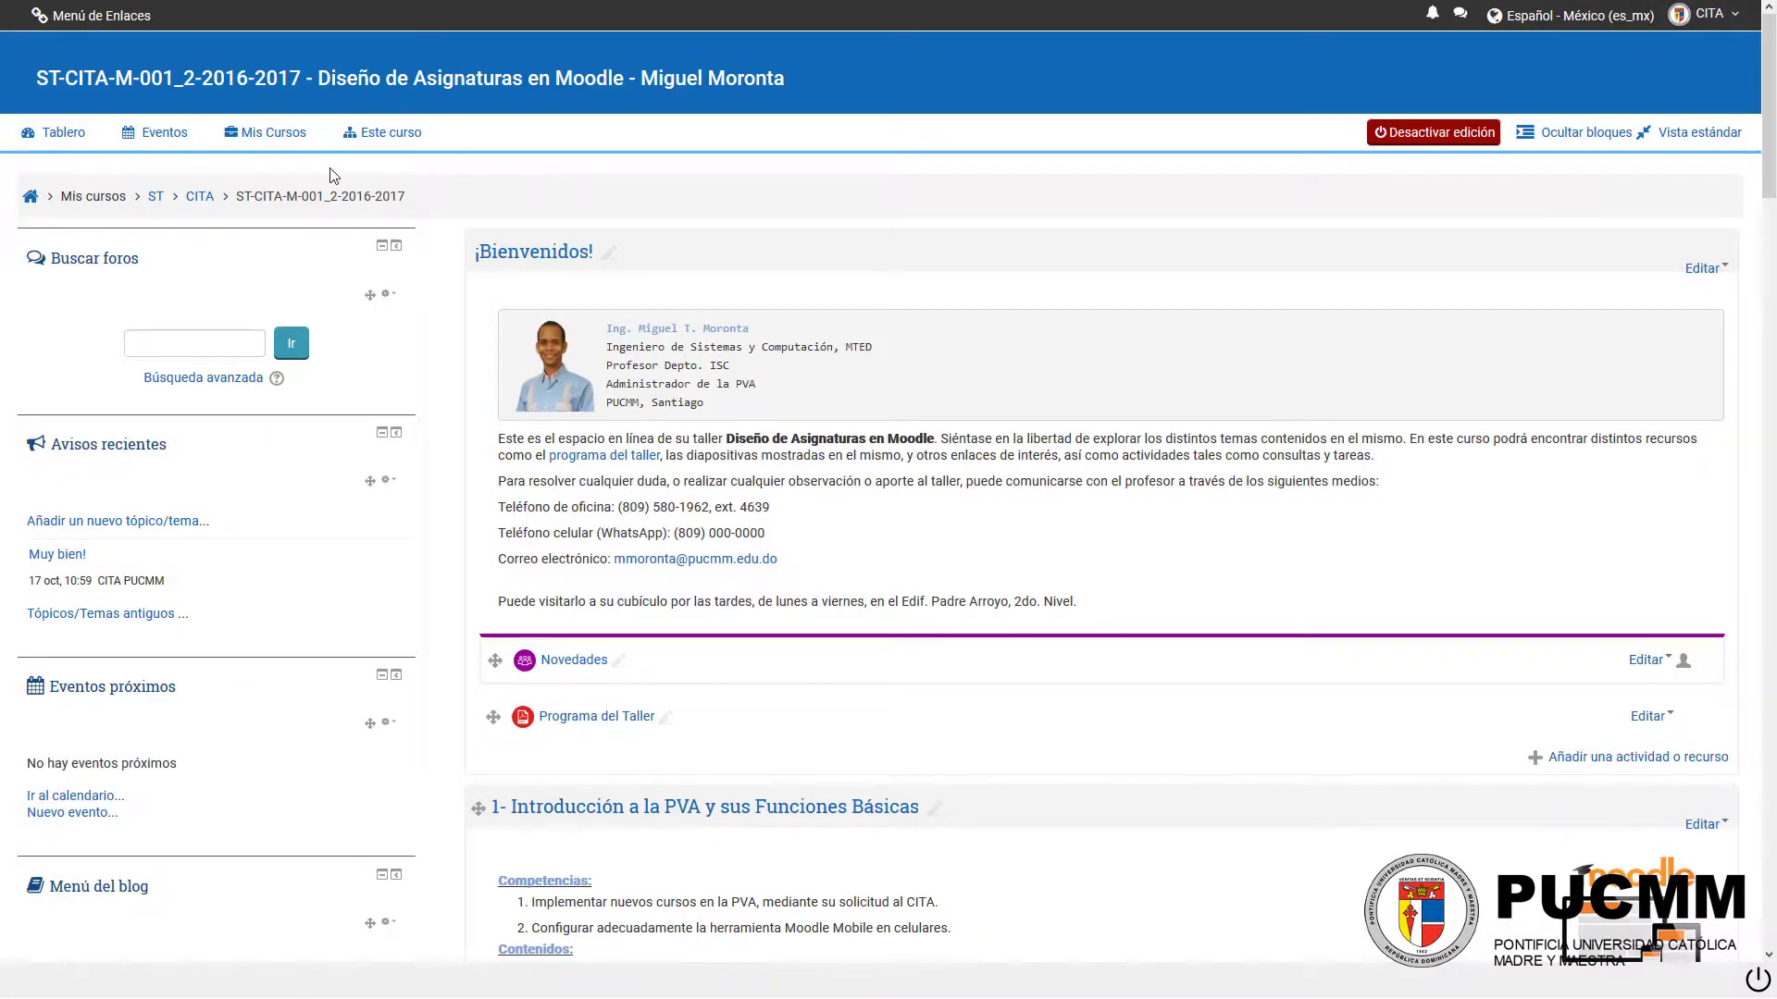
# Step: Open the course's question bank and select the category Preguntas Cortas y Aleatorias
pyautogui.scroll(-20, 343, 518)
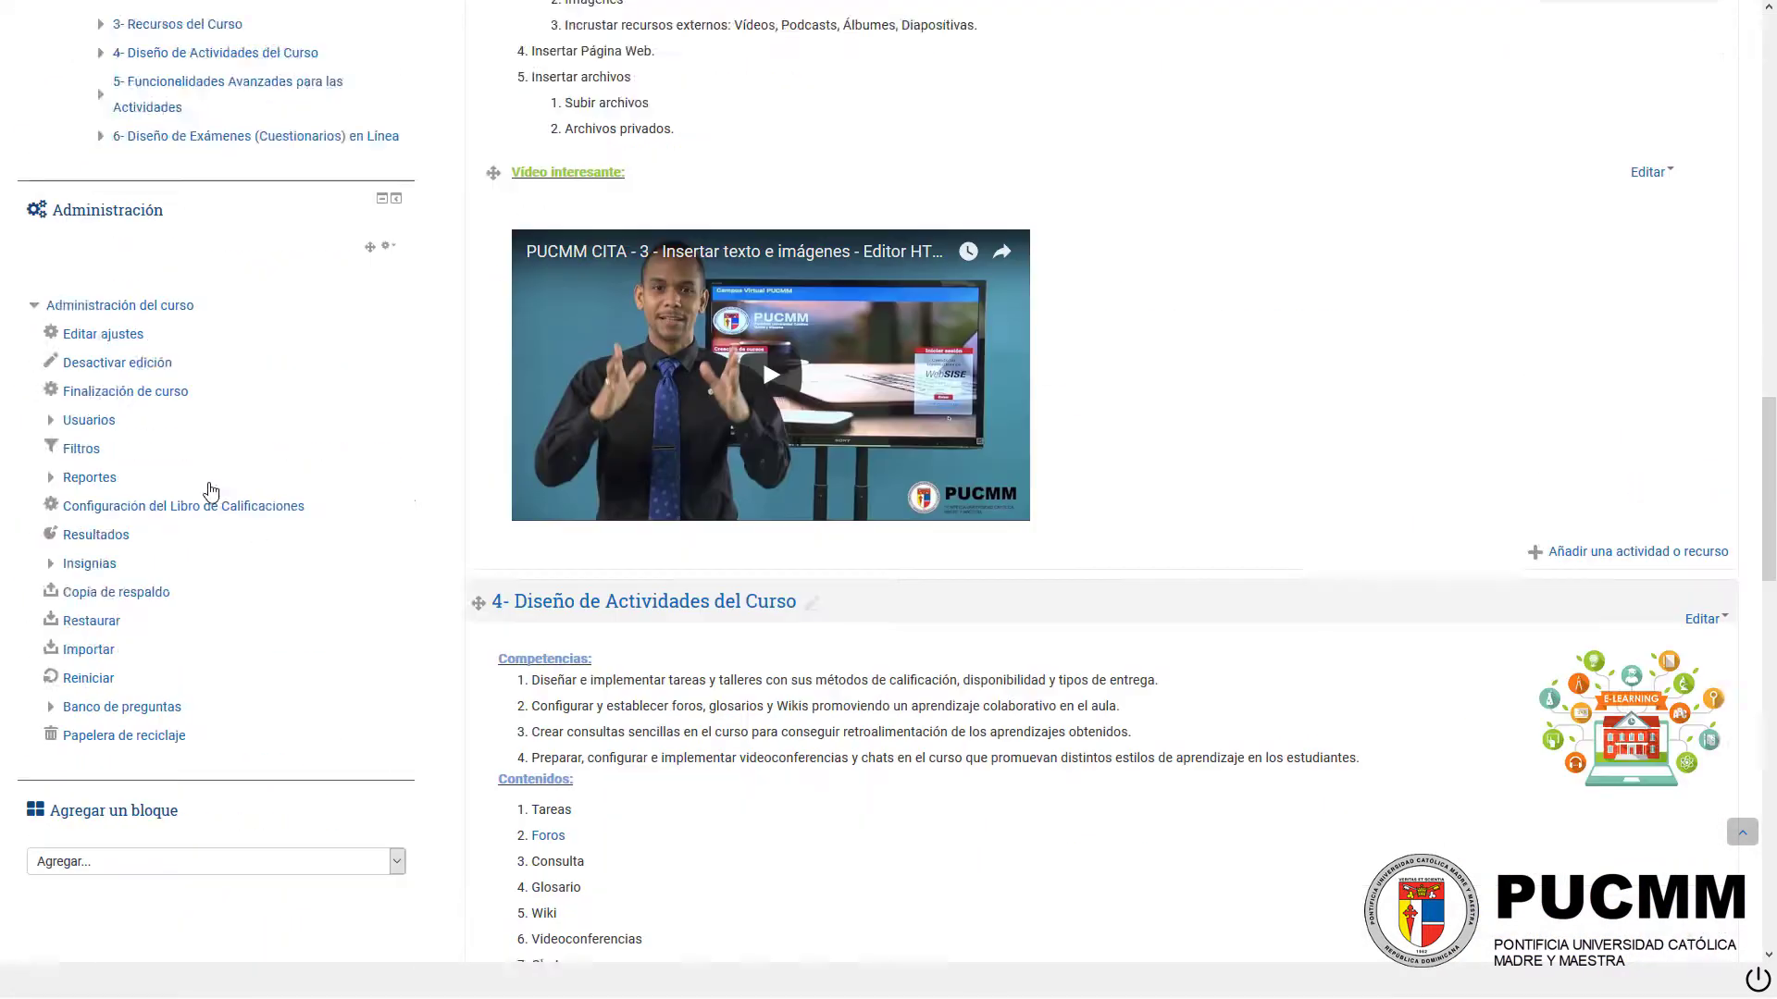
pyautogui.scroll(-1, 211, 491)
pyautogui.click(135, 605)
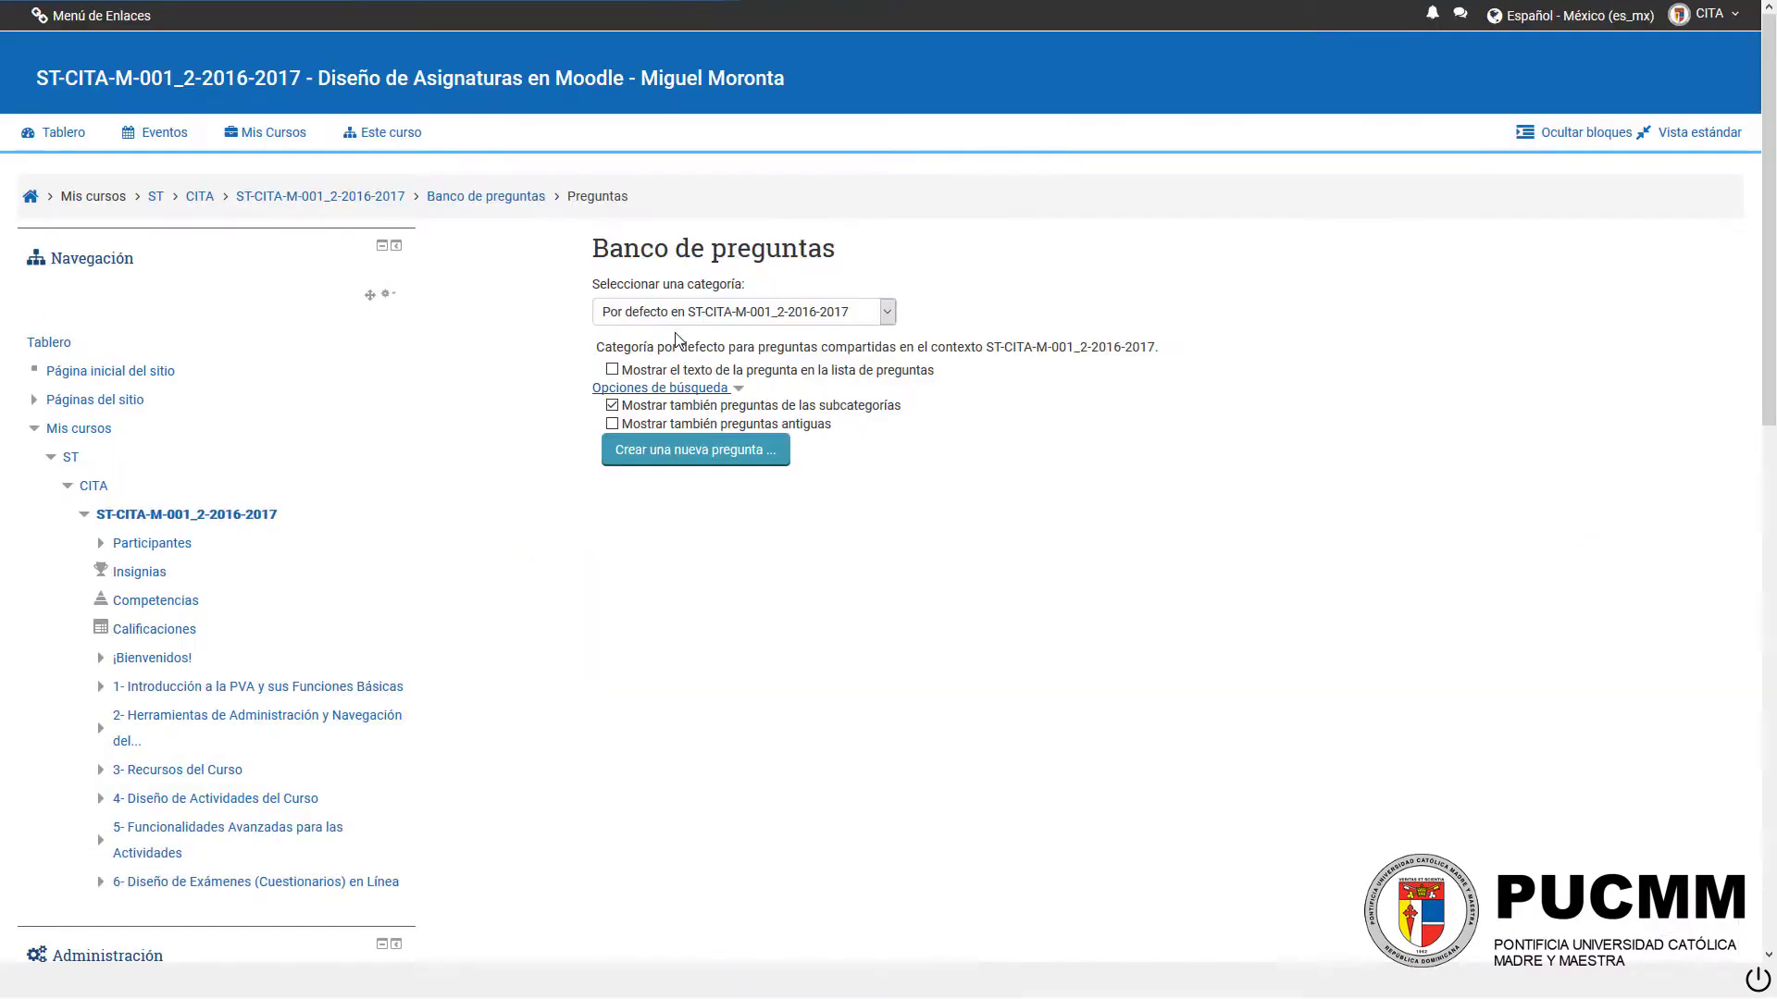
pyautogui.click(686, 315)
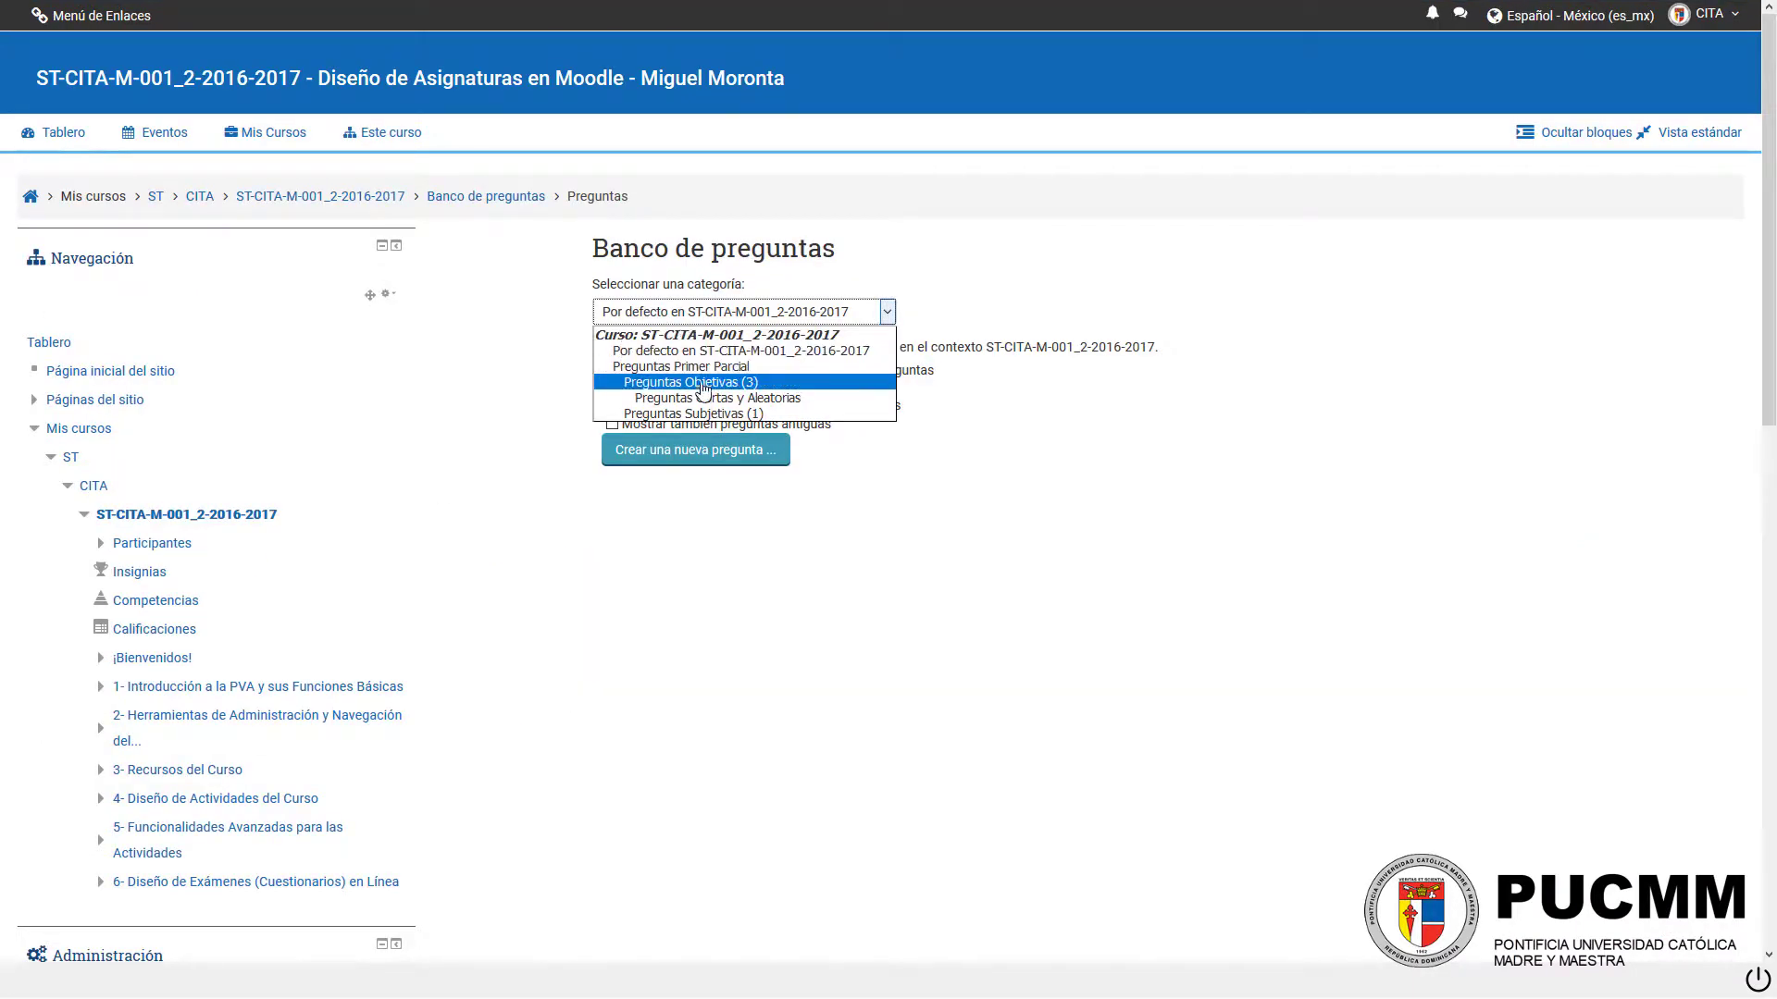
pyautogui.click(792, 400)
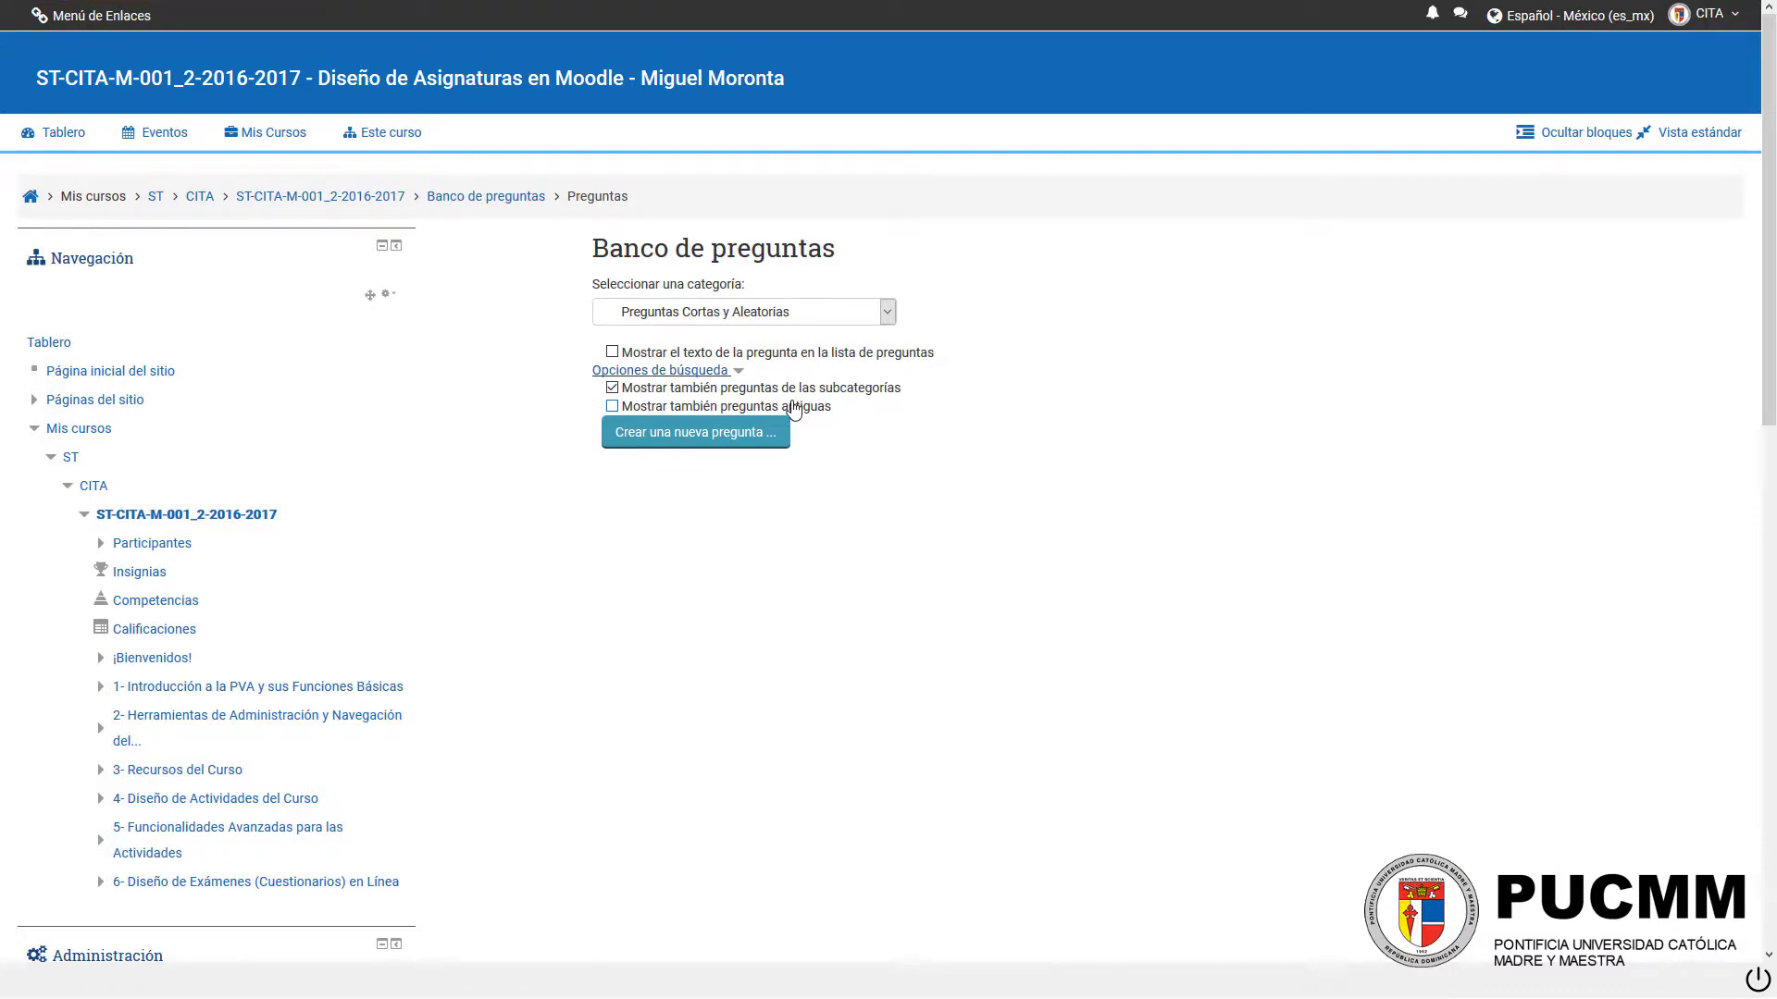
# Step: Start a new question of the type Respuesta corta in the selected category
pyautogui.click(743, 433)
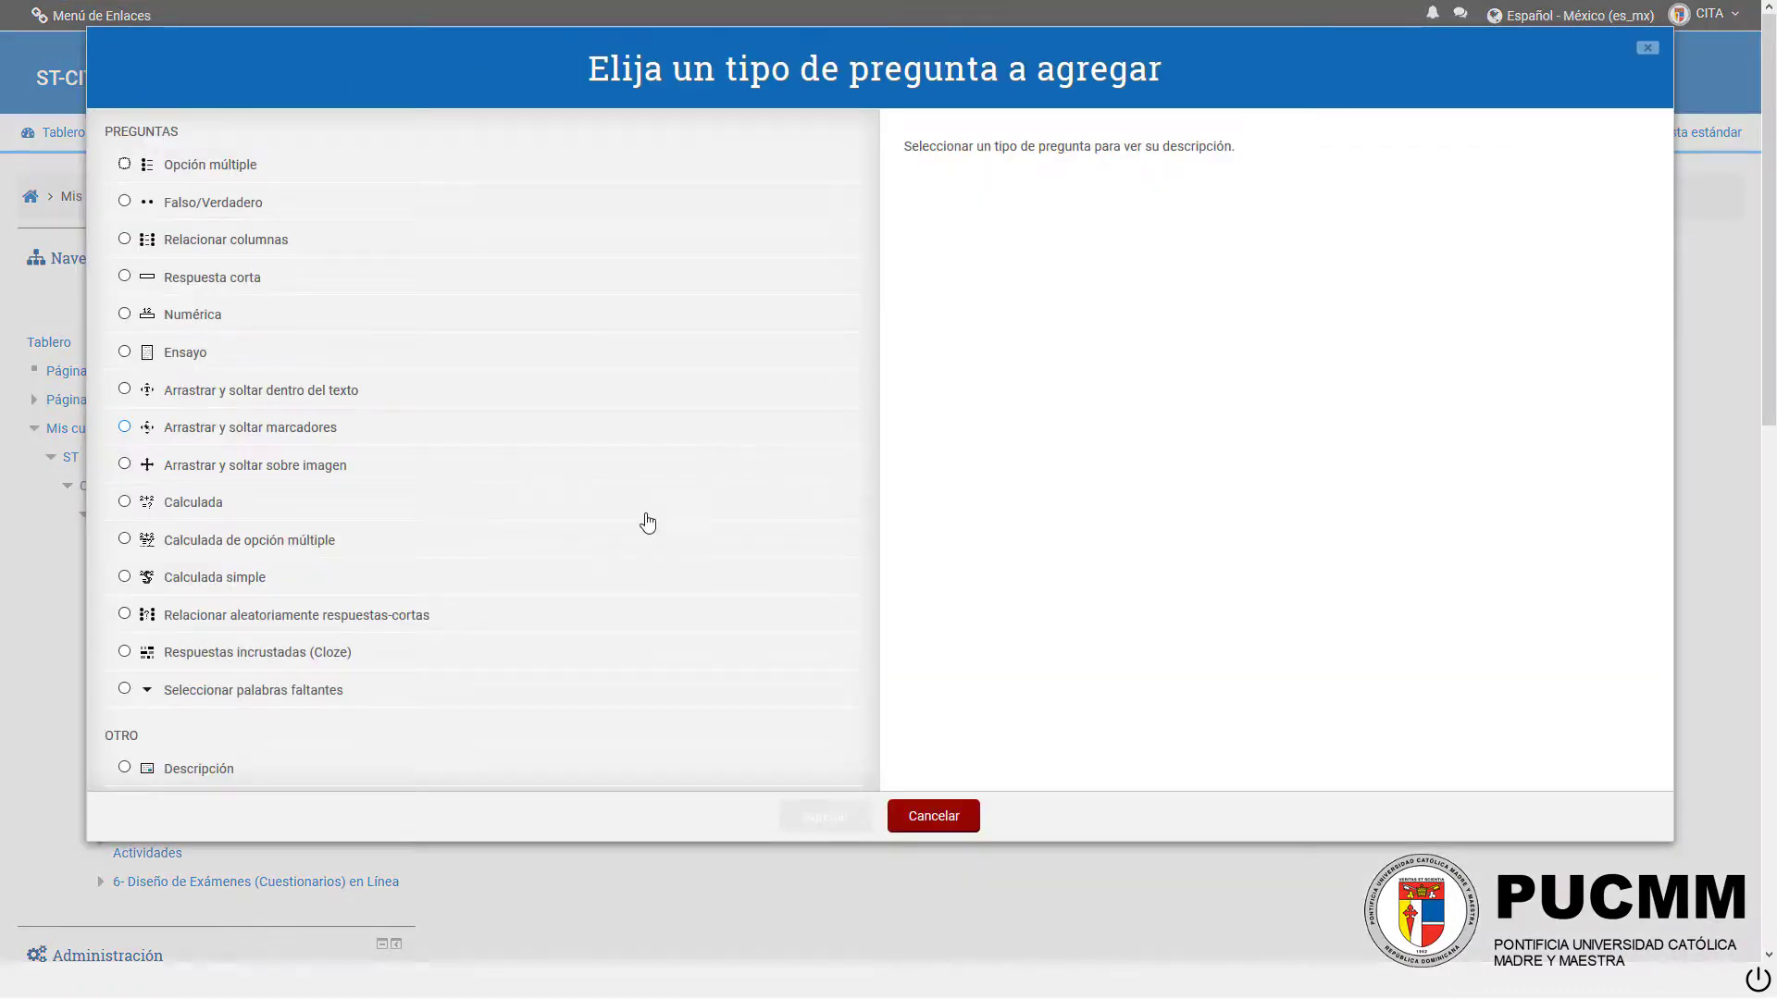
pyautogui.scroll(-1, 331, 487)
pyautogui.scroll(1, 246, 518)
pyautogui.click(206, 287)
pyautogui.click(794, 814)
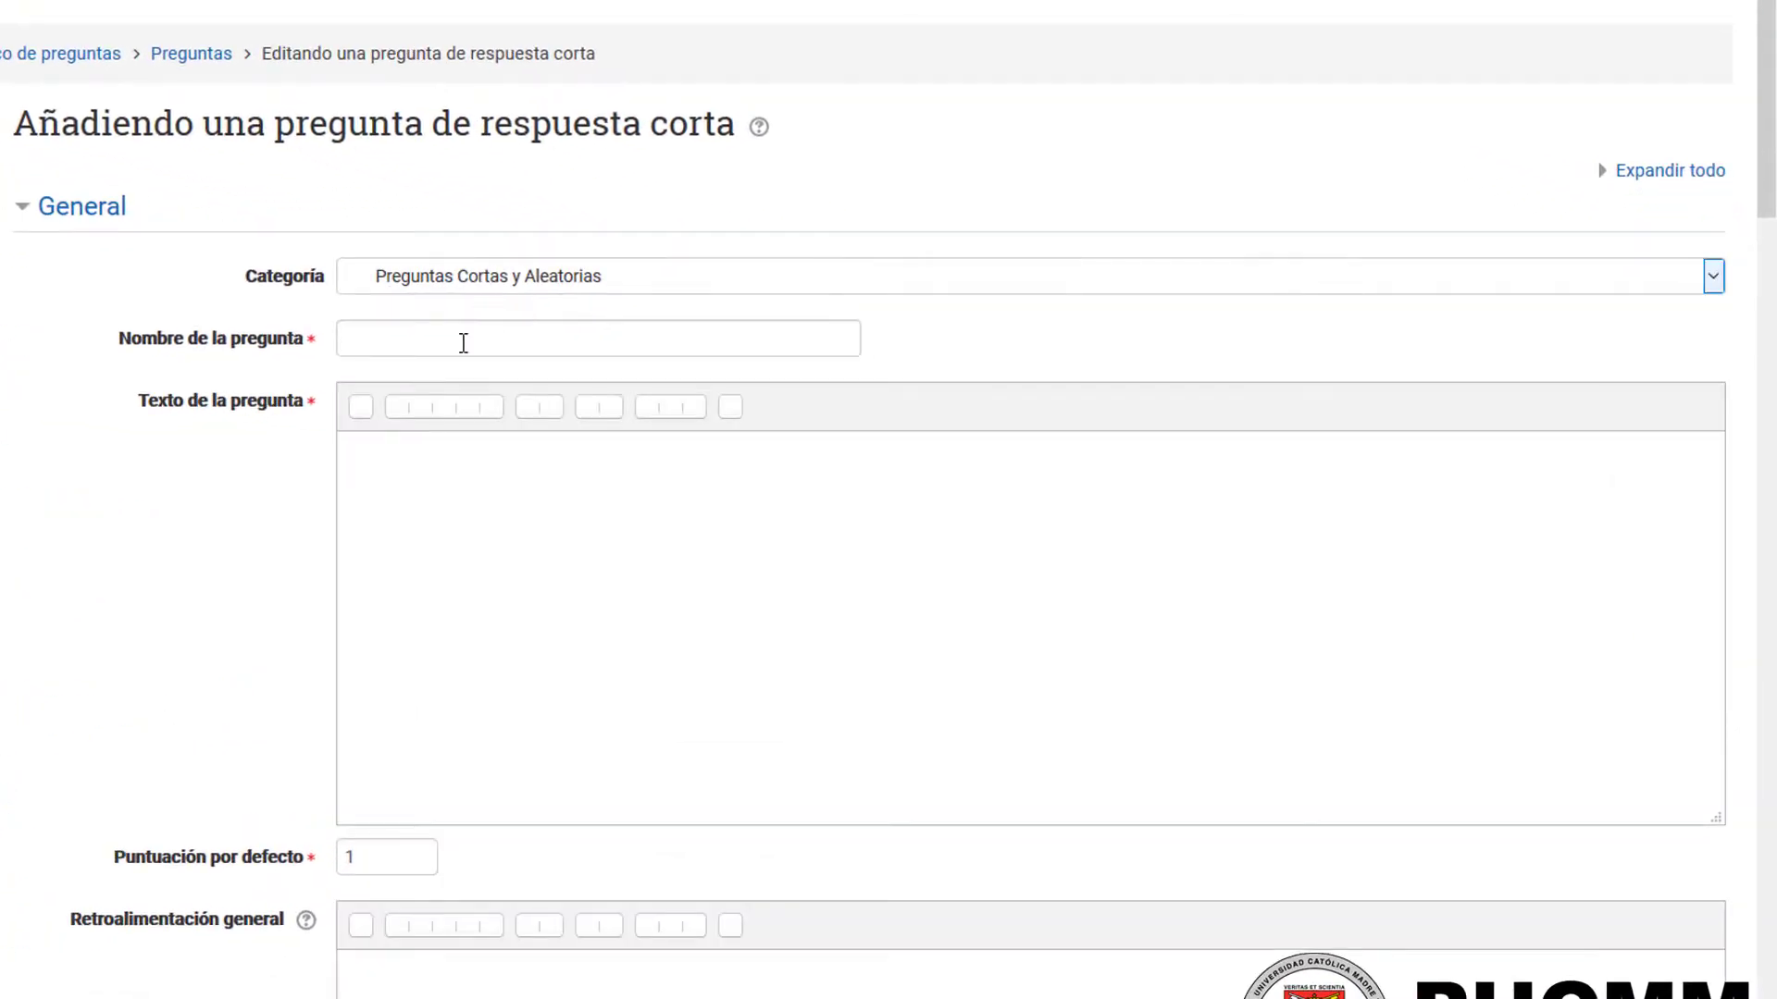
# Step: Name the new question "Tipo de Recurso - URL" and paste the copied sentence as its question text
pyautogui.click(464, 344)
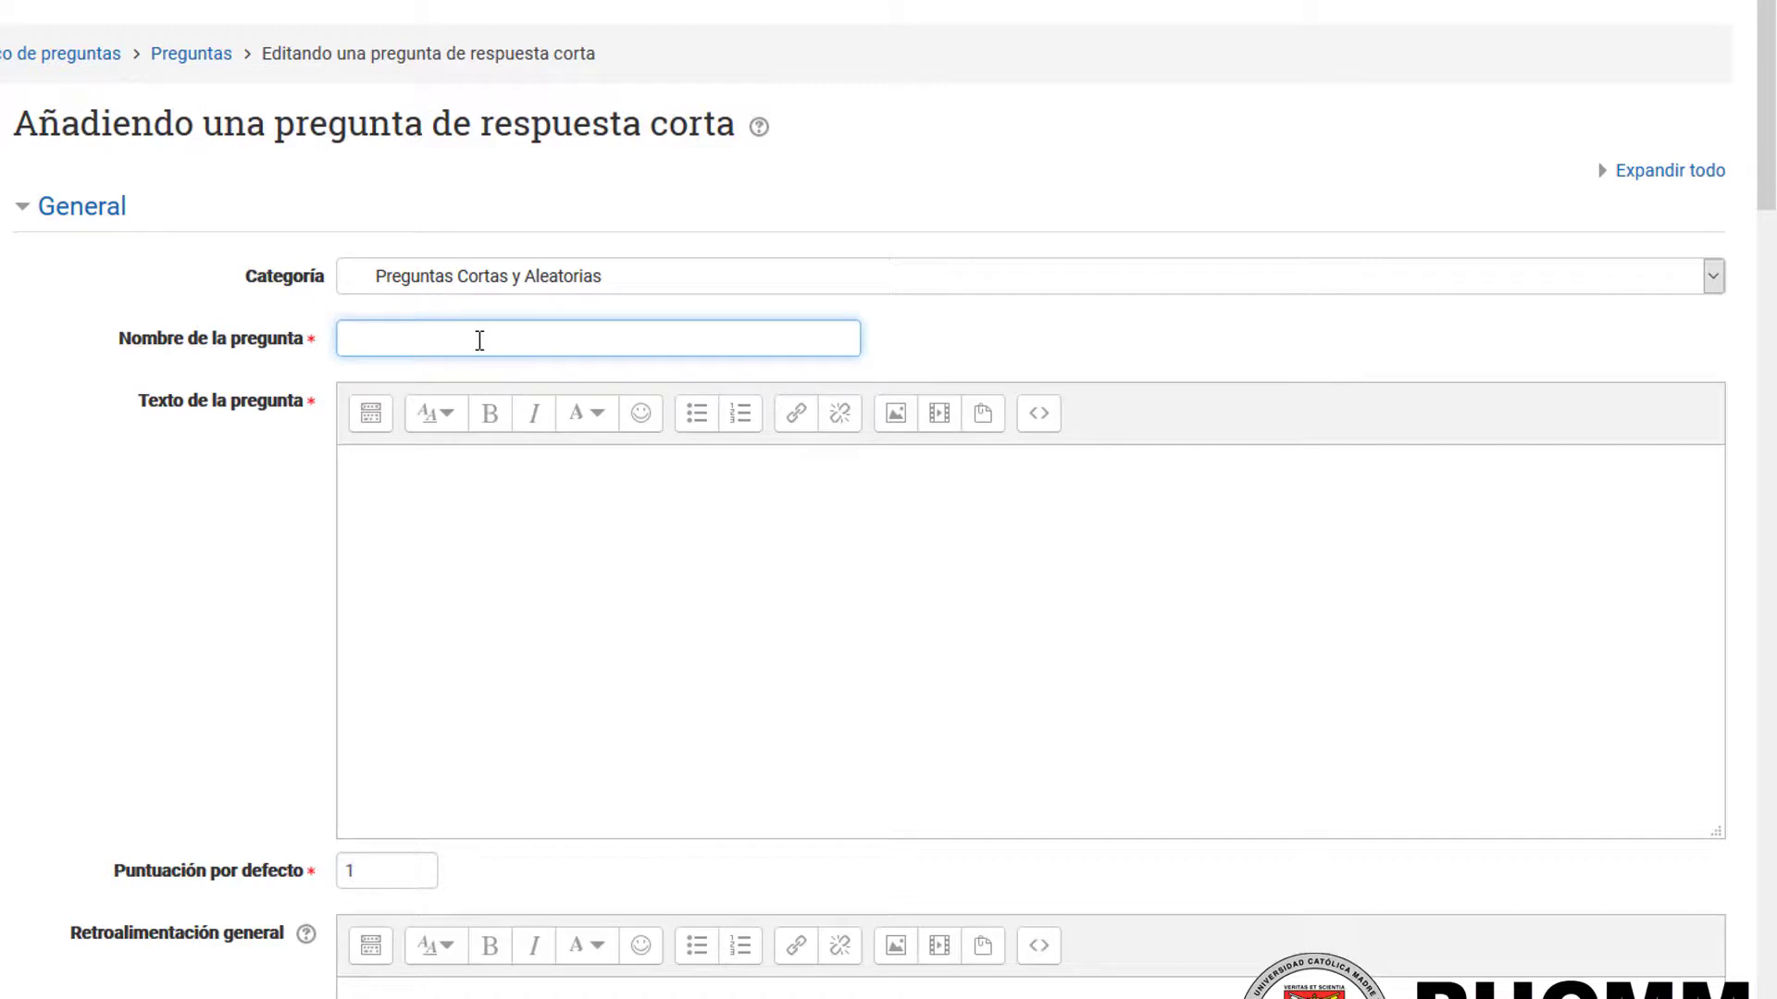
pyautogui.click(493, 278)
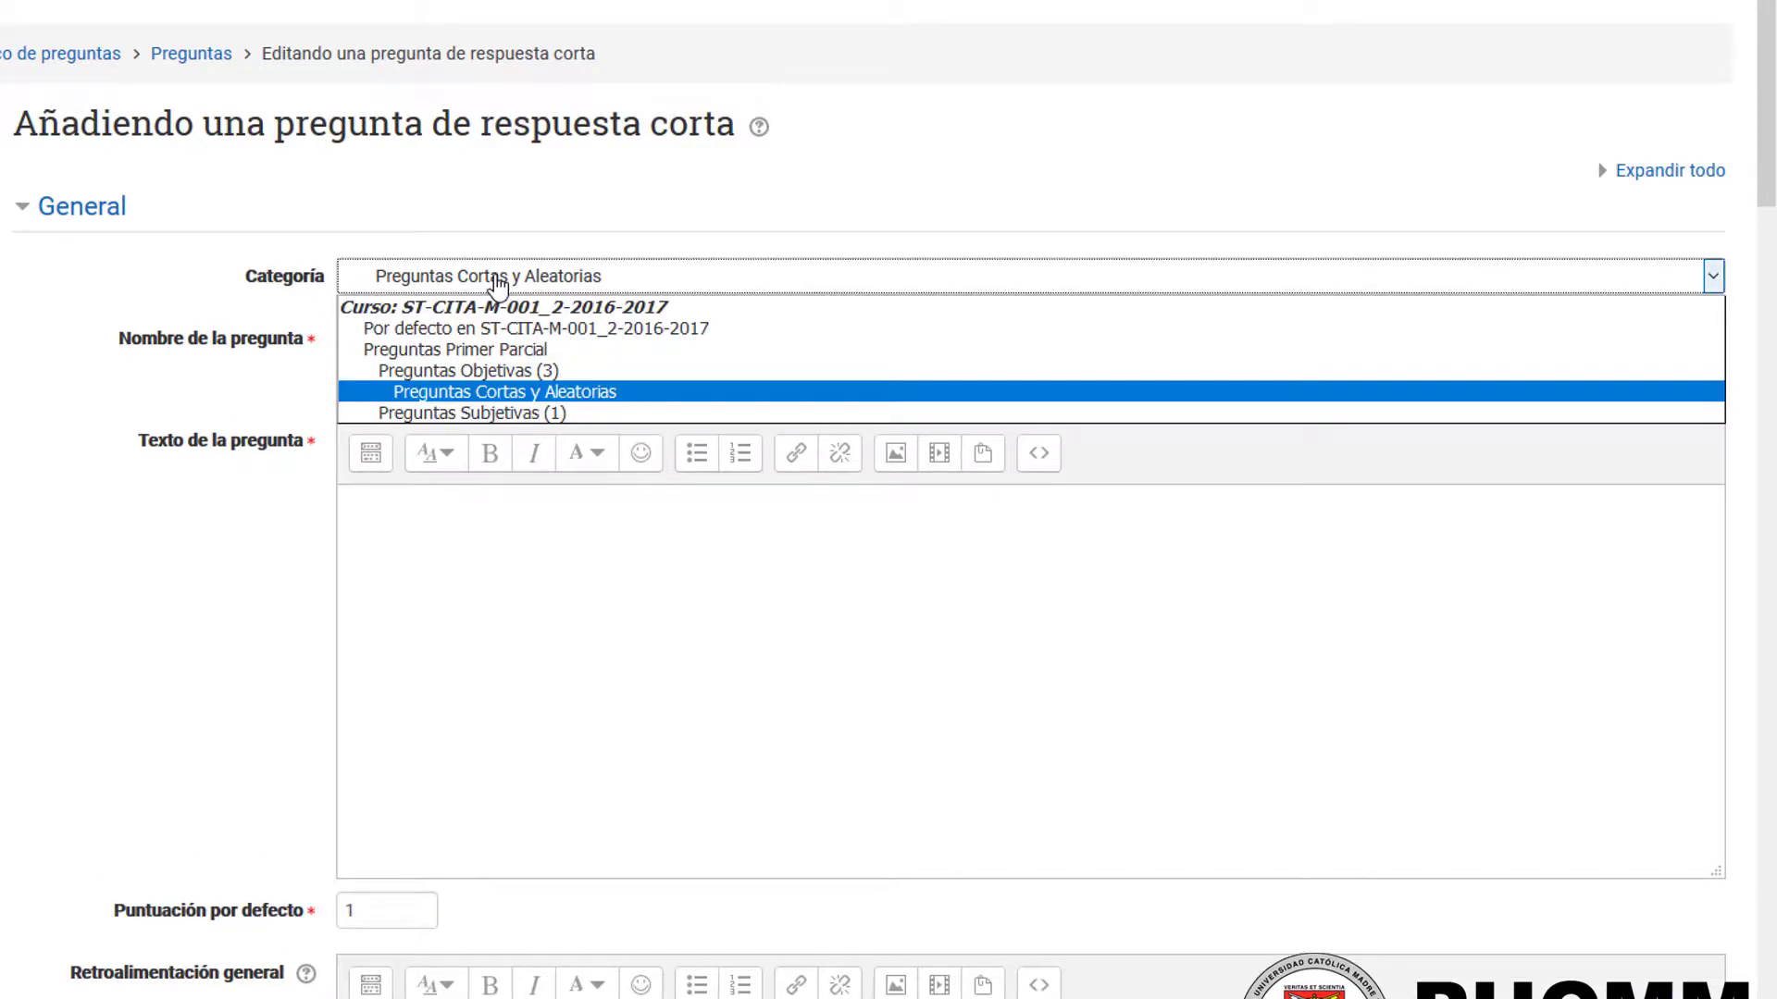
pyautogui.click(497, 282)
pyautogui.click(436, 374)
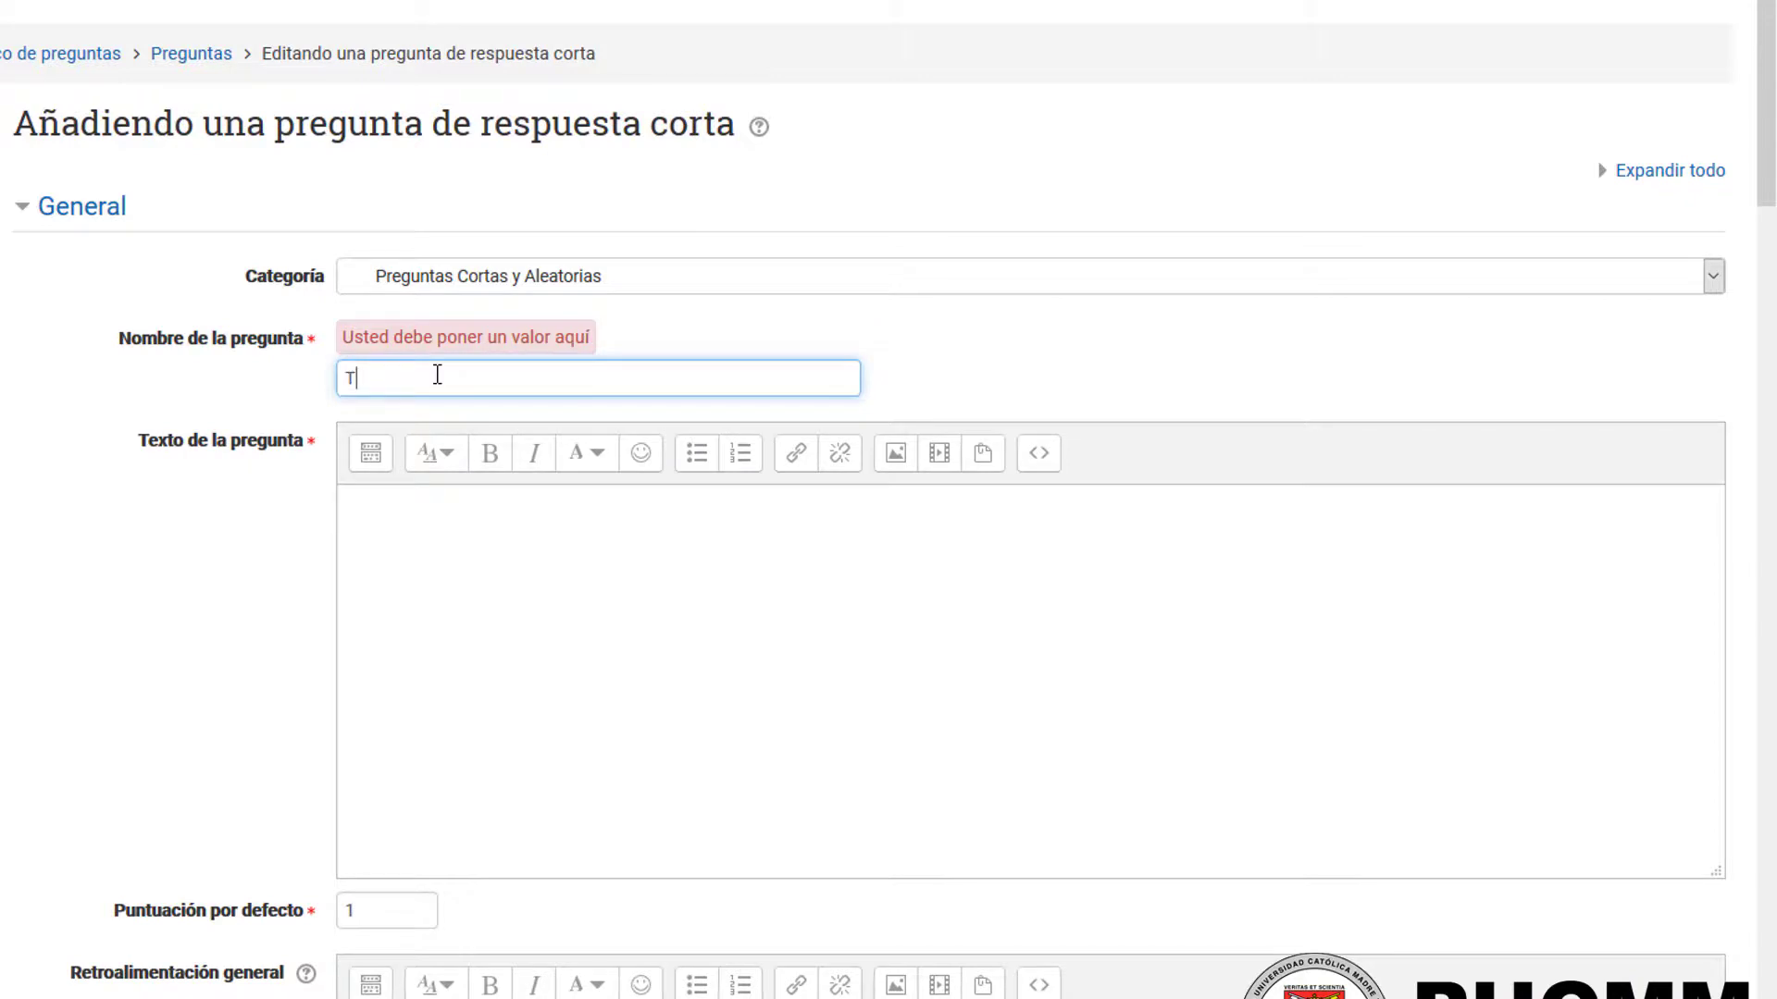
pyautogui.write('Tipo de Recurso - URL')
pyautogui.click(584, 618)
pyautogui.write('Es el tipo de recurso que utilizamos para enlazar una página web externa e independiente de la PVA.')
# Step: Enter "URL" as Respuesta 1 with a grade of 100%
pyautogui.scroll(-8, 583, 638)
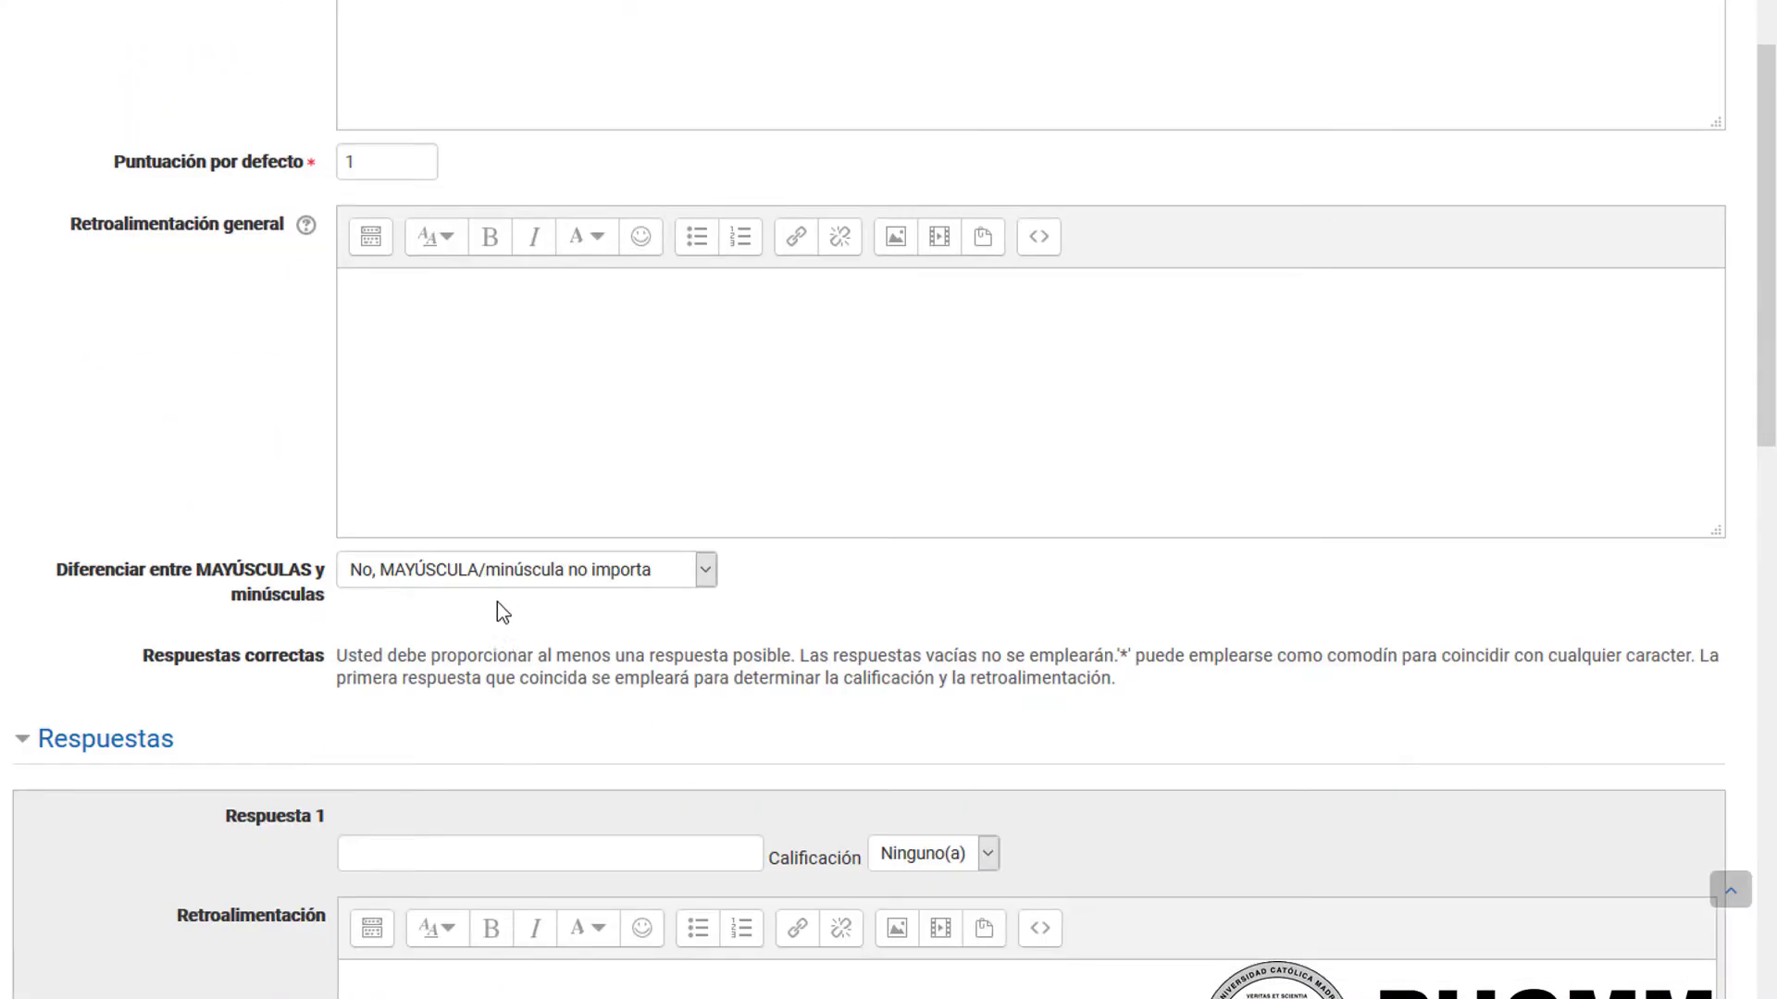
pyautogui.scroll(-3, 502, 611)
pyautogui.click(481, 571)
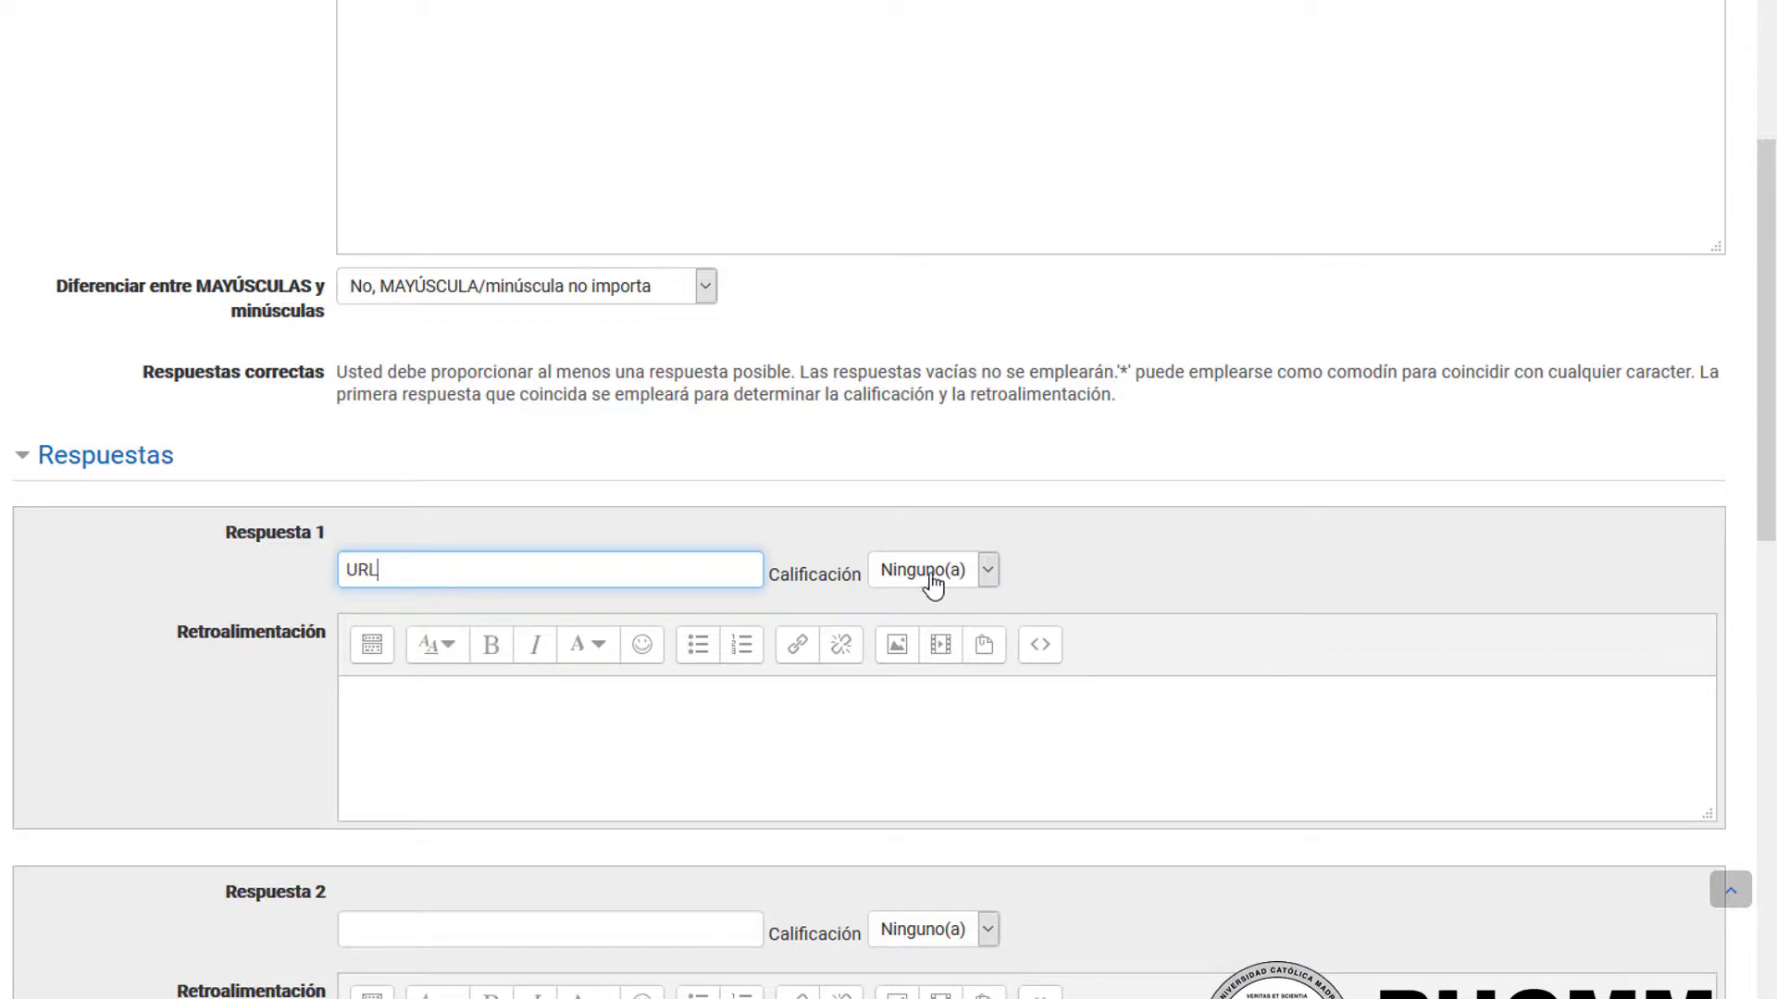
pyautogui.click(935, 579)
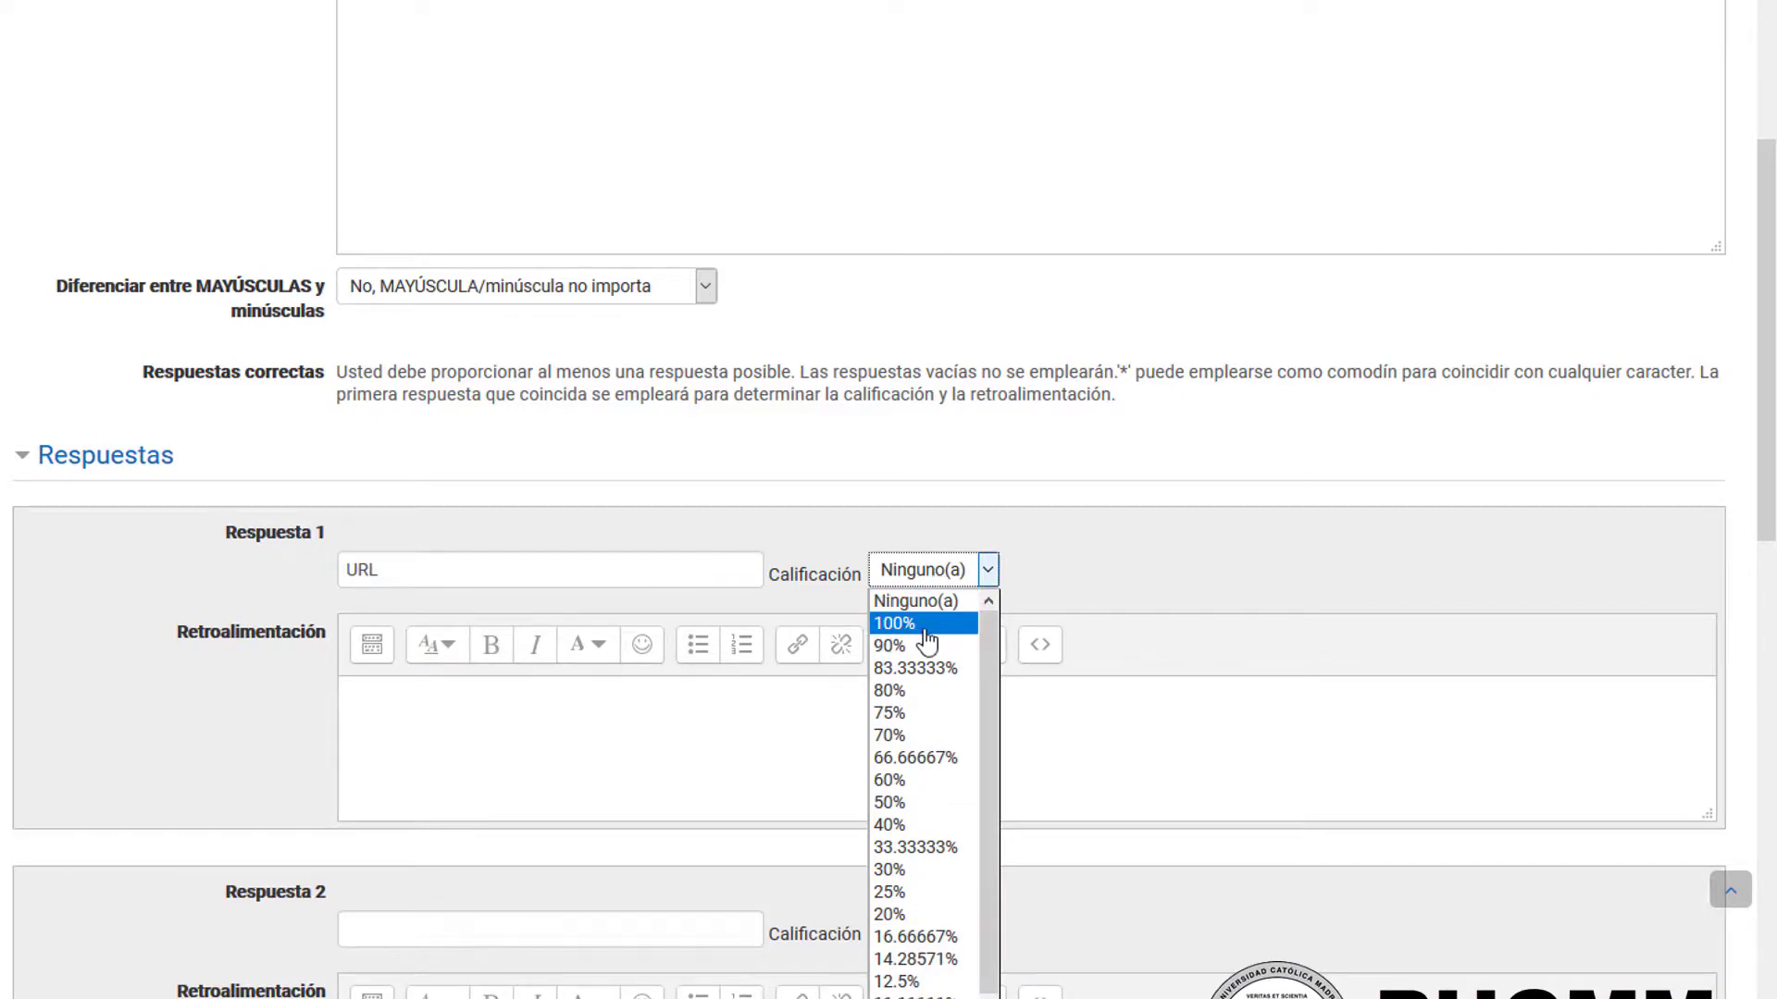
pyautogui.click(927, 627)
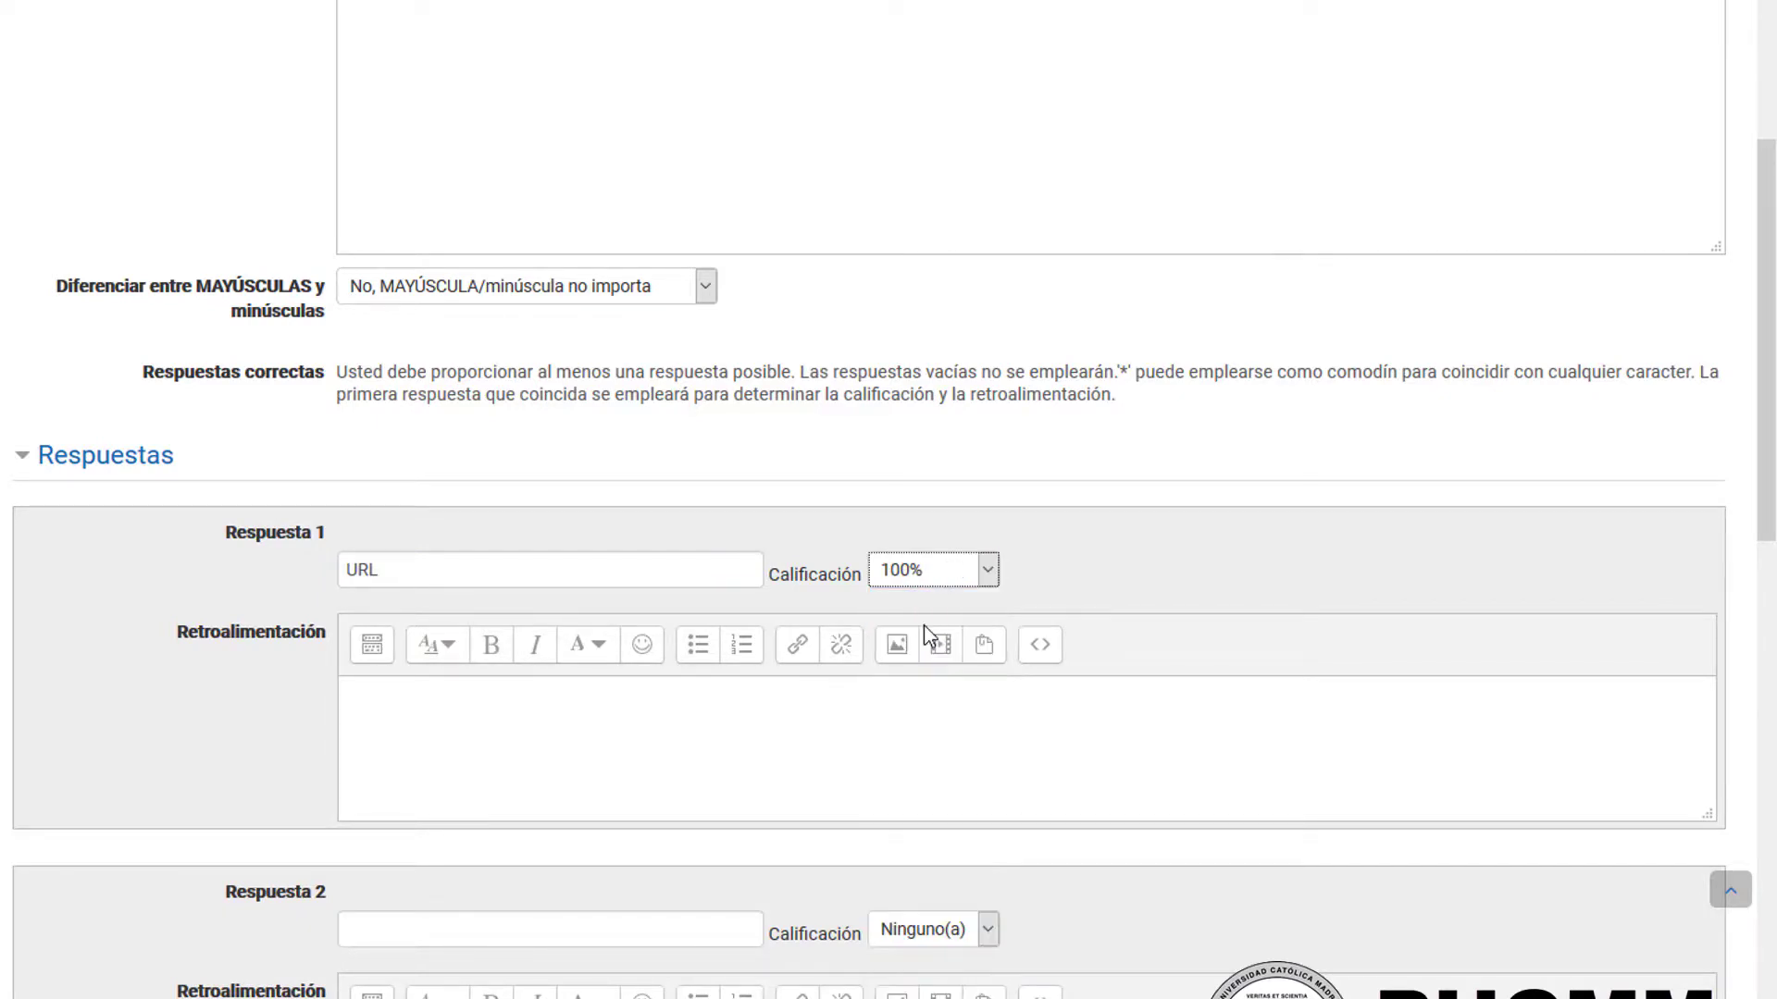
# Step: Enter "Página externa" as Respuesta 2 with a grade of 50%
pyautogui.scroll(-3, 821, 647)
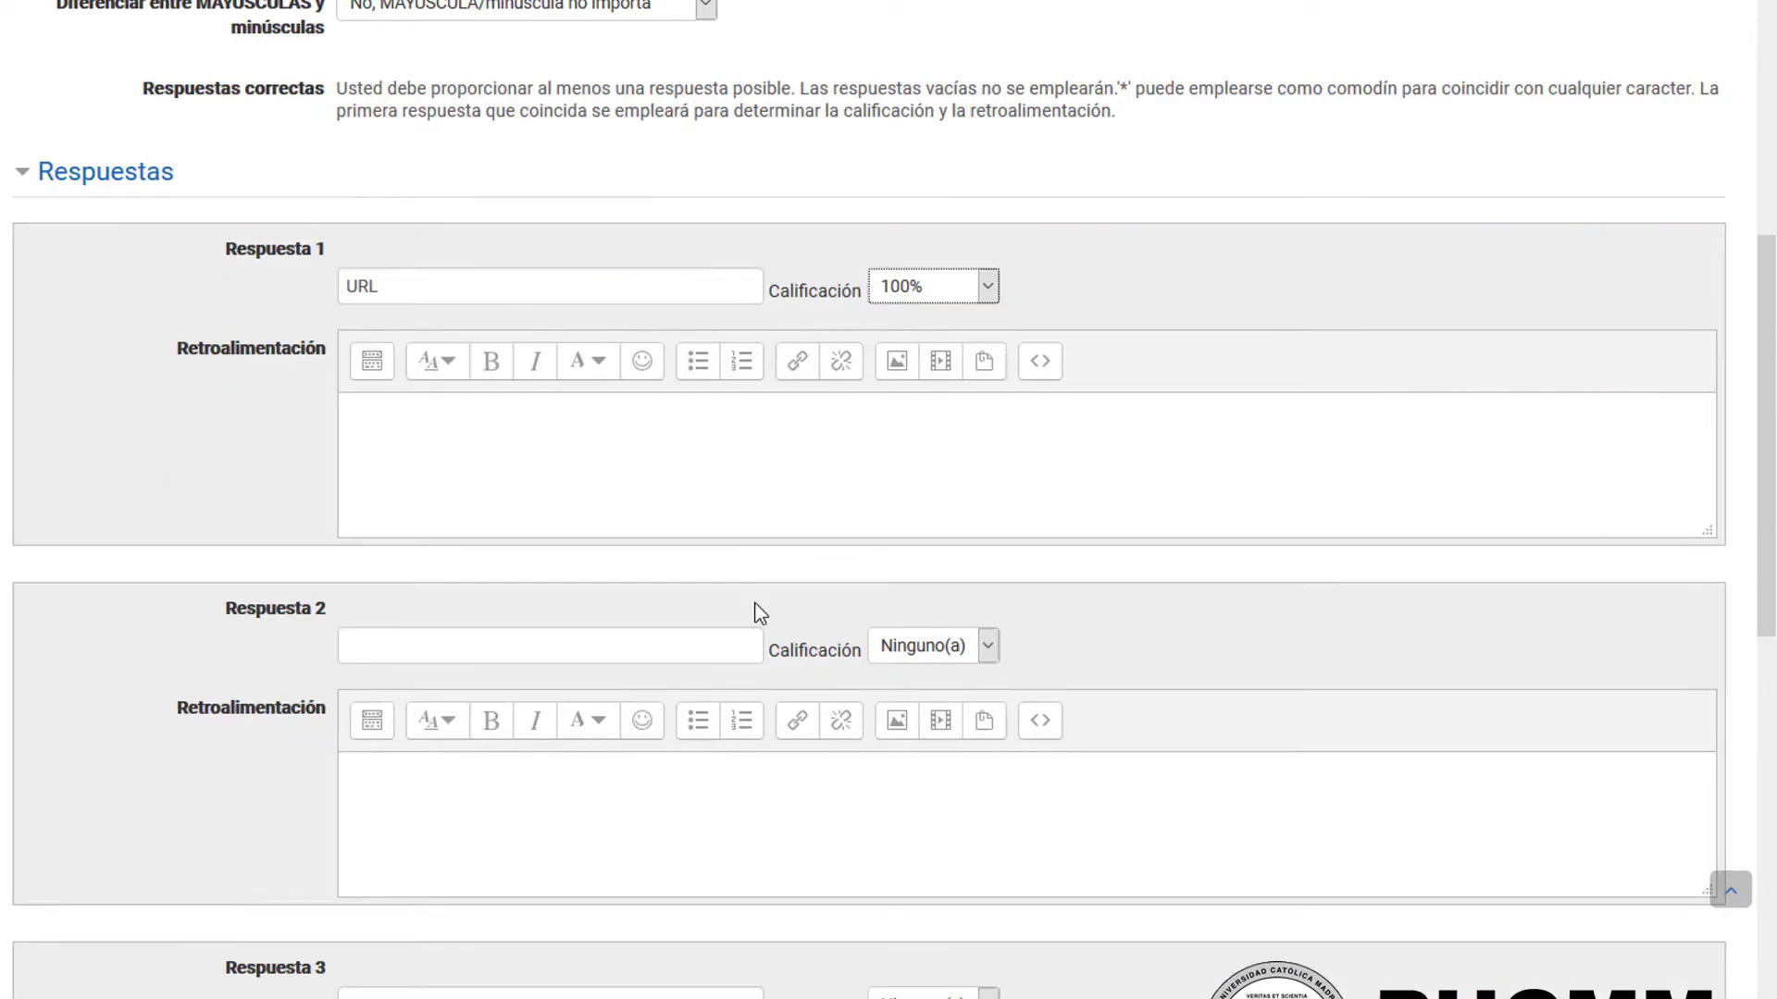
pyautogui.click(635, 644)
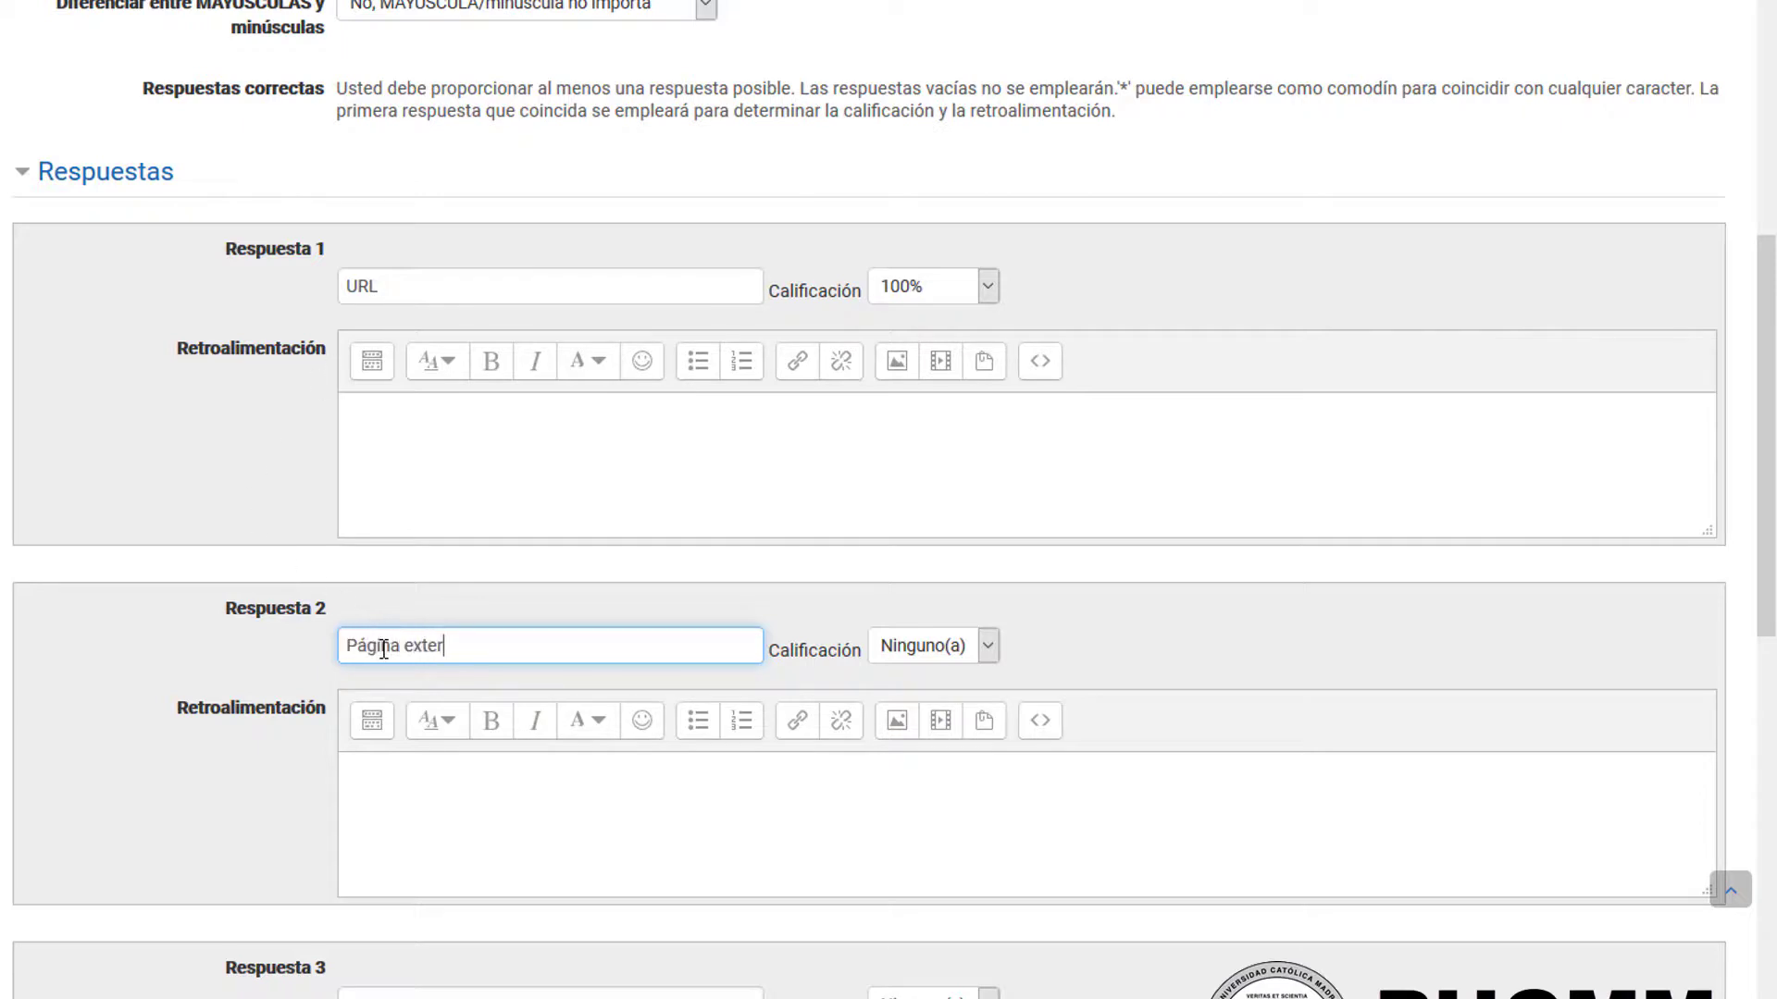
pyautogui.click(904, 648)
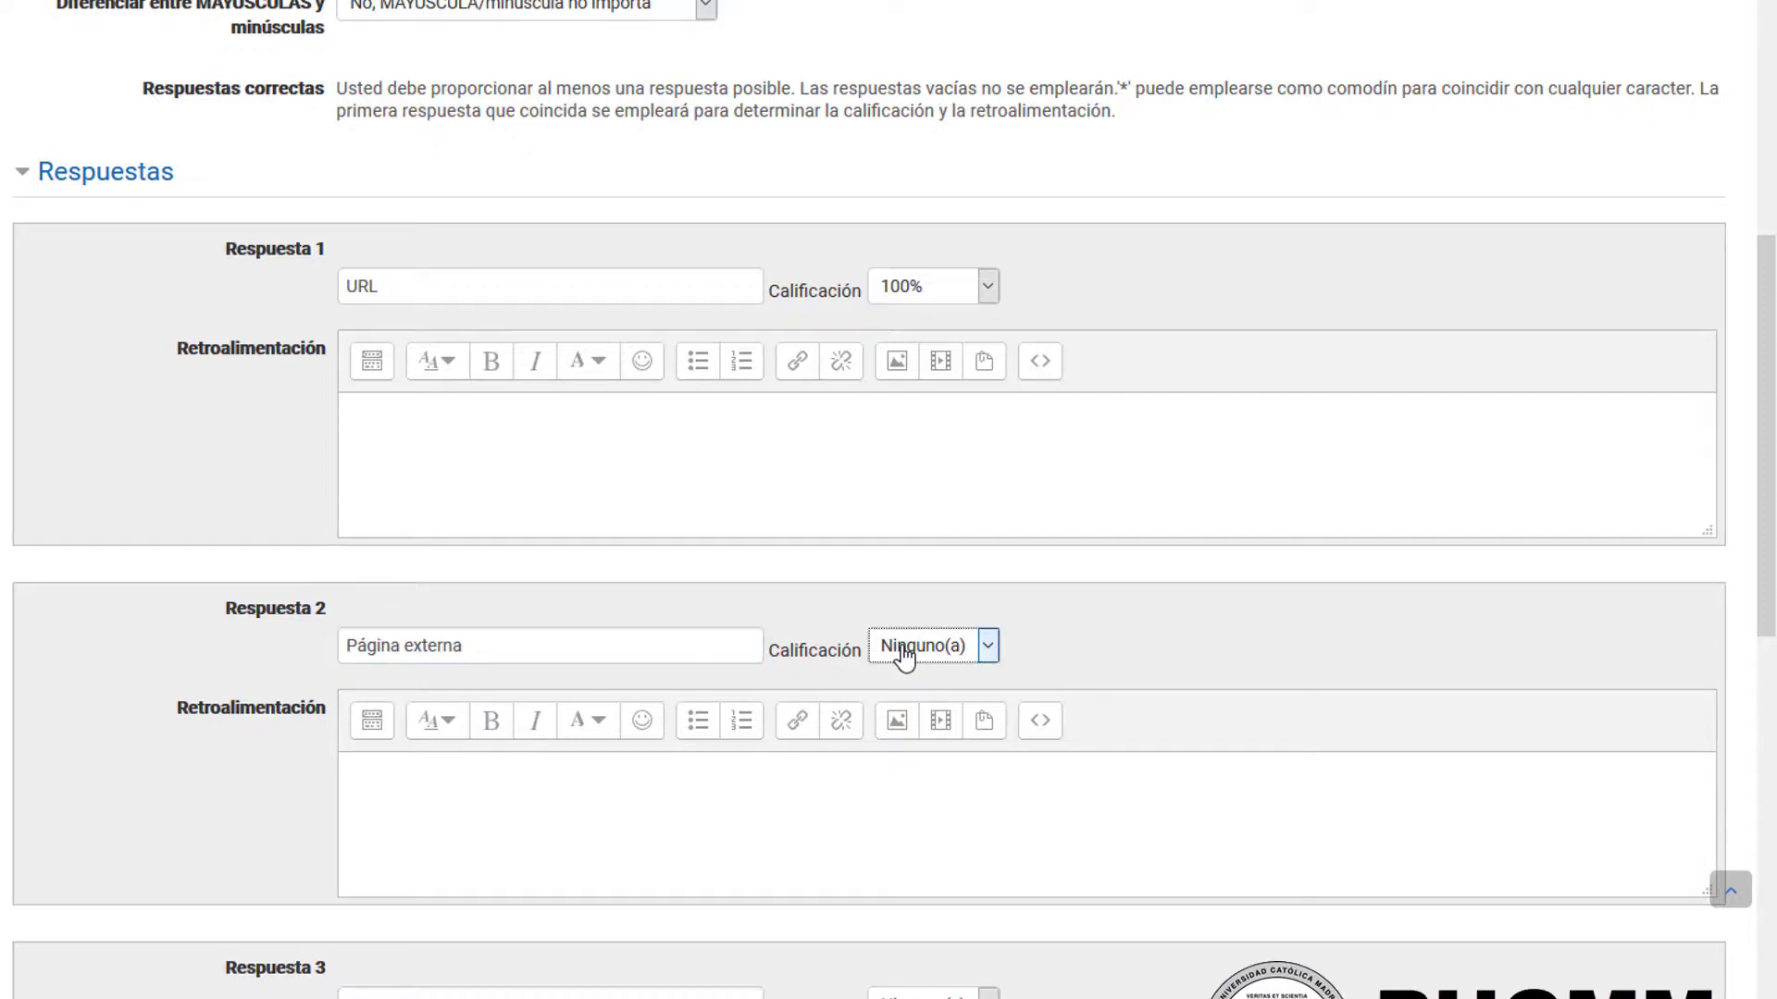
pyautogui.click(931, 881)
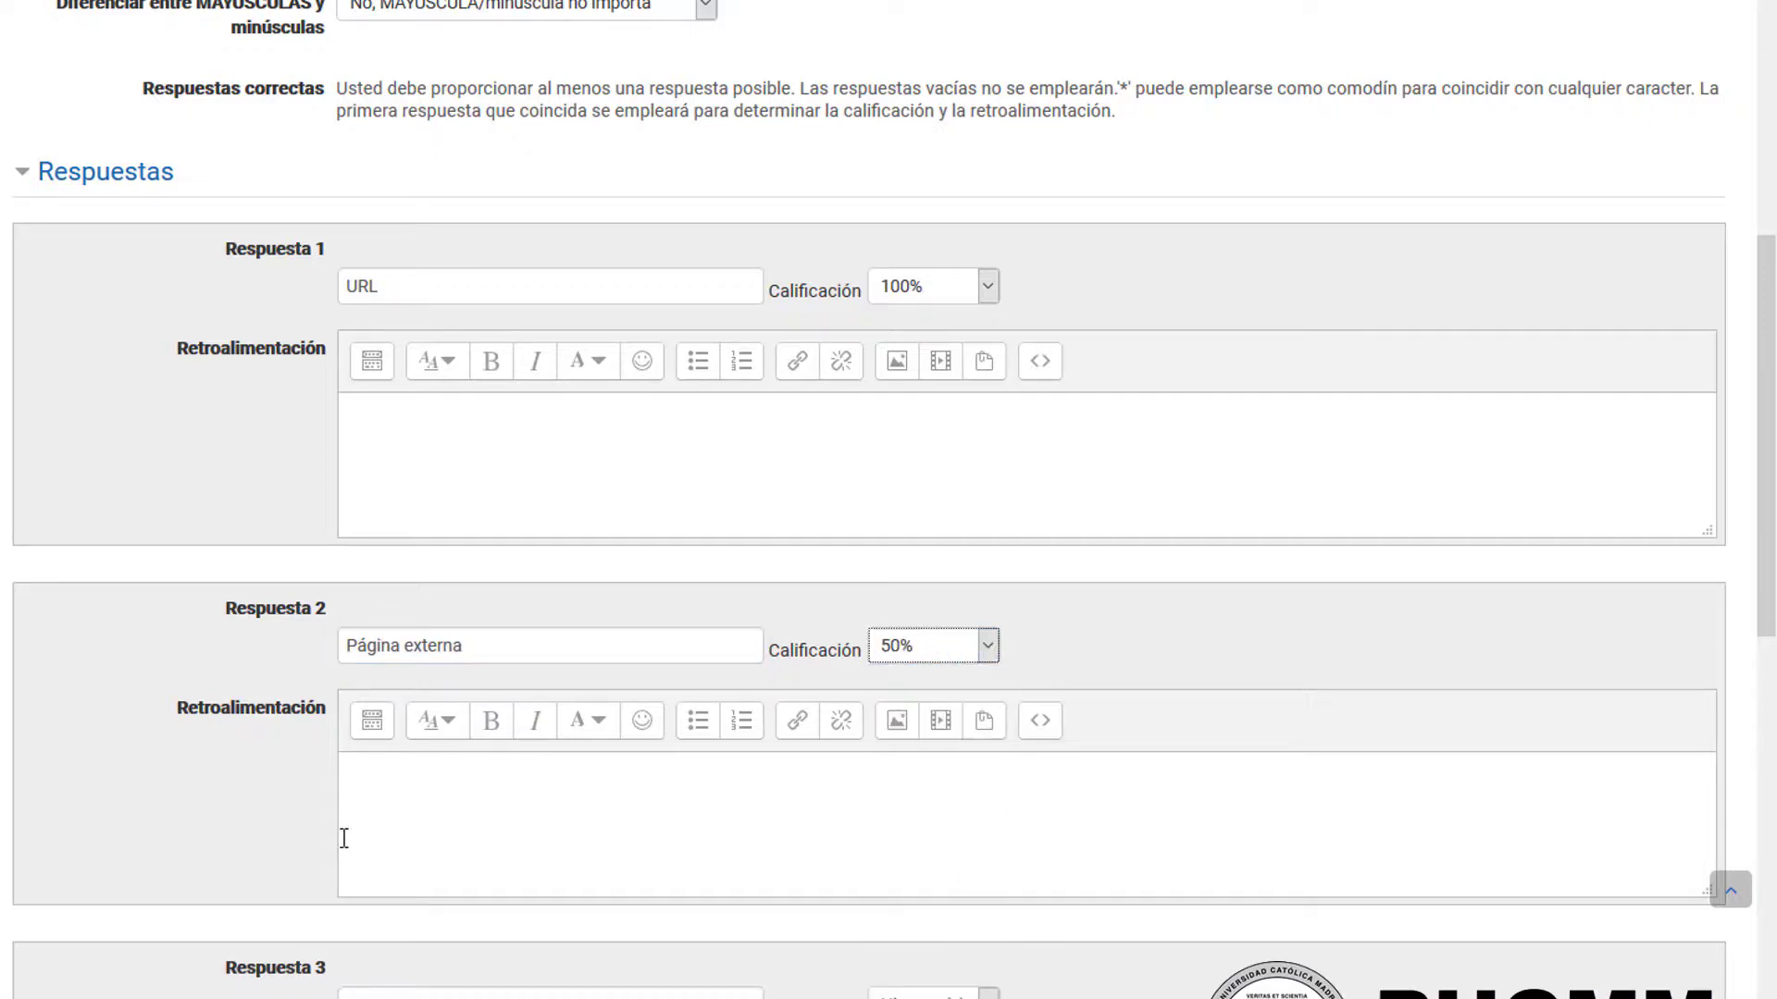
pyautogui.click(304, 851)
# Step: Try the case option "MAYÚSCULAS y minúsculas deben coincidir", and set it back to "No, MAYÚSCULA/minúscula no importa"
pyautogui.scroll(5, 495, 503)
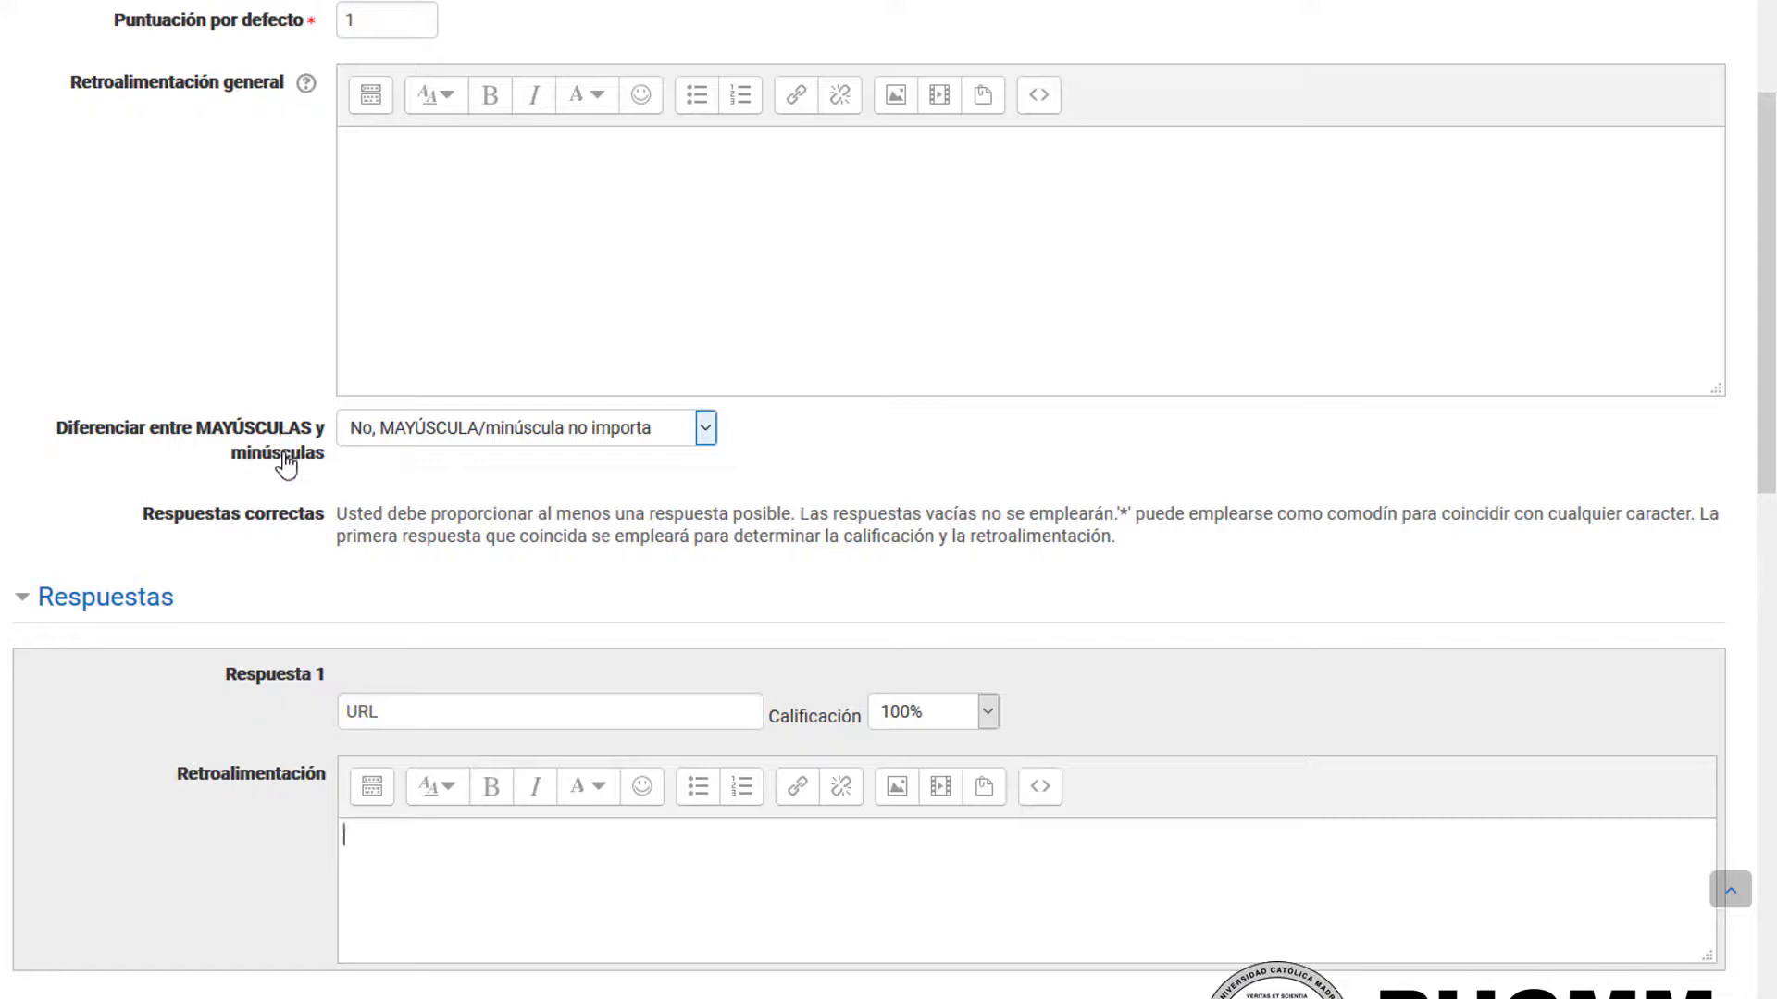
pyautogui.click(437, 433)
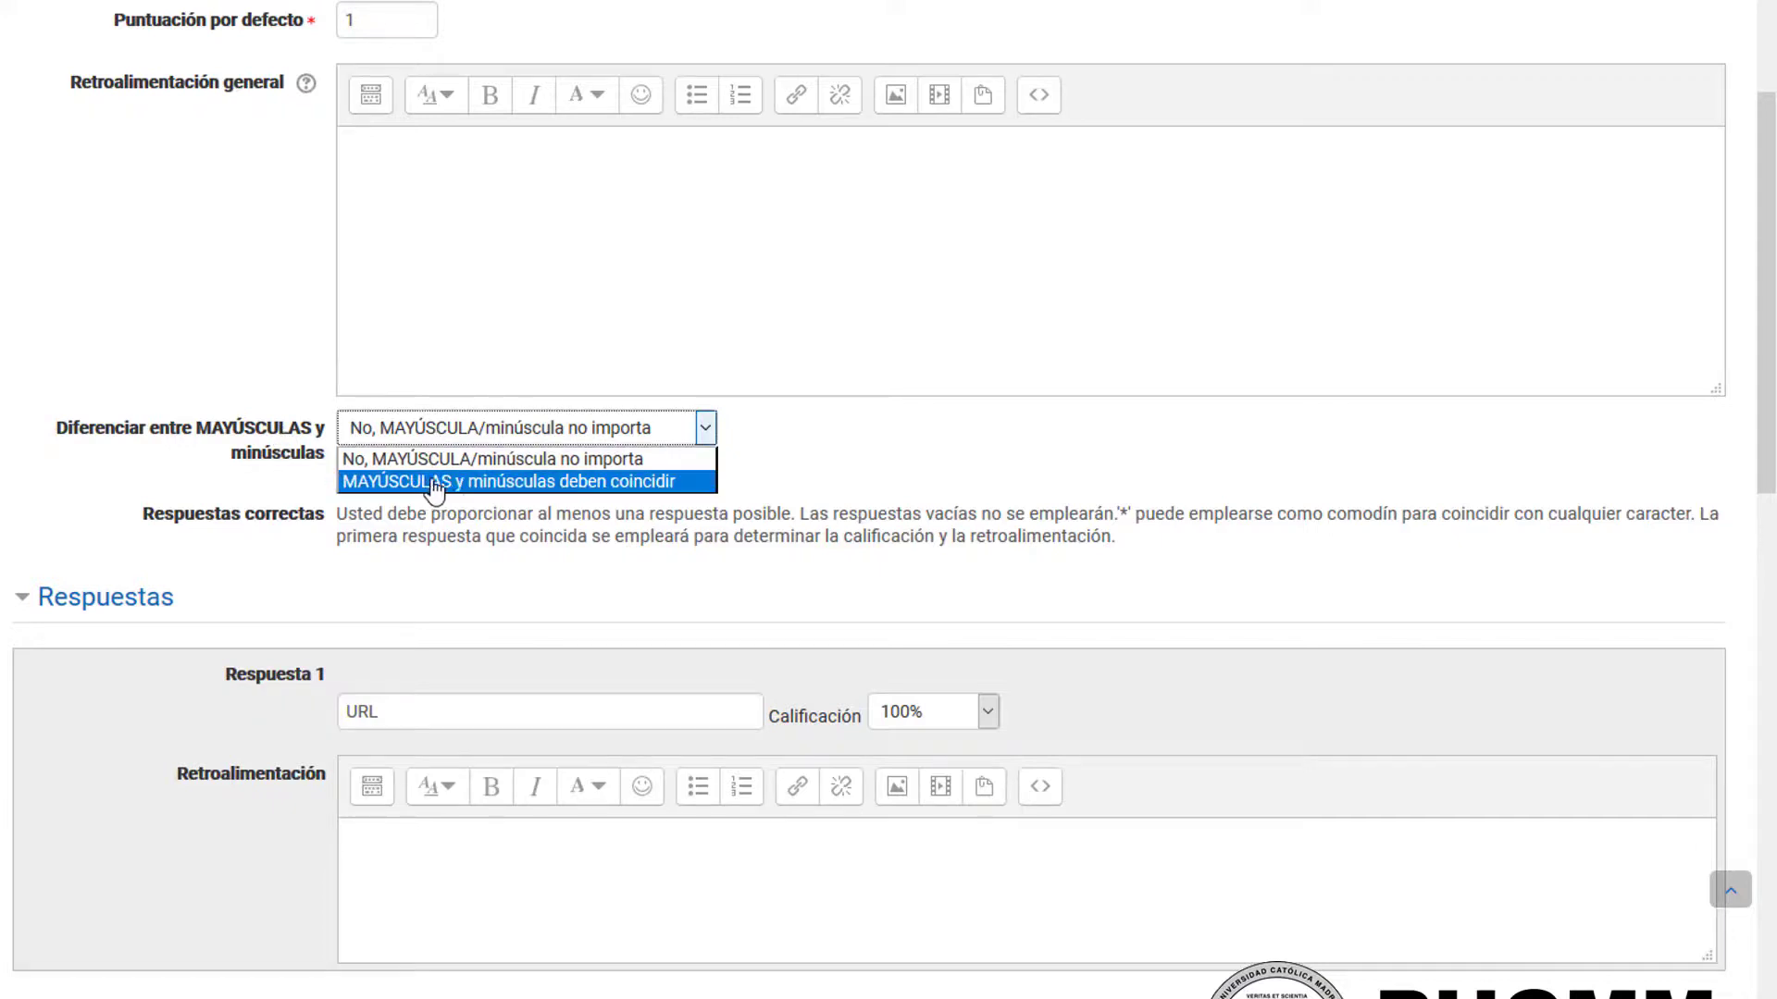
pyautogui.click(533, 482)
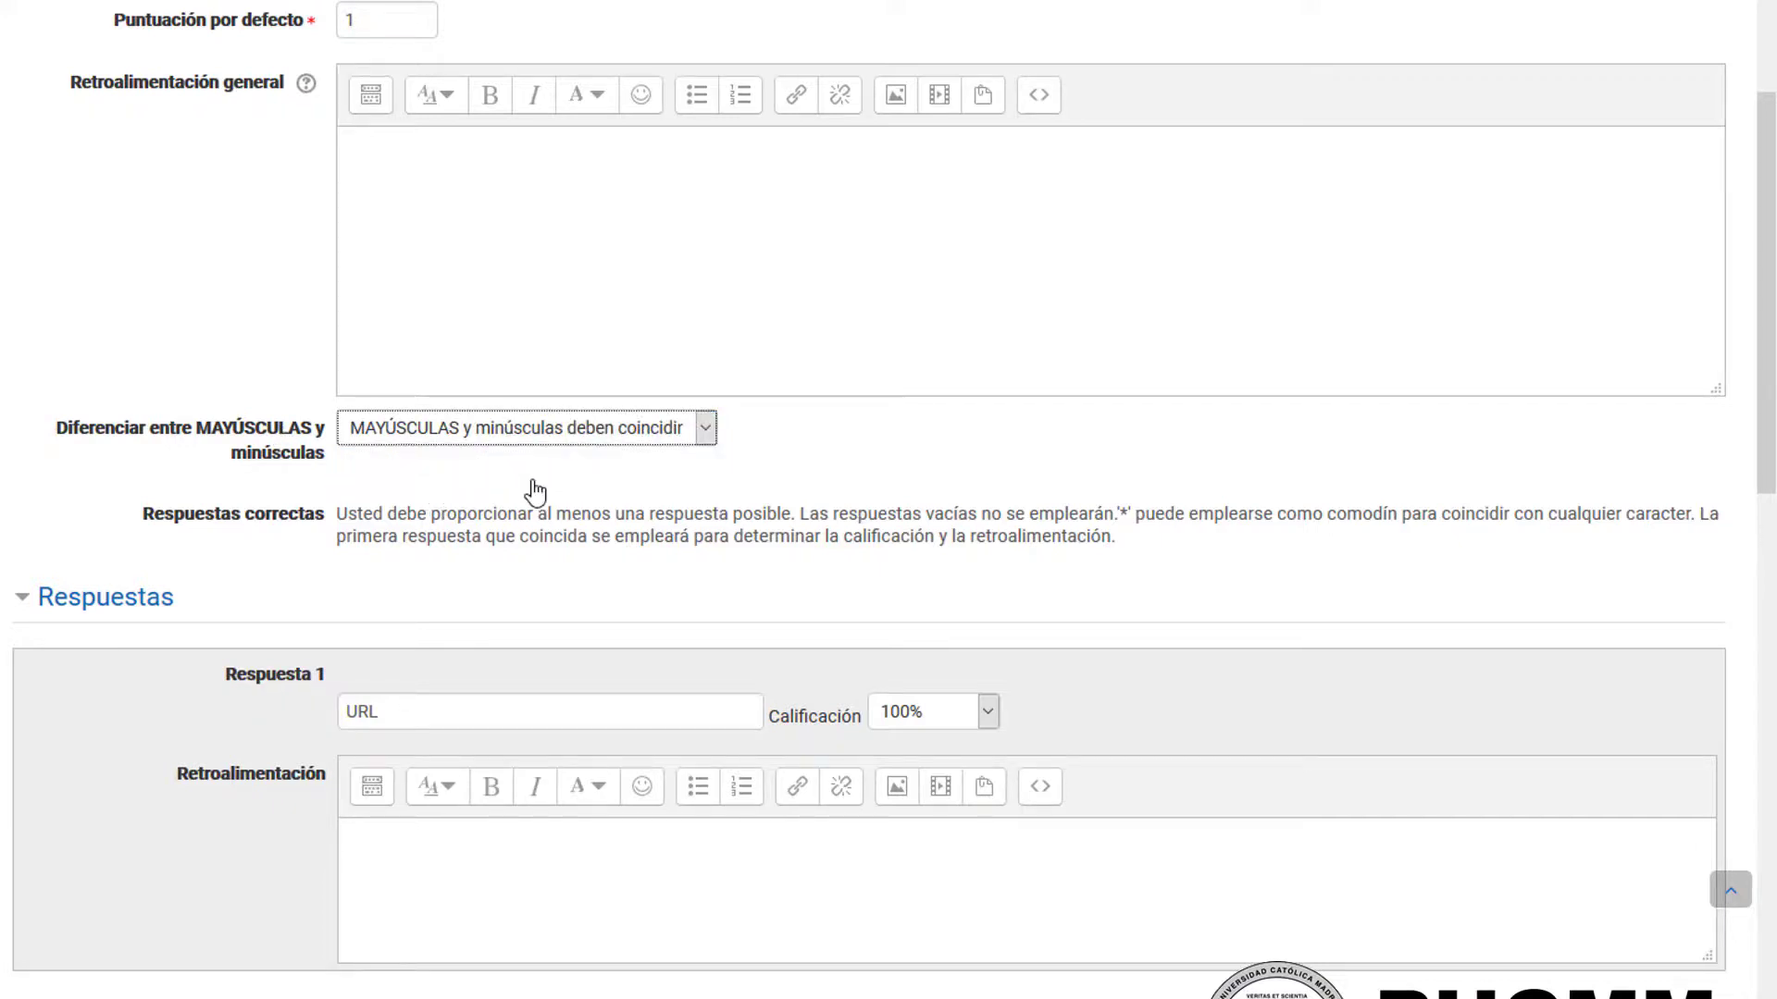
pyautogui.moveTo(428, 714); pyautogui.dragTo(321, 708)
pyautogui.click(408, 713)
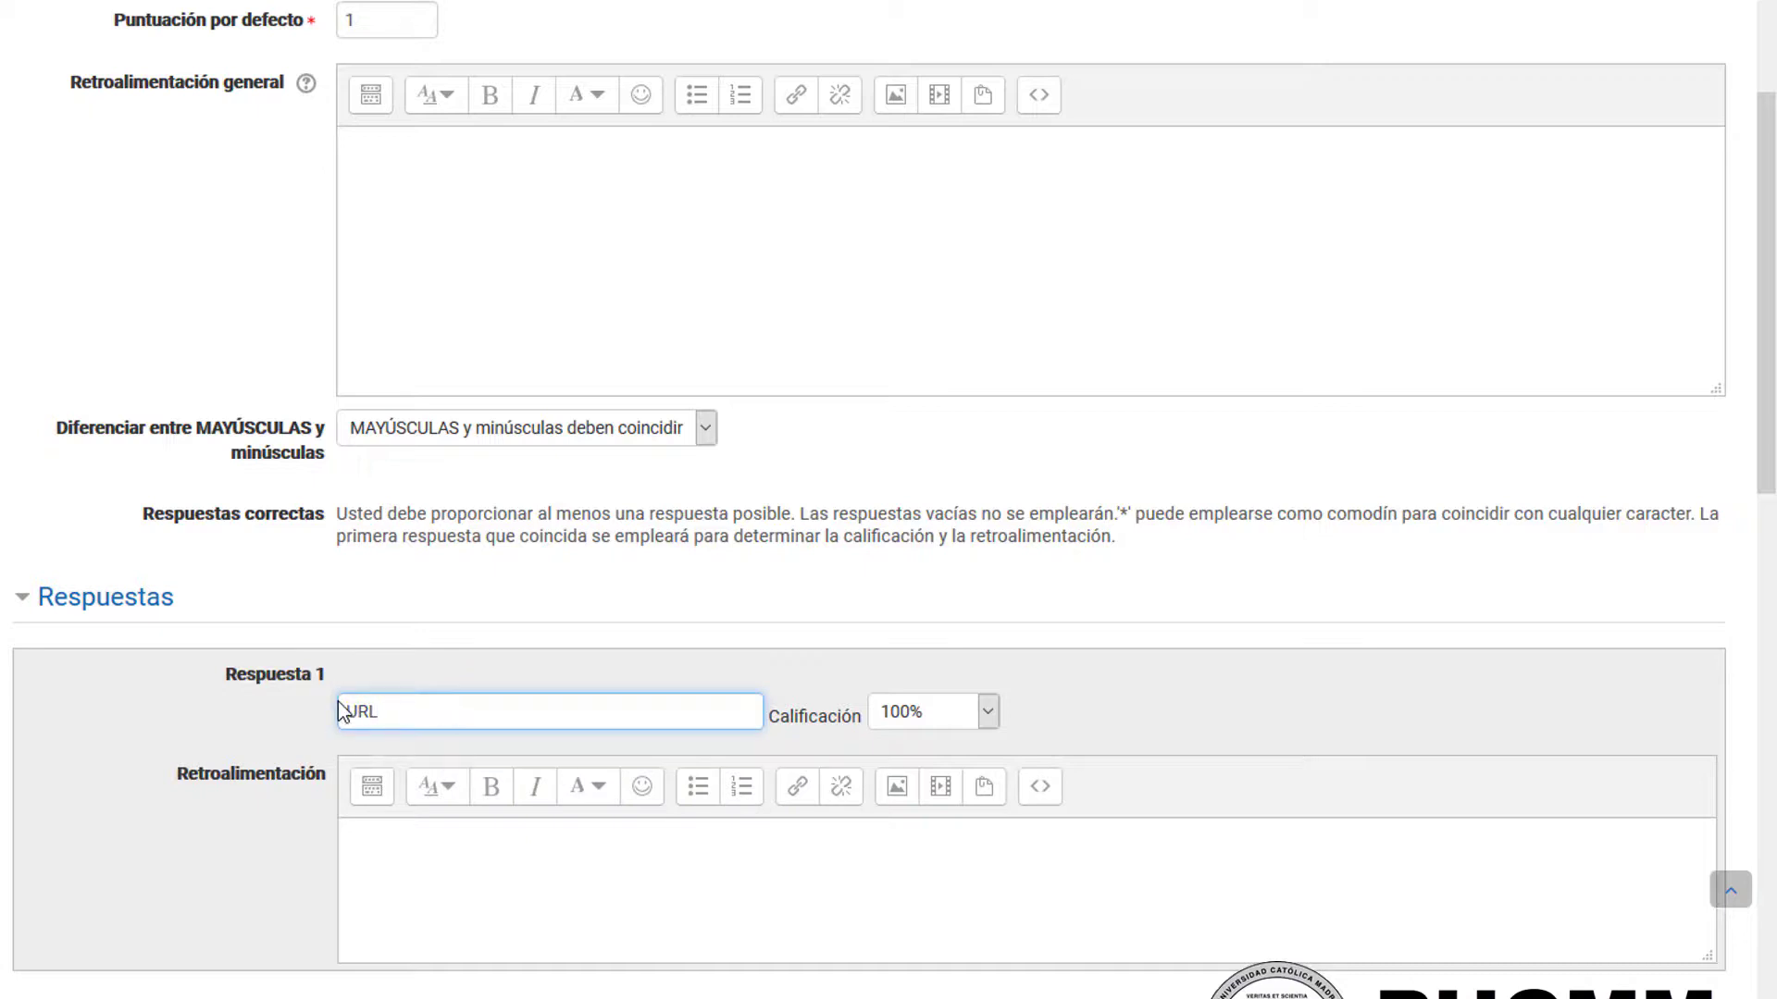
pyautogui.click(503, 887)
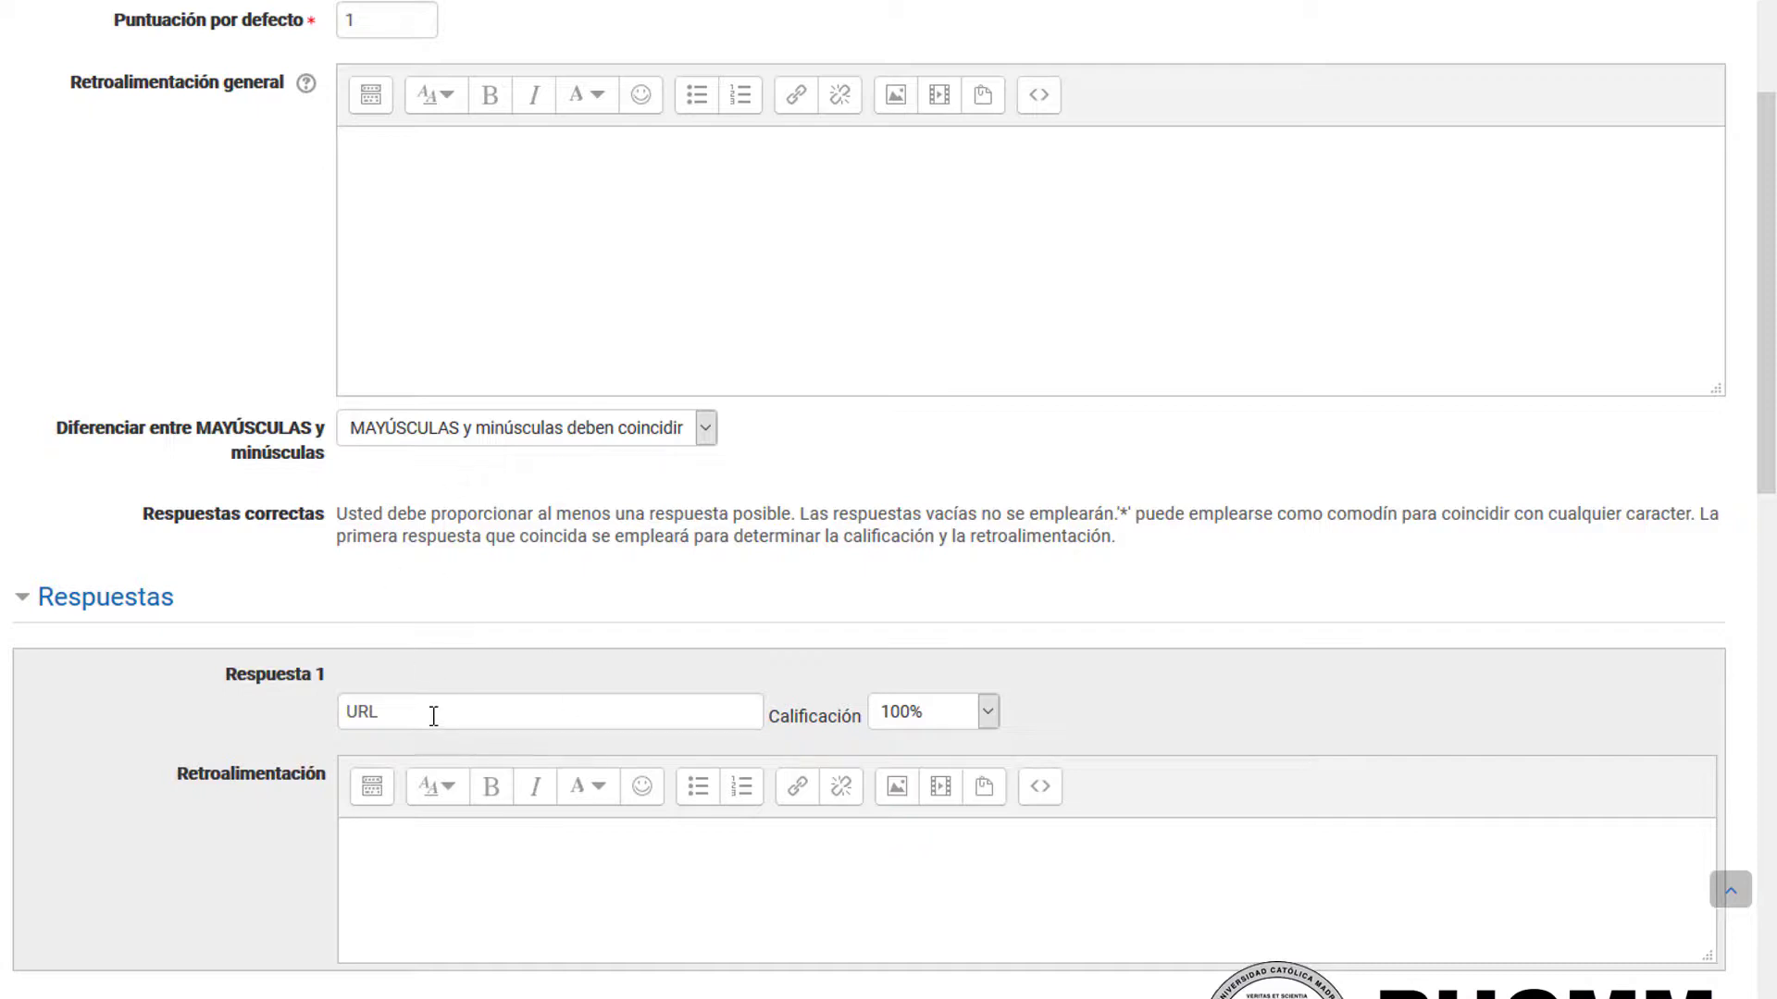
pyautogui.click(436, 439)
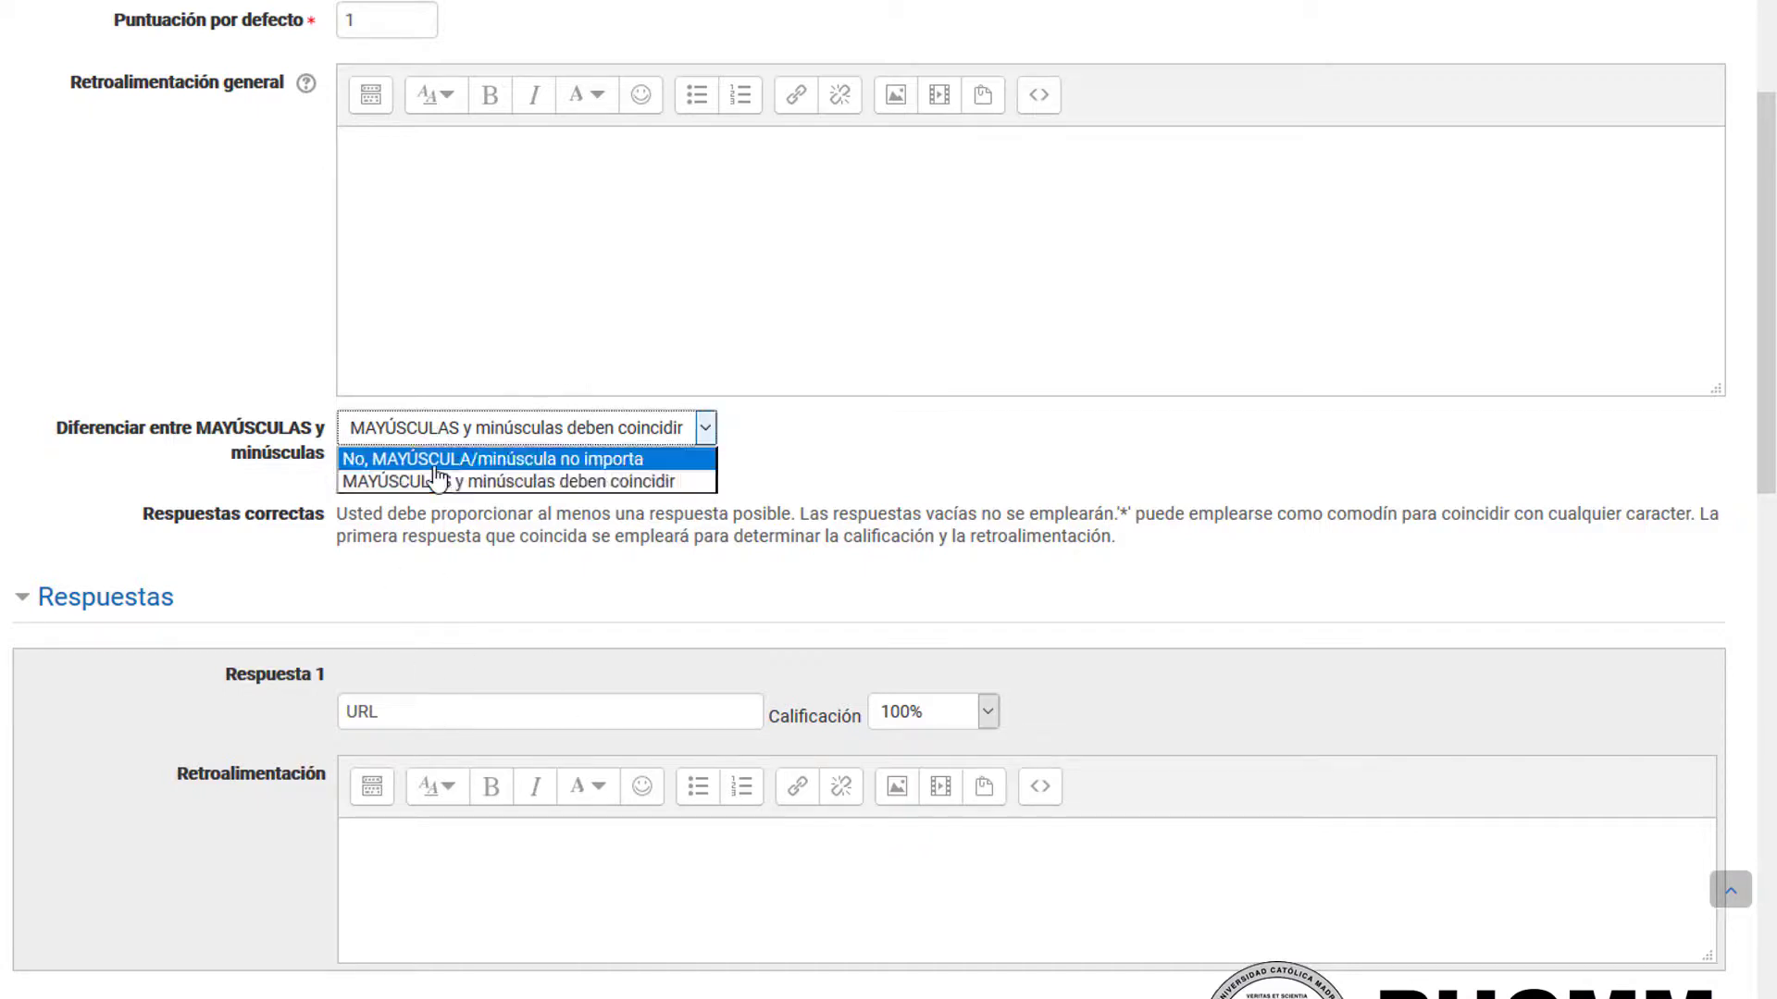
pyautogui.click(630, 460)
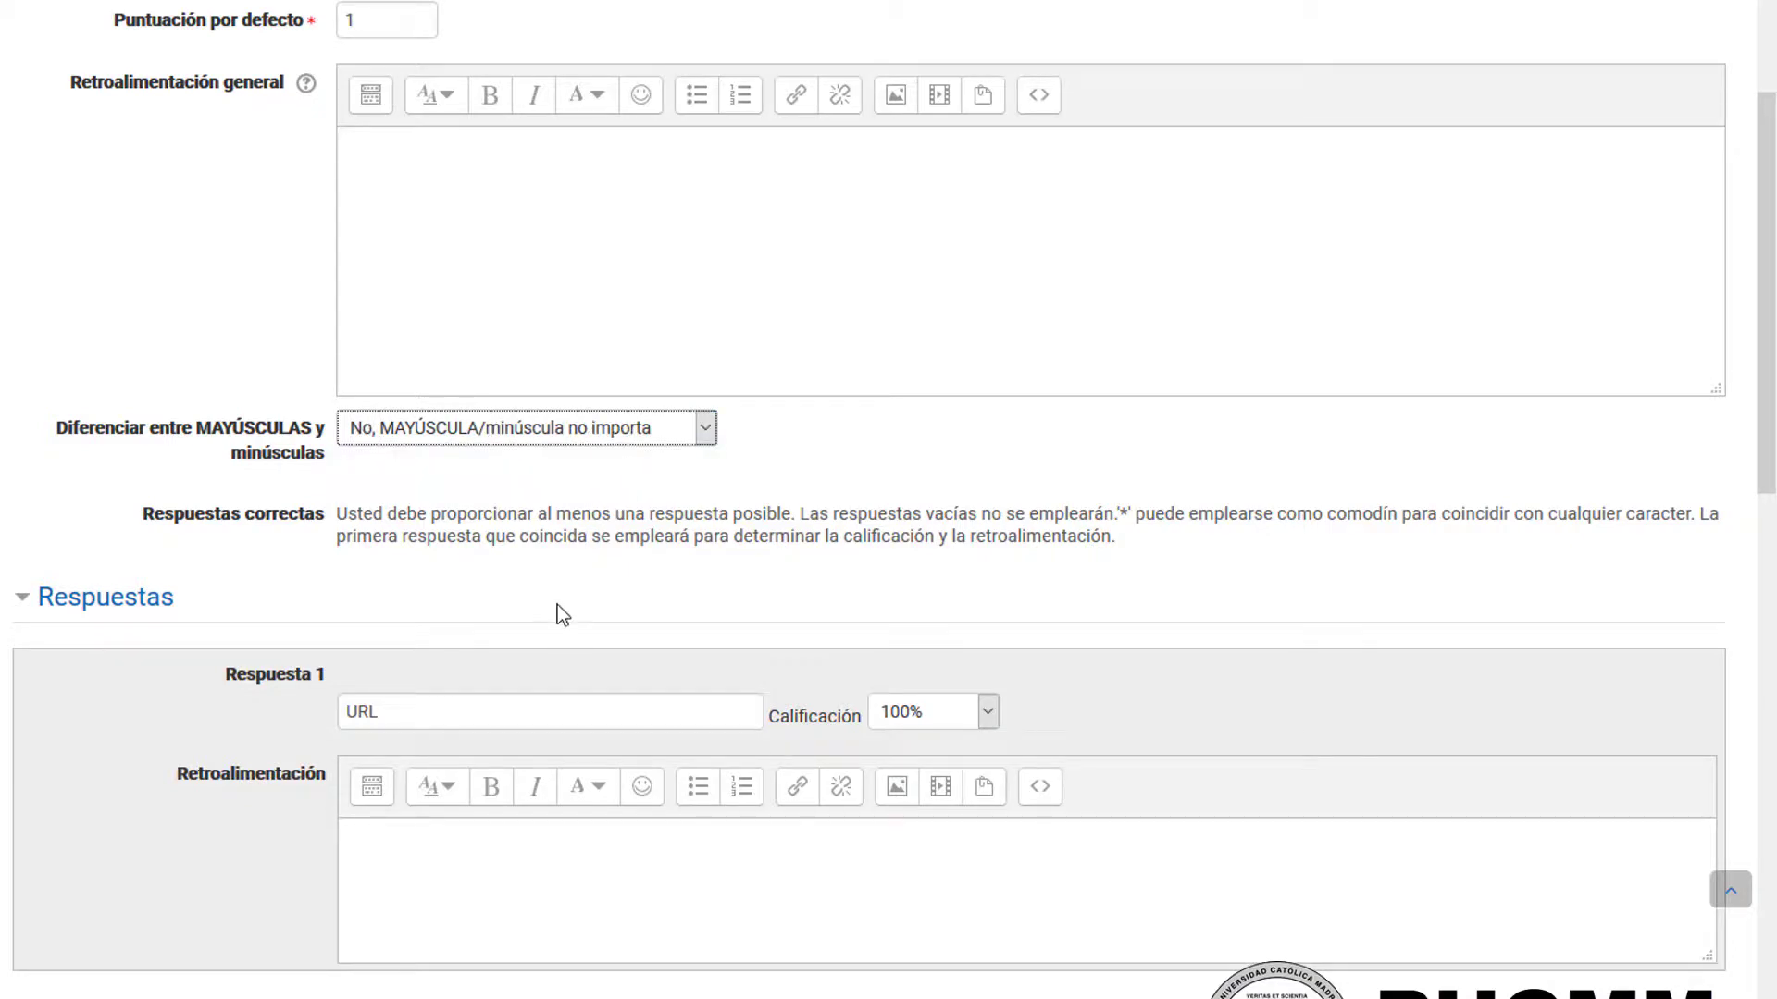
# Step: Save the "Tipo de Recurso - URL" question to the question bank
pyautogui.scroll(-10, 225, 685)
pyautogui.scroll(-3, 244, 635)
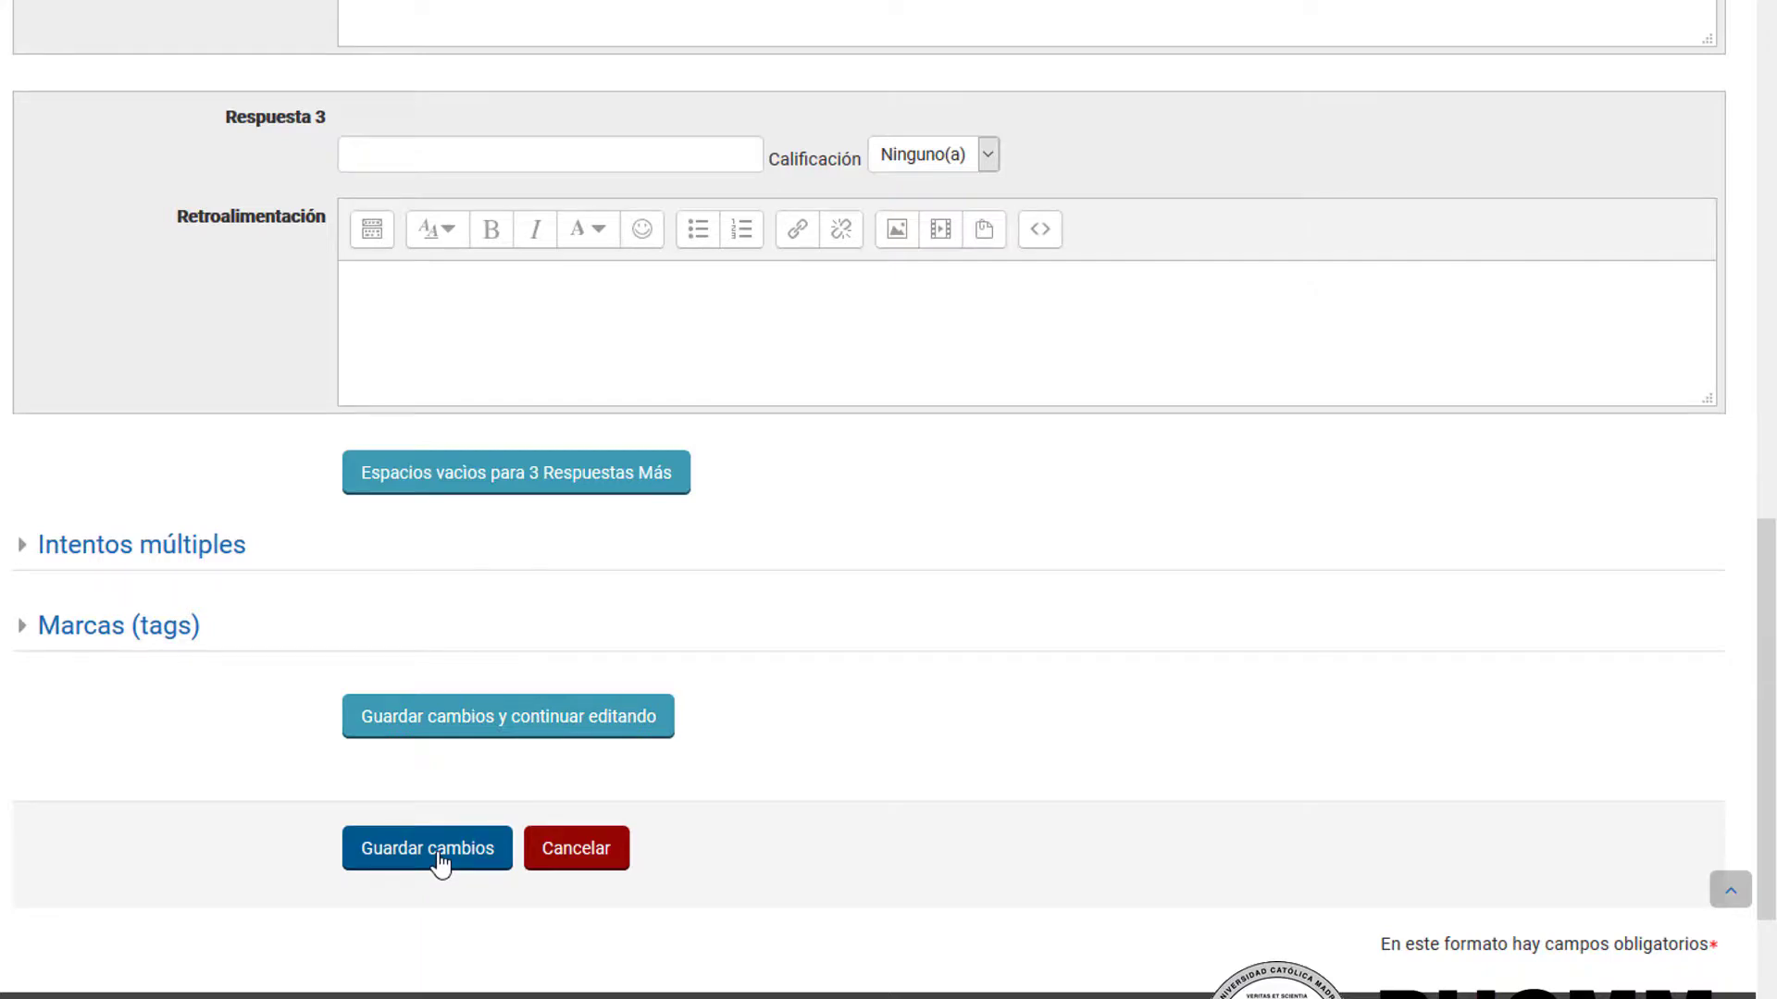
pyautogui.click(439, 863)
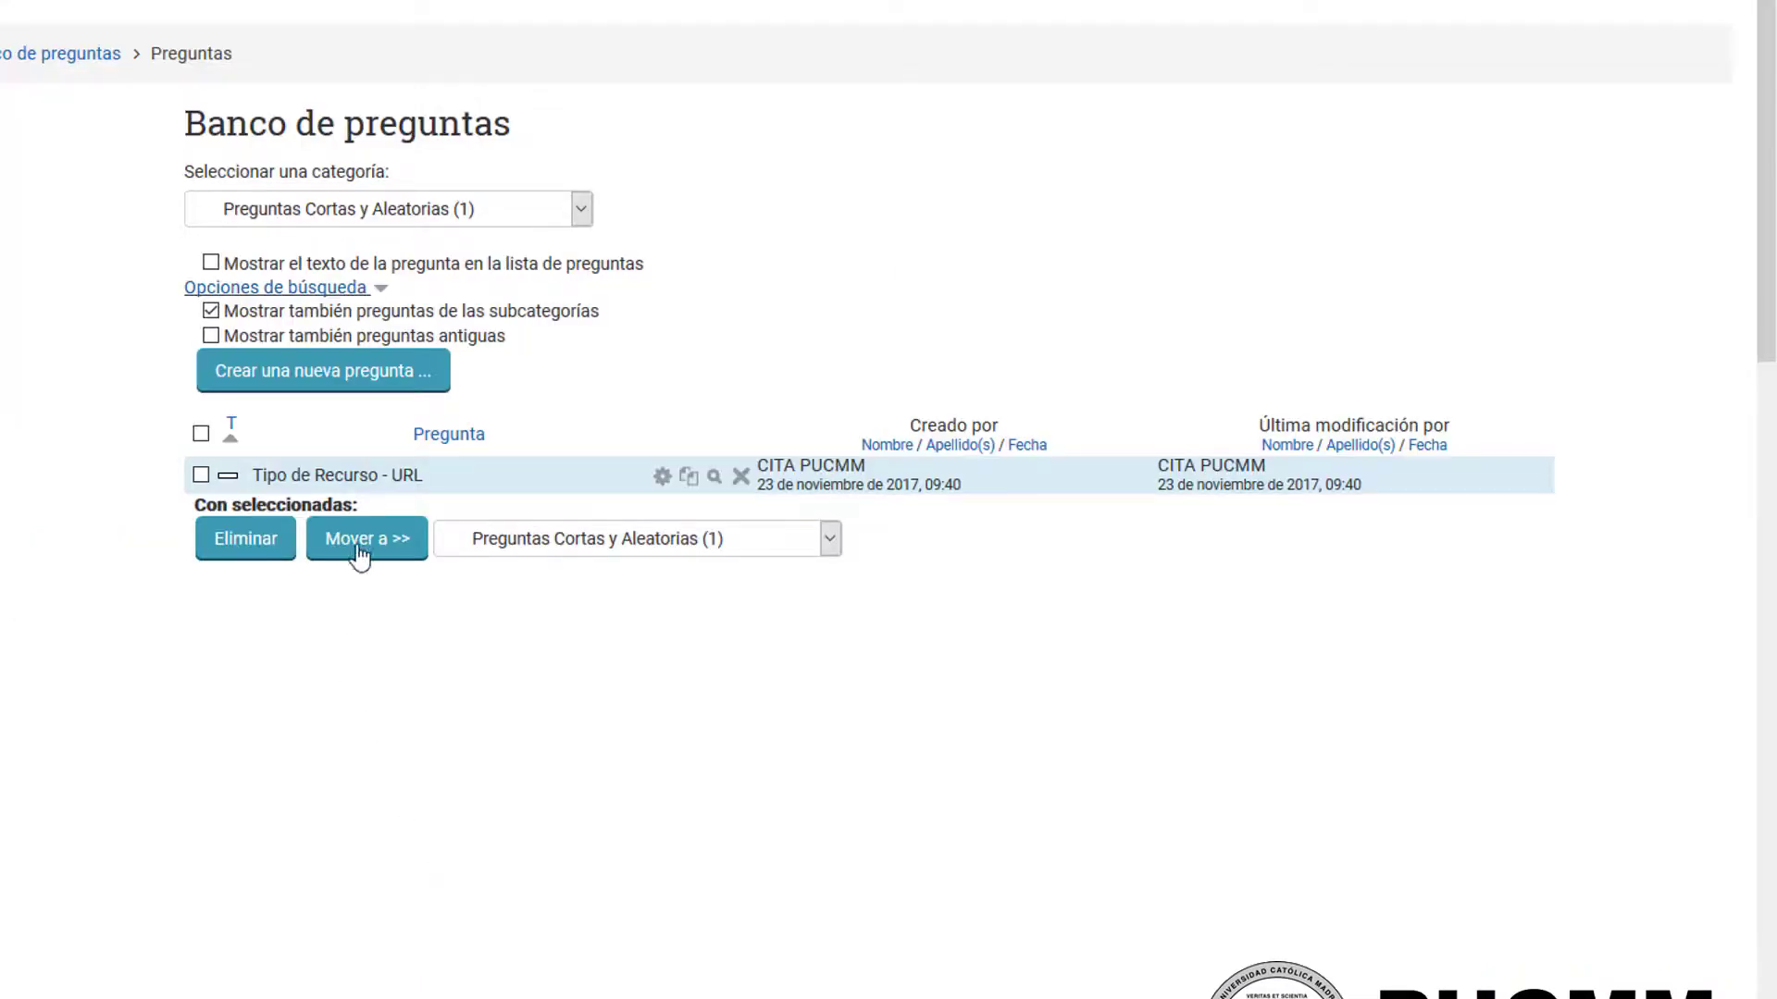
# Step: Preview the "Tipo de Recurso - URL" question, submit the answer "url", and close the preview
pyautogui.click(735, 479)
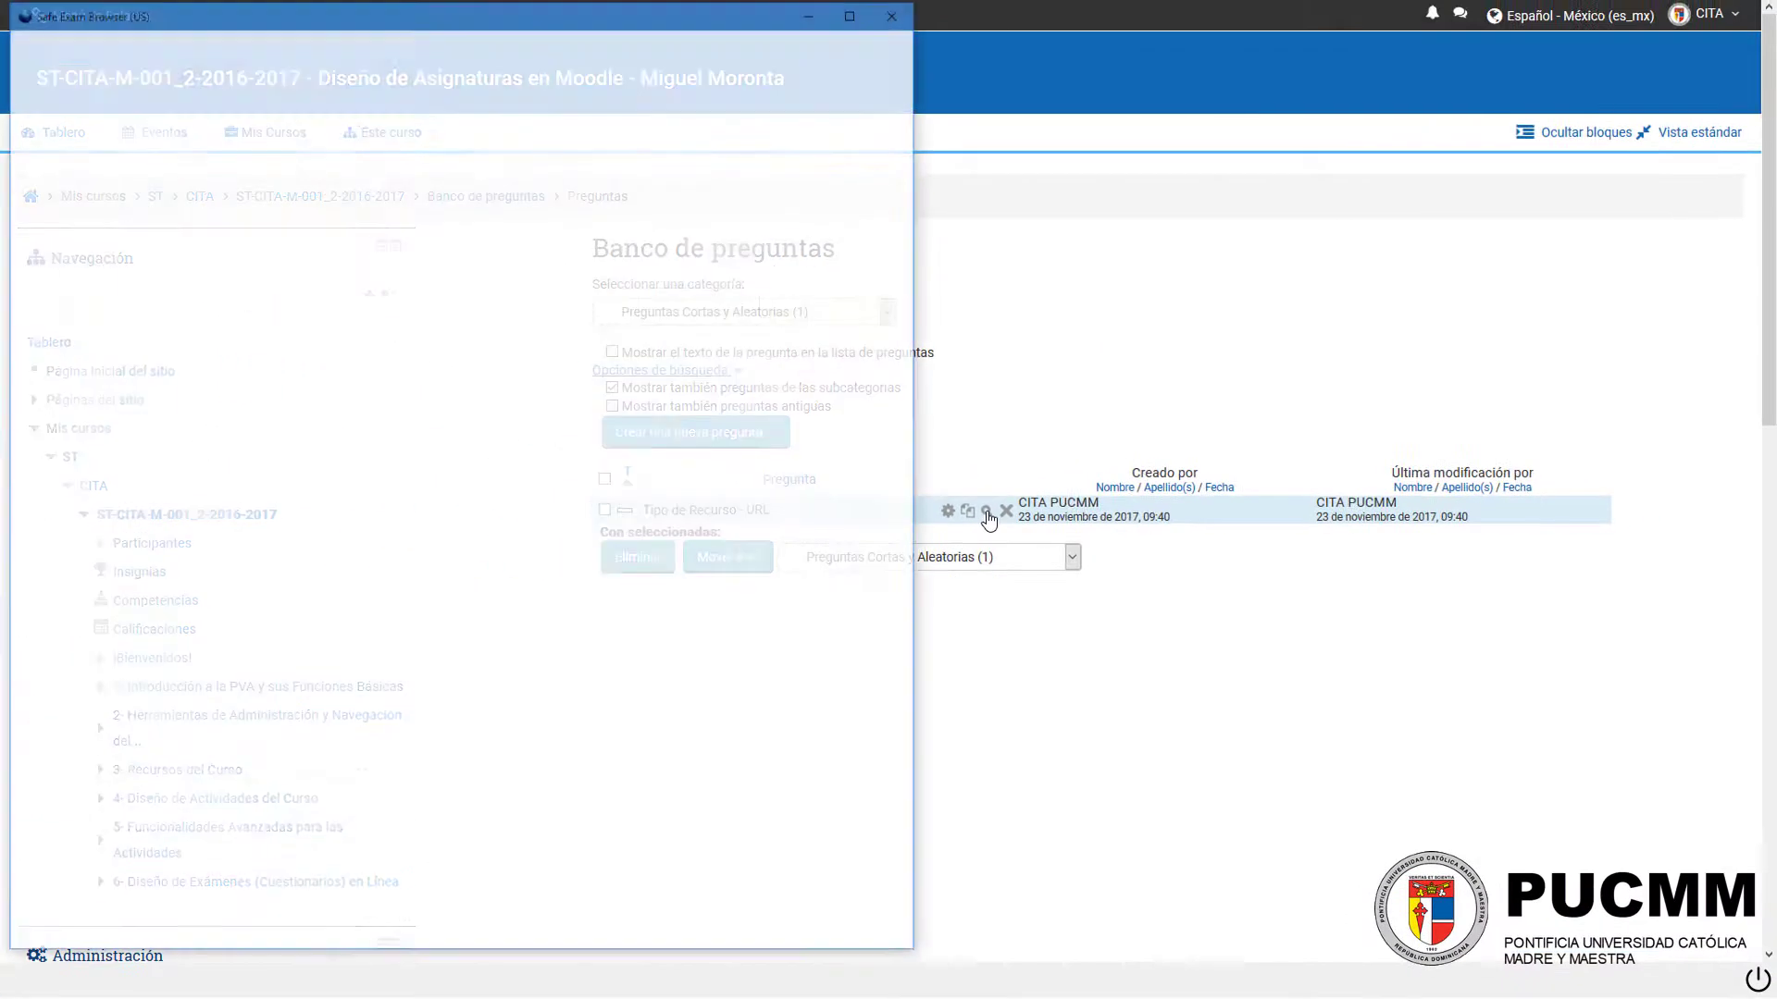
pyautogui.moveTo(1024, 11); pyautogui.dragTo(849, 278)
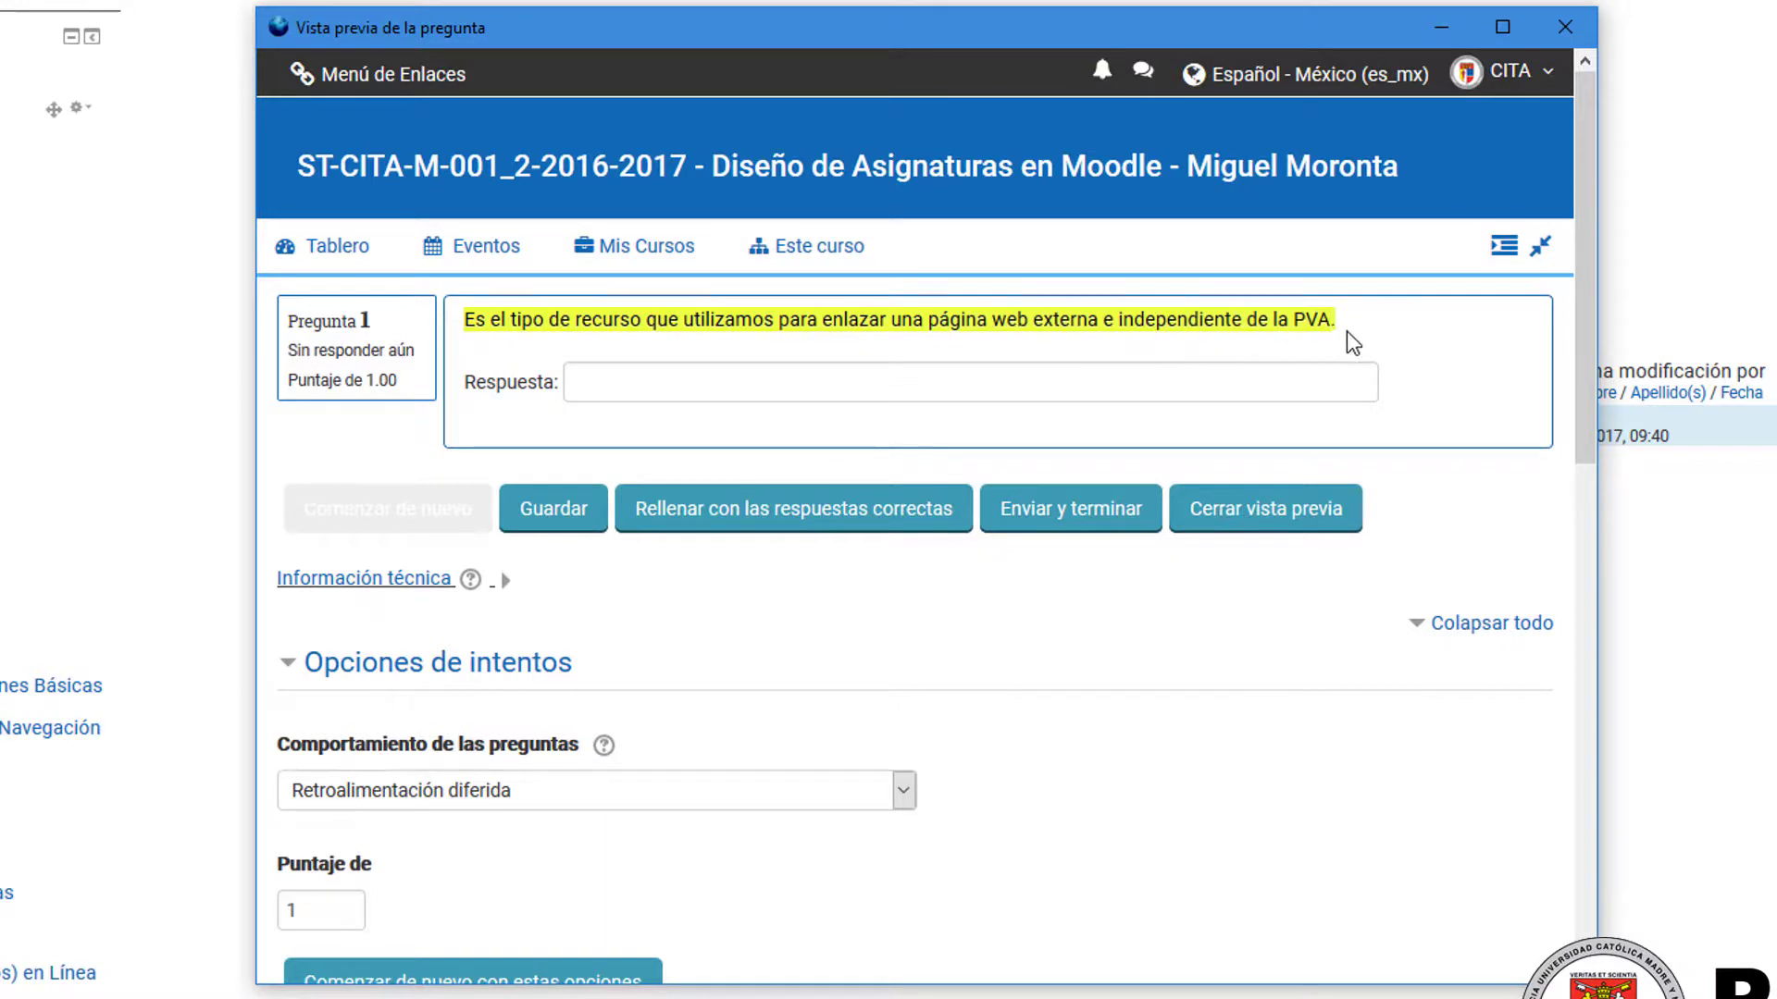
pyautogui.click(927, 390)
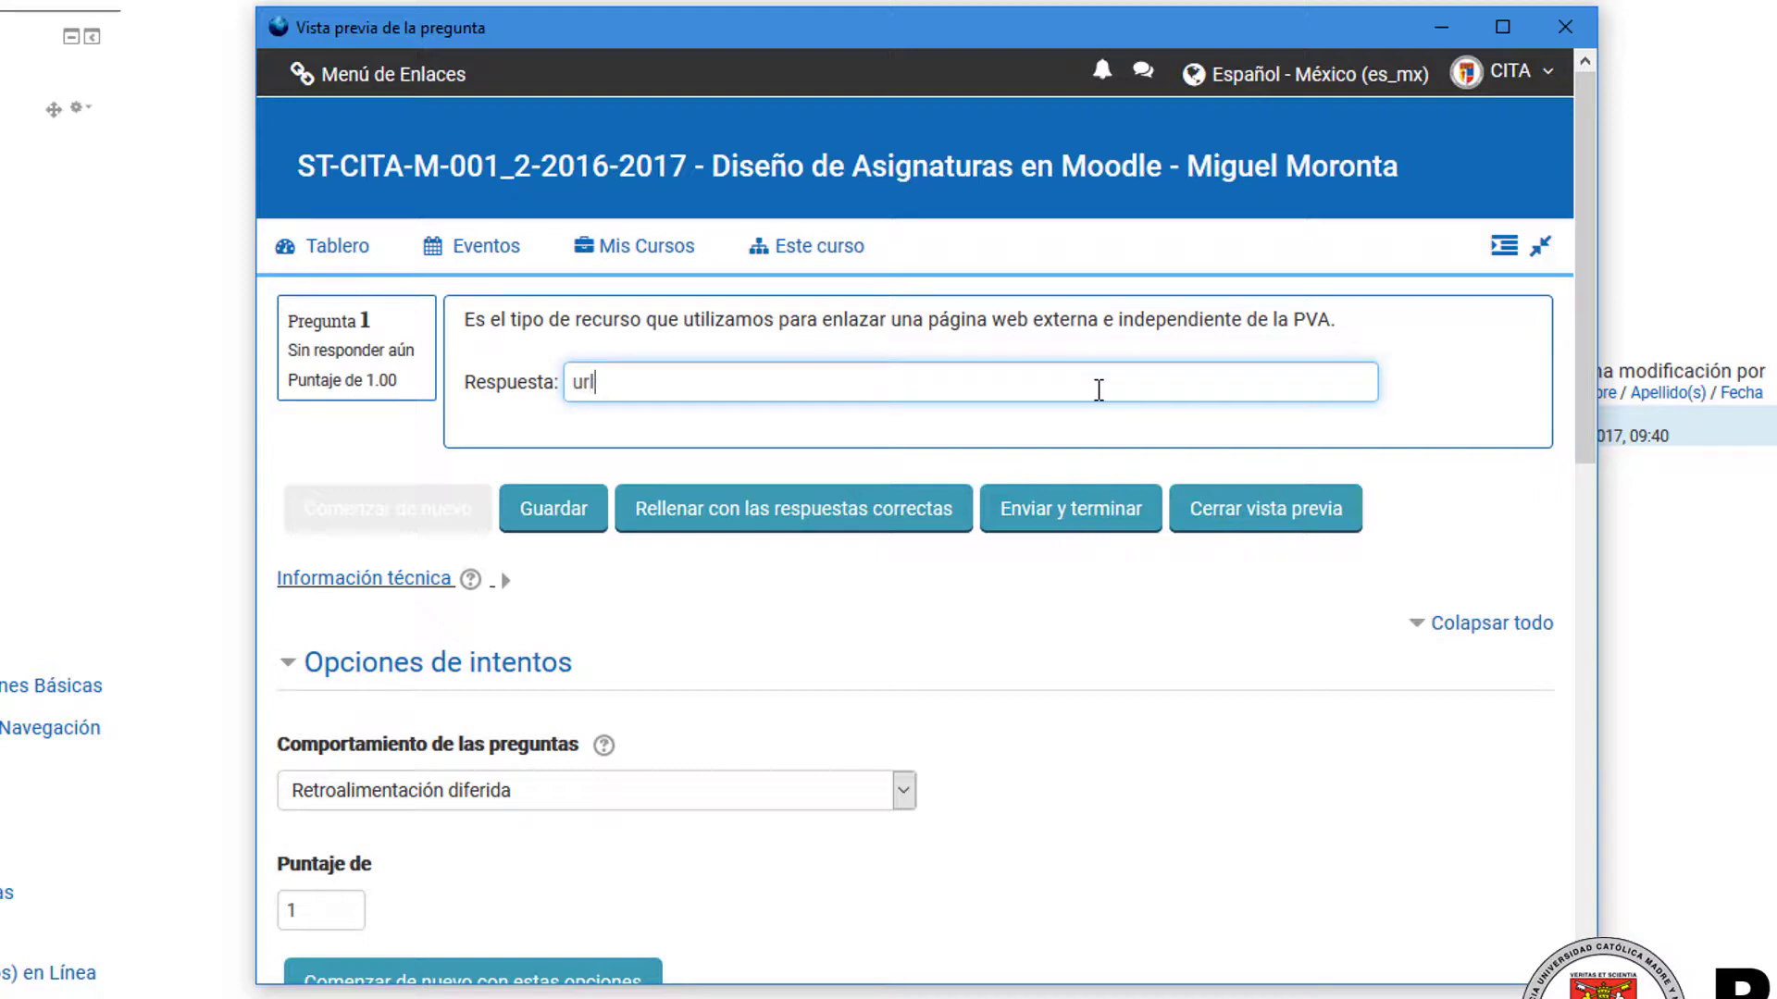
pyautogui.click(1080, 512)
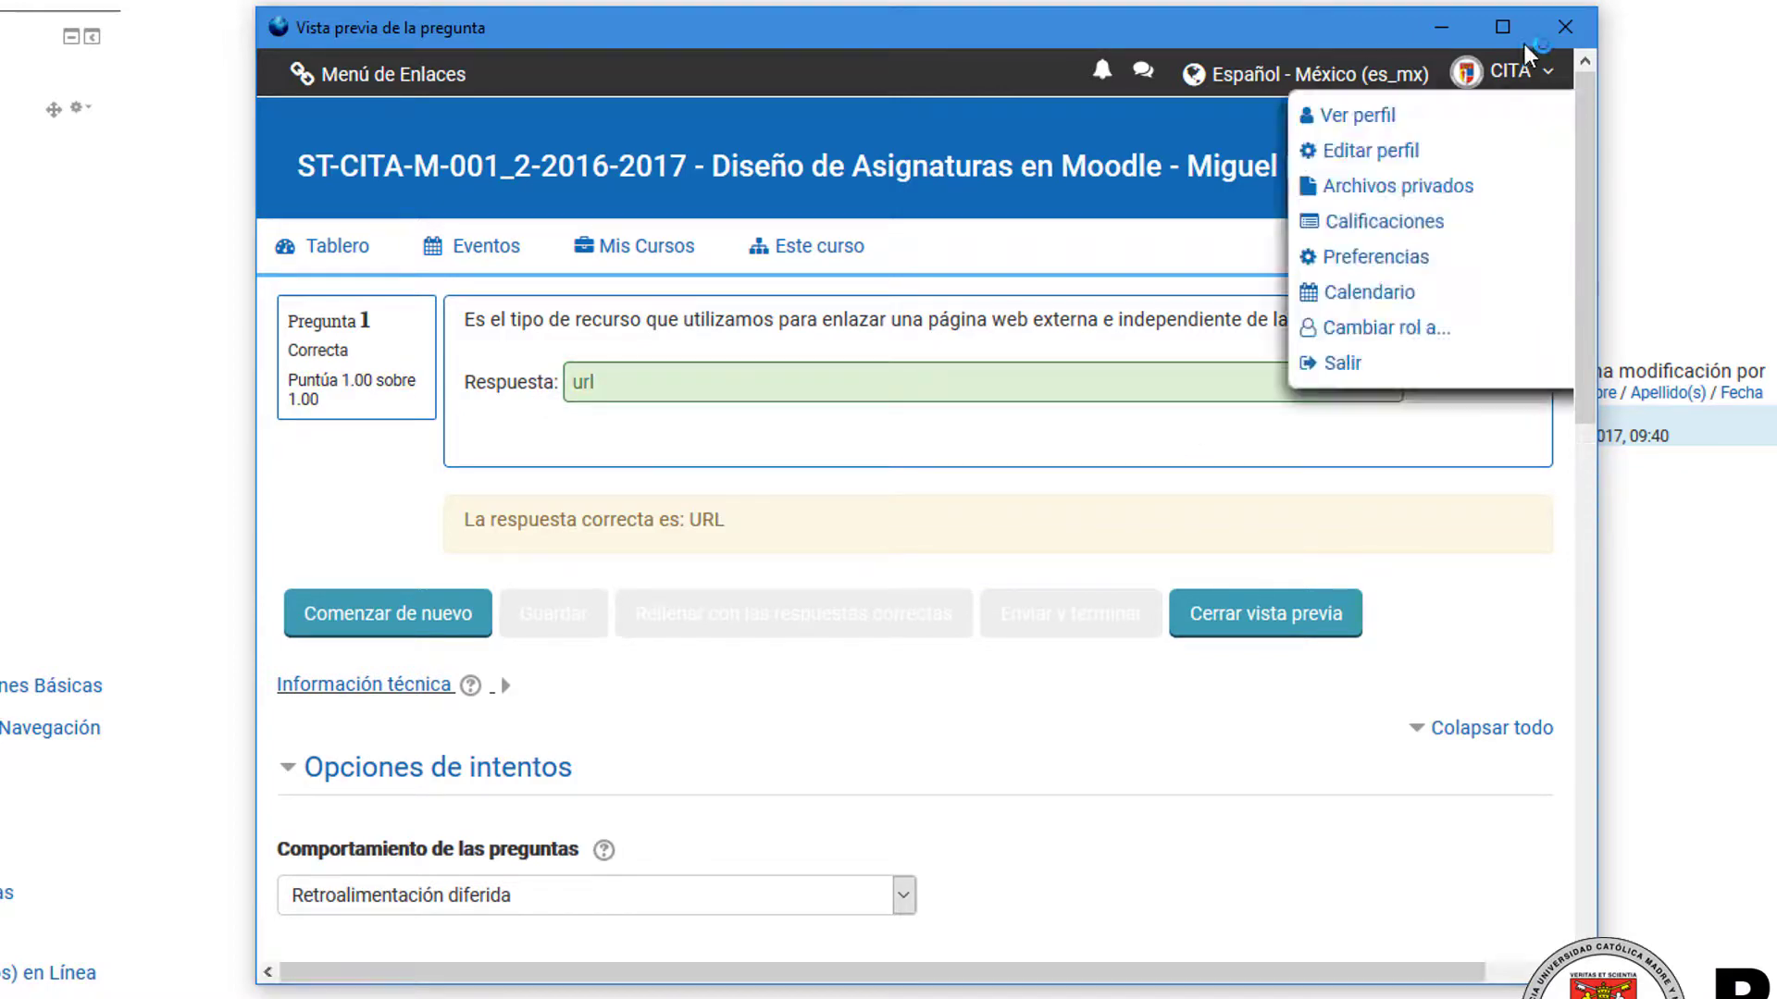
pyautogui.click(1583, 33)
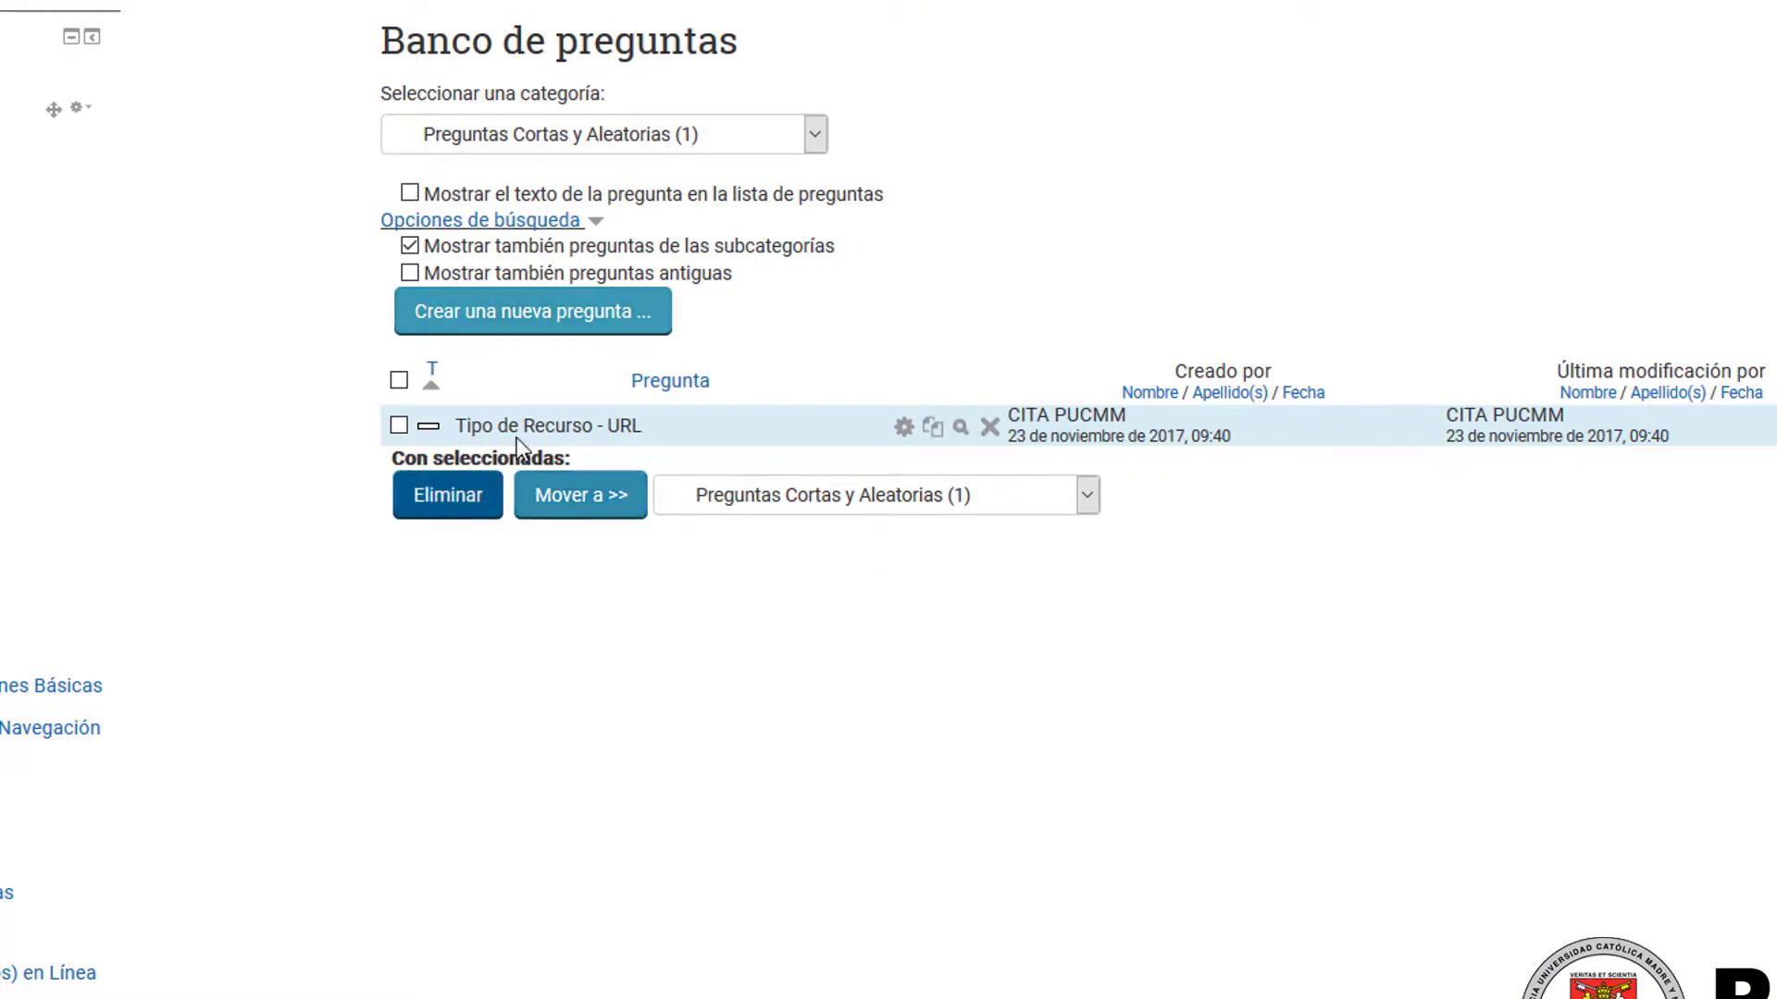
# Step: Add a short-answer question named "Tipo de Recurso - Archivo" with text "Es un tipo de recurso que permite al docente colgar un único archivo en su asignatura."
pyautogui.click(533, 311)
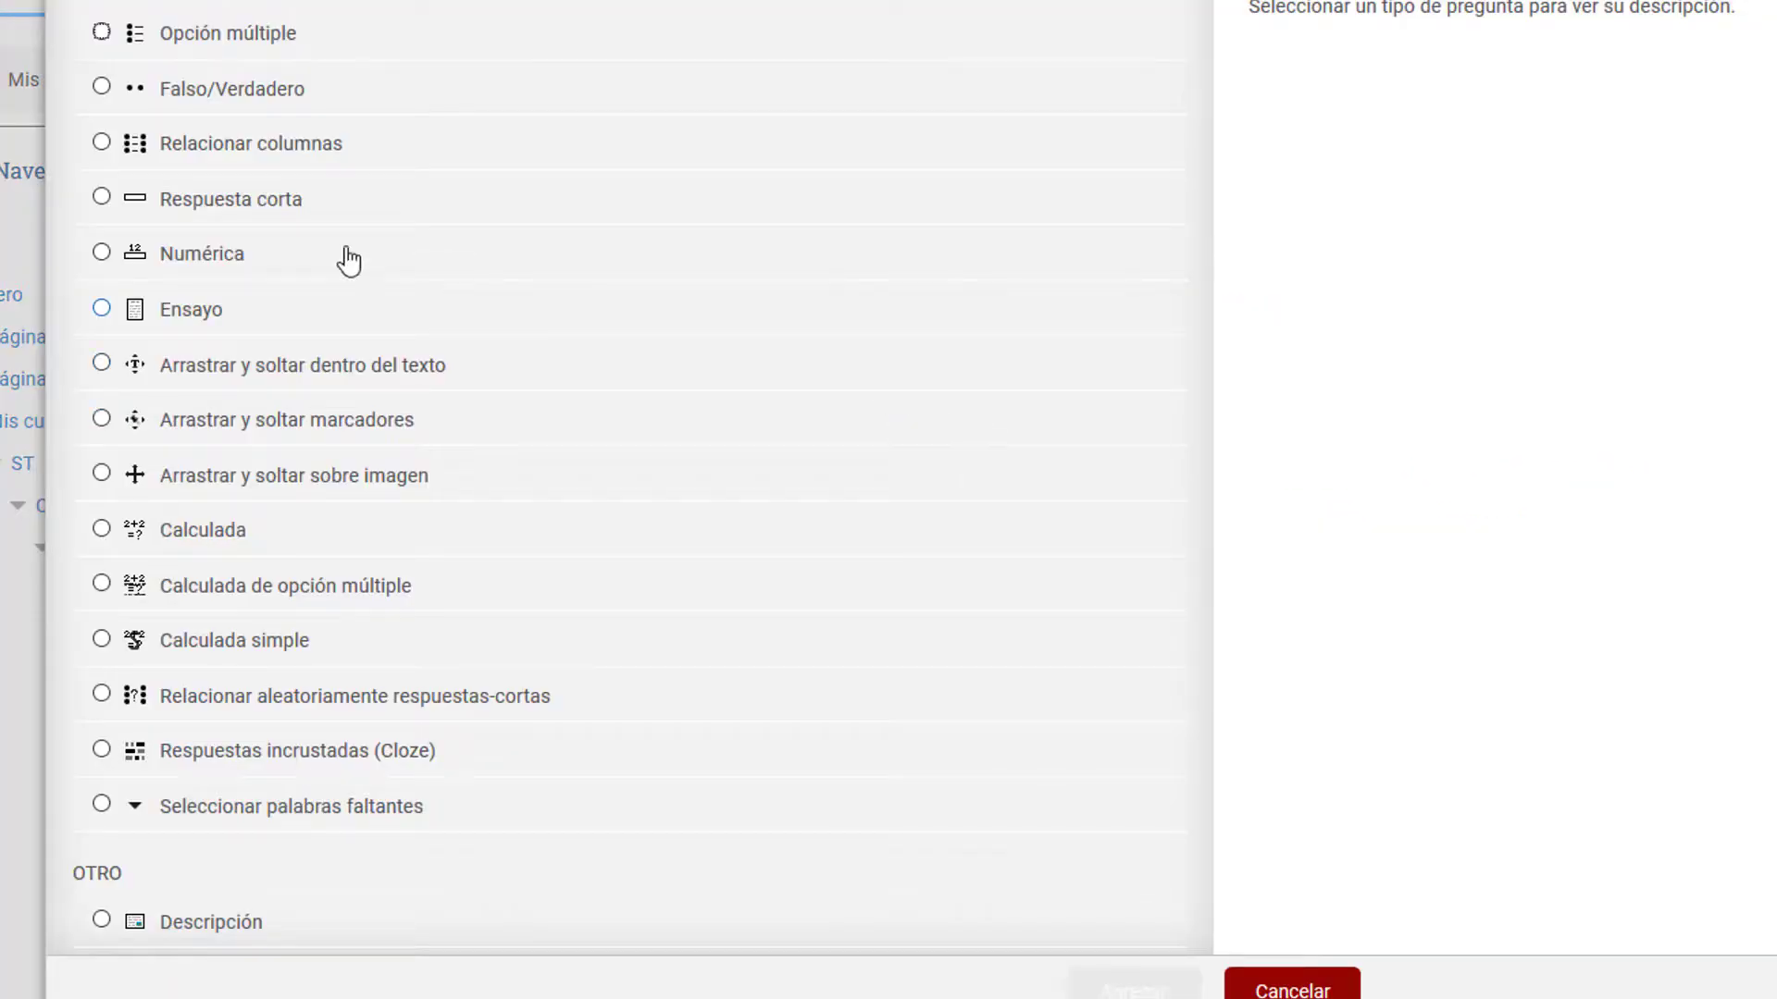
pyautogui.click(215, 205)
pyautogui.click(1120, 986)
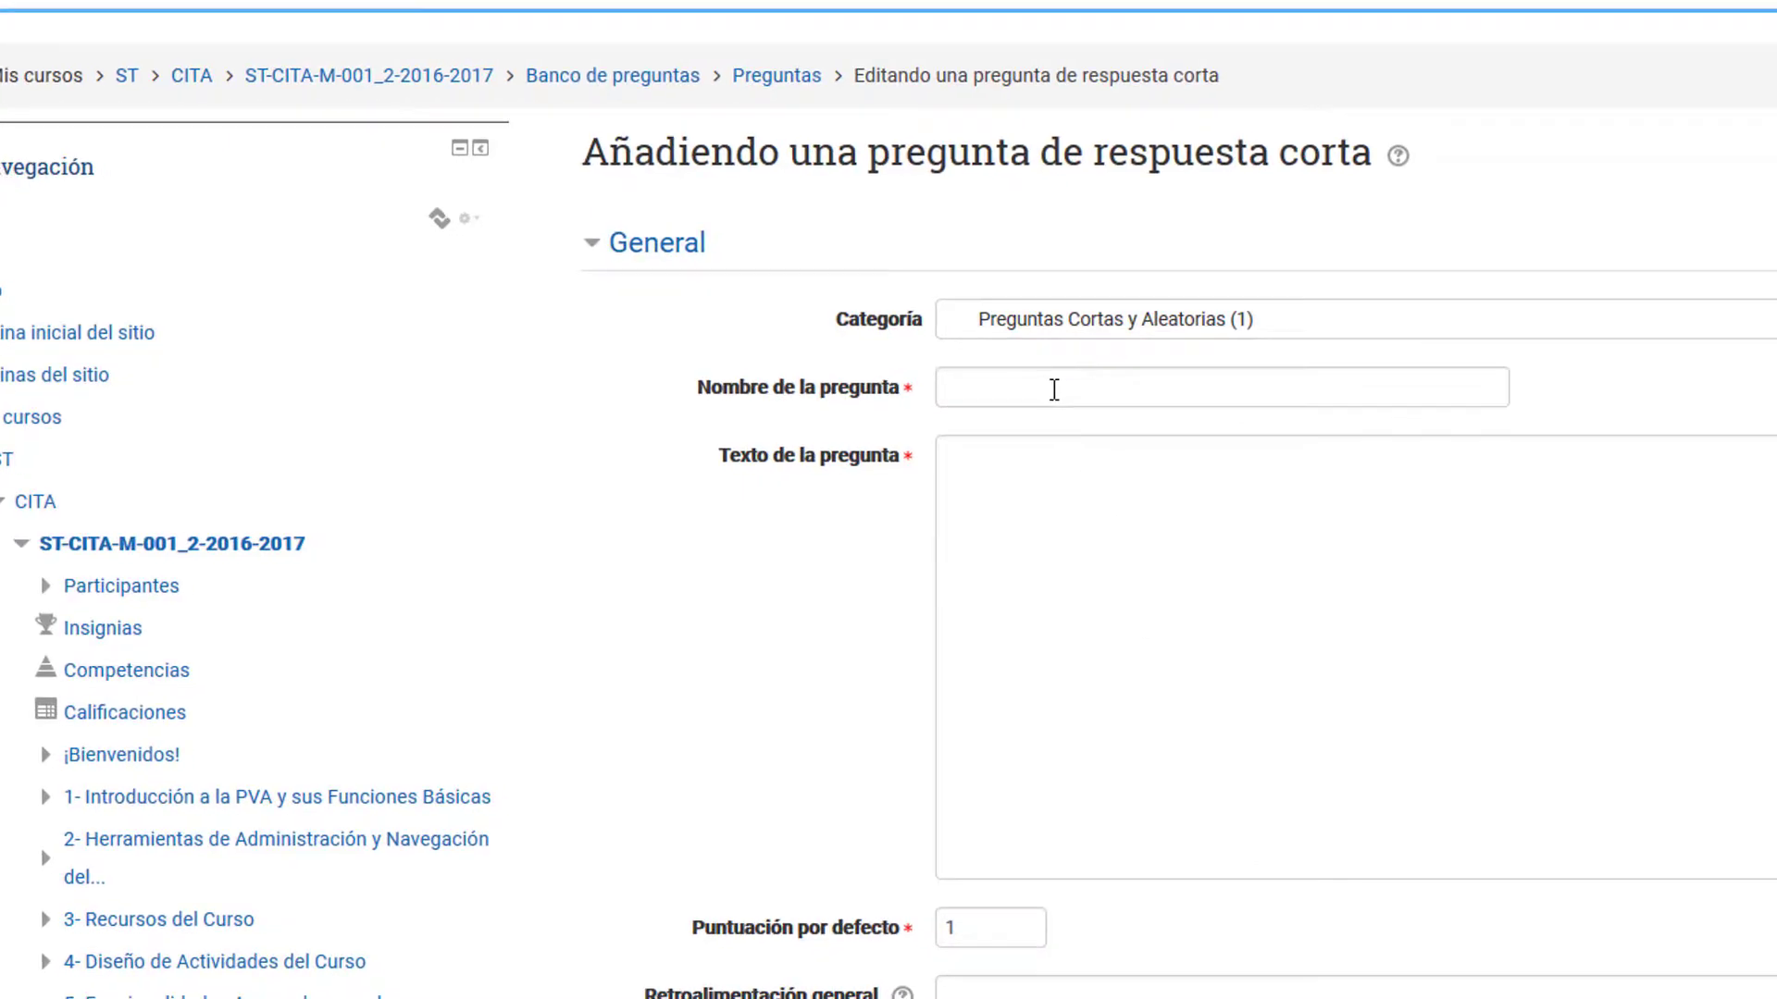
pyautogui.click(1054, 390)
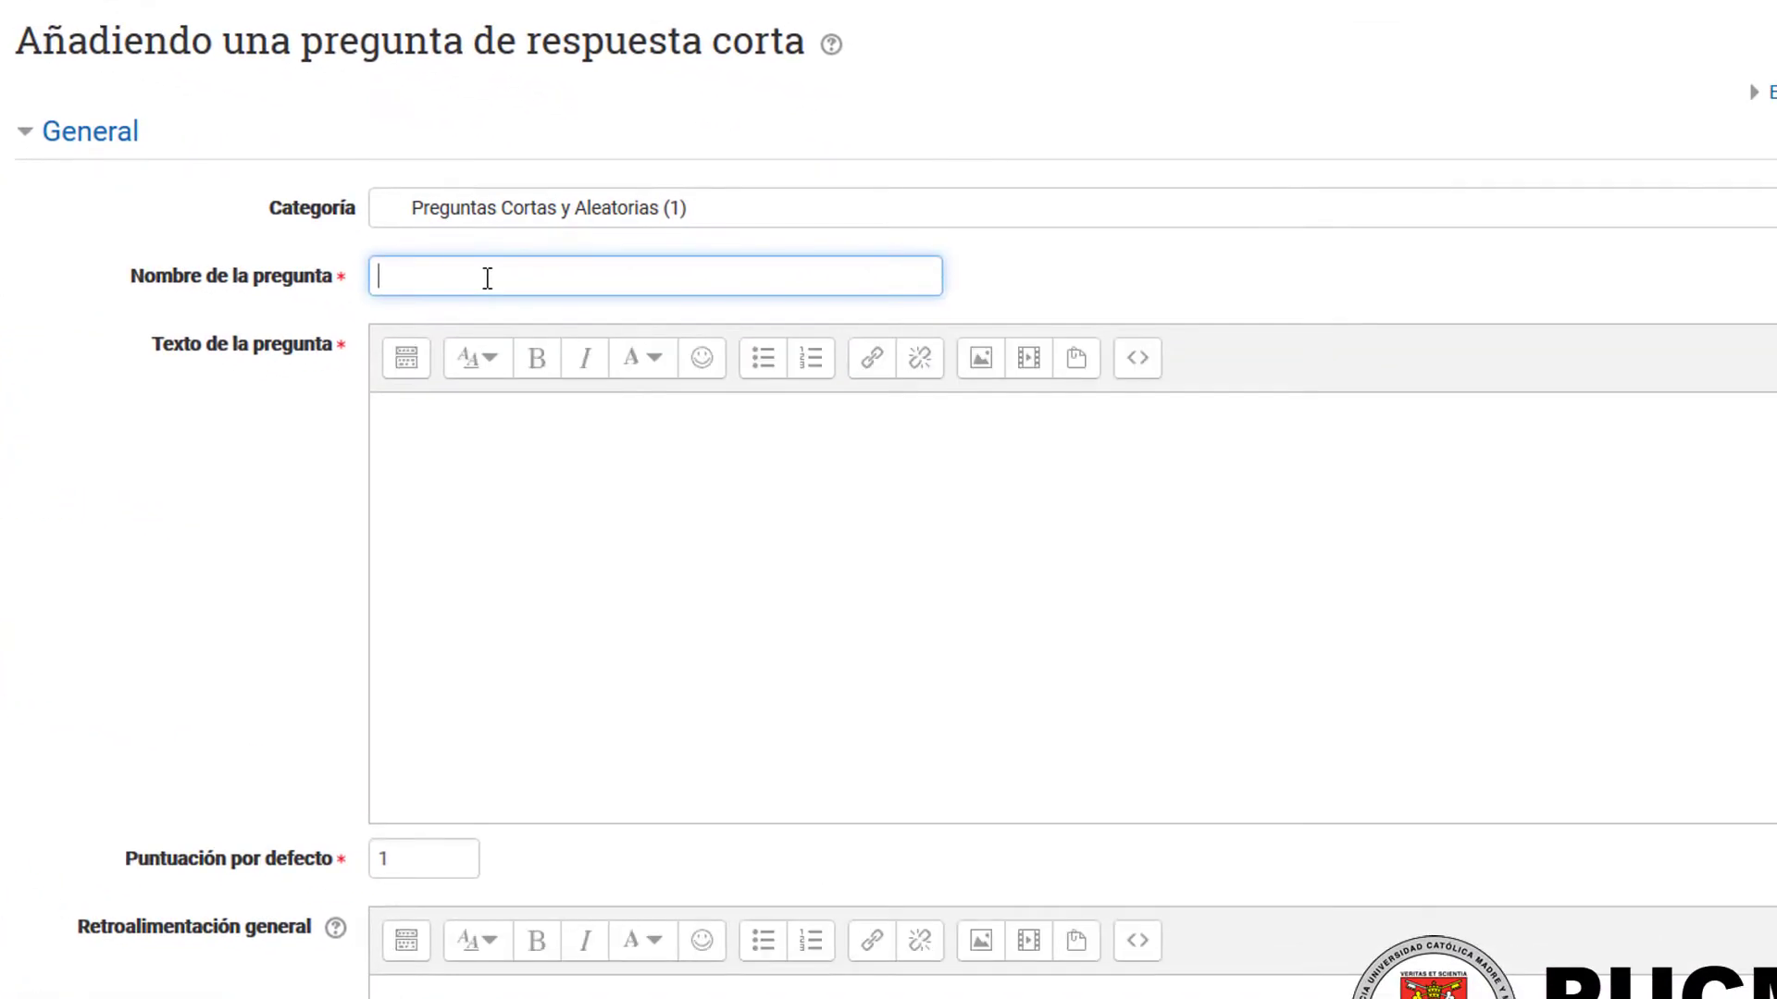
pyautogui.write('Tipo de Recurso - Archivo')
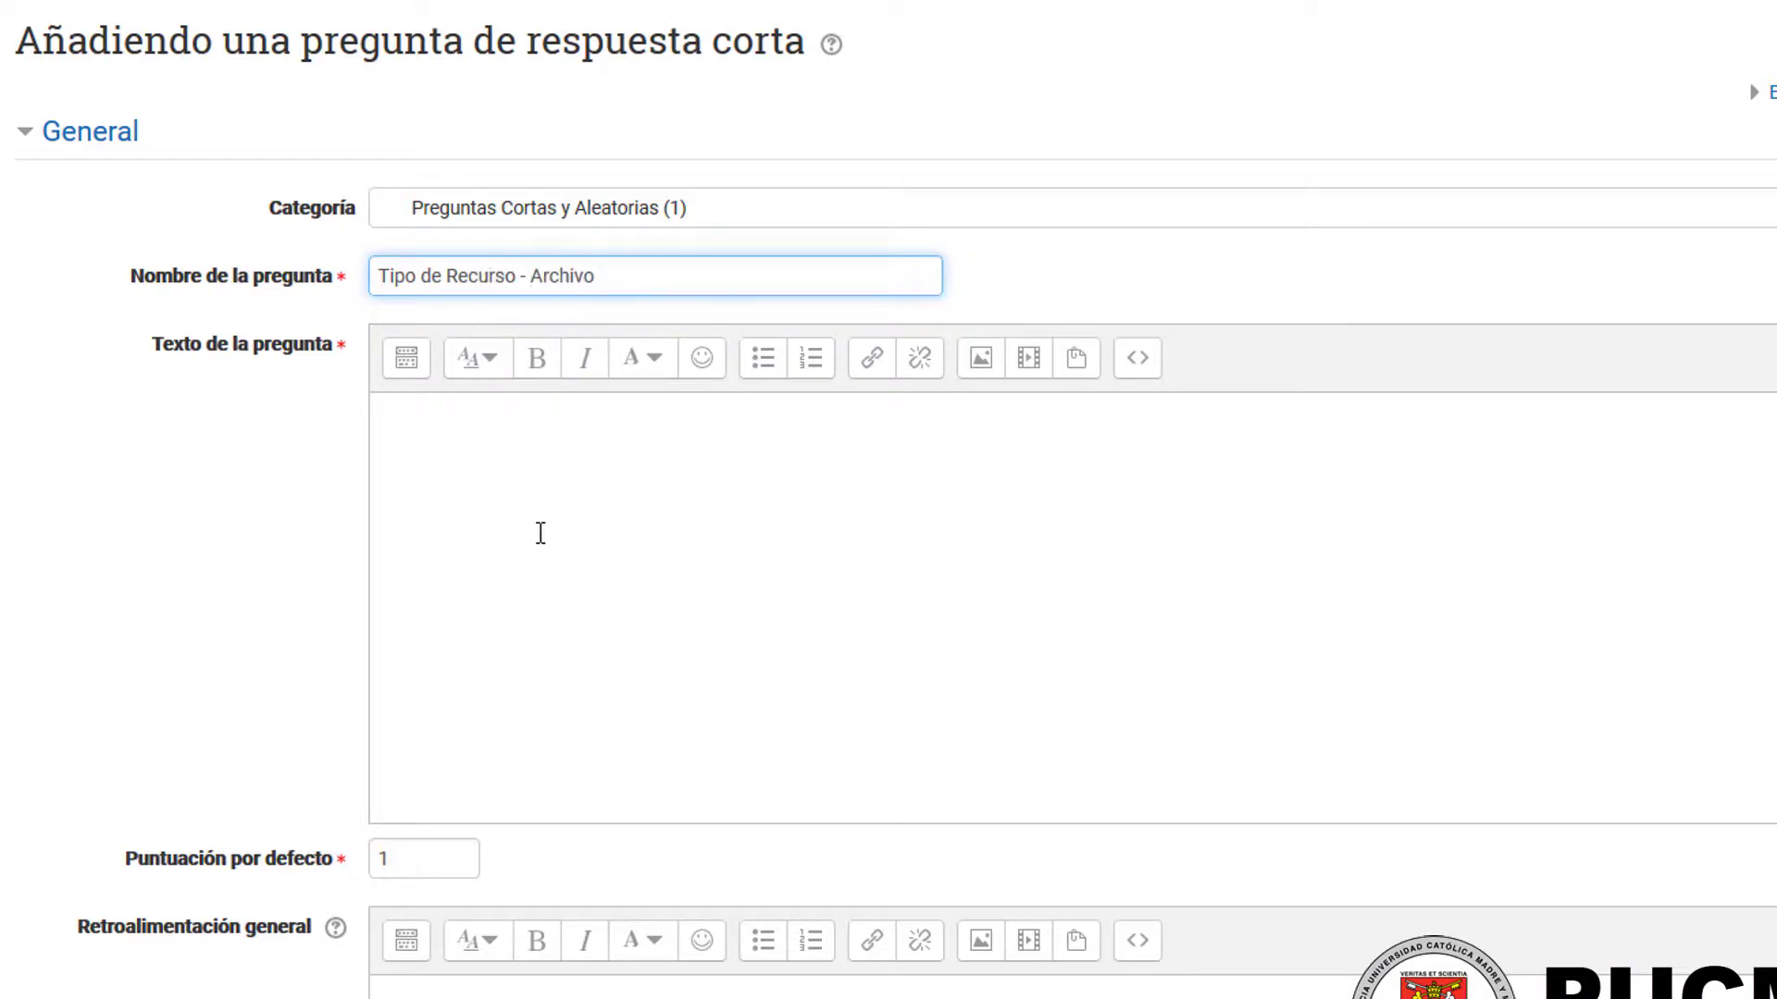
pyautogui.click(540, 533)
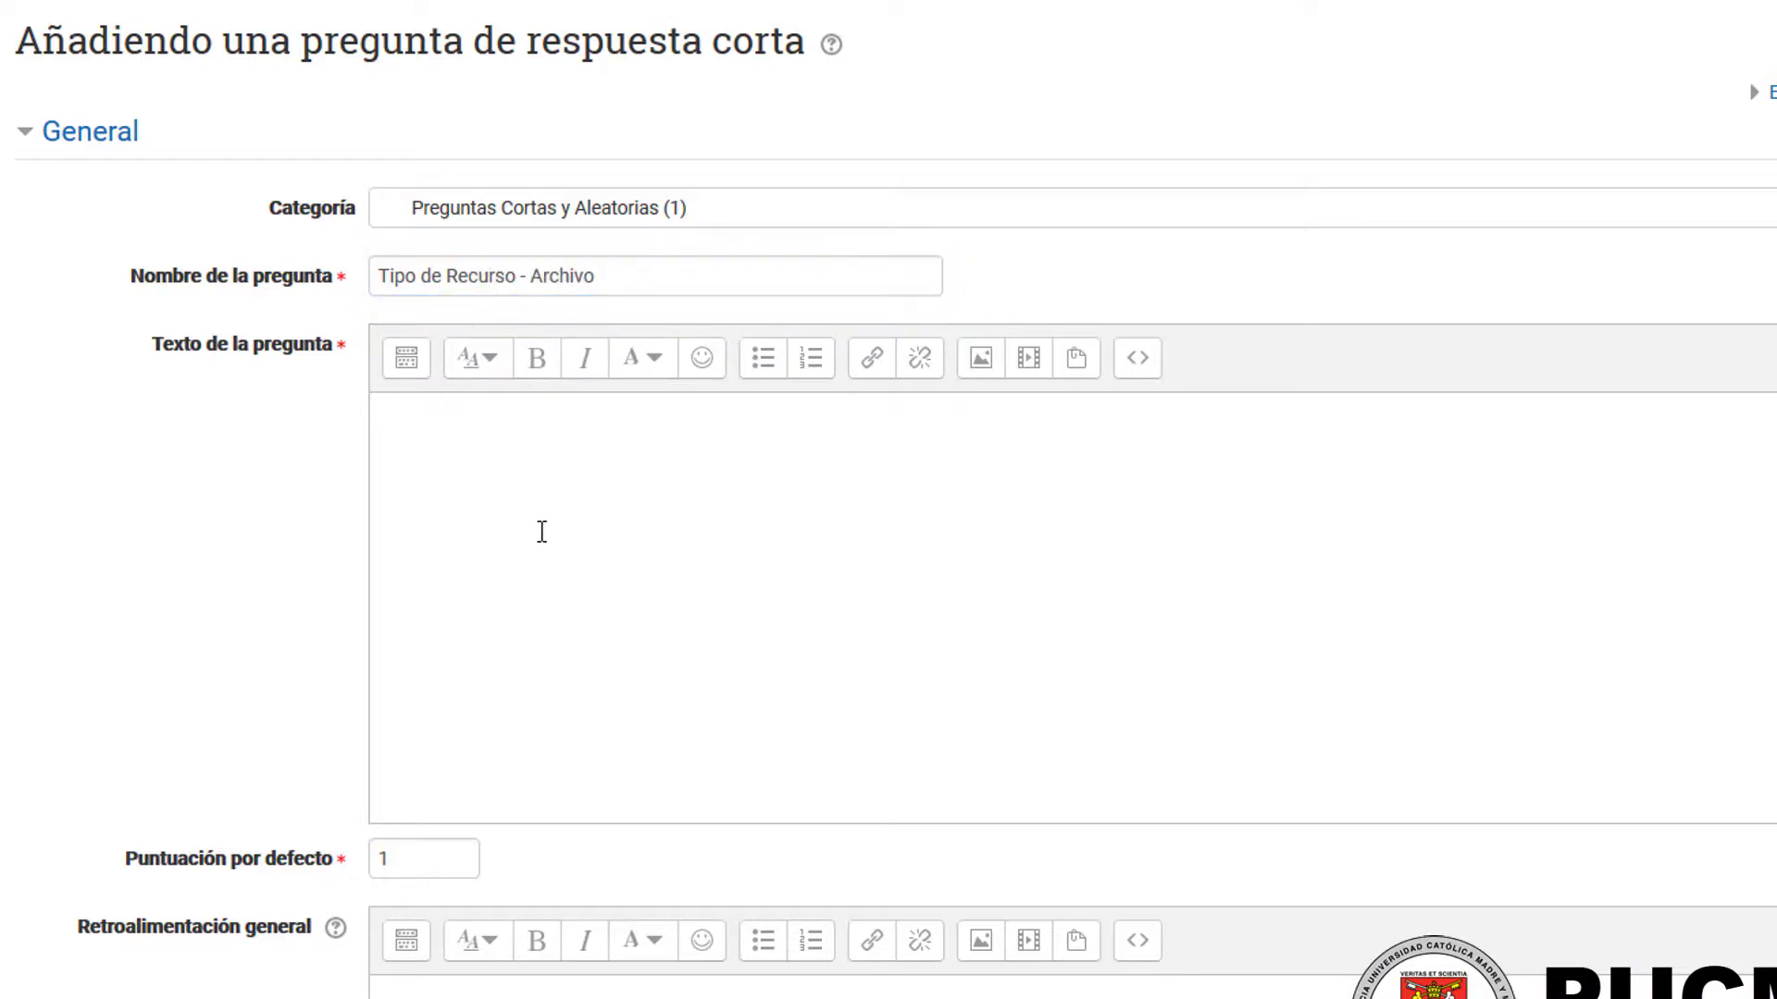
pyautogui.write('Es un tipo de recurso que permite al docente colgar un único archivo en su asignatura')
pyautogui.scroll(-2, 538, 539)
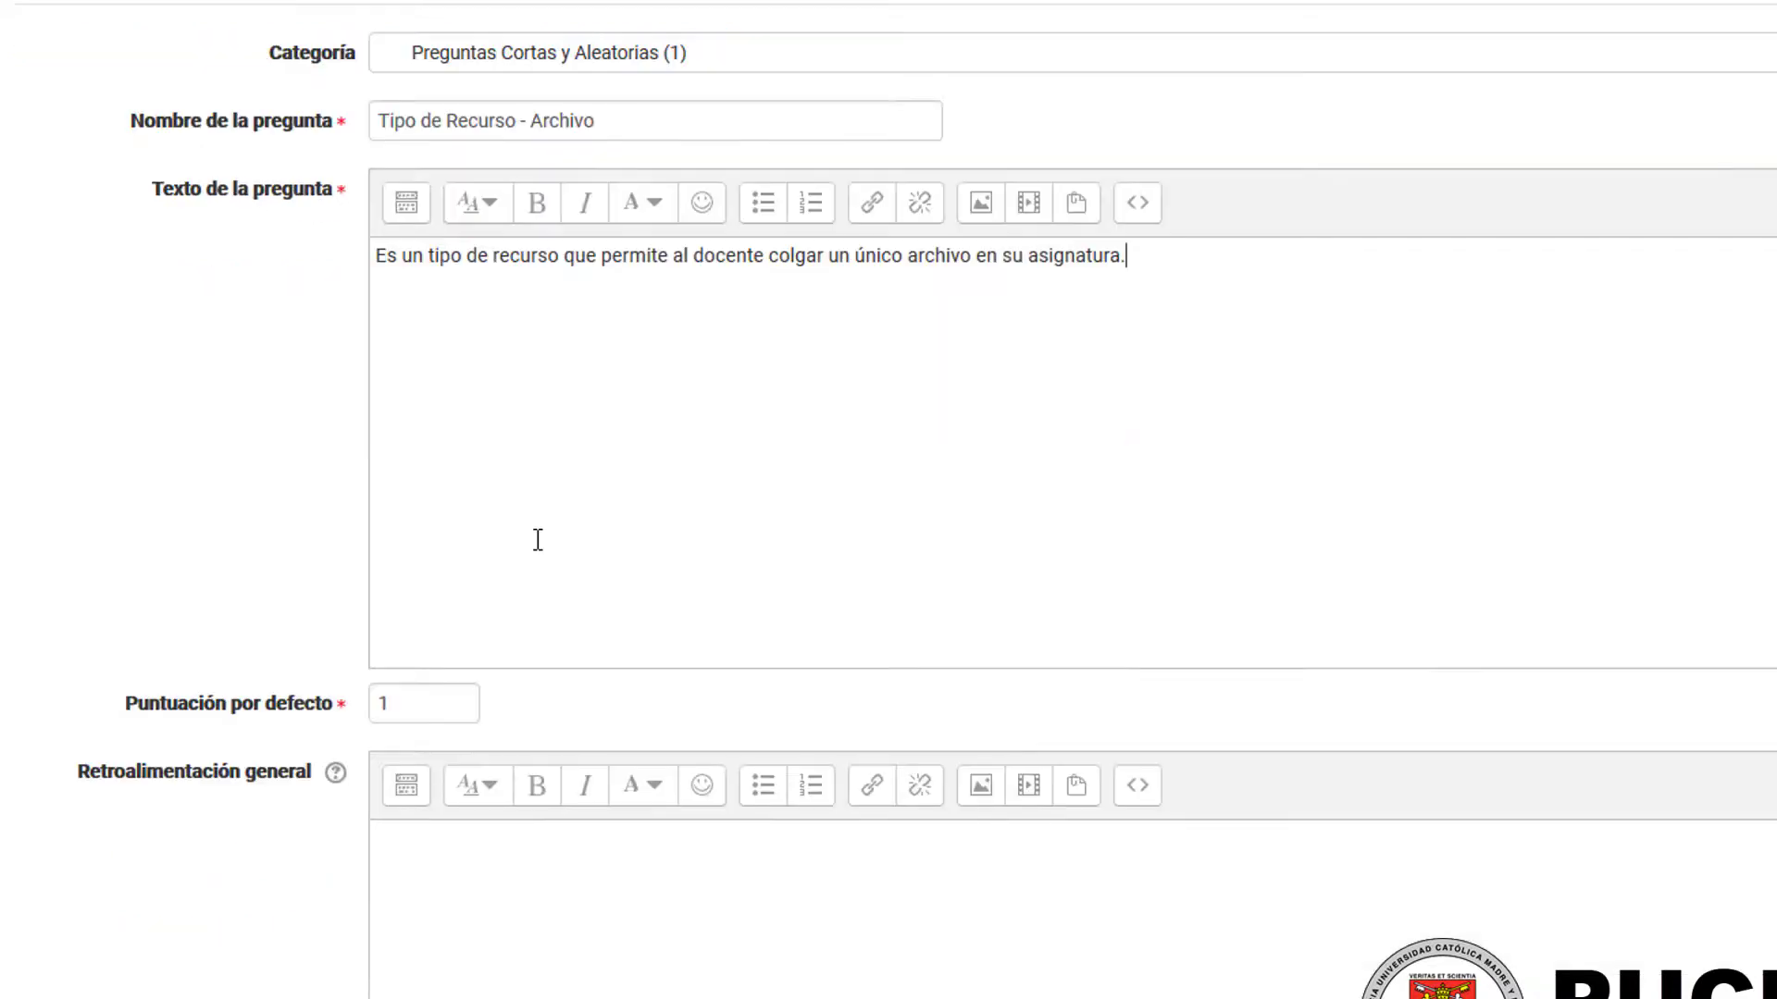
pyautogui.moveTo(1203, 315); pyautogui.dragTo(423, 309)
pyautogui.click(845, 337)
pyautogui.scroll(-8, 793, 333)
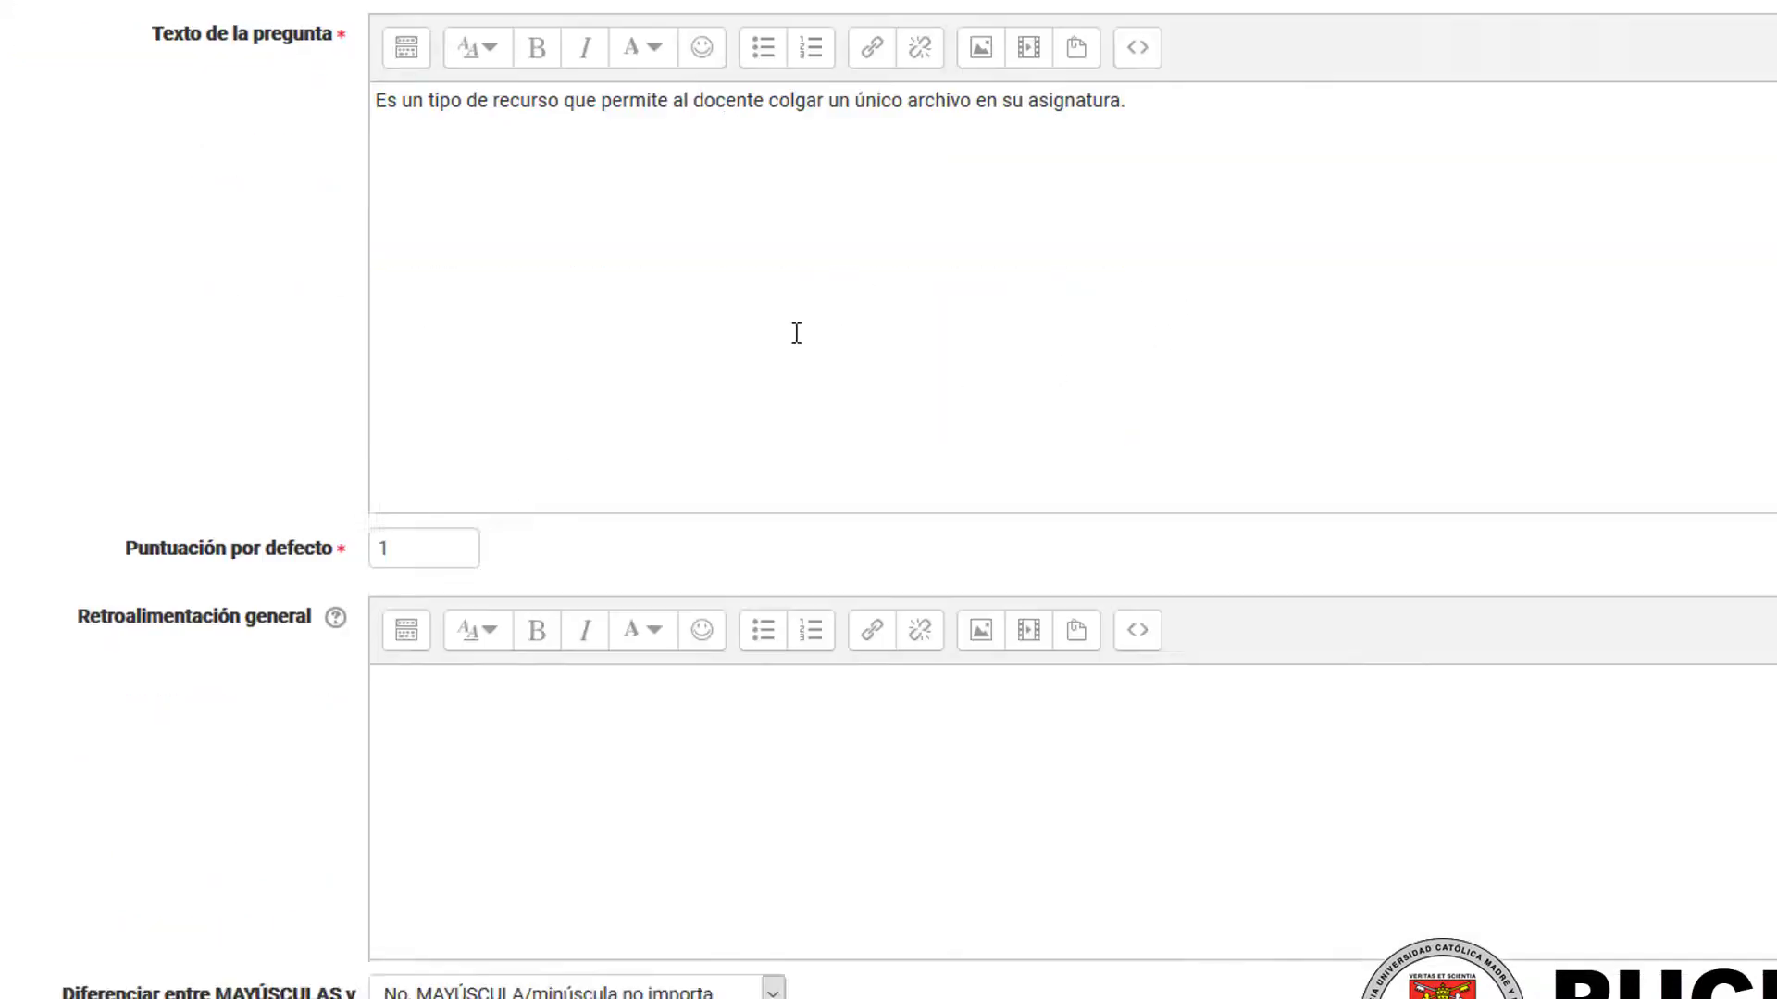
# Step: Enter "Archivo" as Respuesta 1 with a grade of 100% and save the question
pyautogui.scroll(-5, 641, 377)
pyautogui.click(517, 378)
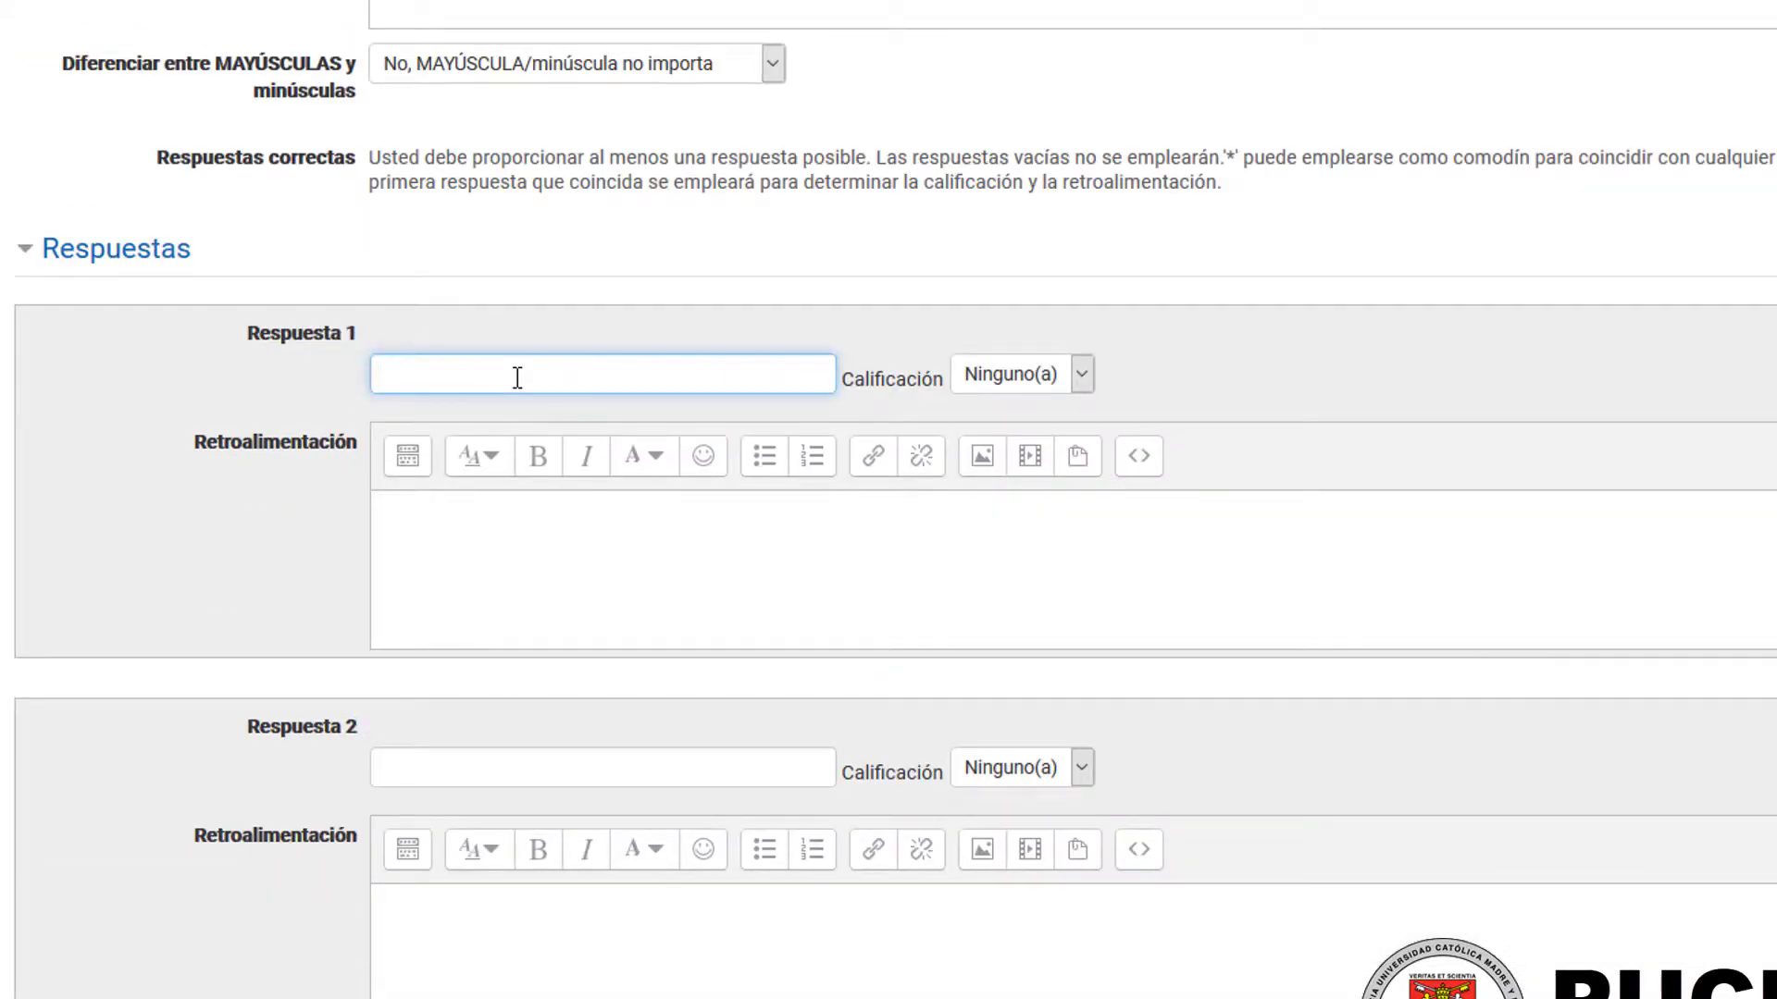
pyautogui.click(1009, 373)
pyautogui.click(1005, 424)
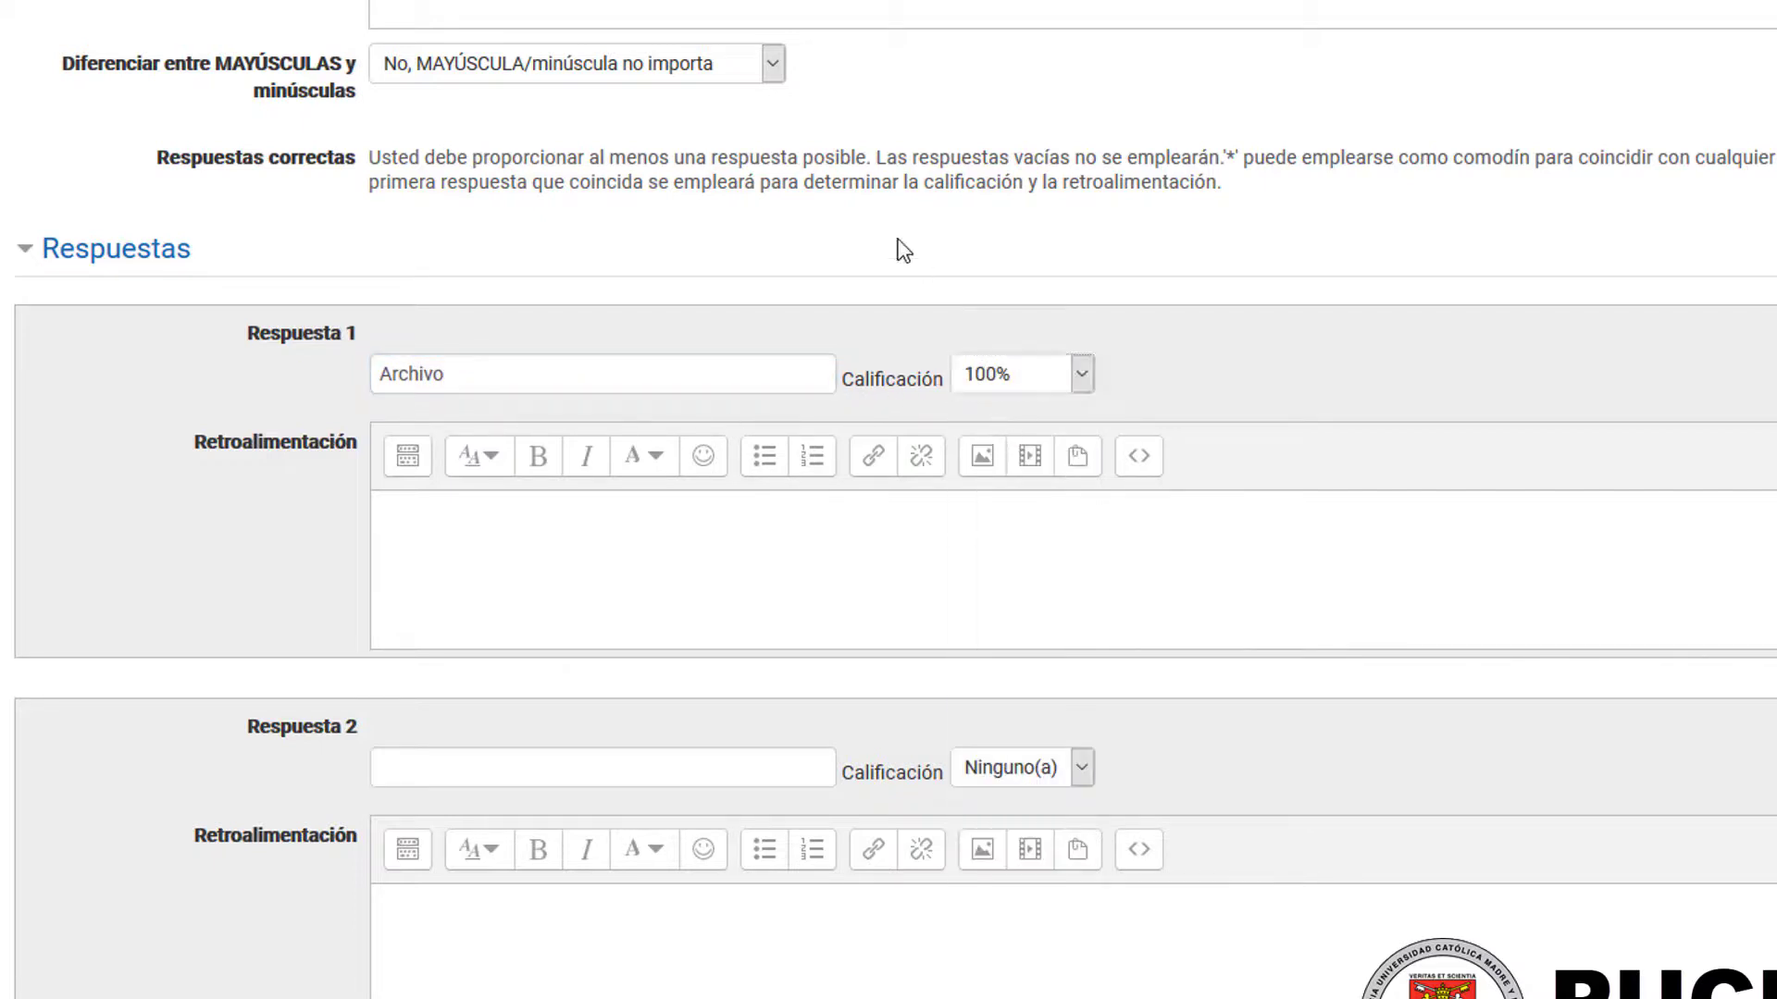
pyautogui.scroll(-10, 742, 341)
pyautogui.click(511, 841)
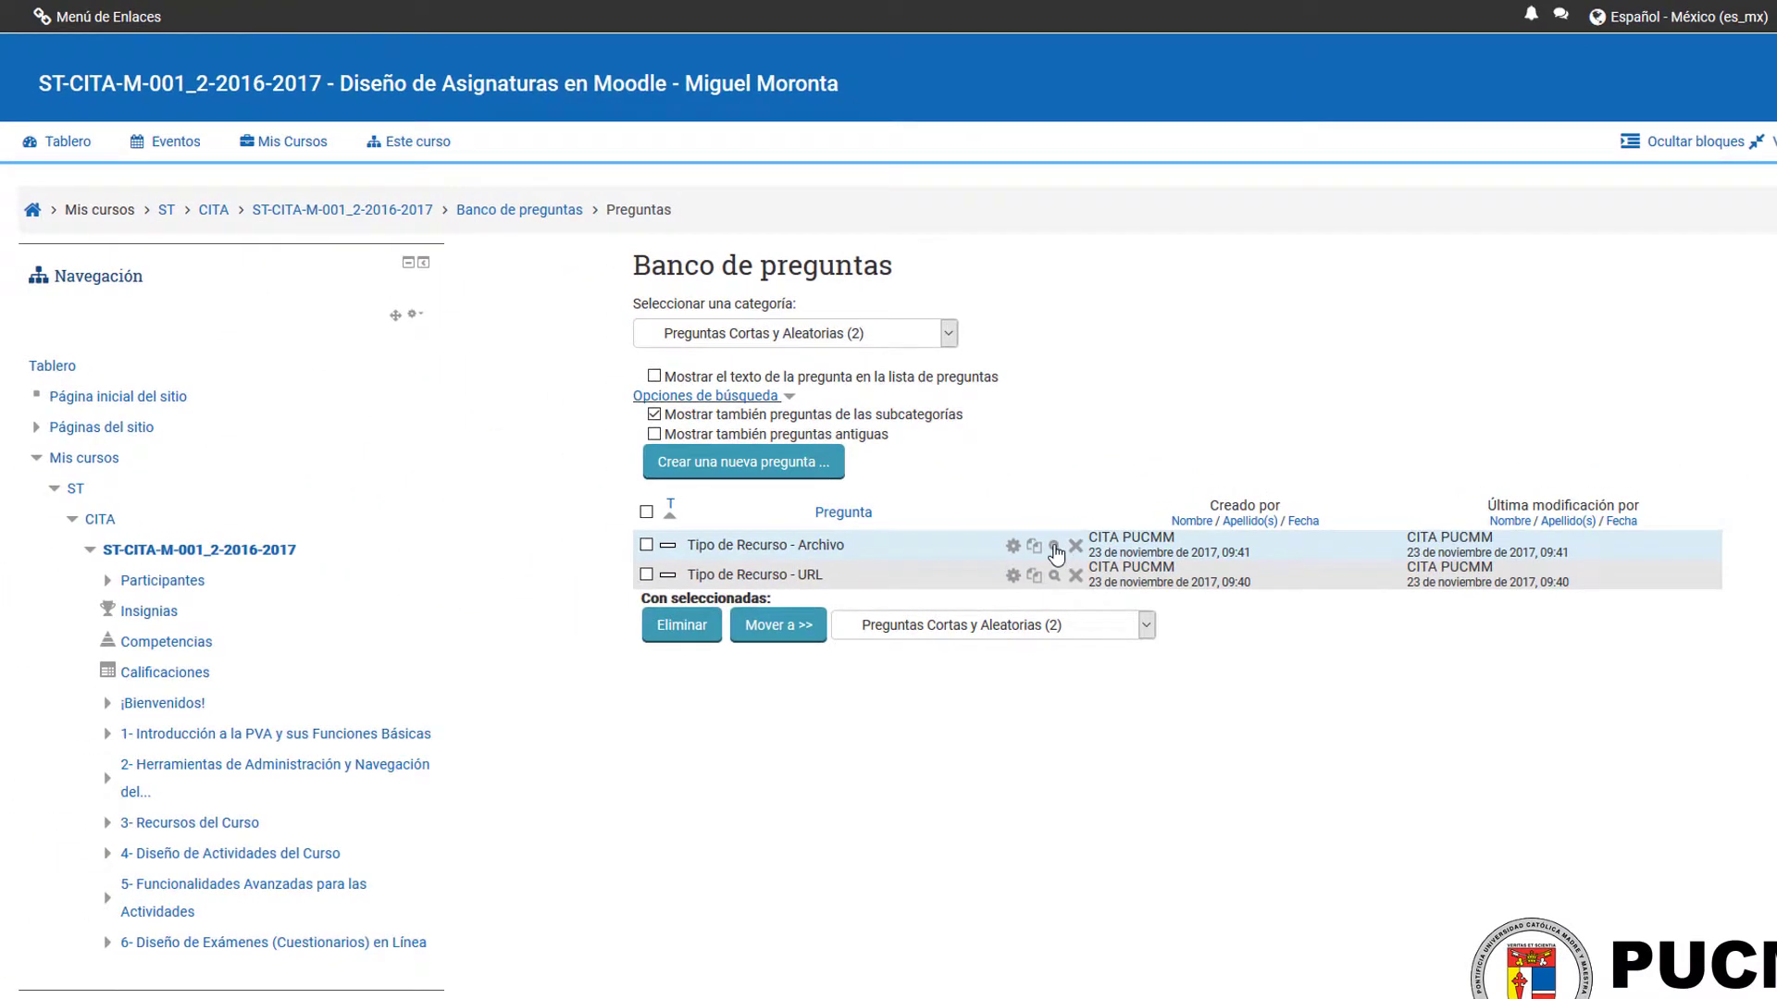
# Step: Preview the "Tipo de Recurso - Archivo" question, submit the answer "Archivo", and close the preview
pyautogui.click(1054, 548)
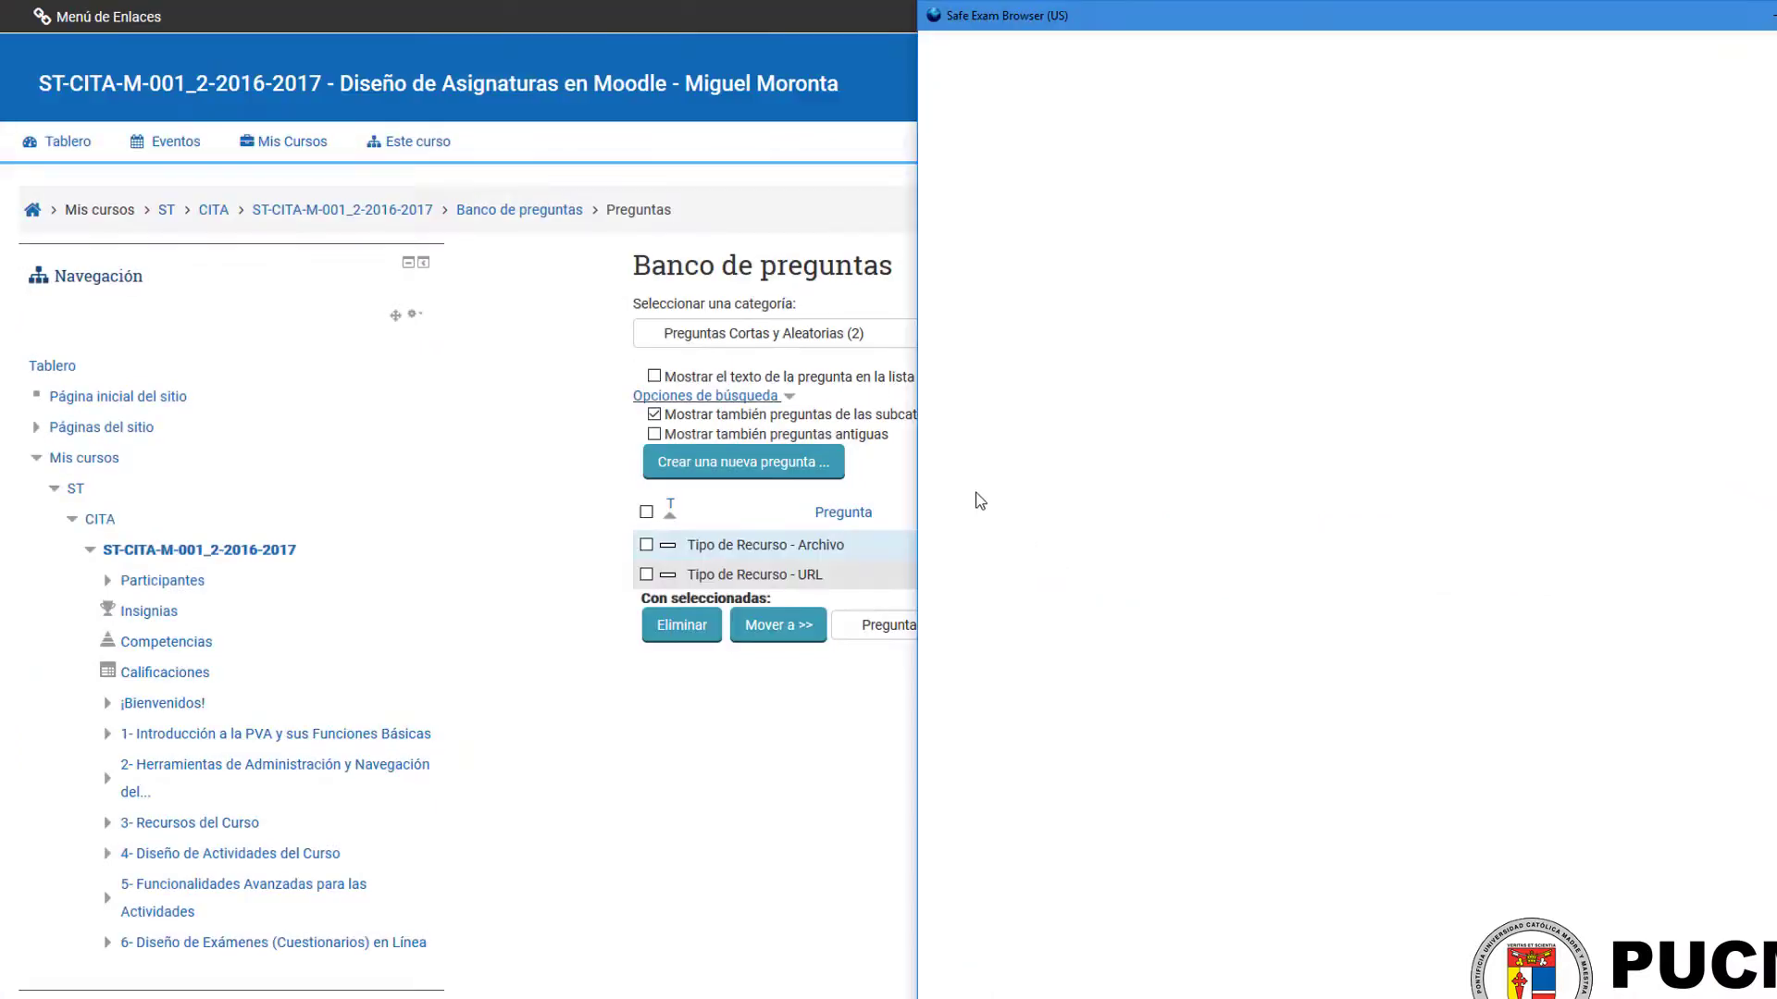
pyautogui.moveTo(1099, 10); pyautogui.dragTo(714, 193)
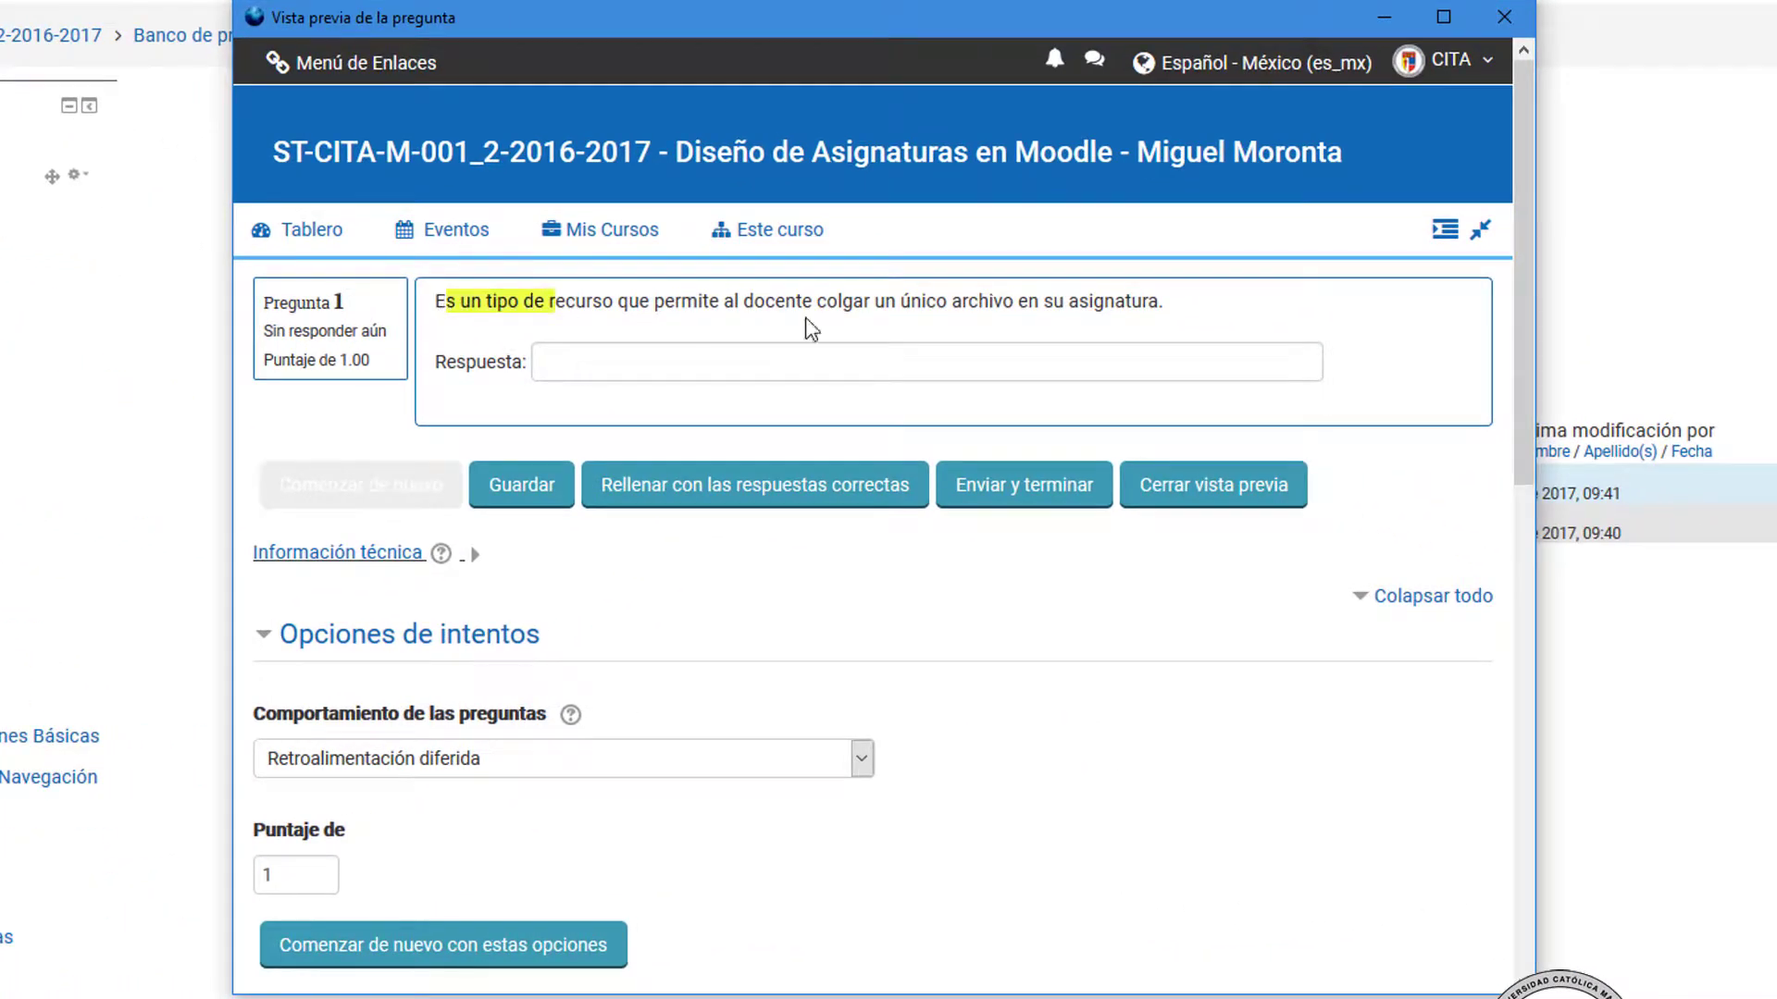
pyautogui.click(1124, 371)
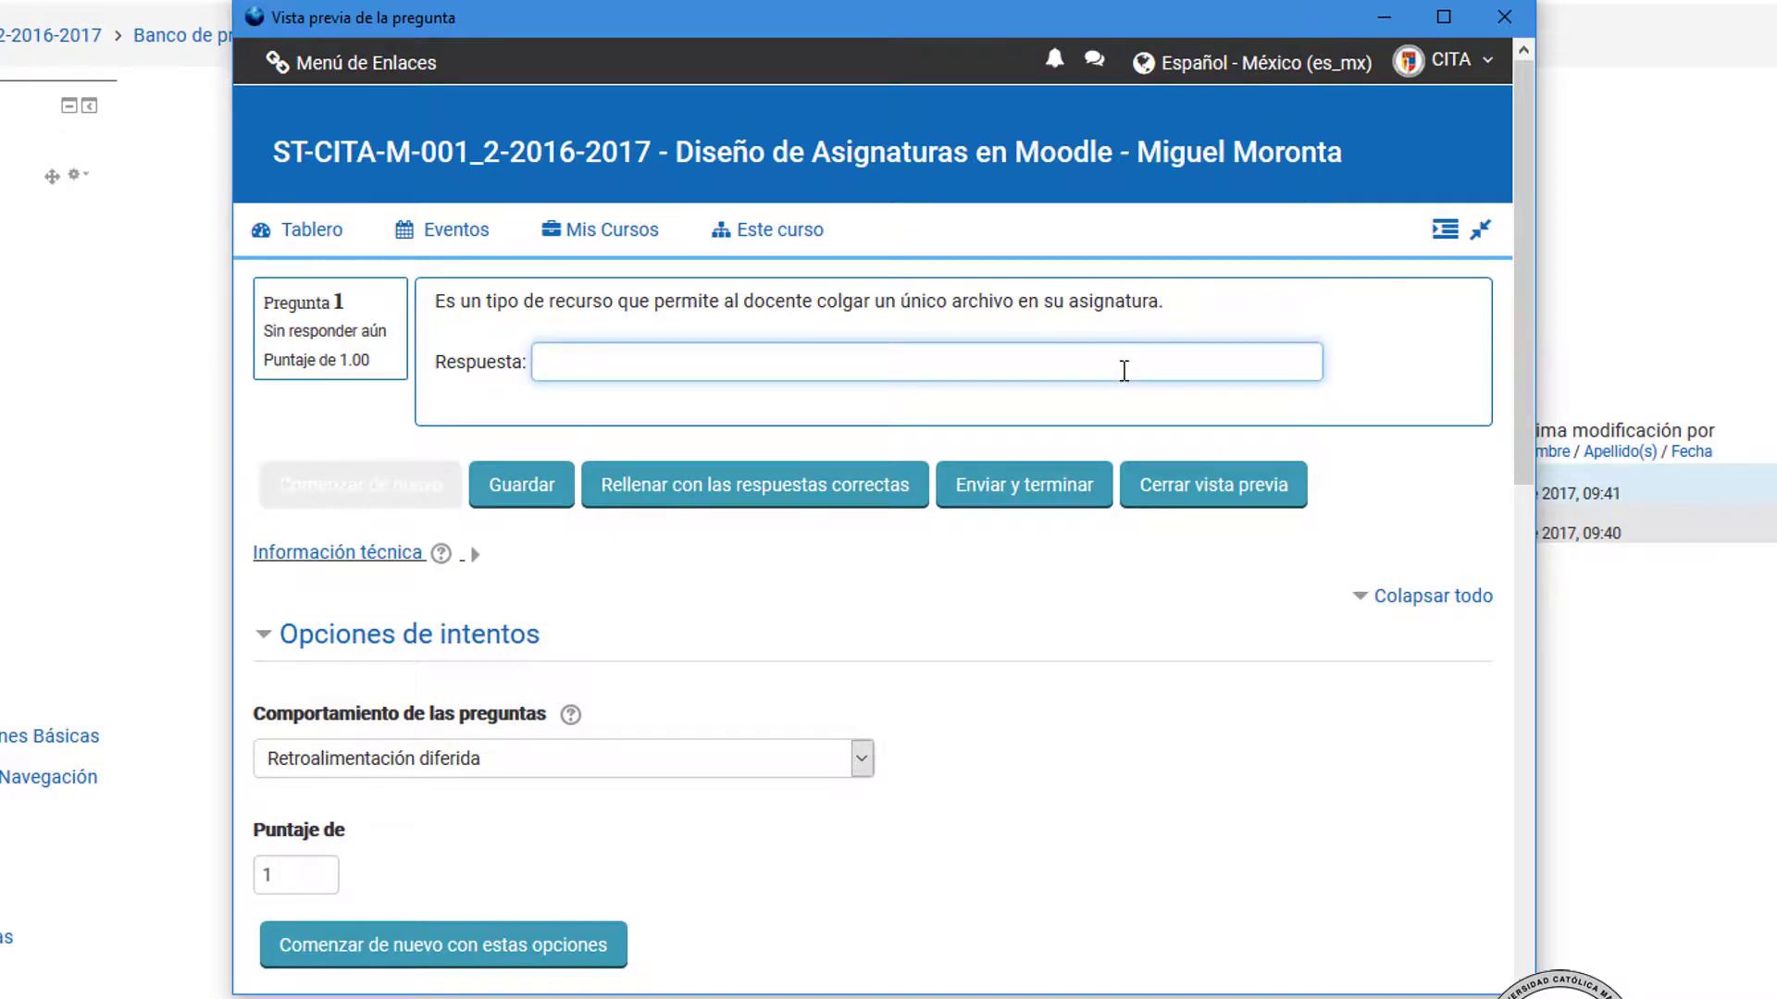
pyautogui.write('Archivo')
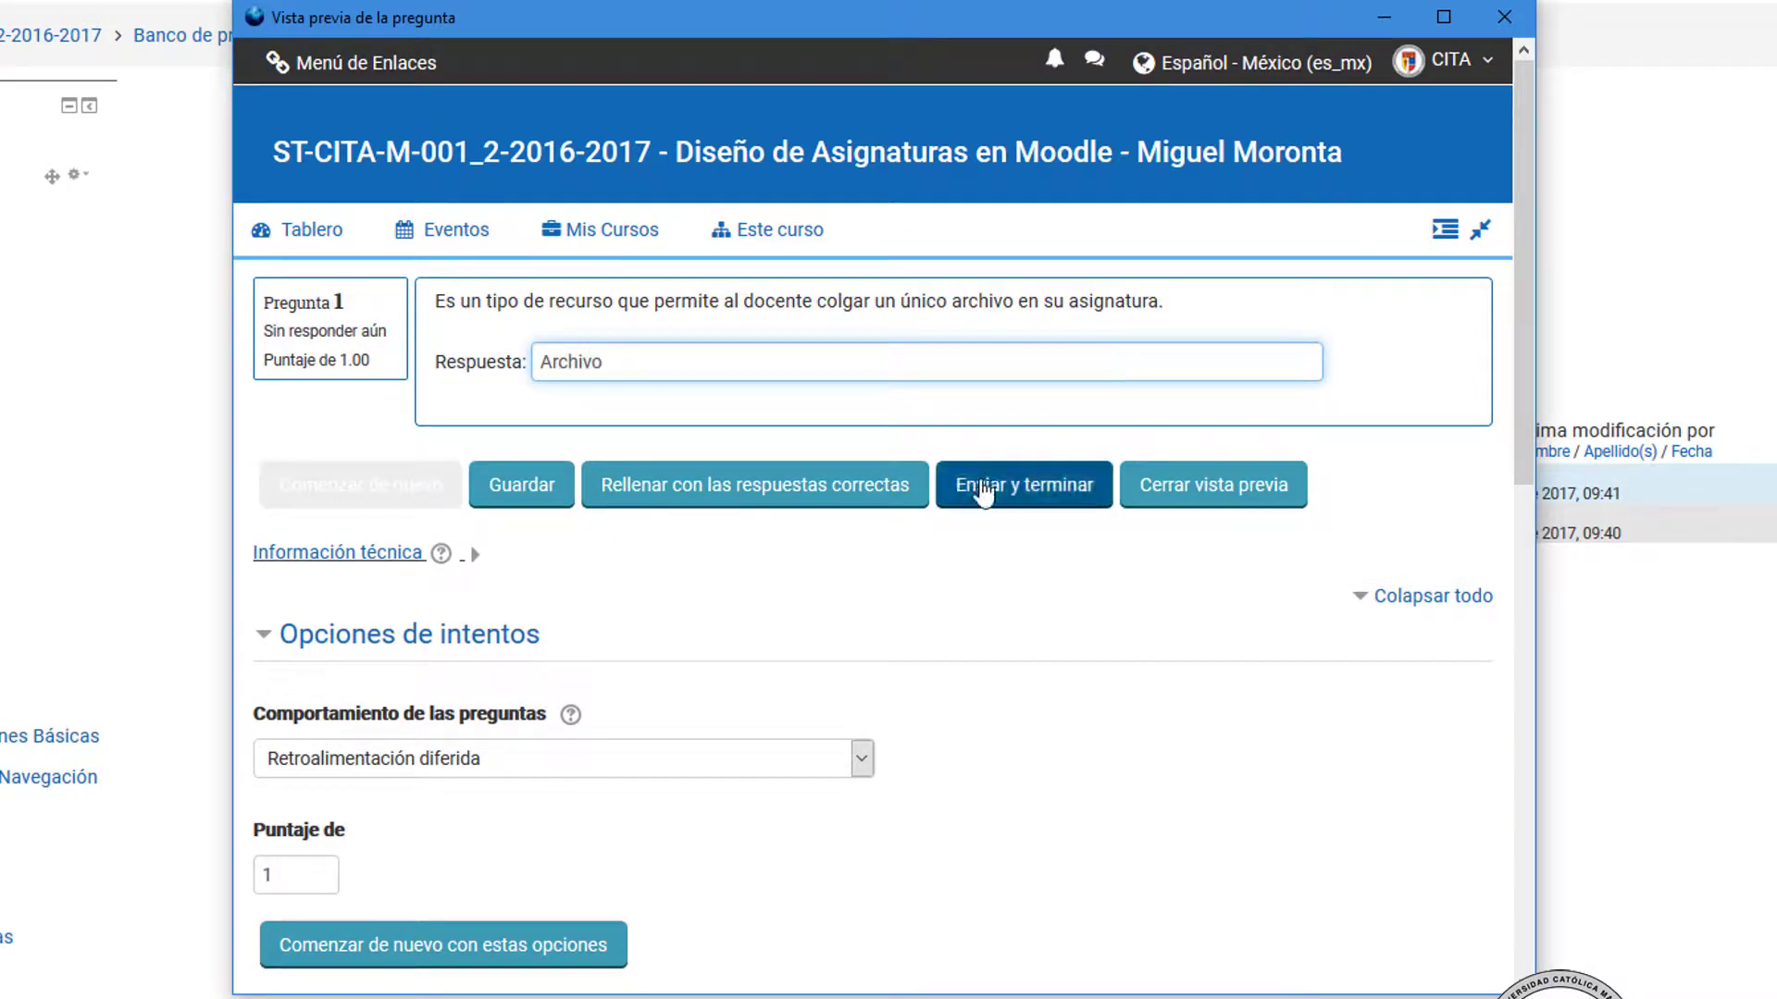
pyautogui.click(985, 486)
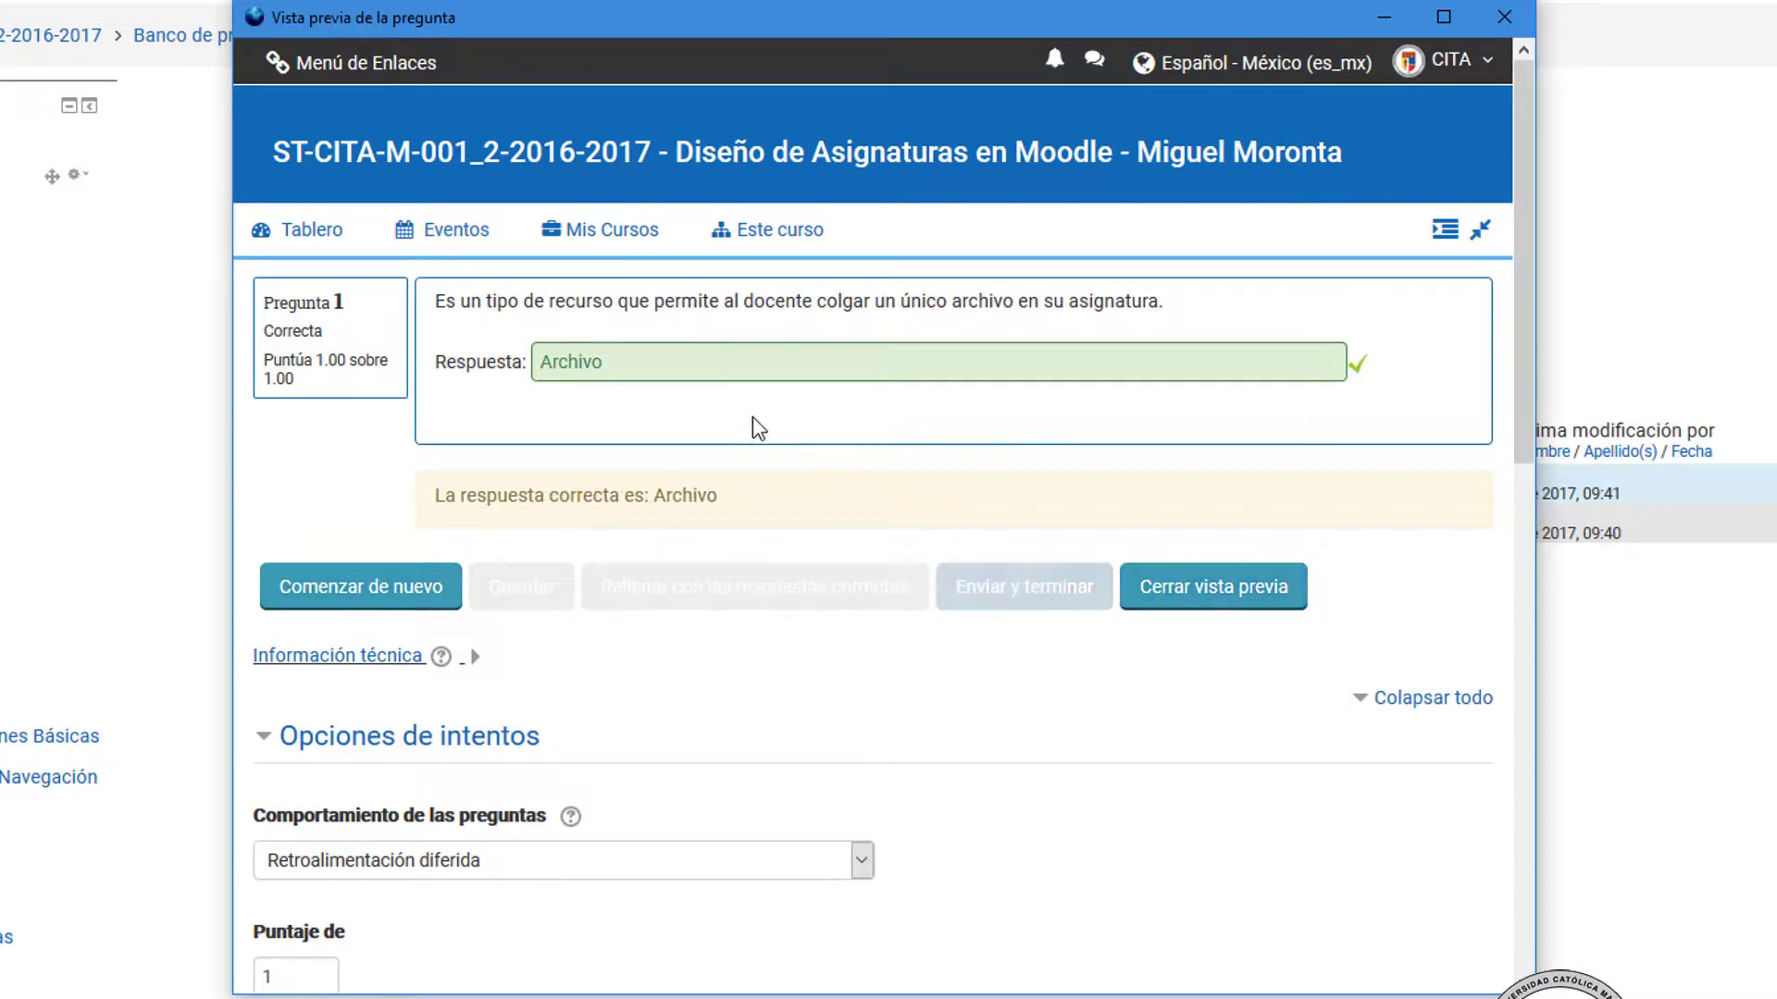
pyautogui.click(1504, 19)
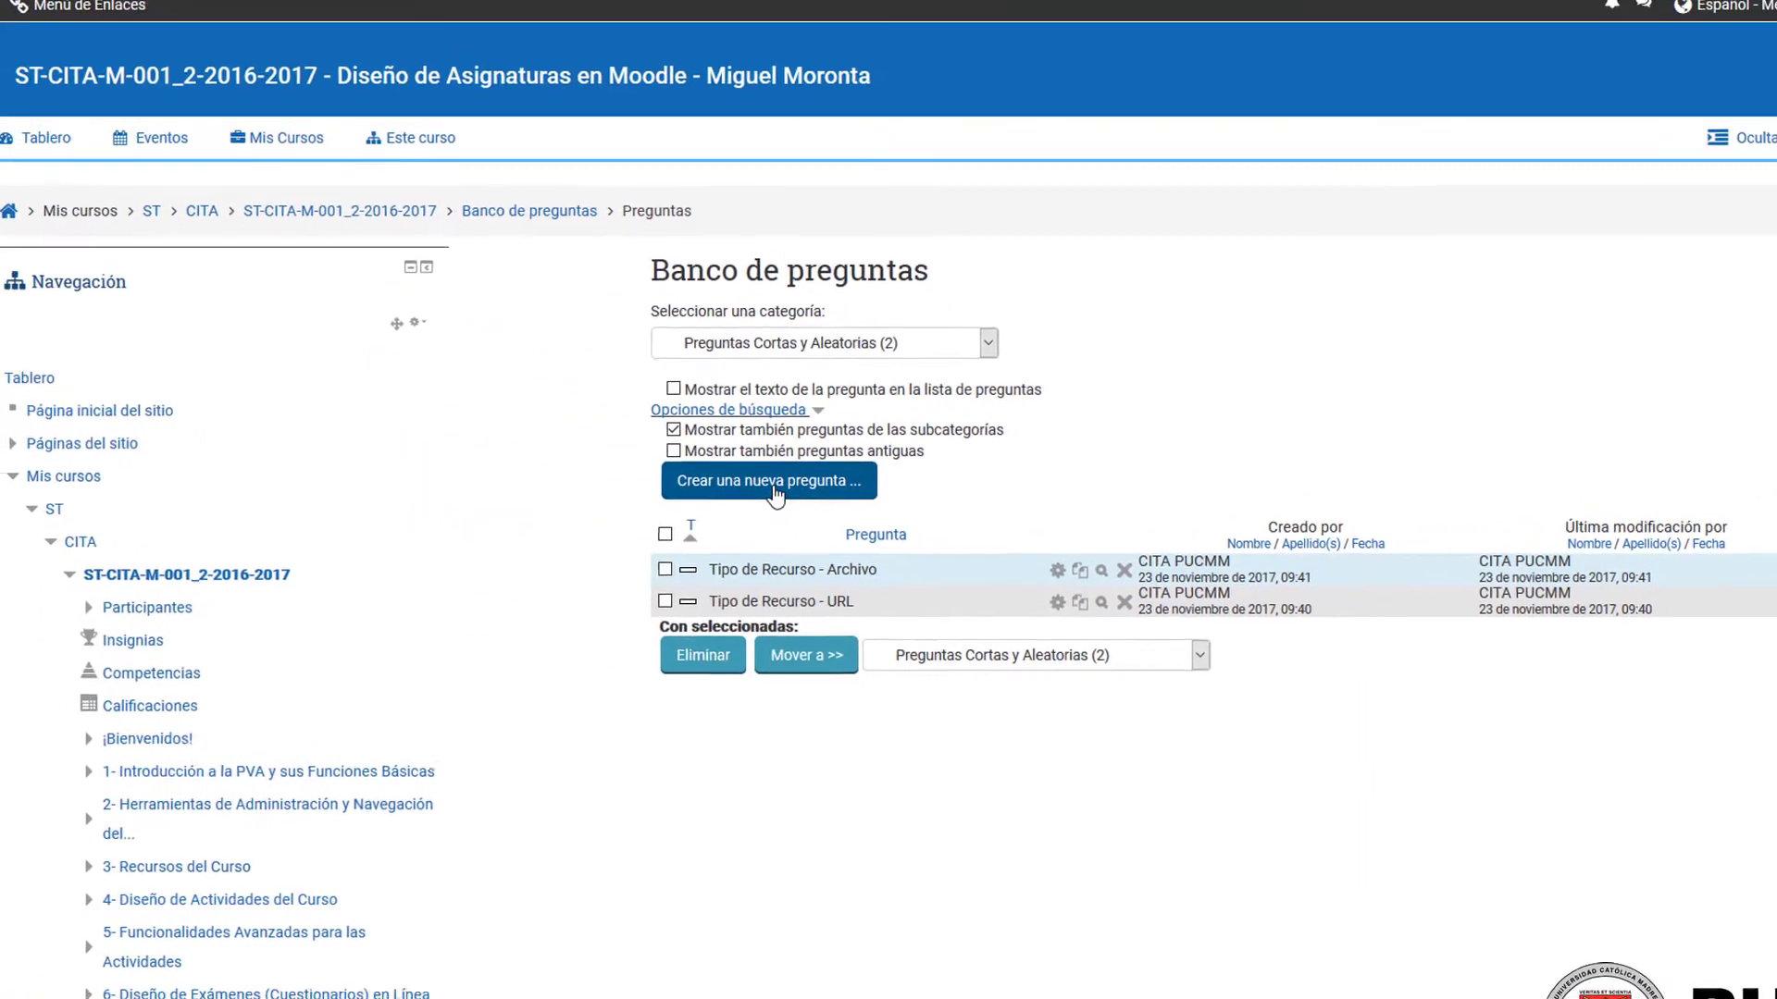
# Step: Add a short-answer question named "Tipo de Recurso - Directorio" with text "Este tipo de recurso permite al docente insertar más de un archivo, organizándolos como desee."
pyautogui.click(517, 372)
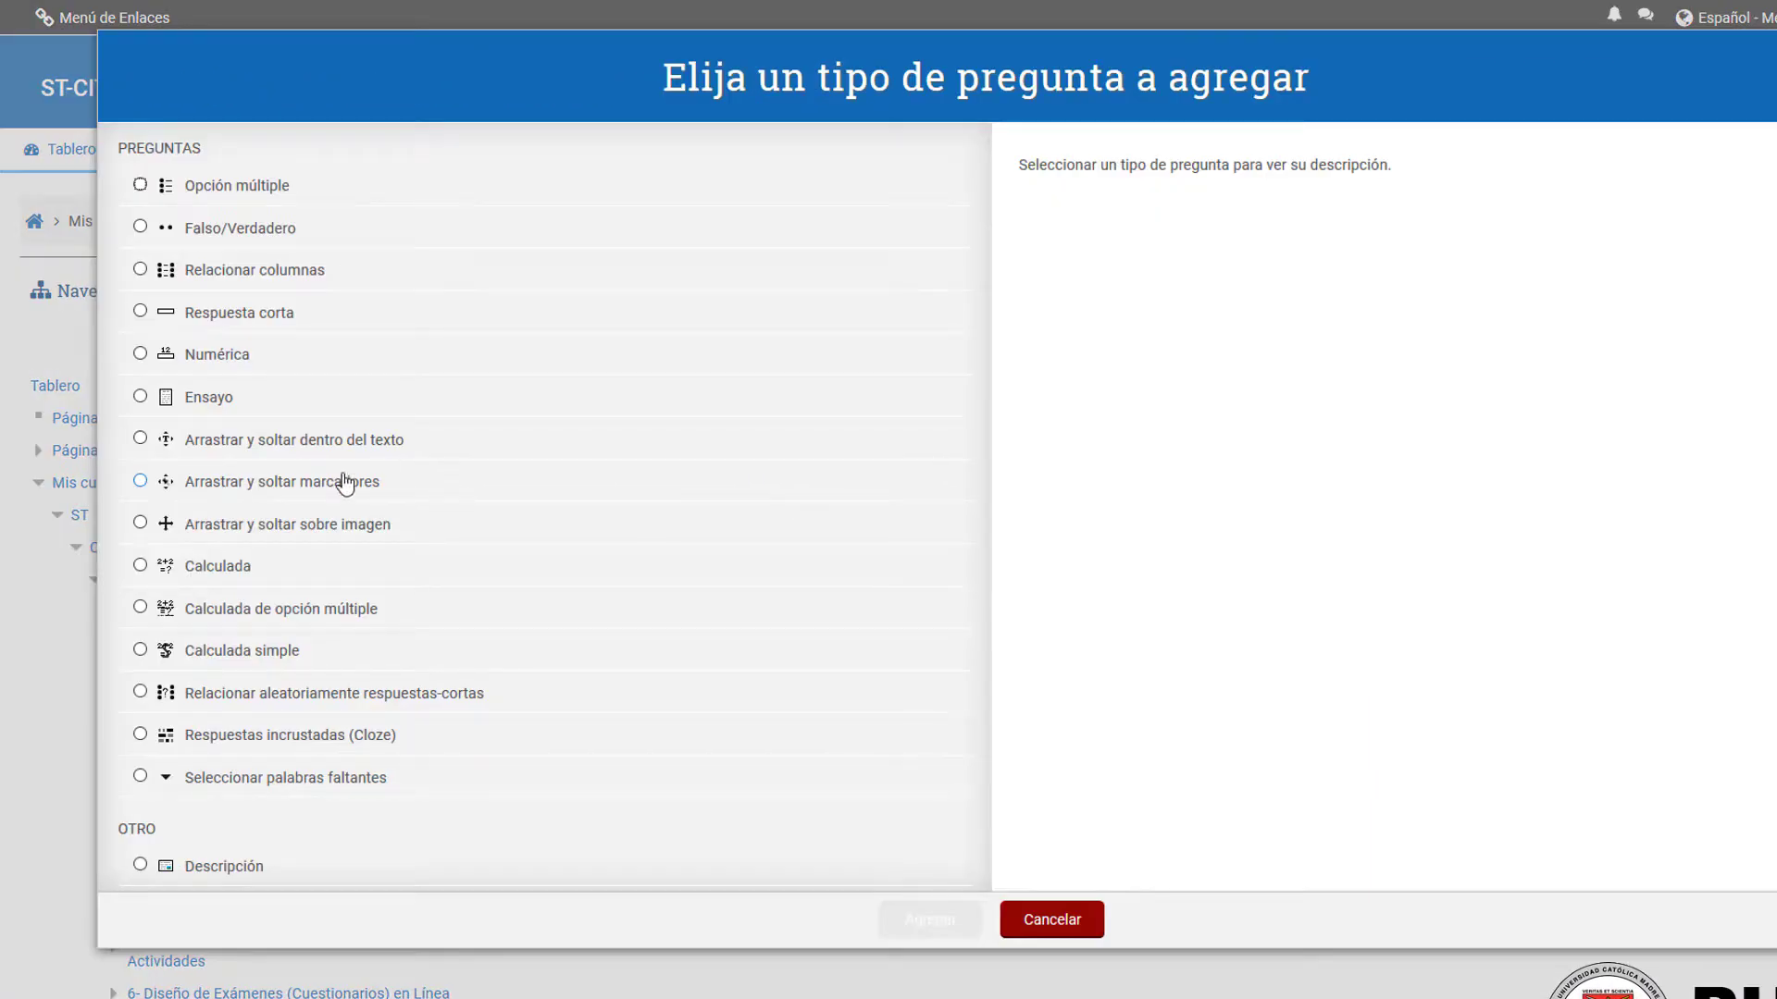
pyautogui.click(213, 319)
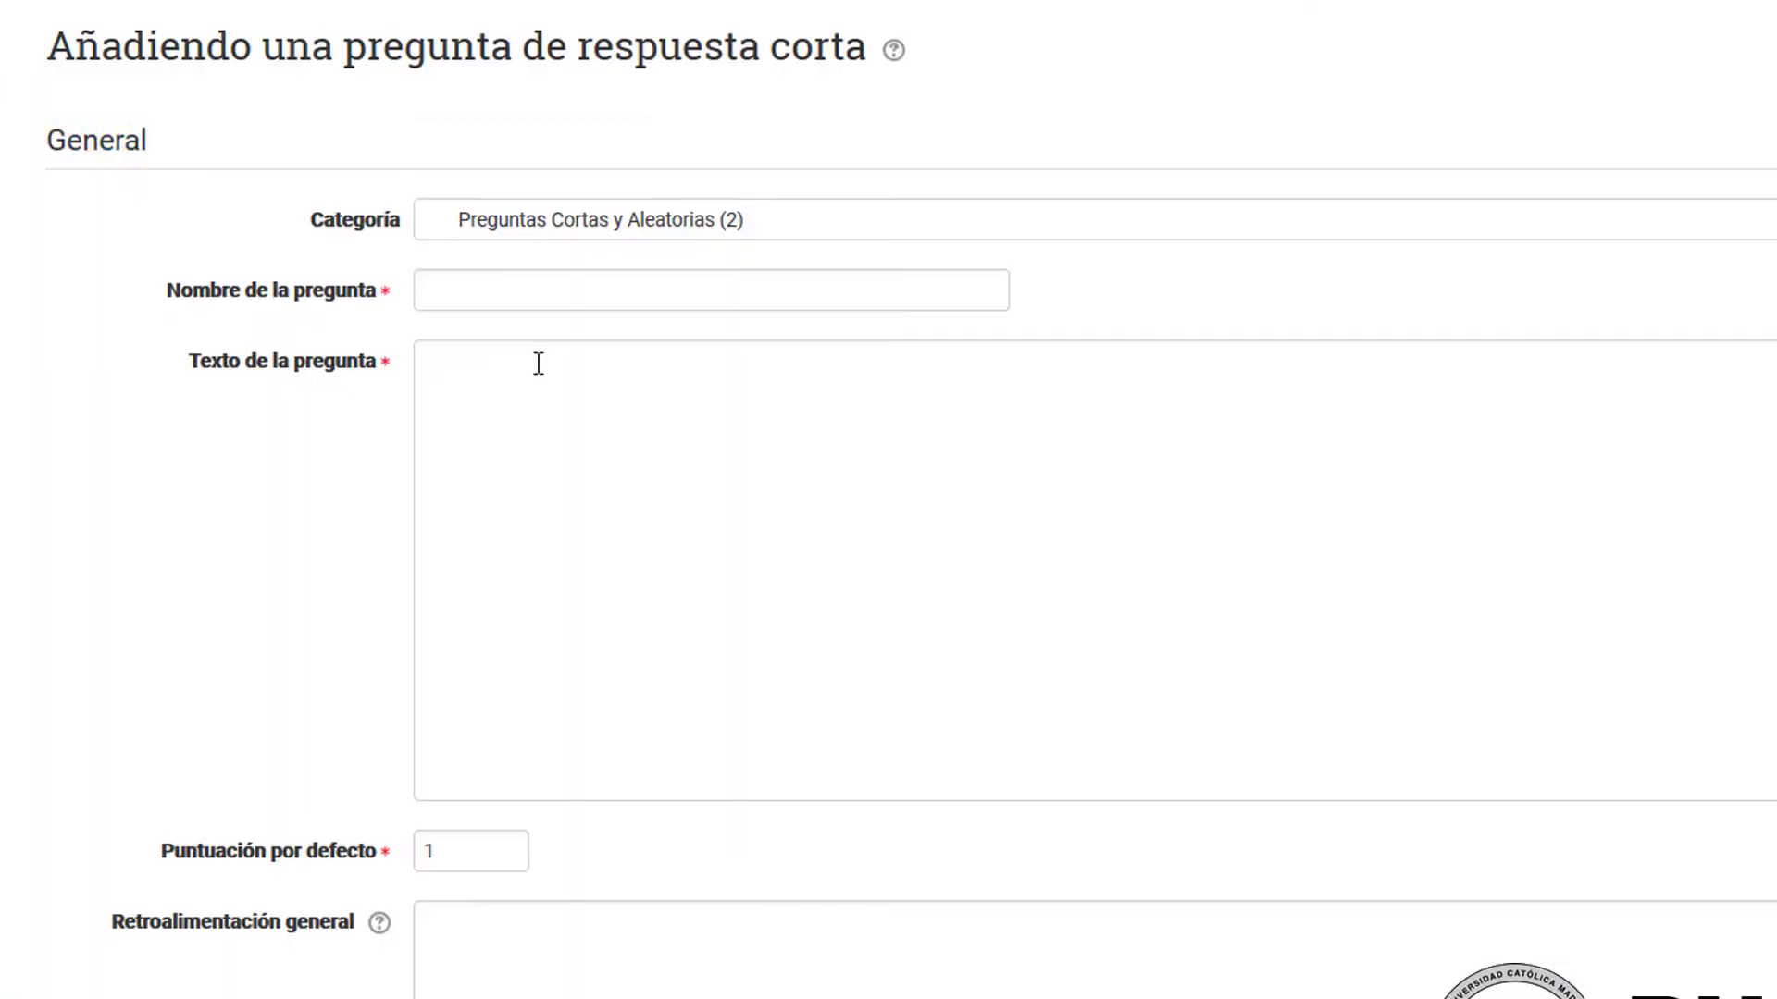
pyautogui.click(694, 298)
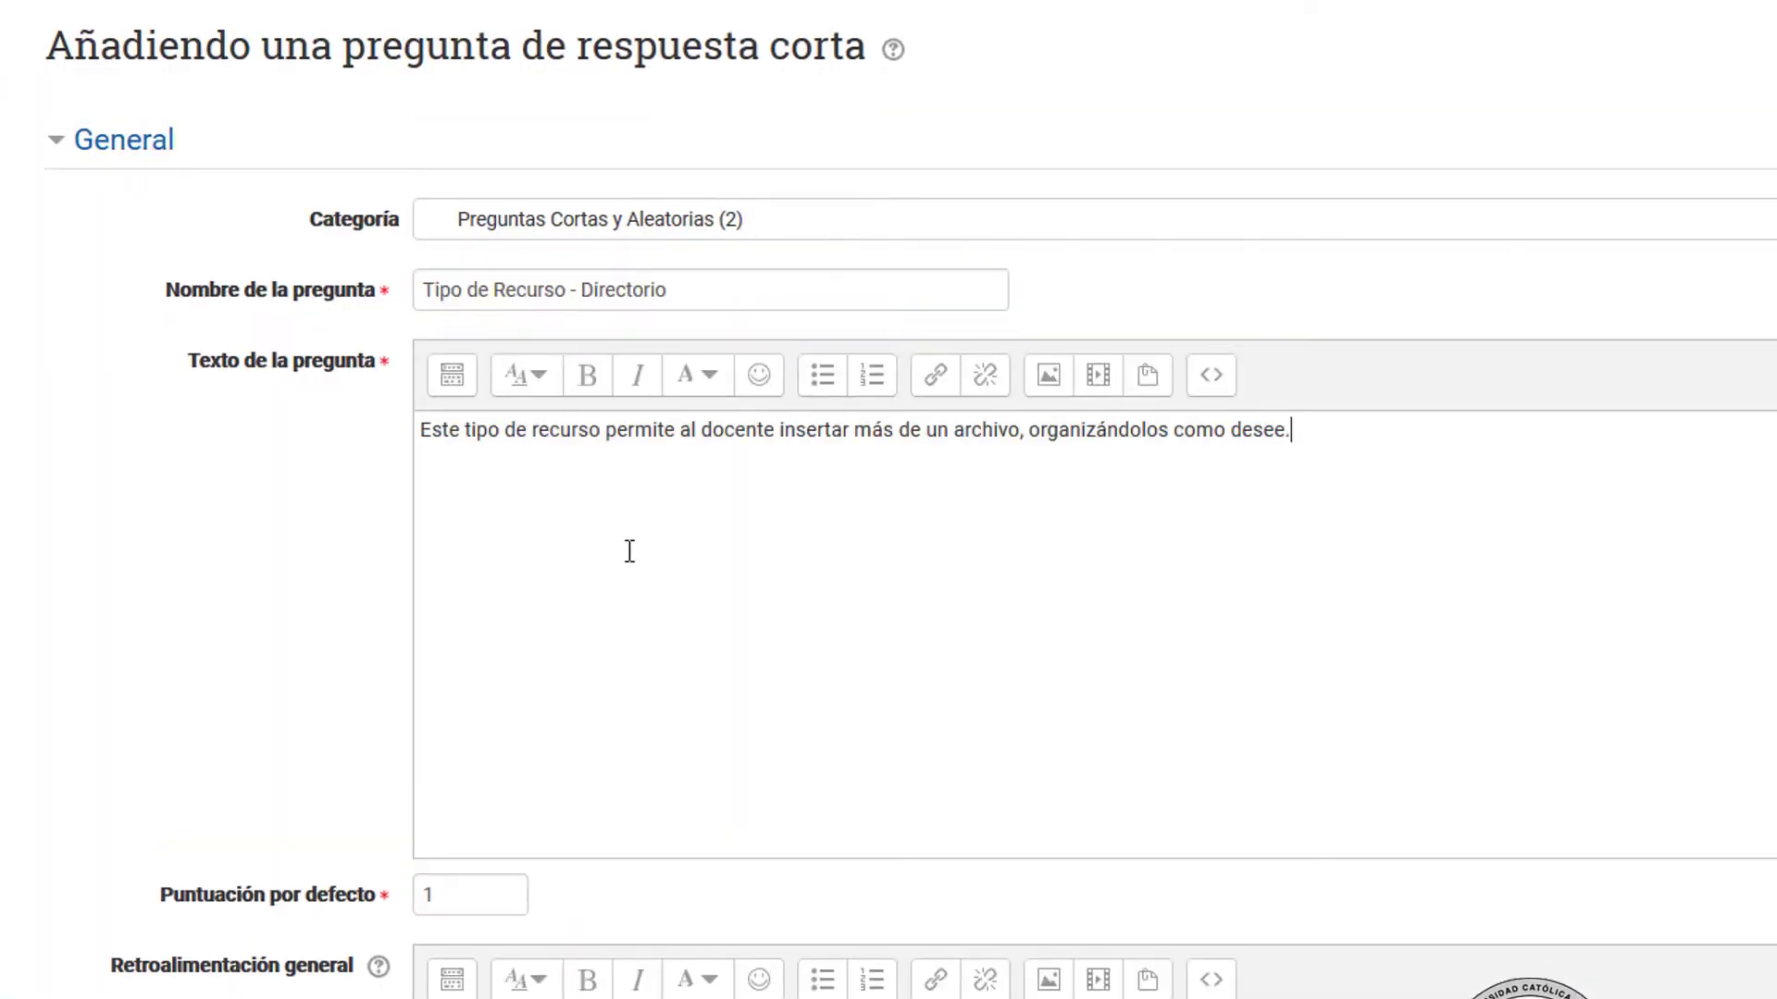
# Step: Enter "Carpeta" as Respuesta 1 with a grade of 100% and add blank spaces for three more answers
pyautogui.scroll(-10, 629, 551)
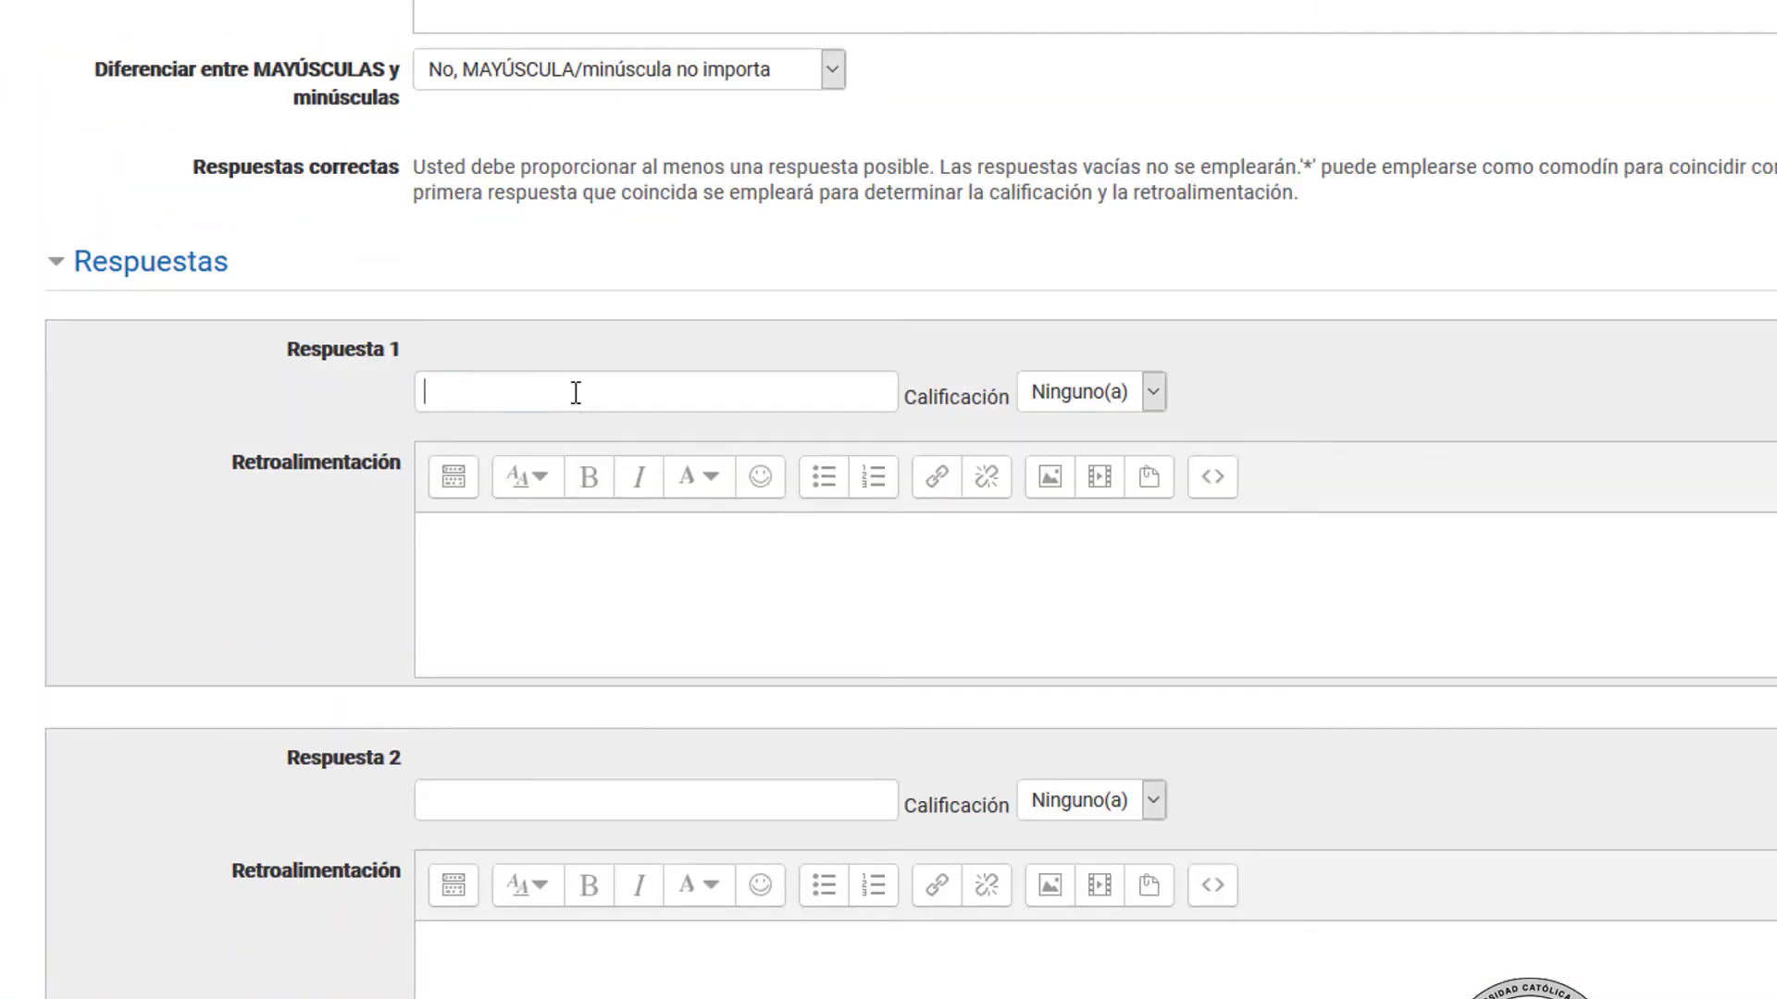
pyautogui.click(576, 393)
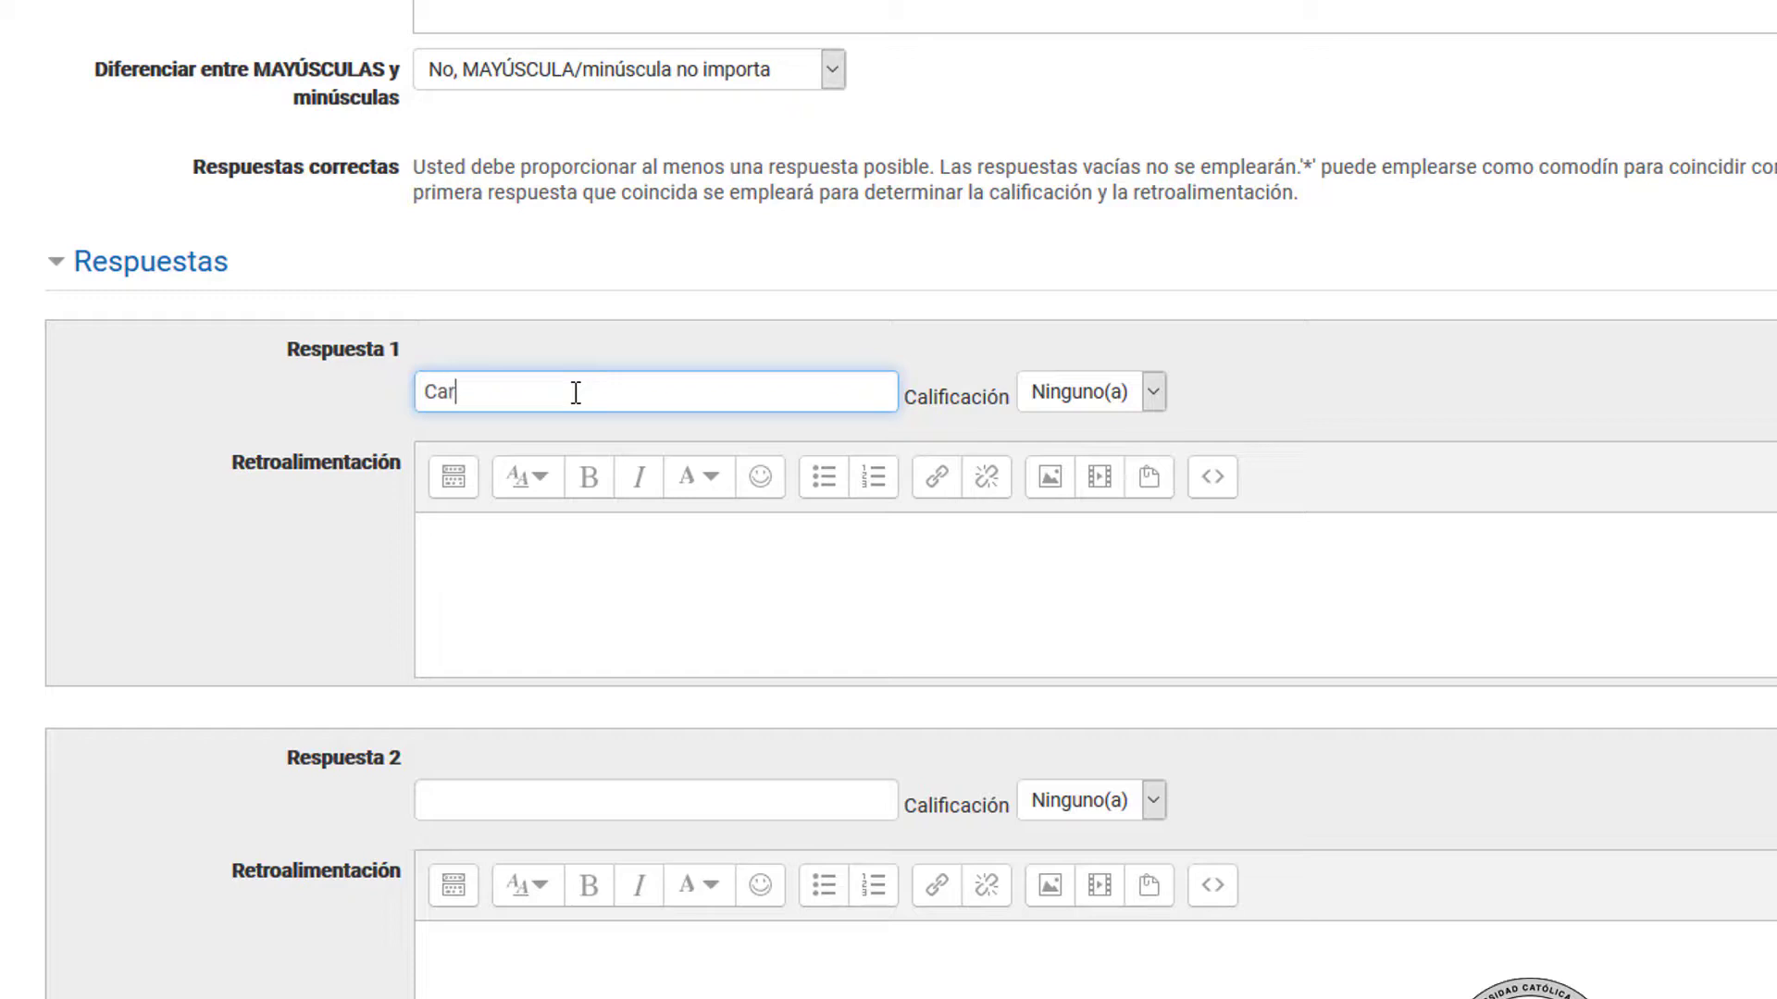
pyautogui.write('Carpet')
pyautogui.write('a')
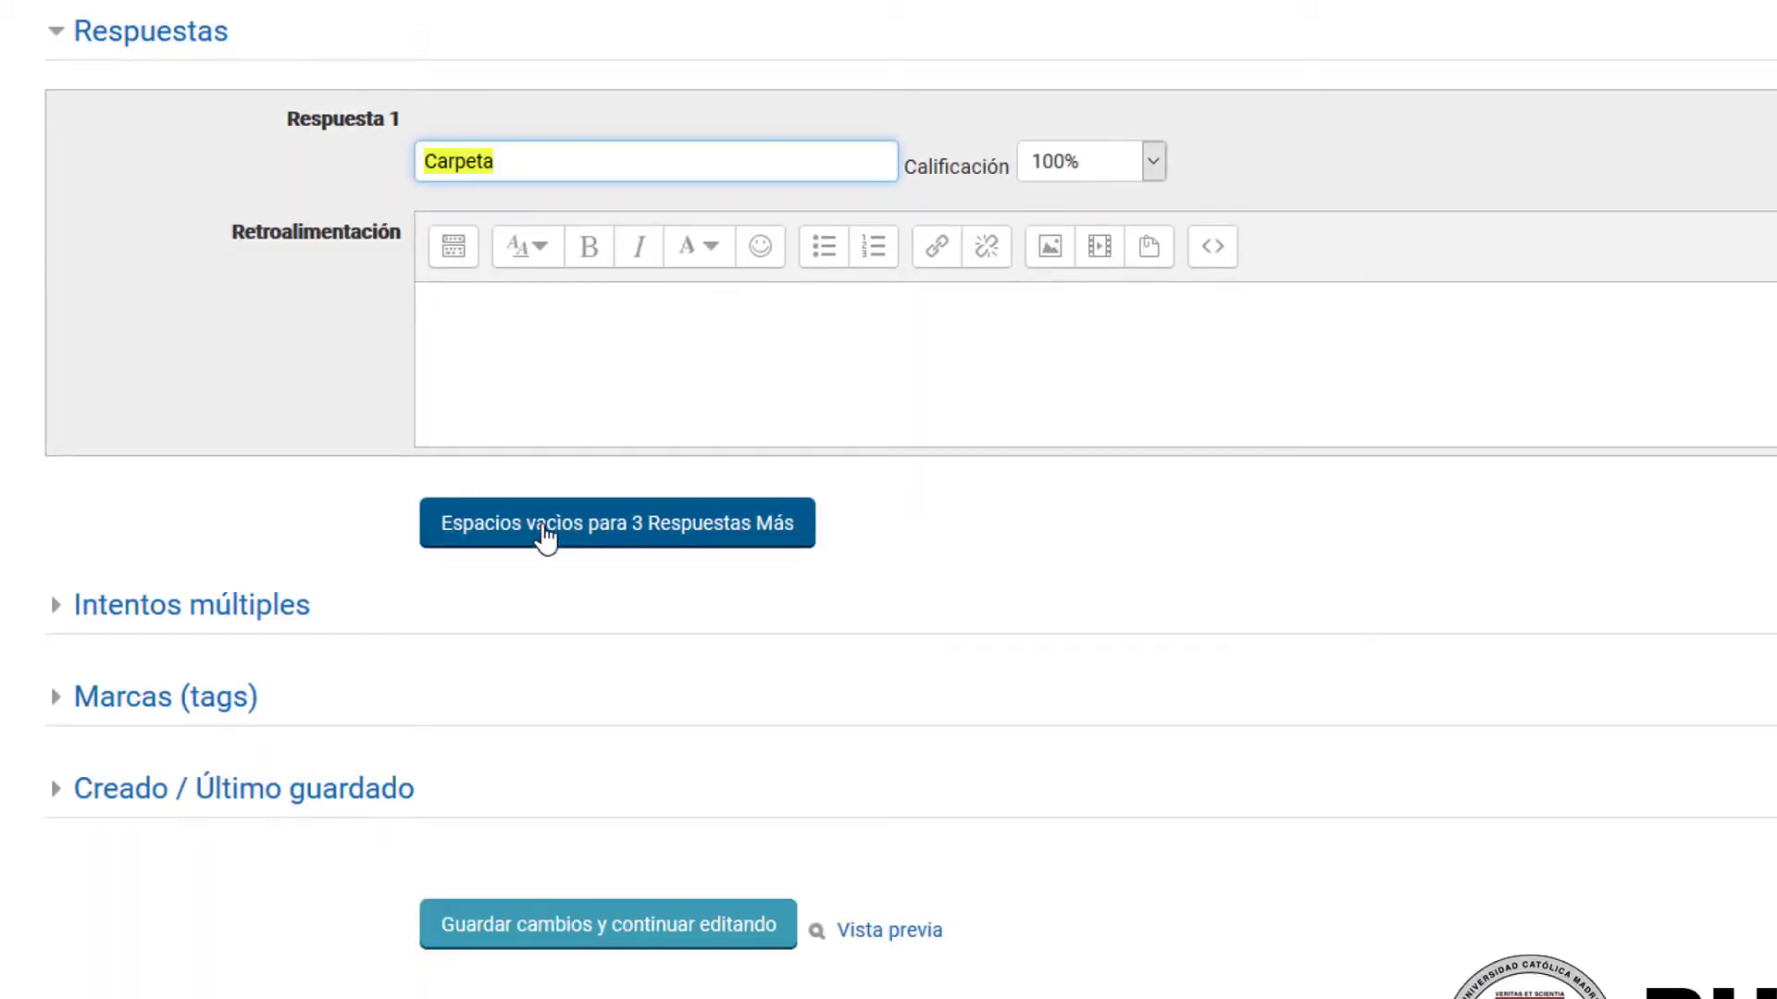
pyautogui.click(546, 529)
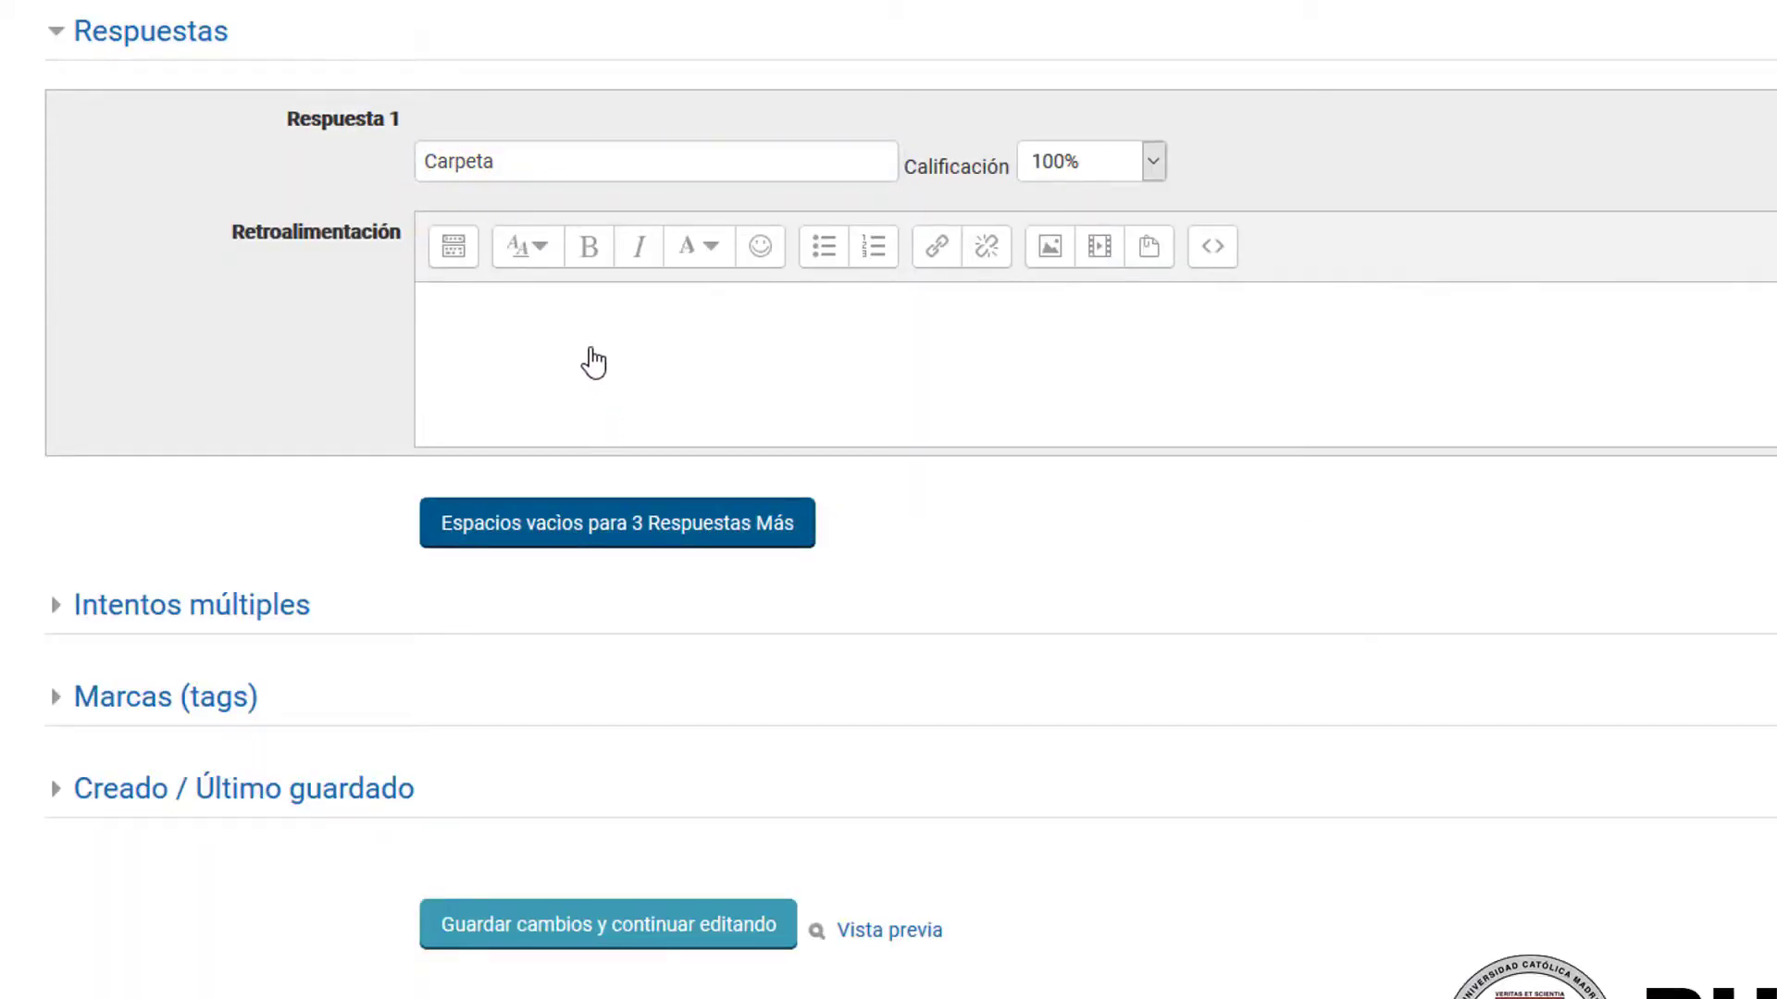
pyautogui.scroll(-6, 567, 319)
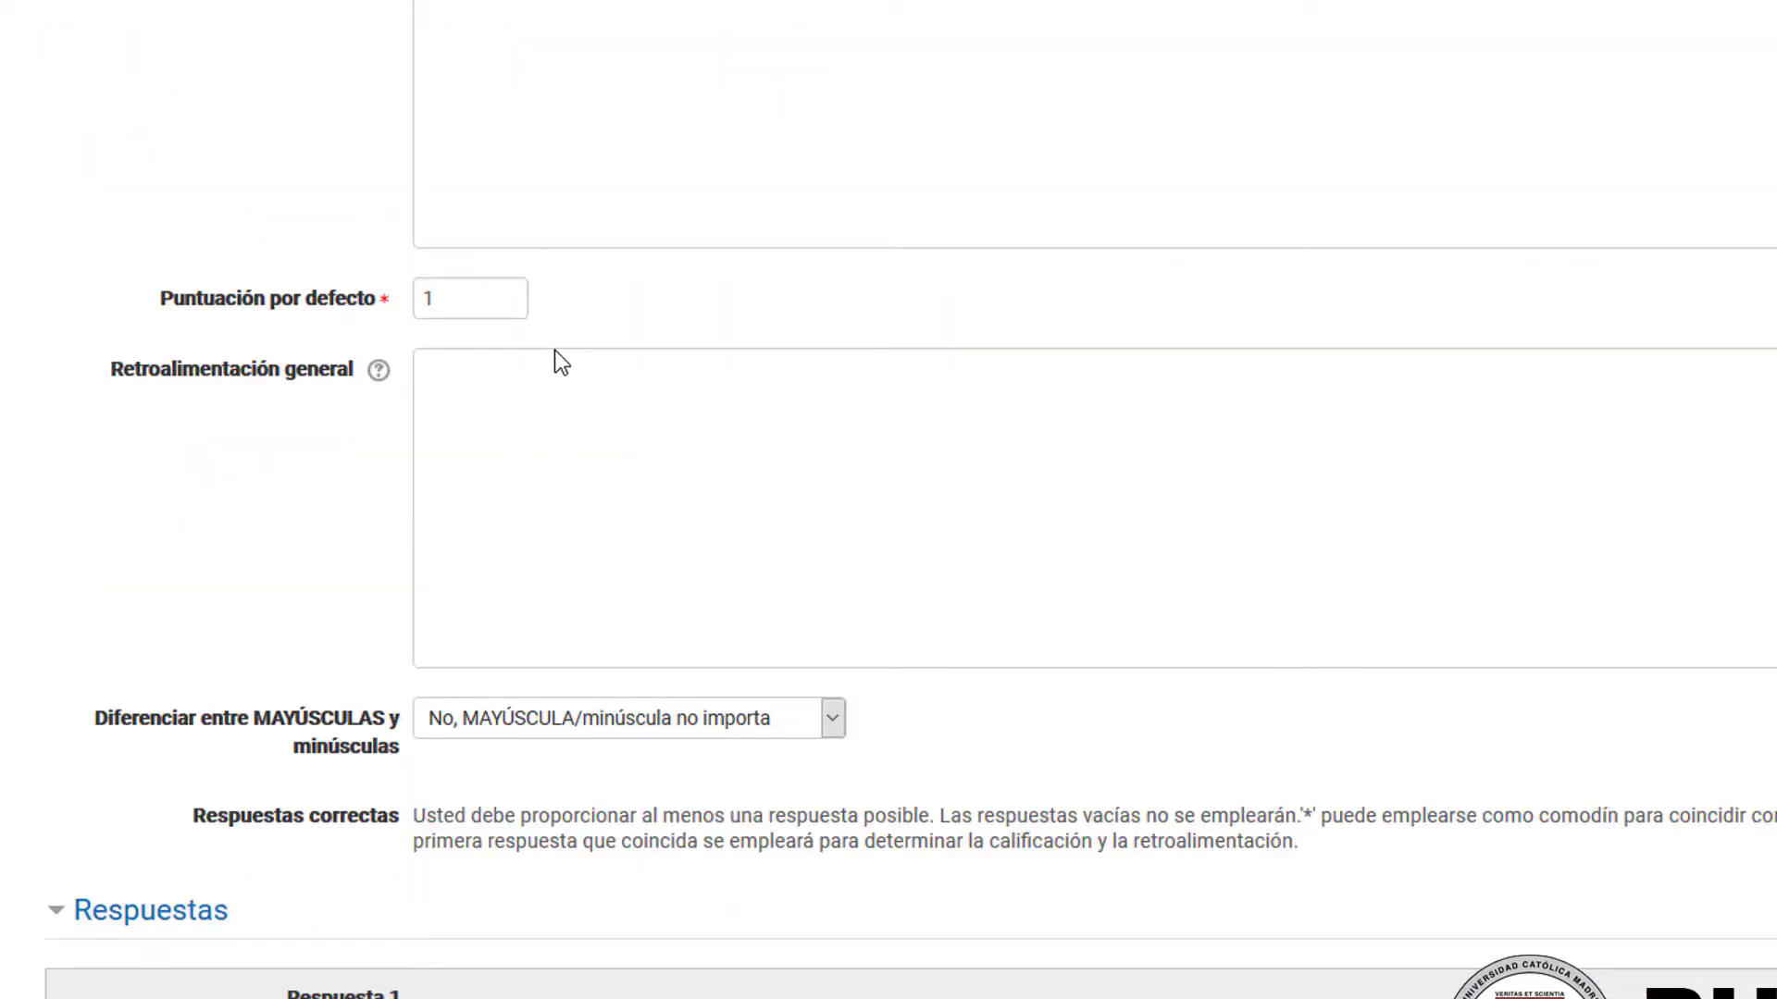
# Step: Enter "Folder" as Respuesta 2 with a grade of 100% and save the question
pyautogui.scroll(-9, 554, 349)
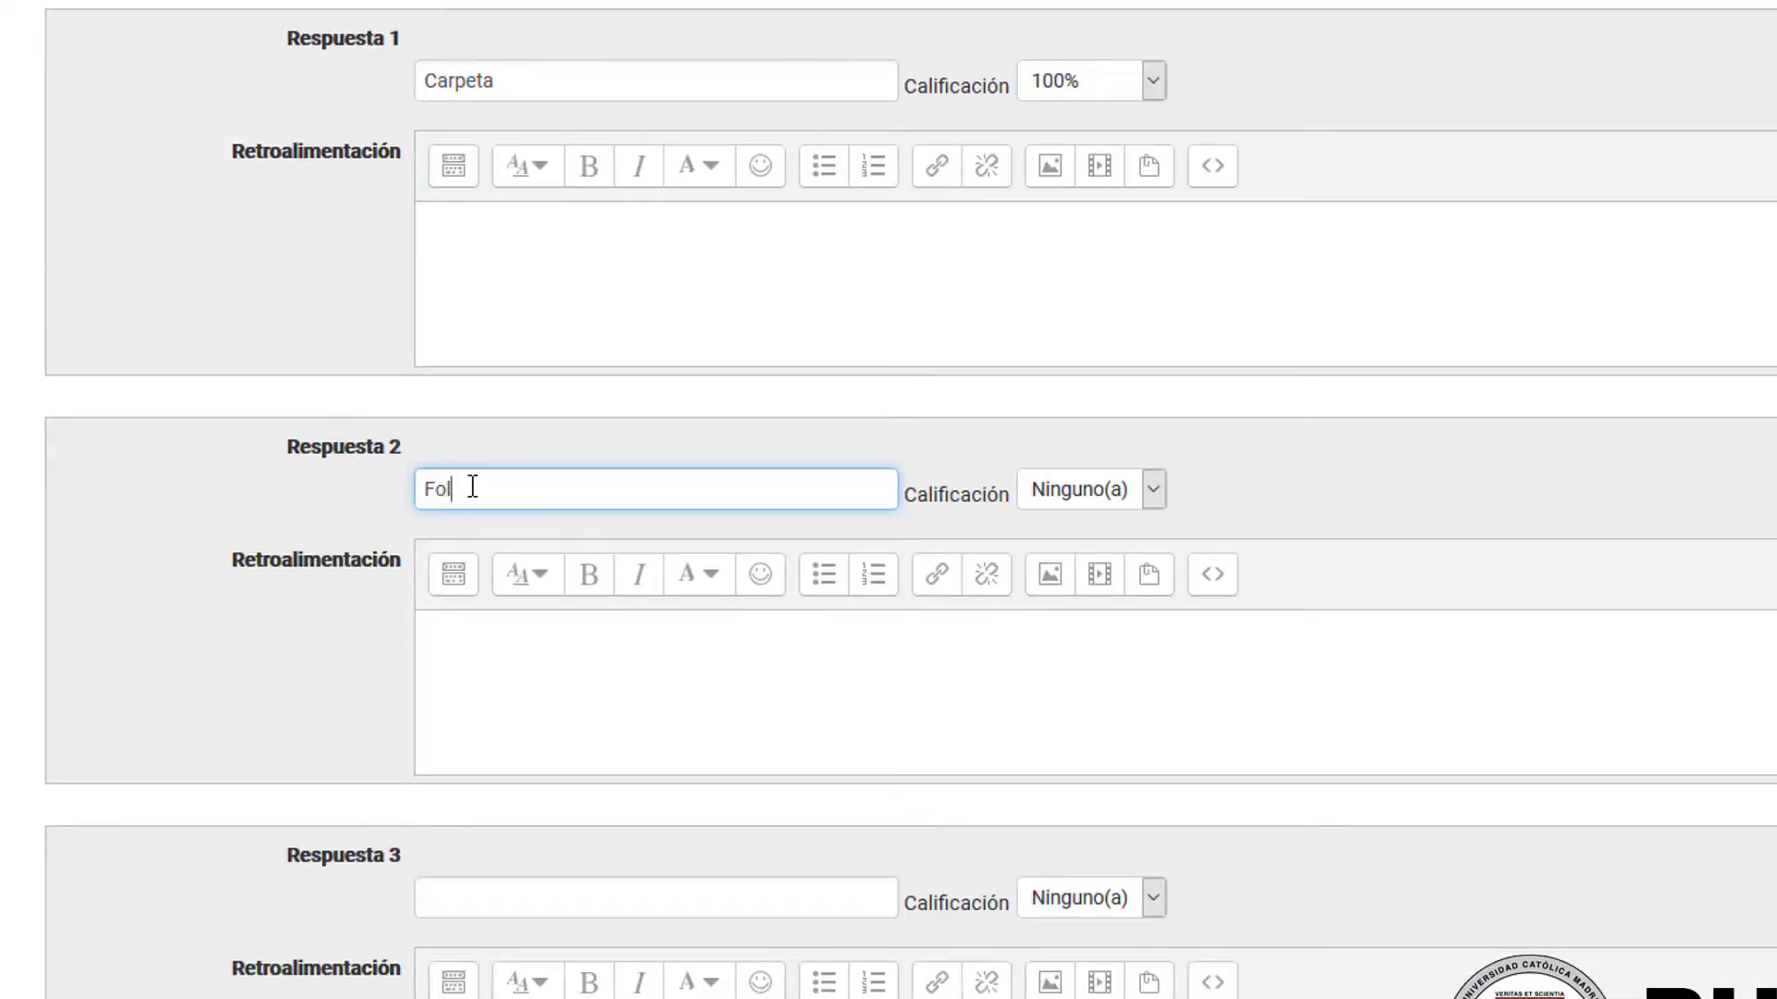
pyautogui.click(1084, 496)
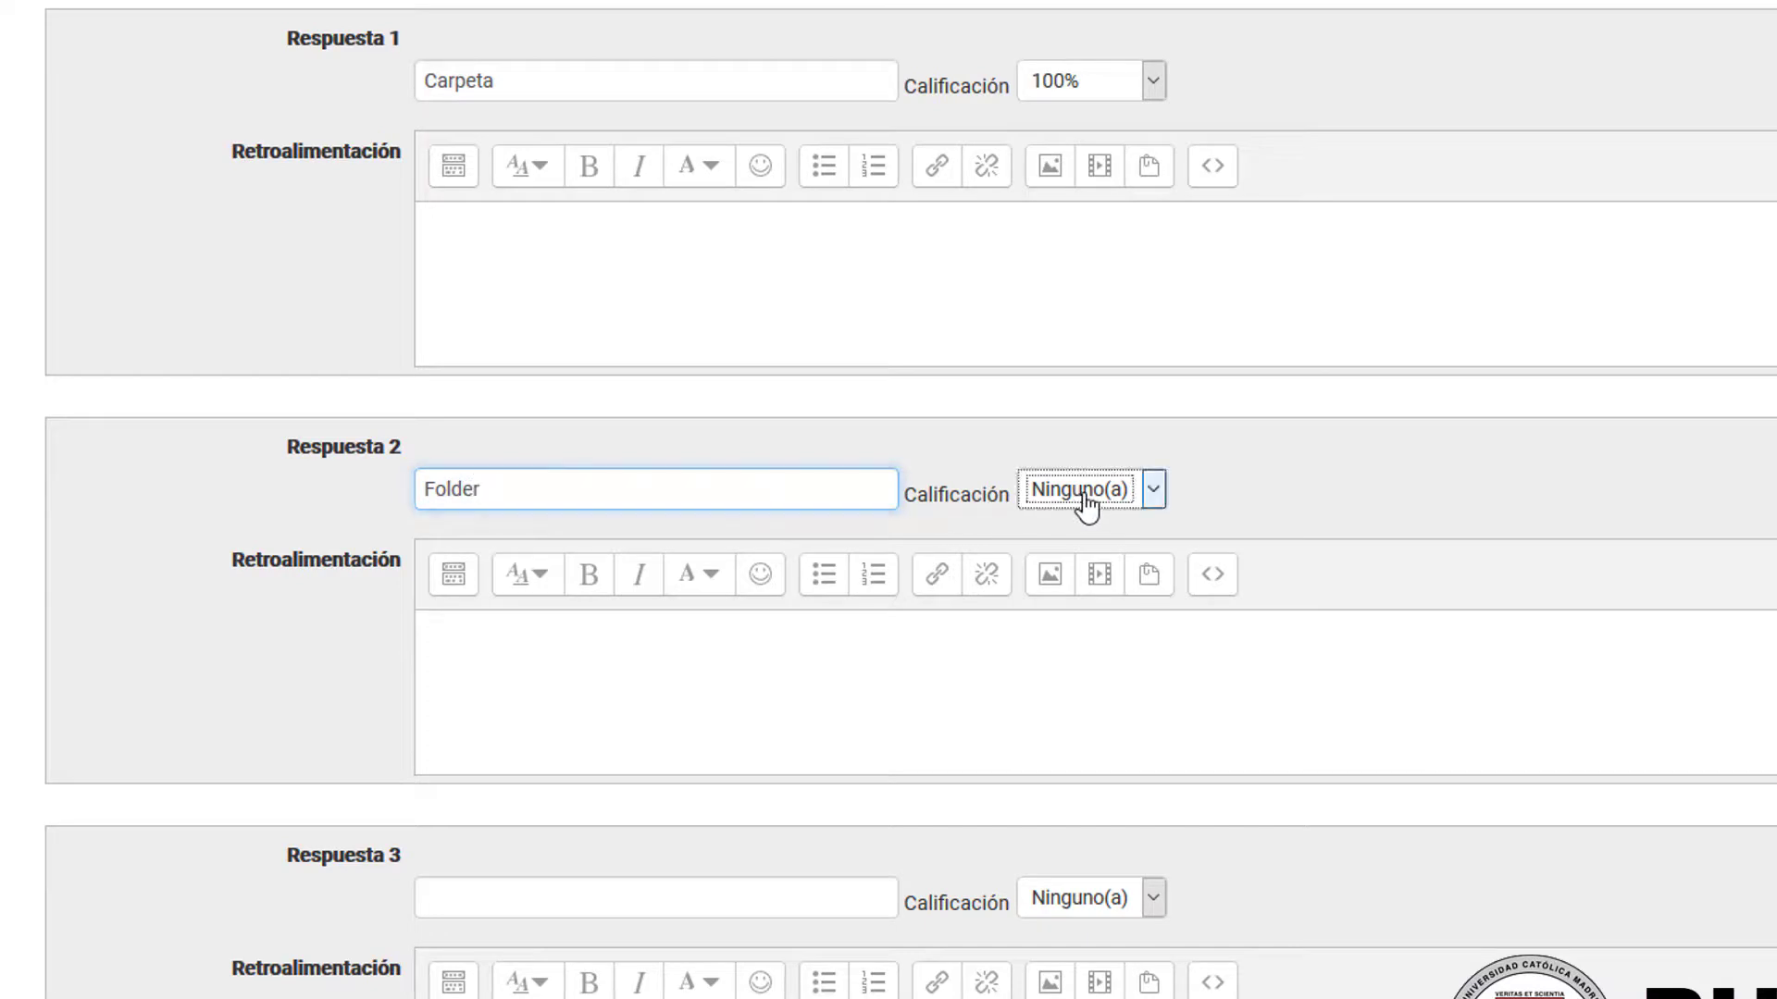
pyautogui.press('Down')
pyautogui.click(1406, 459)
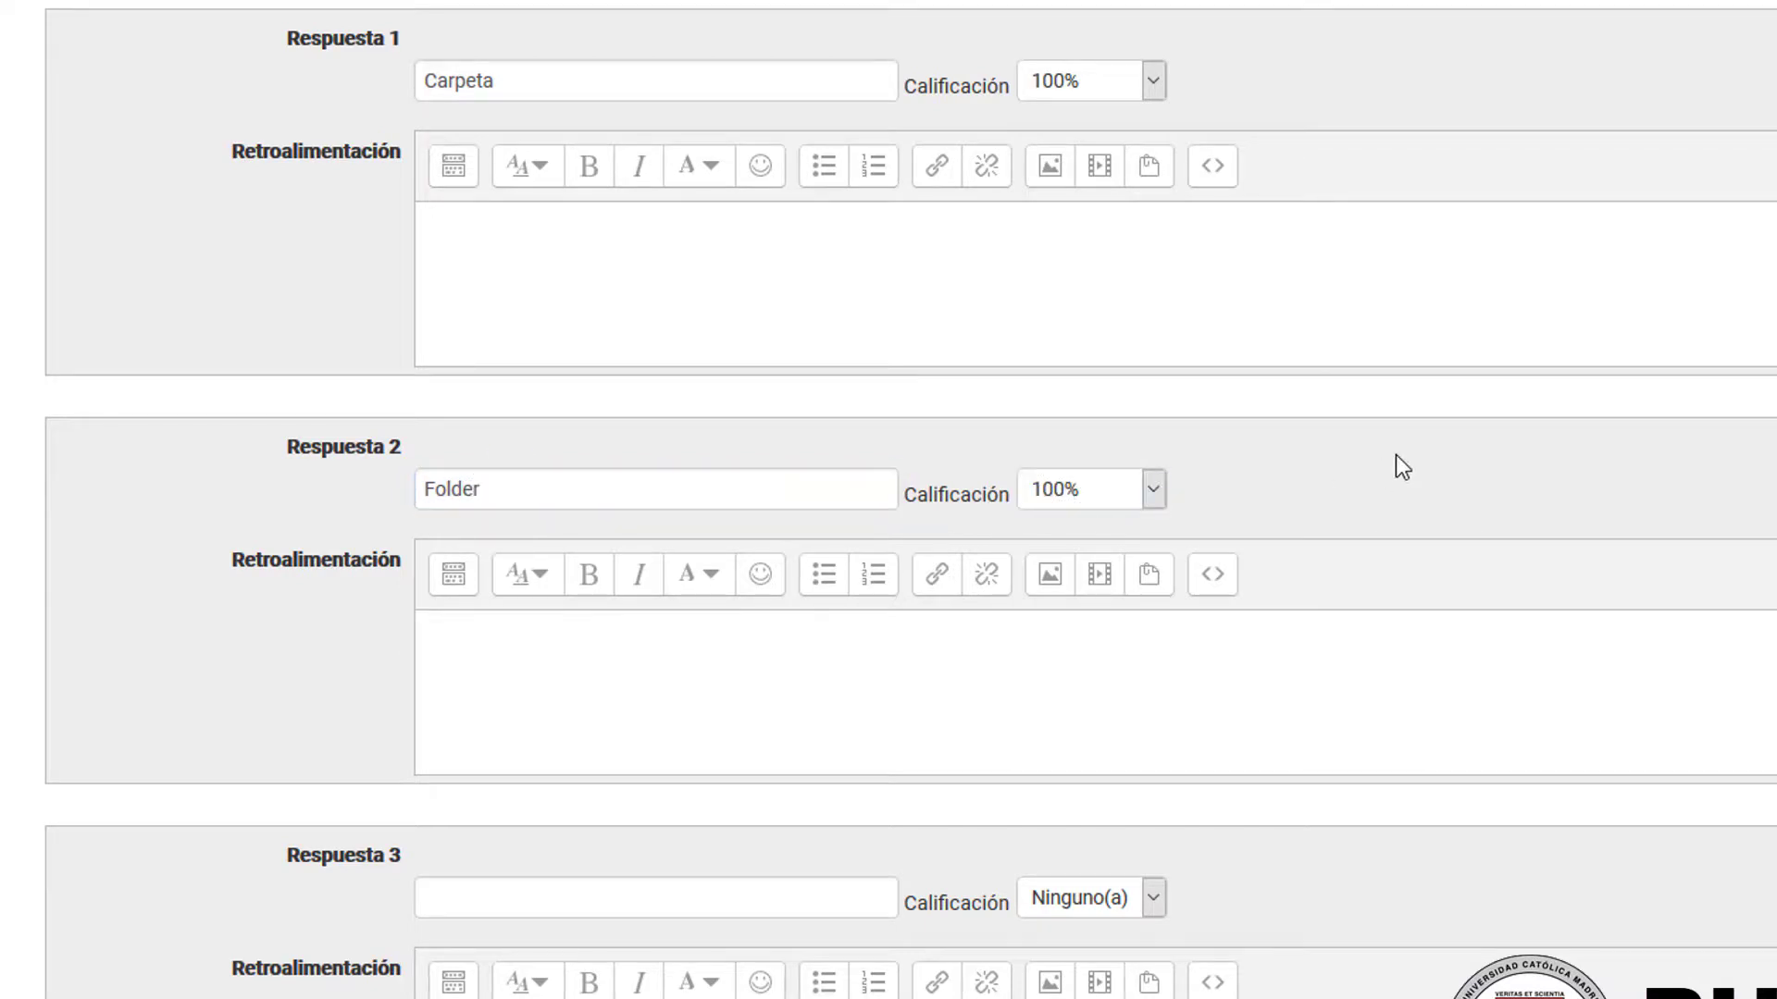
pyautogui.scroll(-14, 1396, 453)
pyautogui.click(553, 933)
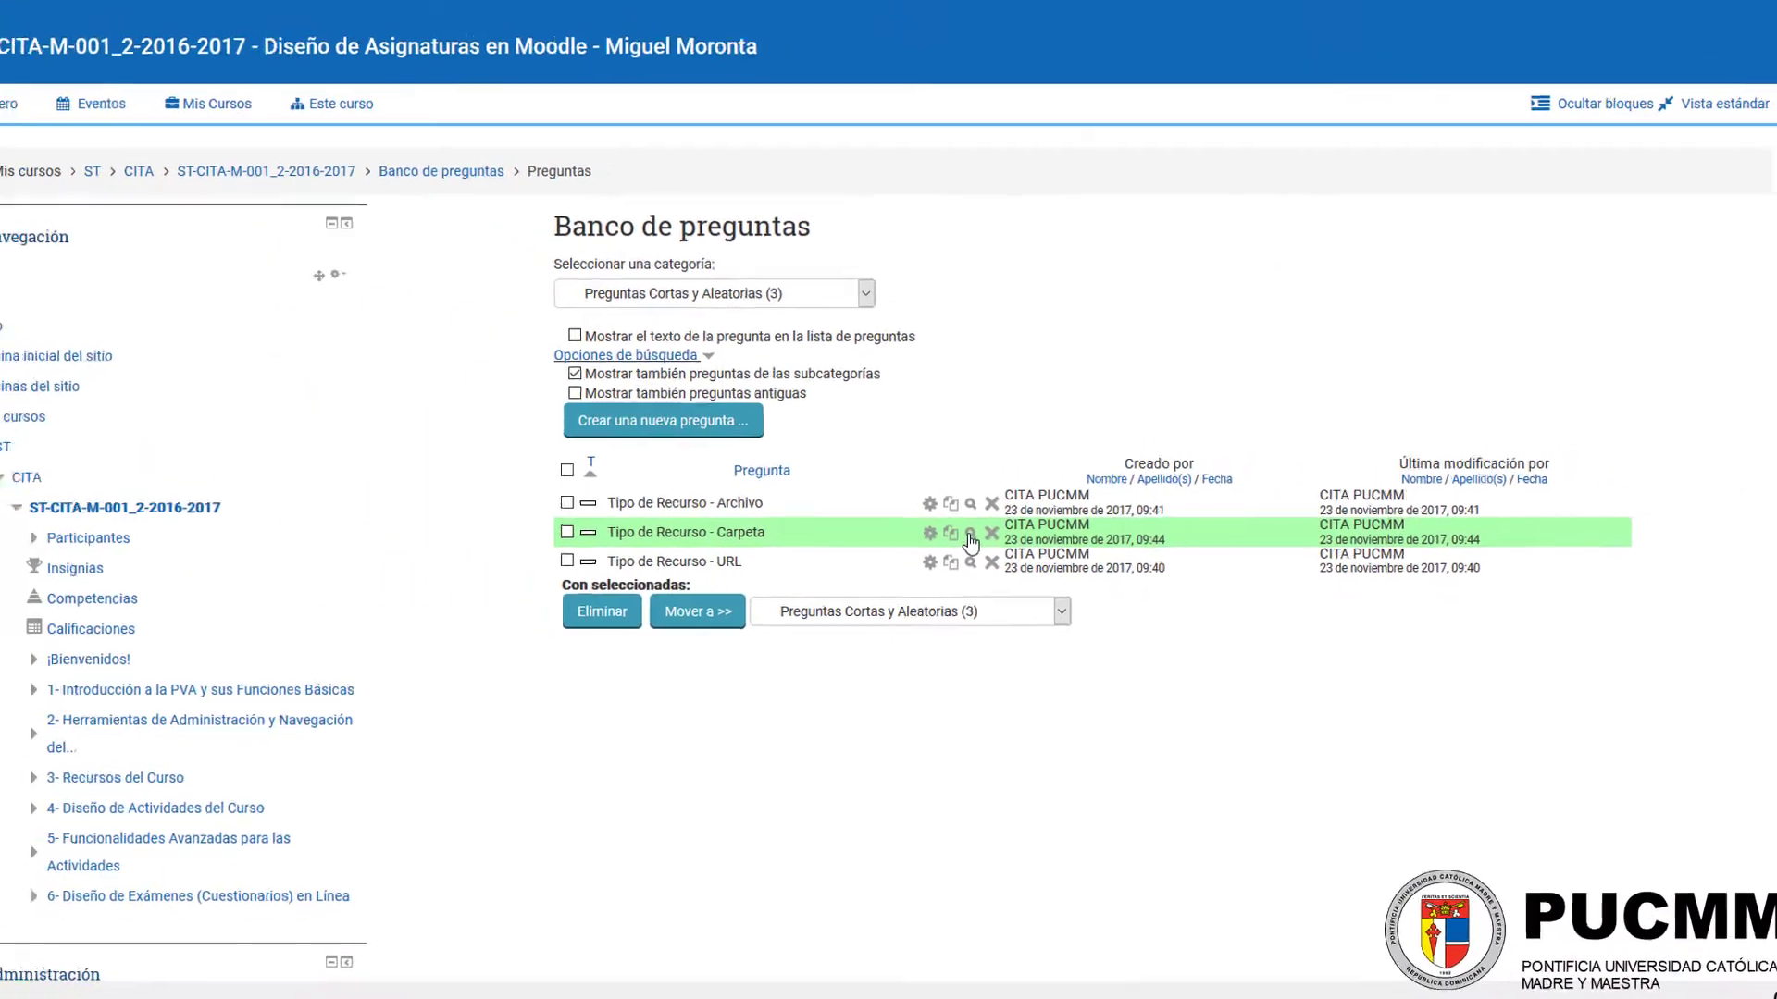
# Step: Preview the "Tipo de Recurso - Carpeta" question, submit the answer "Carpeta", and close the preview
pyautogui.click(864, 500)
pyautogui.click(998, 148)
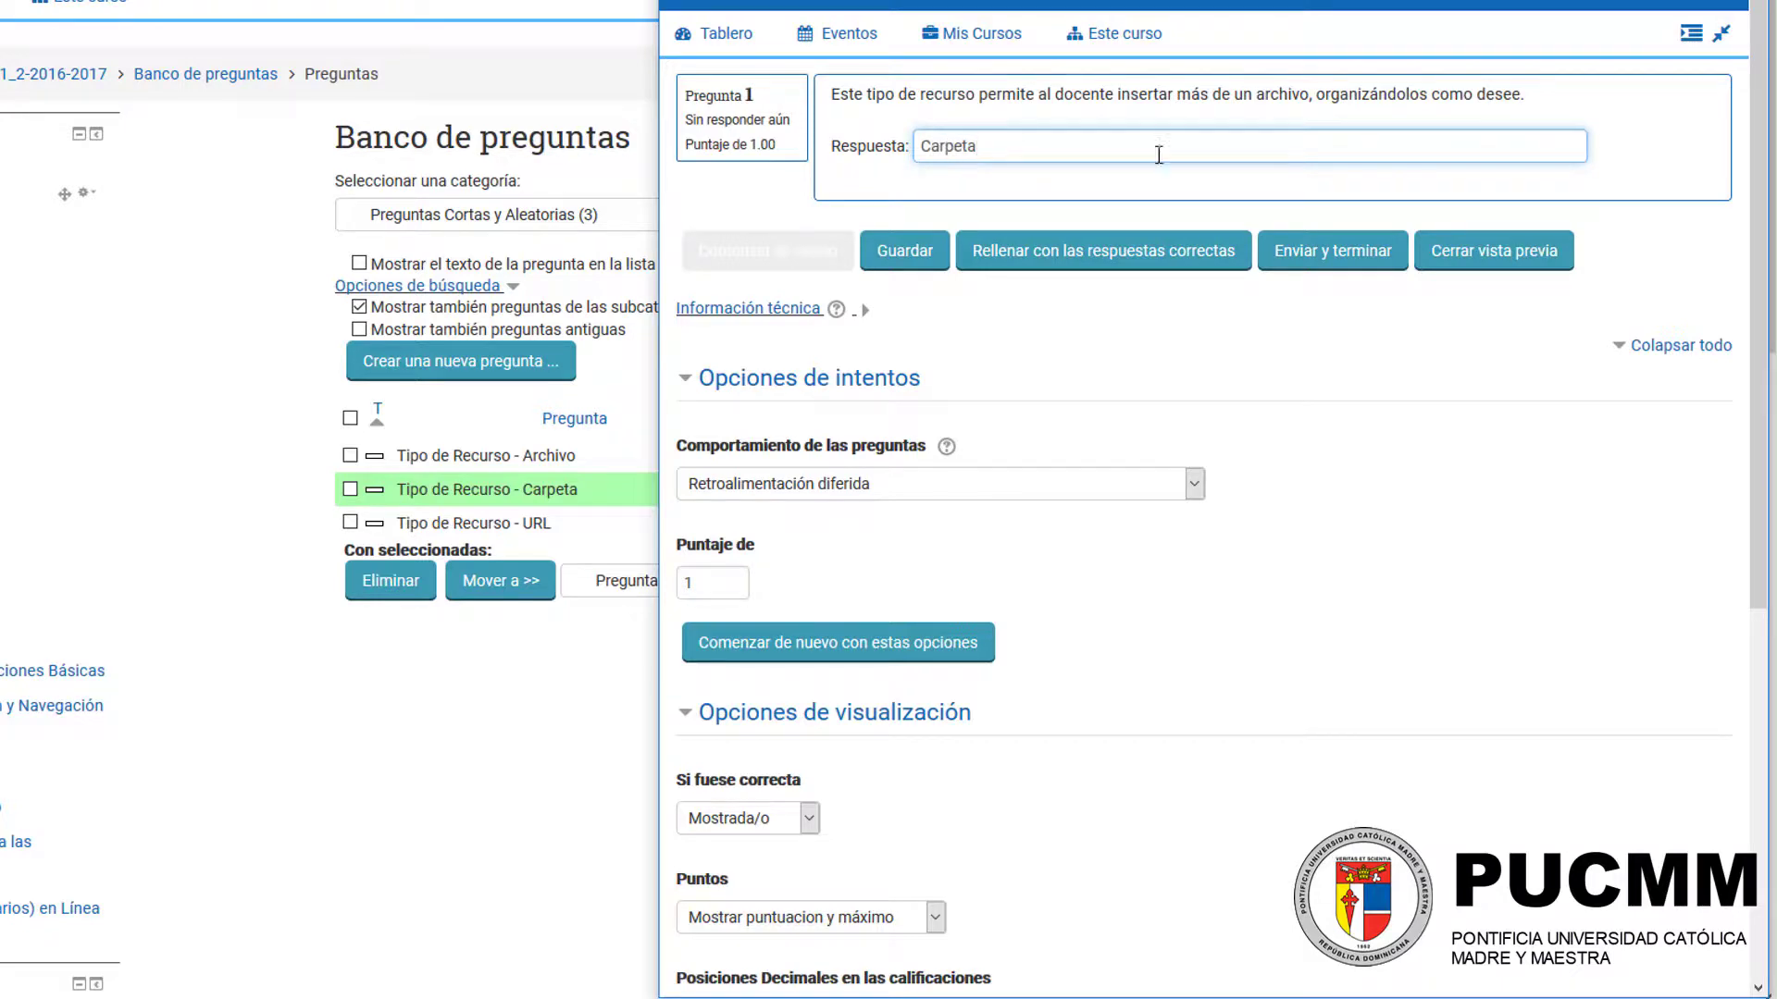
pyautogui.click(1333, 251)
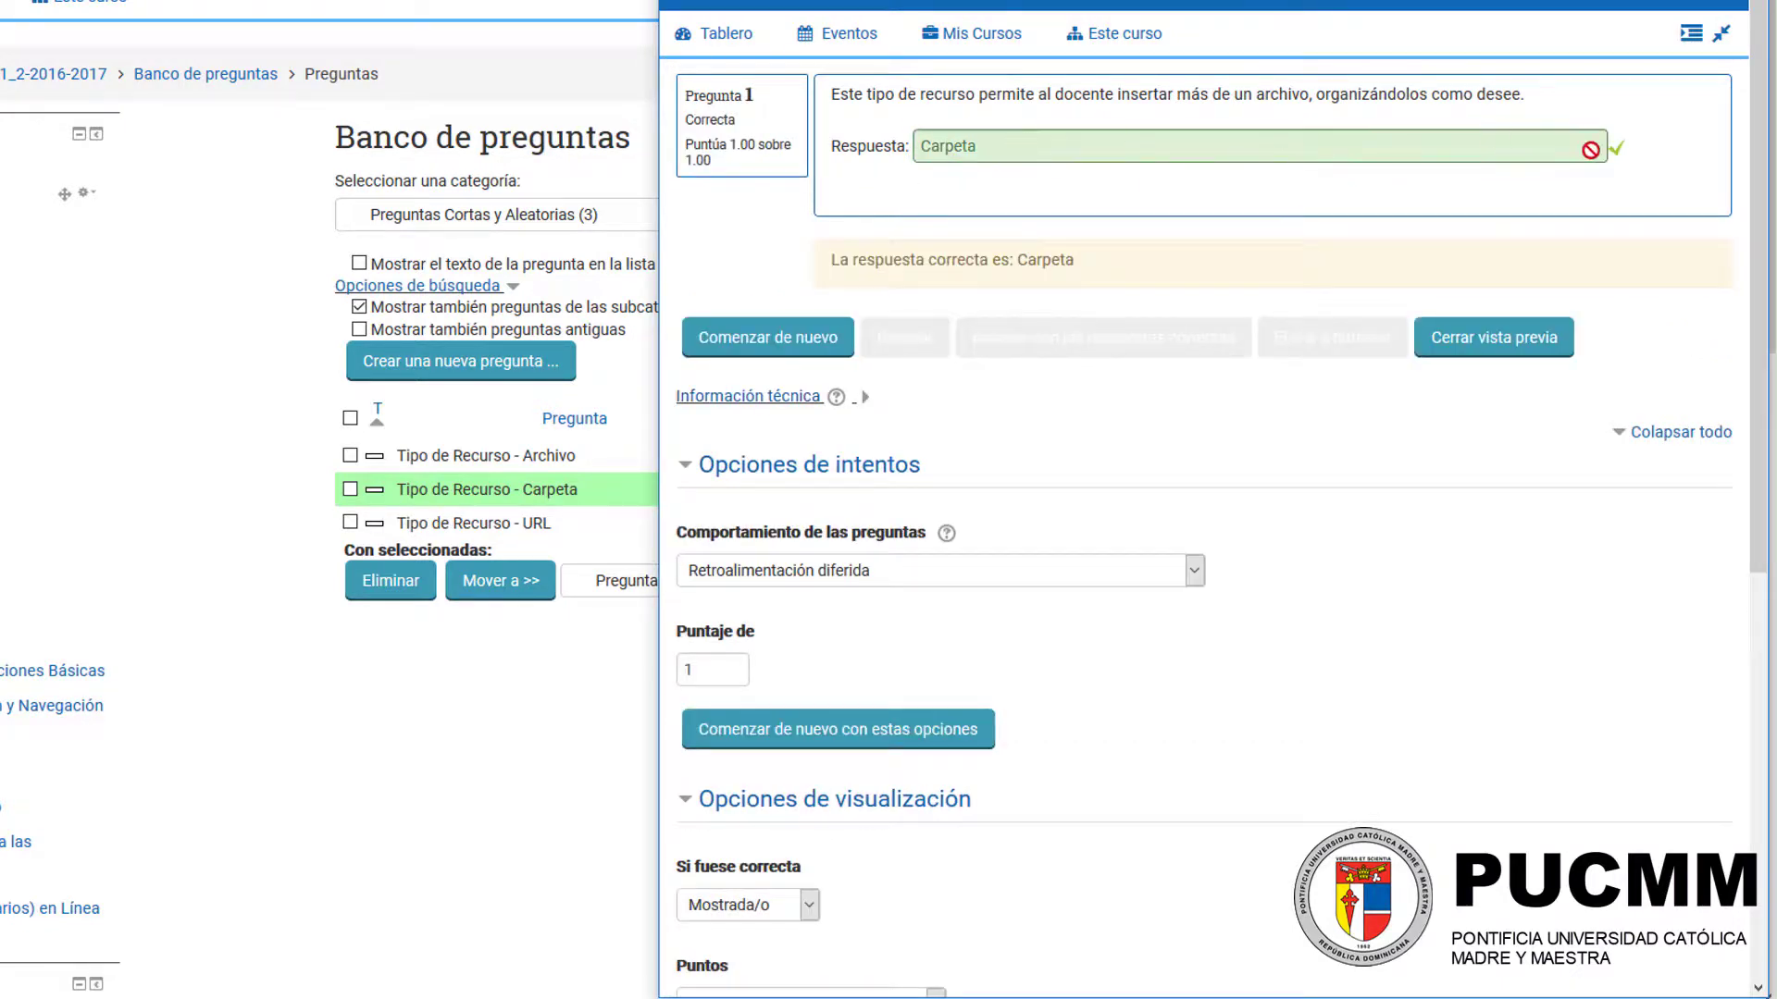
pyautogui.click(656, 477)
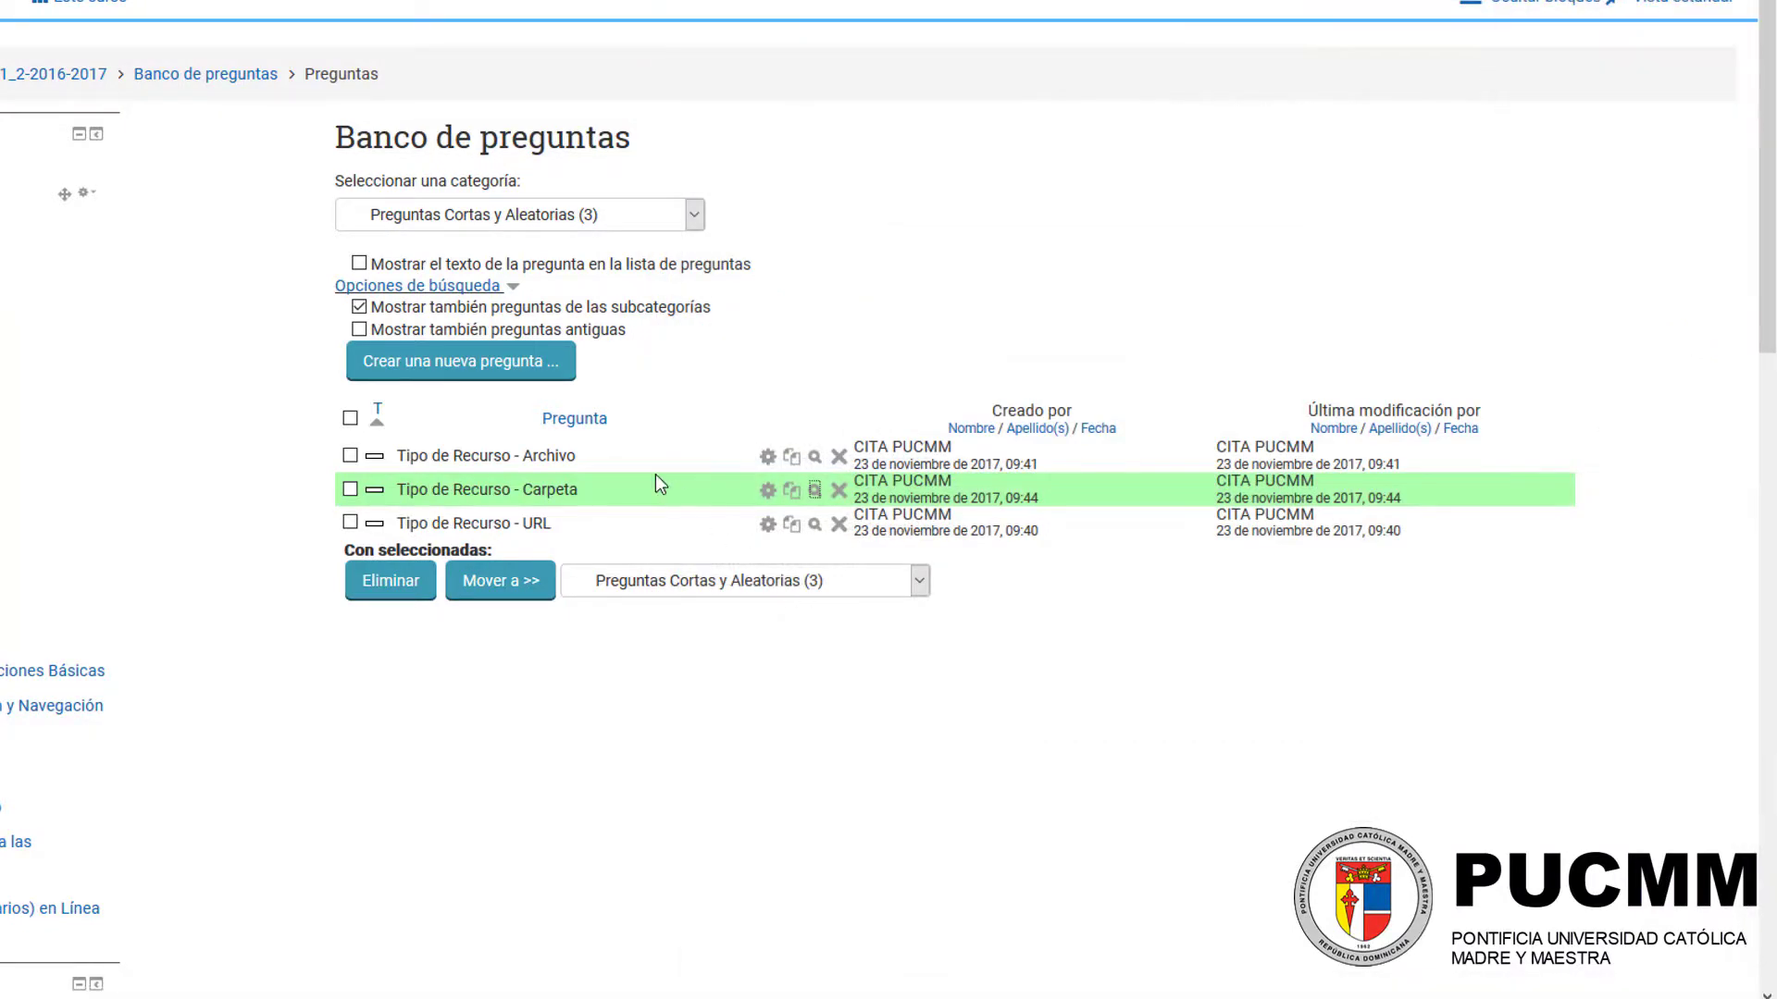
# Step: Preview the "Tipo de Recurso - Carpeta" question again, submit the alternative answer "Folder", and close the preview
pyautogui.click(814, 489)
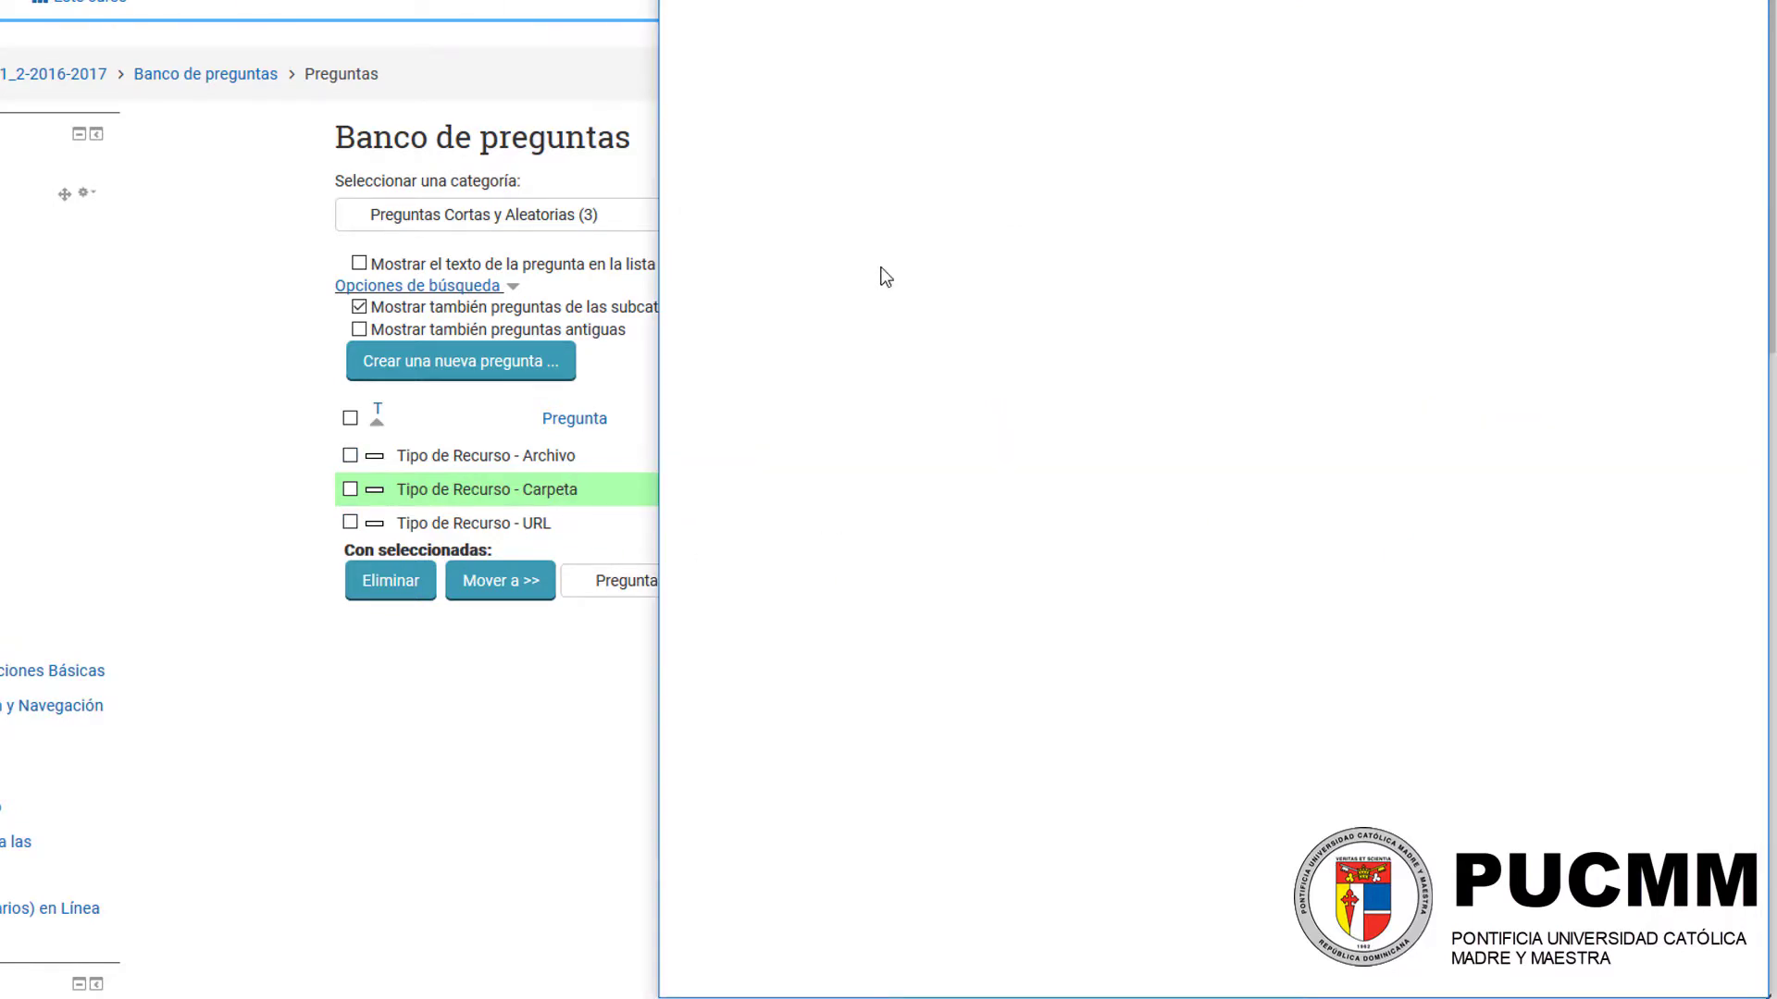
pyautogui.click(1021, 149)
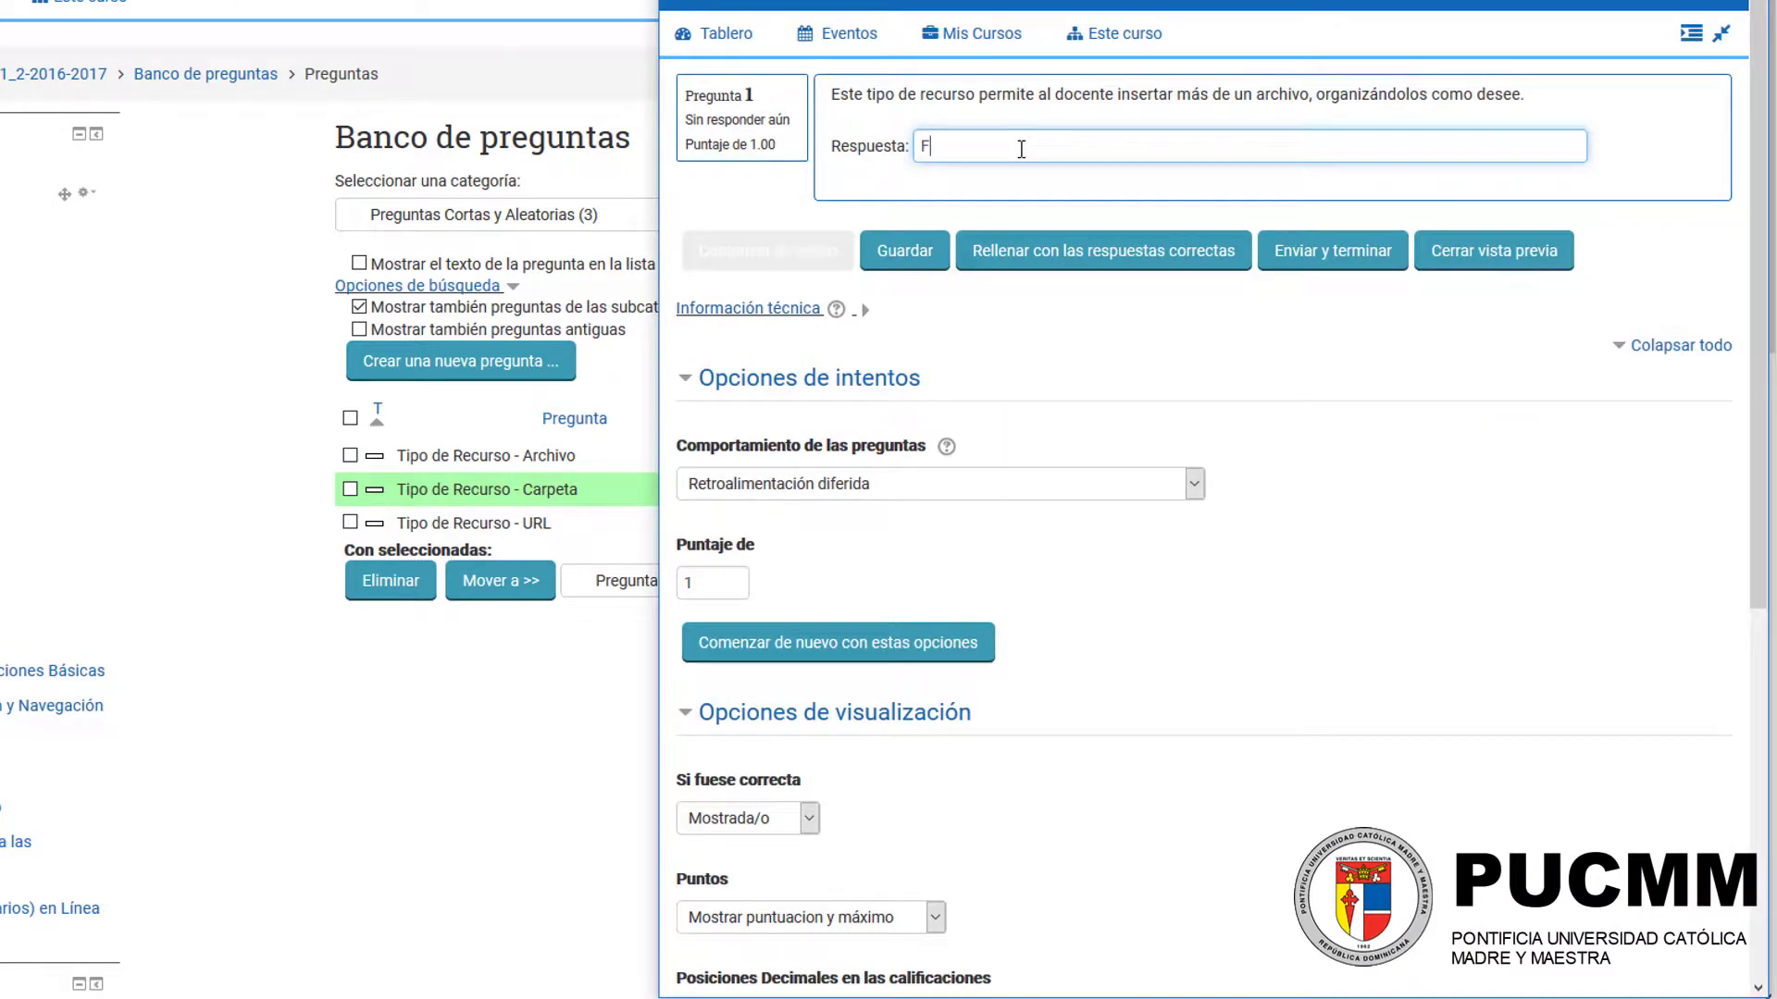
pyautogui.click(1328, 252)
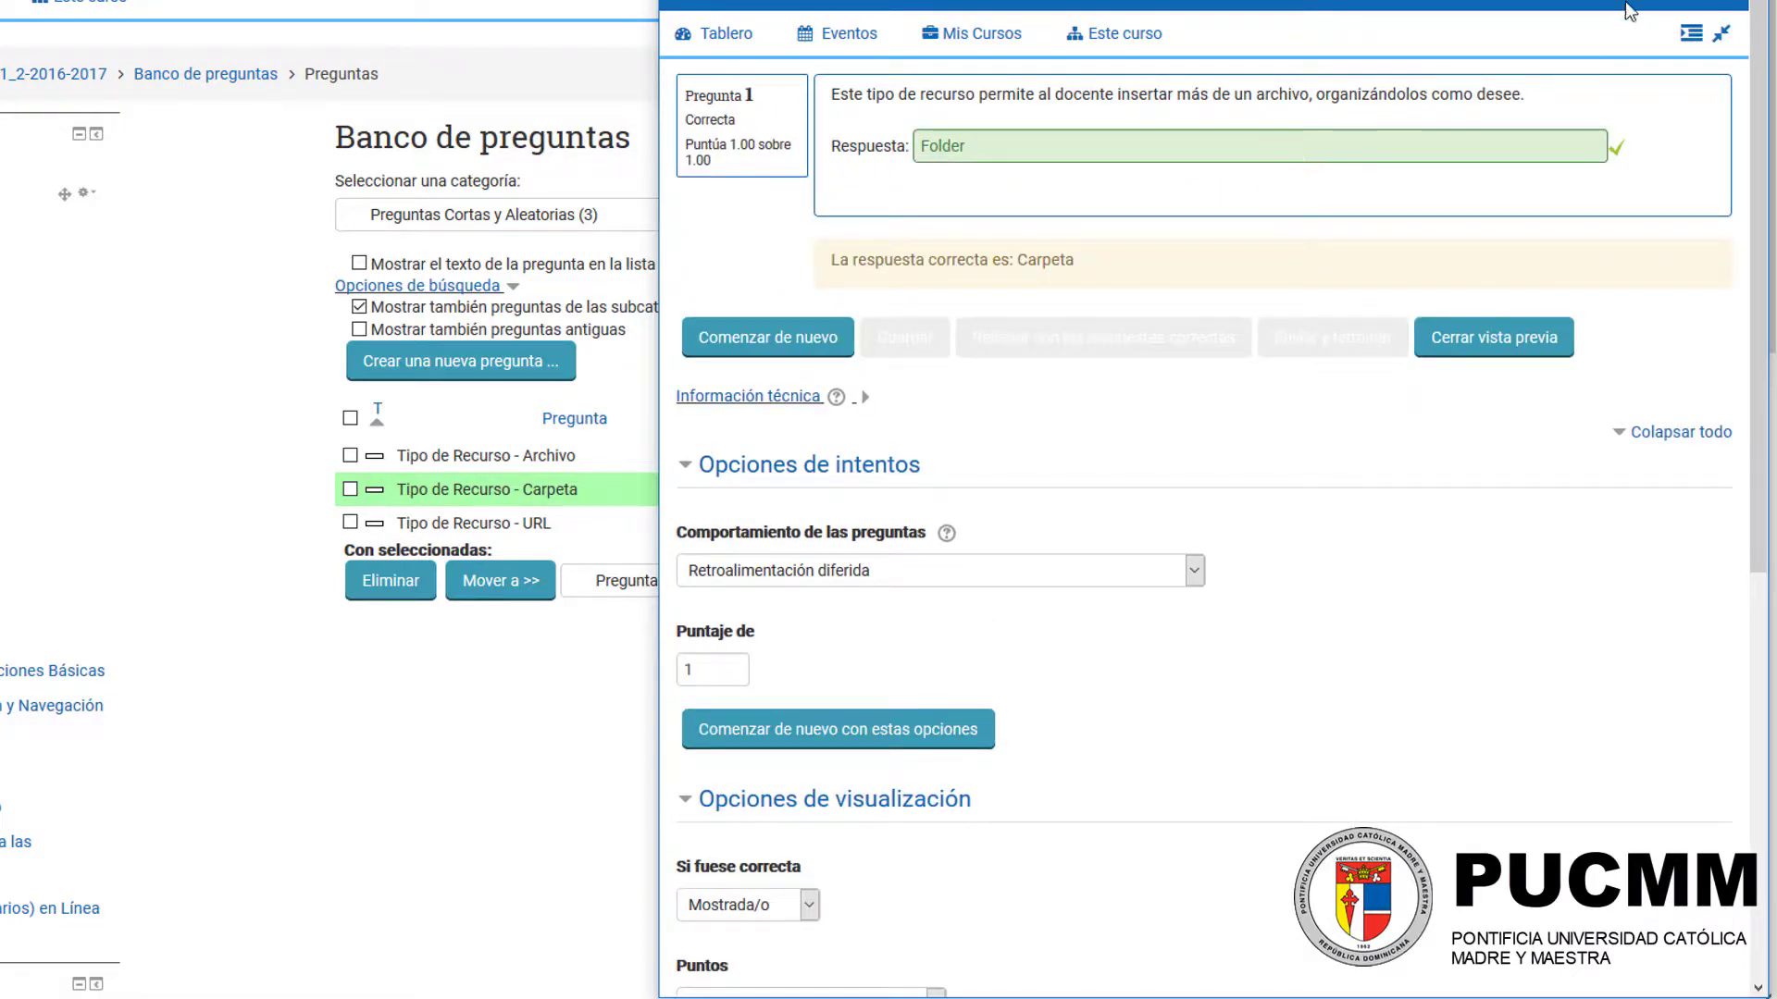
pyautogui.click(1749, 0)
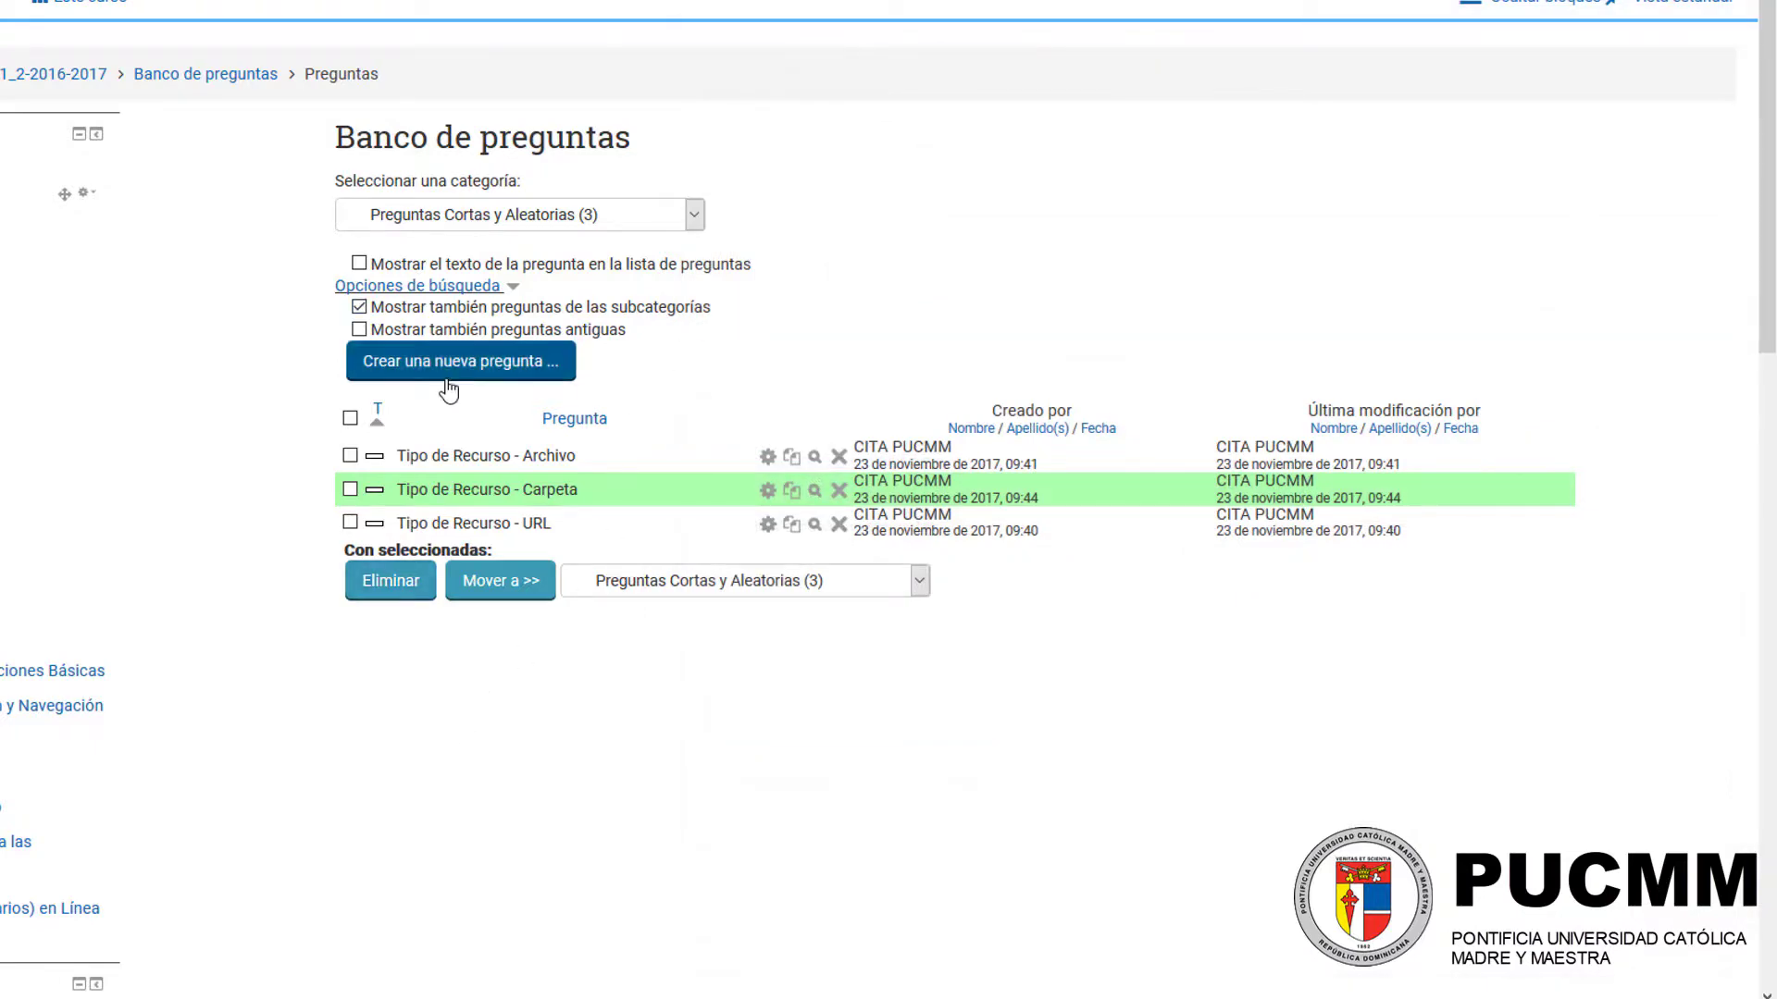
# Step: Add a short-answer question (Respuesta corta) named "Tipo de Recurso - Etiqueta" in the Preguntas Cortas y Aleatorias category
pyautogui.click(504, 392)
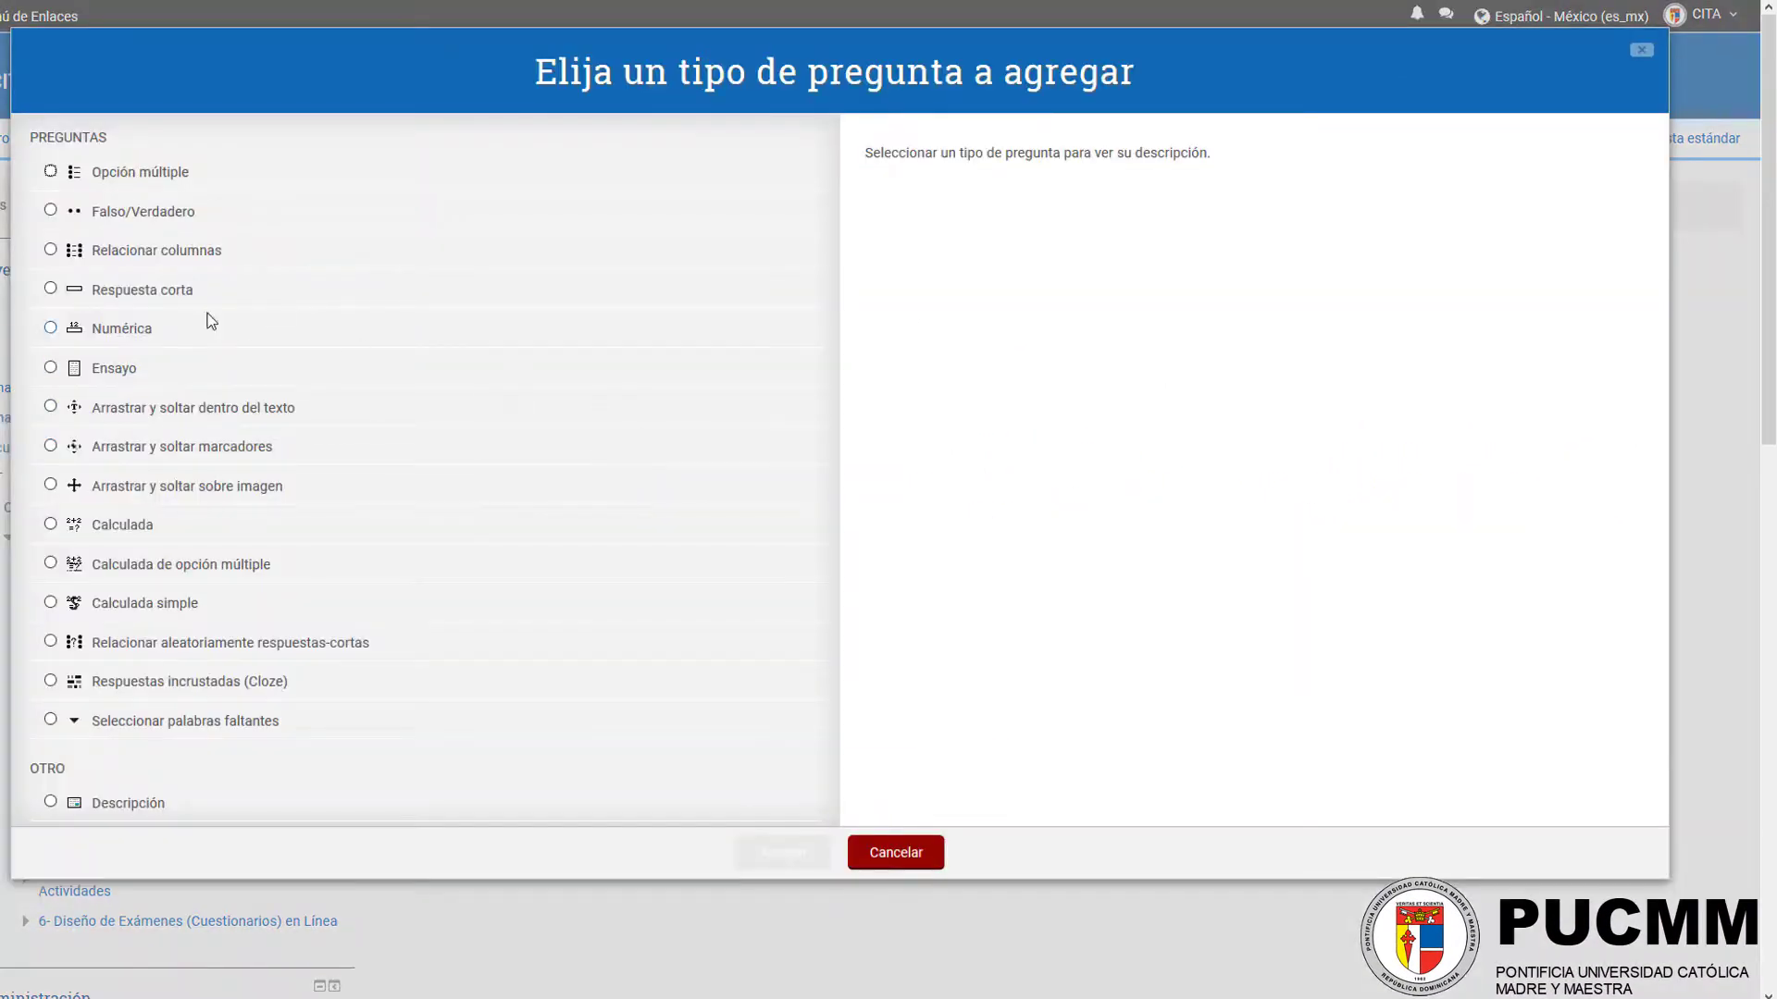
pyautogui.doubleClick(127, 296)
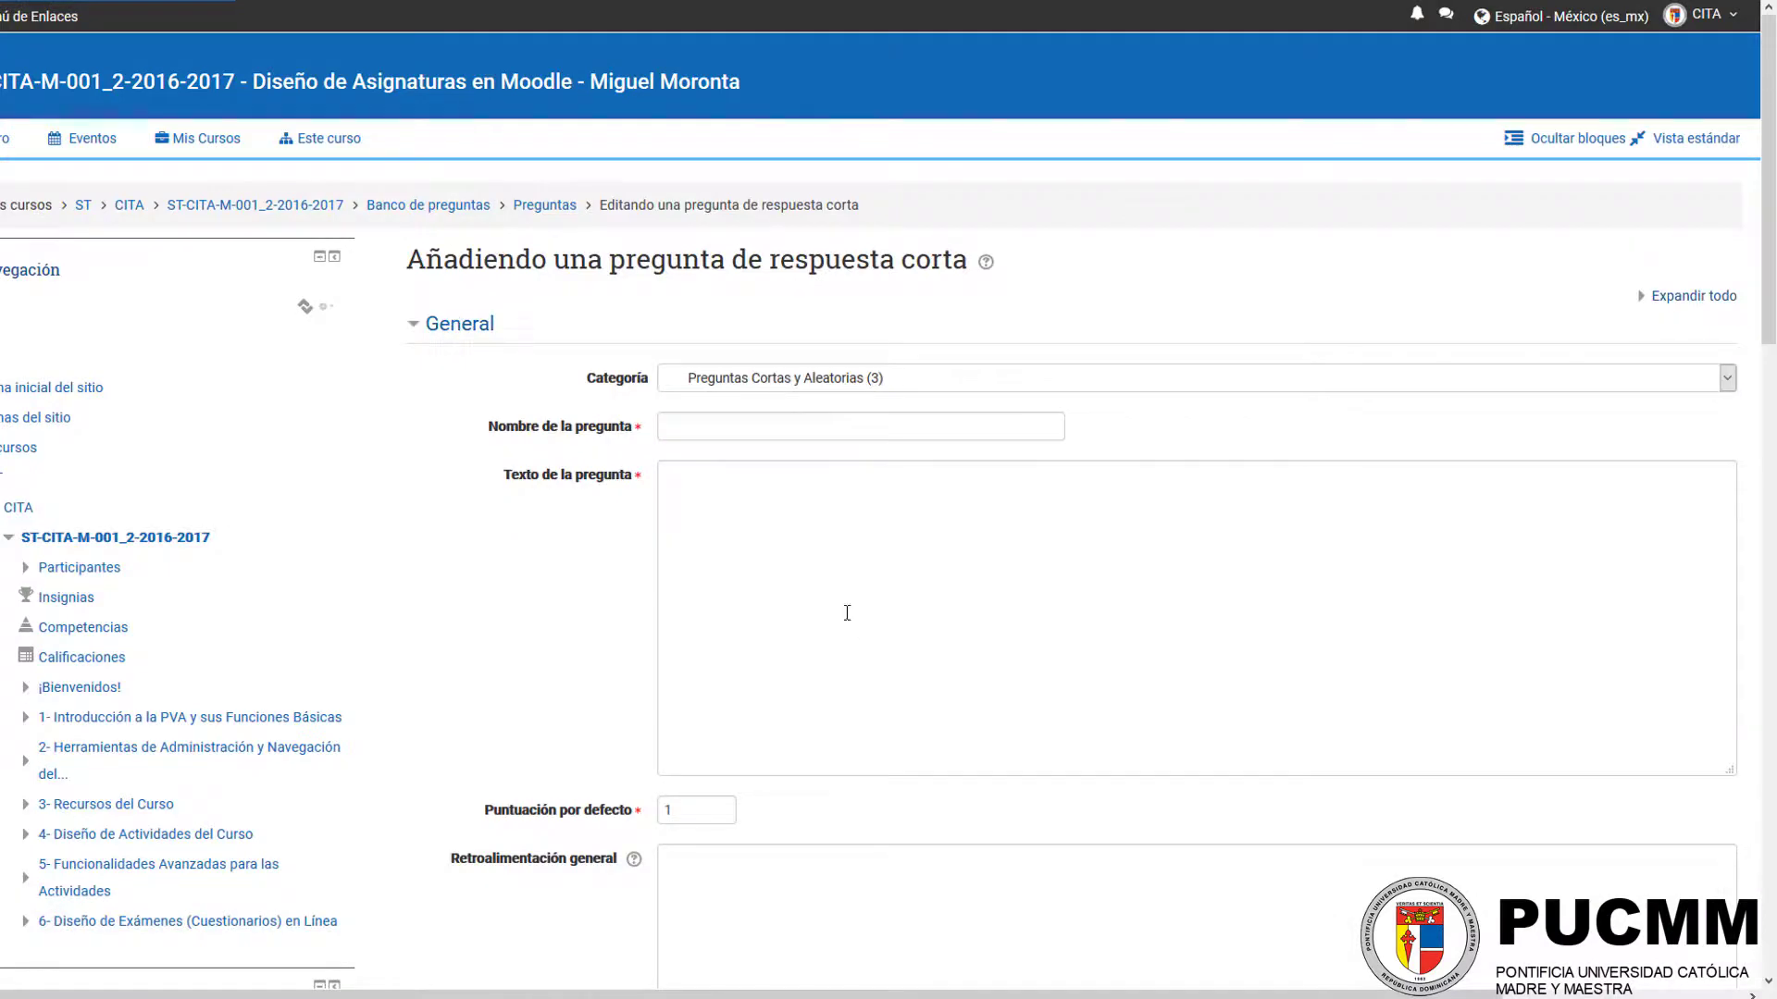
pyautogui.click(787, 427)
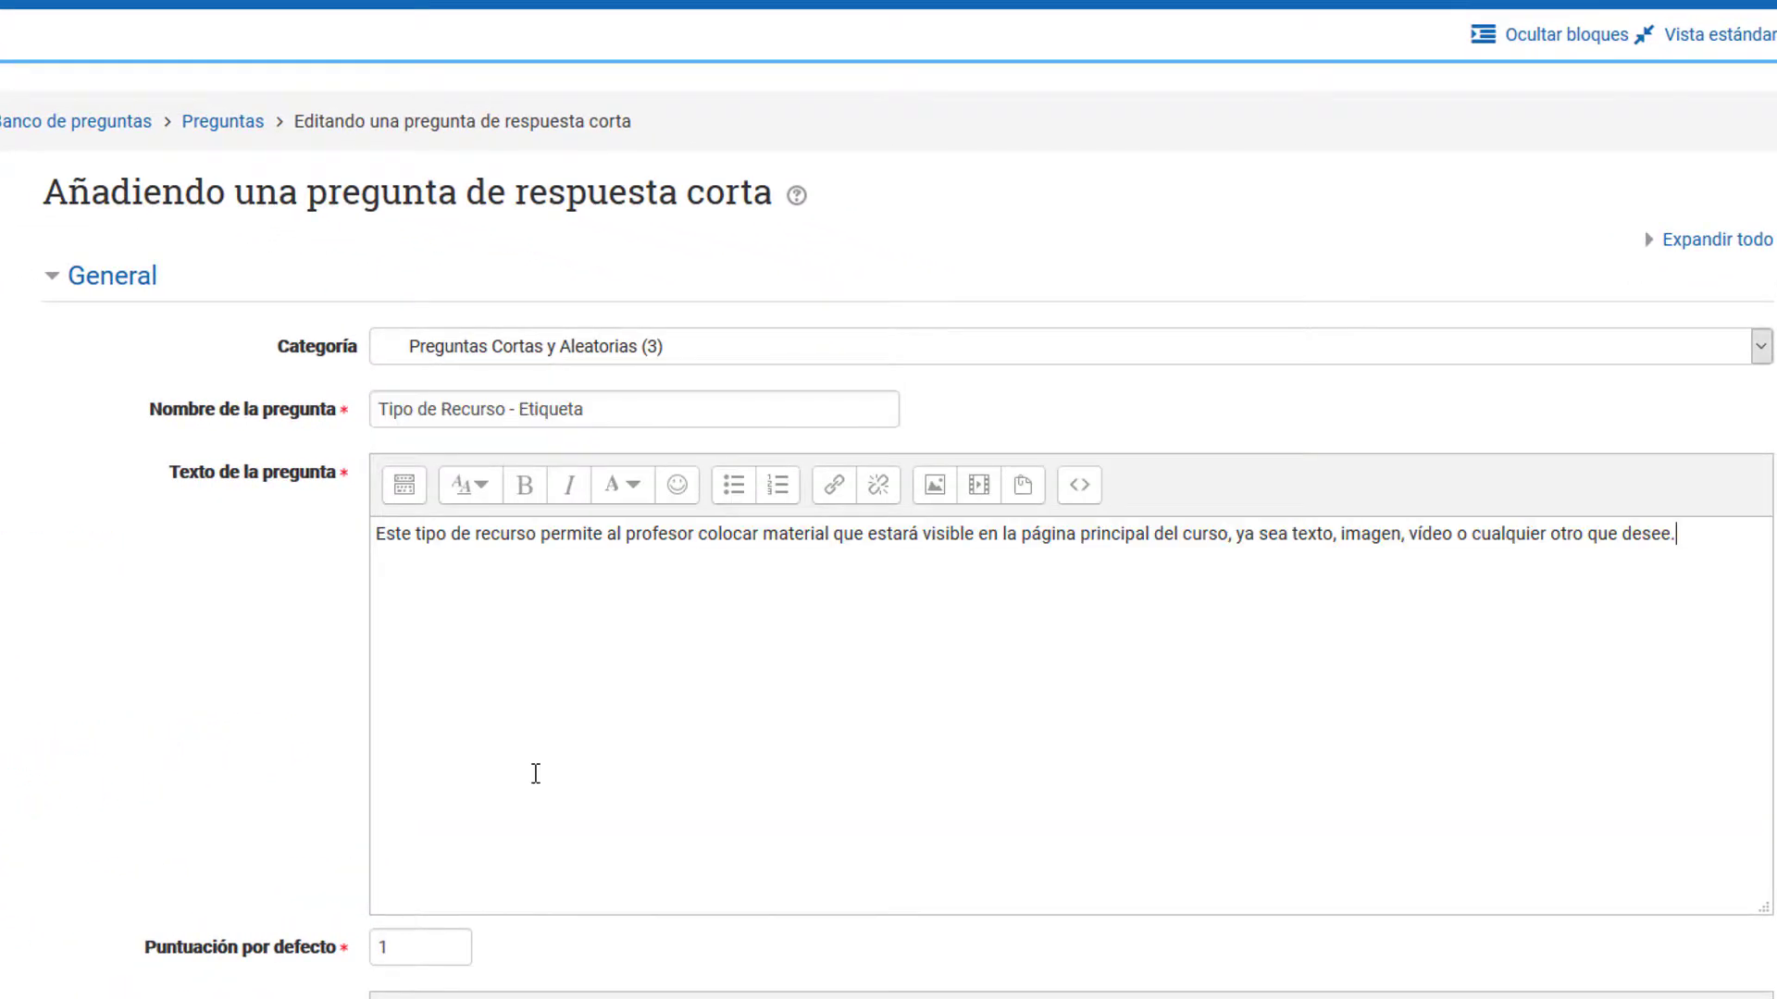
pyautogui.scroll(-10, 535, 768)
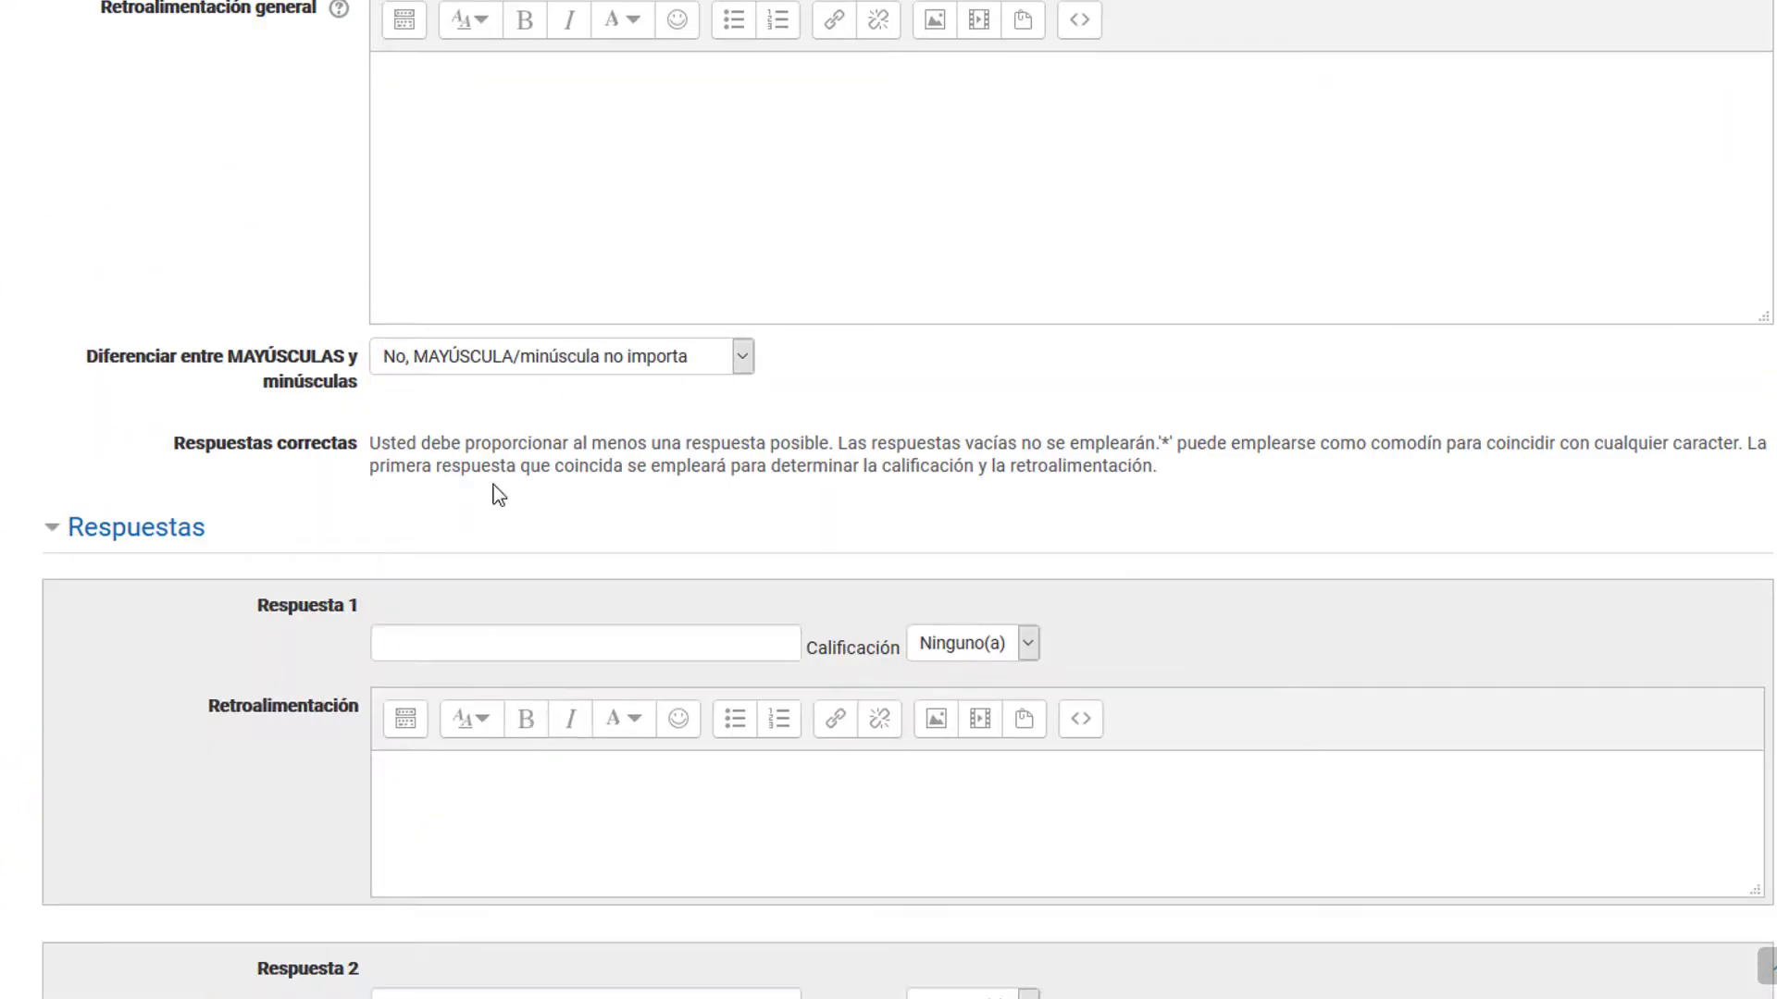
# Step: Enter "Etiqueta" as Respuesta 1 with a grade of 100% and save the question
pyautogui.click(412, 643)
pyautogui.scroll(5, 629, 602)
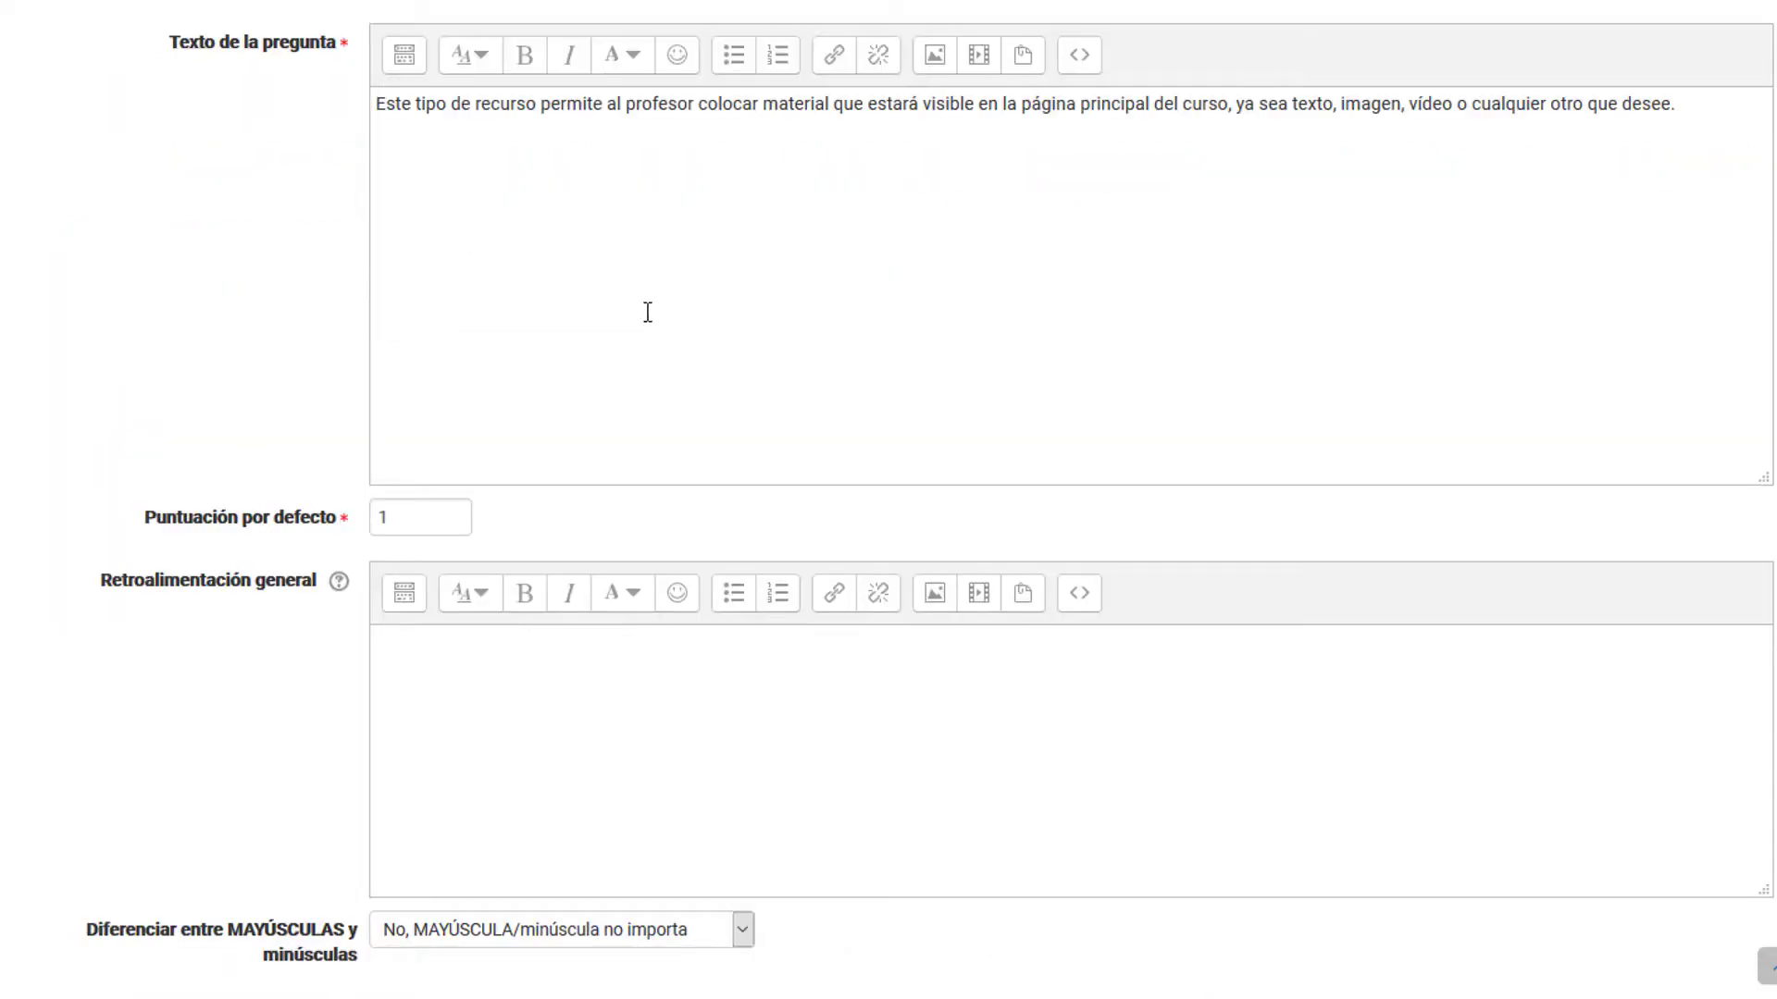
pyautogui.scroll(1, 630, 280)
pyautogui.scroll(-9, 701, 345)
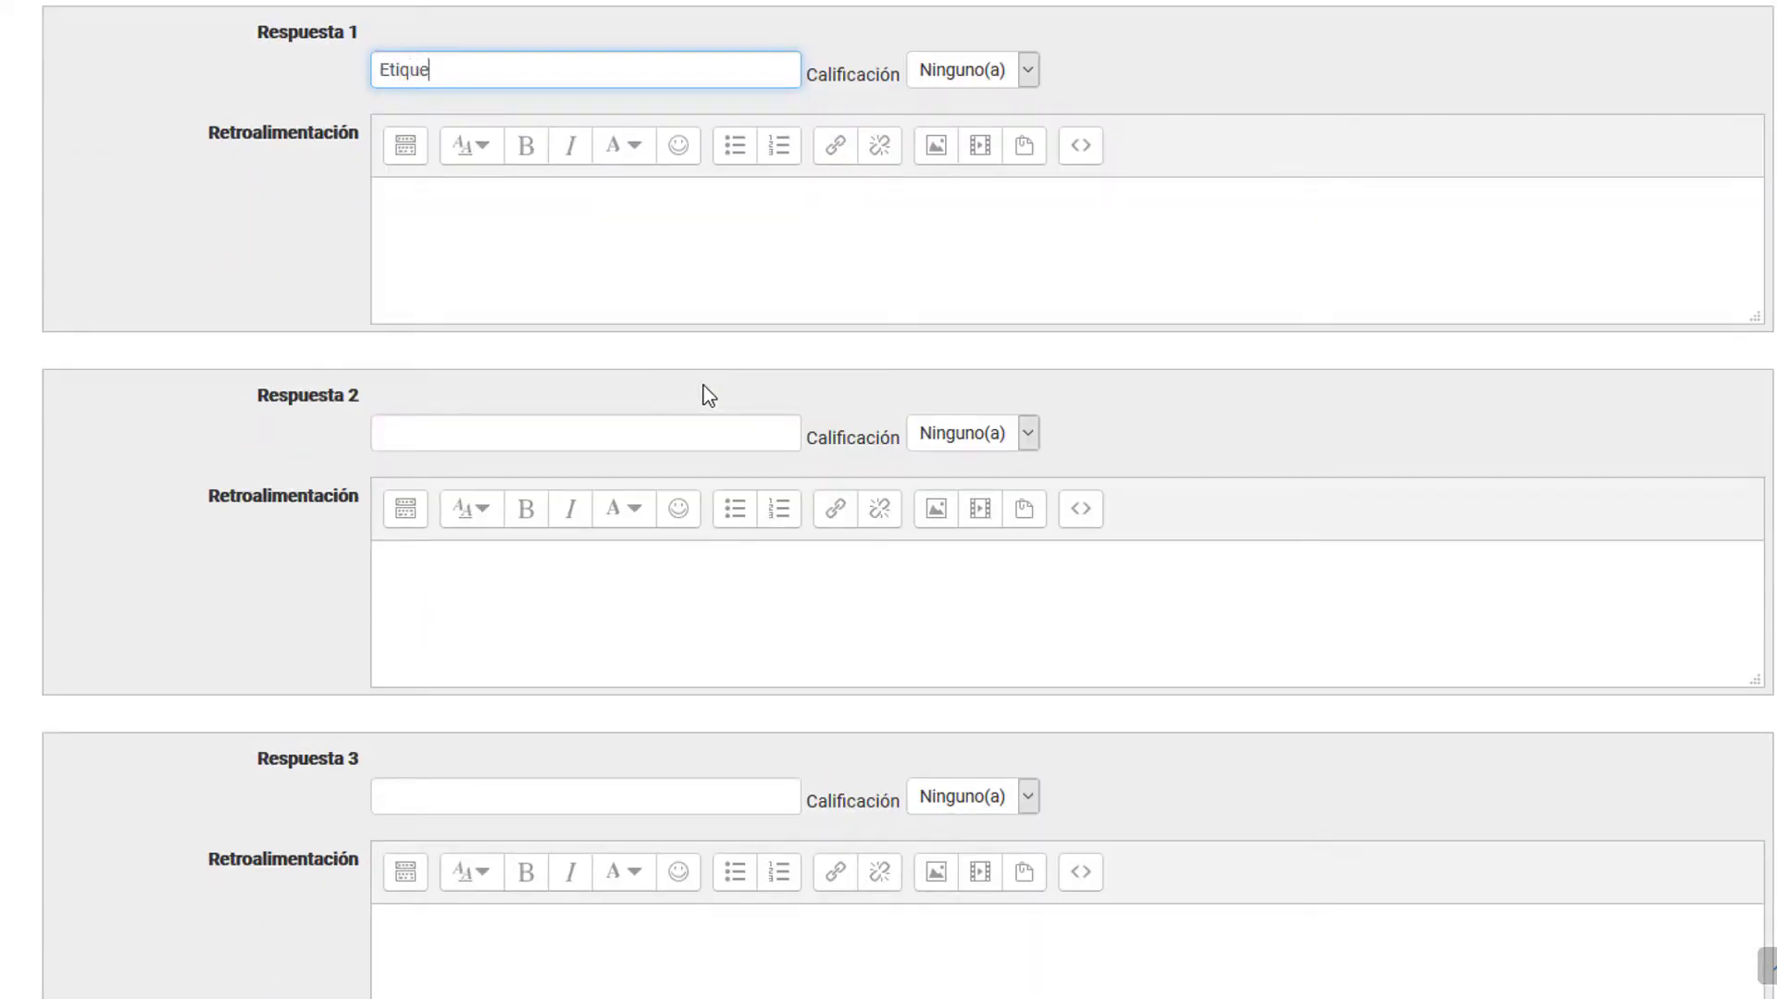
pyautogui.press('Tab')
pyautogui.press('Down')
pyautogui.click(369, 349)
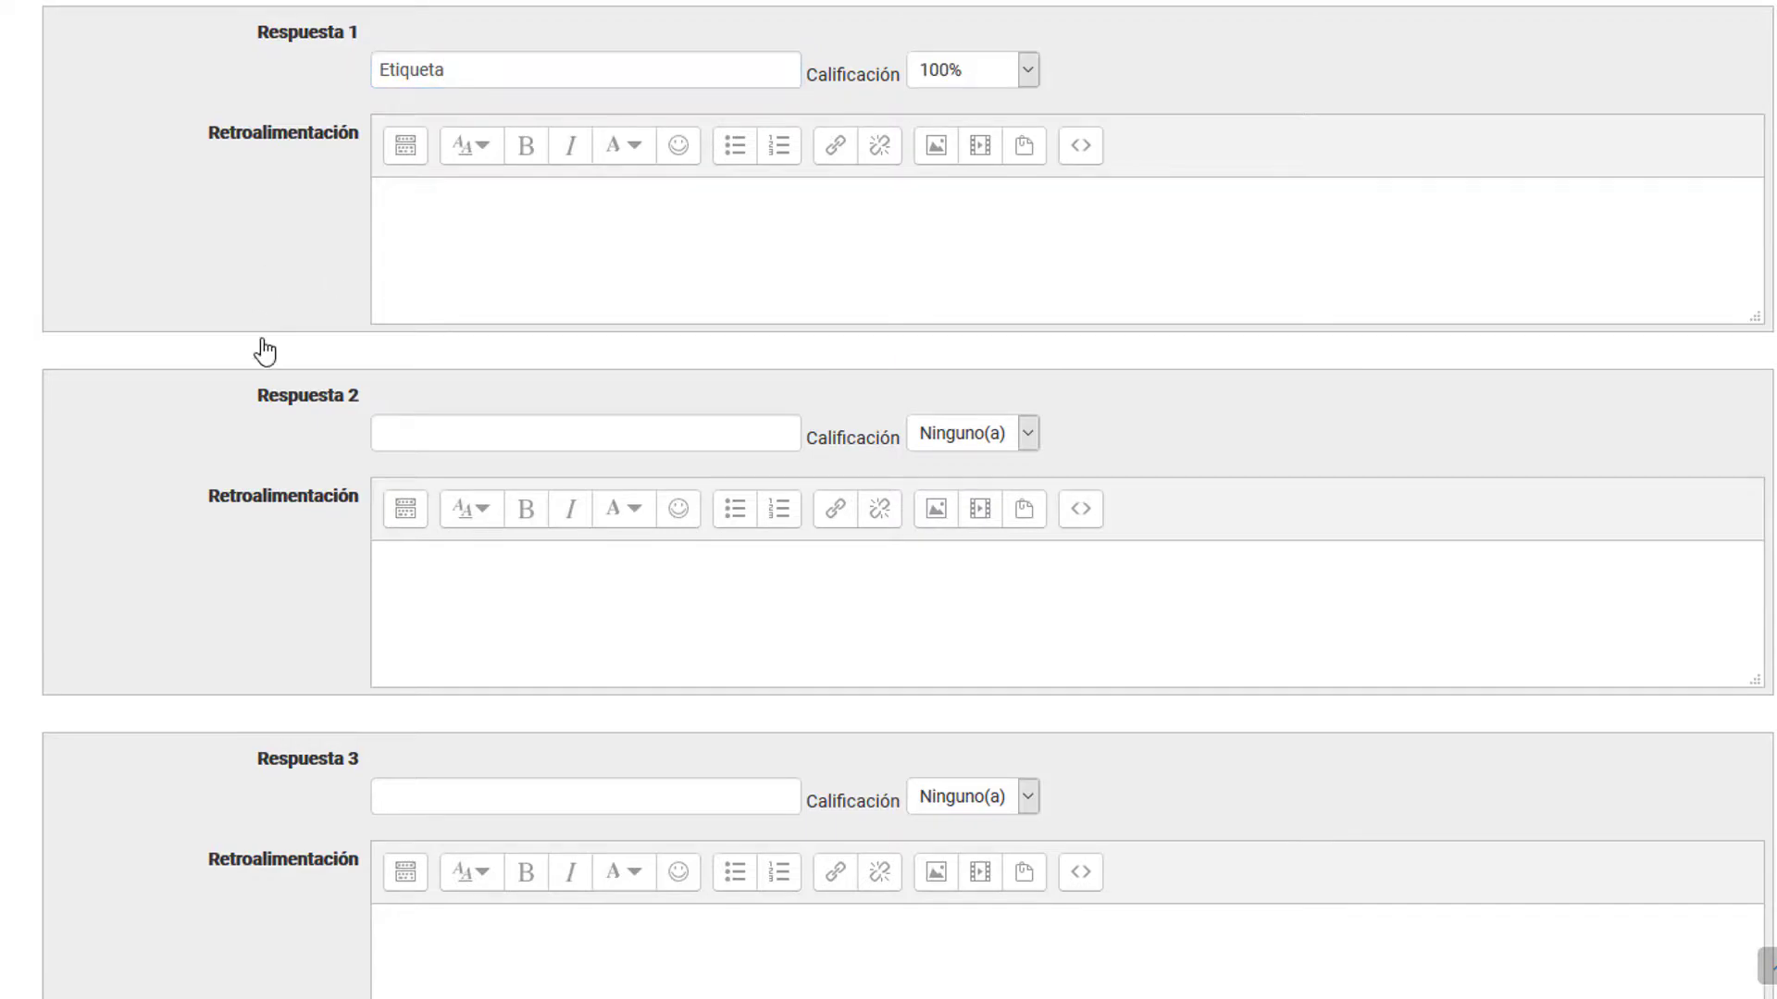
pyautogui.scroll(-5, 369, 349)
pyautogui.click(518, 994)
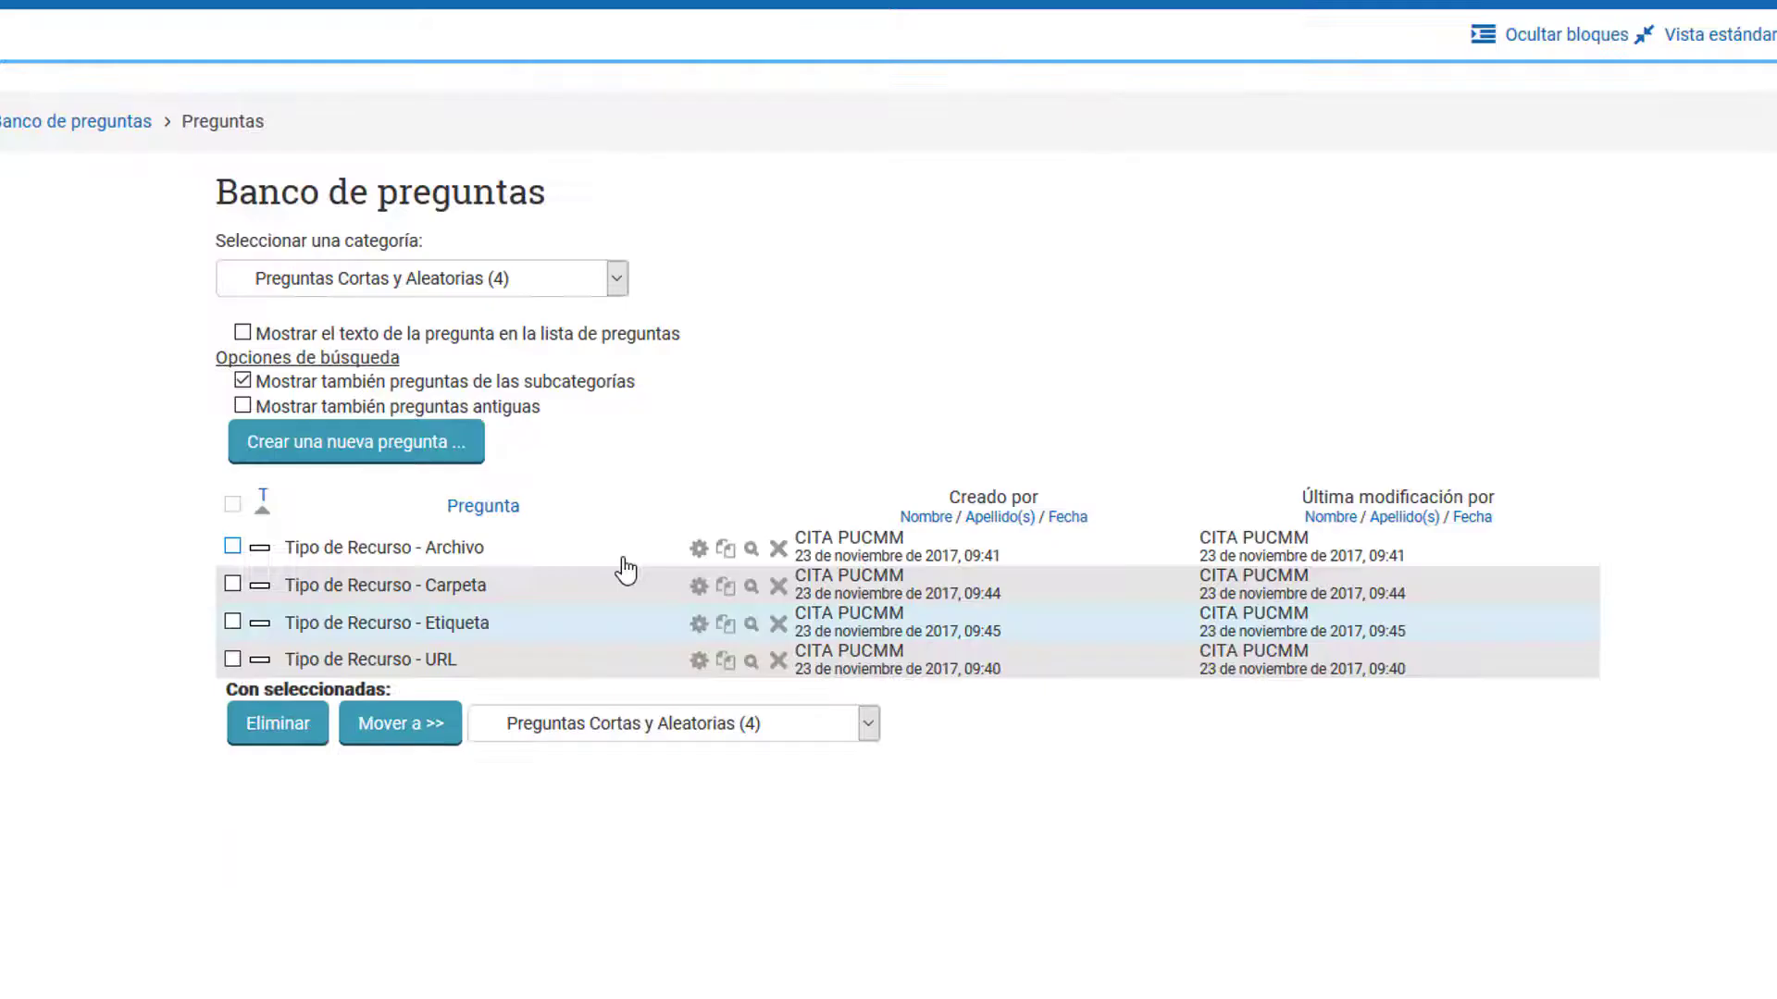
# Step: Add a short-answer question named "Tipo de Recurso - Página" whose text describes a space for text, images and videos accessed through a link
pyautogui.click(356, 441)
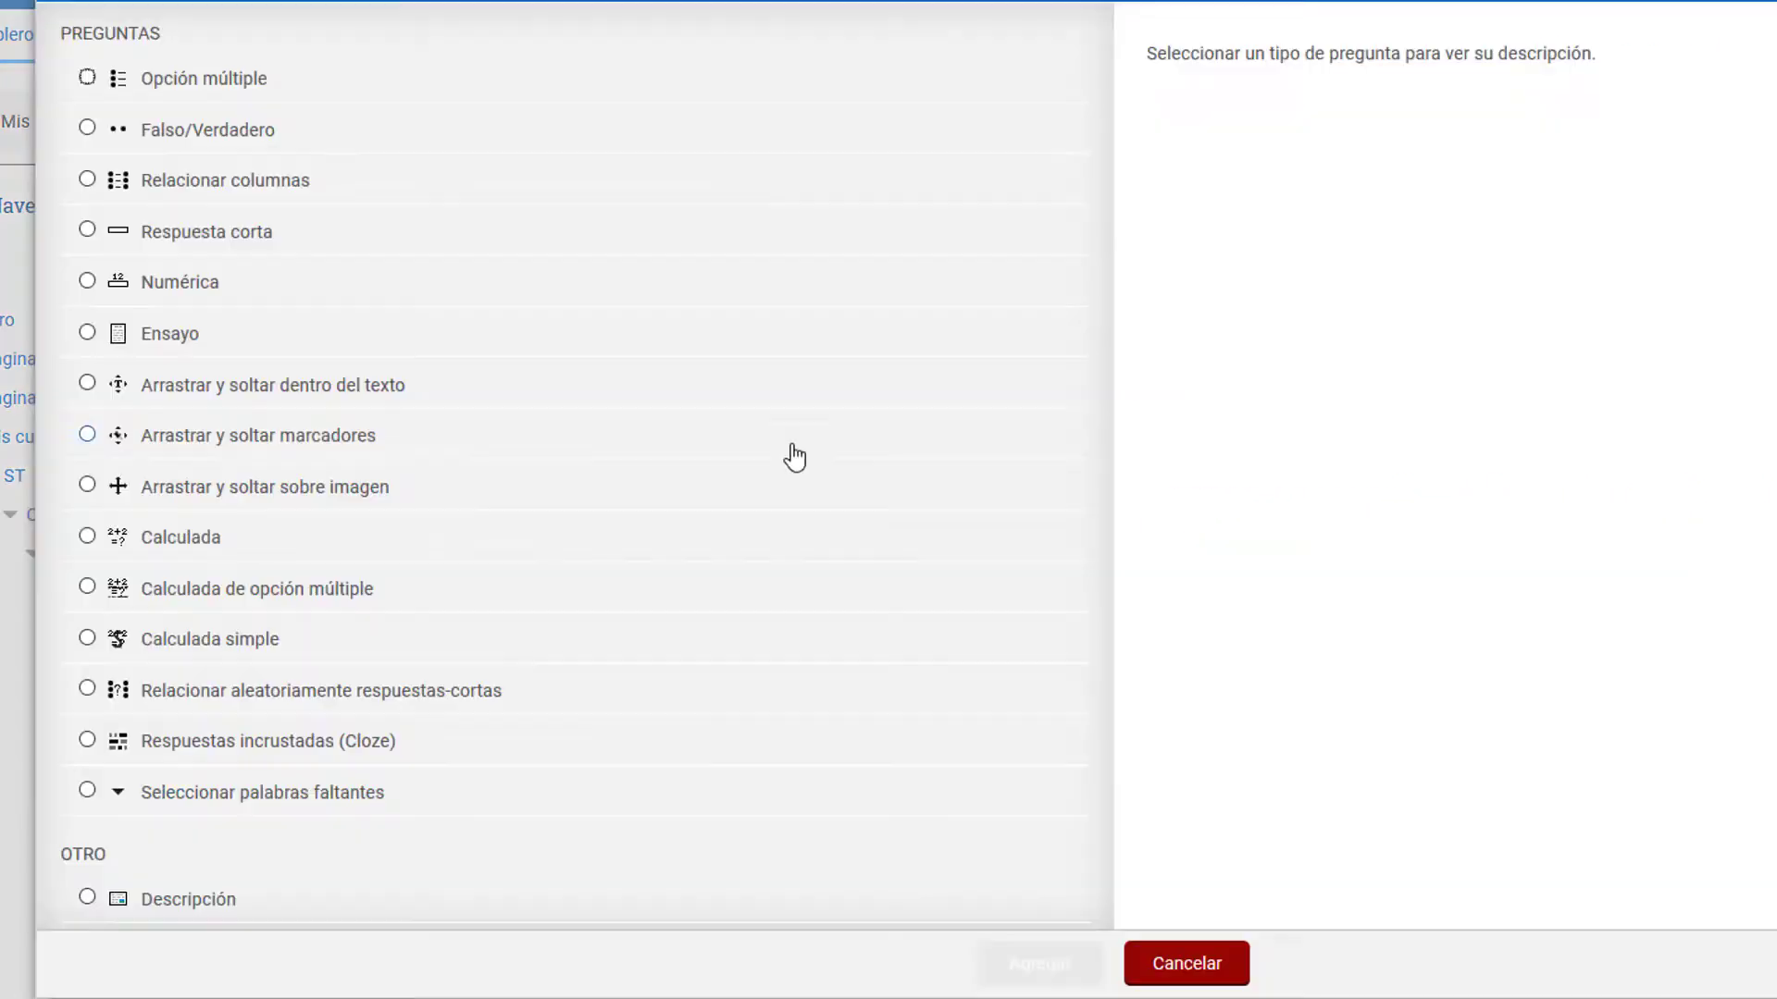
pyautogui.doubleClick(183, 239)
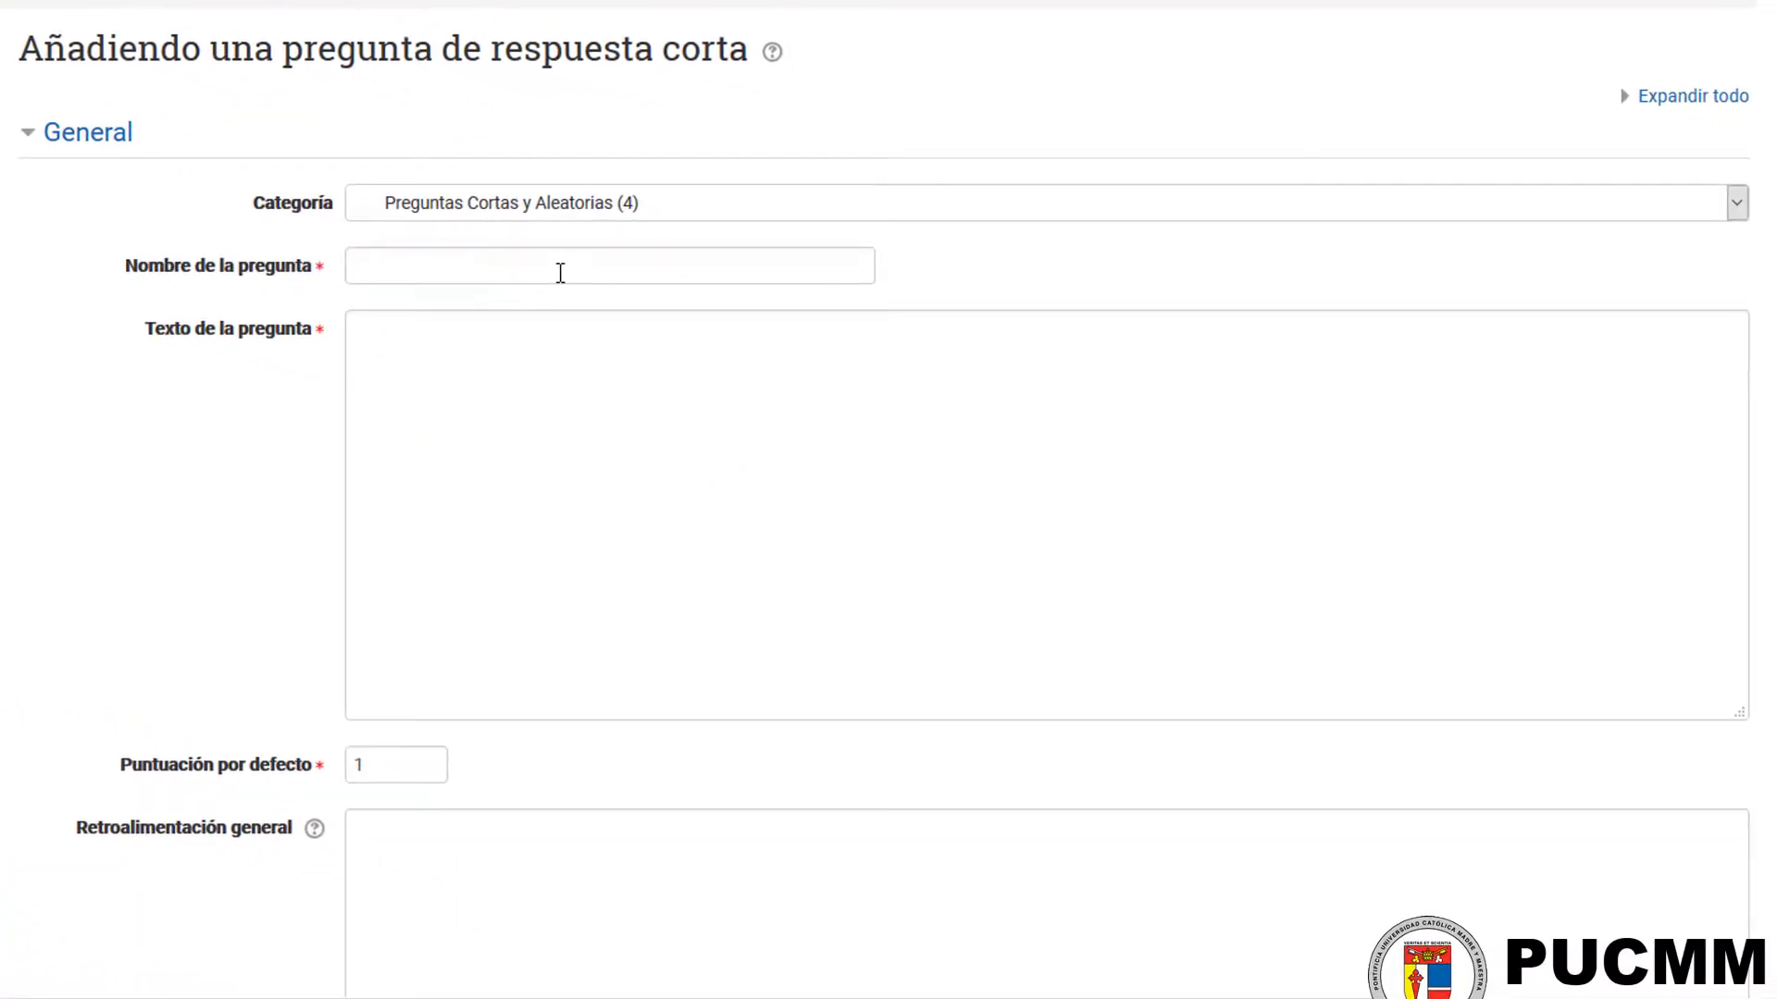
pyautogui.click(598, 273)
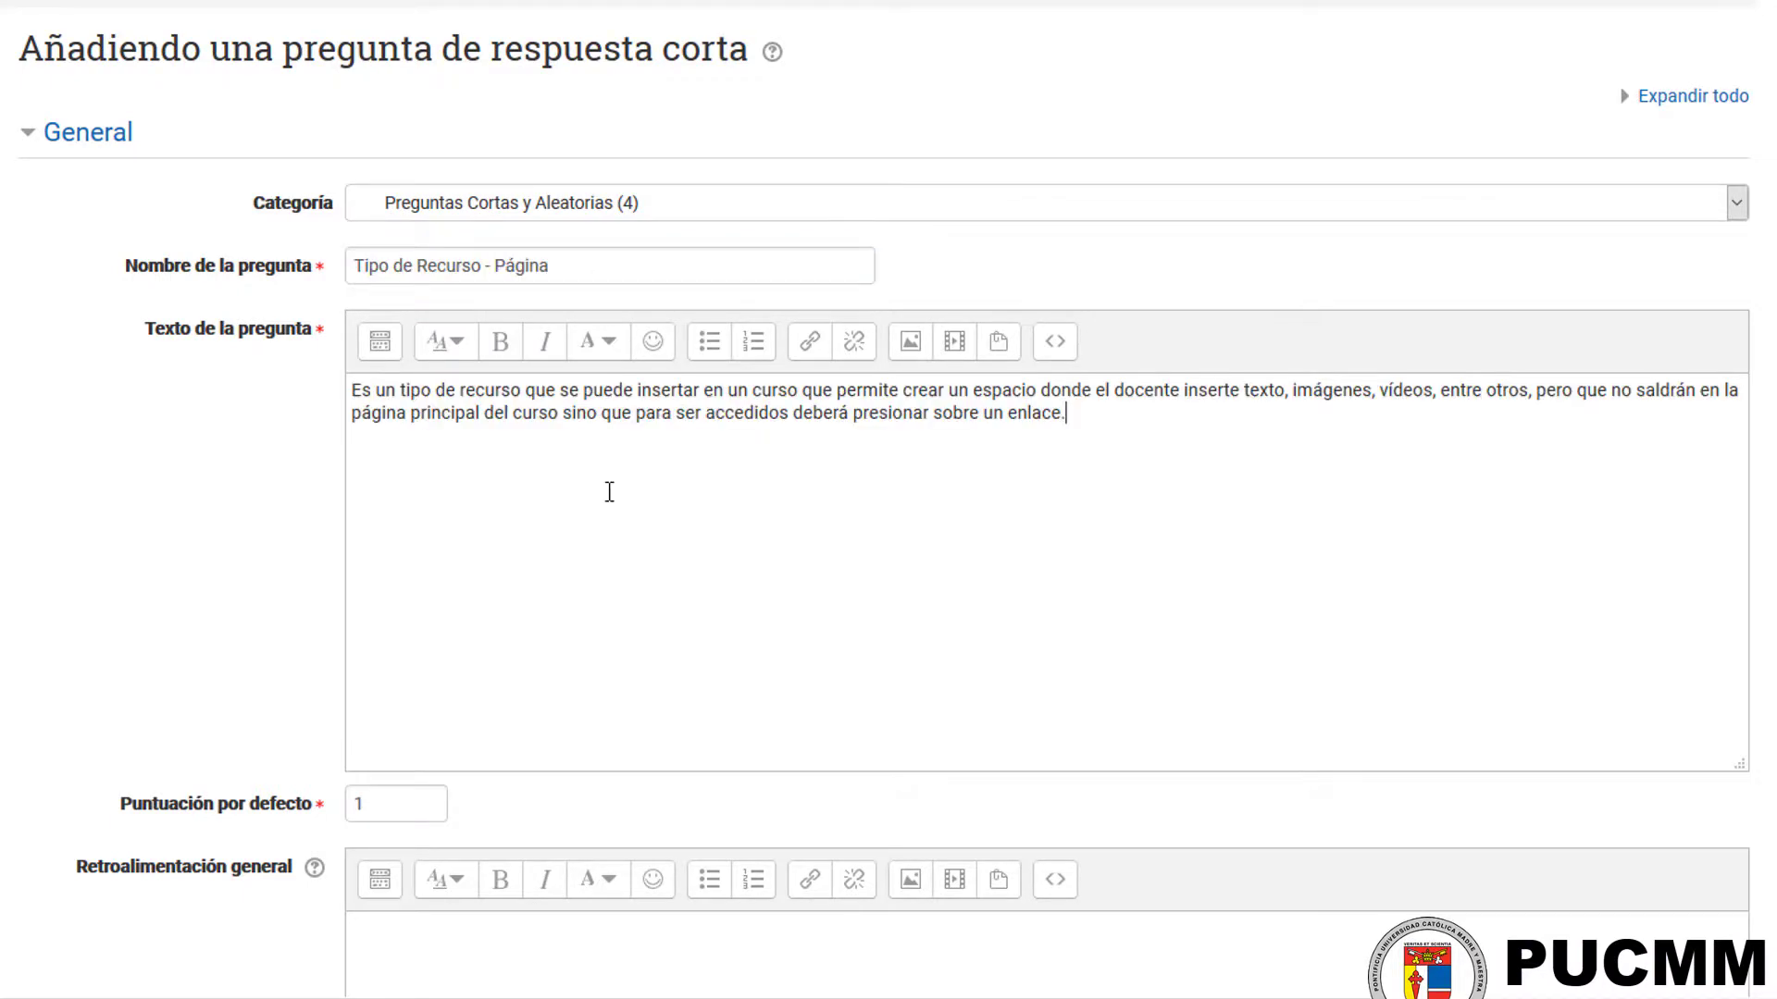
# Step: Enter "Página" as Respuesta 1 with a grade of 100%
pyautogui.scroll(-14, 559, 546)
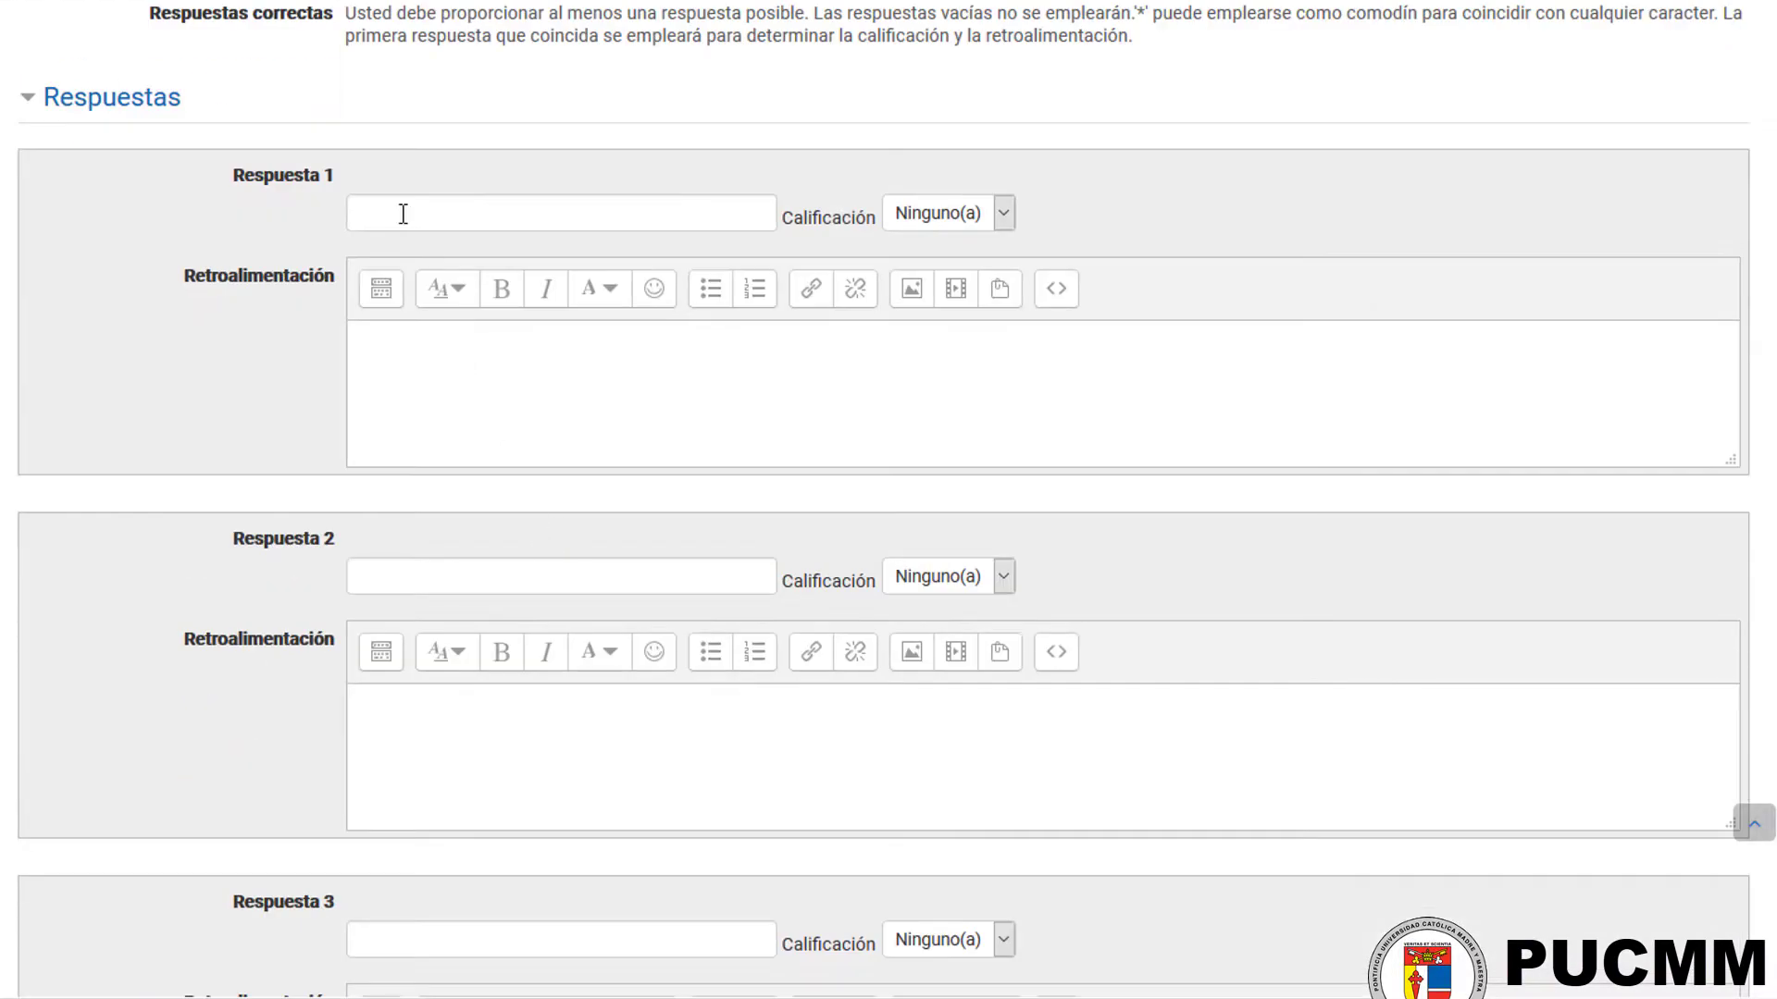
pyautogui.click(404, 214)
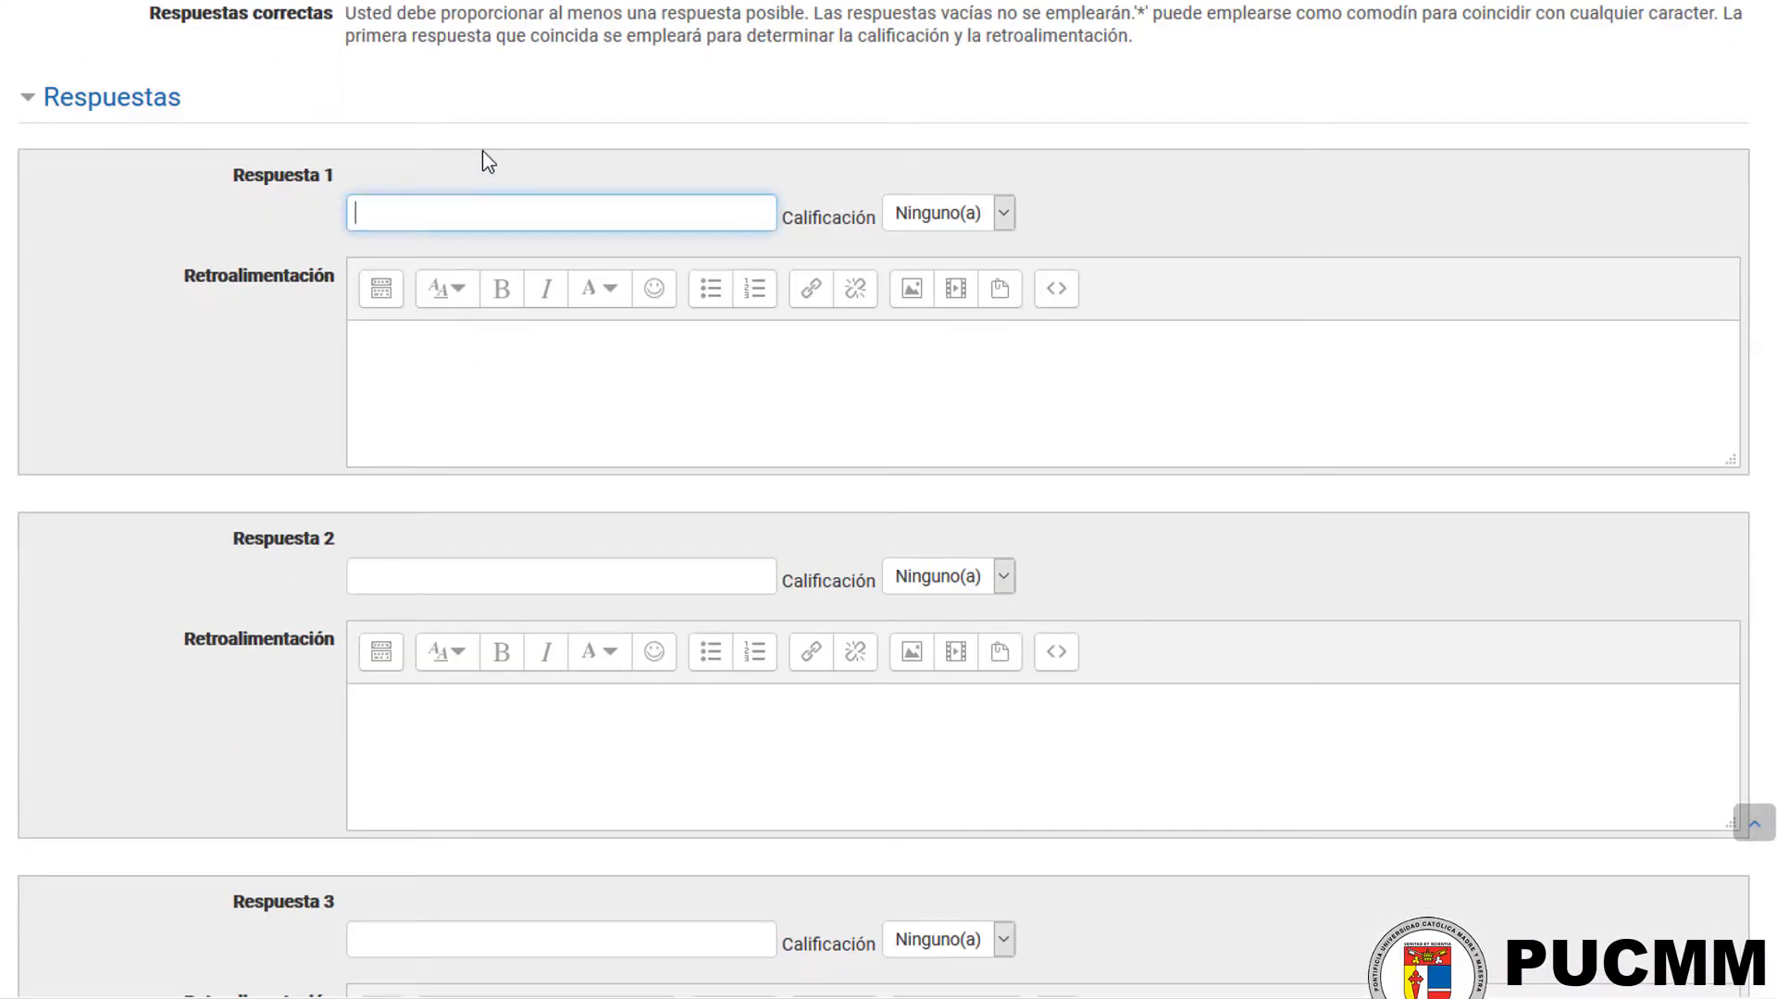
pyautogui.press('Tab')
pyautogui.press('1')
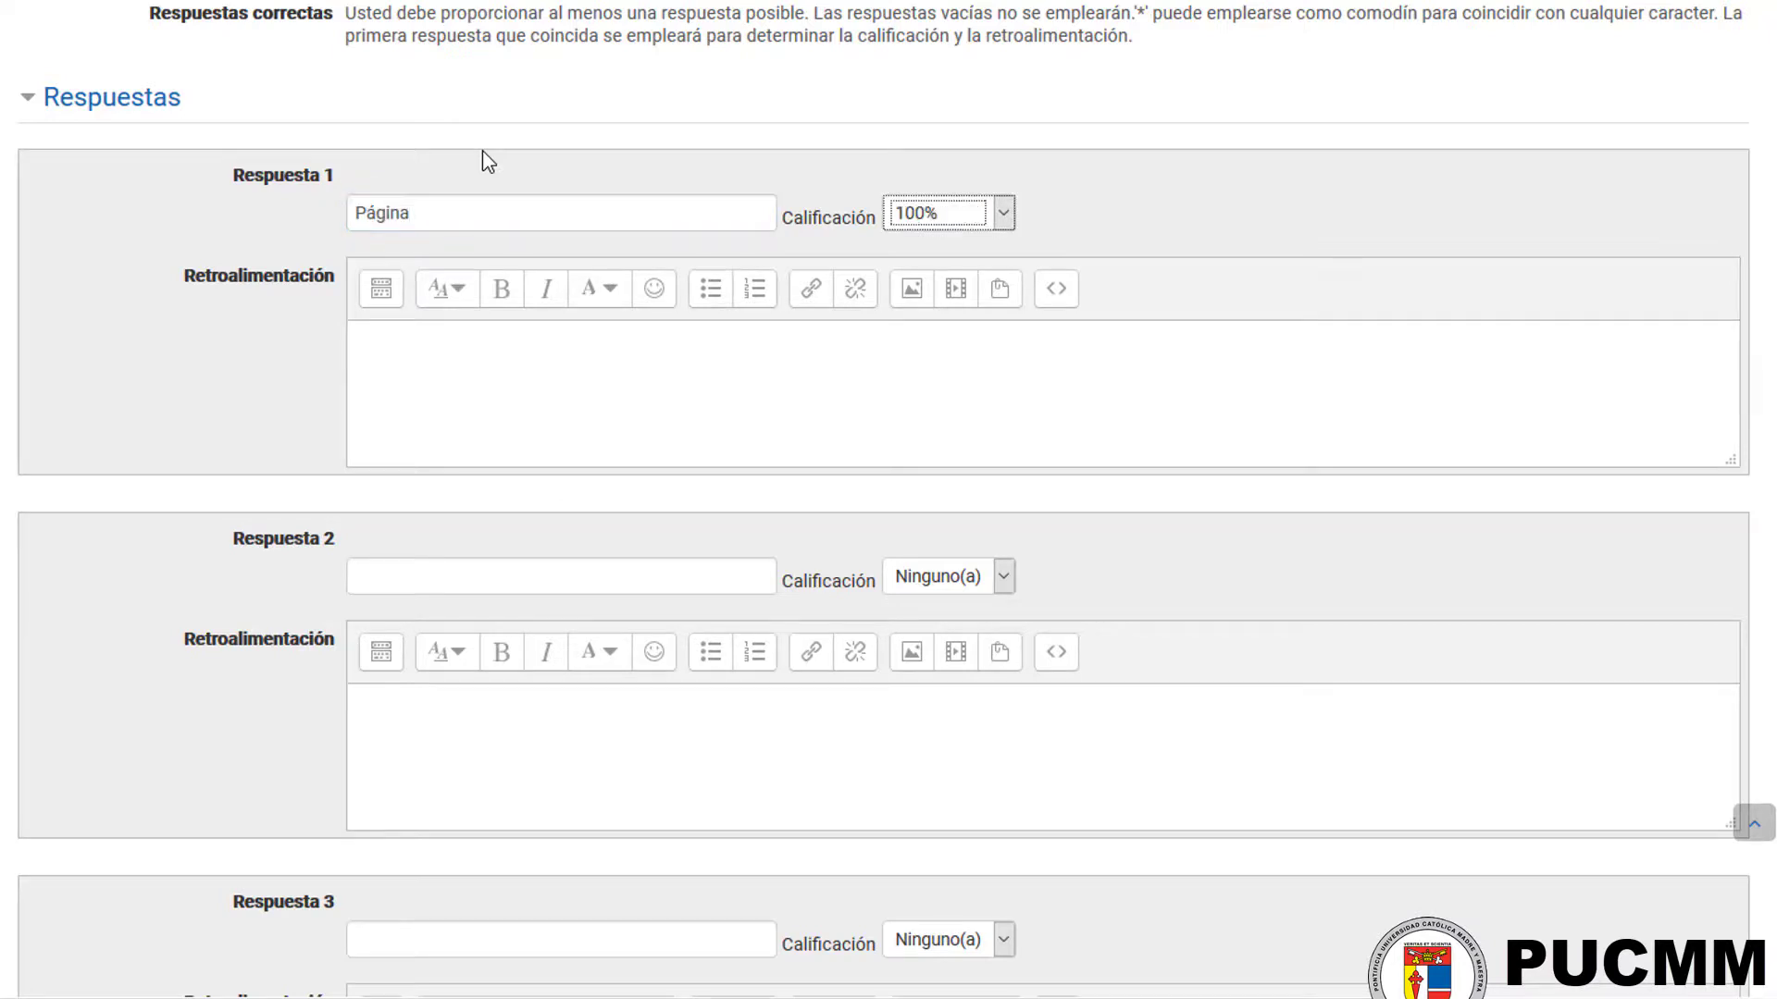
pyautogui.click(483, 219)
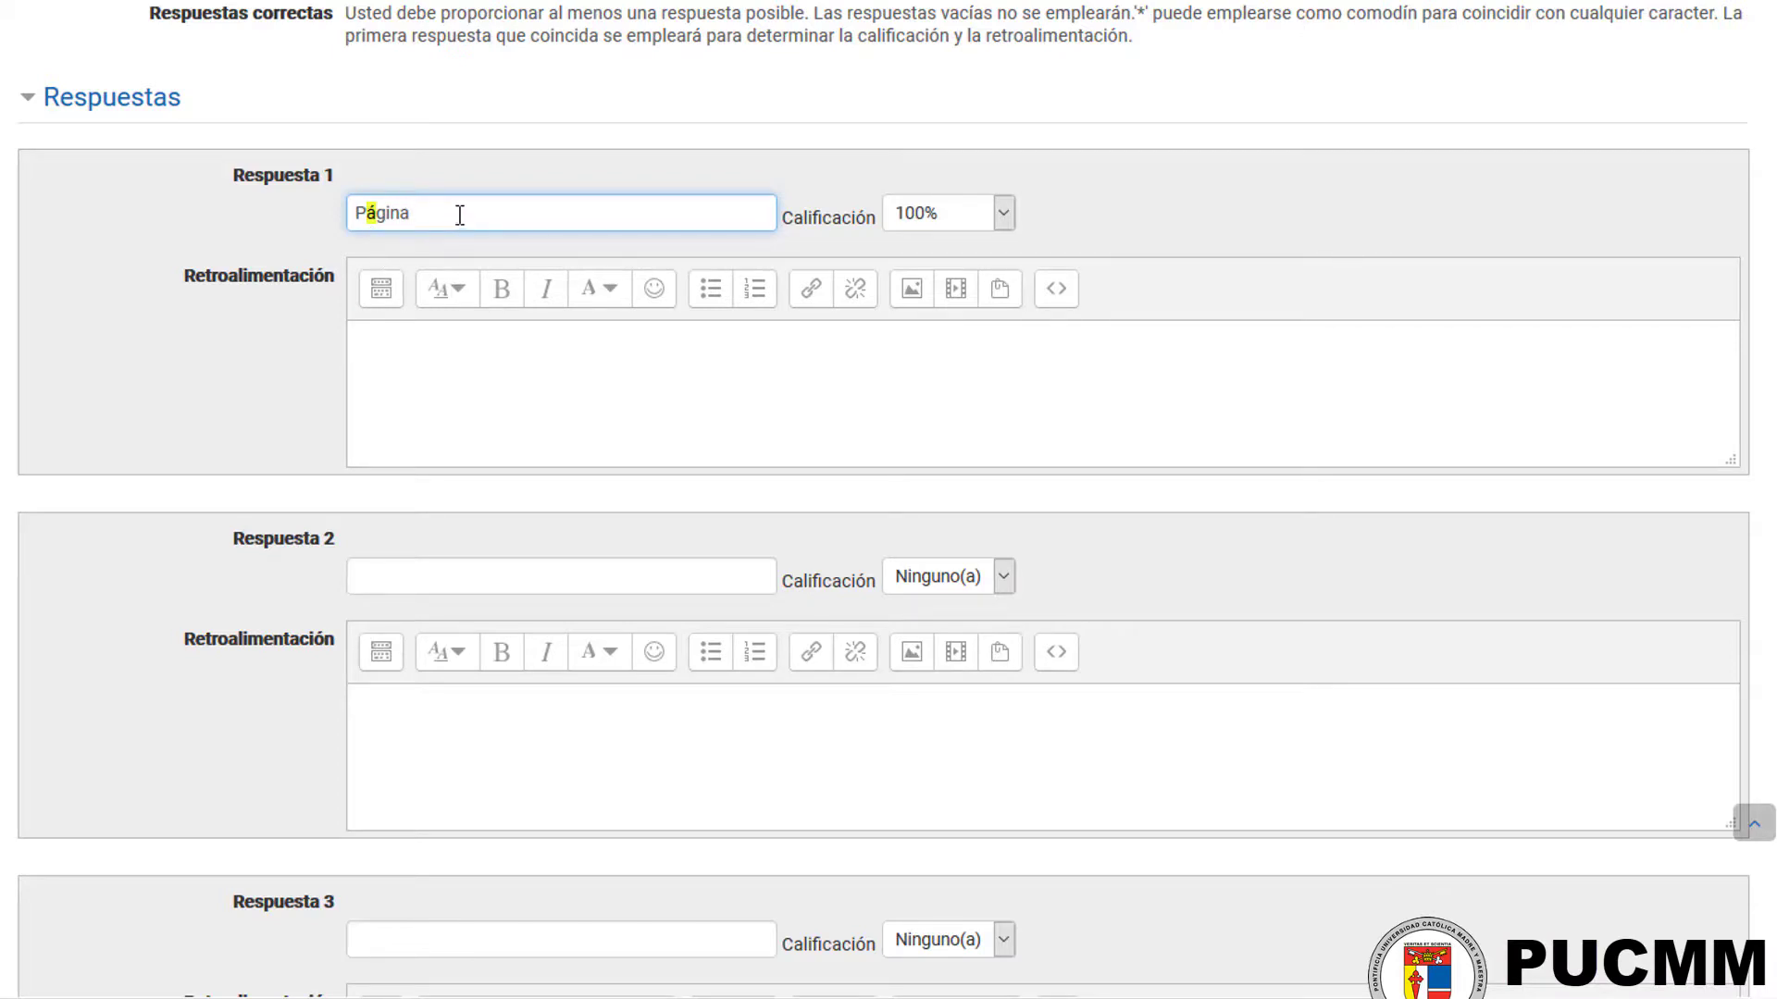
pyautogui.click(436, 583)
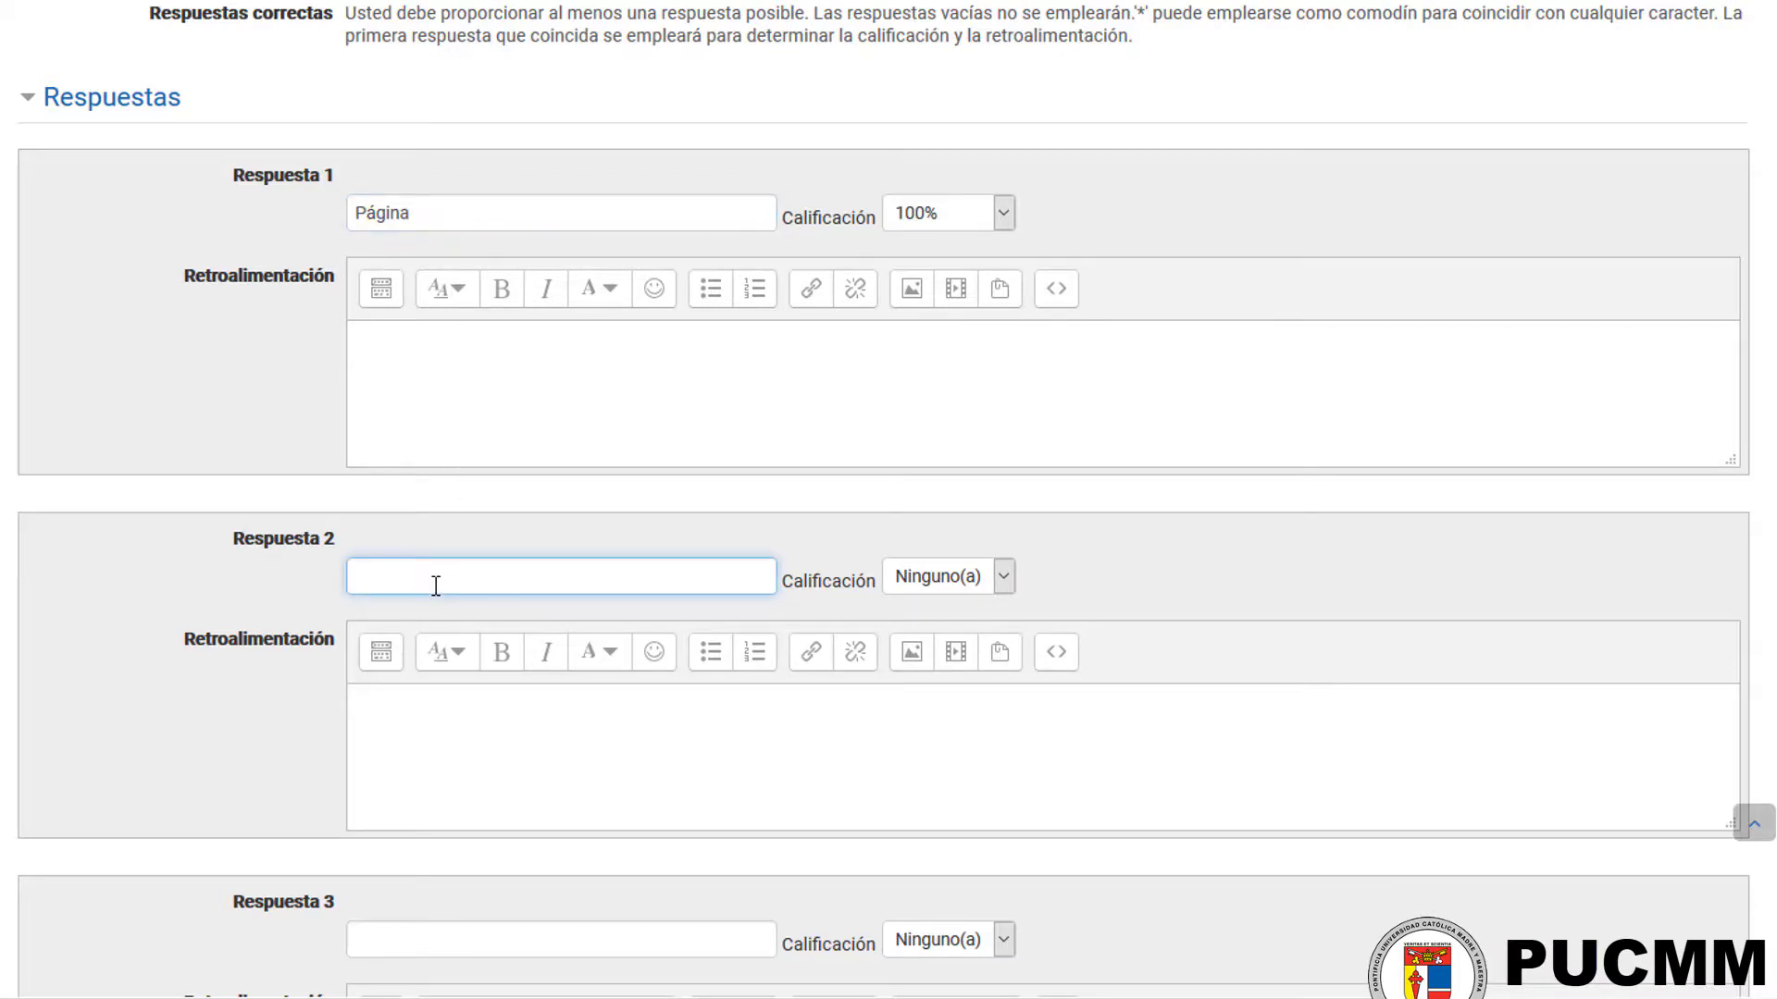
pyautogui.write('Pagin')
pyautogui.doubleClick(436, 583)
pyautogui.press('BackSpace')
# Step: Save the "Tipo de Recurso - Página" question with "Página" as its only answer
pyautogui.click(526, 214)
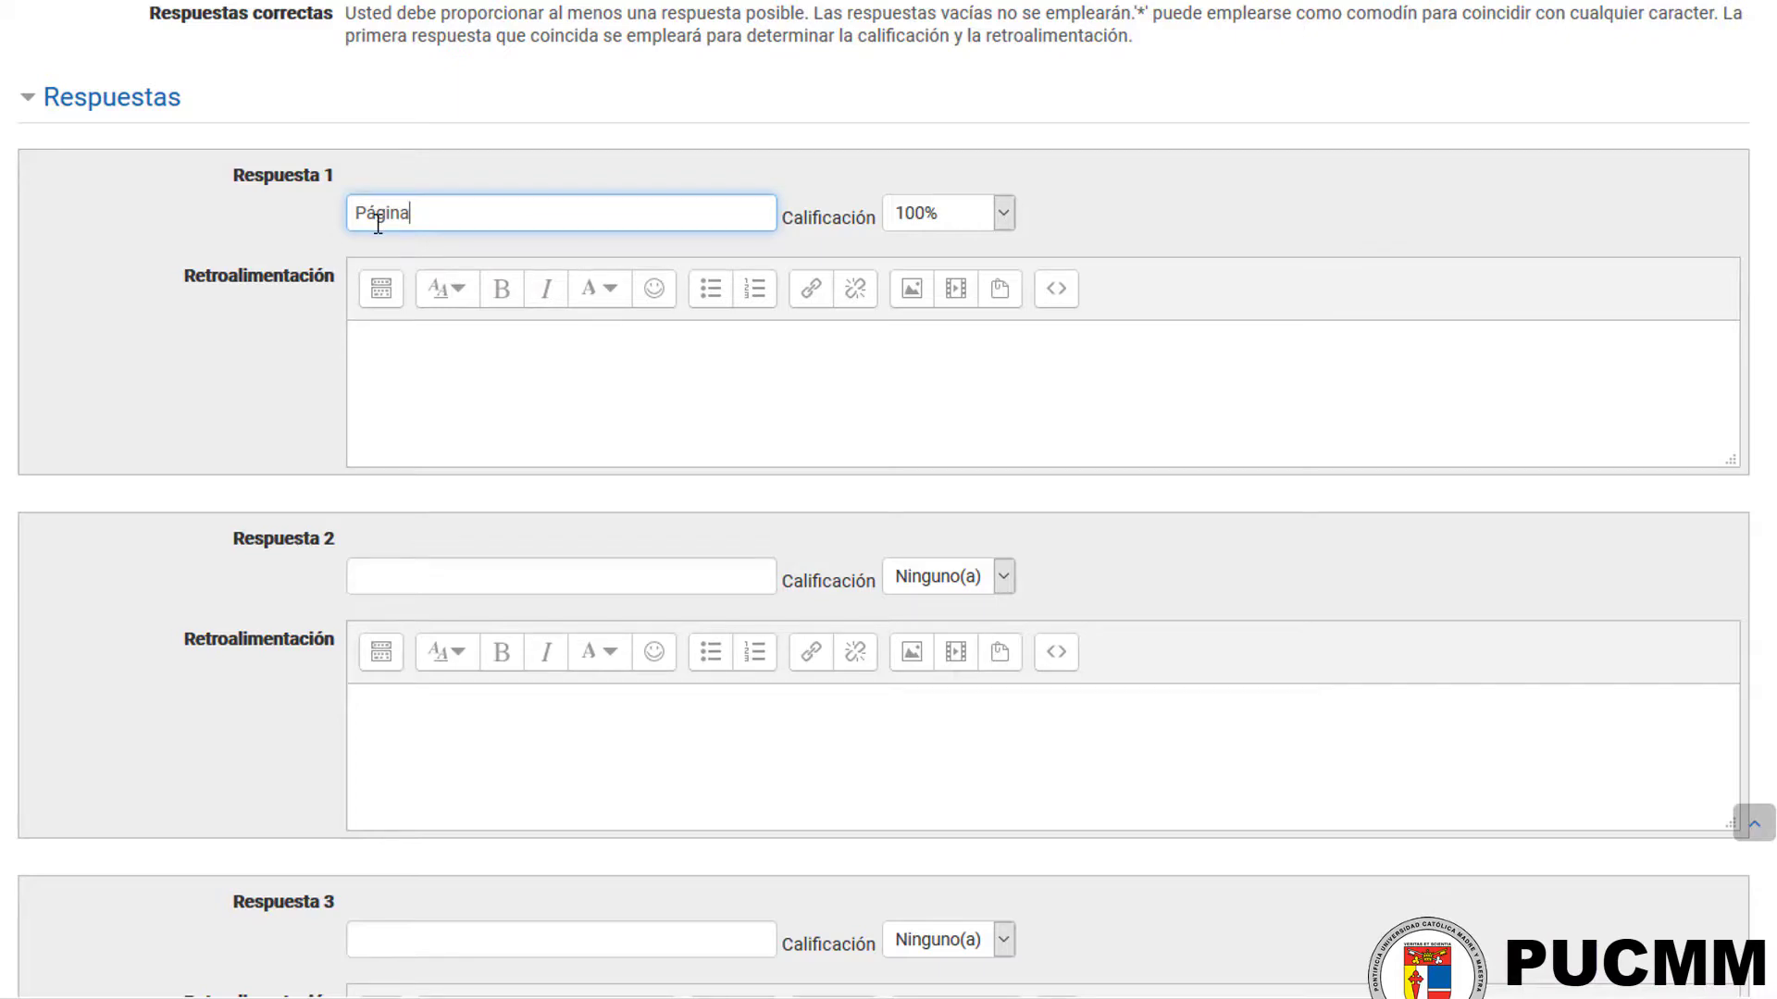
pyautogui.scroll(-12, 334, 371)
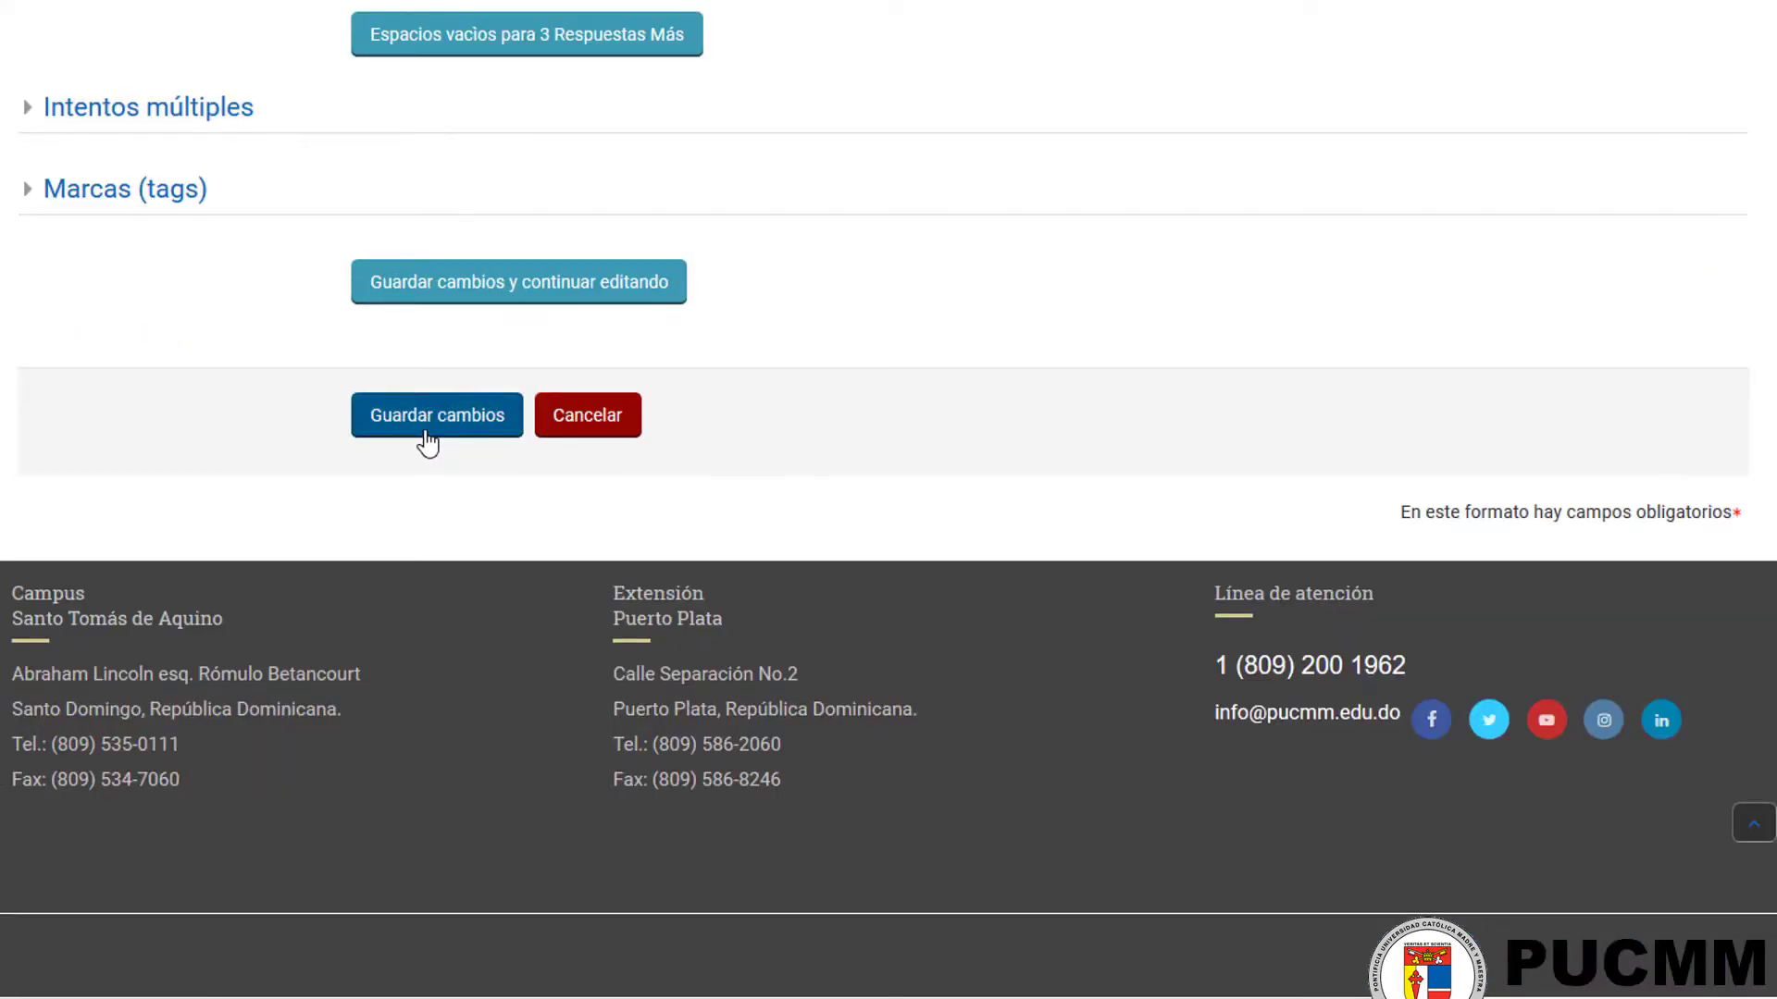
pyautogui.click(427, 443)
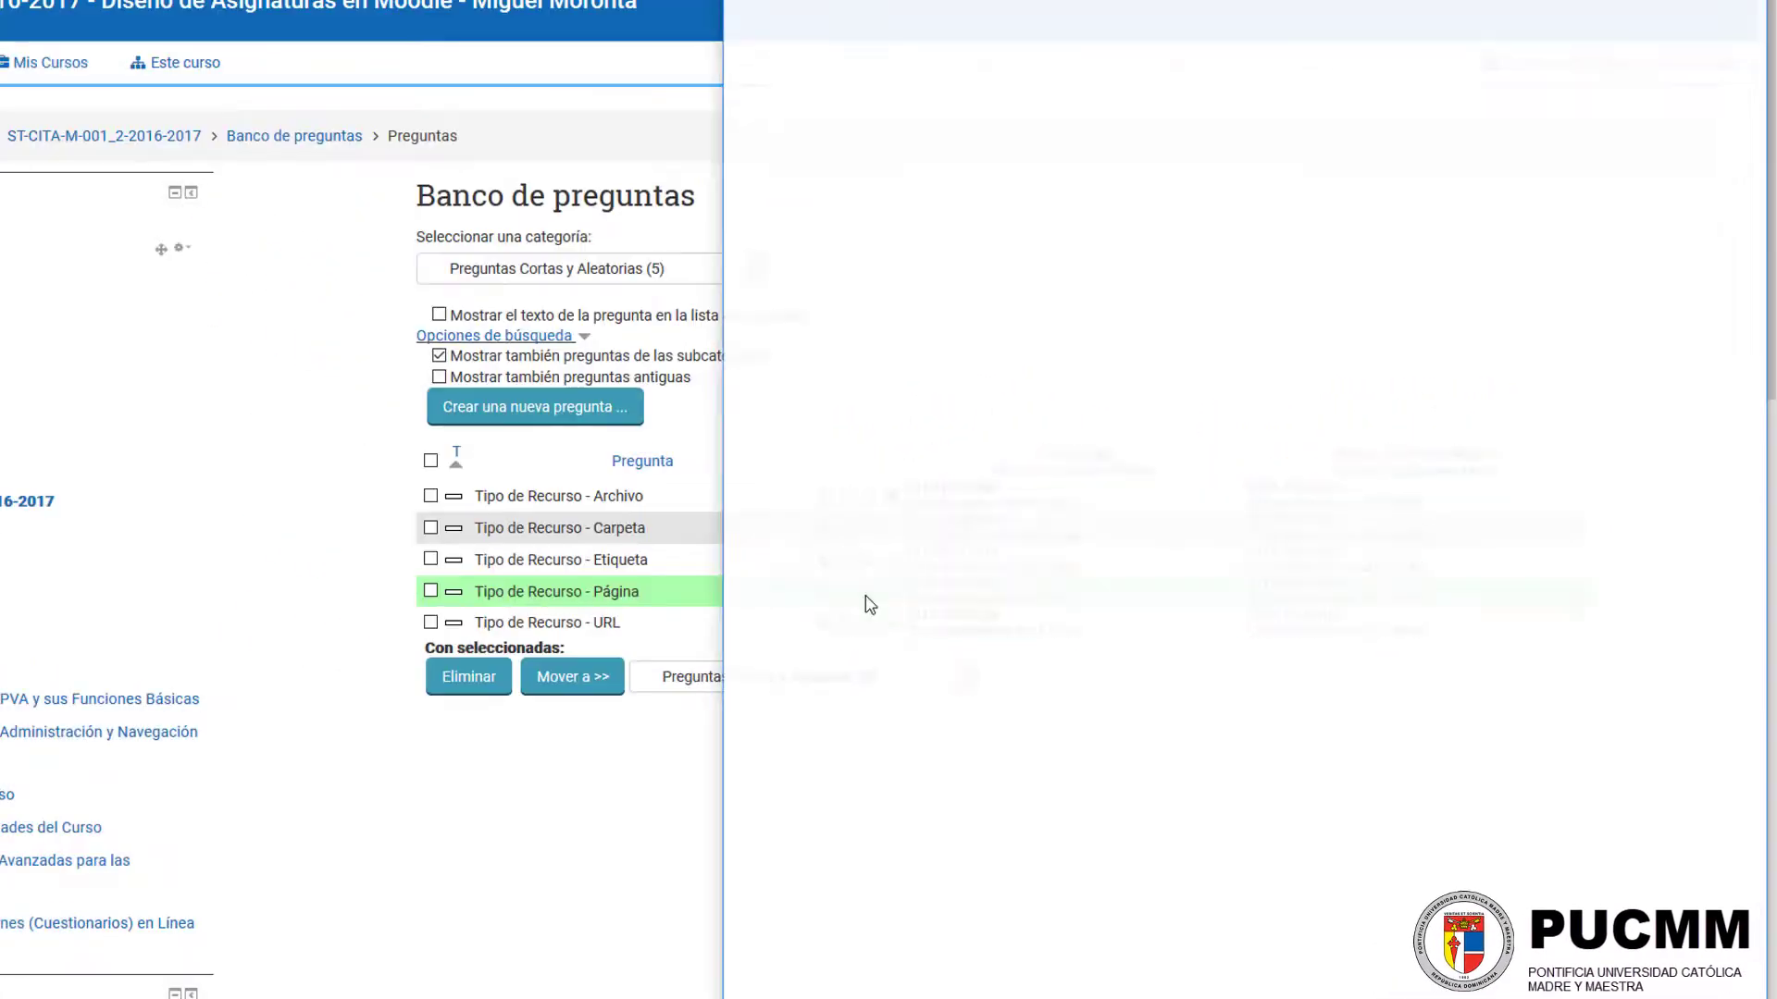
# Step: Preview the "Tipo de Recurso - Página" question, submit the unaccented answer "Pagina", and close the preview
pyautogui.click(1012, 245)
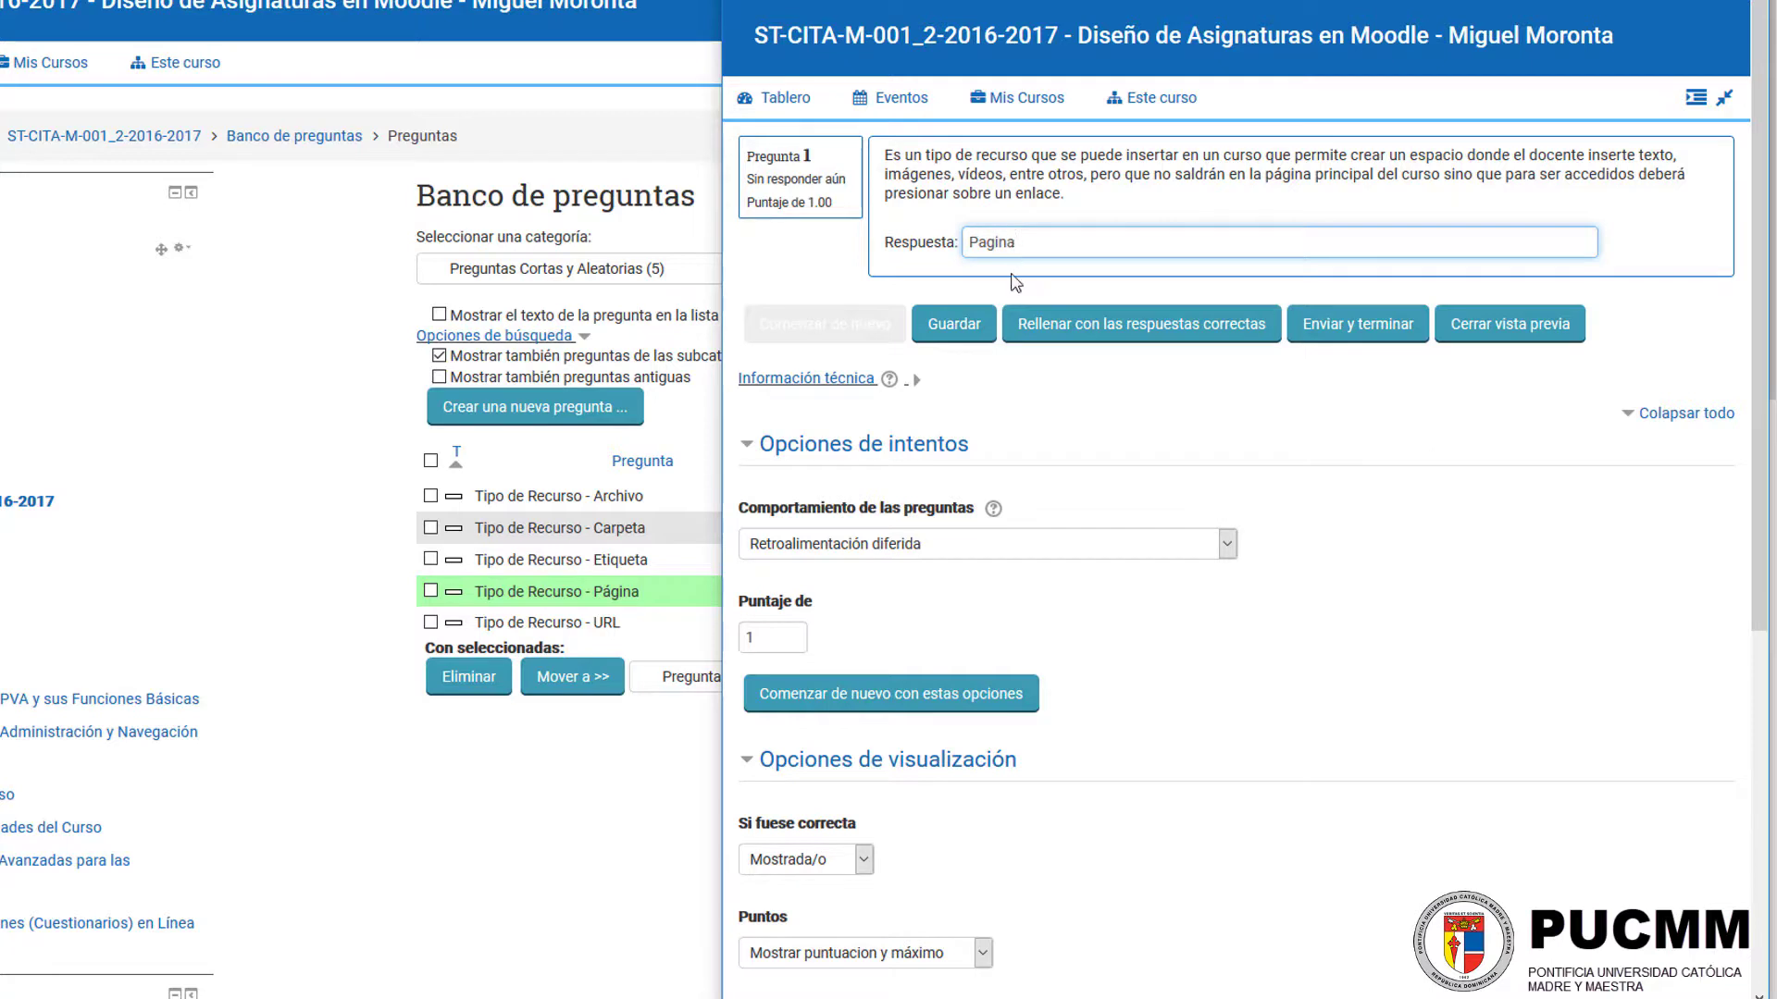
pyautogui.click(1360, 325)
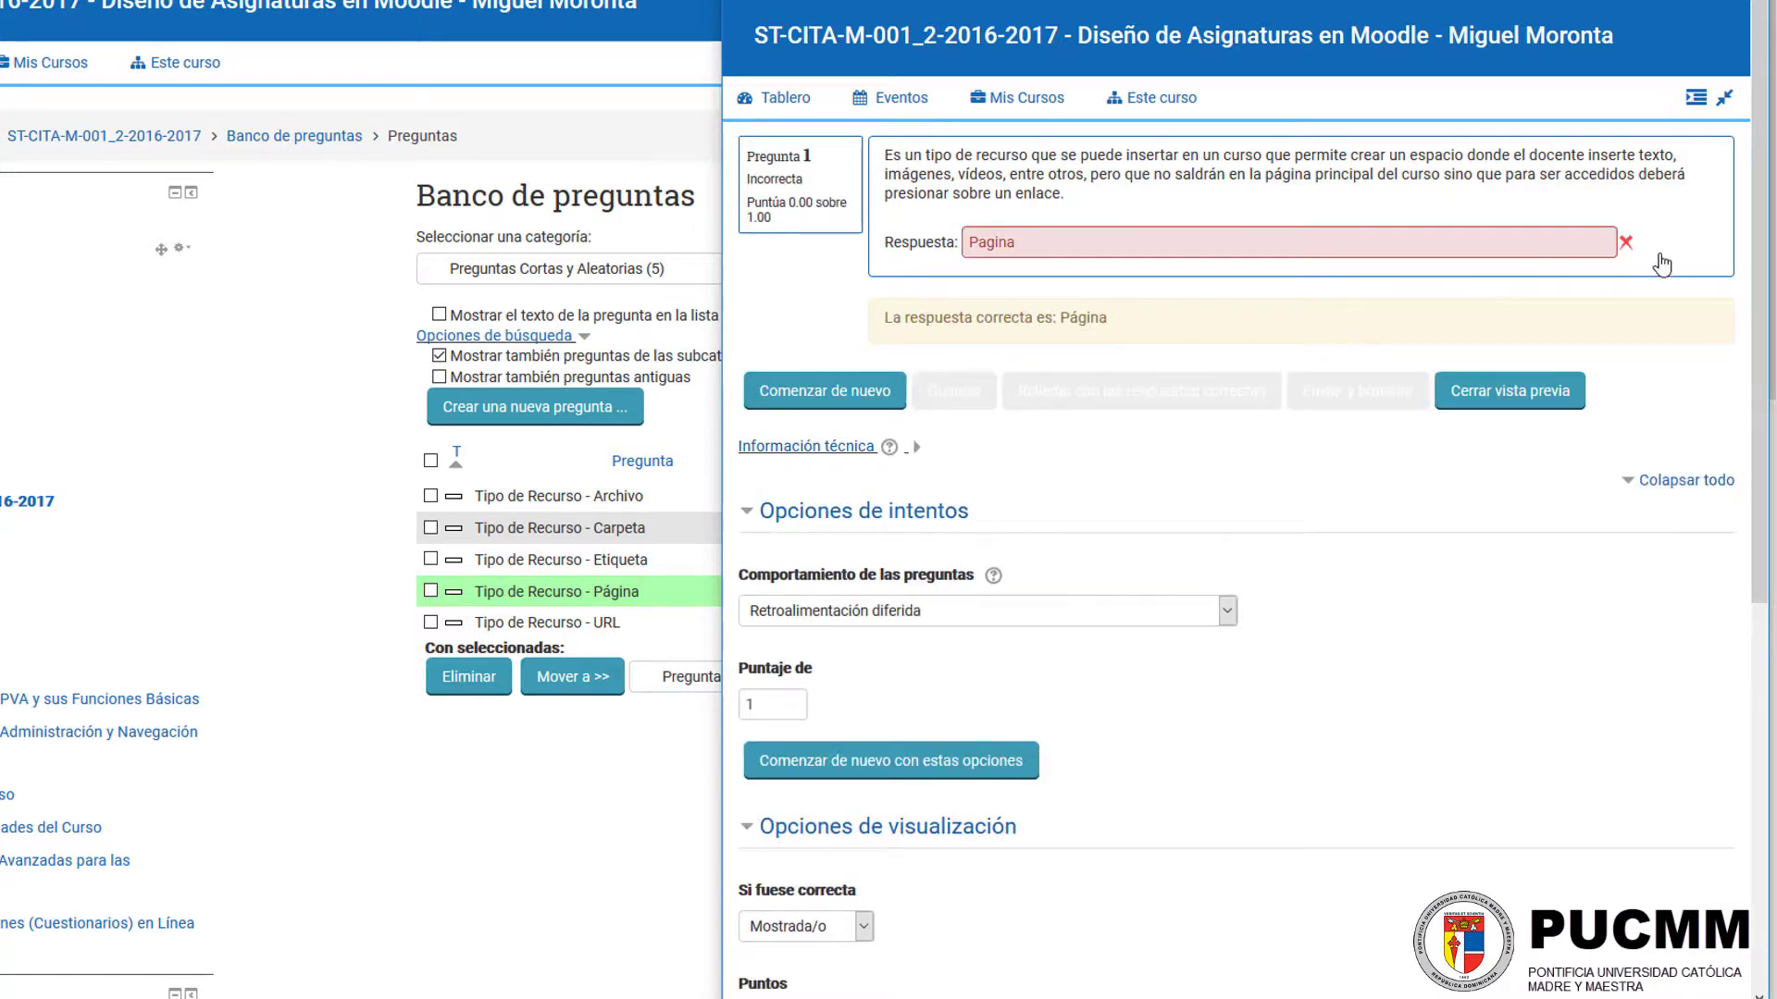
pyautogui.moveTo(911, 241); pyautogui.dragTo(1063, 230)
pyautogui.click(1029, 240)
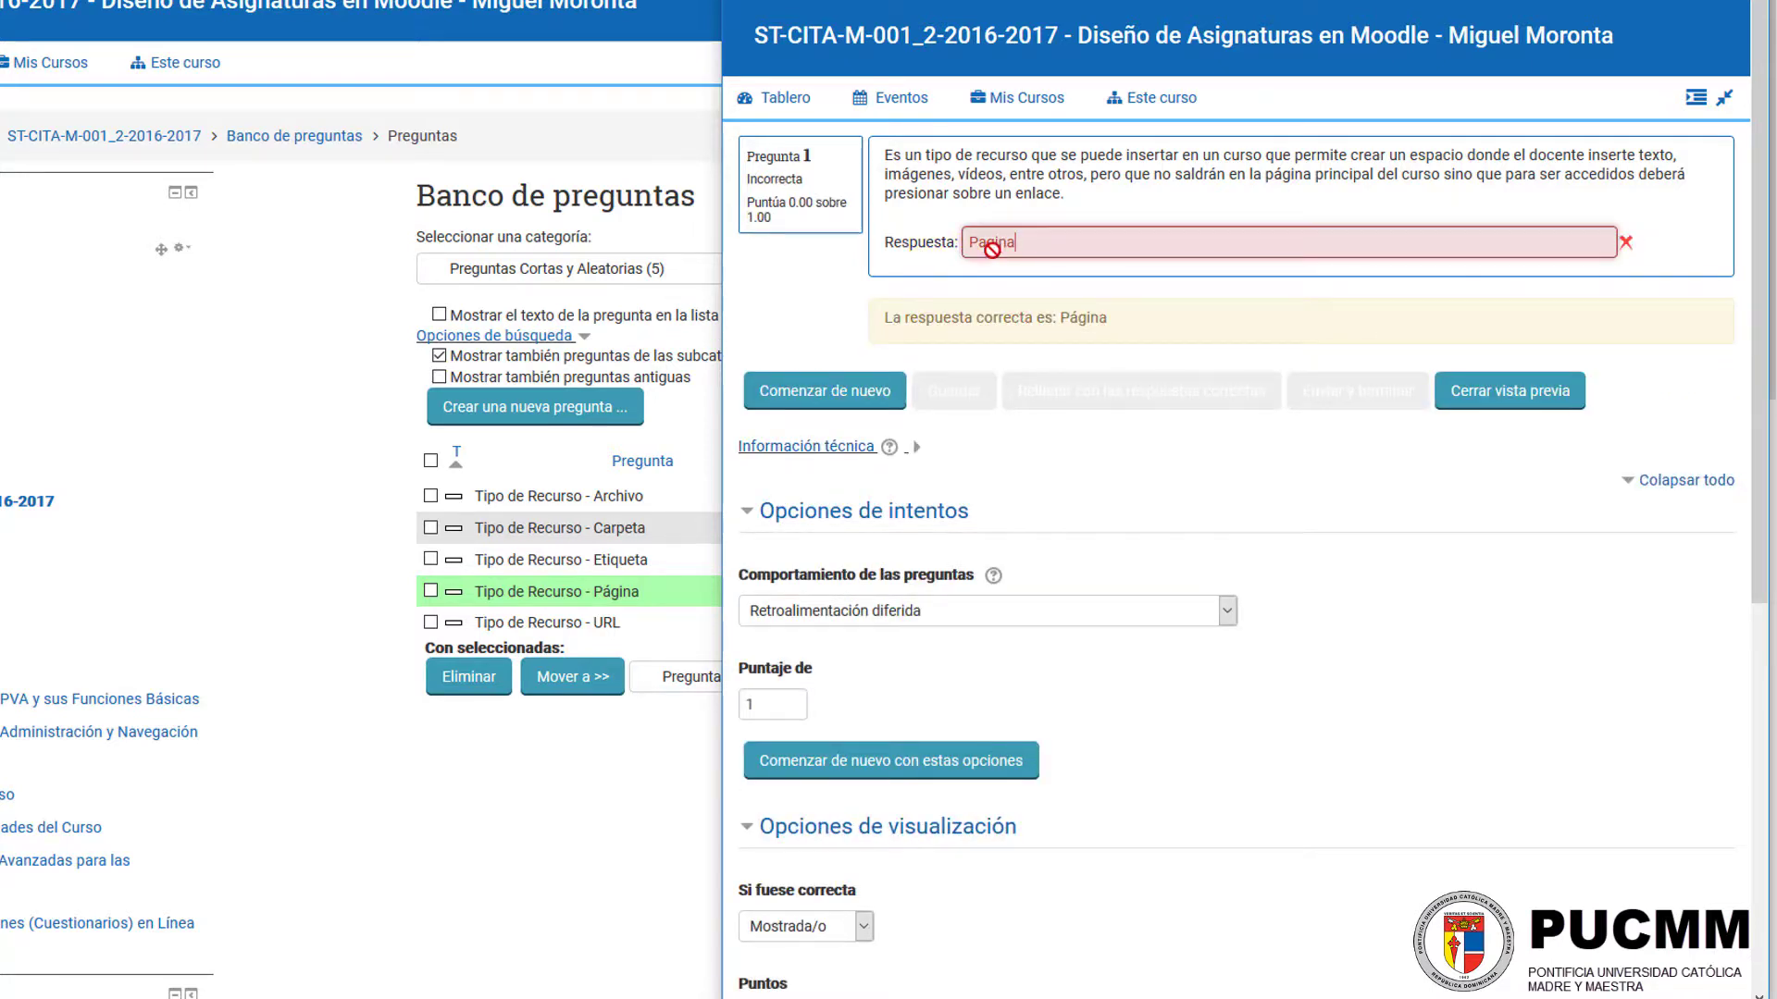
pyautogui.click(1509, 390)
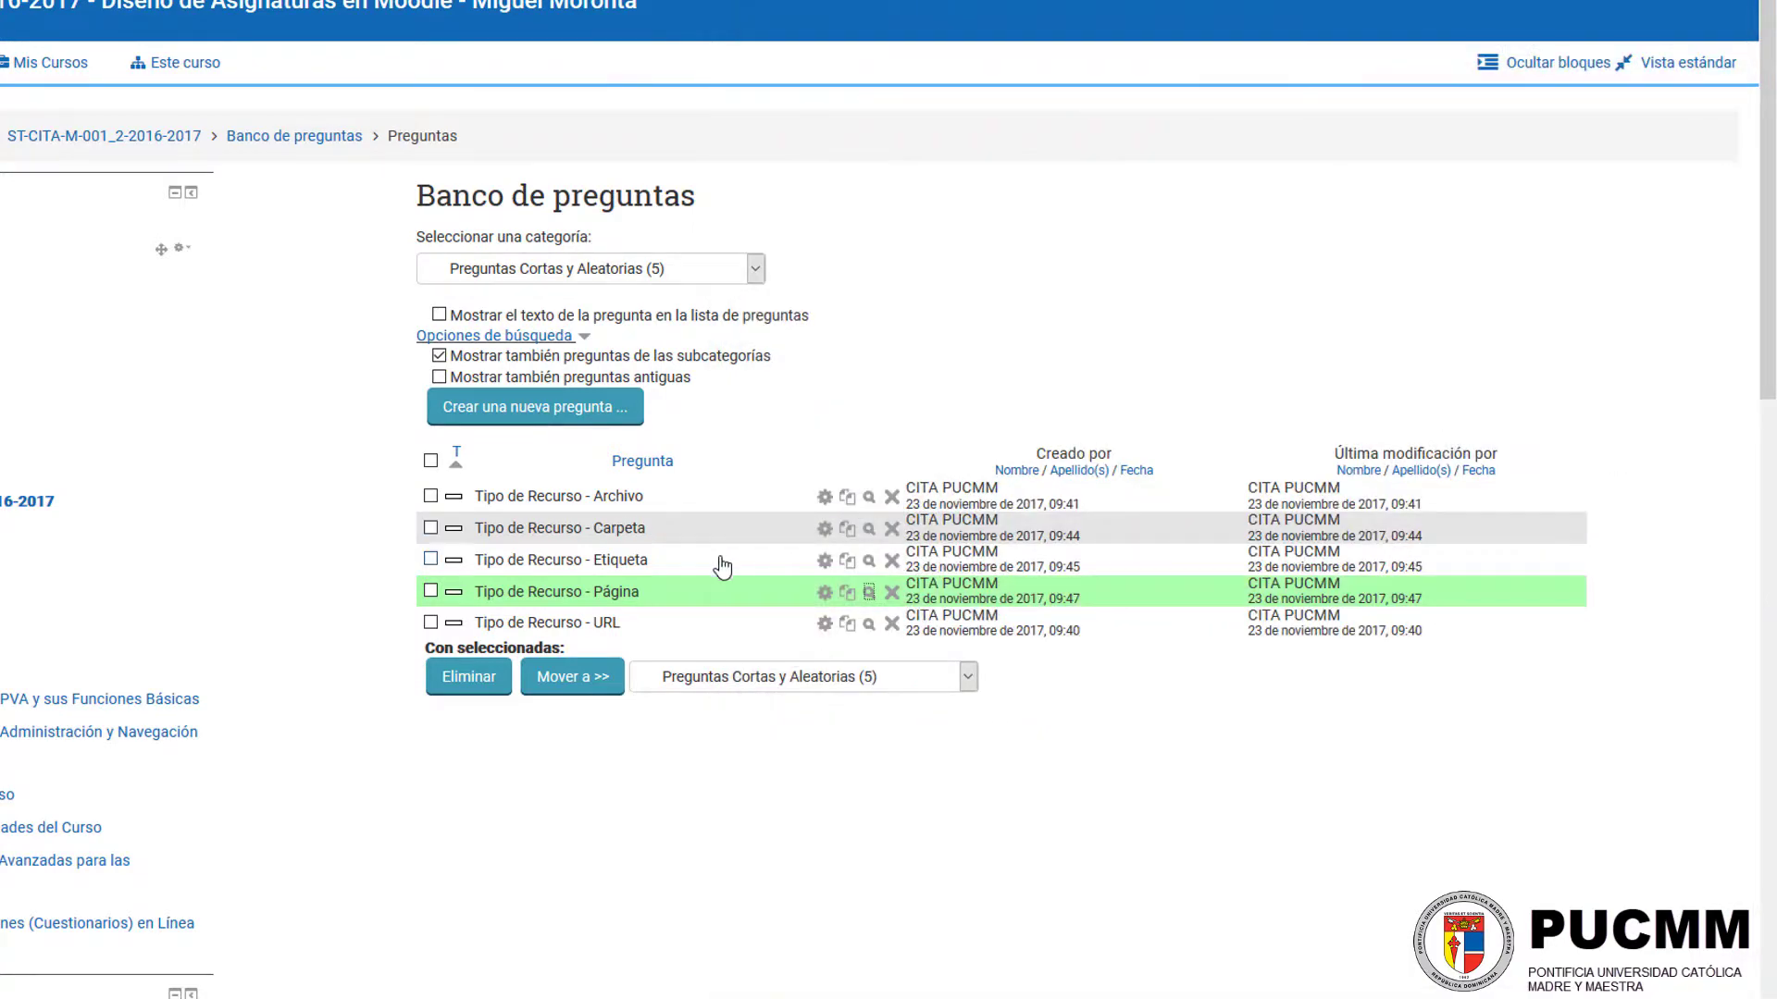
# Step: Edit the "Tipo de Recurso - Página" question and add blank spaces for three more answers
pyautogui.click(824, 593)
pyautogui.scroll(-8, 489, 515)
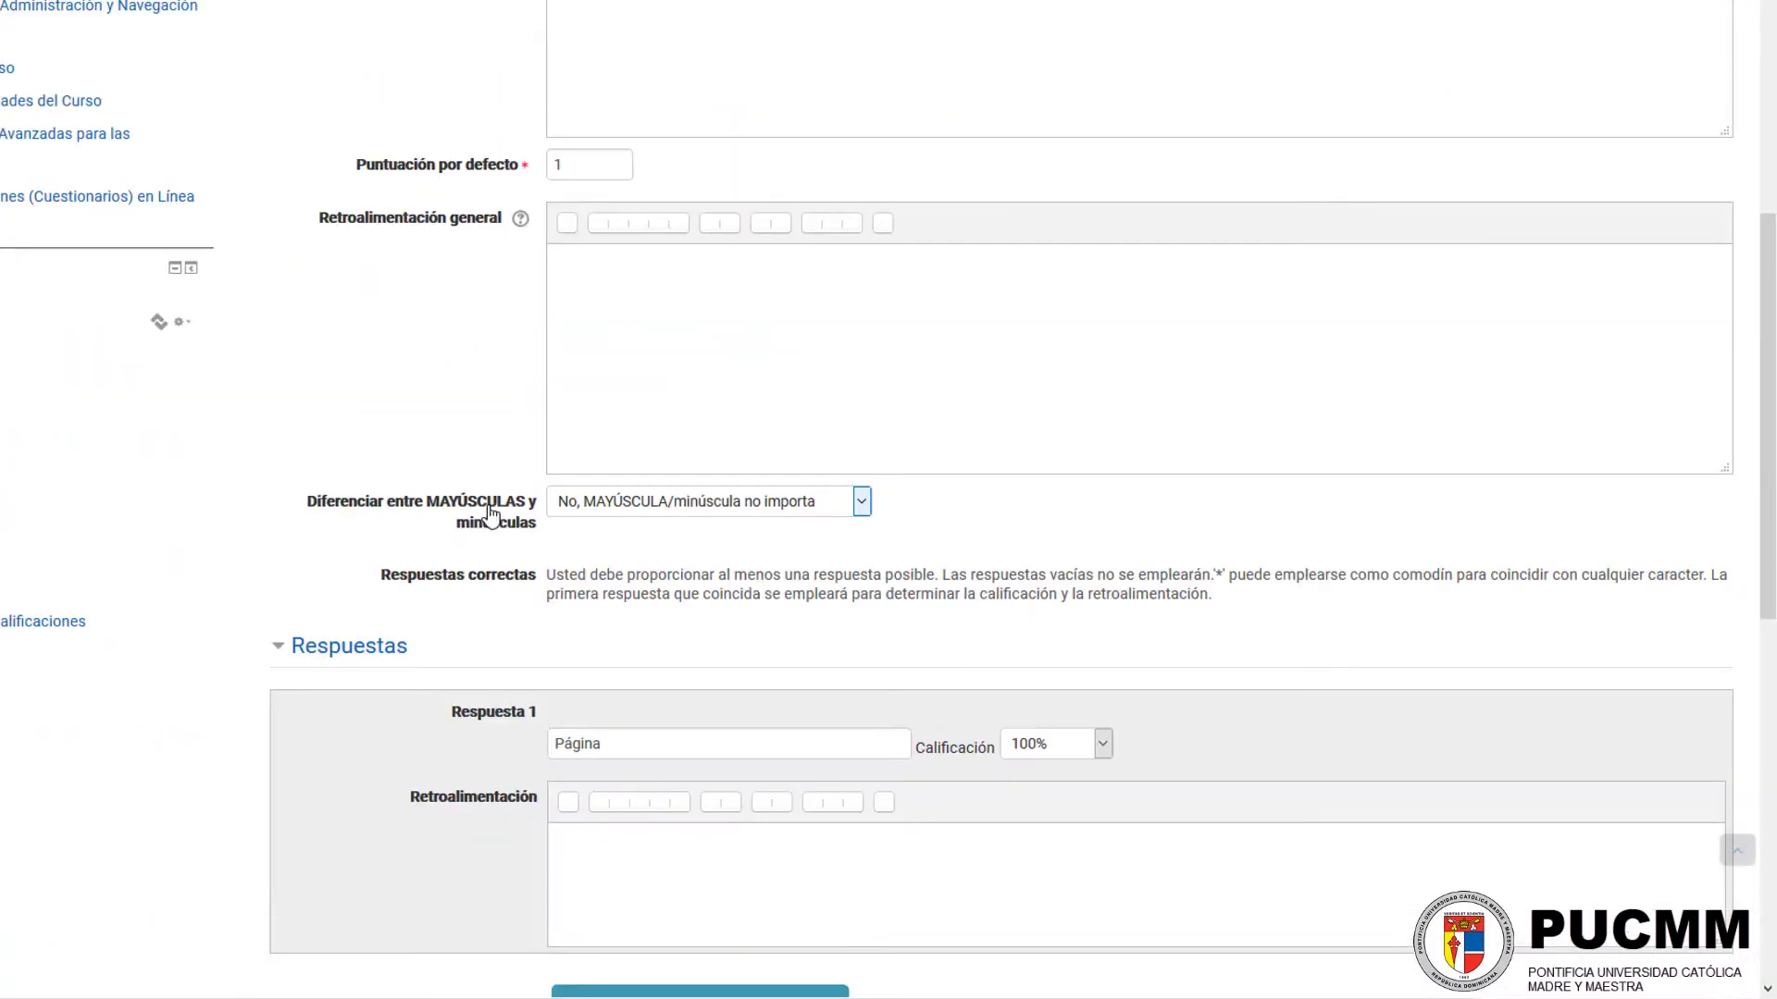
pyautogui.scroll(-6, 489, 513)
pyautogui.click(620, 438)
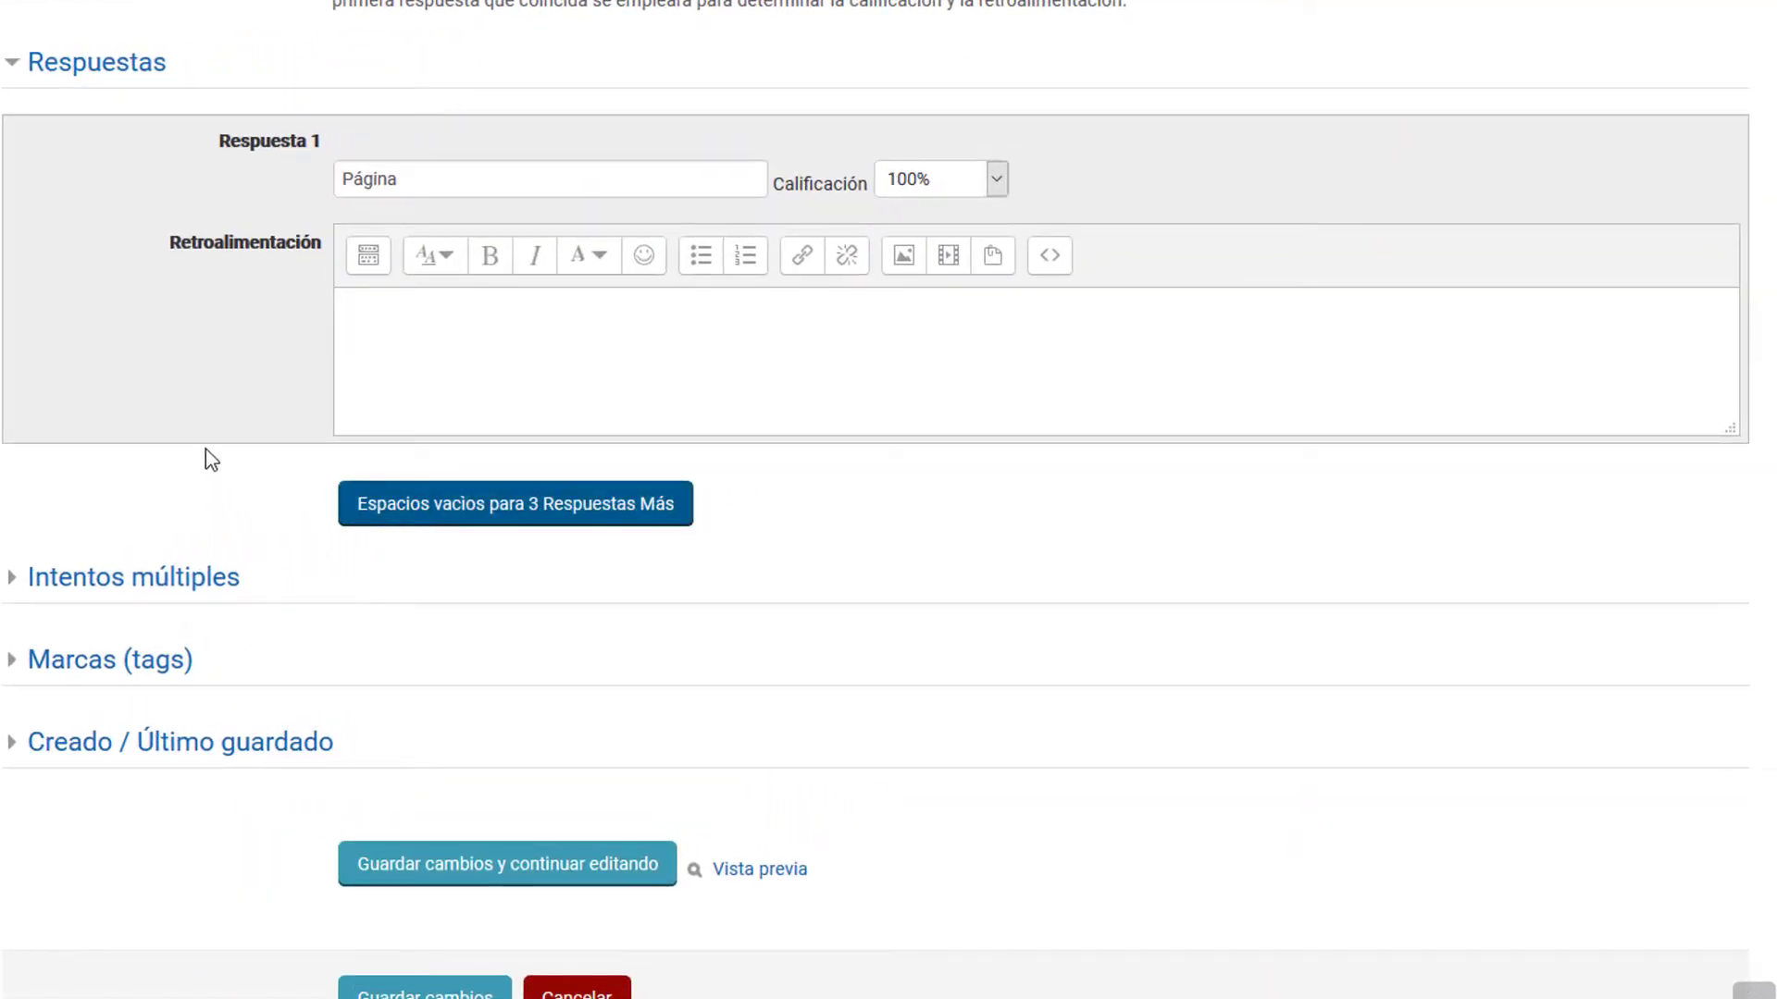
# Step: Enter the unaccented "Pagina" as Respuesta 2 with a grade of 100%
pyautogui.scroll(-10, 259, 509)
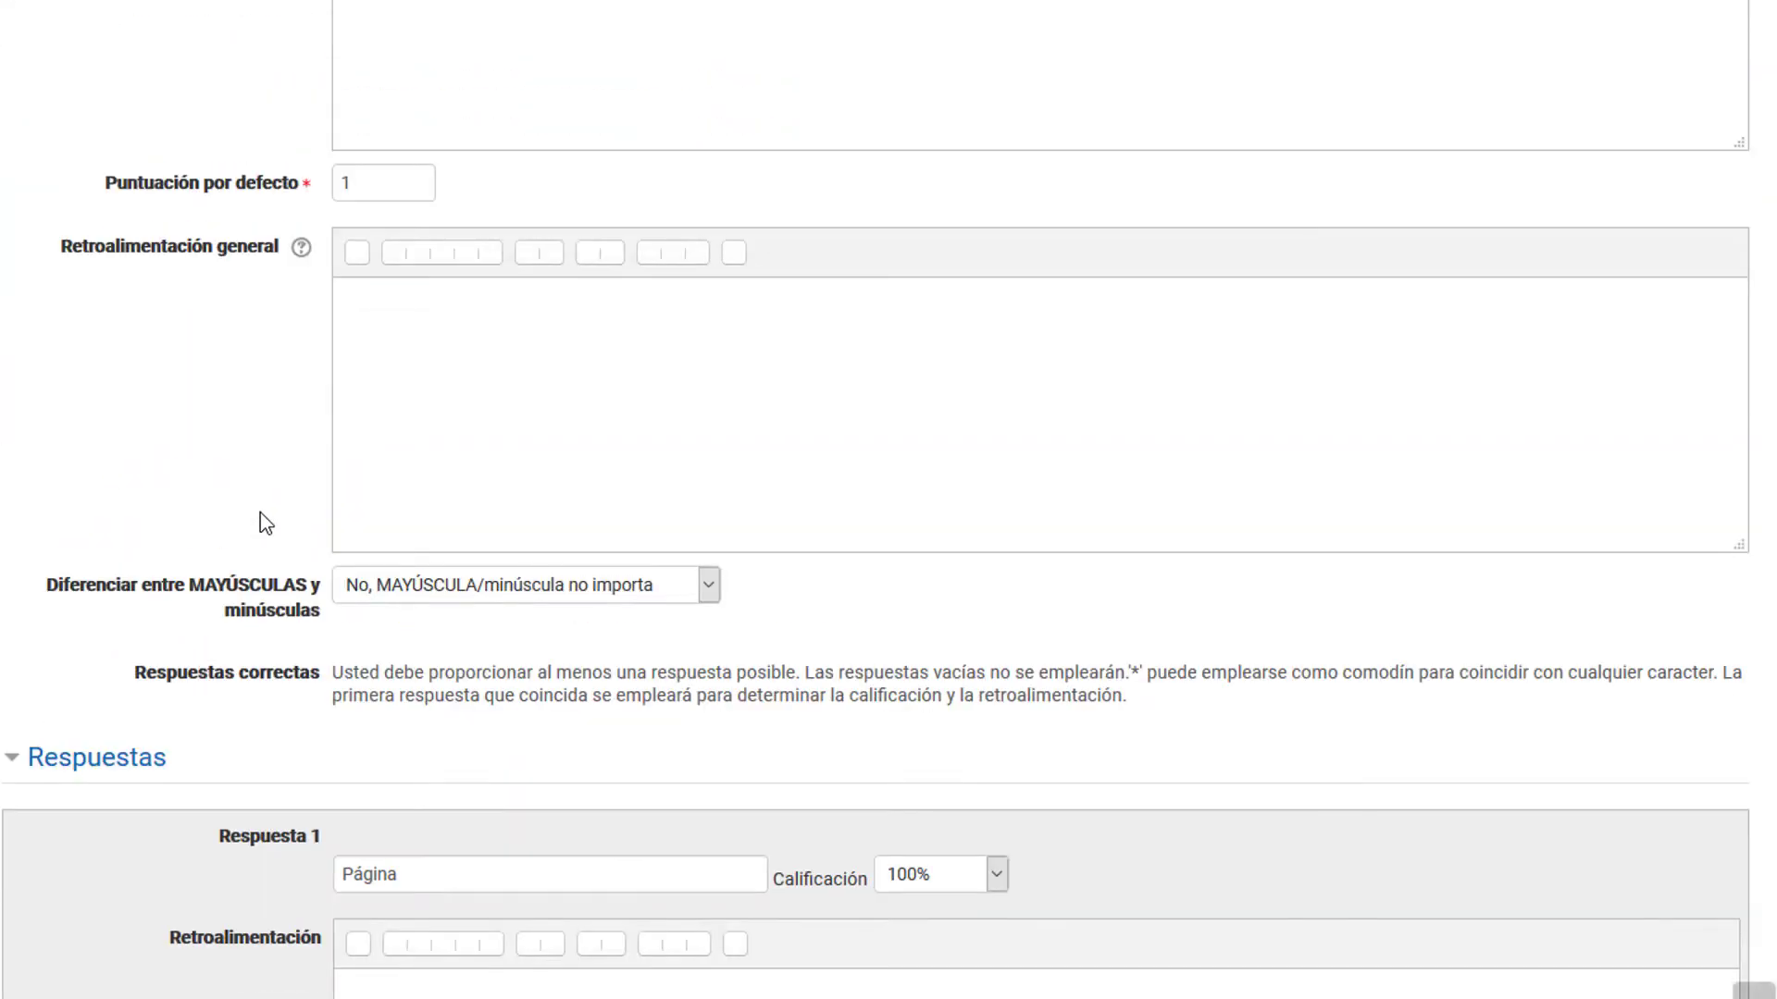
pyautogui.scroll(-4, 267, 523)
pyautogui.click(381, 838)
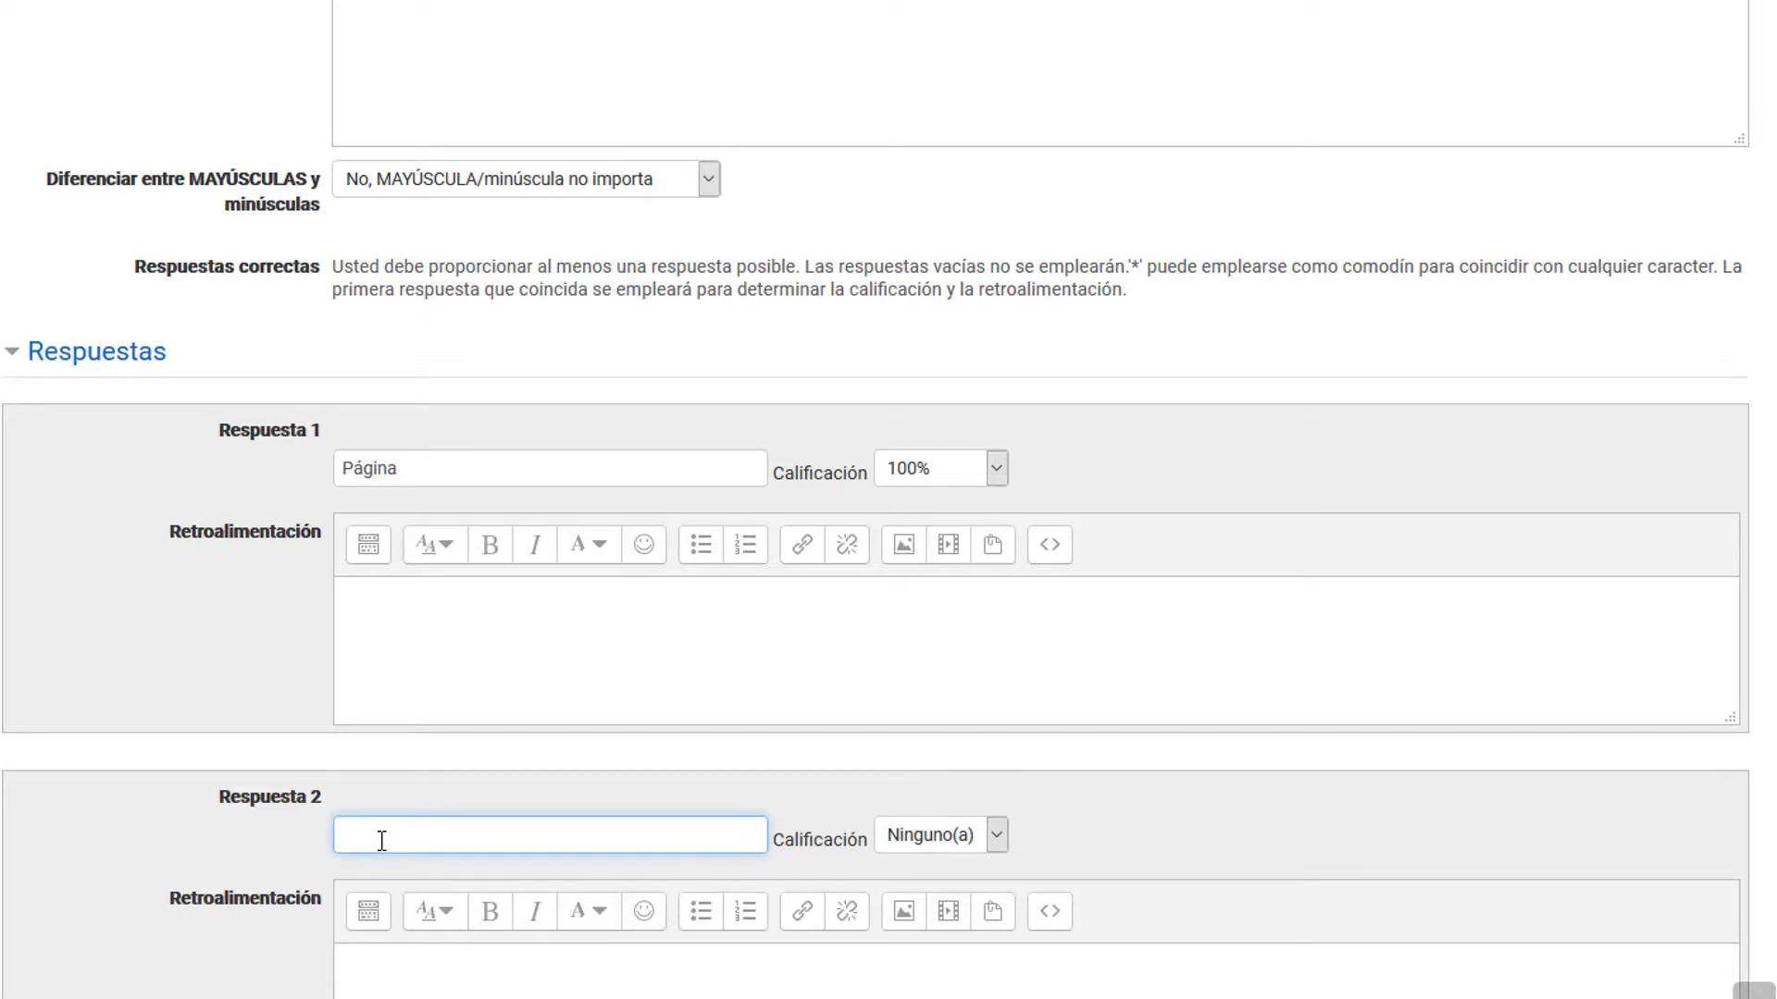
pyautogui.write('Pagina')
pyautogui.press('Tab')
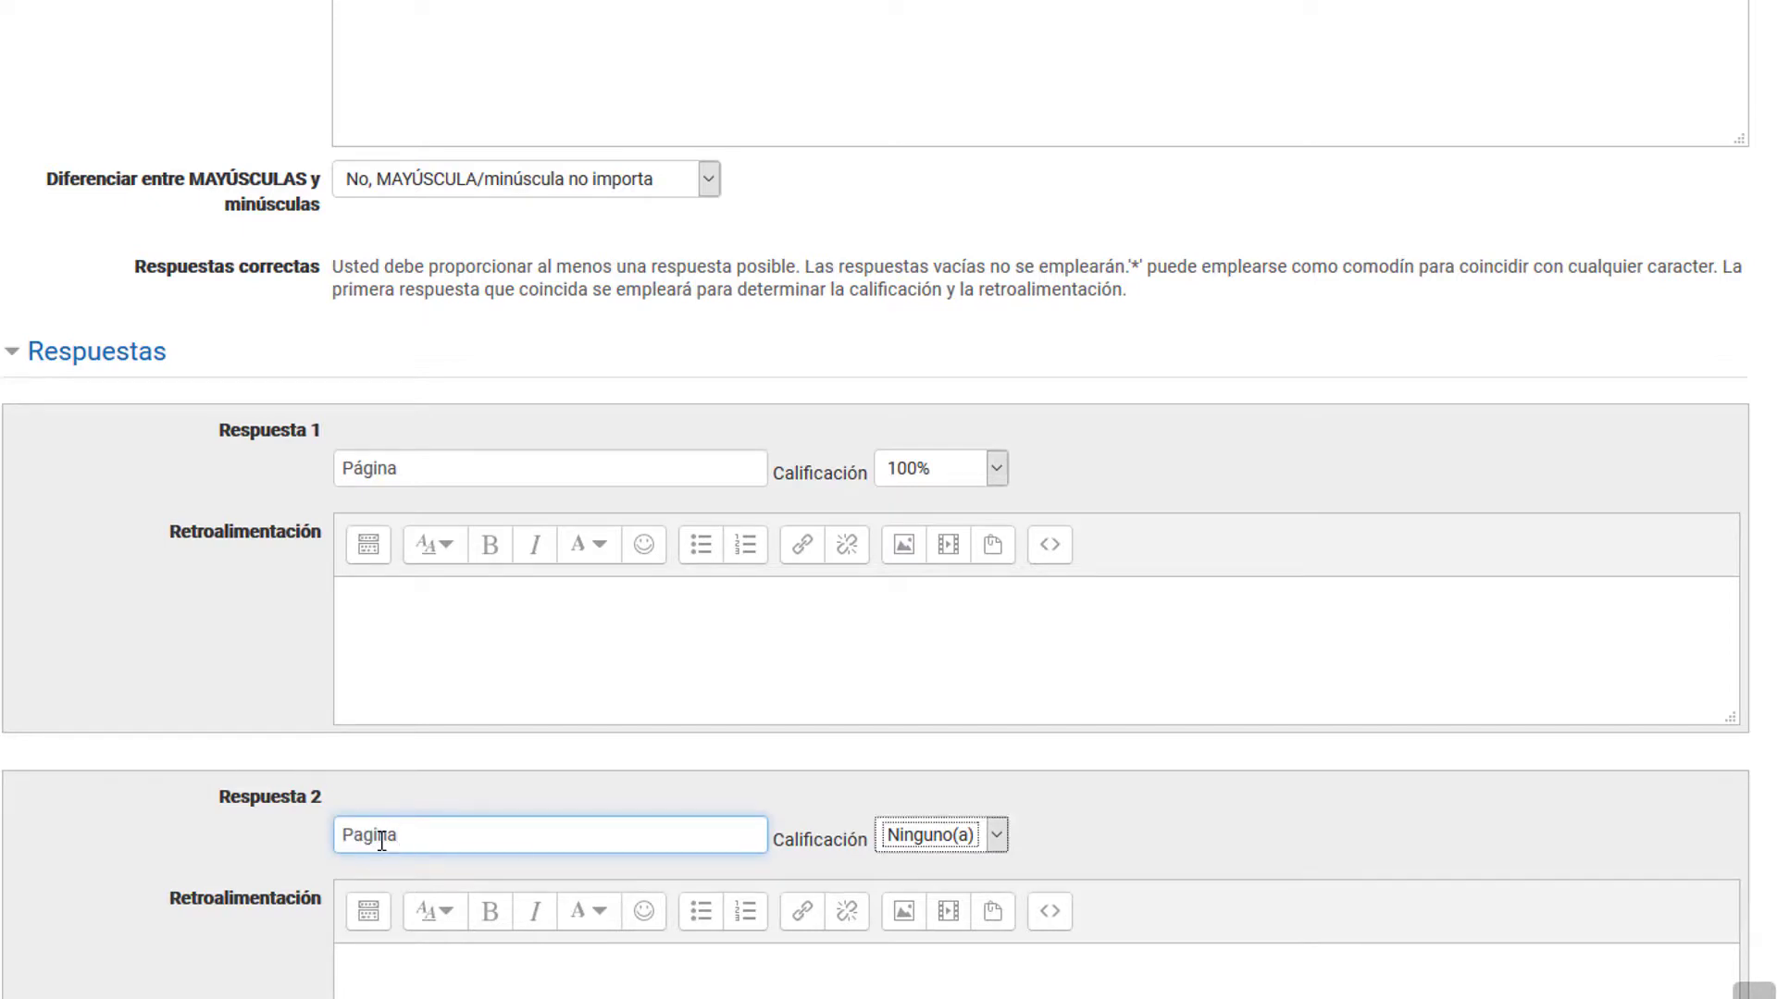
pyautogui.press('Down')
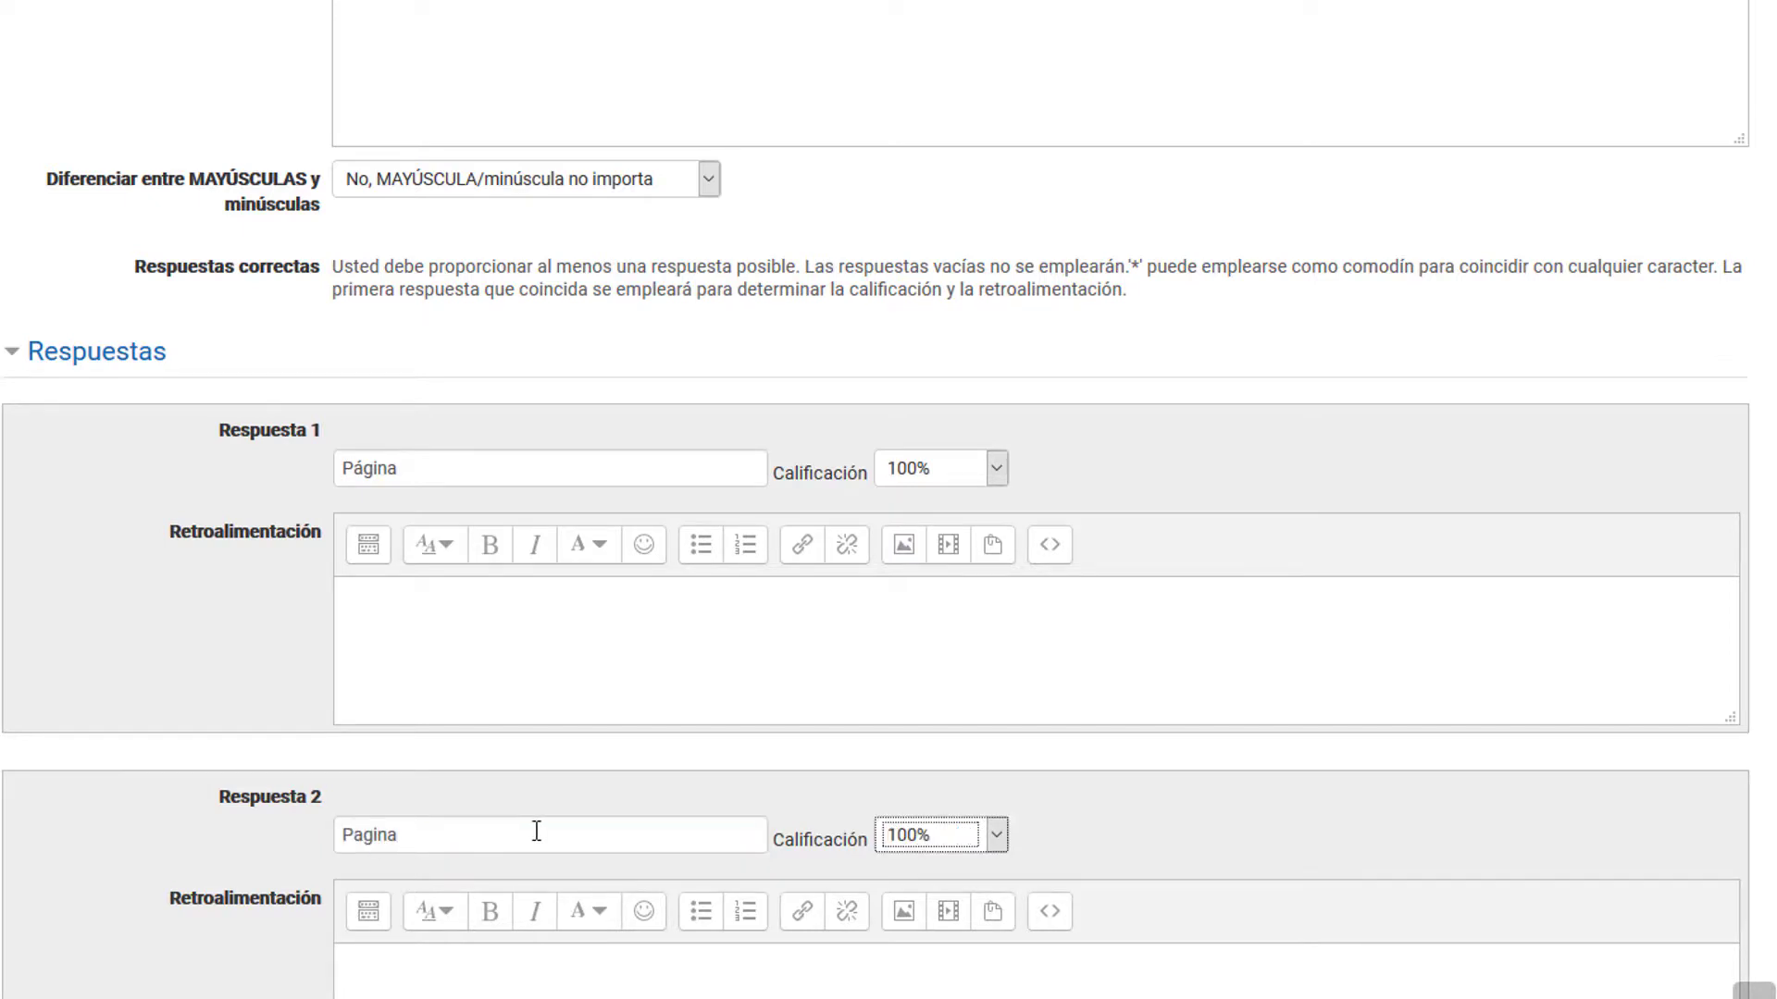
# Step: Clear the Respuesta 2 text and replace the accented letter in Respuesta 1 with a wildcard so it reads "P*gina"
pyautogui.moveTo(537, 834); pyautogui.dragTo(304, 832)
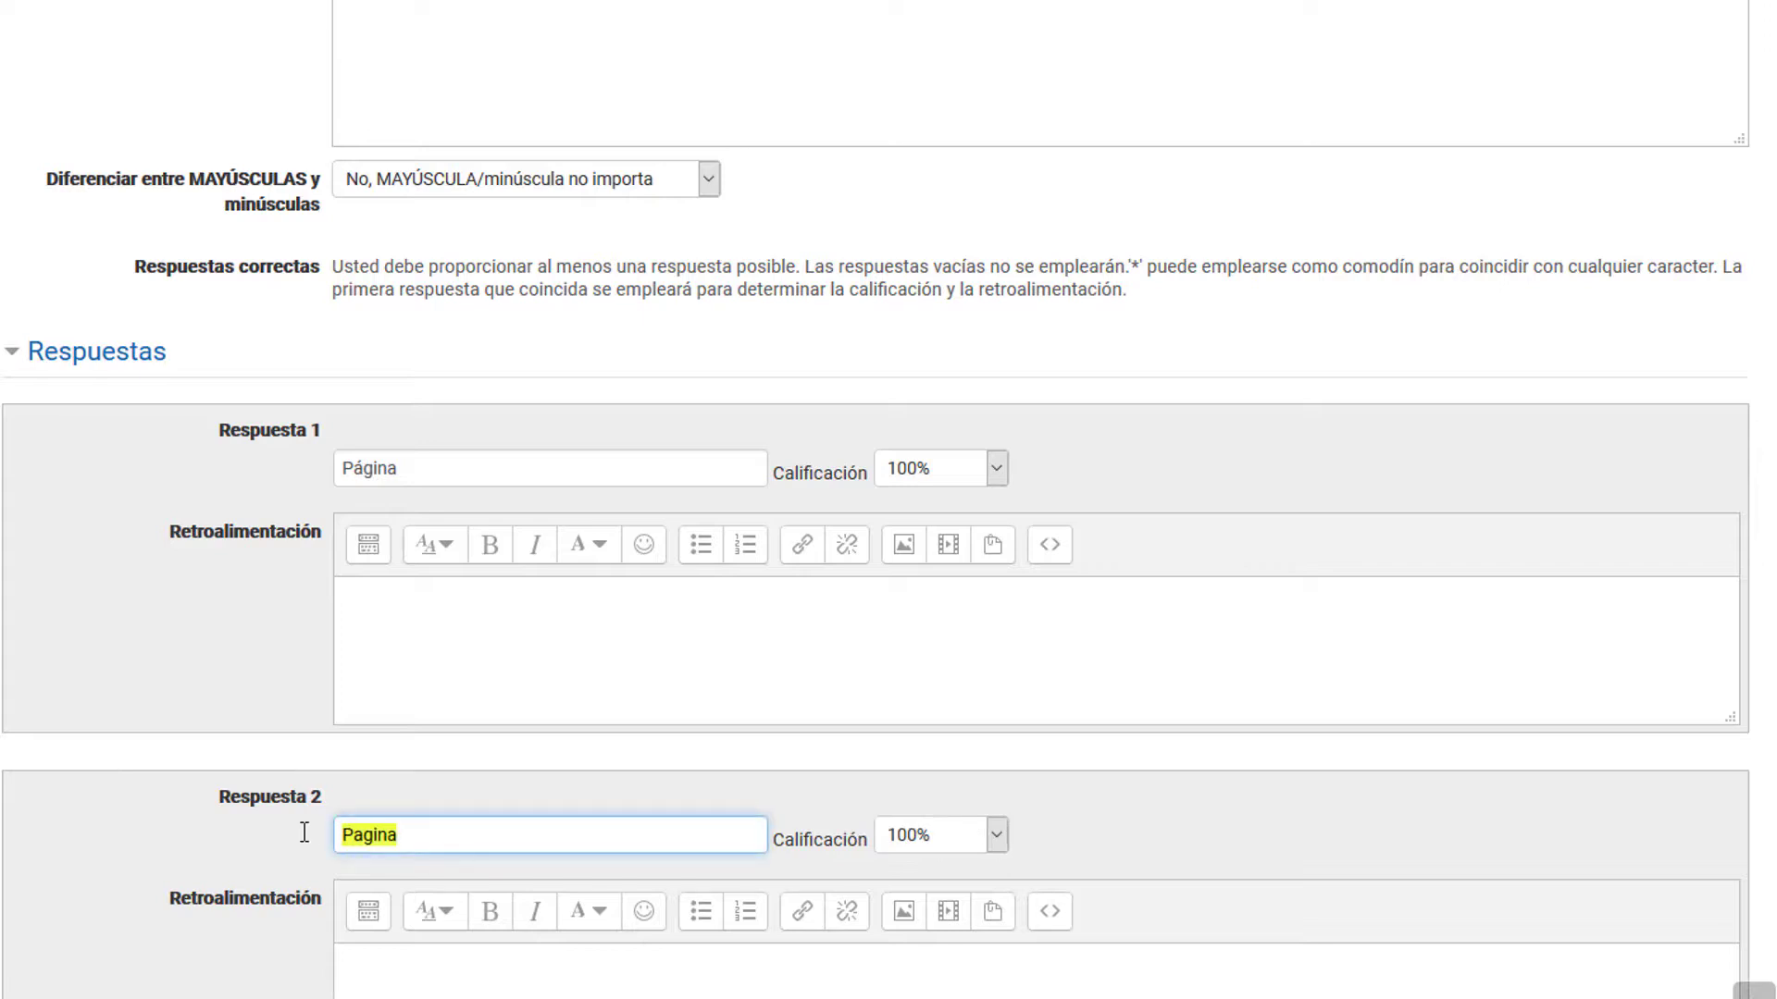
pyautogui.press('BackSpace')
pyautogui.click(428, 474)
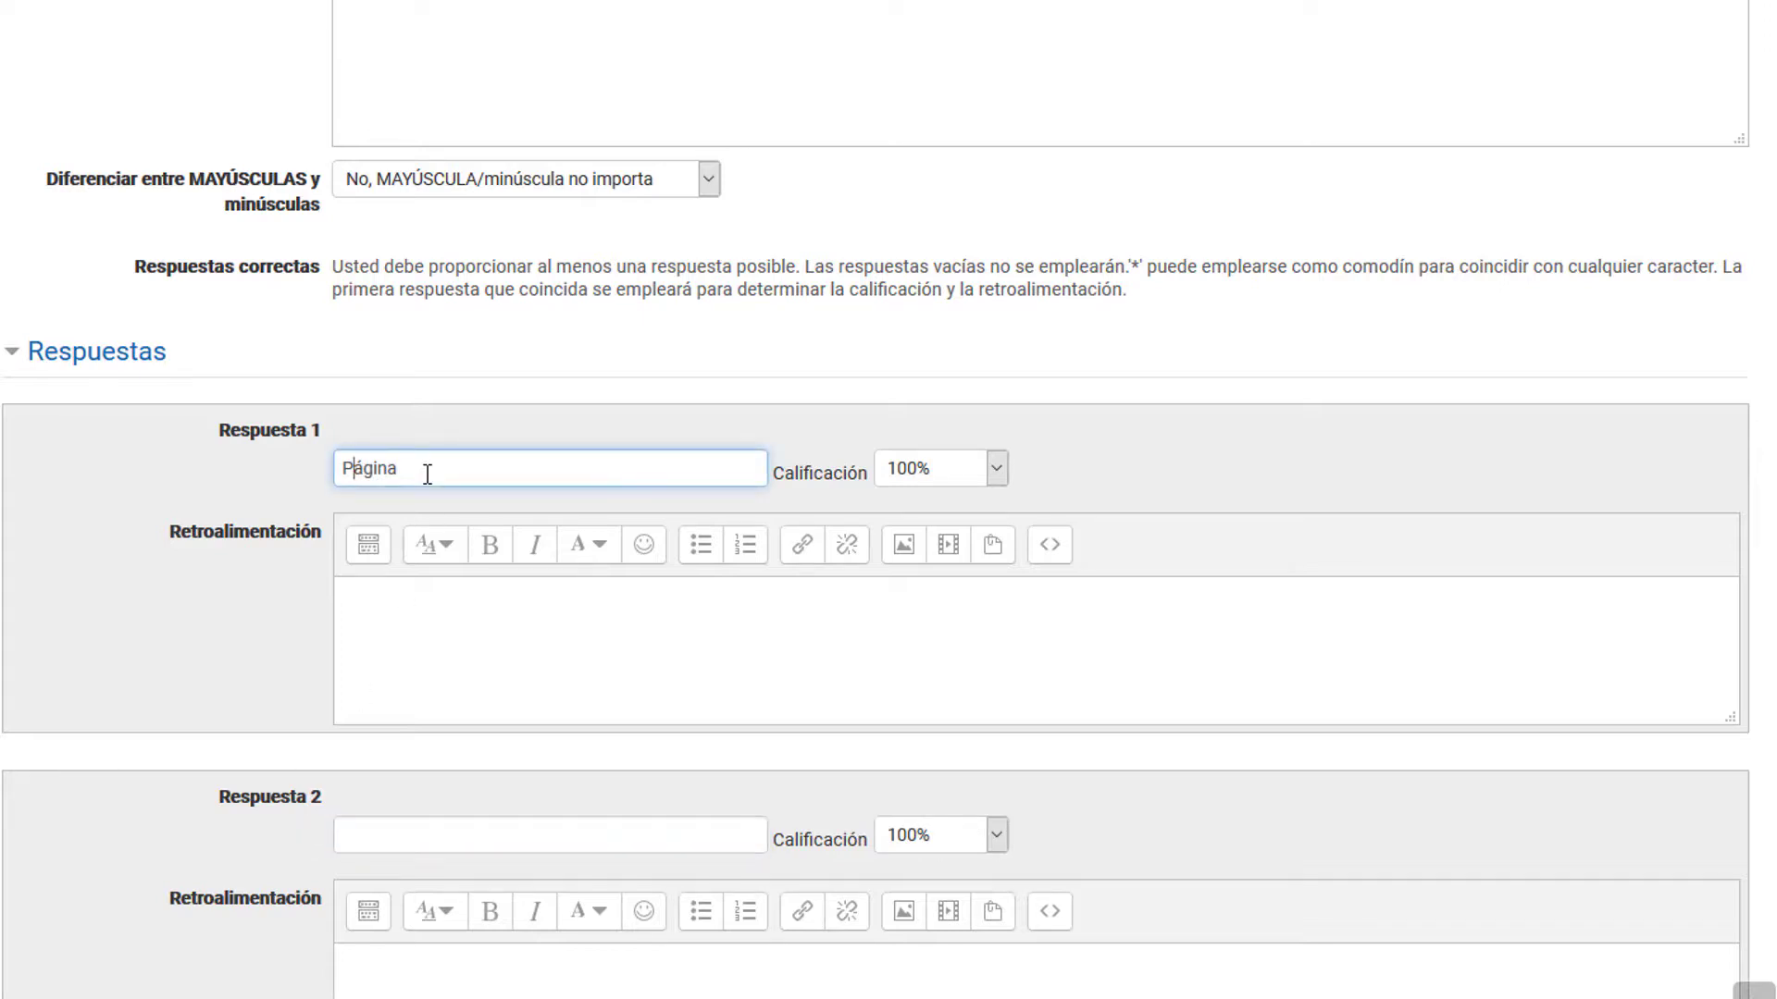
pyautogui.write('*')
pyautogui.moveTo(806, 266); pyautogui.dragTo(1188, 269)
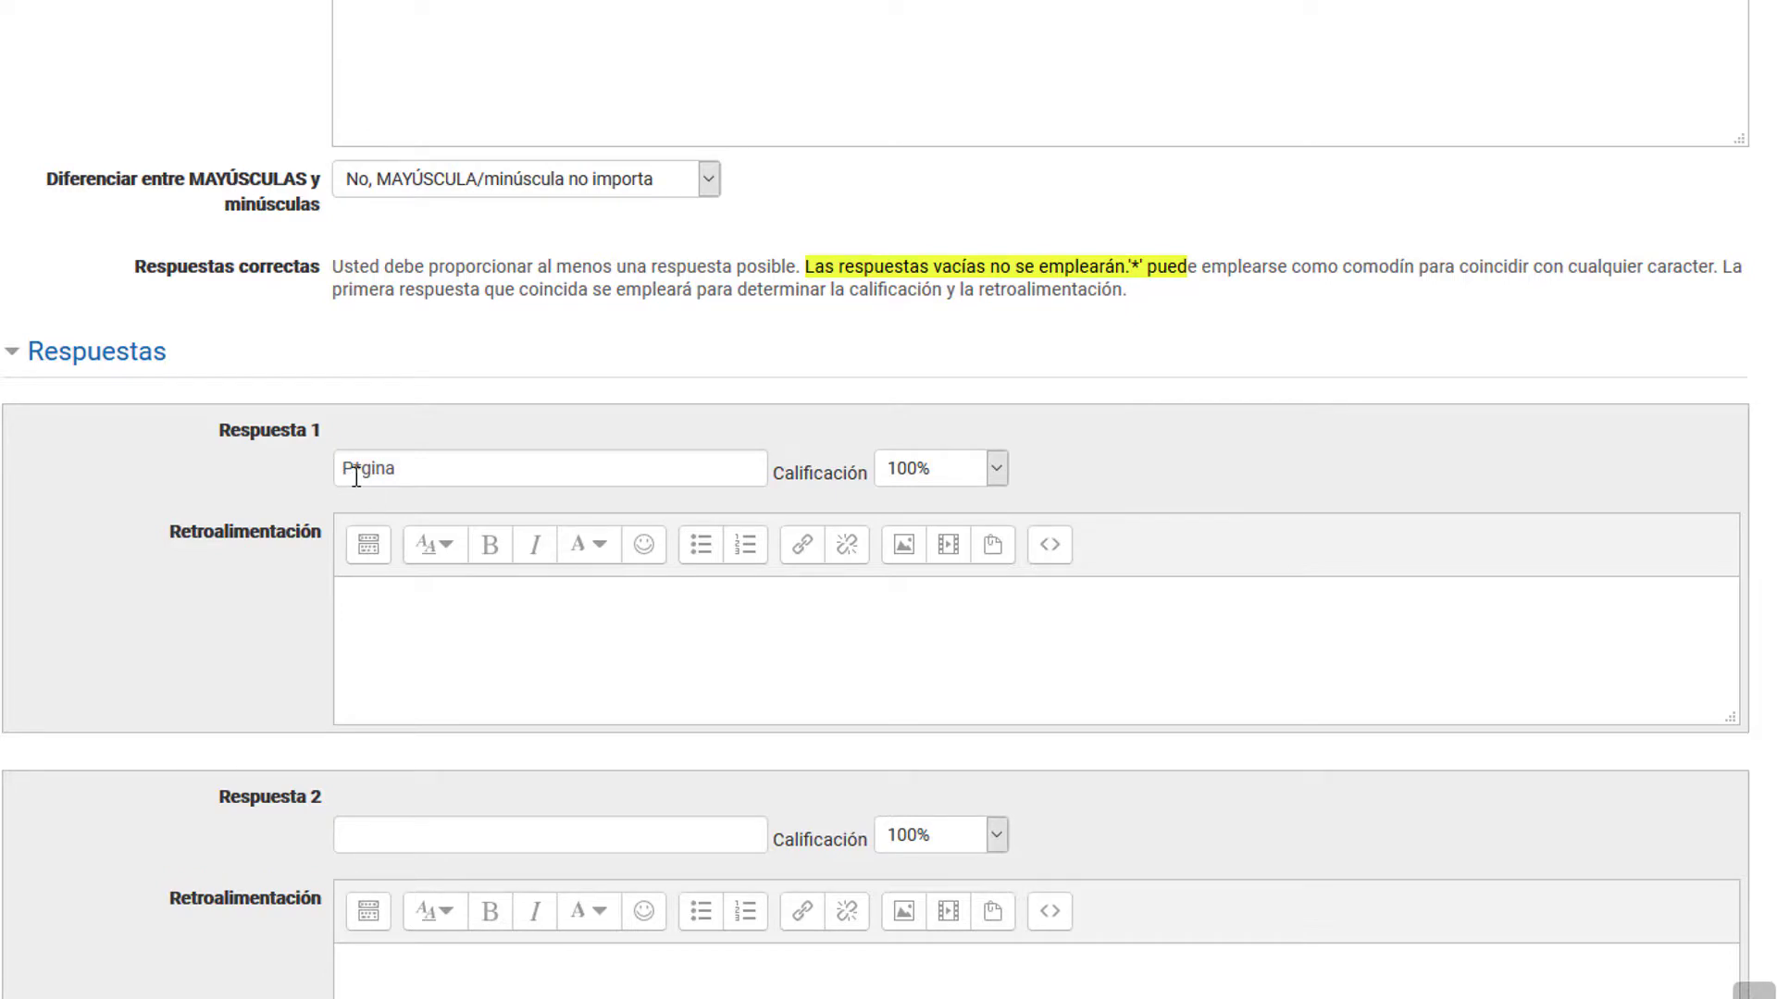
pyautogui.click(415, 469)
pyautogui.moveTo(1414, 269); pyautogui.dragTo(1719, 270)
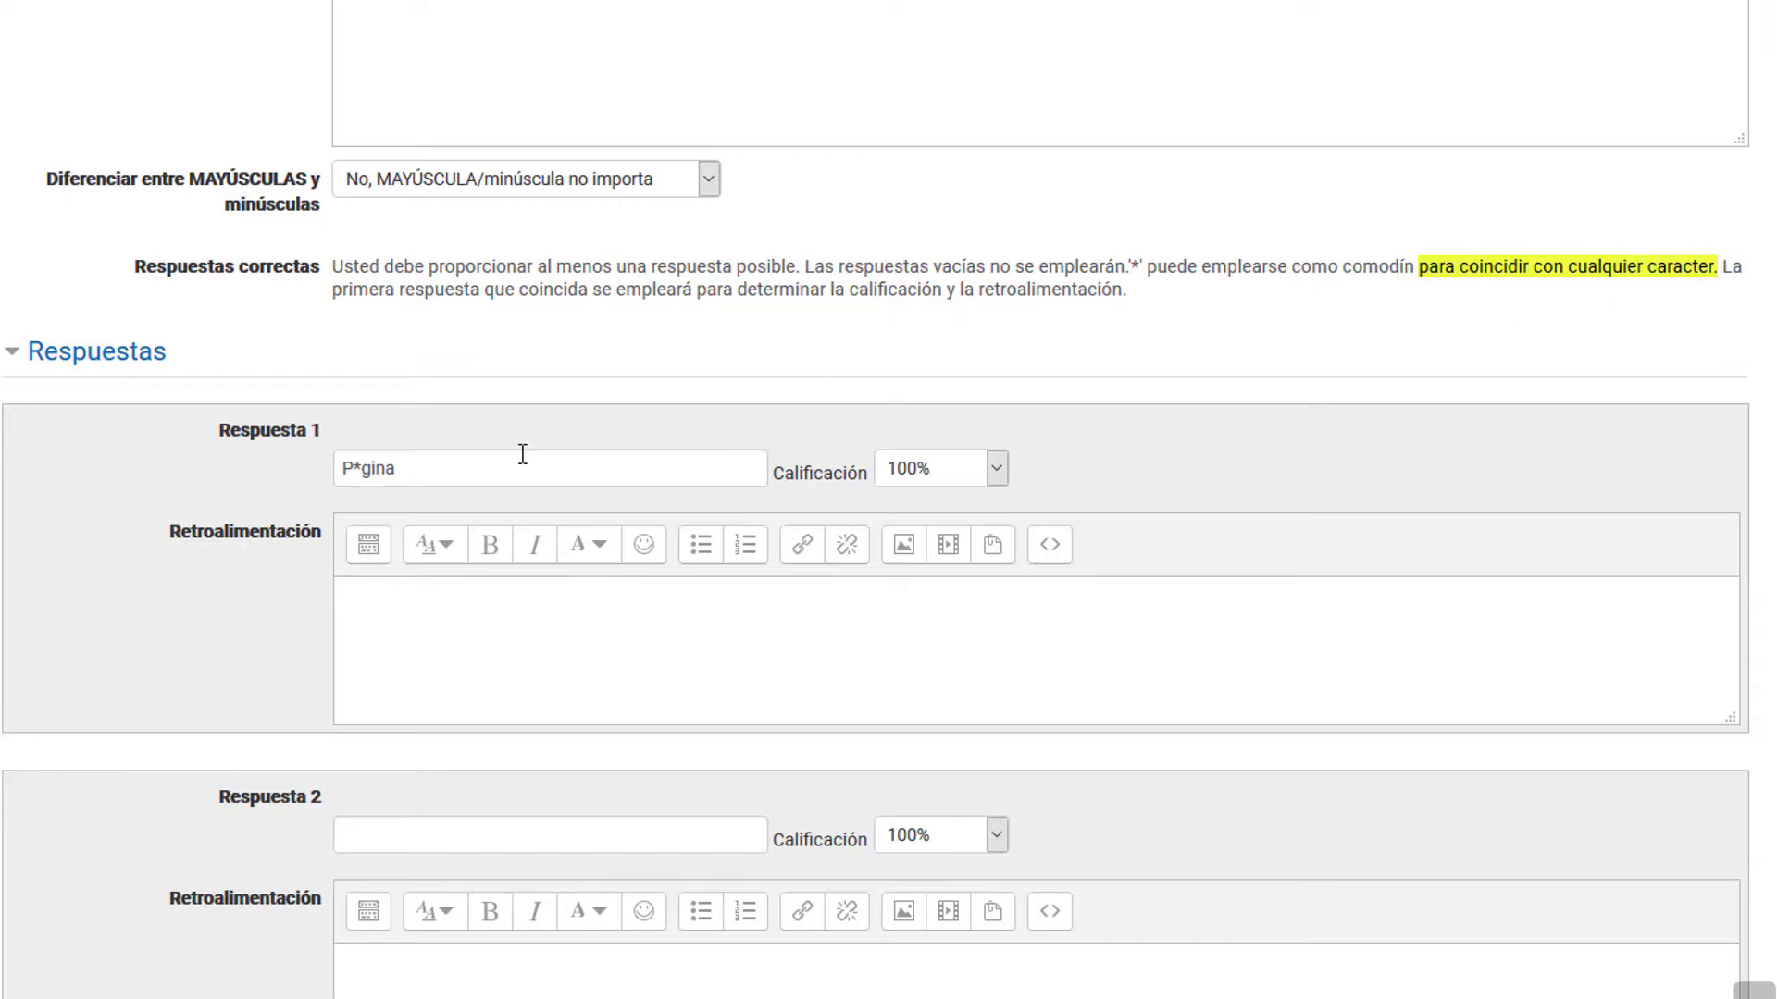
pyautogui.click(525, 419)
# Step: Set the grade of the empty Respuesta 2 to Ninguno(a) and save the "Tipo de Recurso - Página" question
pyautogui.scroll(-15, 234, 566)
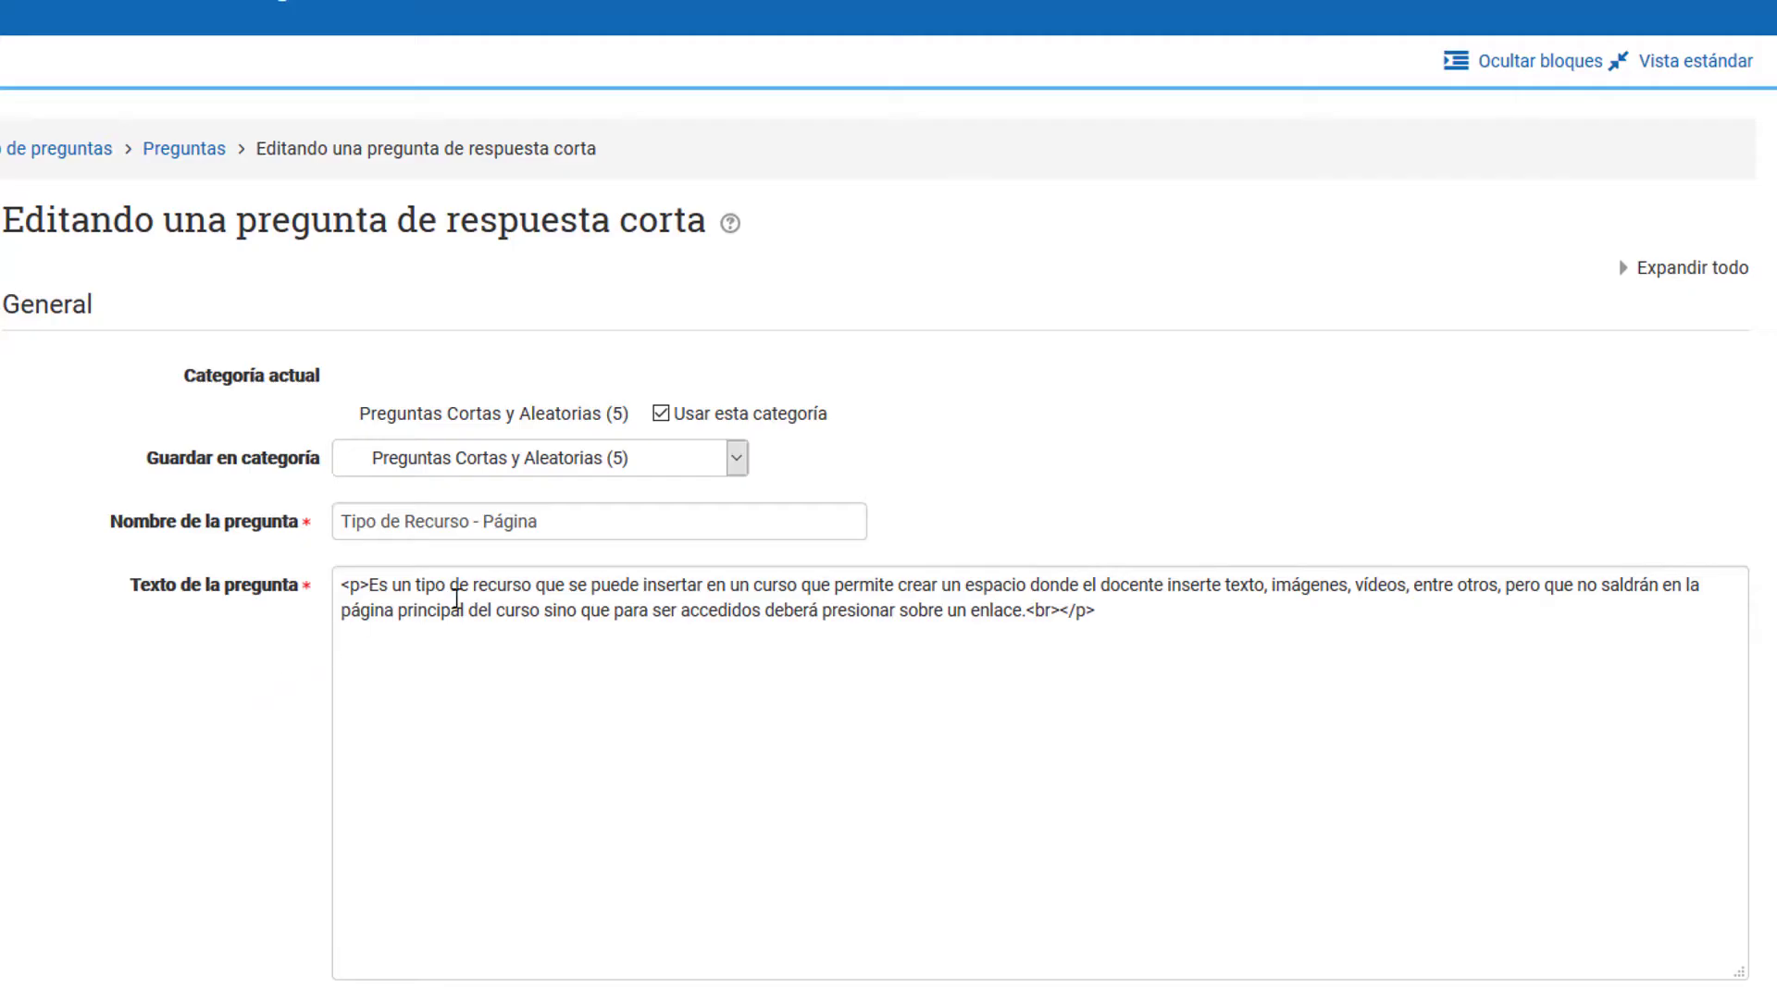
pyautogui.scroll(-10, 413, 636)
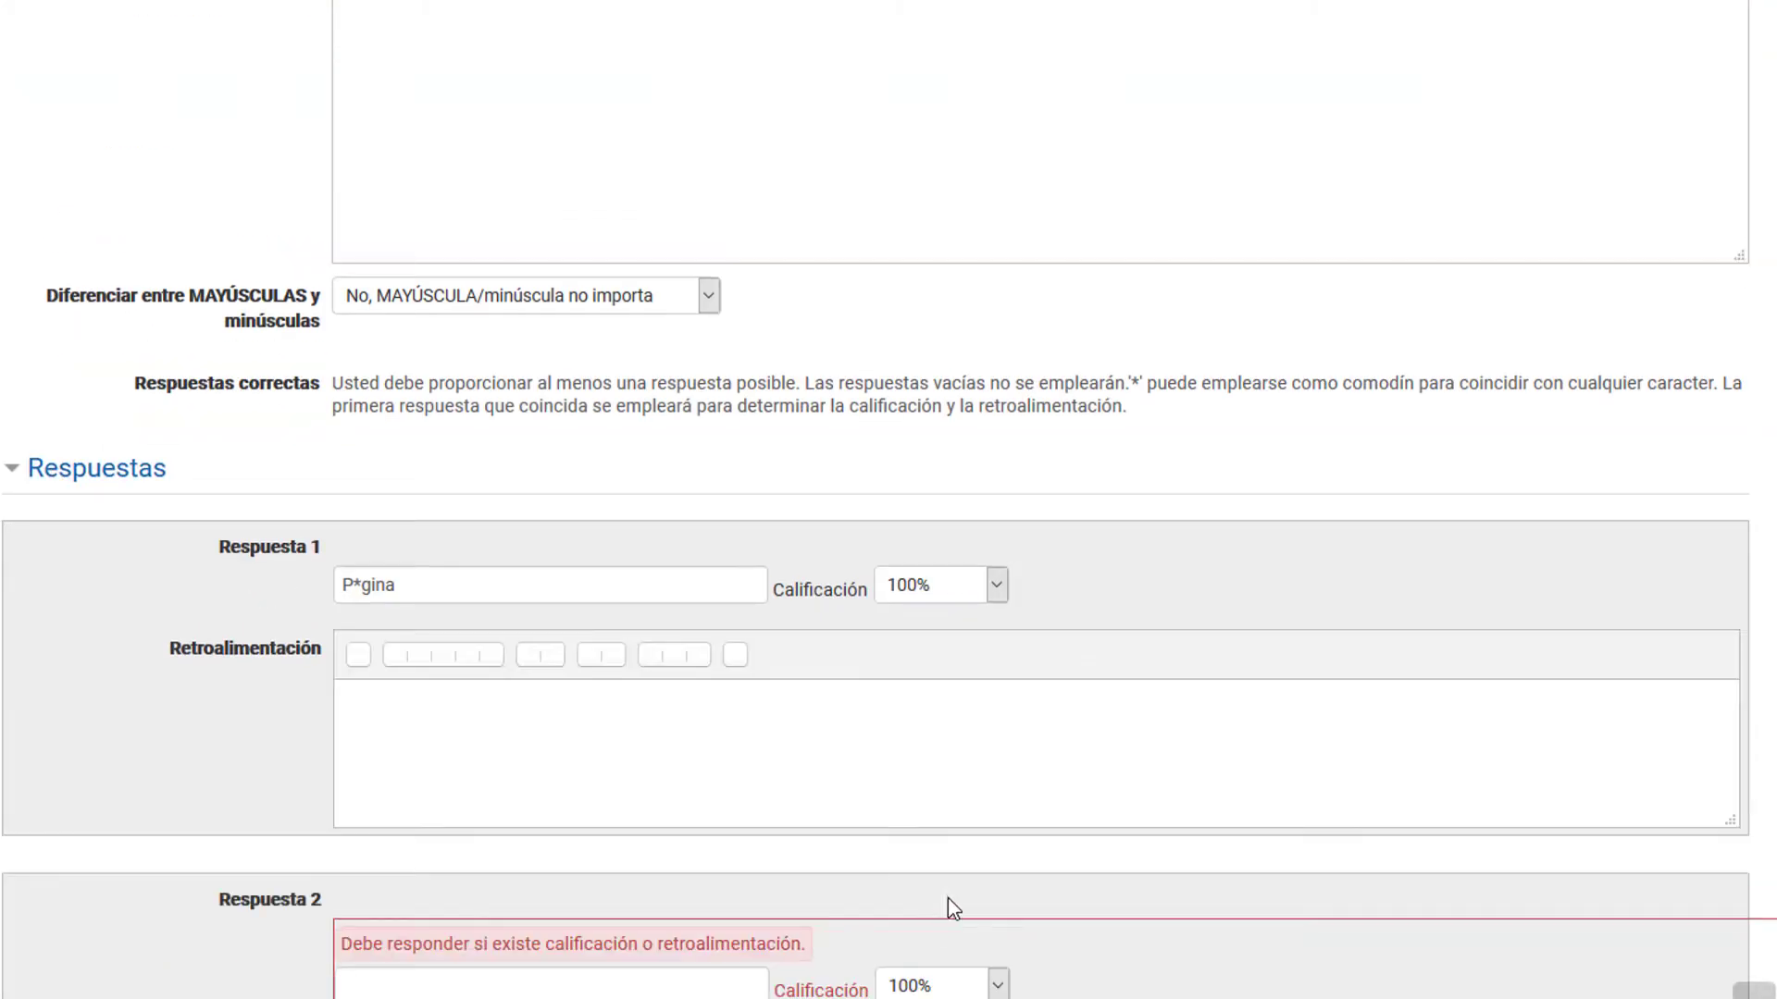
pyautogui.click(938, 985)
pyautogui.scroll(10, 945, 623)
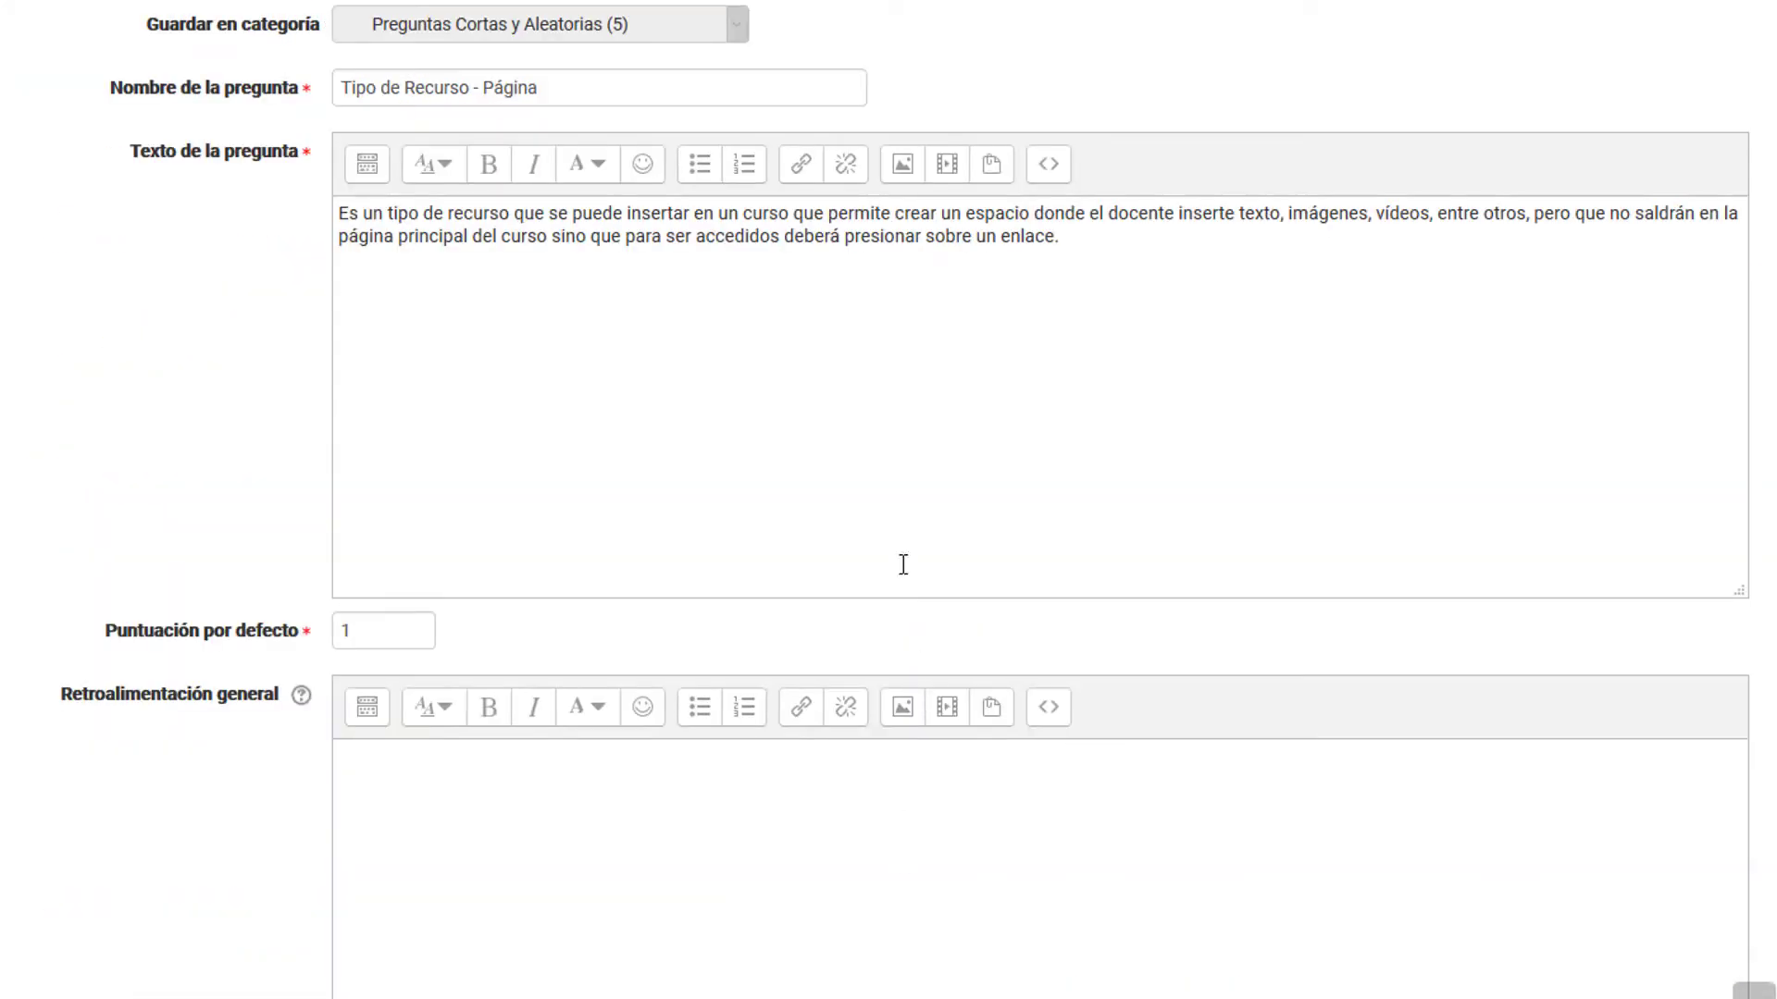
pyautogui.scroll(-10, 897, 799)
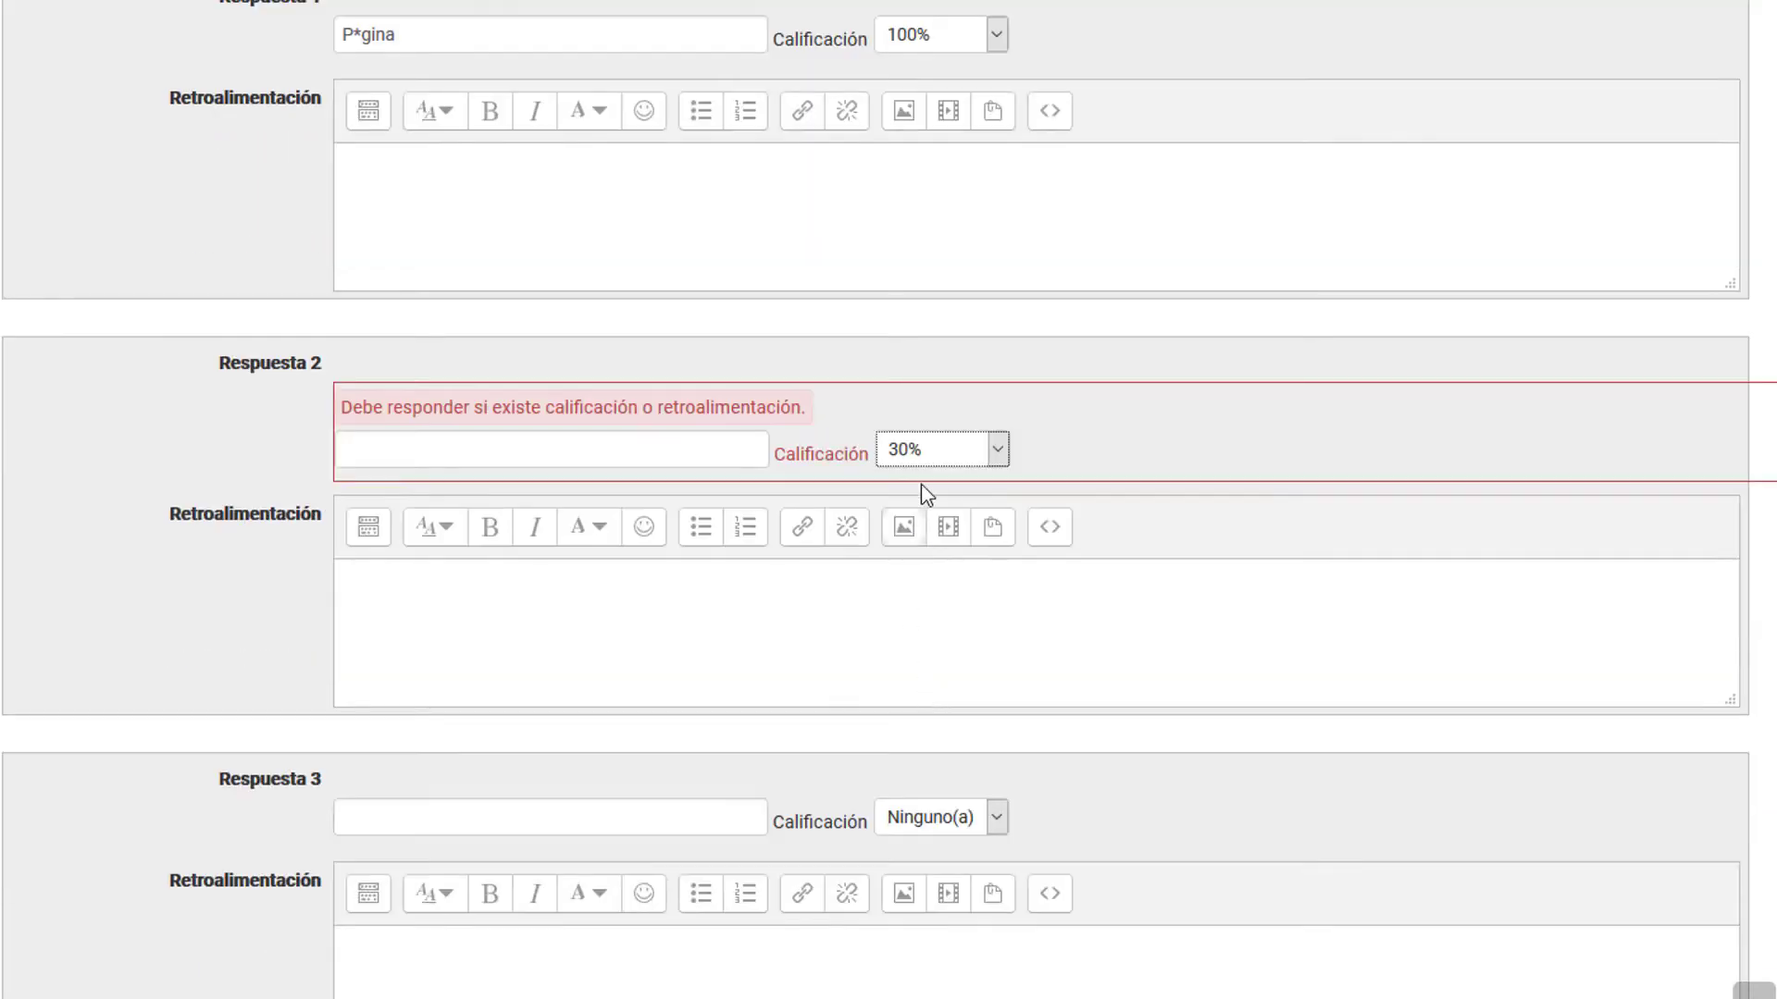
pyautogui.click(933, 451)
pyautogui.scroll(1, 939, 556)
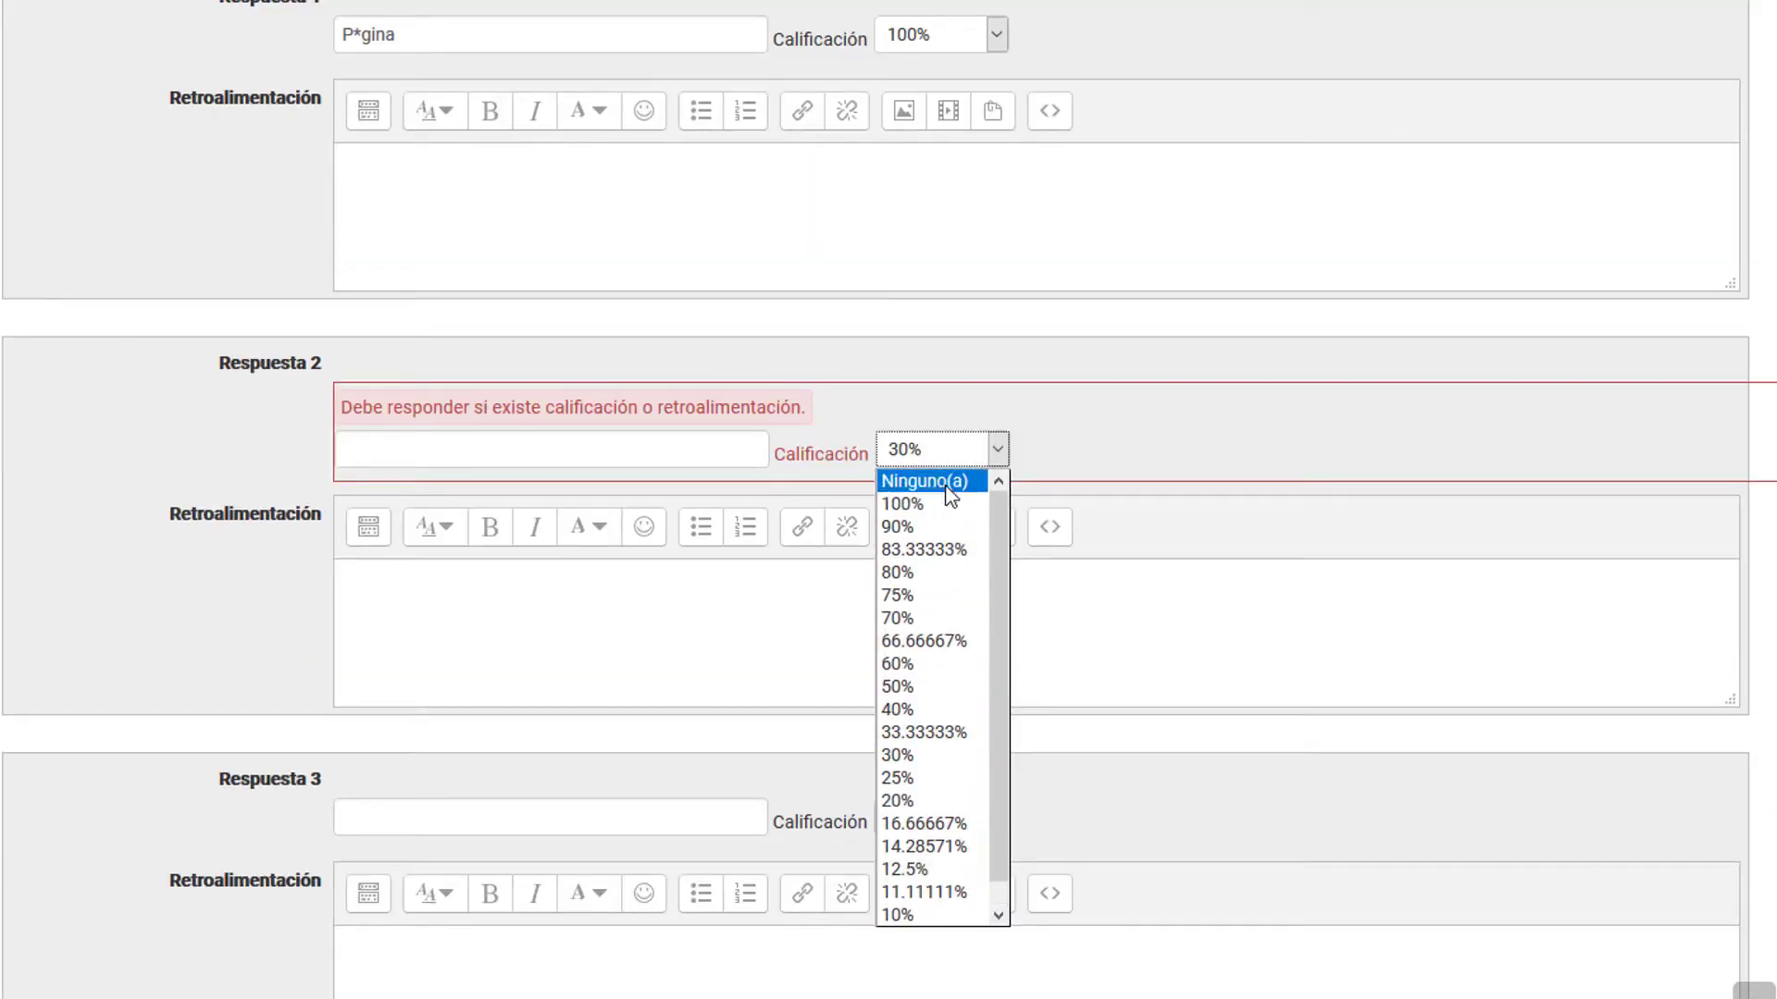
pyautogui.click(935, 480)
pyautogui.scroll(-15, 524, 610)
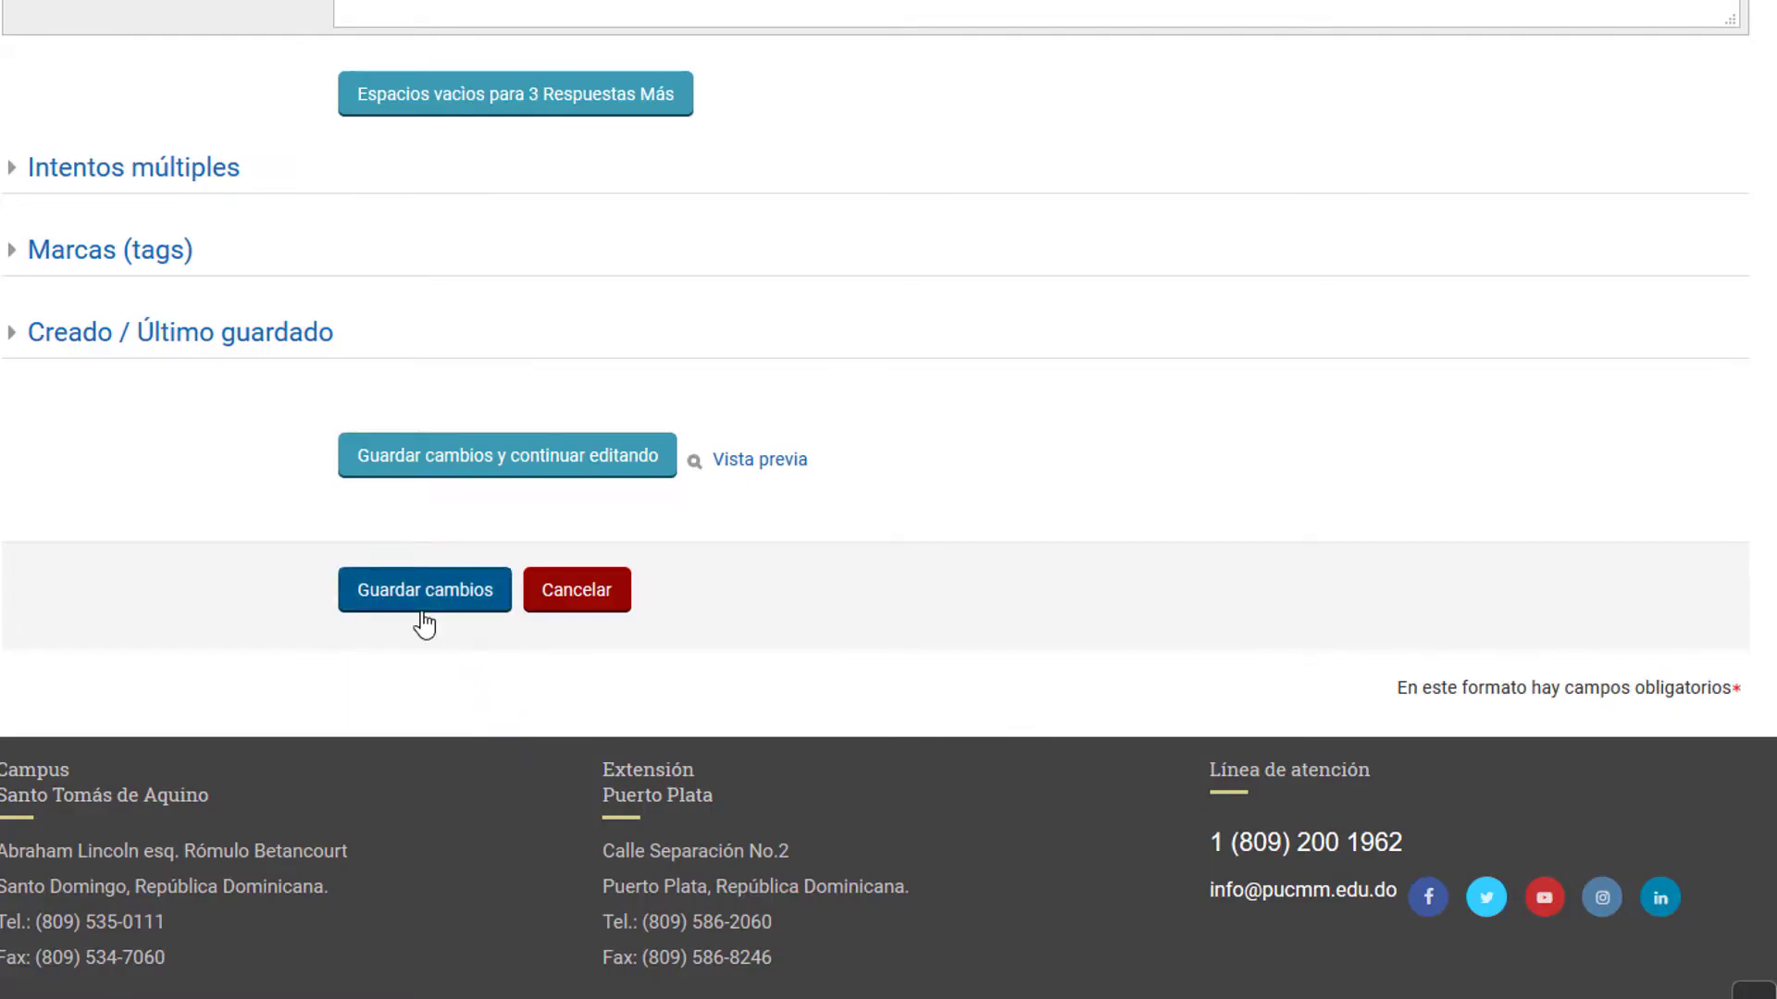
pyautogui.click(425, 589)
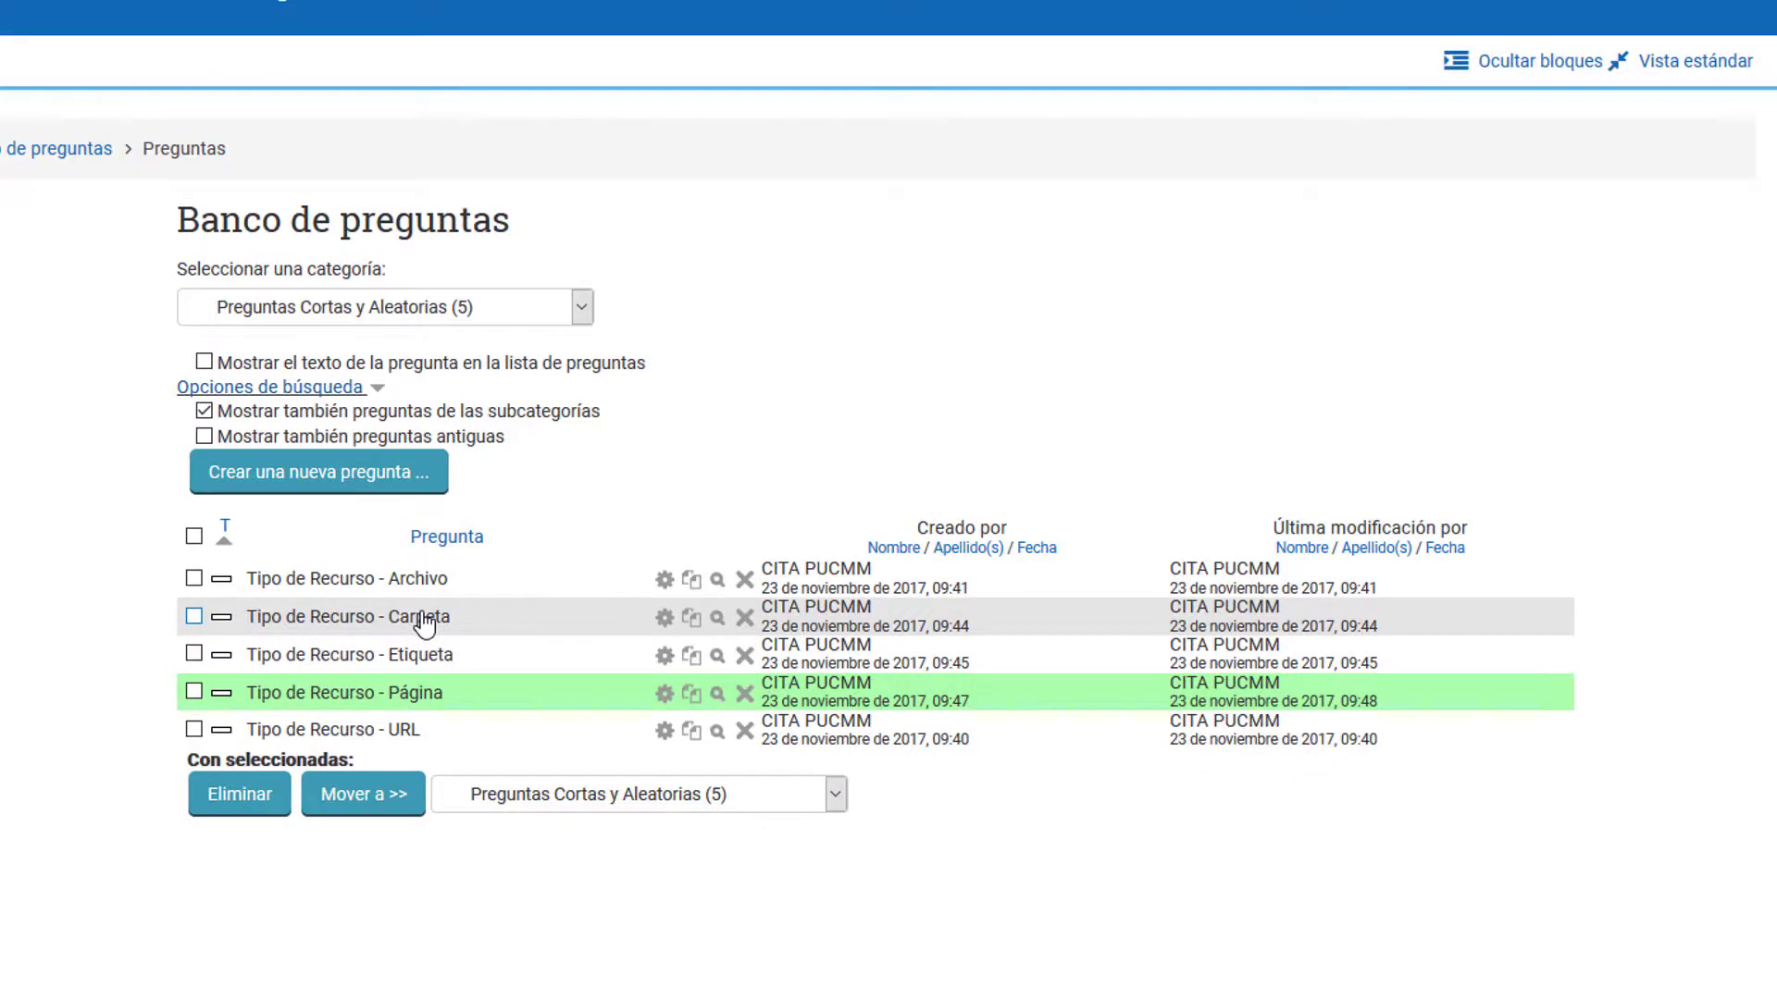
# Step: Preview the "Tipo de Recurso - Página" question and submit the unaccented answer "Pagina"
pyautogui.click(719, 696)
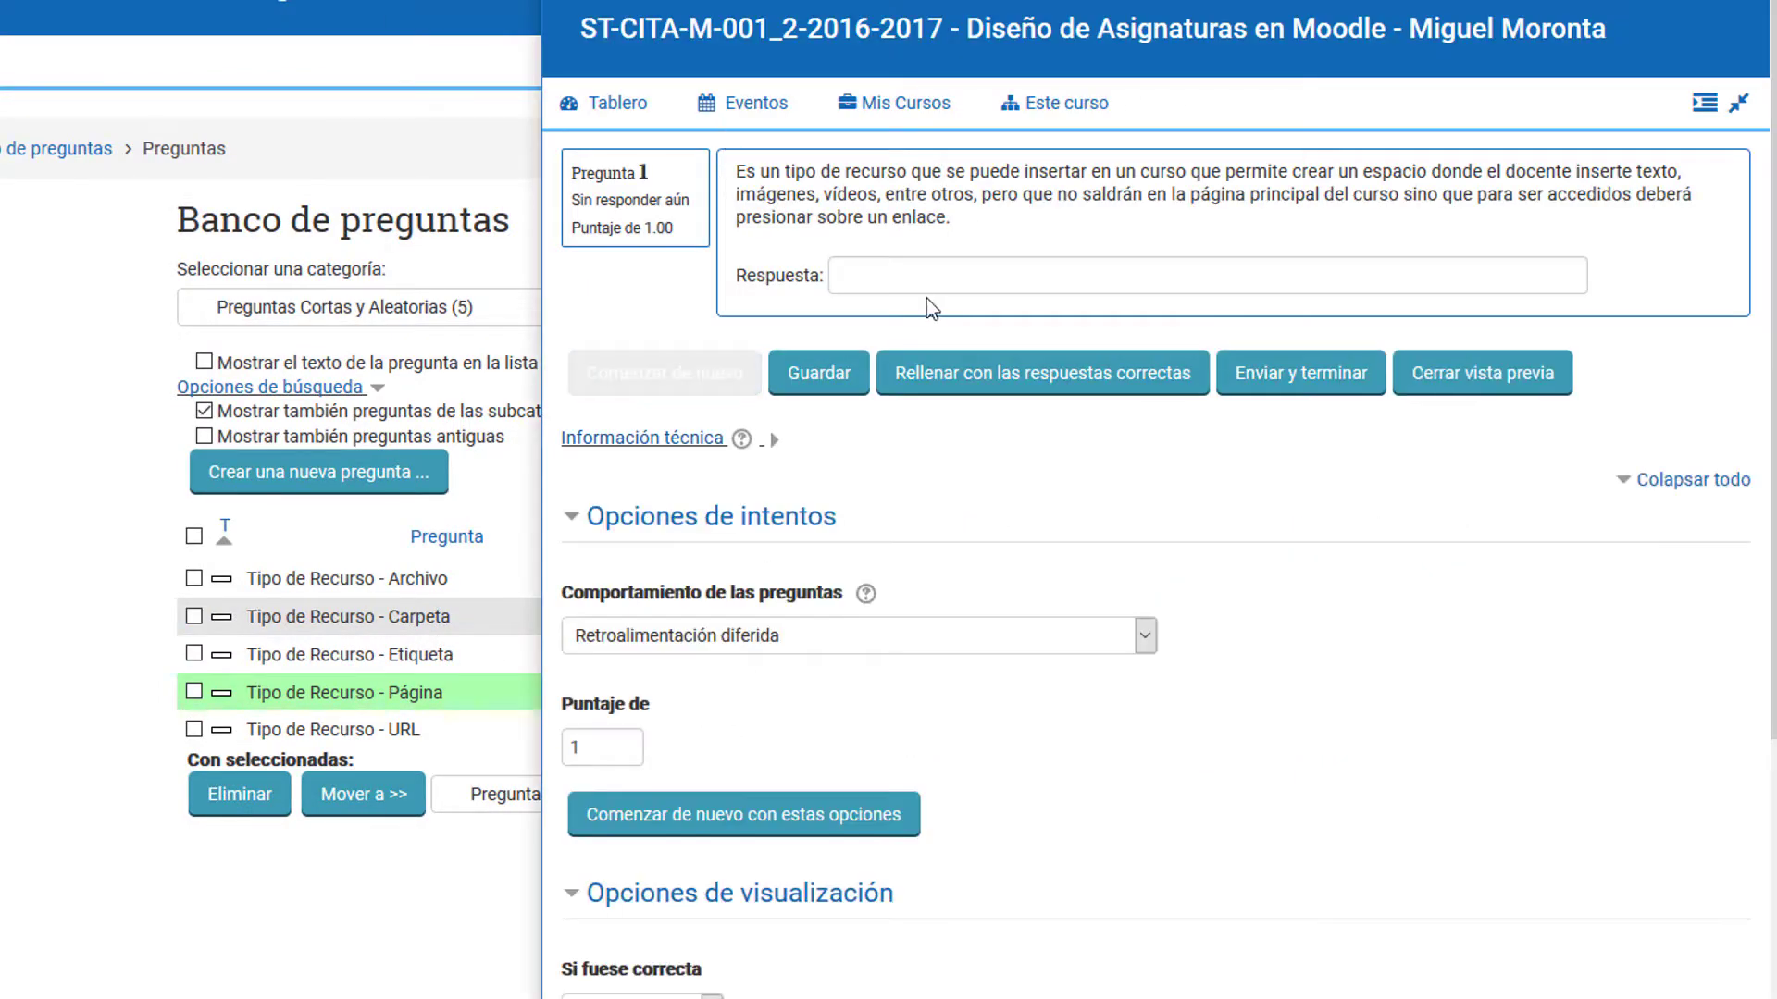
pyautogui.click(920, 282)
pyautogui.write('Pagina')
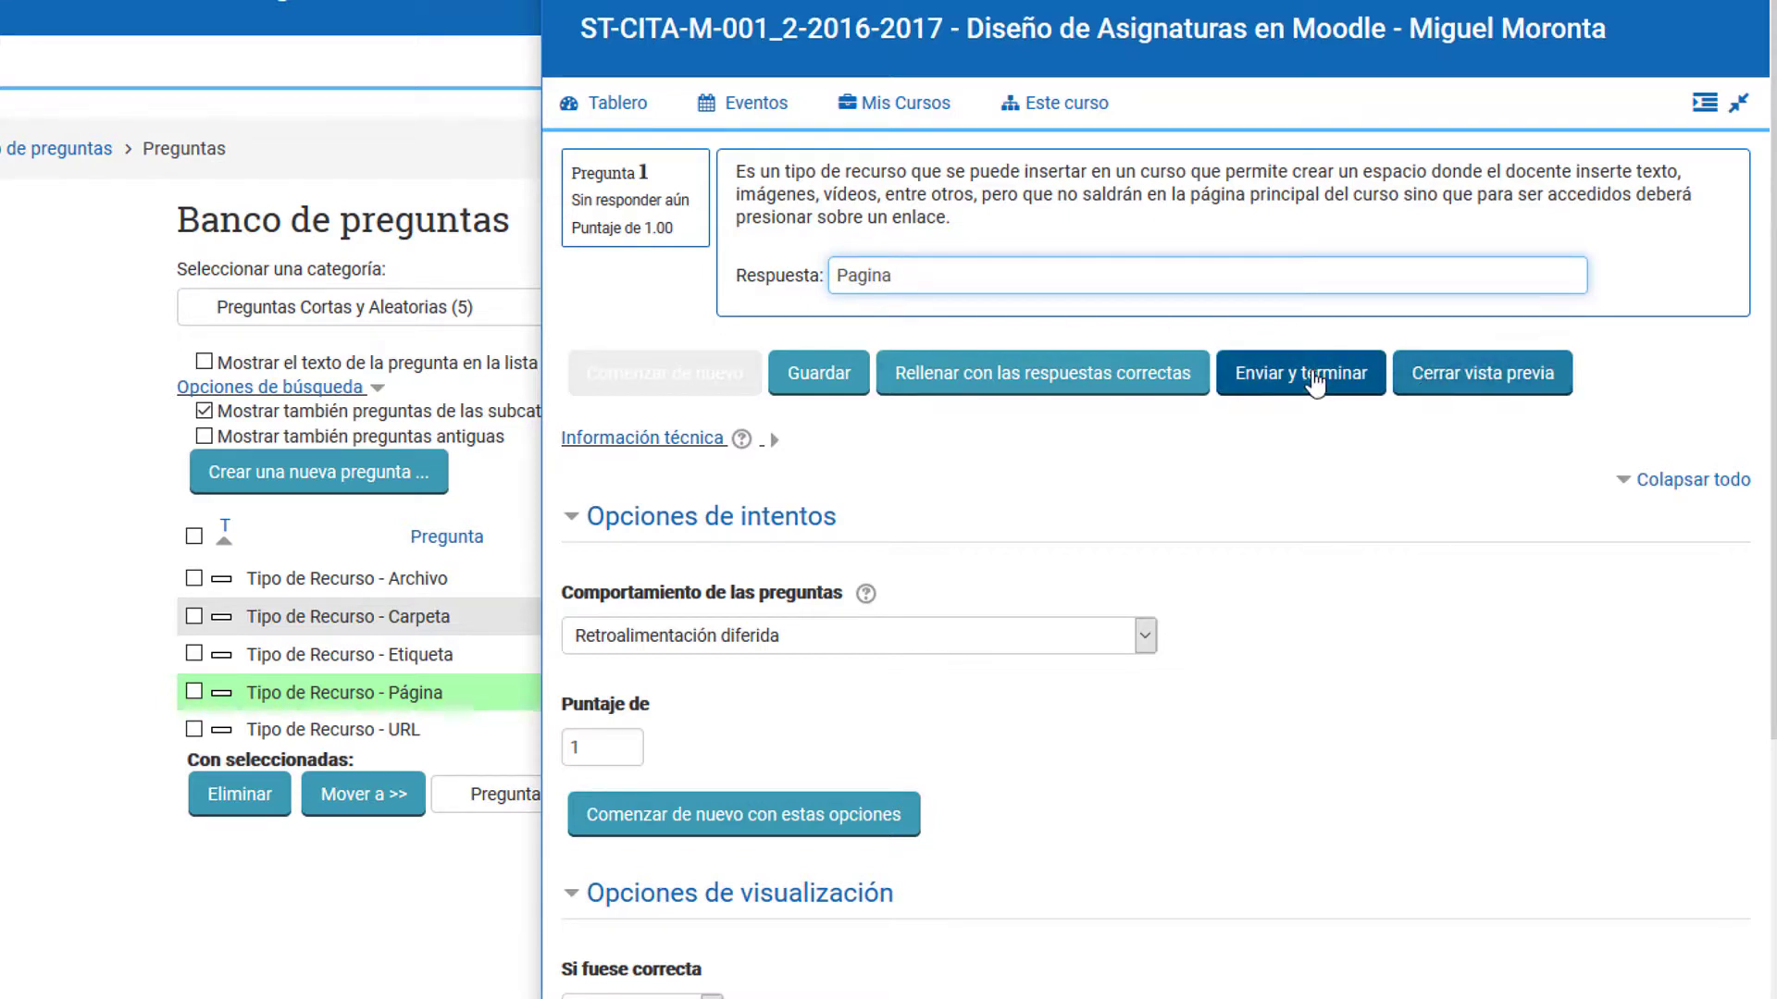
pyautogui.click(1303, 373)
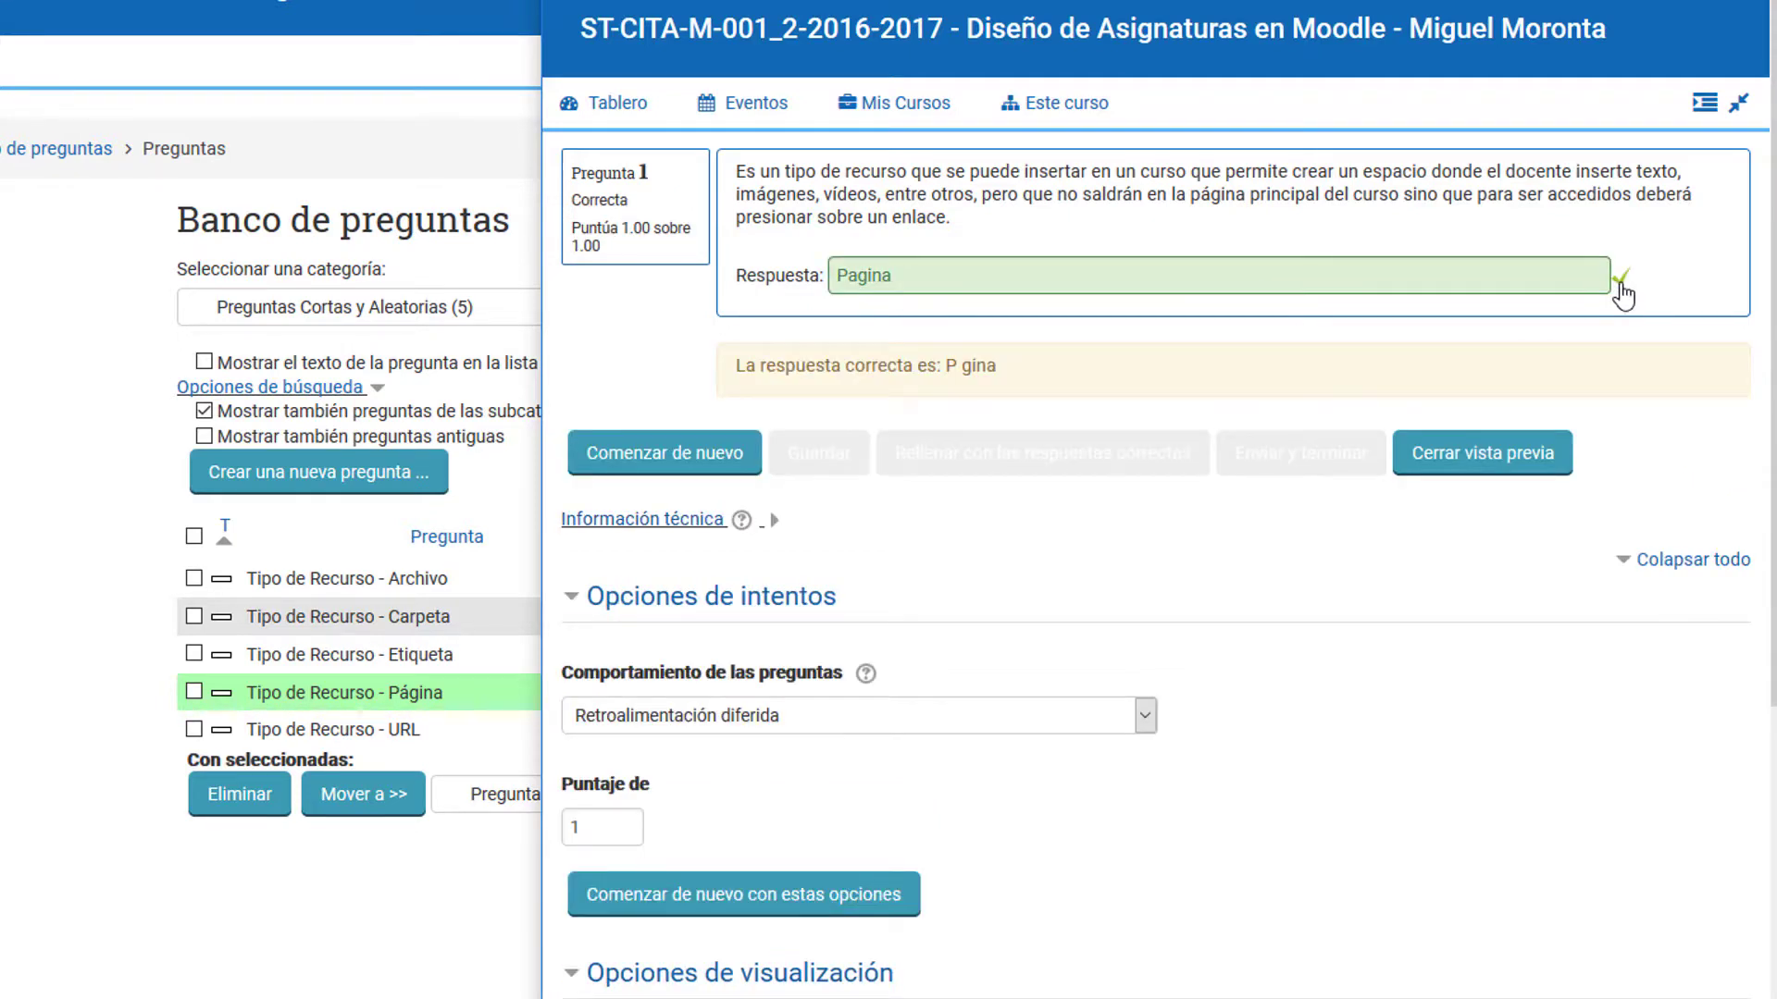
# Step: Restart the question preview, submit the accented answer "Página", and close the preview window
pyautogui.click(759, 459)
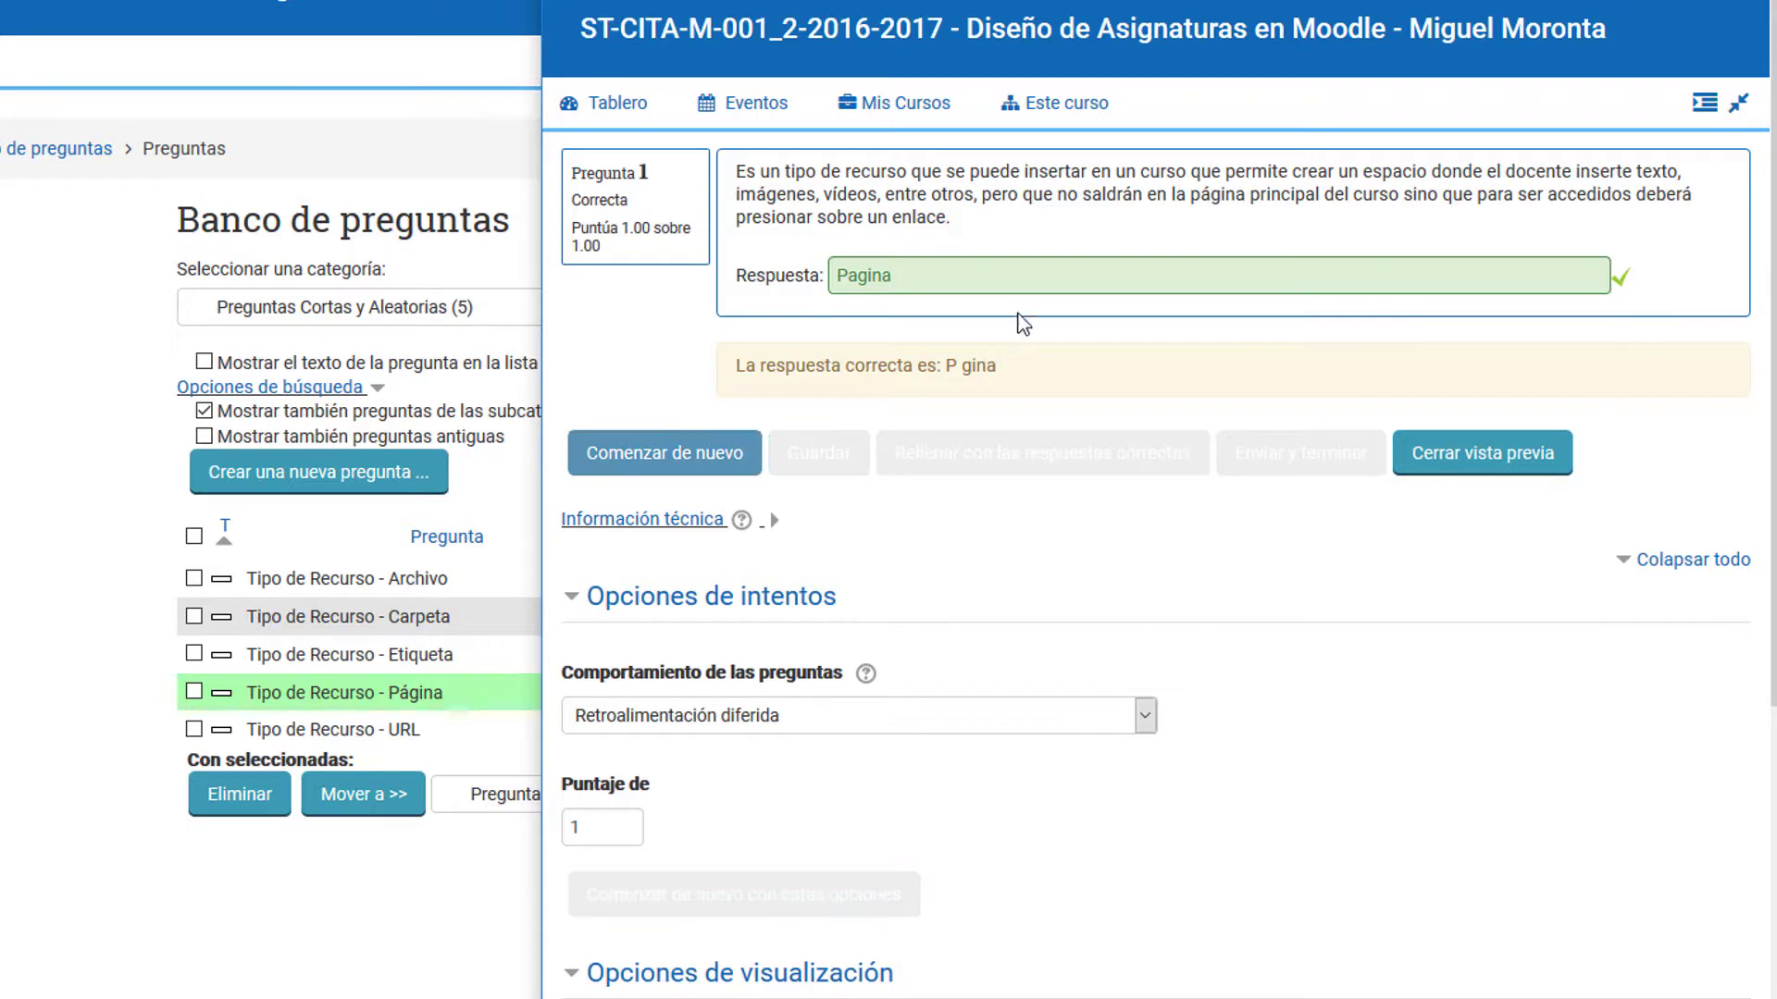
pyautogui.click(1023, 286)
pyautogui.write('Pá')
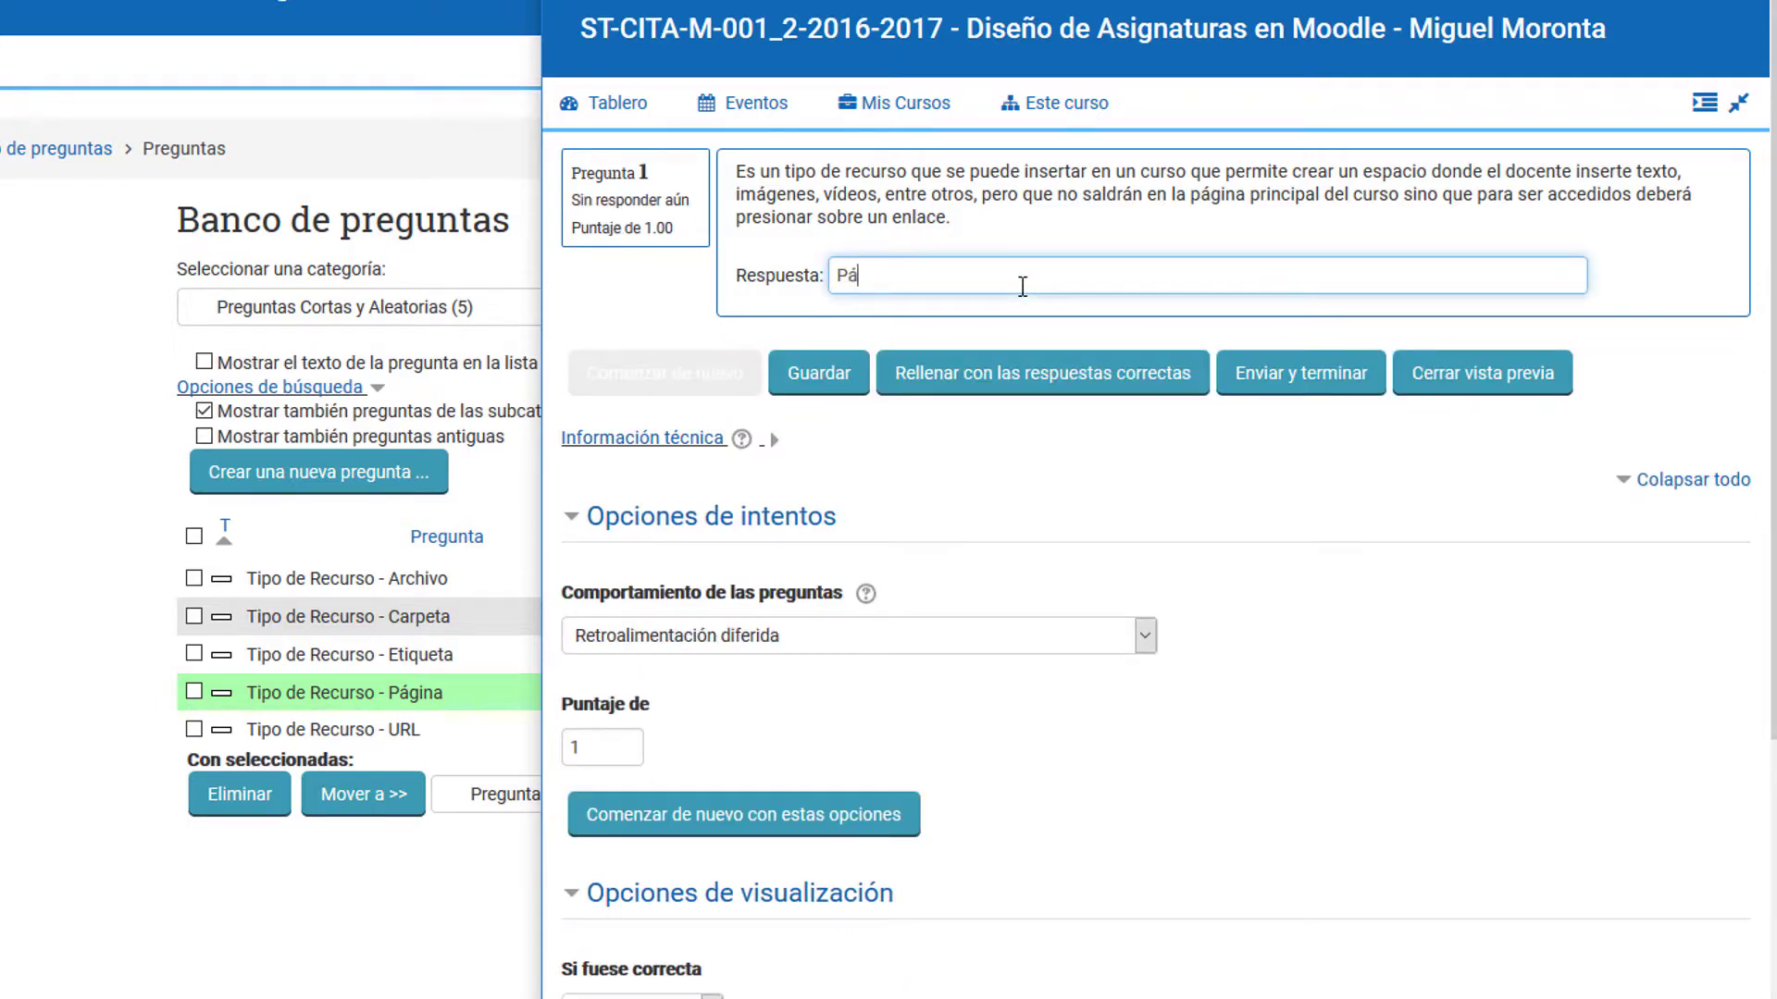
pyautogui.write('gina')
pyautogui.click(1301, 374)
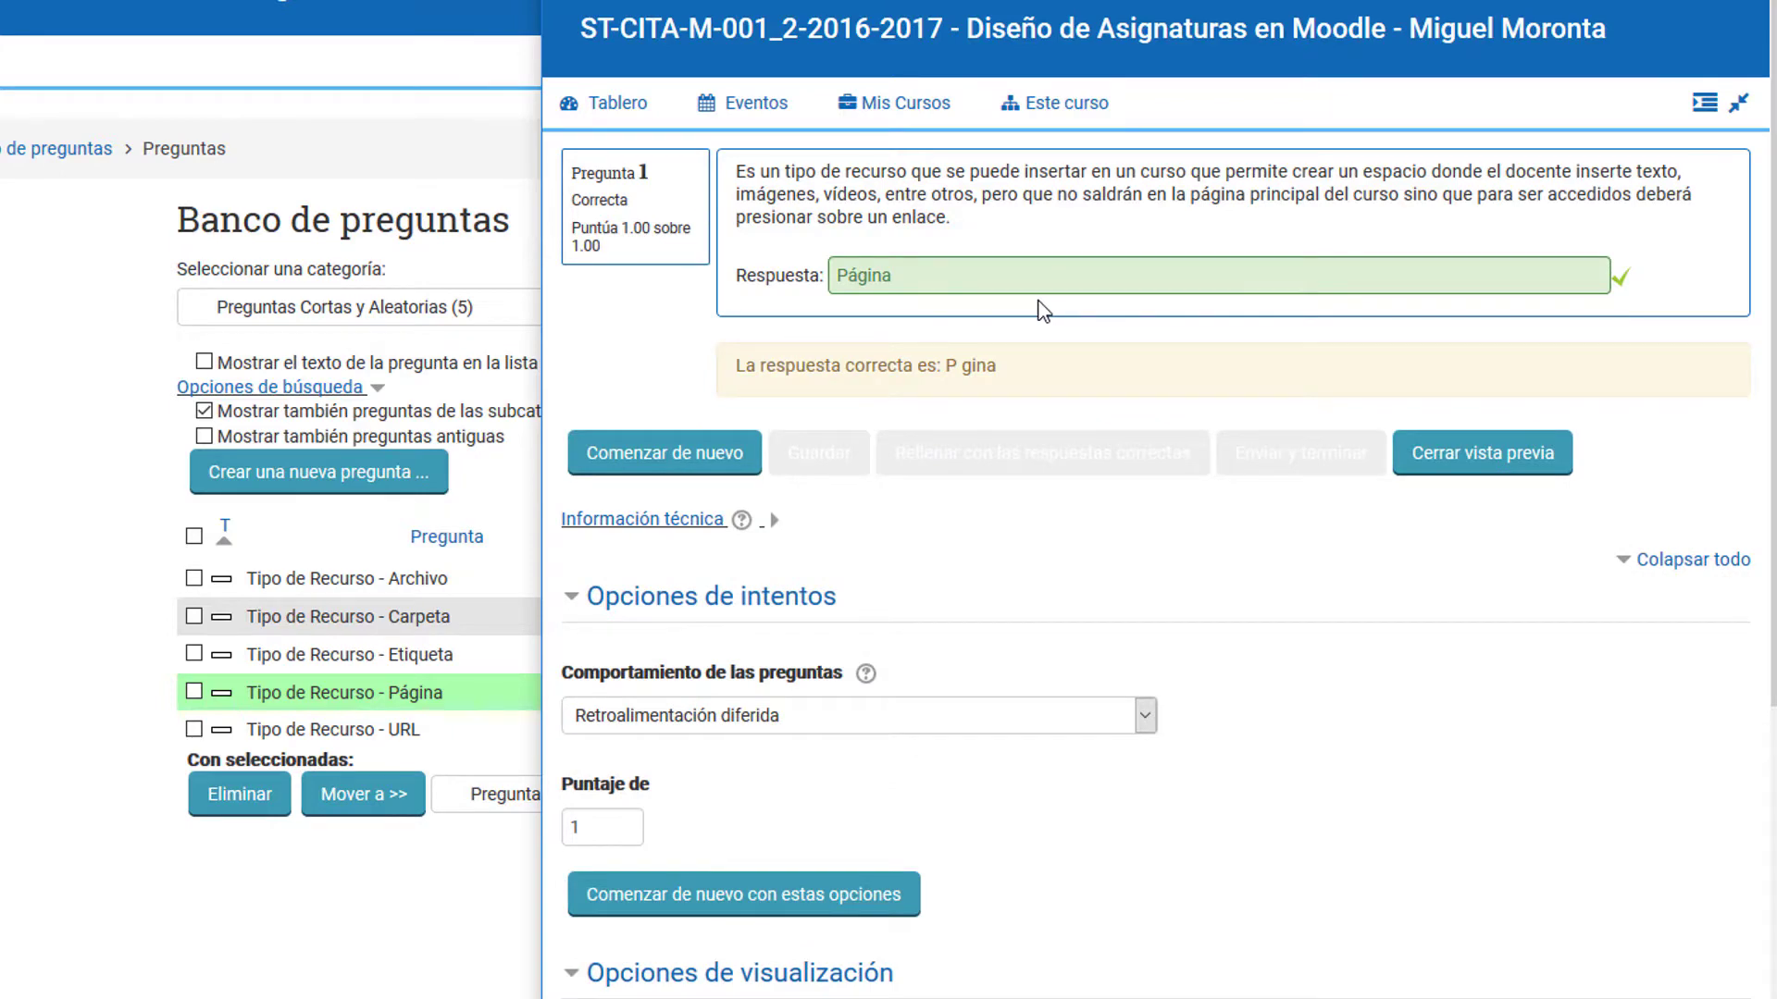
pyautogui.click(1747, 2)
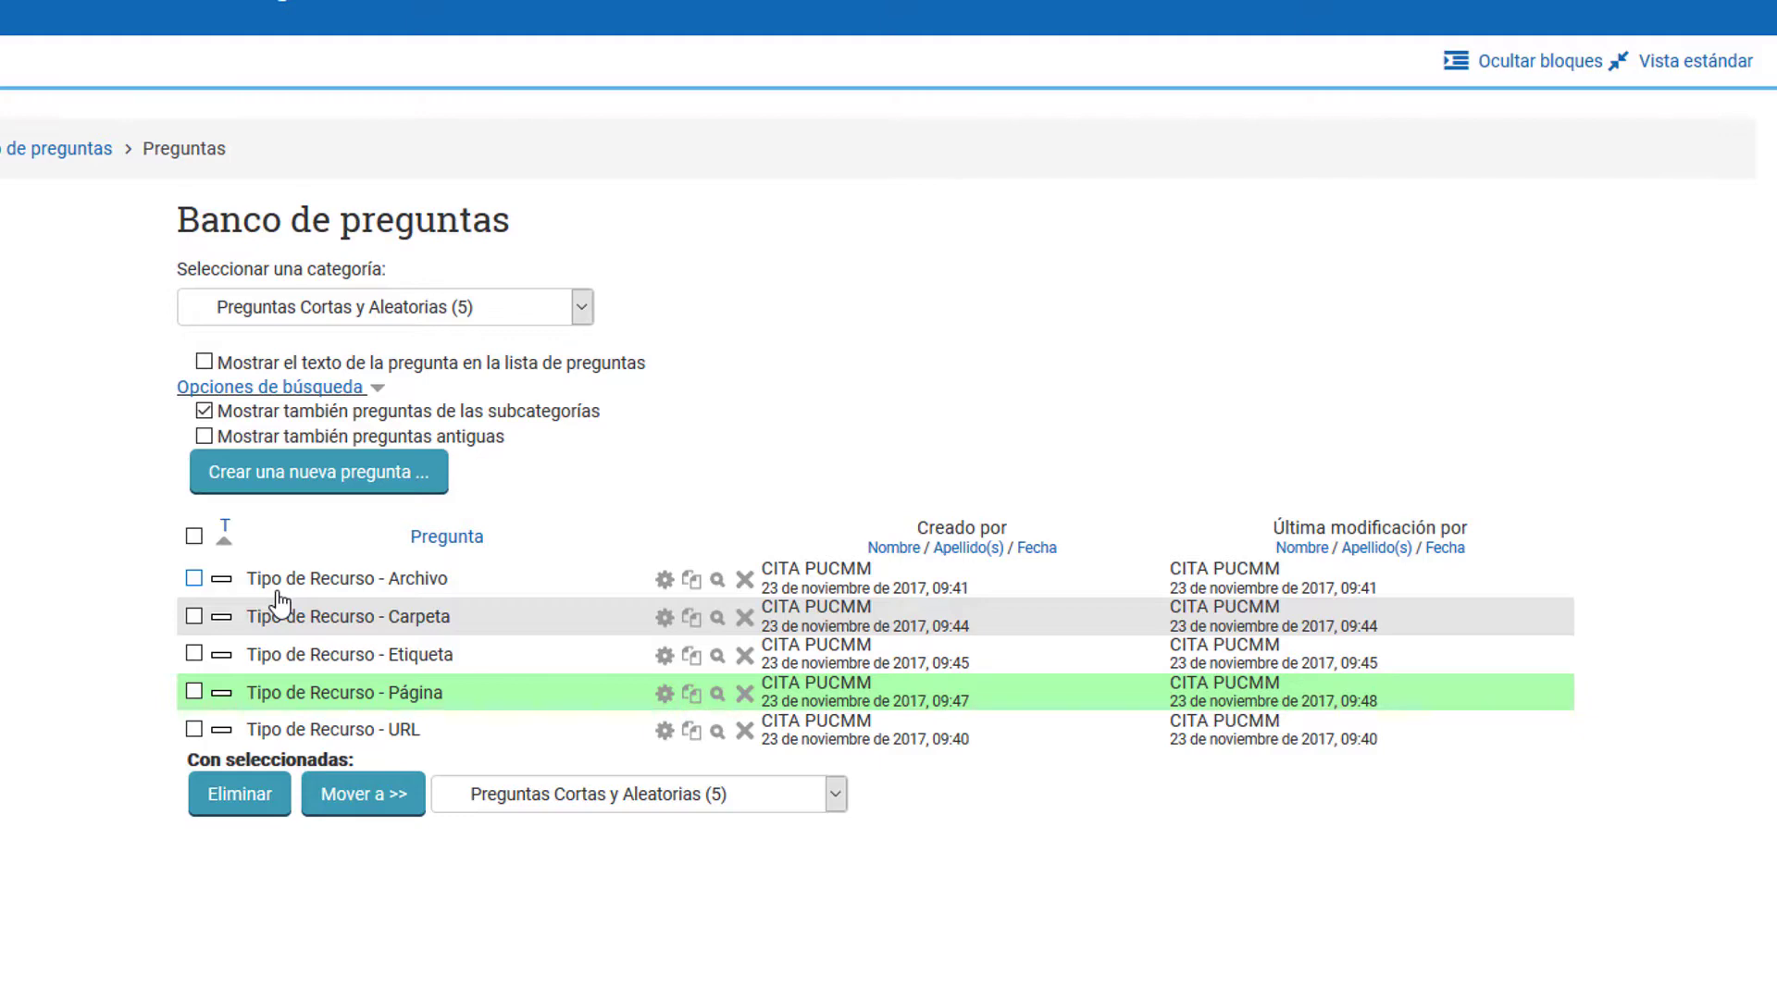
pyautogui.click(305, 477)
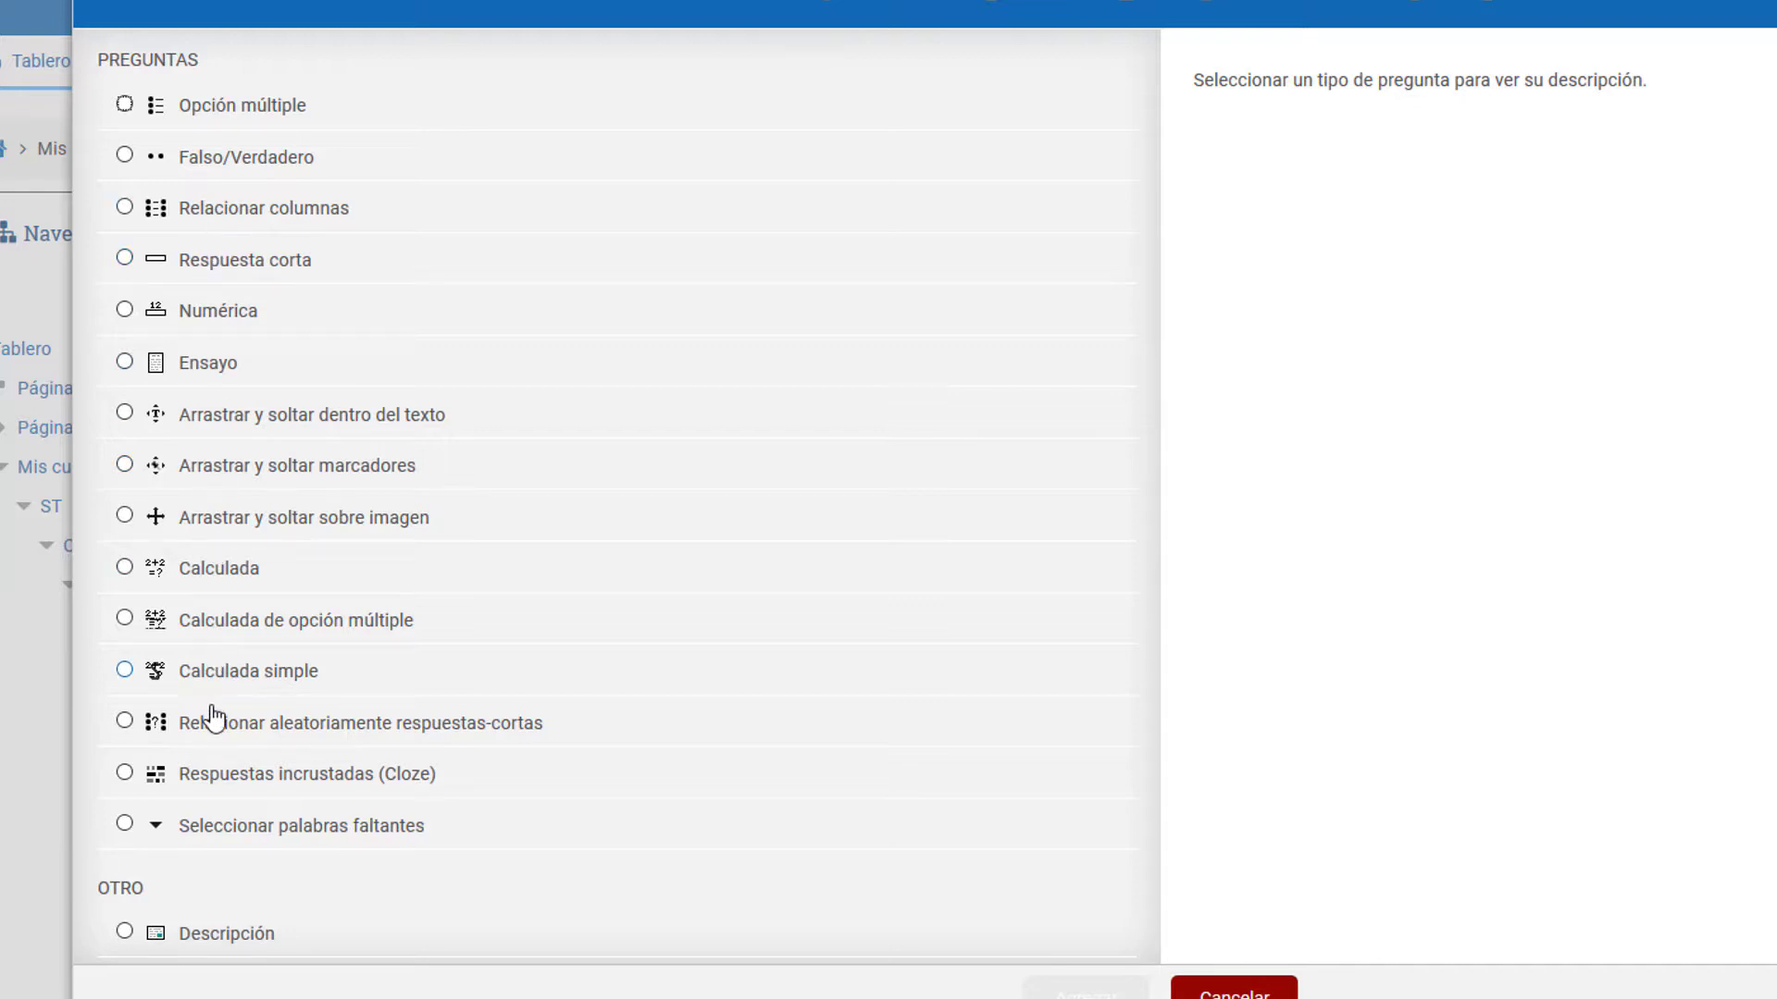
pyautogui.click(219, 739)
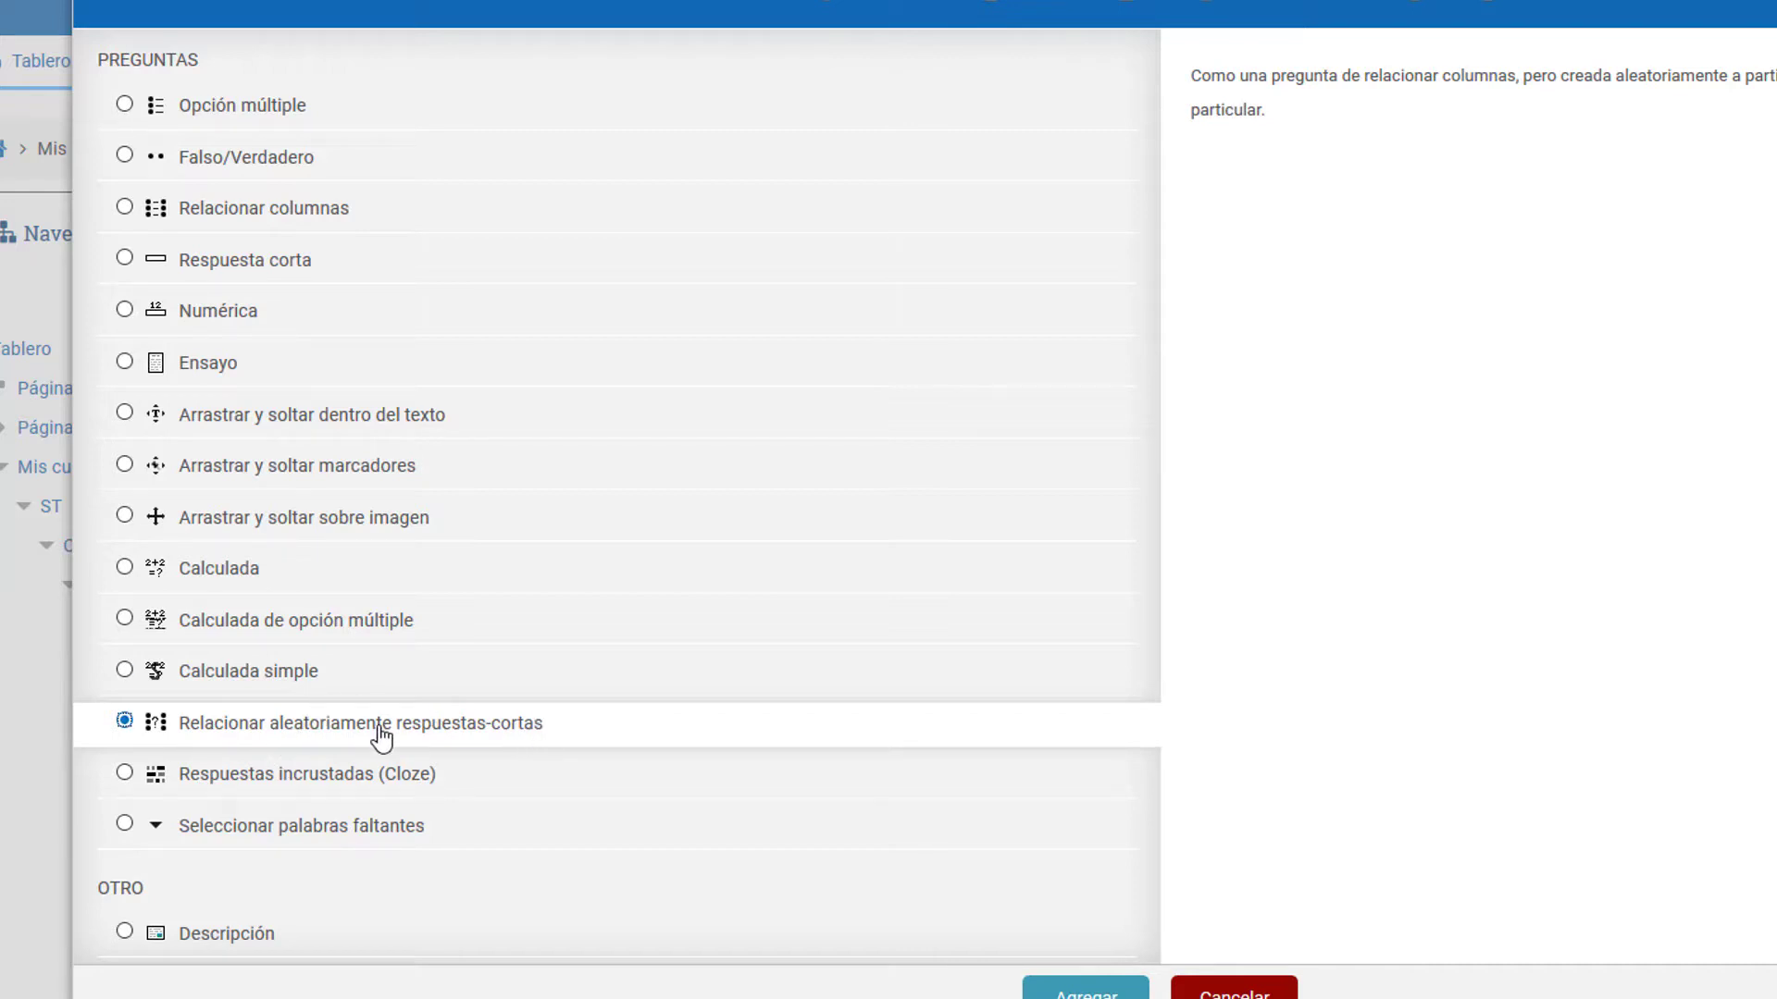
pyautogui.click(243, 219)
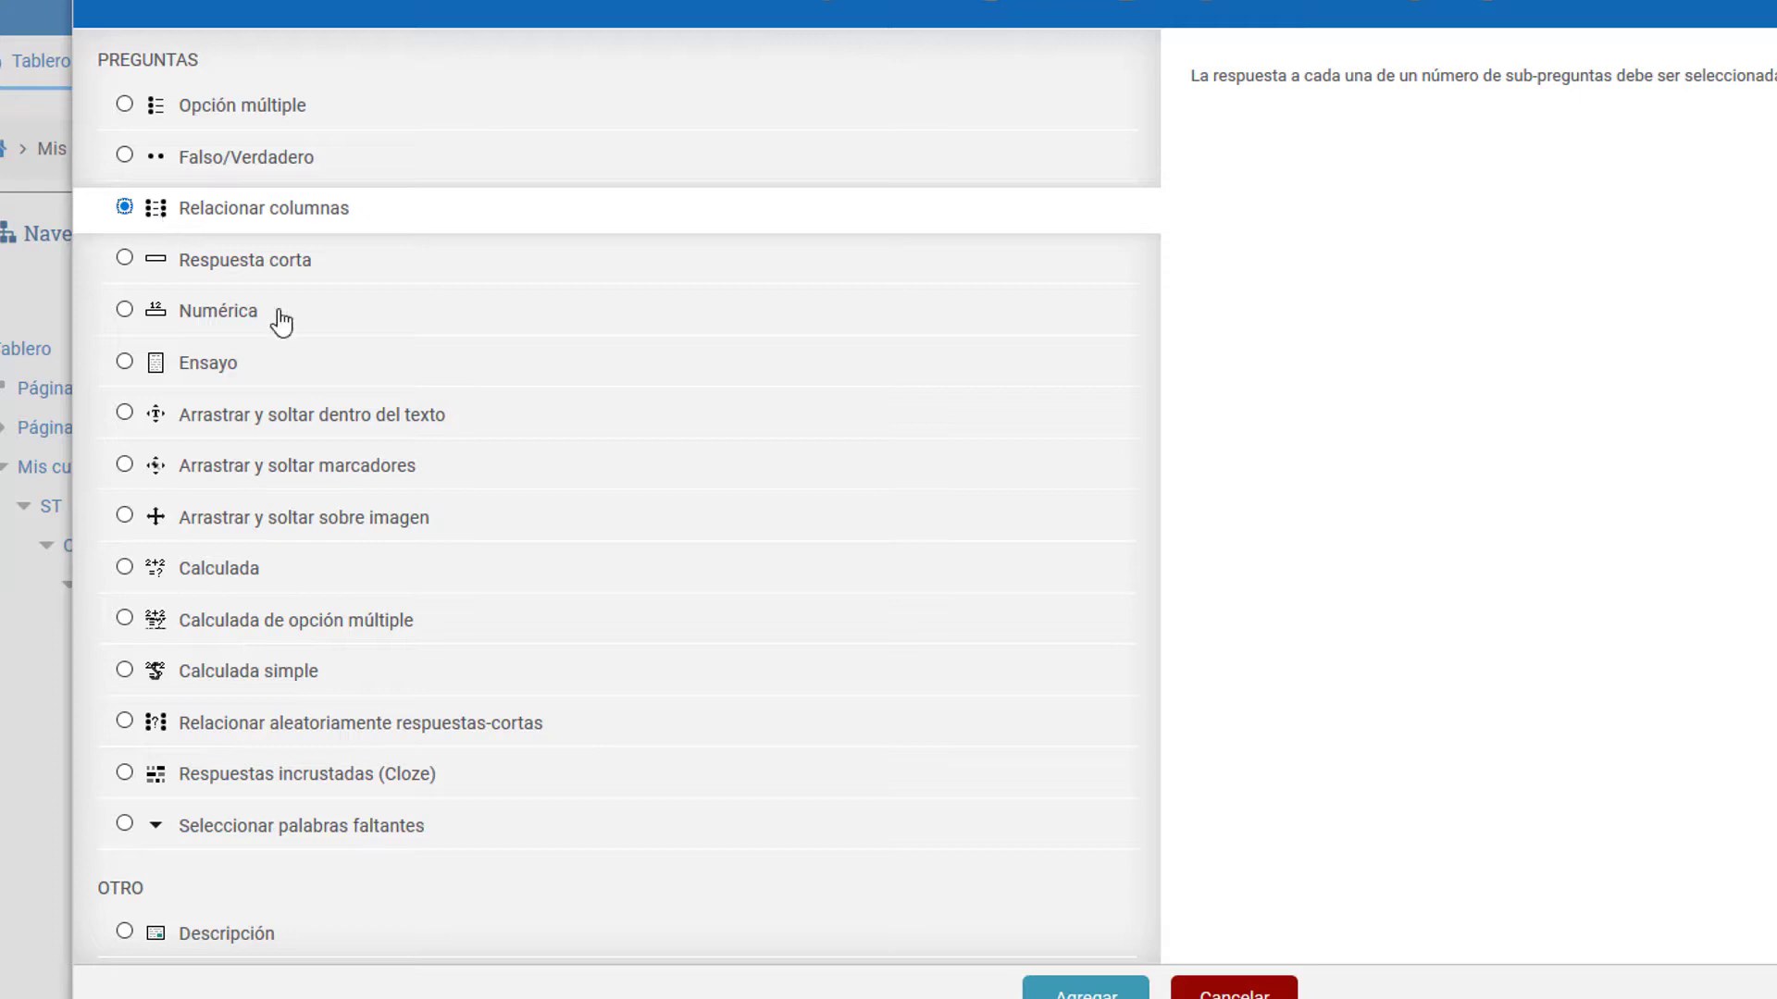
pyautogui.click(1233, 994)
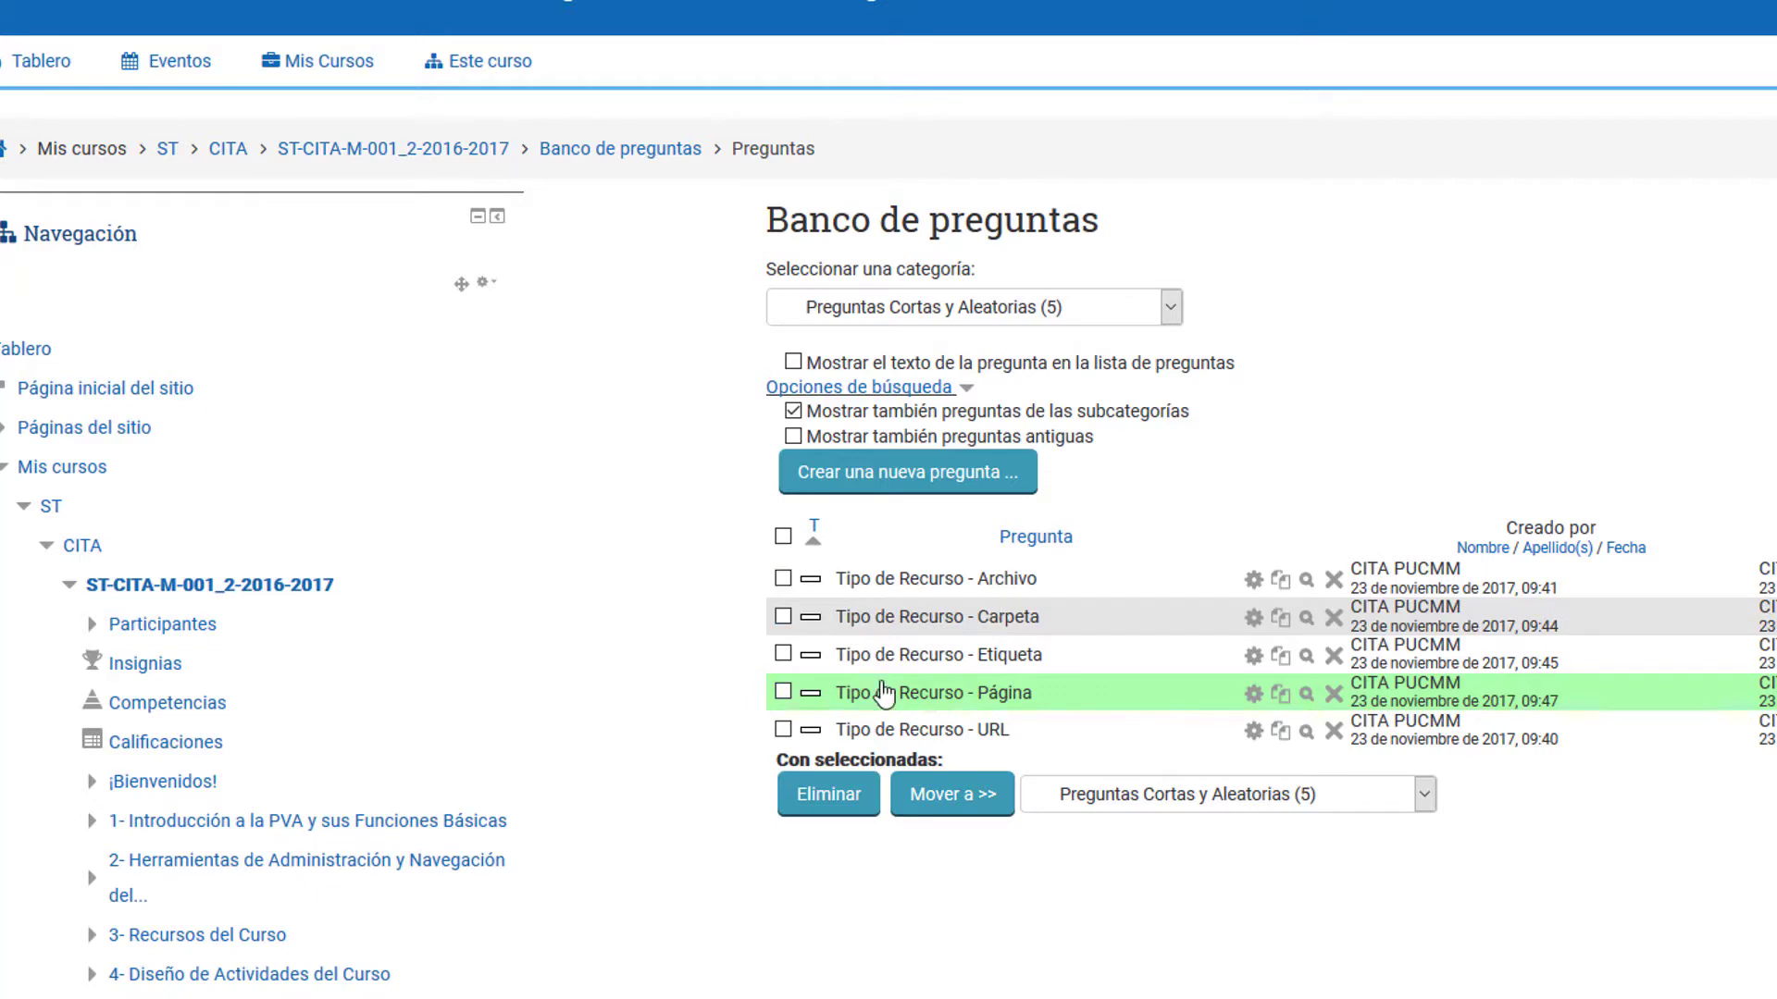
# Step: Add a new question of the type "Relacionar aleatoriamente respuestas-cortas" to the question bank
pyautogui.click(911, 480)
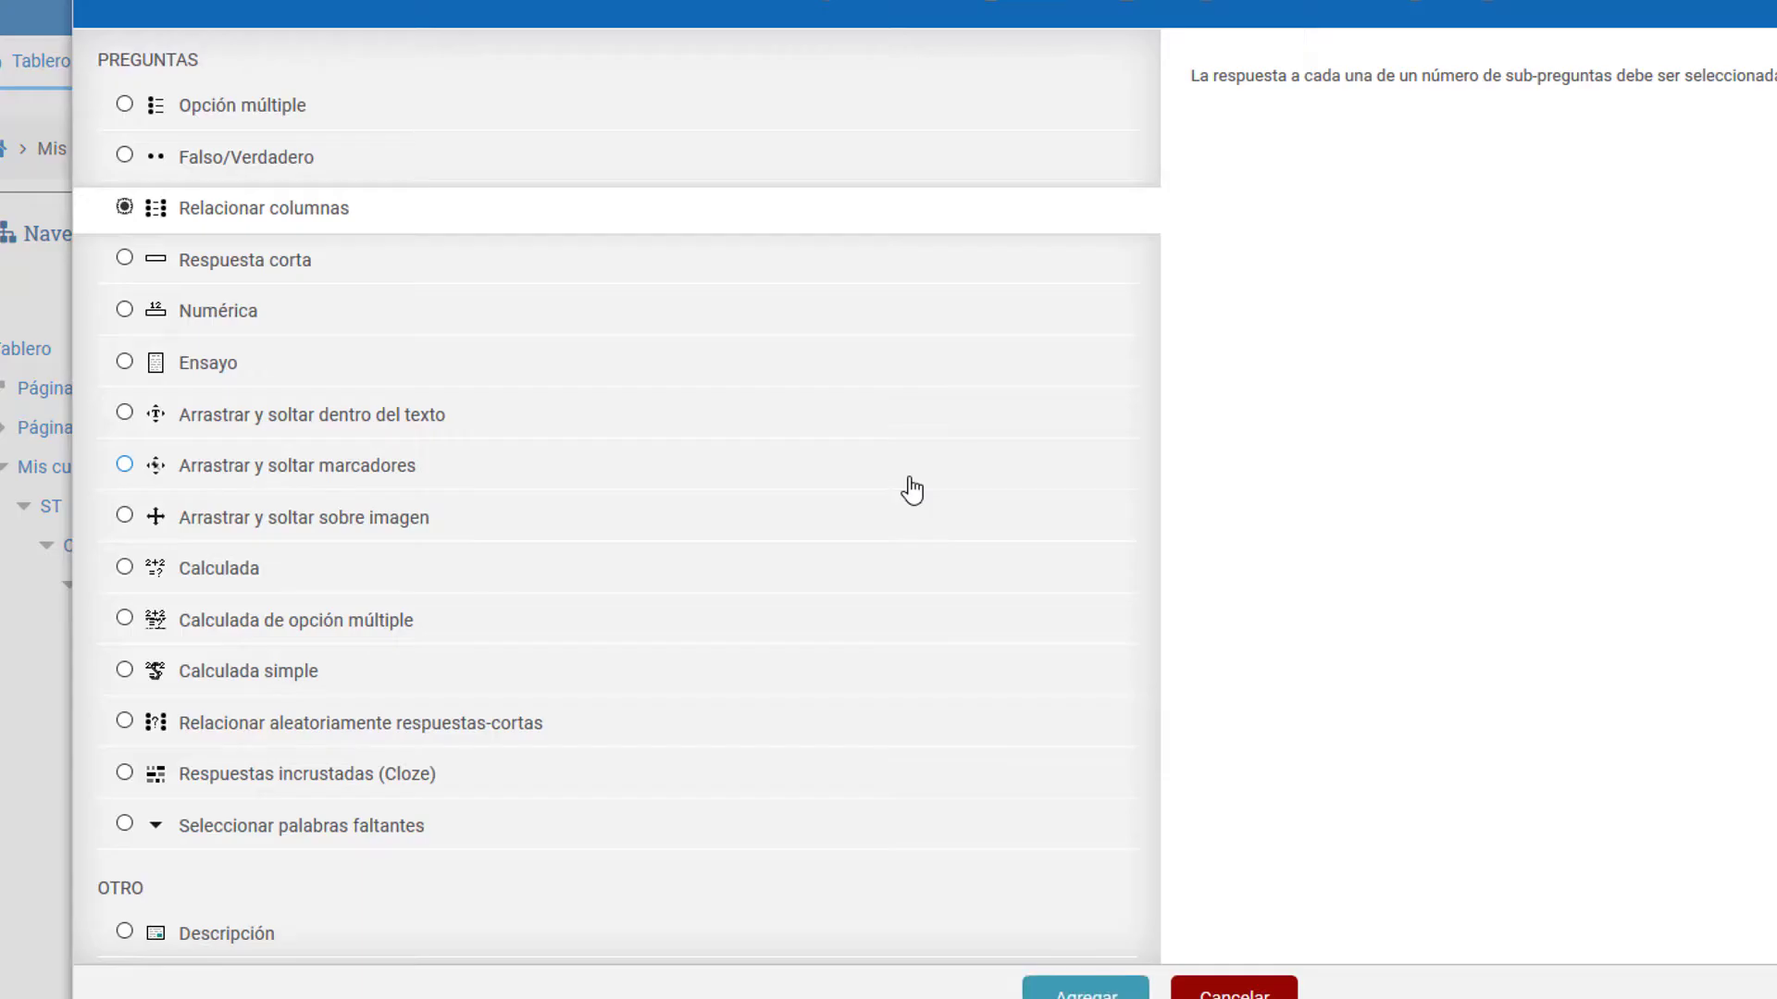
pyautogui.click(276, 727)
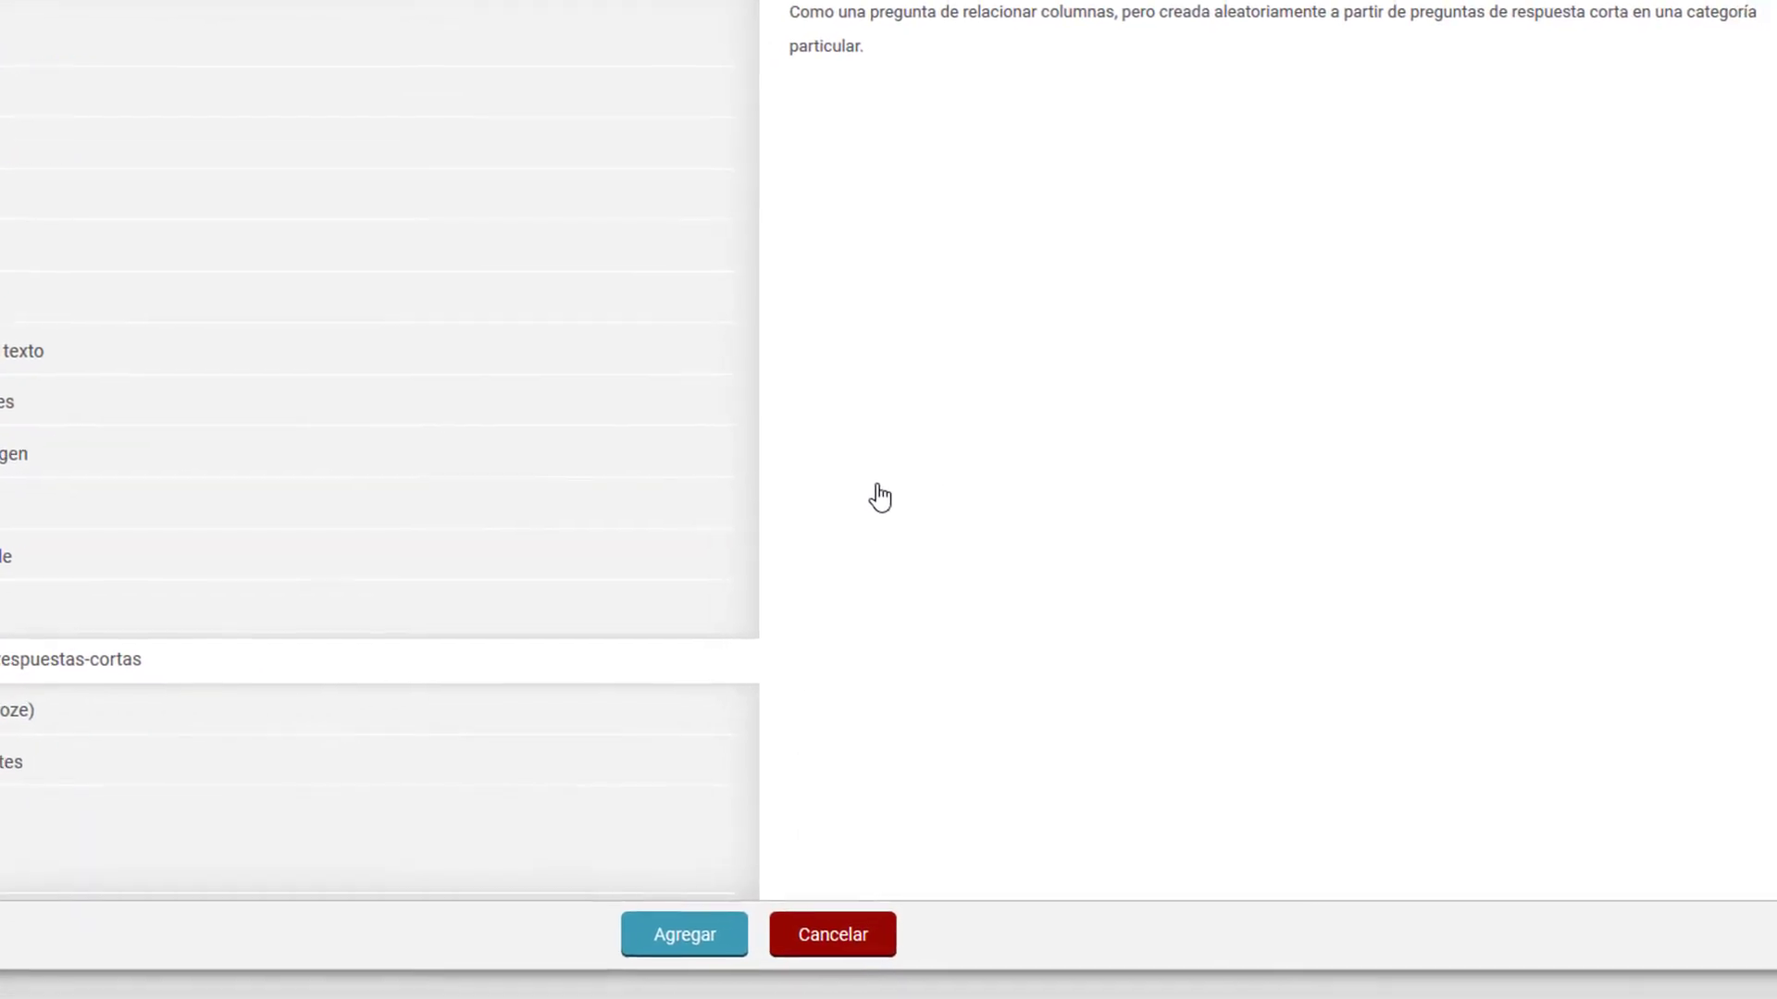
pyautogui.click(660, 939)
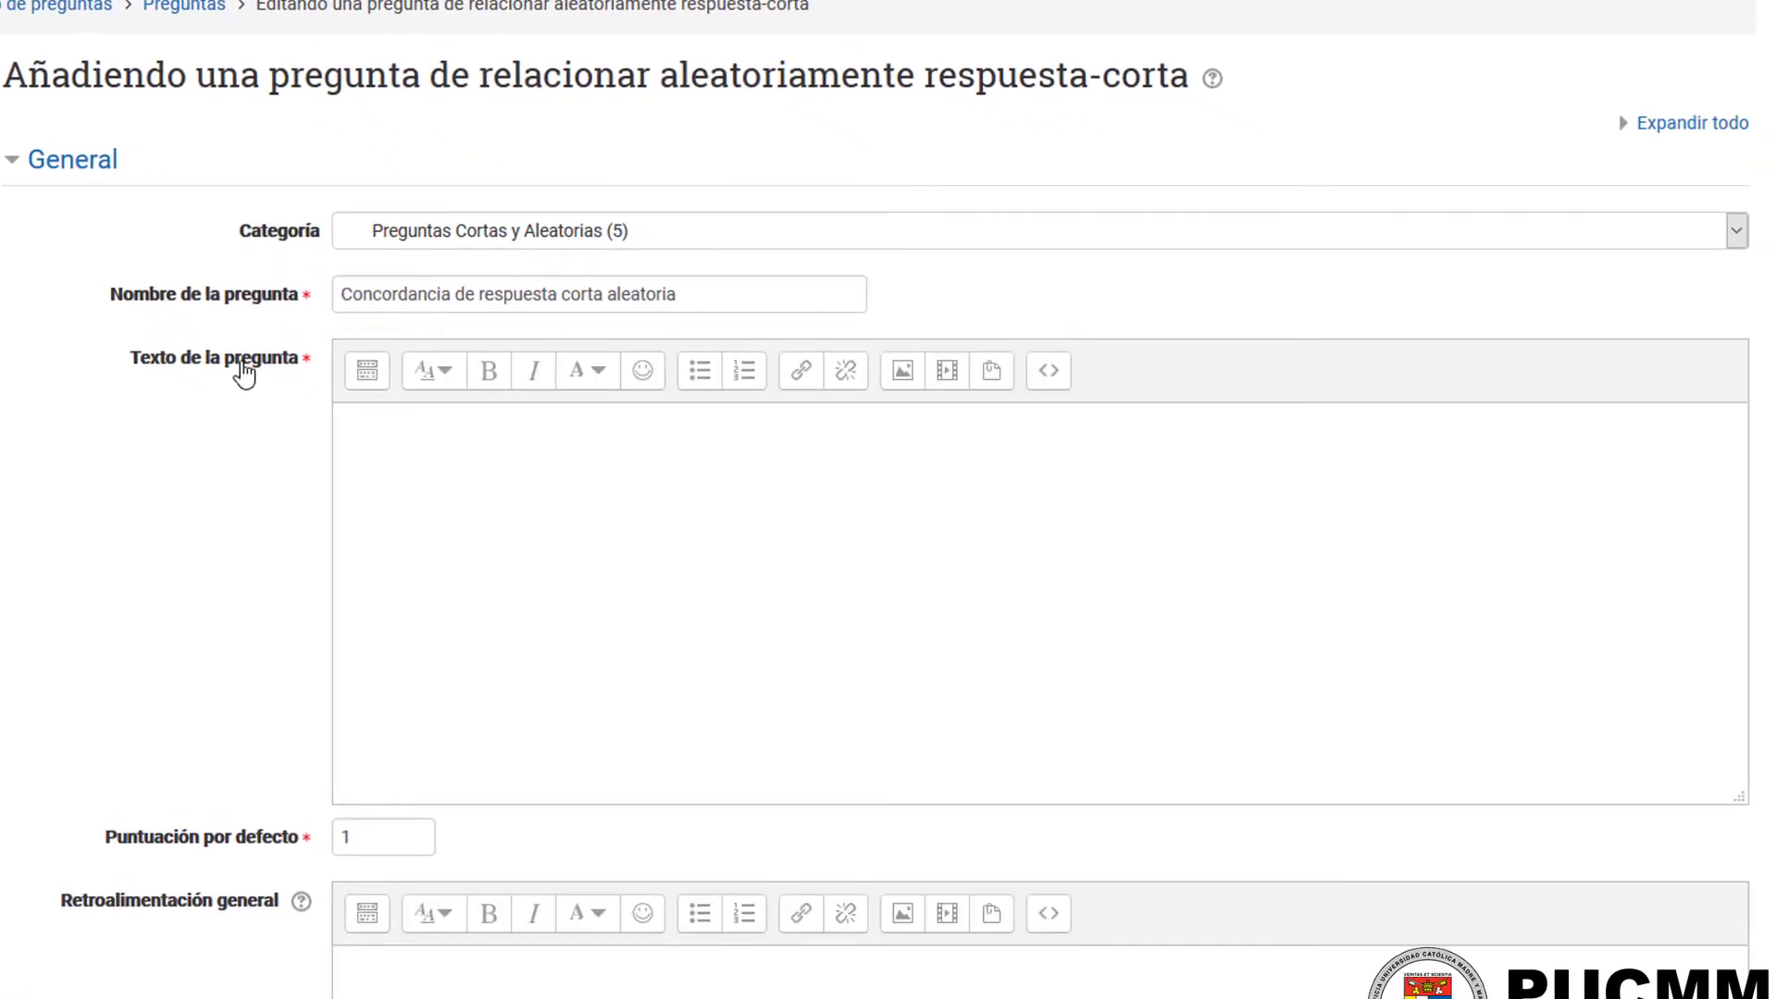
# Step: Name the question "Relacionar Tipos de Recursos Aleatorio" and enter "Indique para cada enunciado su tipo de recurso correcto." as its text
pyautogui.moveTo(738, 311); pyautogui.dragTo(333, 302)
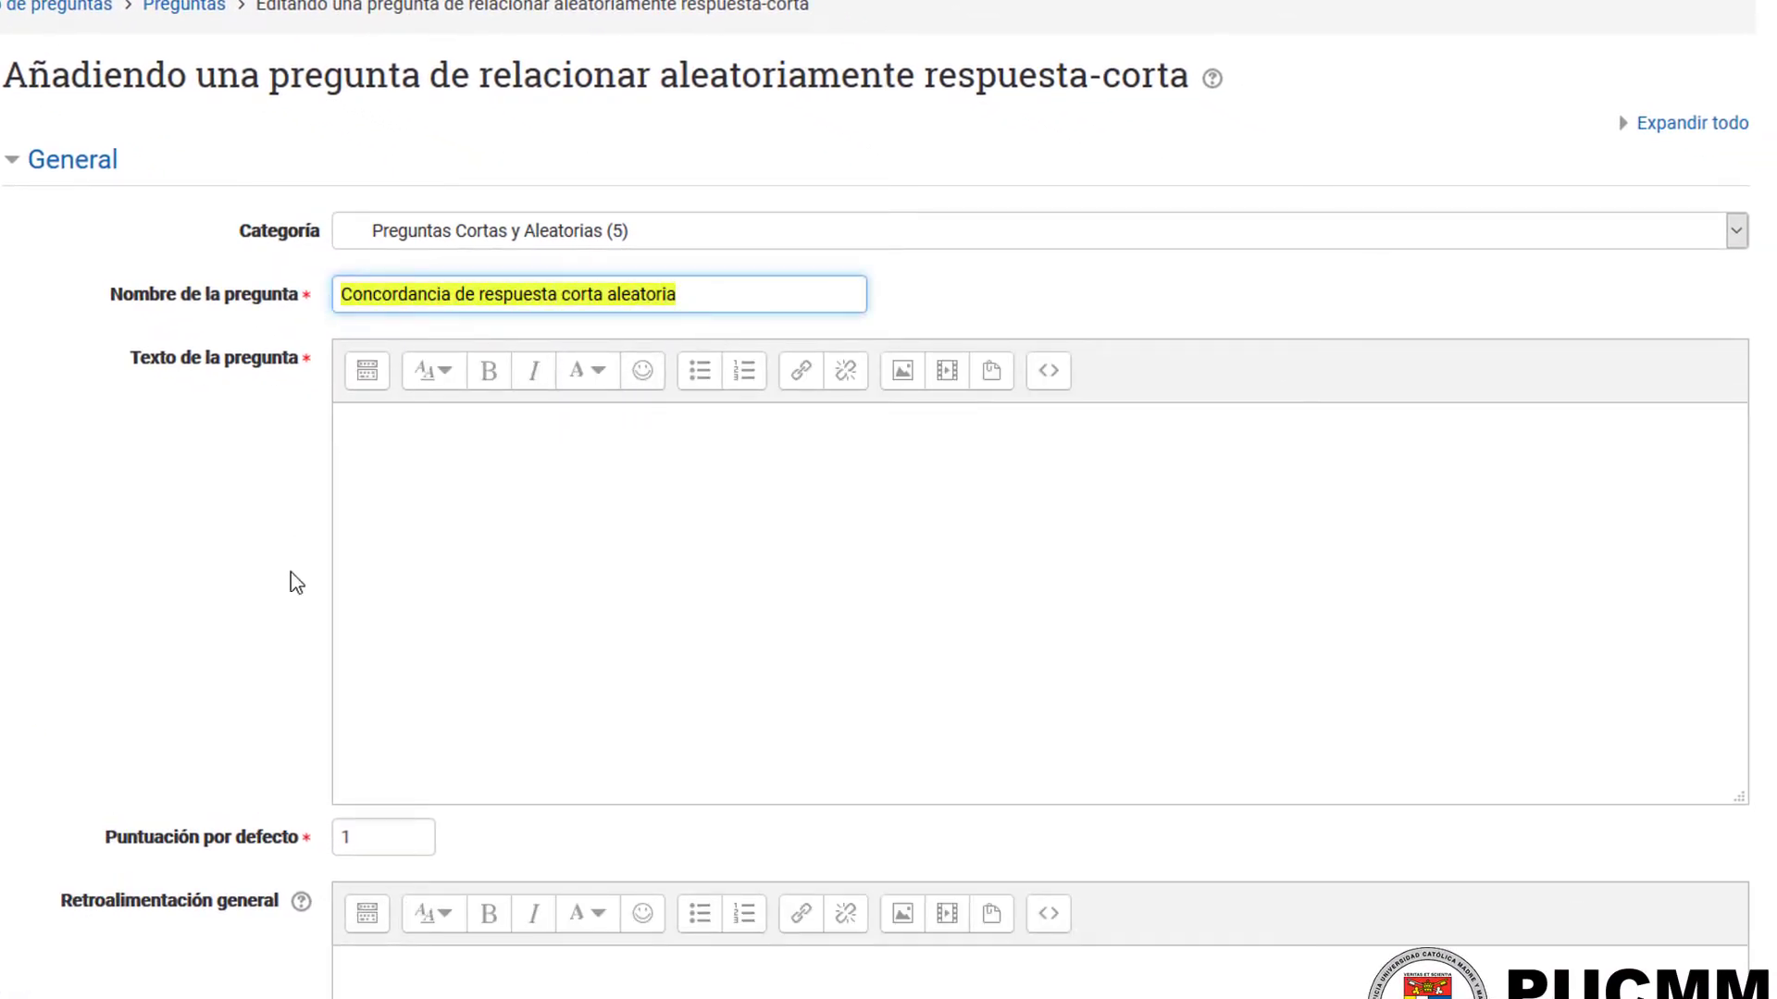
pyautogui.write('Relacionar Tipos de Recursos Aleatorio')
pyautogui.click(626, 560)
pyautogui.write('Indique para cada enunciado su tipo de recurso correcto.')
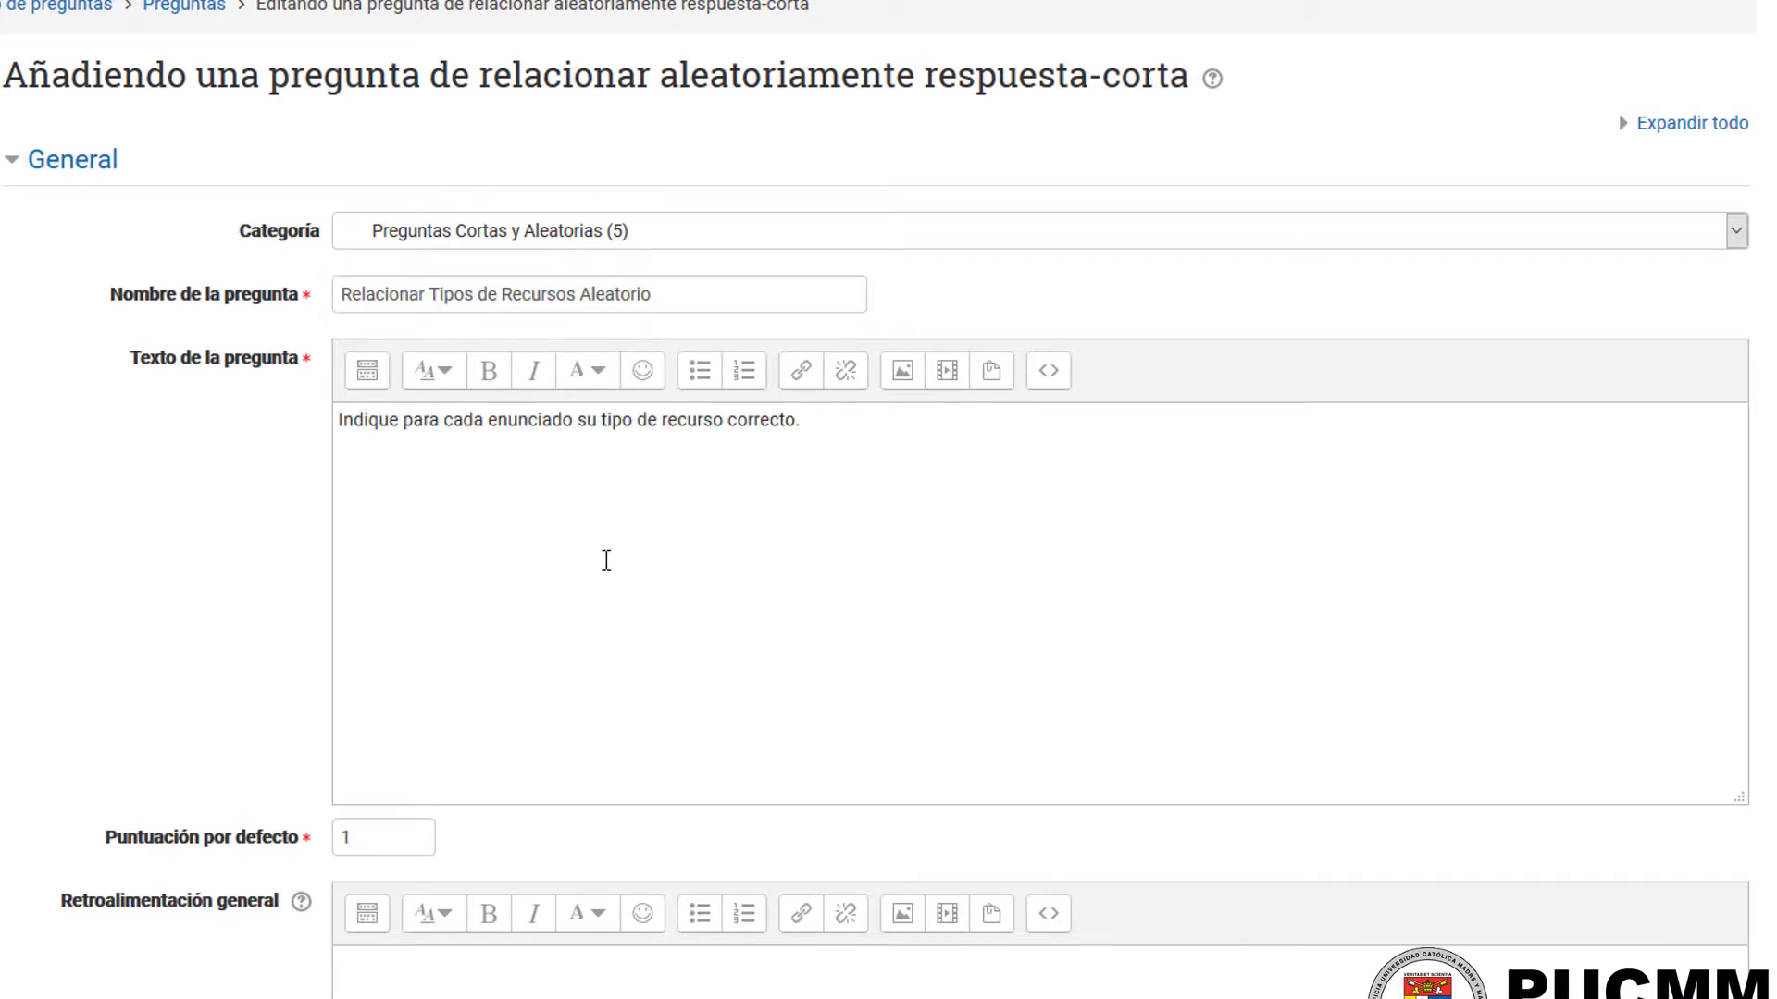
# Step: Set the number of questions to select to 3 and save the random matching question
pyautogui.scroll(-8, 606, 560)
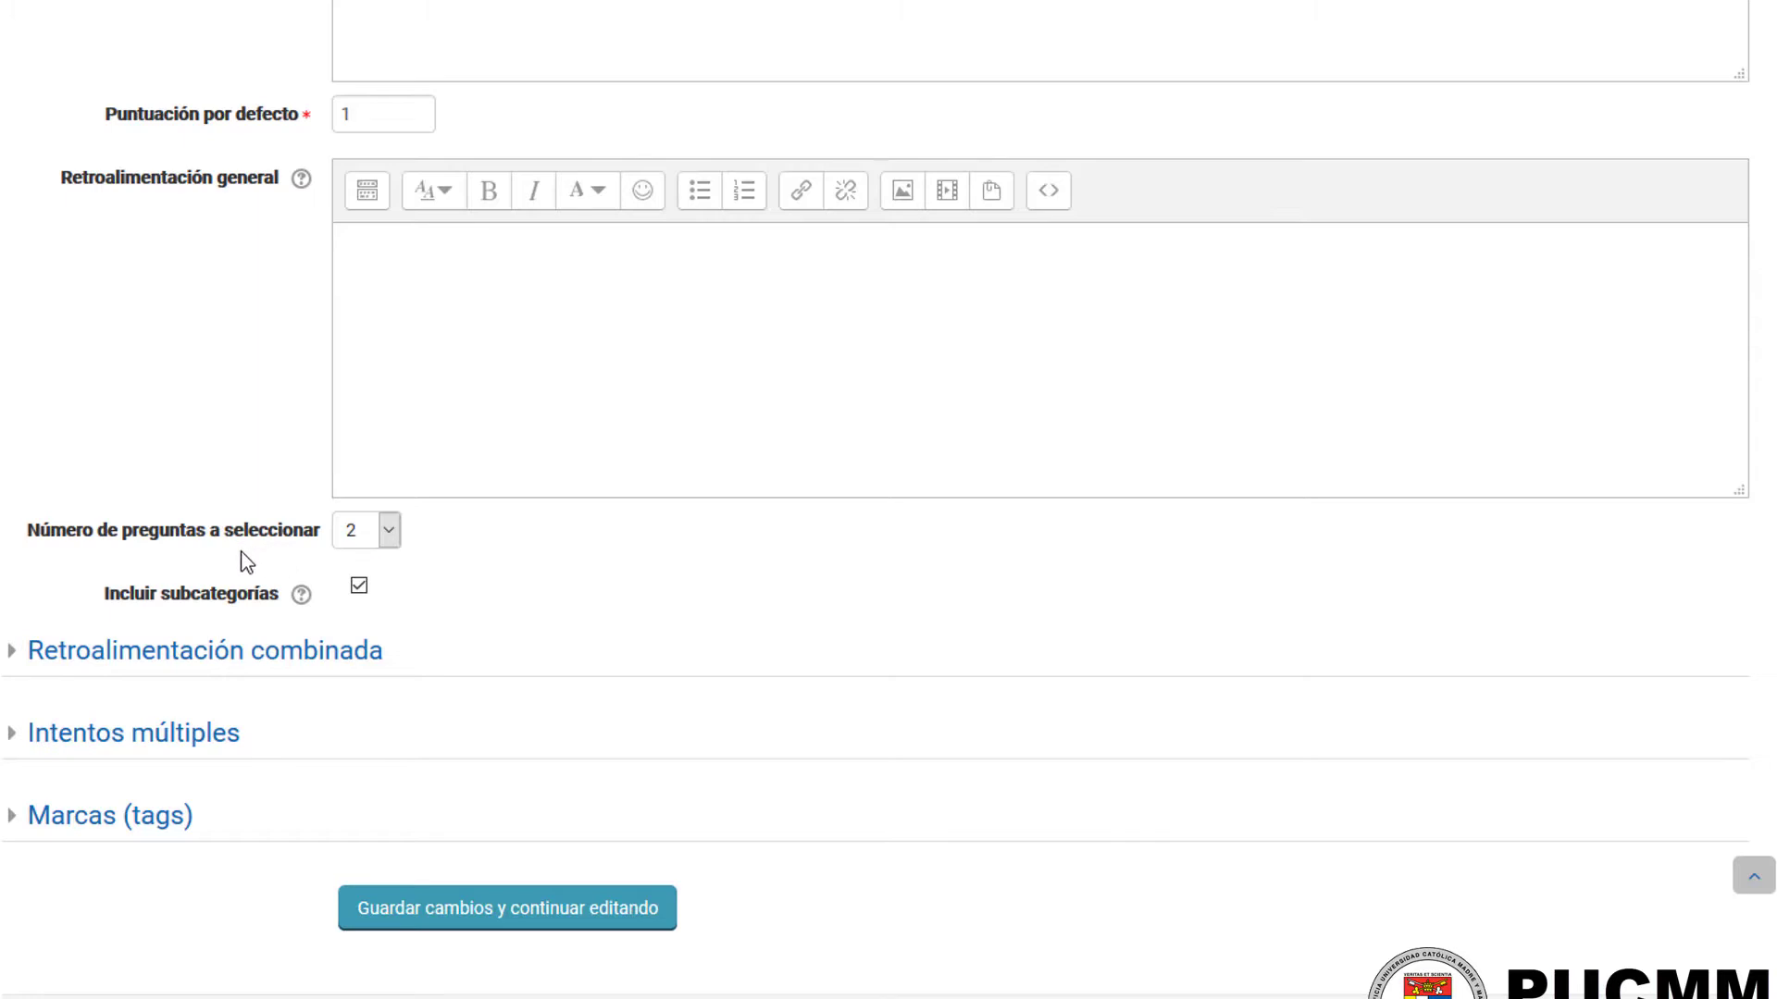
pyautogui.click(389, 532)
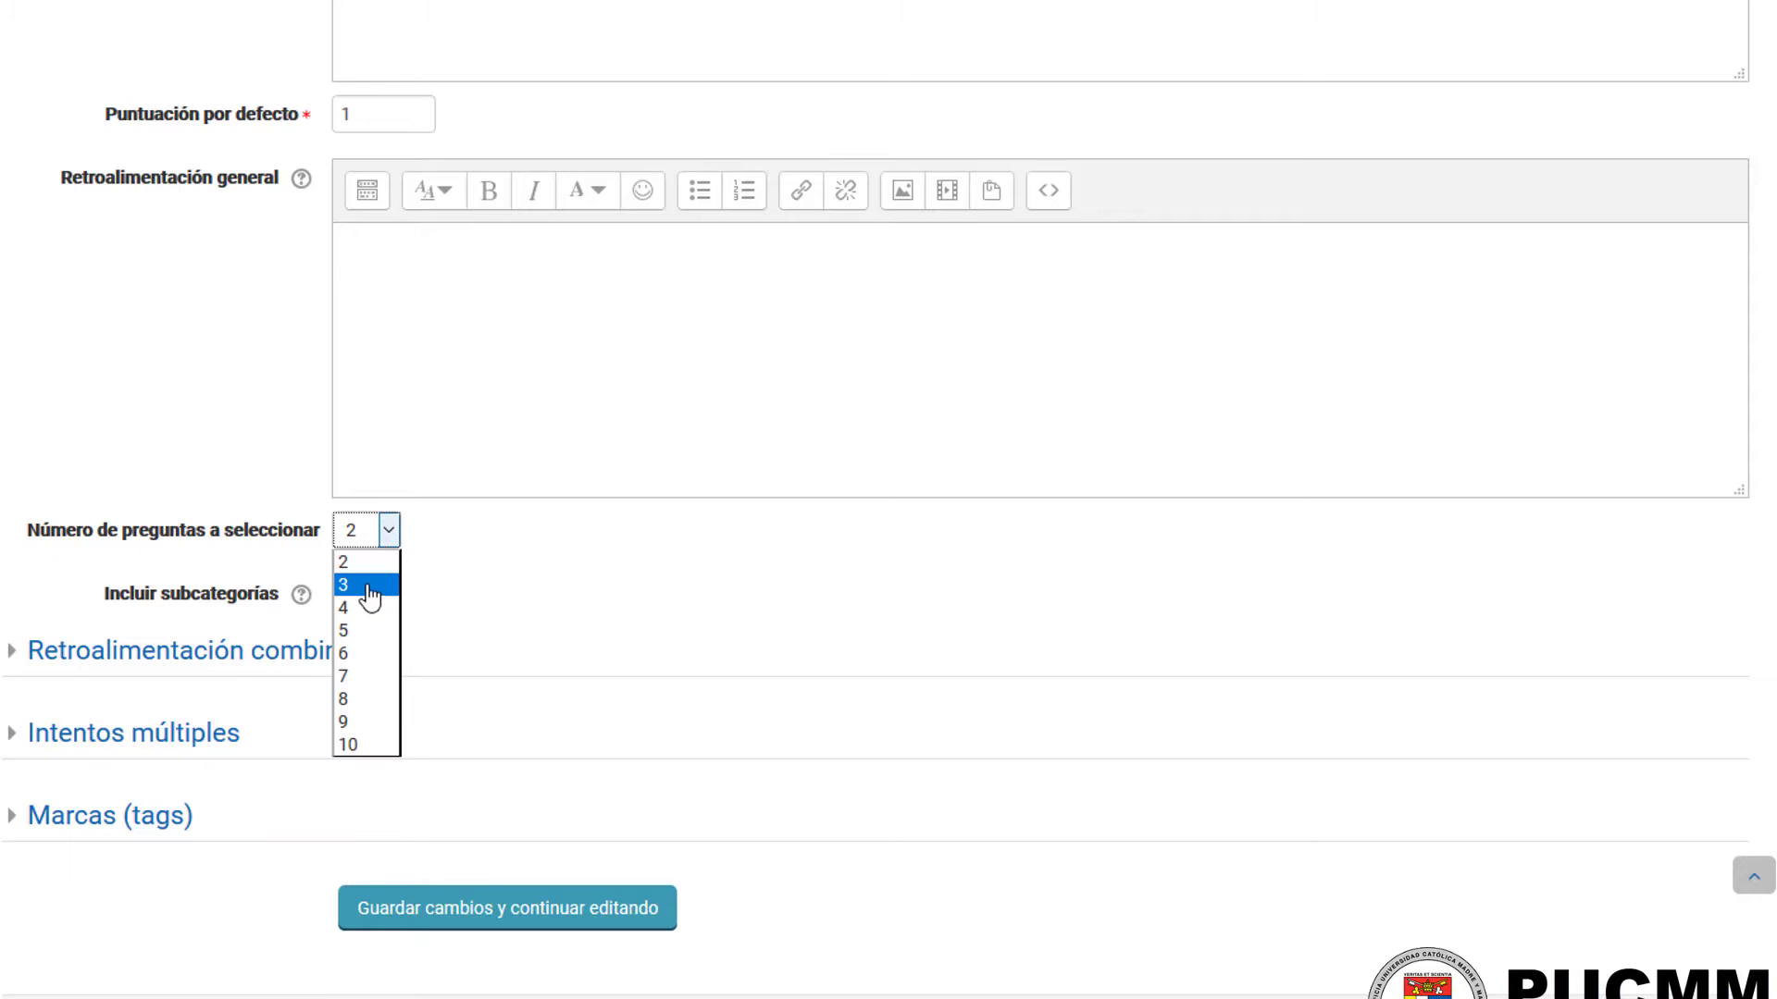
pyautogui.click(370, 587)
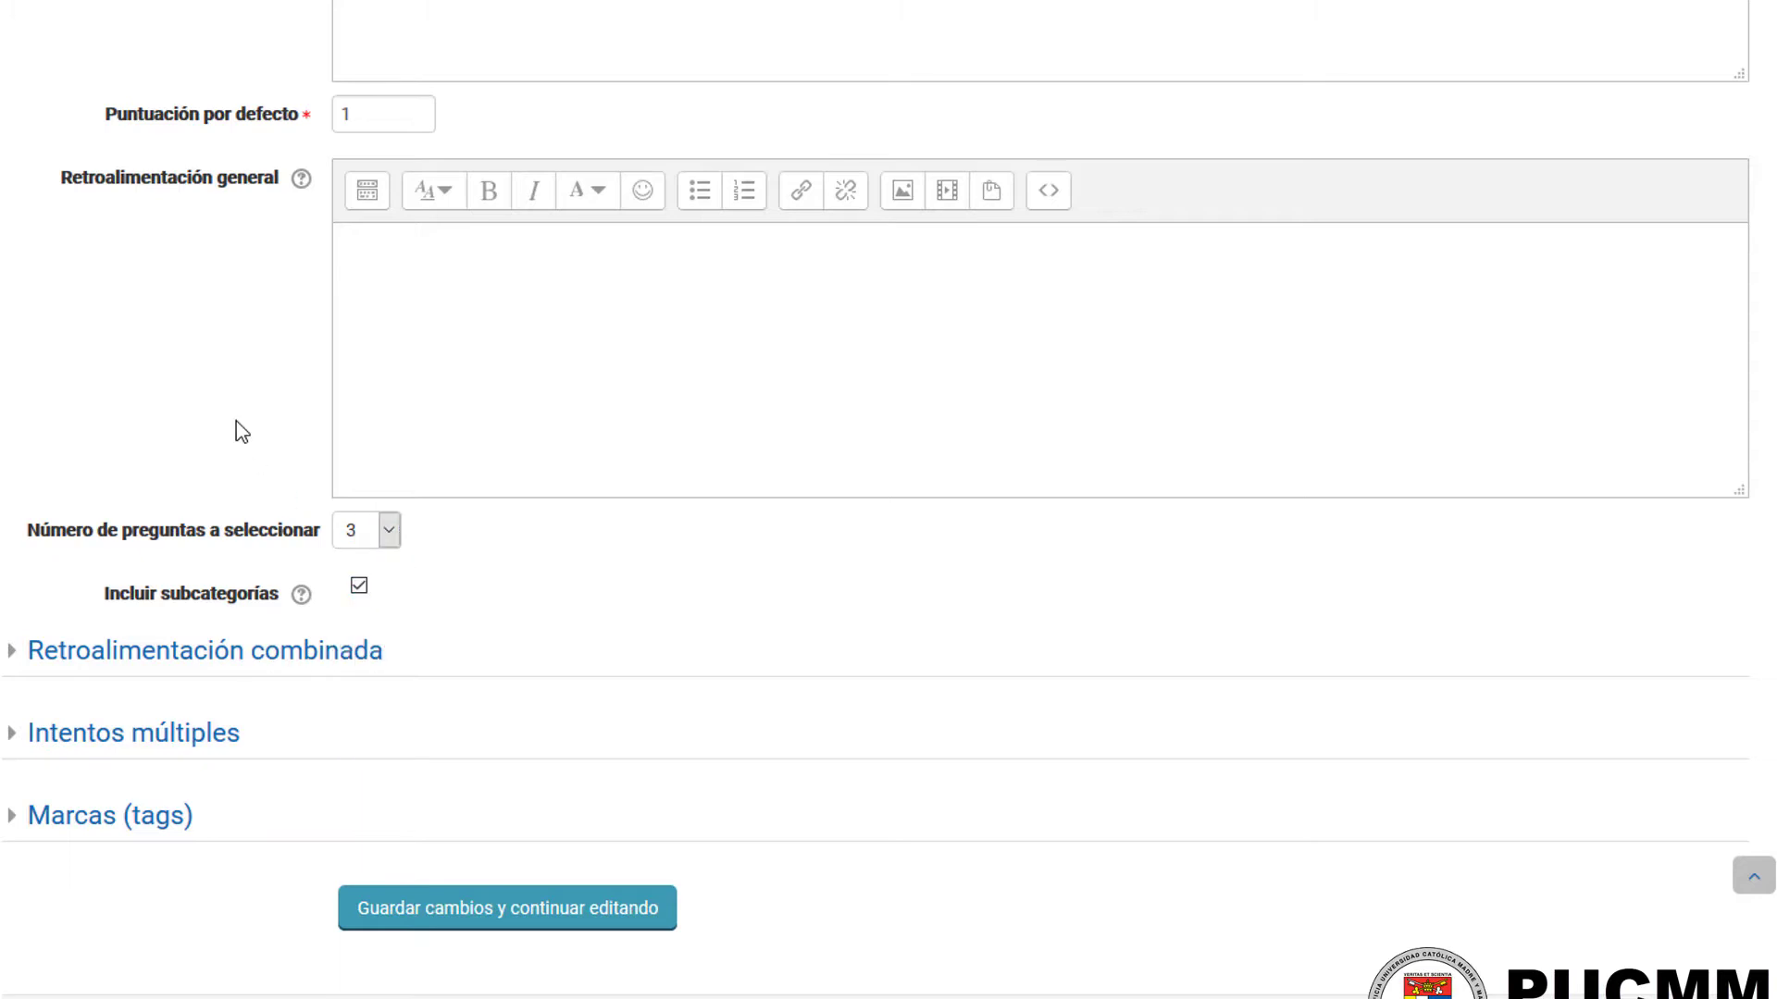
pyautogui.scroll(-3, 223, 584)
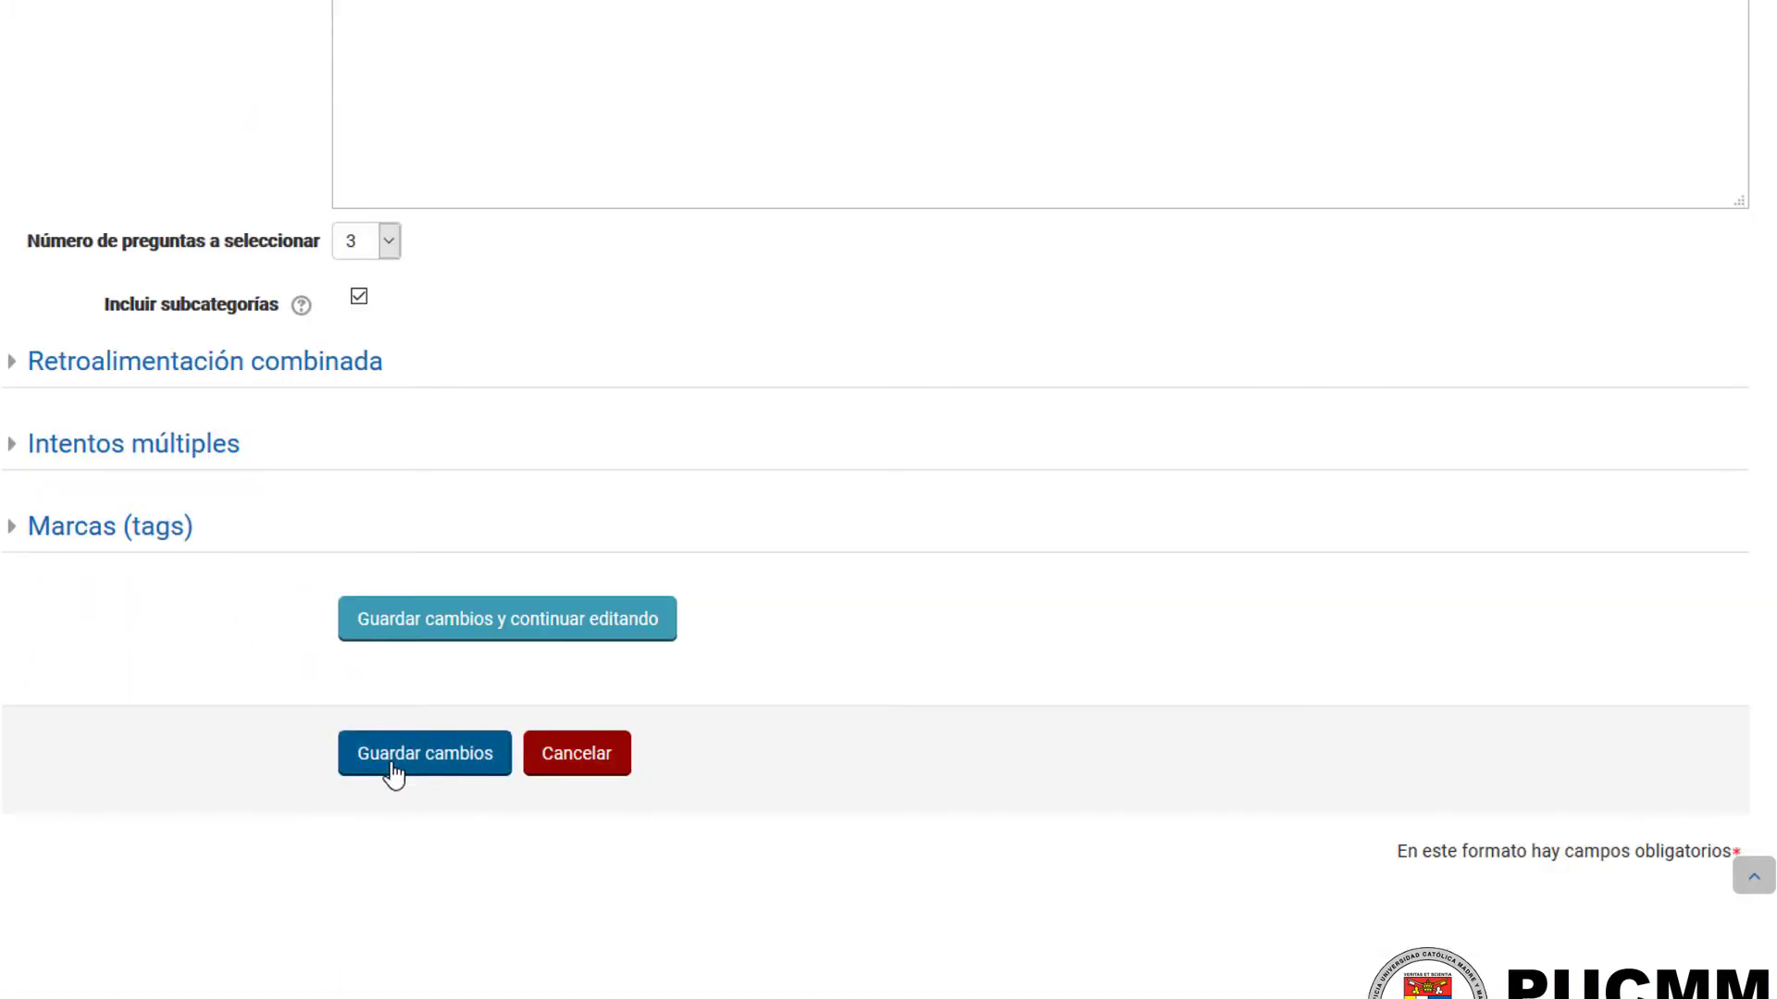
pyautogui.click(394, 761)
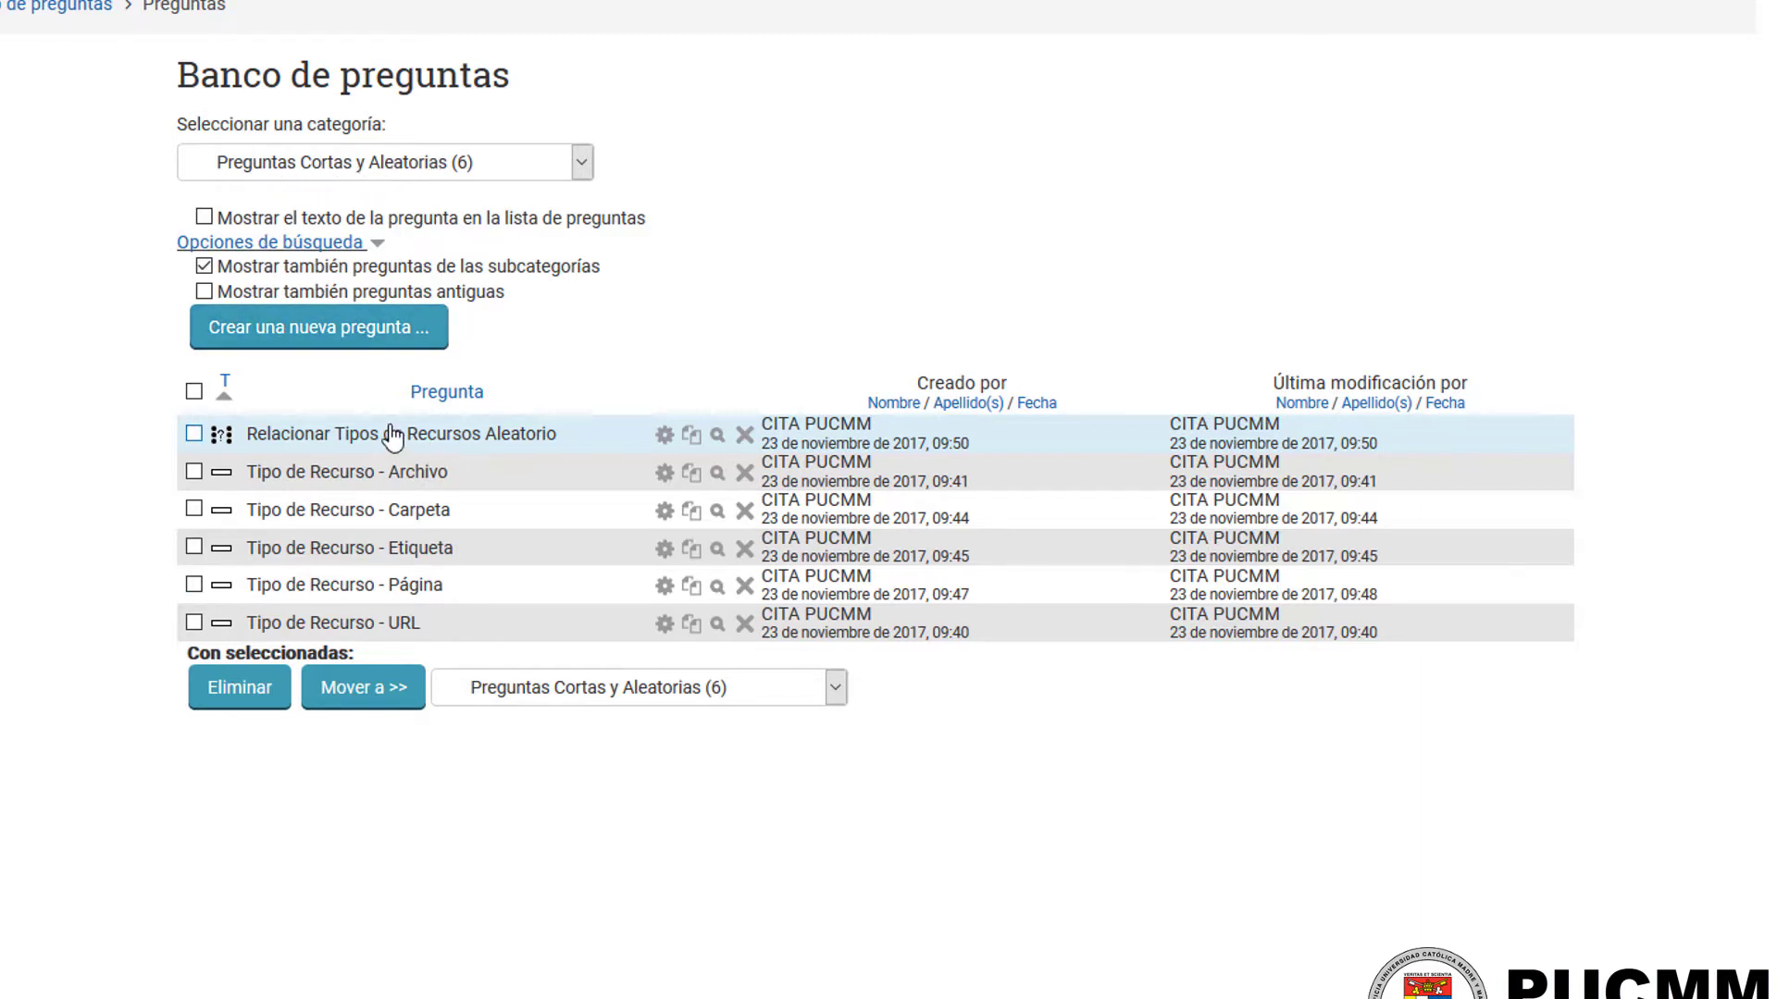
# Step: Preview the random matching question, examine its statements and the answer choices of the first statement, and close the preview
pyautogui.click(718, 436)
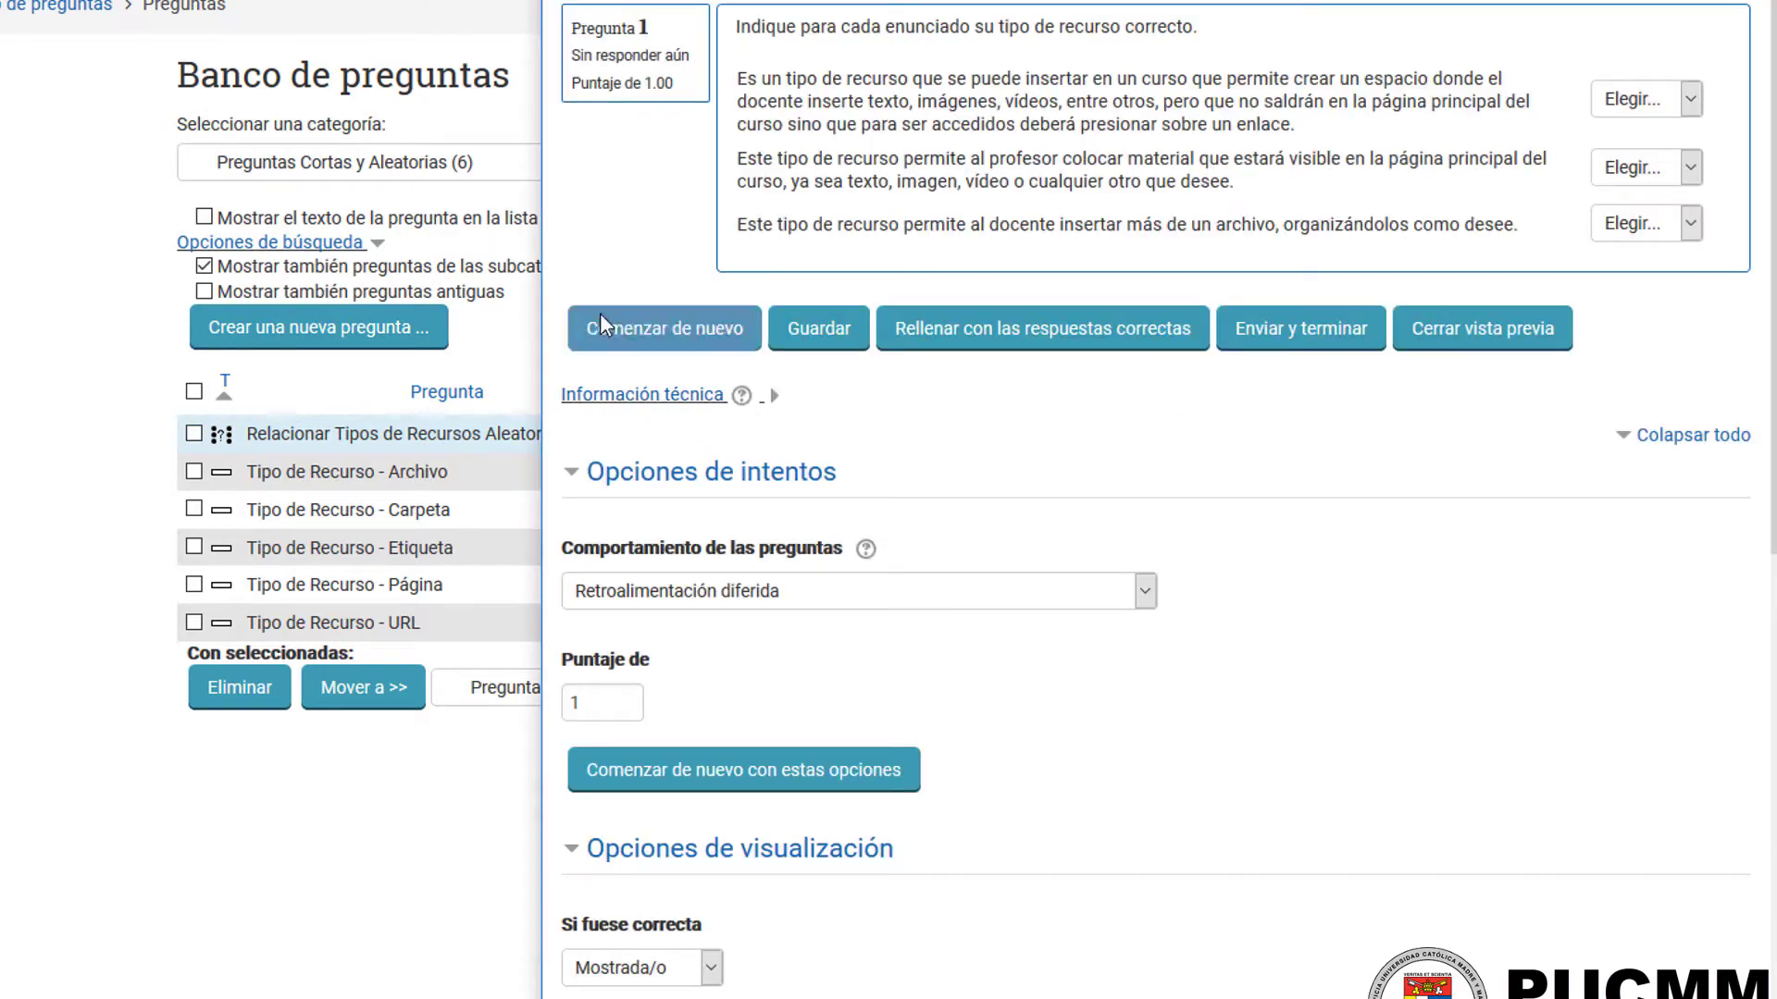
pyautogui.moveTo(541, 269); pyautogui.dragTo(708, 269)
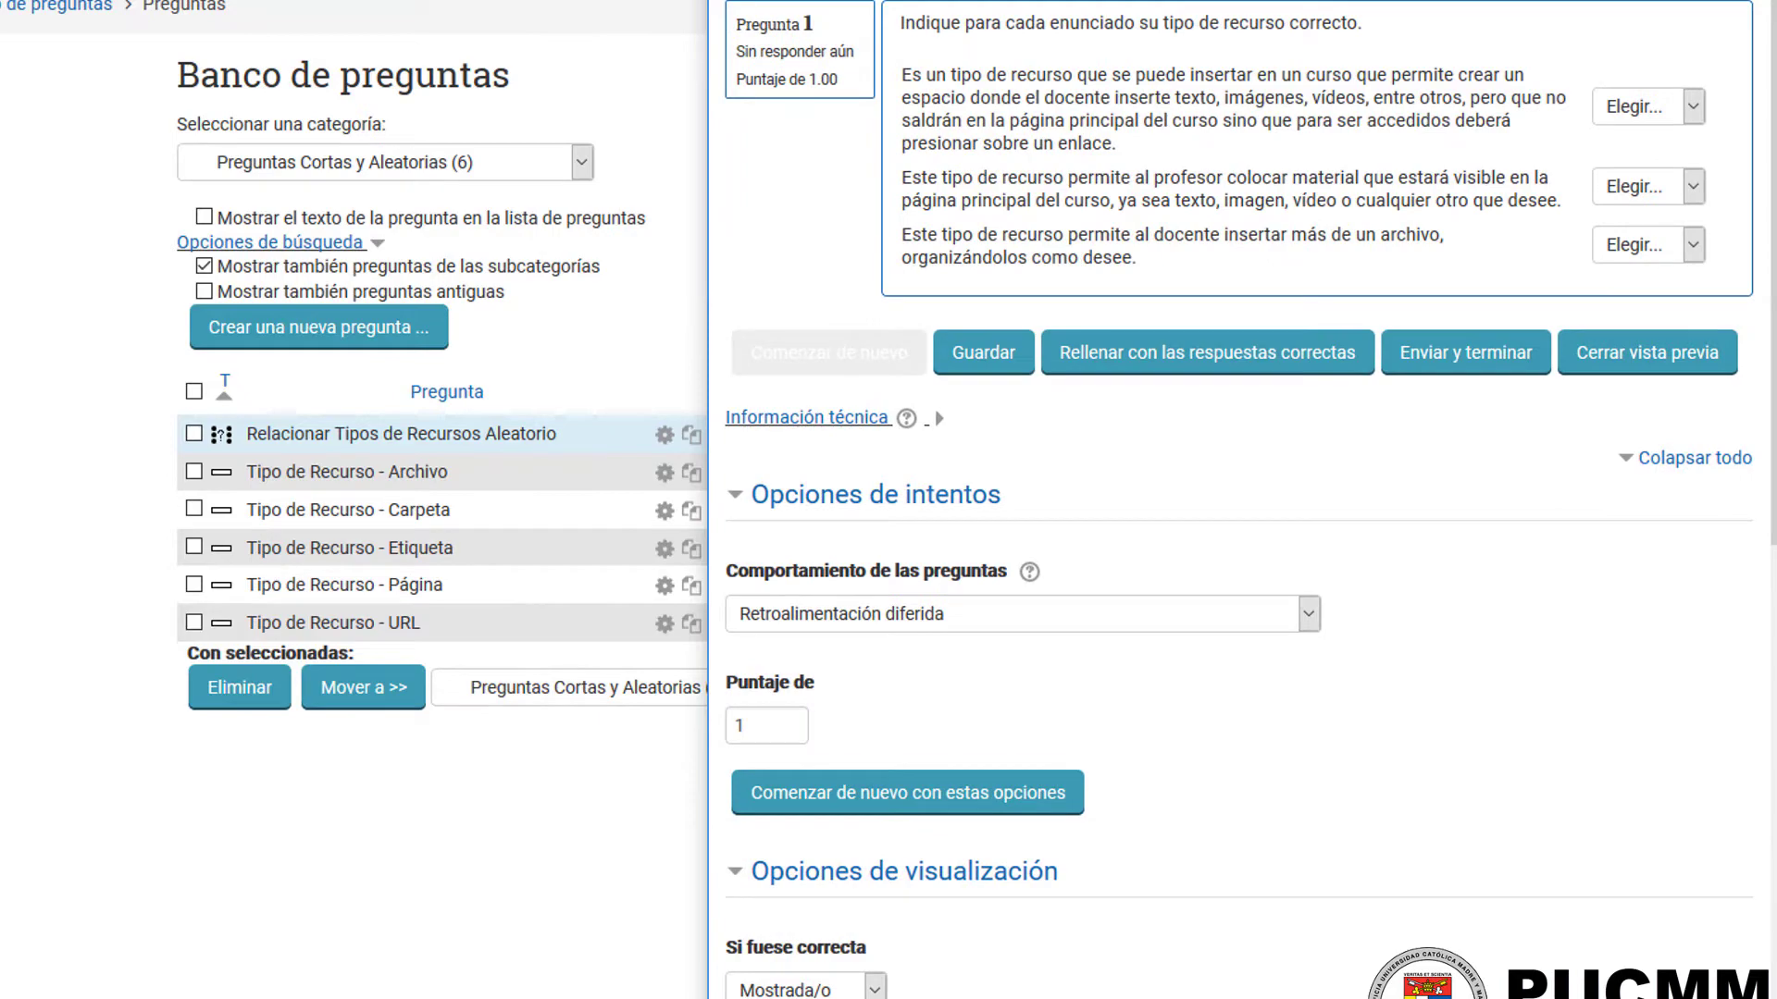
pyautogui.moveTo(909, 0); pyautogui.dragTo(812, 20)
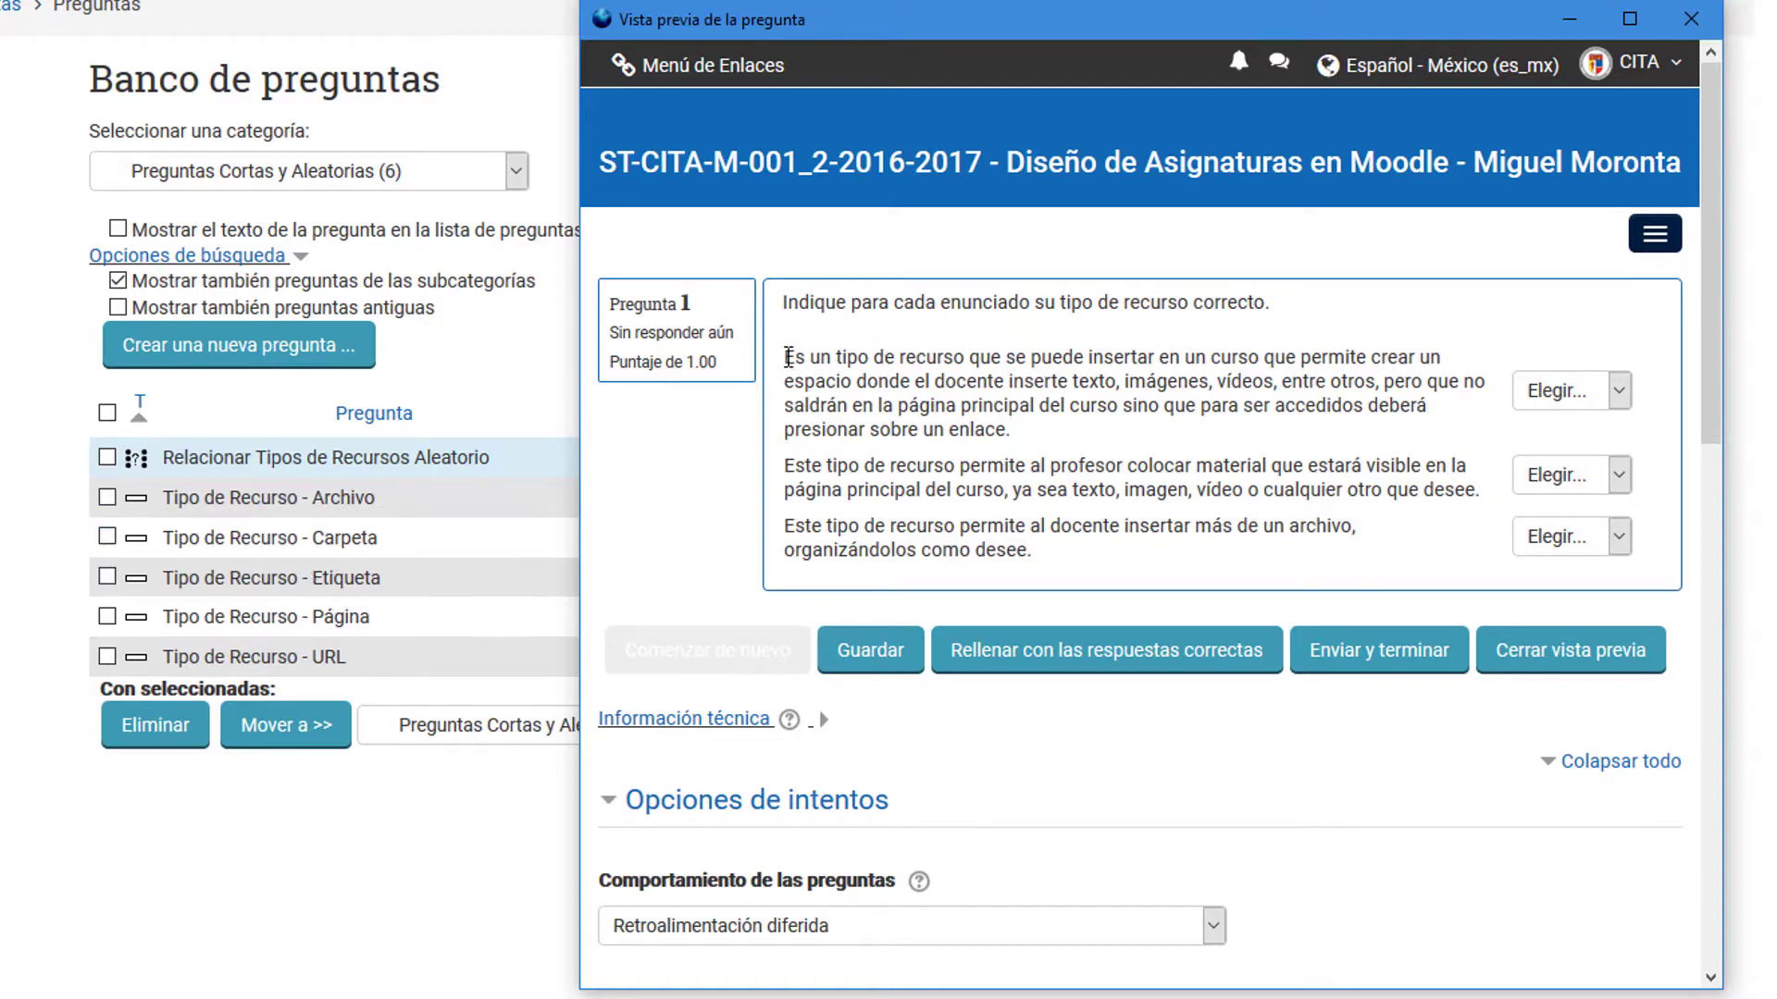
pyautogui.moveTo(788, 357); pyautogui.dragTo(1045, 447)
pyautogui.click(1592, 407)
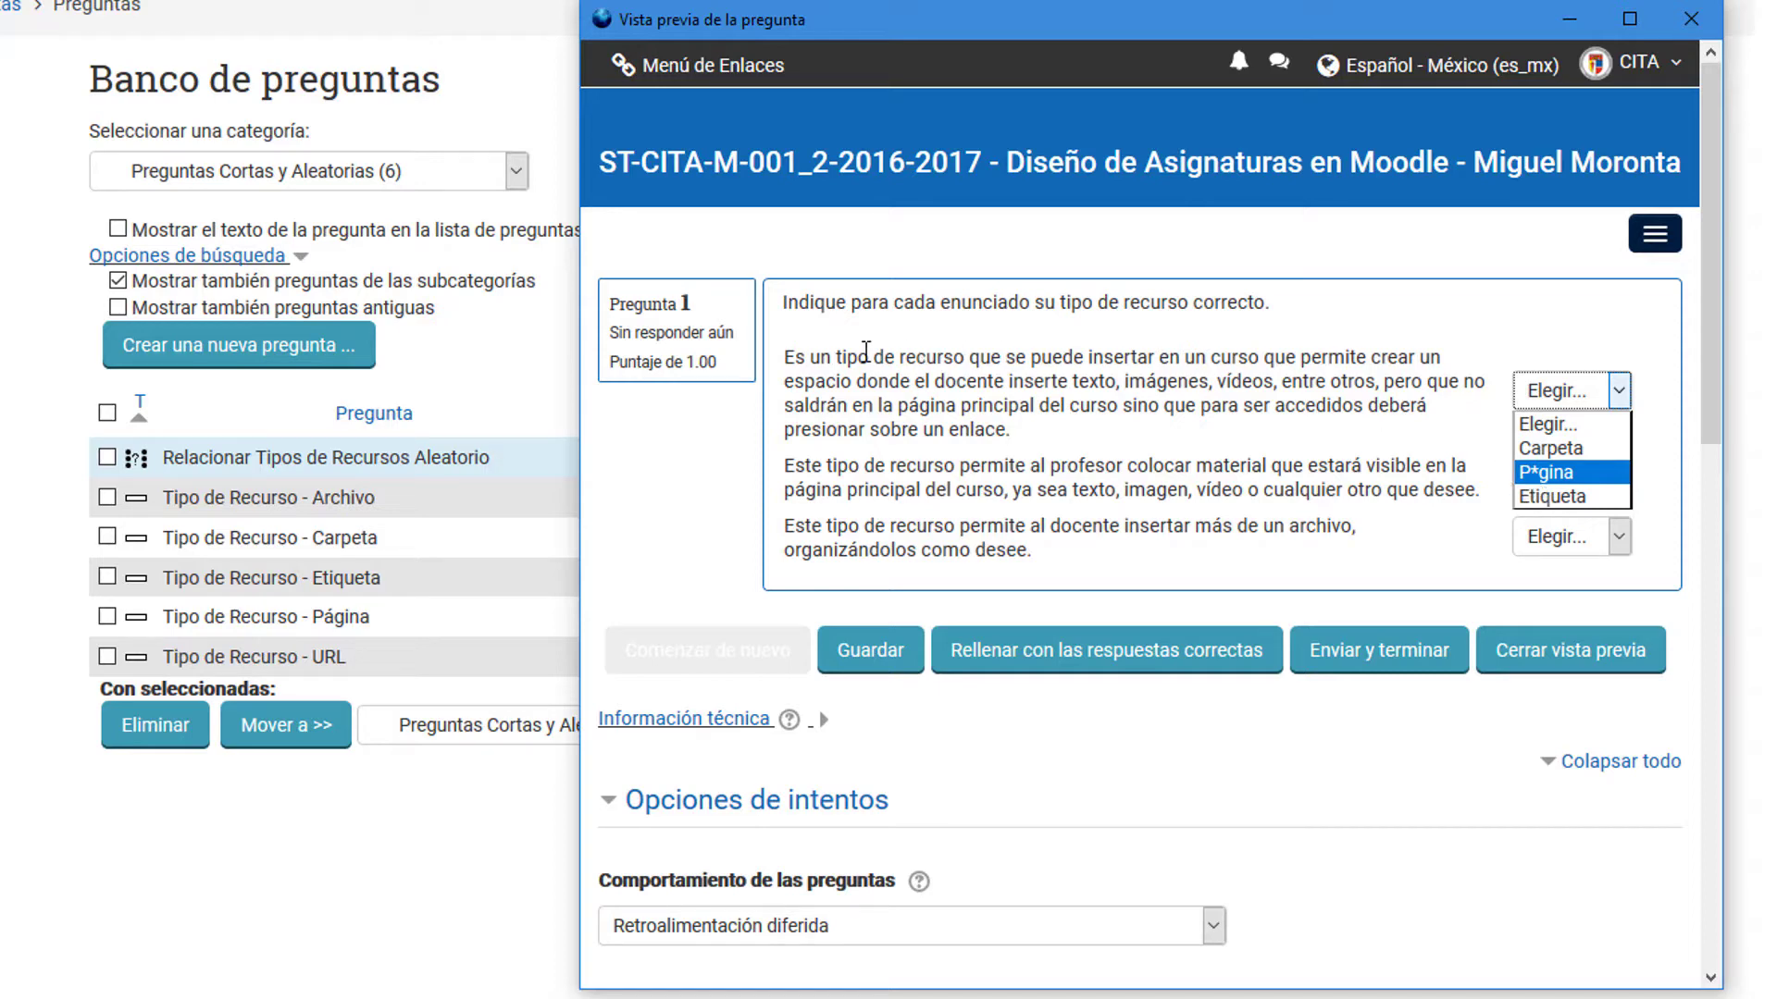
pyautogui.click(866, 352)
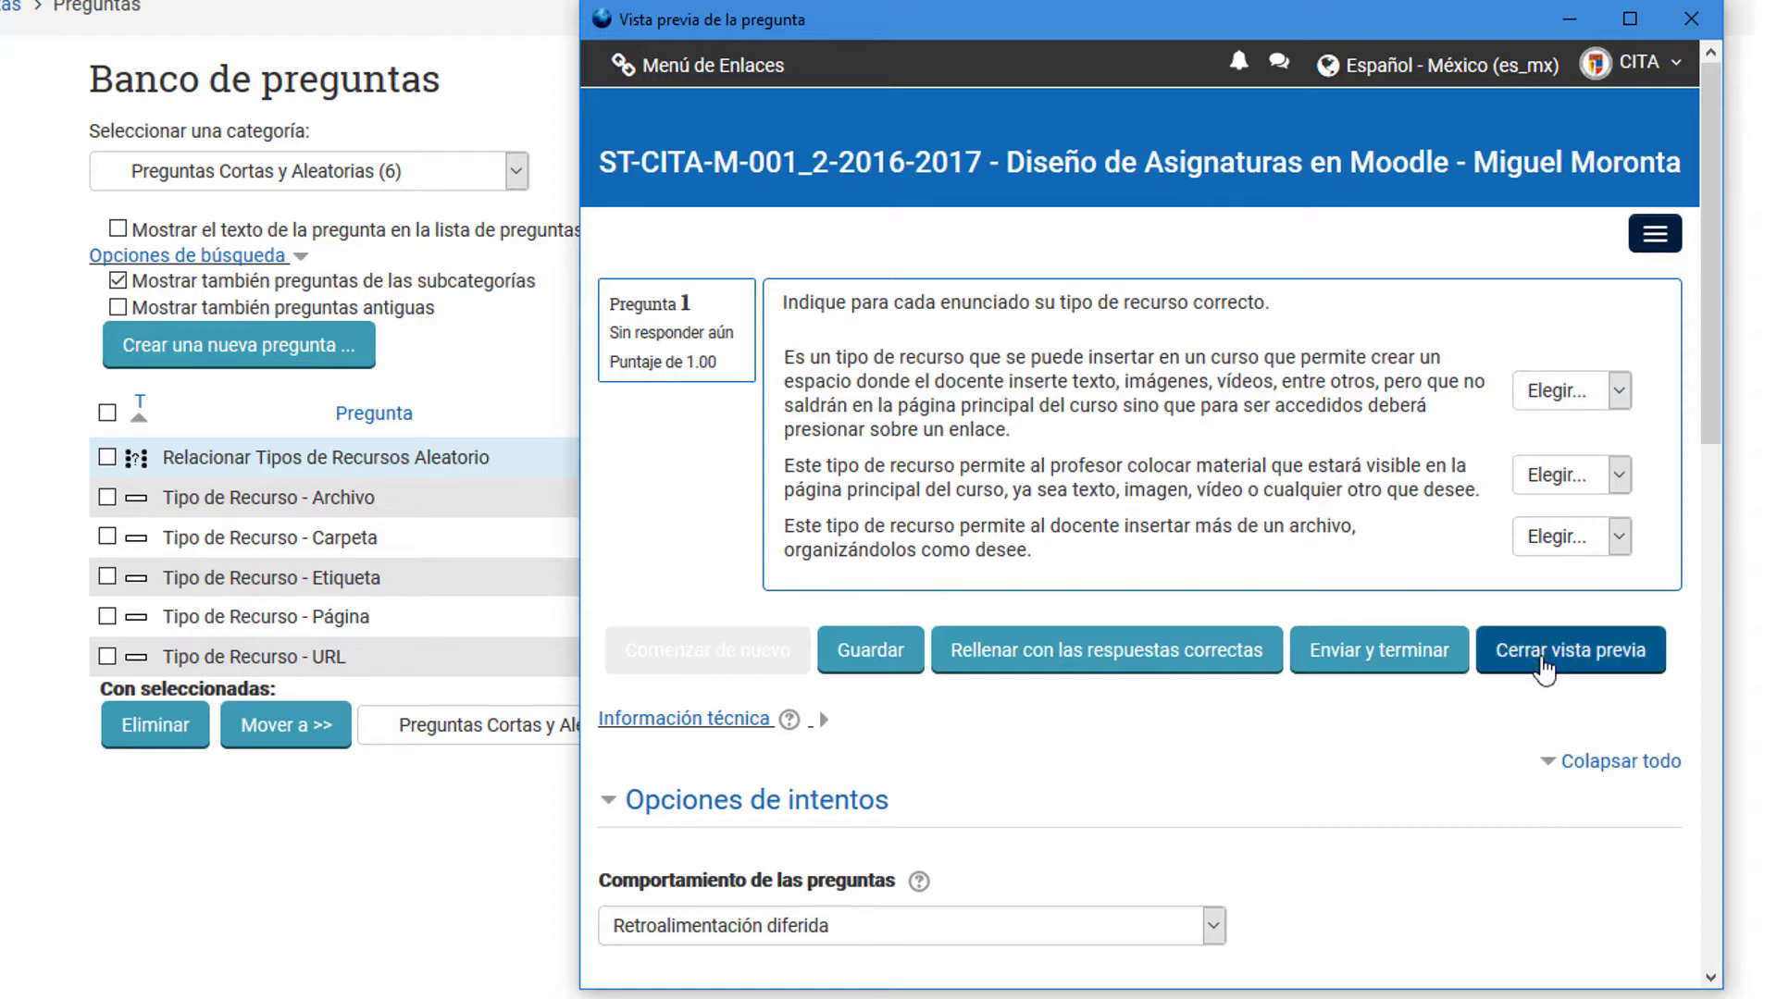
pyautogui.click(1541, 673)
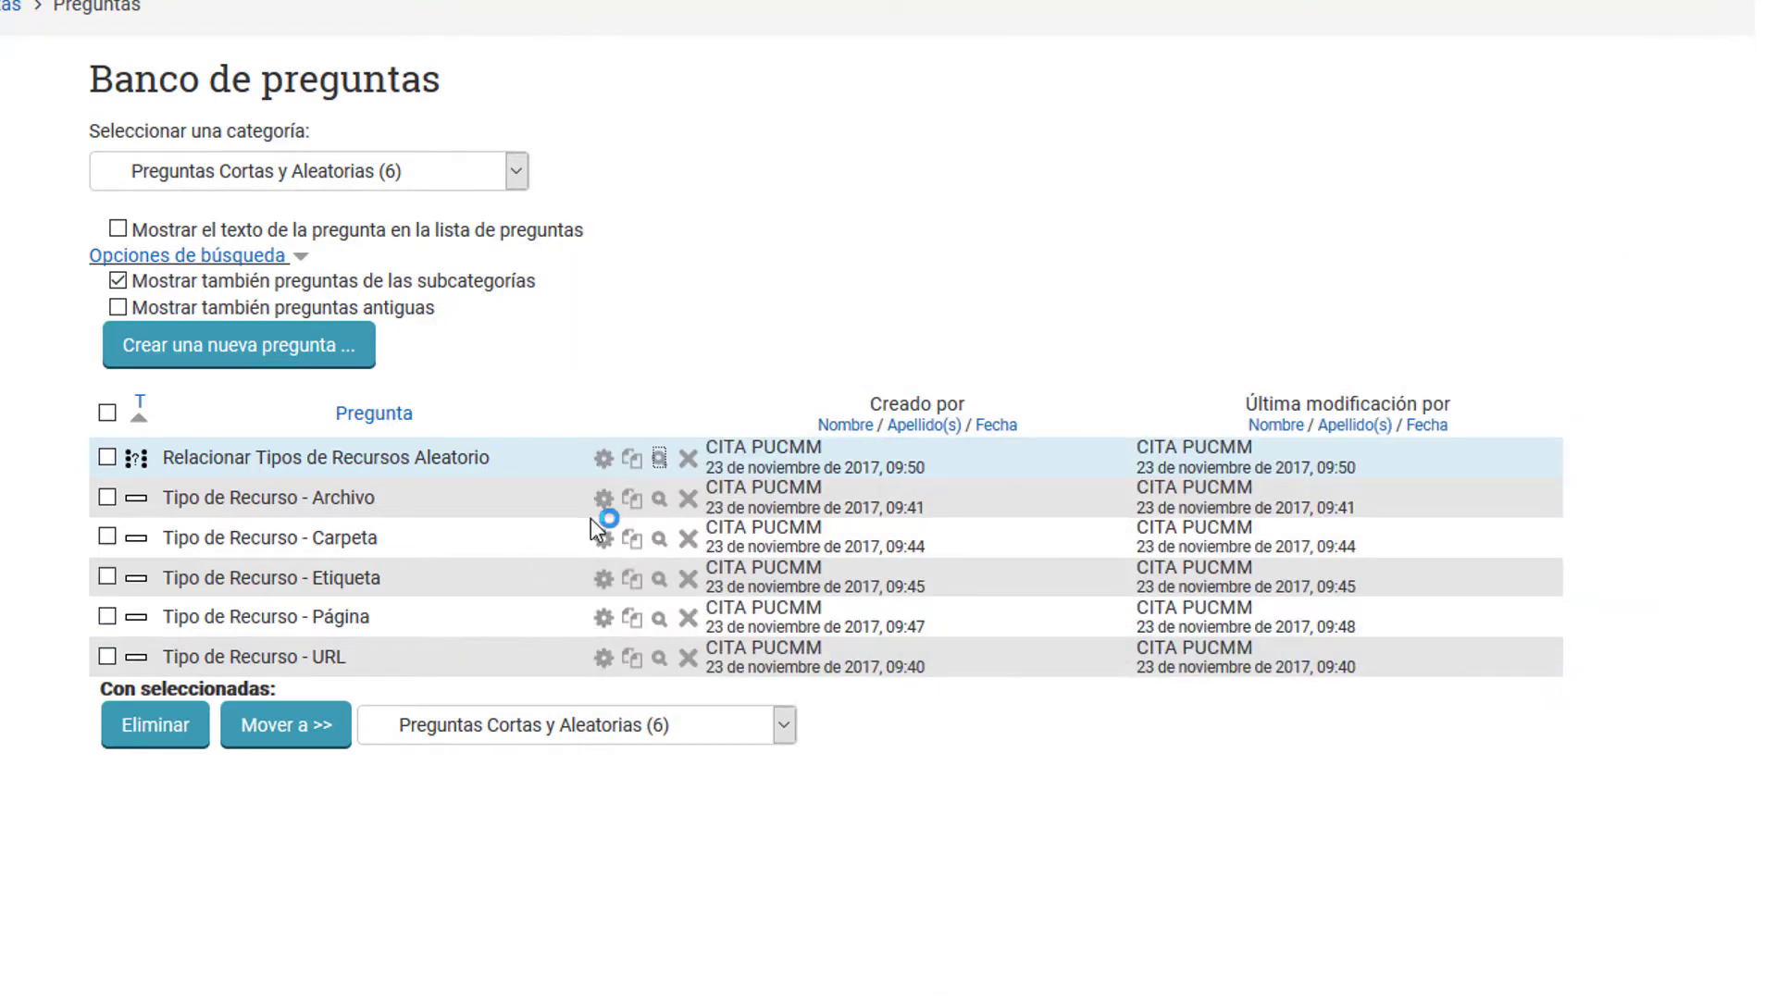
# Step: Preview the random matching question again and answer its three statements with "P*gina", "URL" and "URL"
pyautogui.click(660, 460)
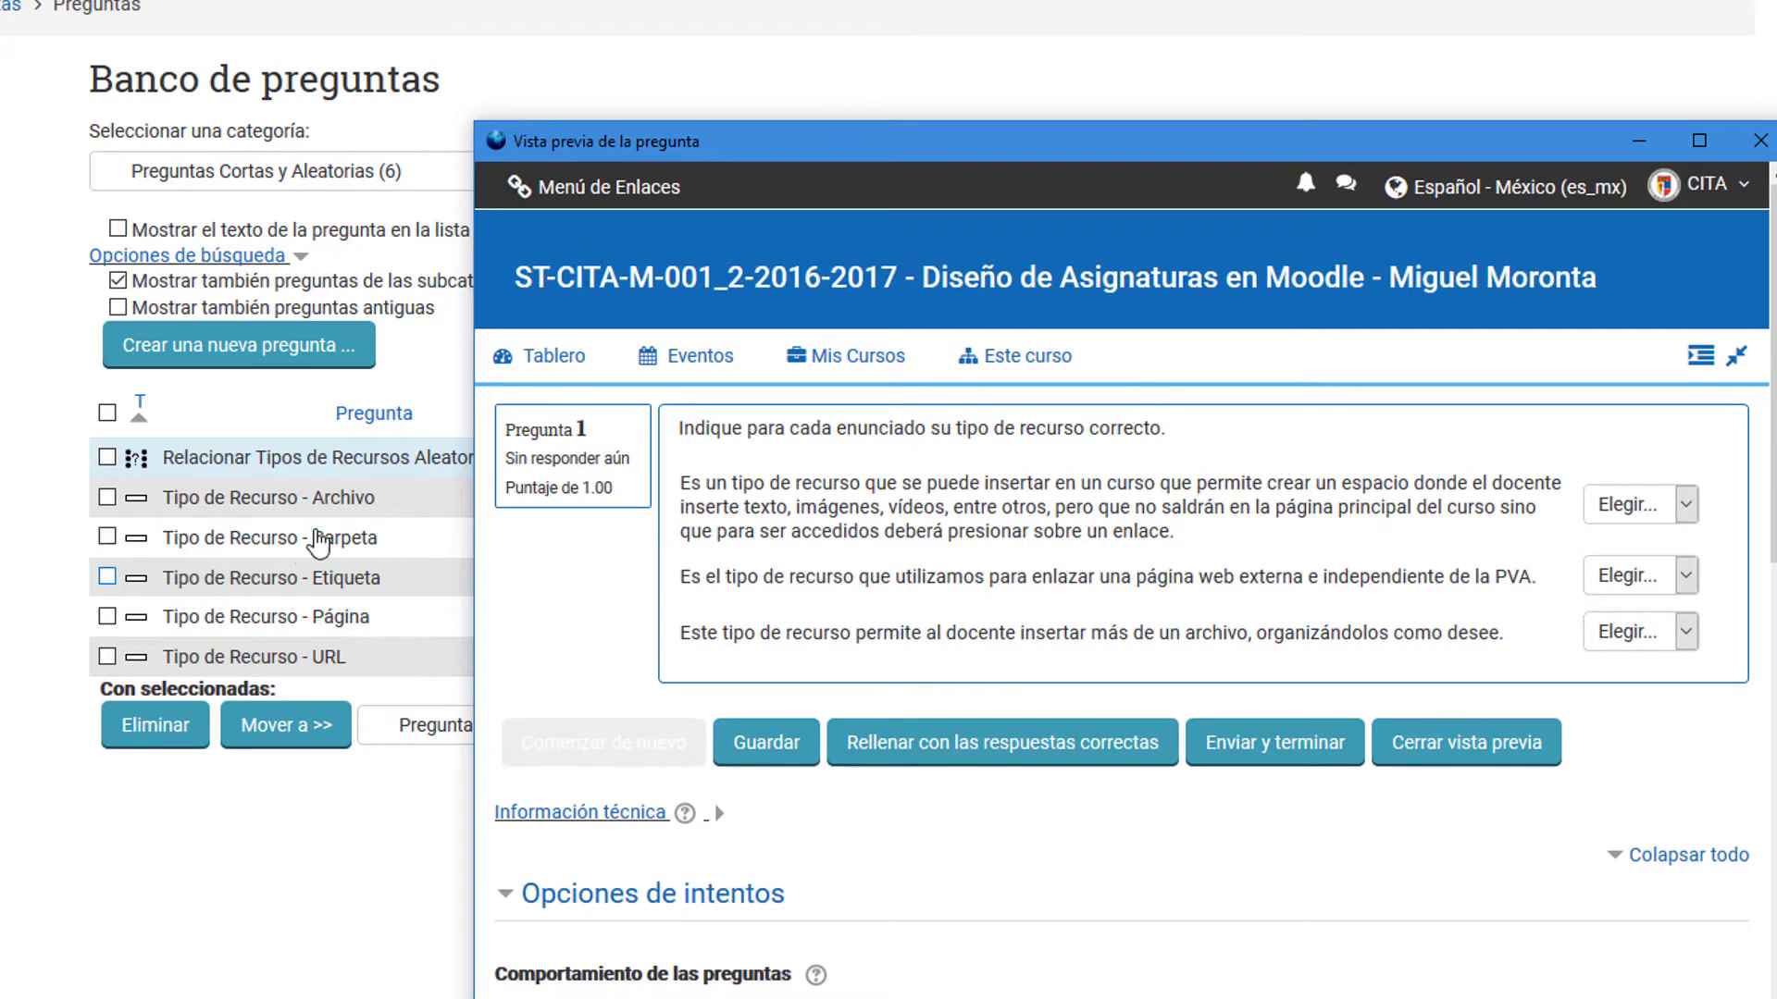
pyautogui.moveTo(696, 148); pyautogui.dragTo(803, 0)
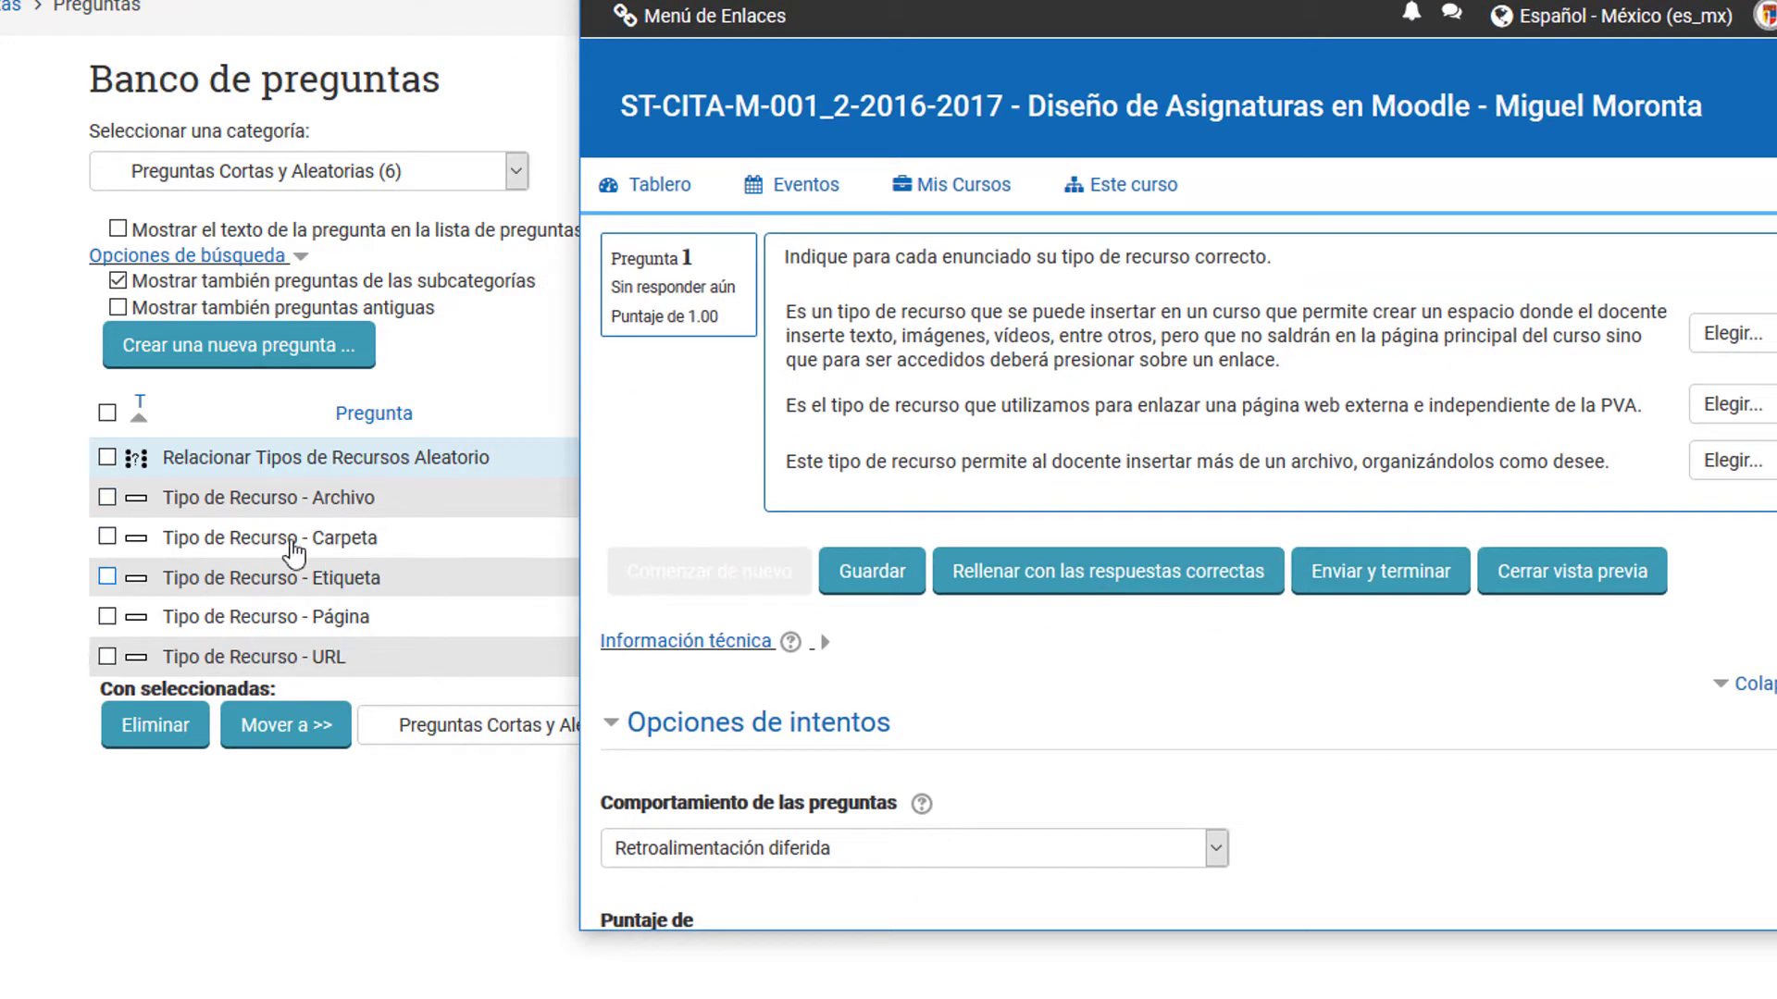
pyautogui.moveTo(835, 0); pyautogui.dragTo(610, 0)
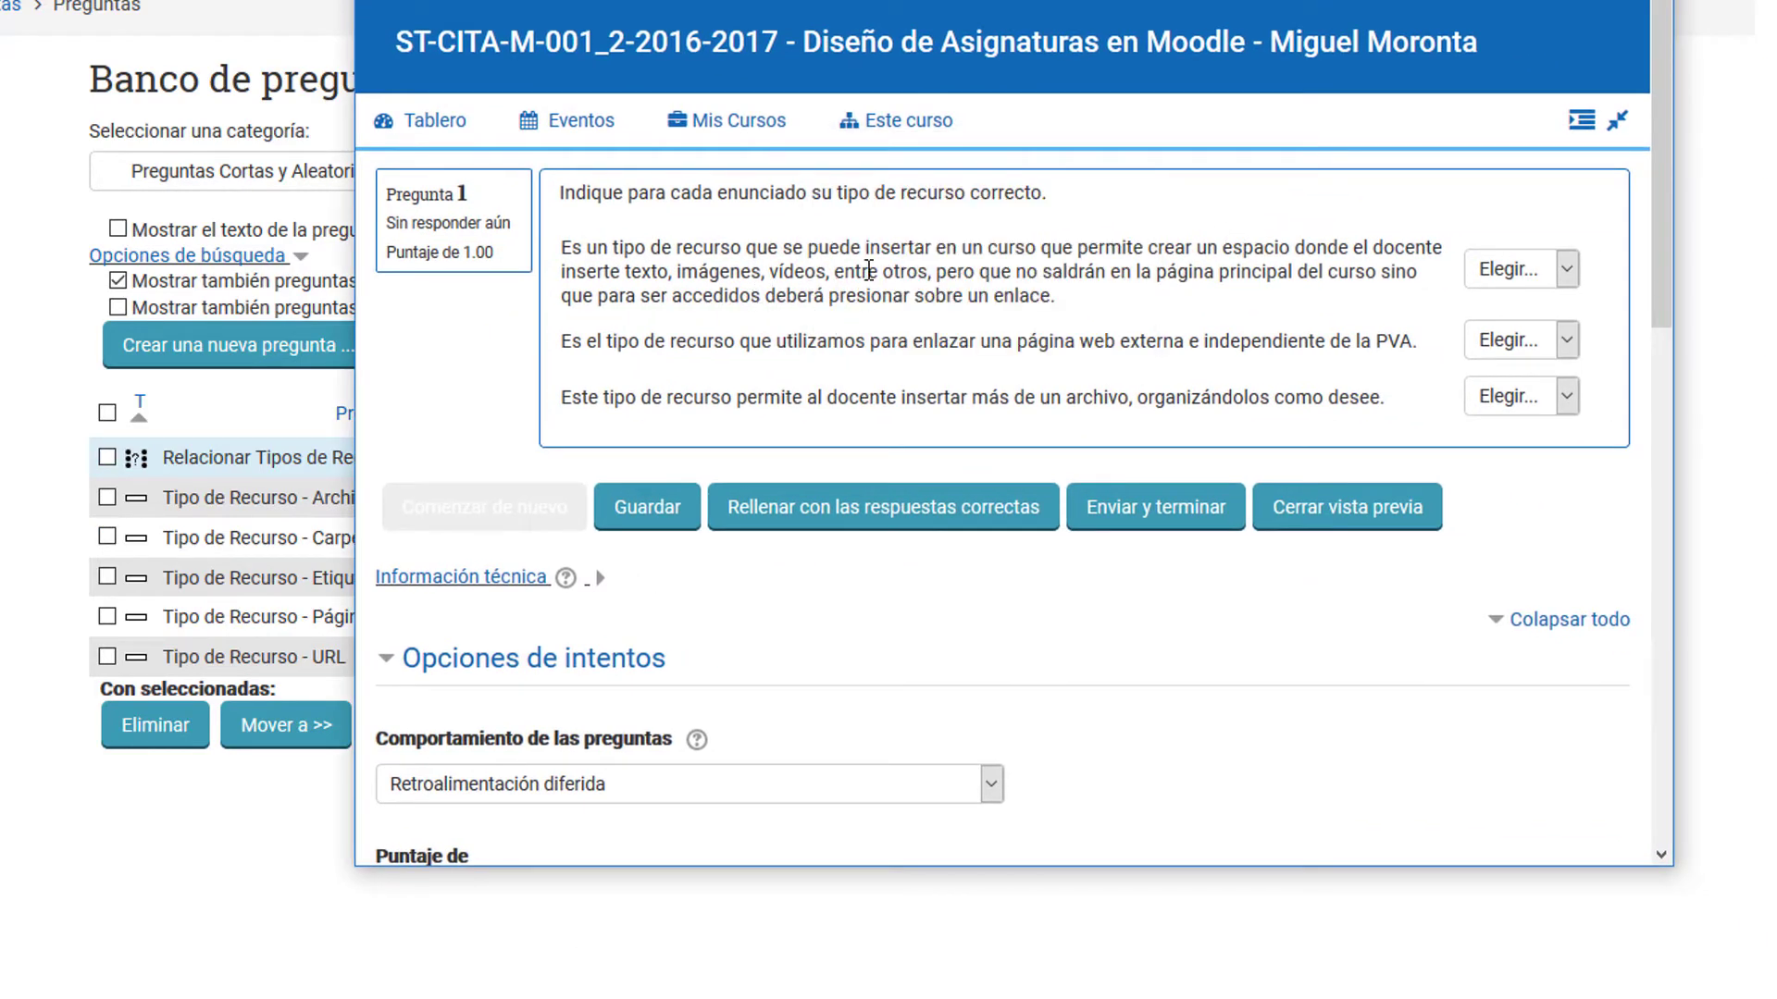
pyautogui.click(1542, 280)
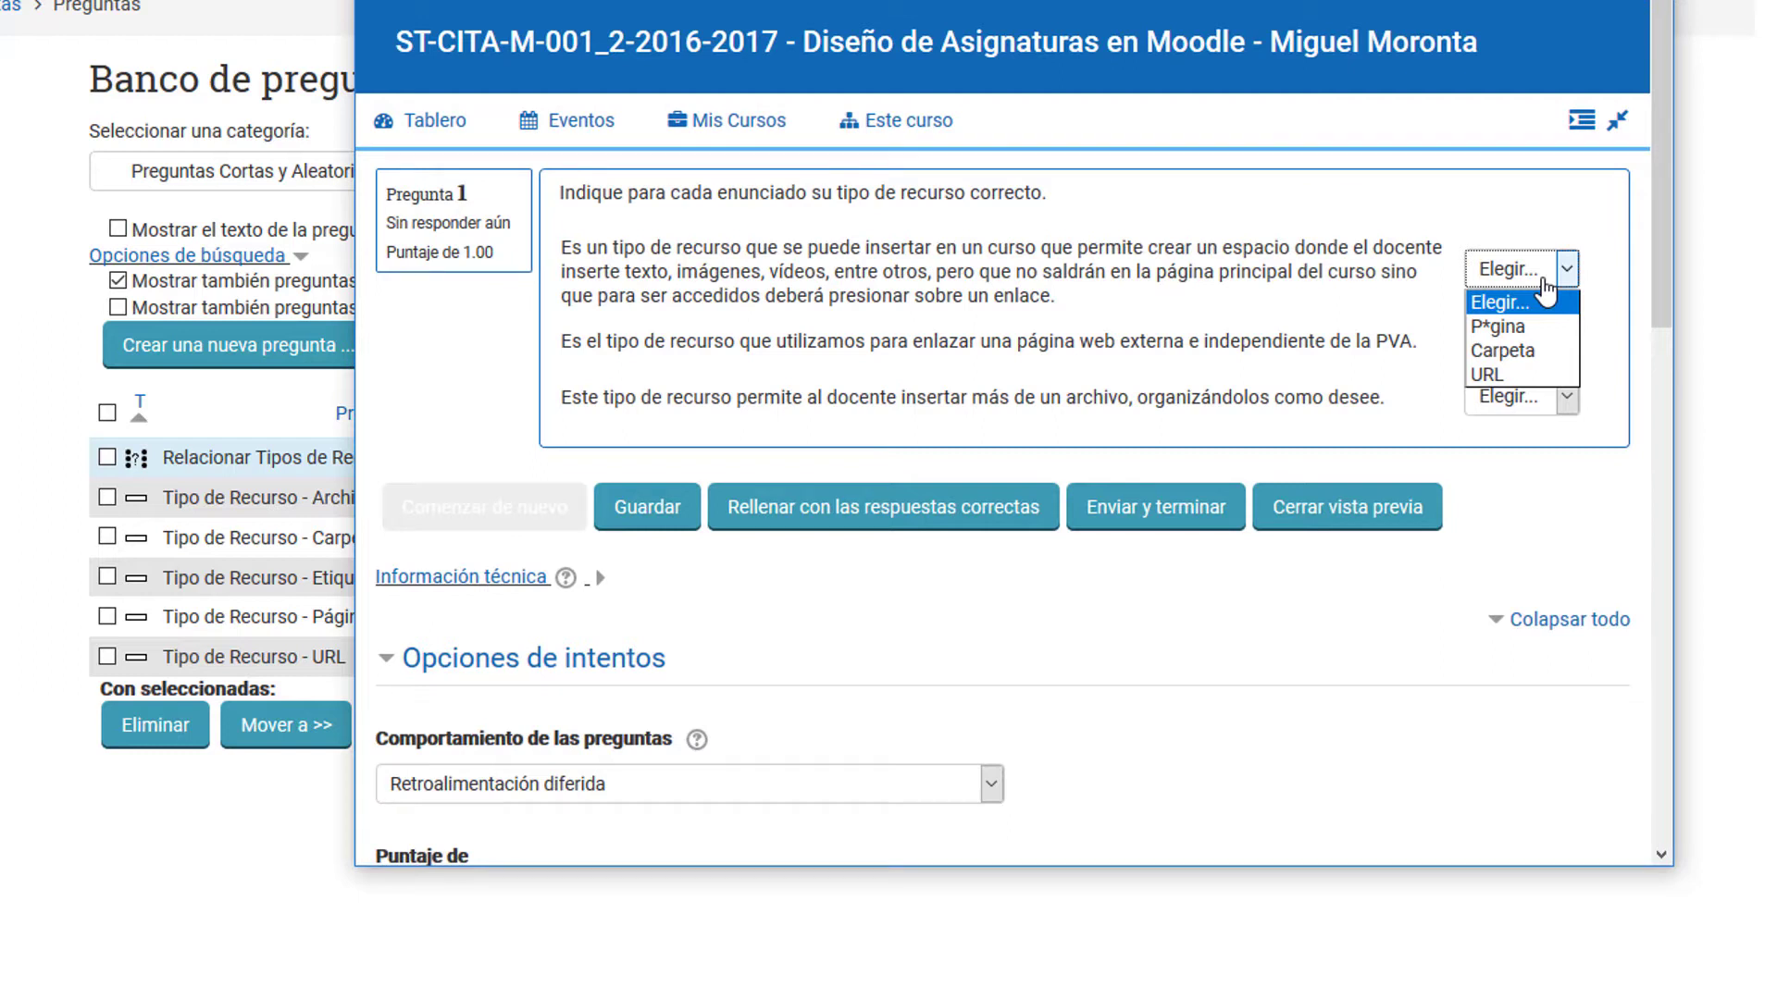
pyautogui.click(1504, 326)
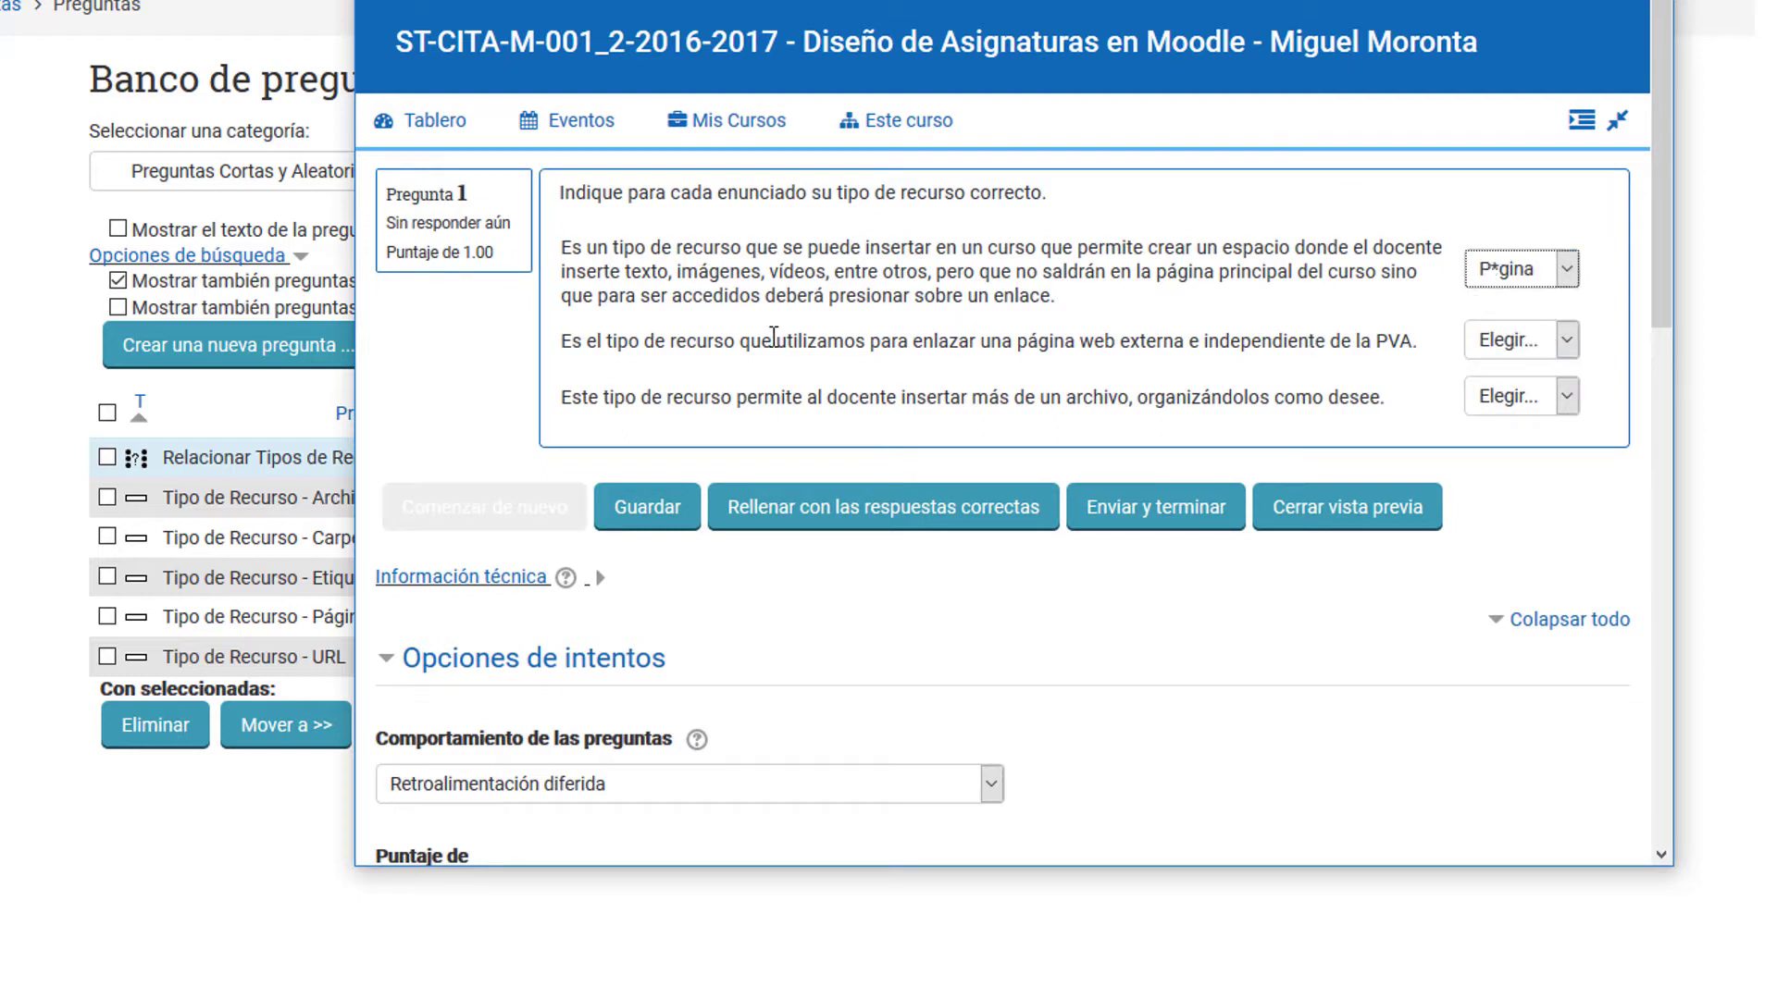
pyautogui.click(1526, 344)
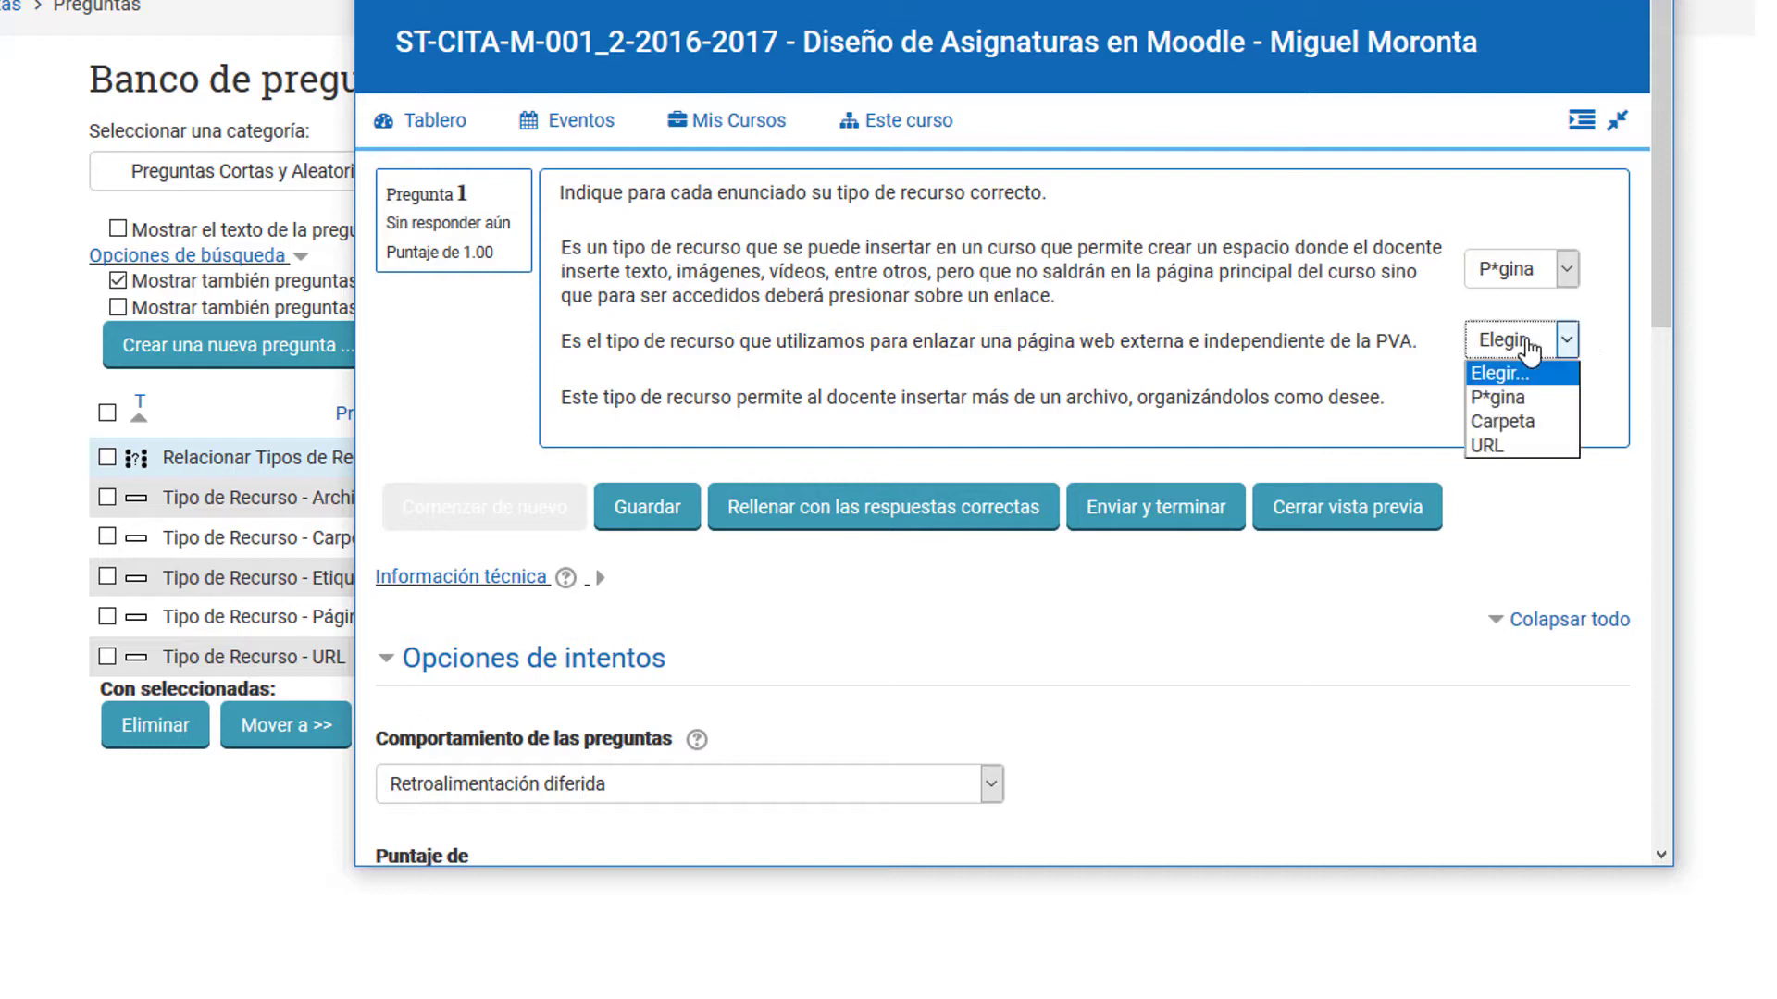
pyautogui.click(1487, 445)
pyautogui.click(1494, 396)
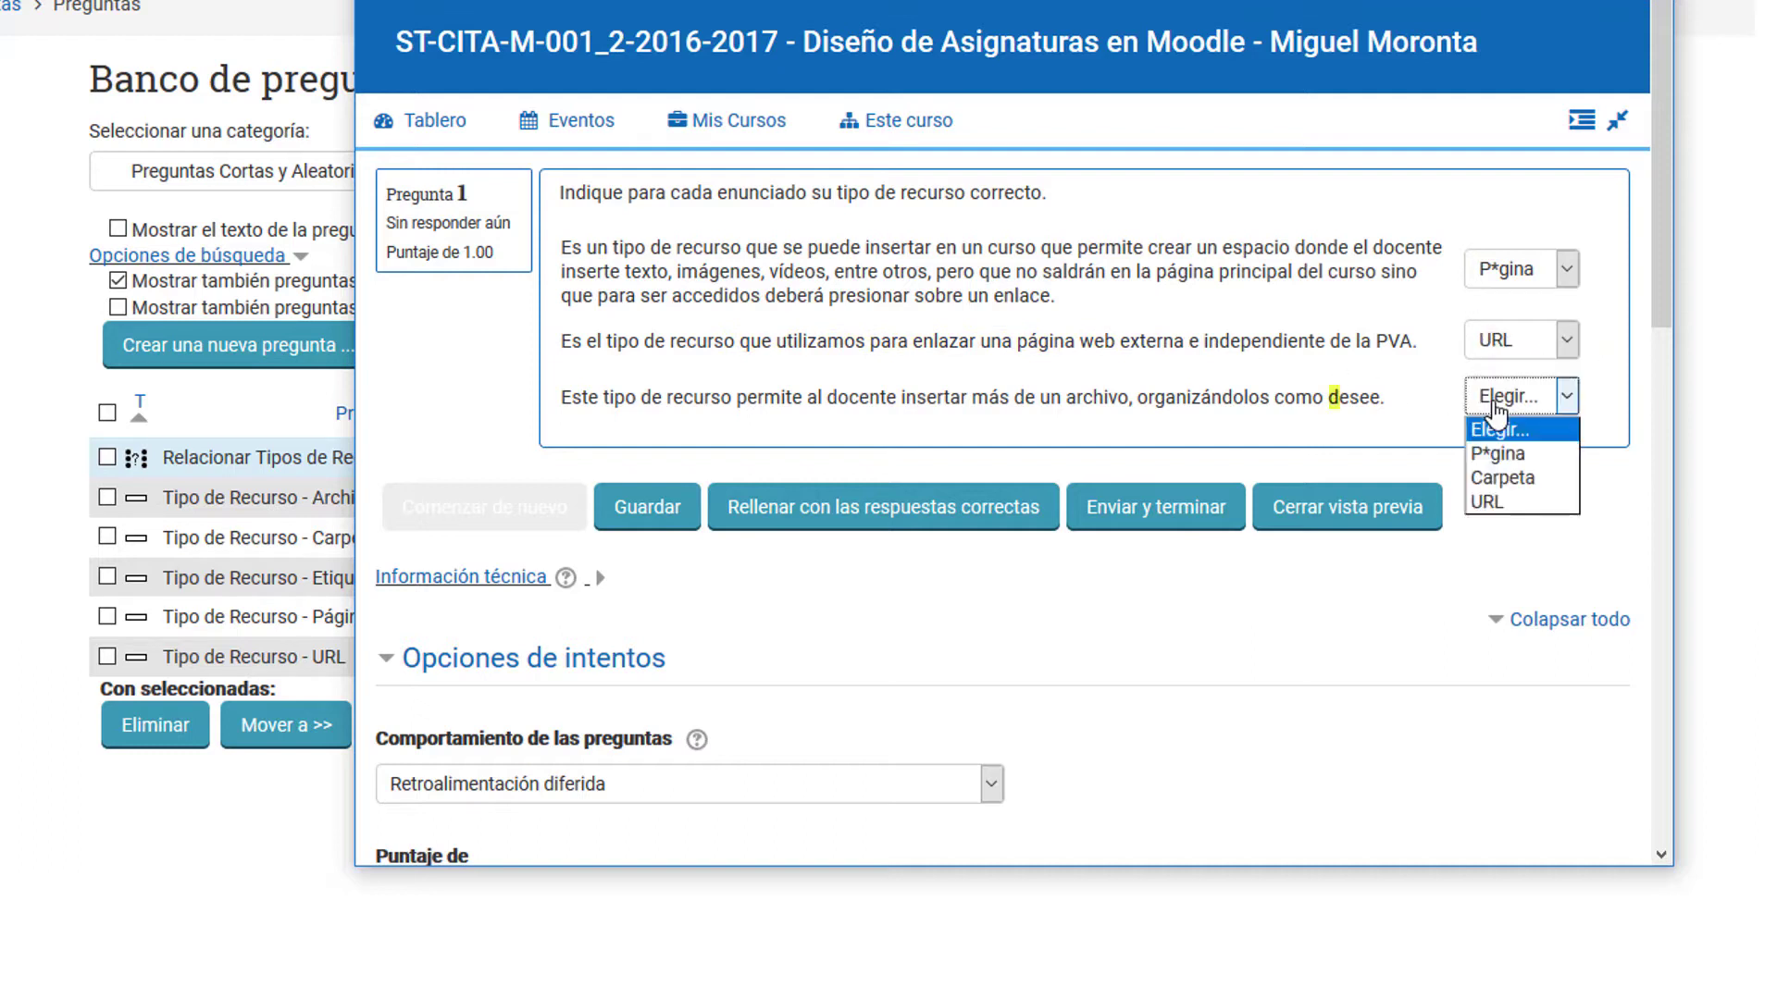
pyautogui.click(1510, 504)
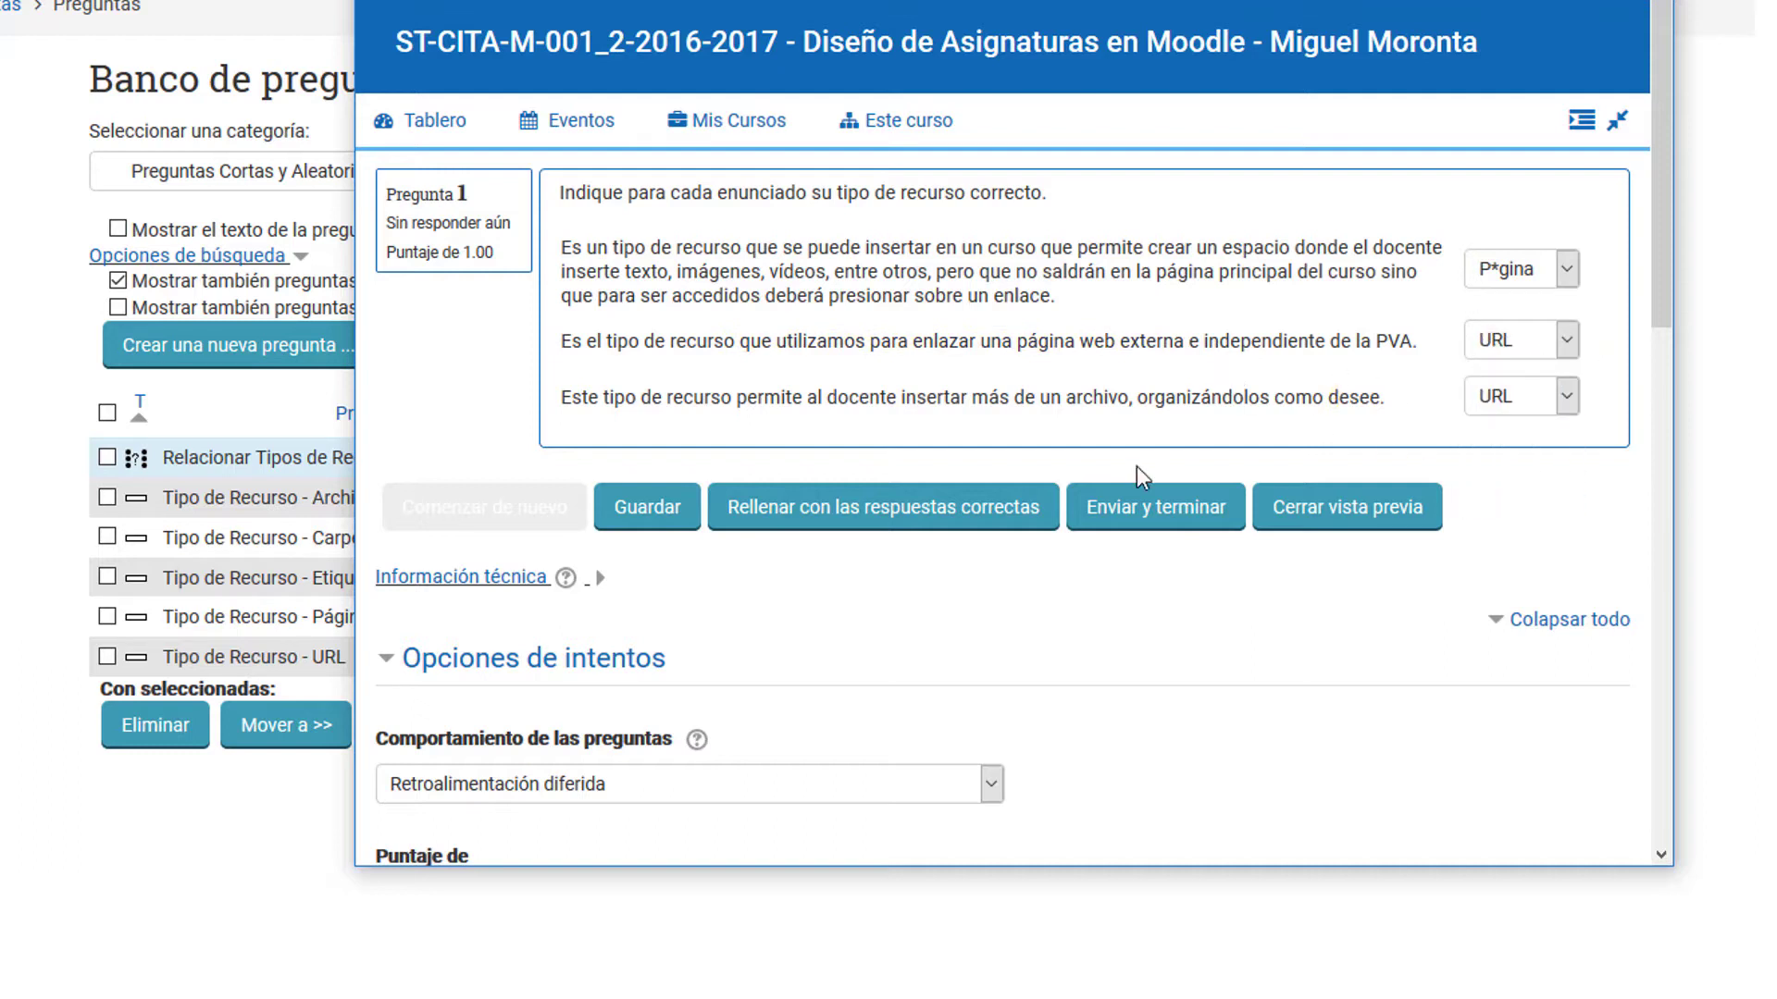
# Step: Submit and finish the previewed matching attempt, review the marked answers, and close the preview
pyautogui.click(1166, 523)
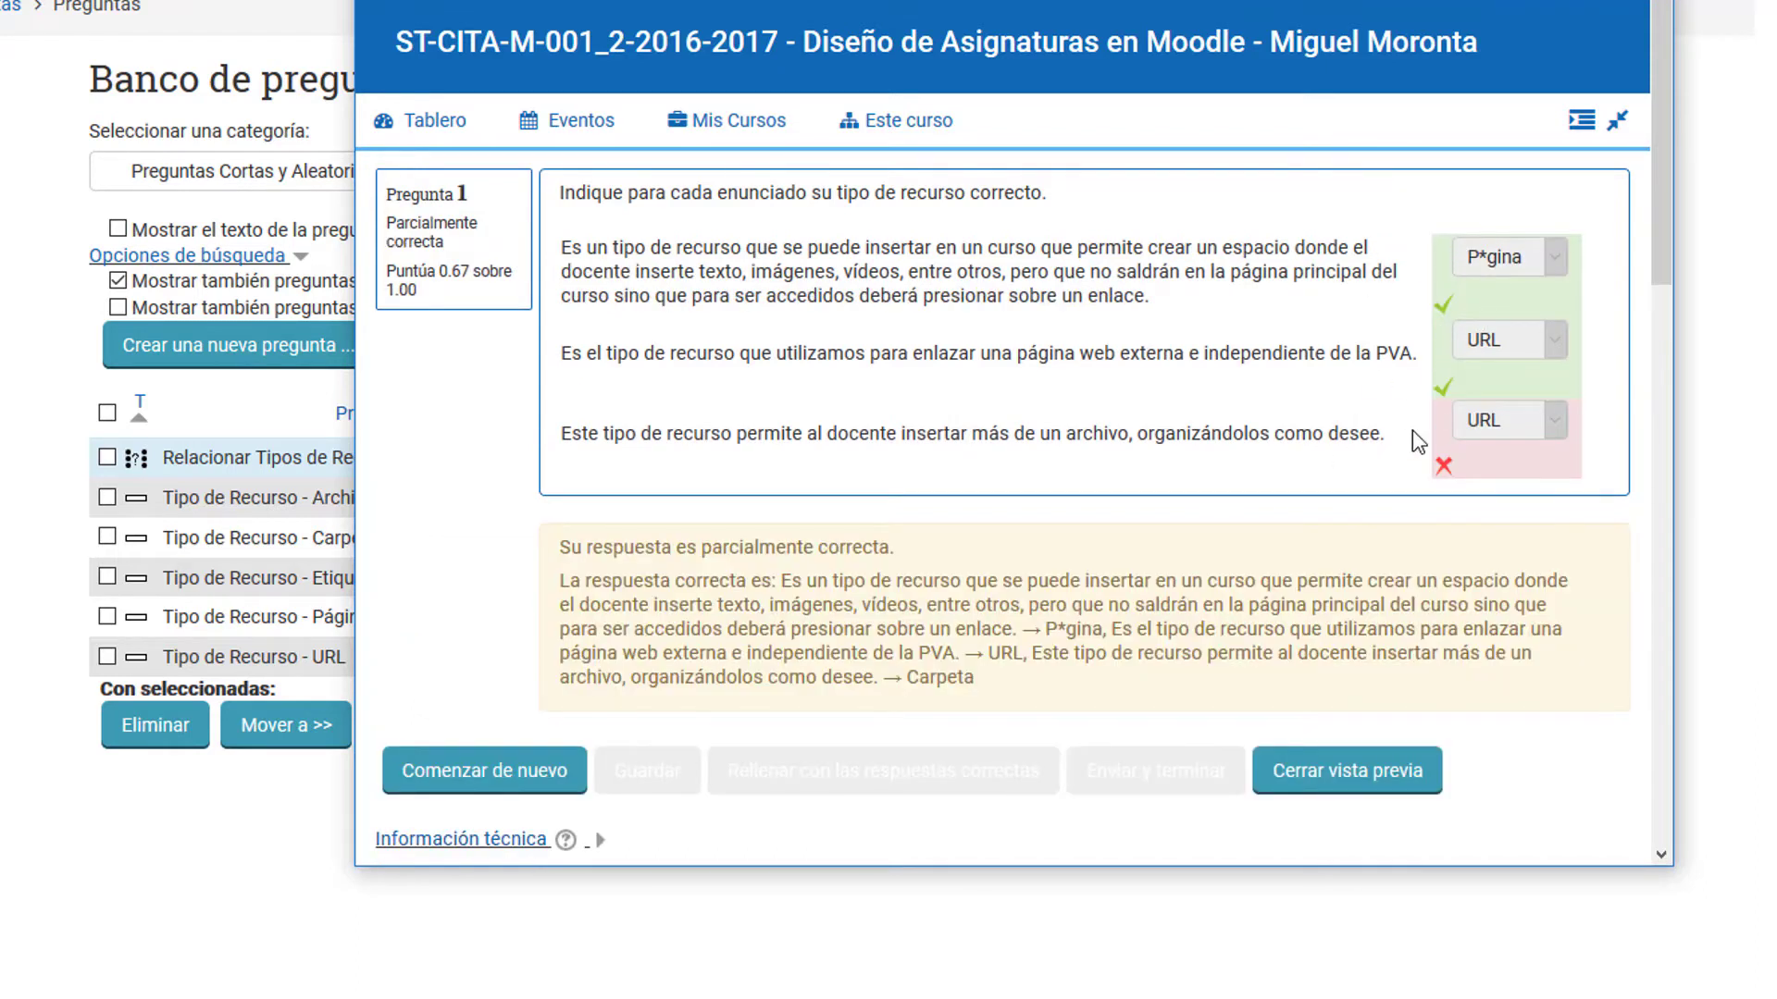
pyautogui.moveTo(1416, 442); pyautogui.dragTo(719, 353)
pyautogui.click(725, 398)
pyautogui.click(1323, 778)
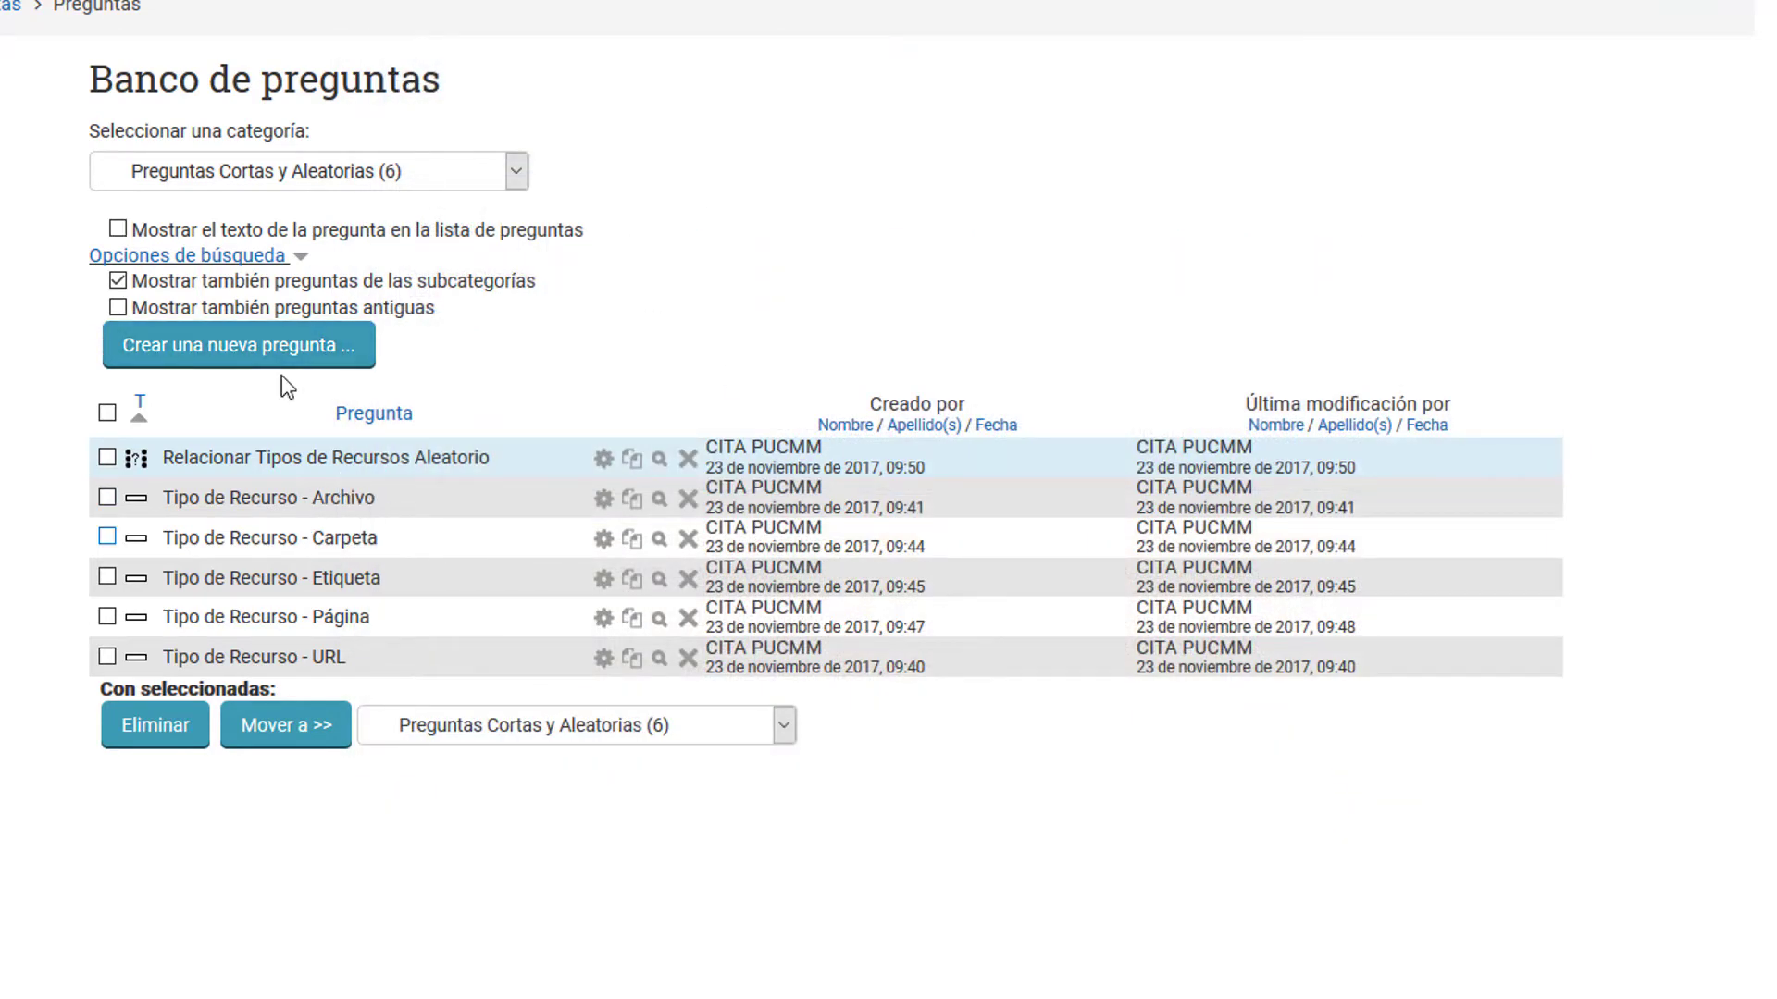
# Step: Show the category "Preguntas Objetivas" and preview its matching question "Tipos de Actividades y Usos"
pyautogui.click(334, 181)
pyautogui.click(347, 274)
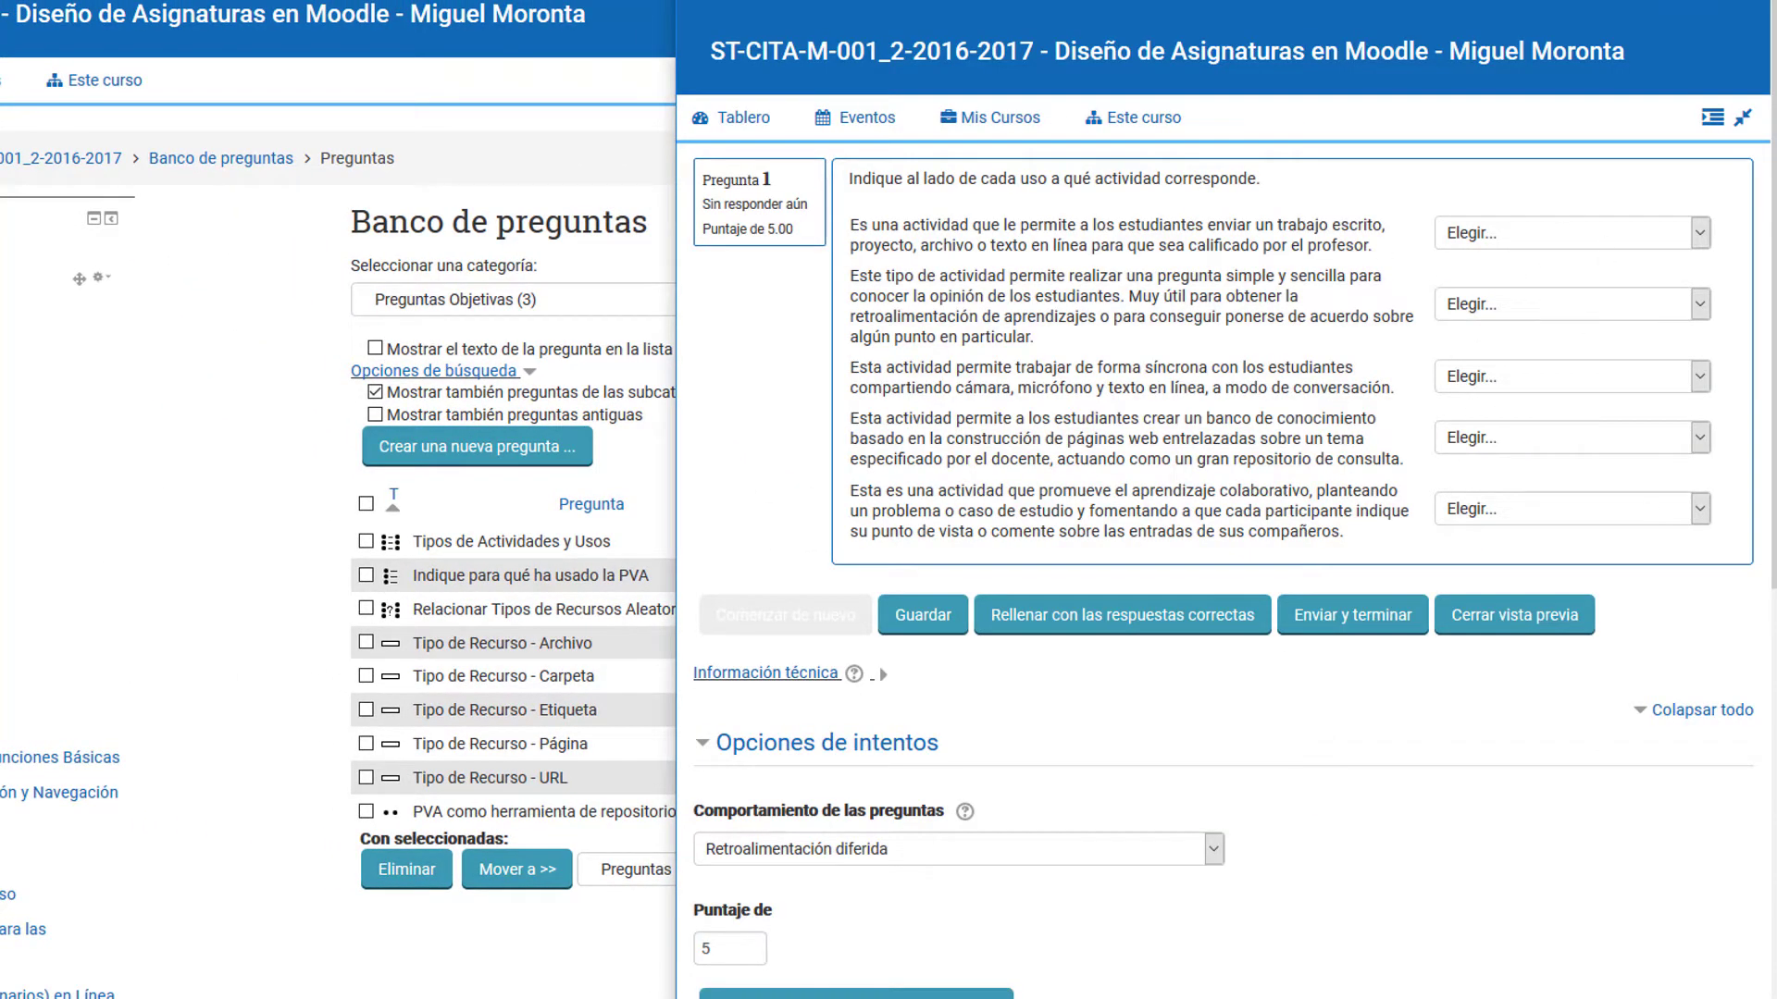
# Step: Return the question bank to the category "Preguntas Cortas y Aleatorias" and preview the short-answer question "Tipo de Recurso - Archivo", closing it unanswered
pyautogui.click(587, 301)
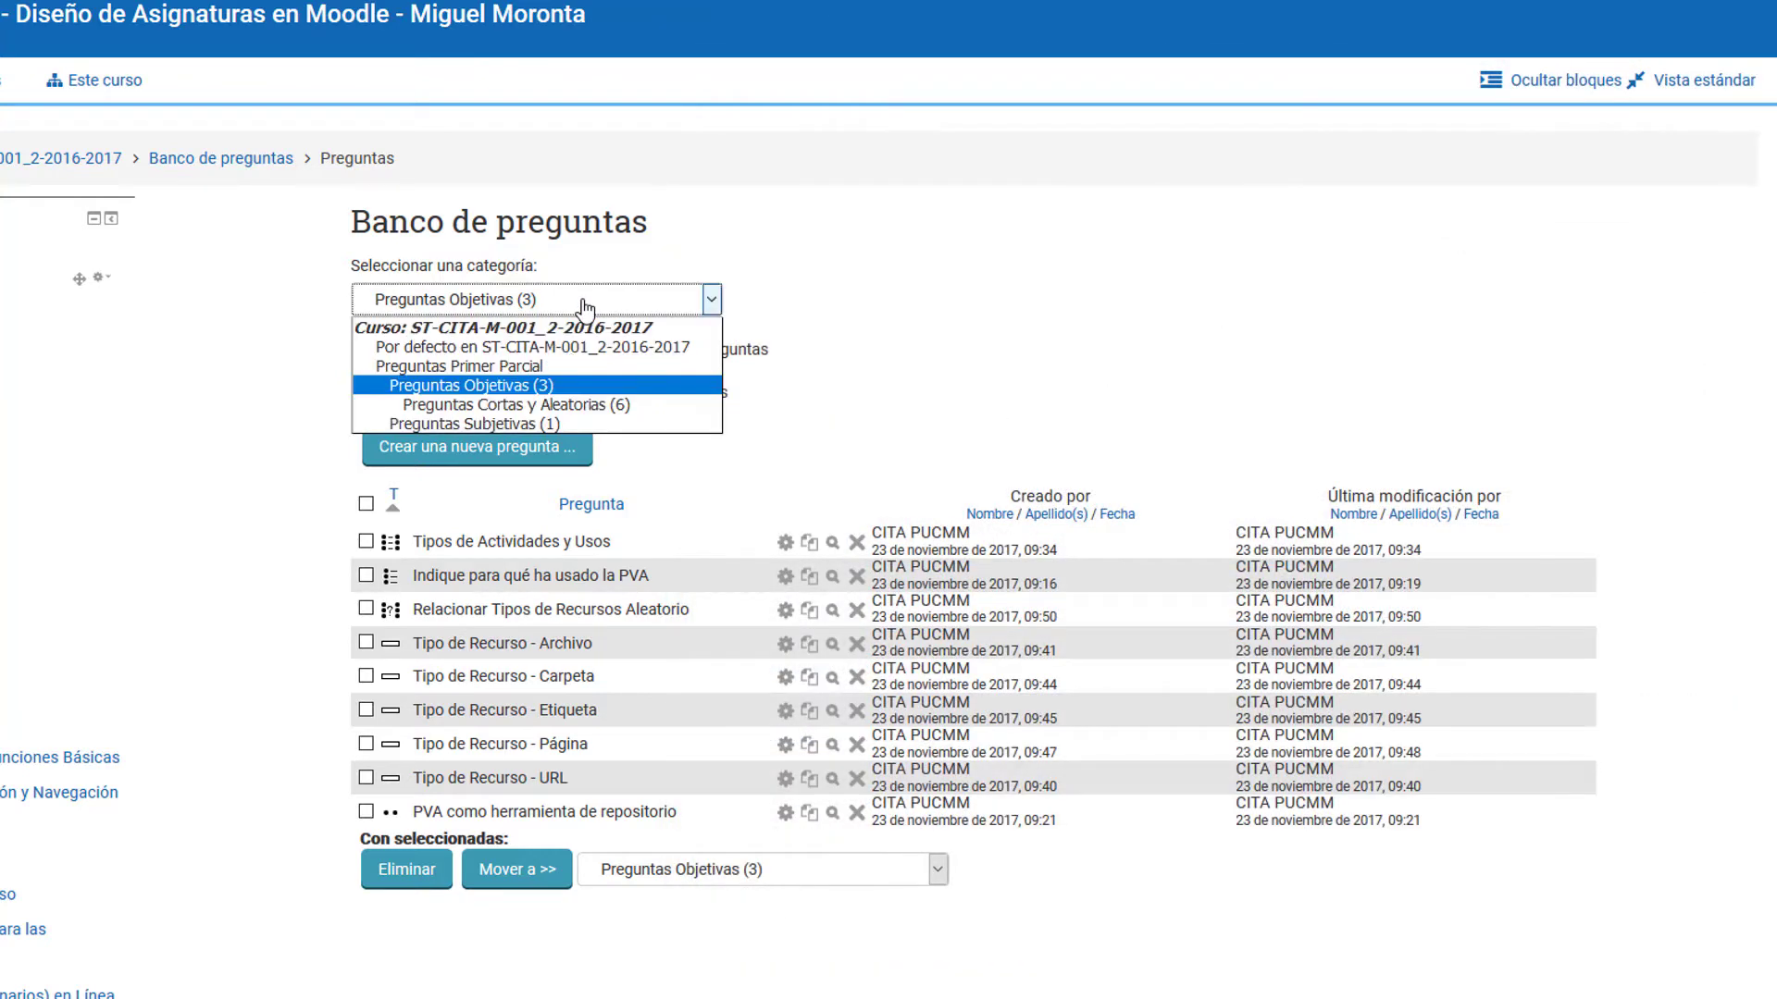
pyautogui.click(564, 405)
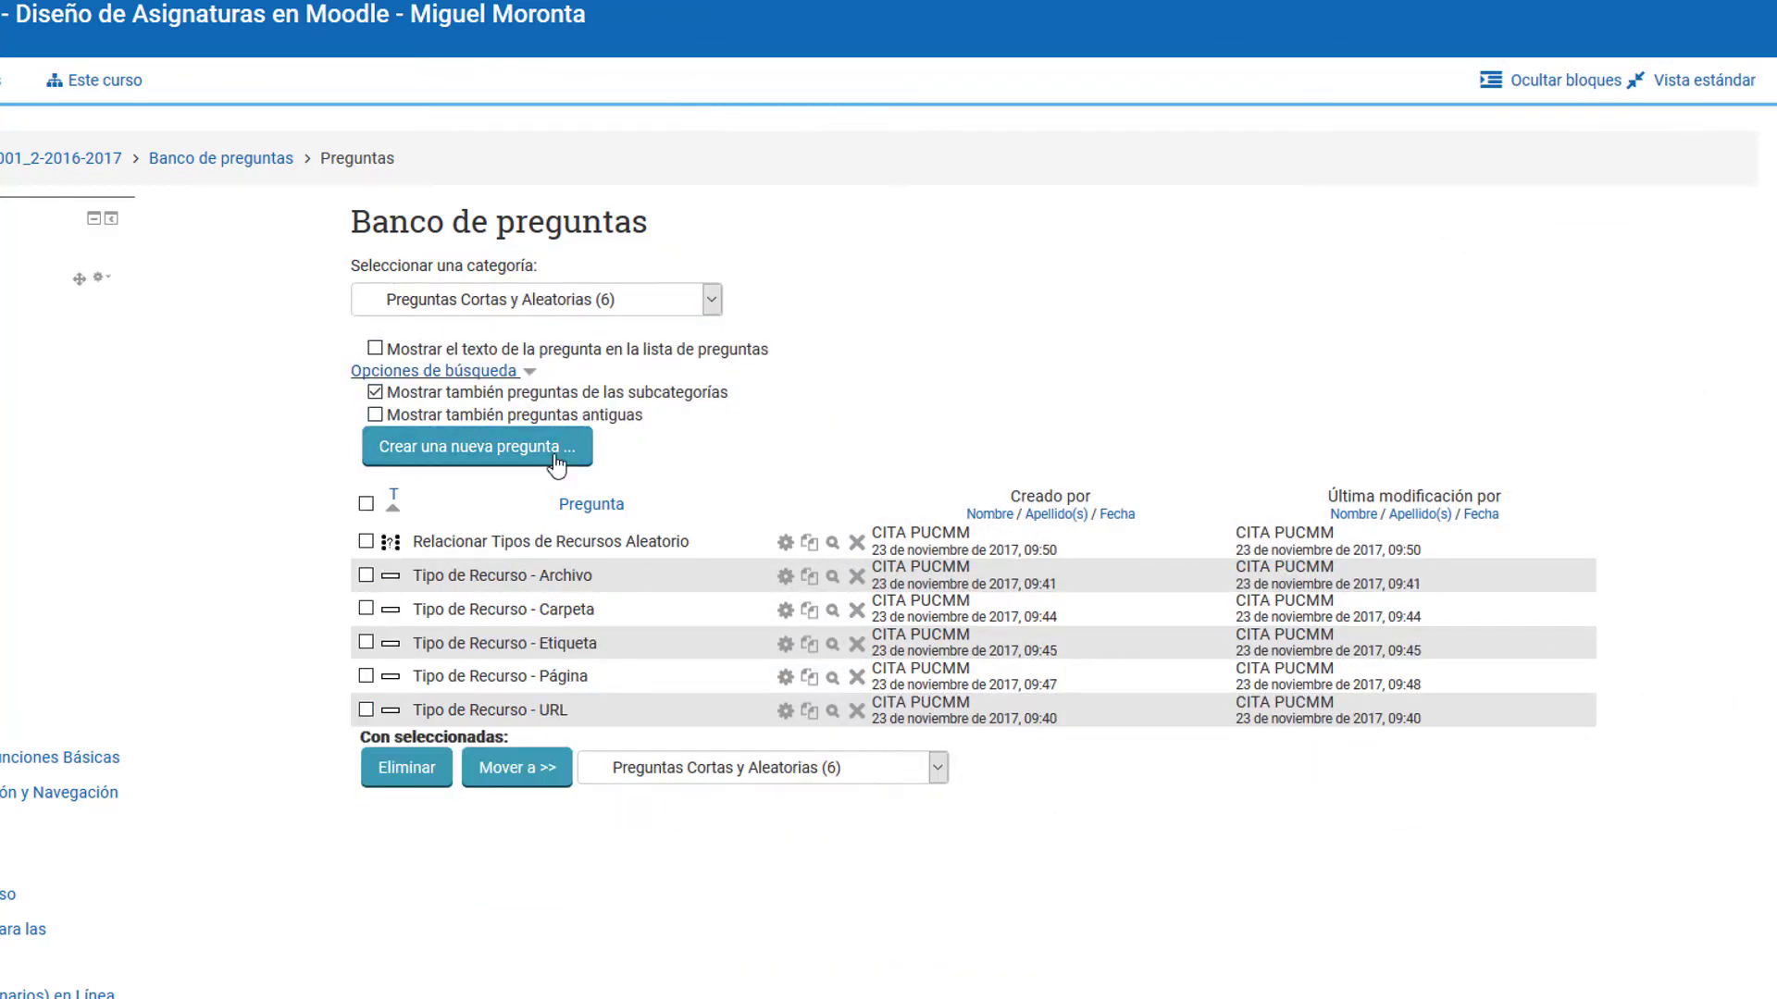
pyautogui.click(831, 577)
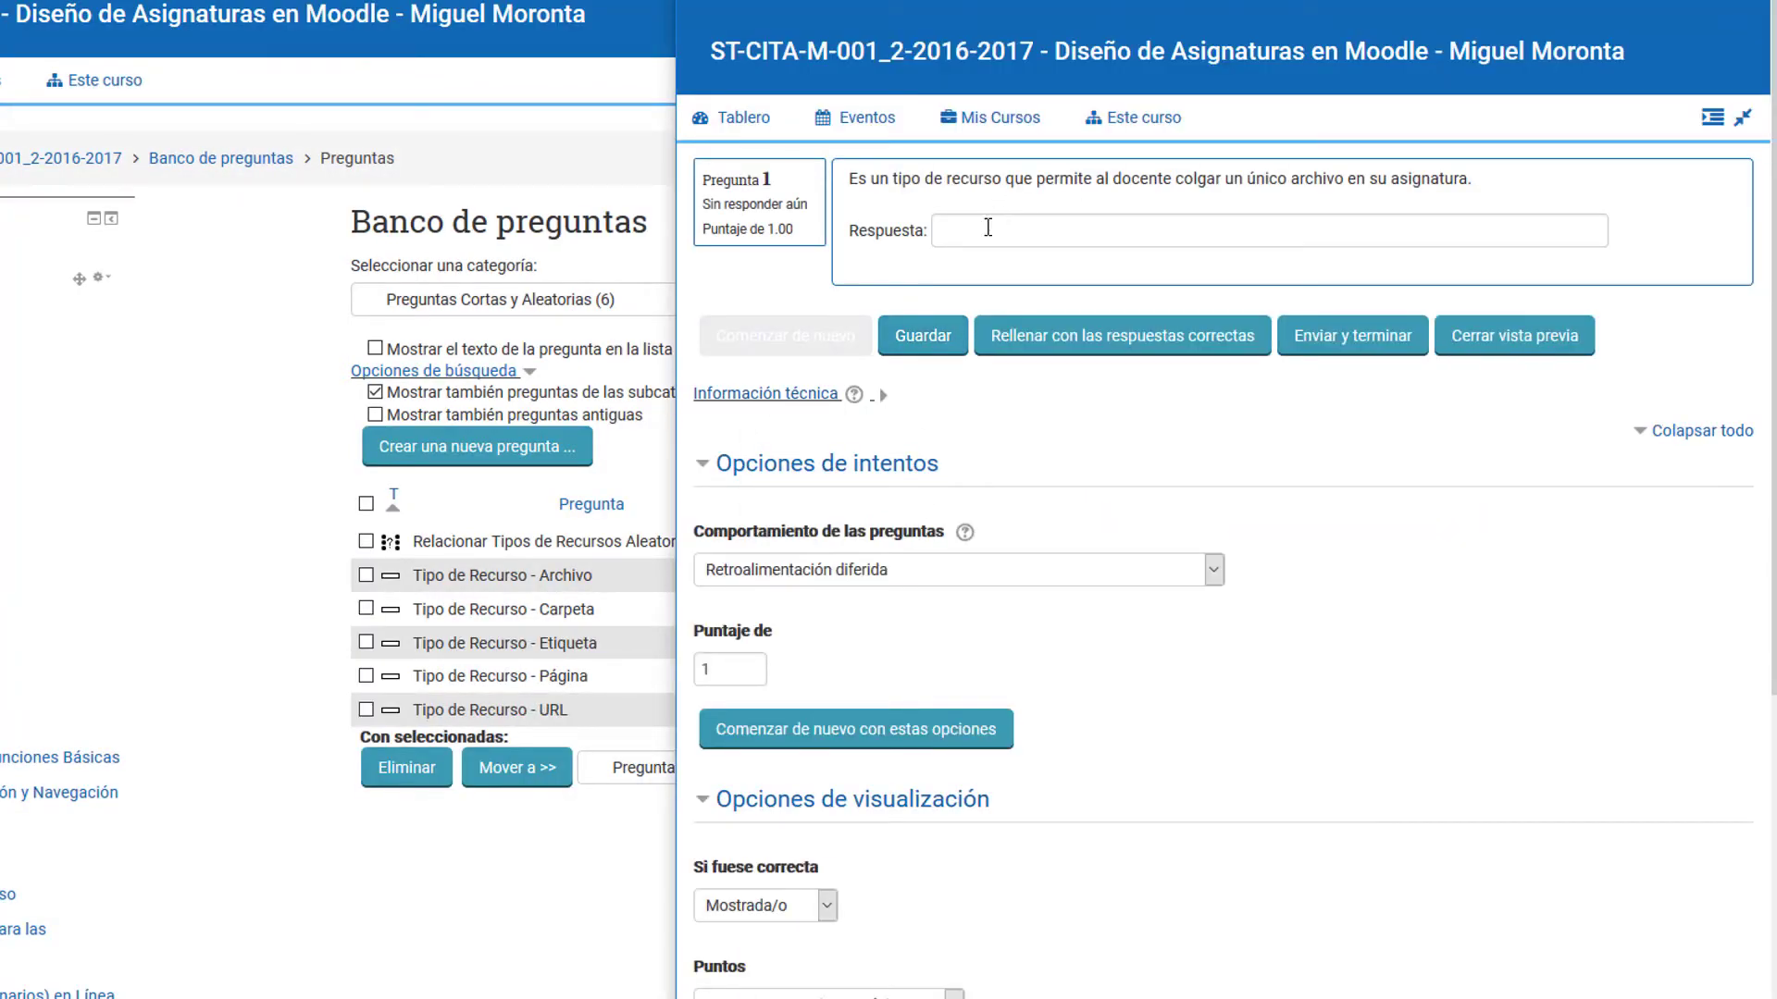
pyautogui.click(987, 227)
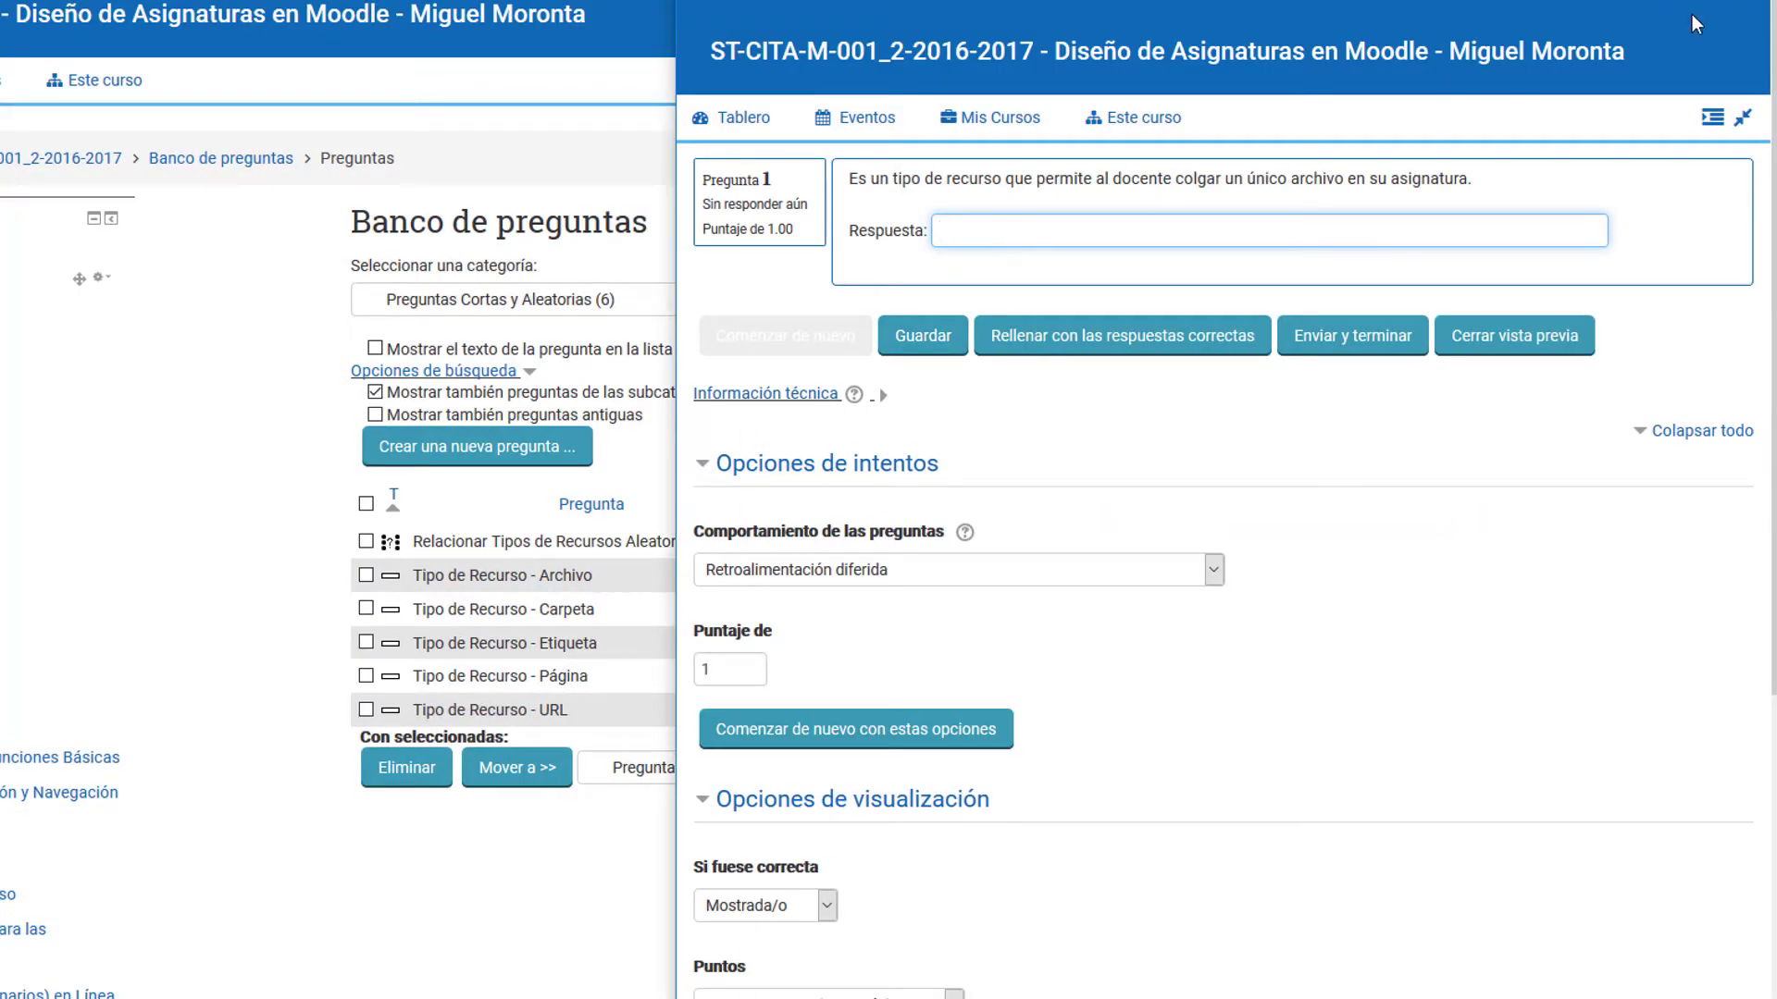
pyautogui.click(1747, 1)
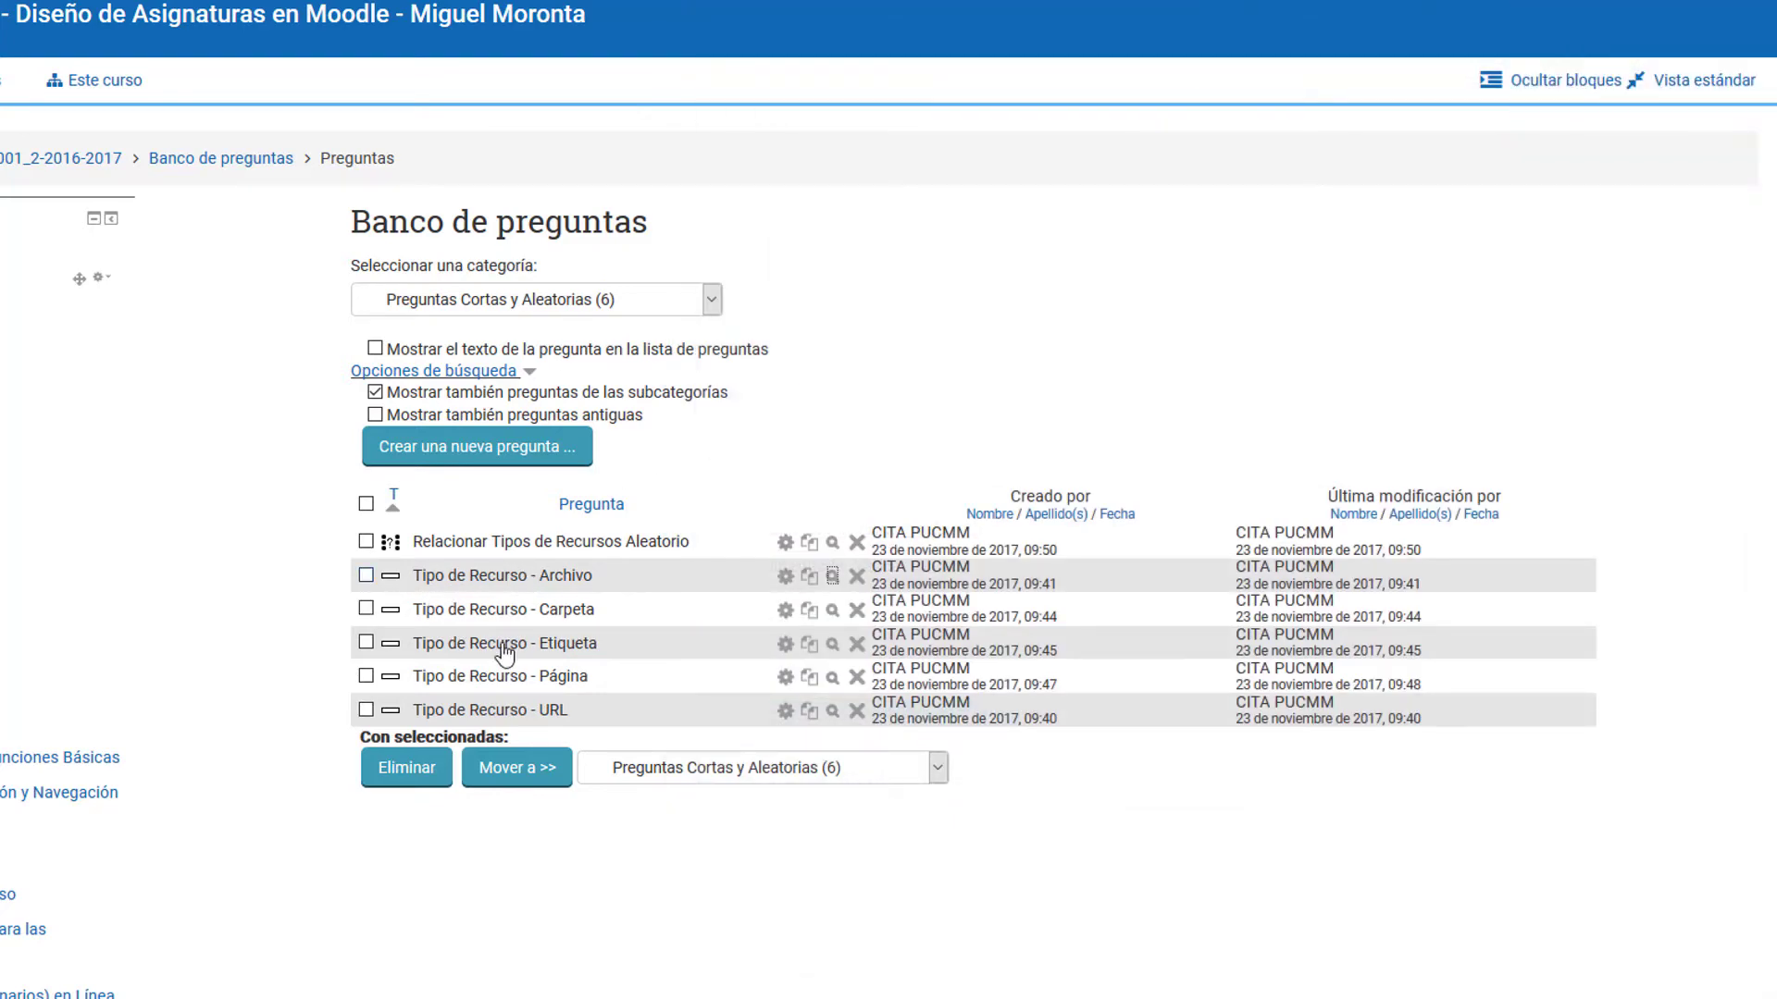
# Step: Preview "Relacionar Tipos de Recursos Aleatorio" once more, close the preview, and go to the main page of the course
pyautogui.click(833, 544)
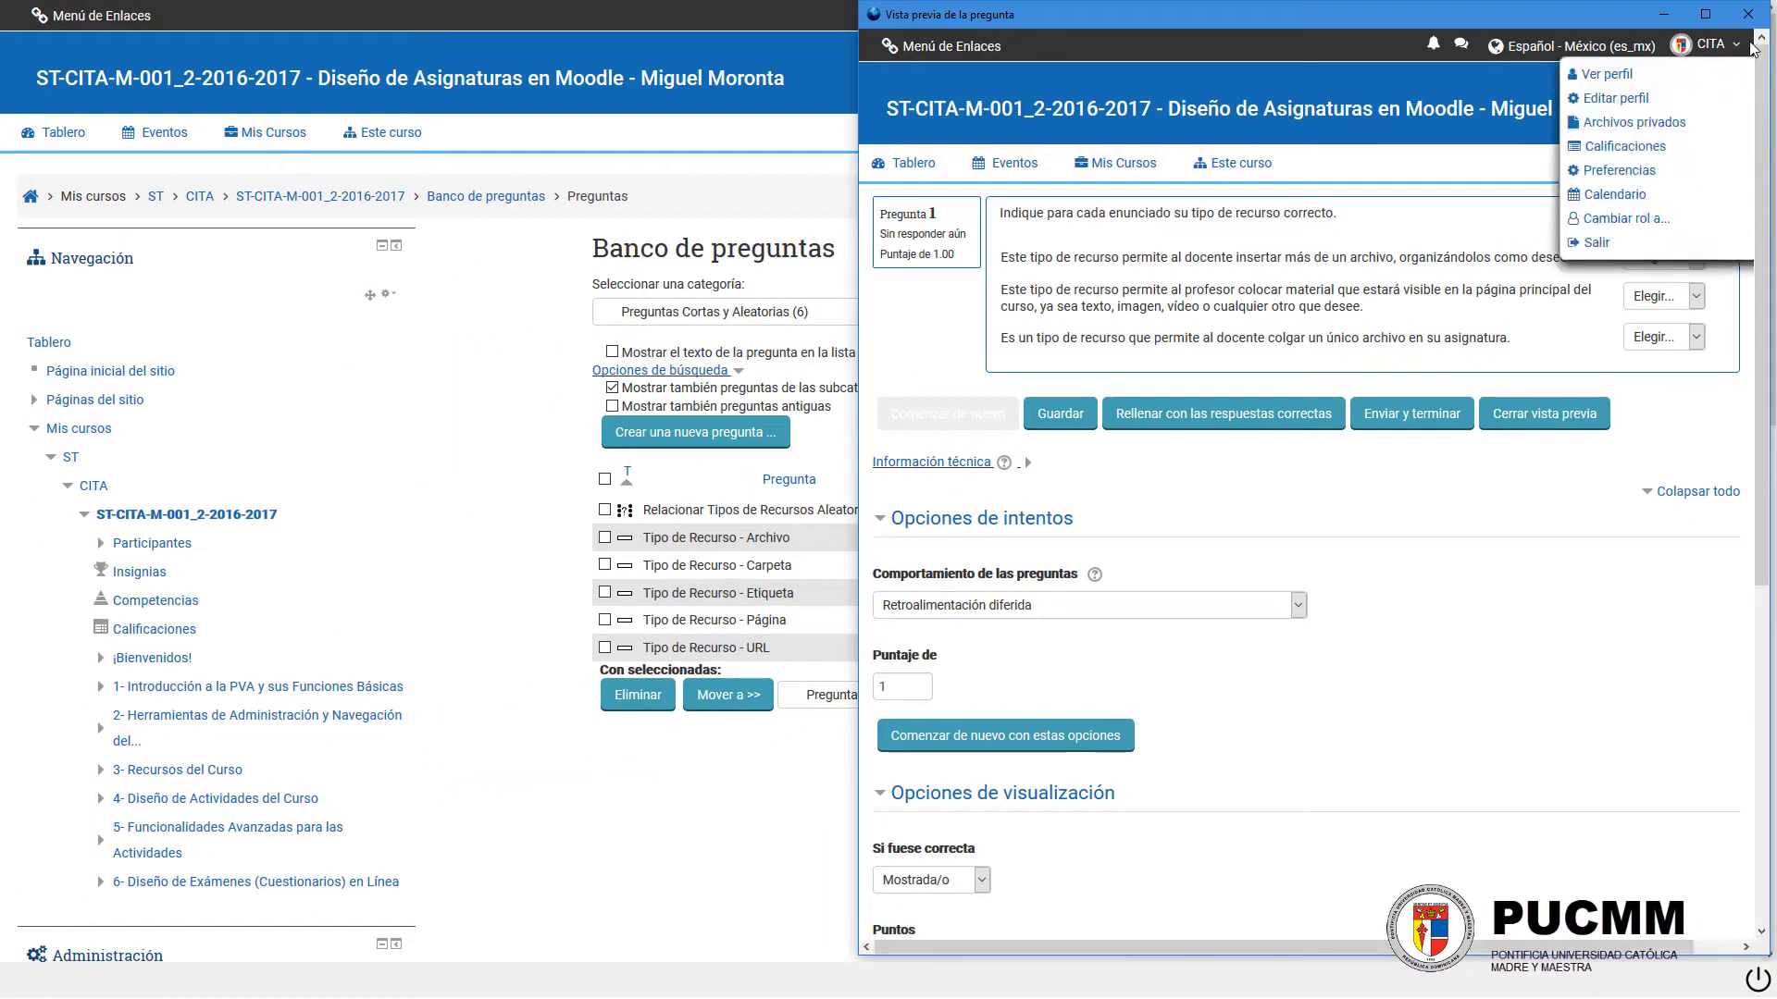
pyautogui.click(1757, 19)
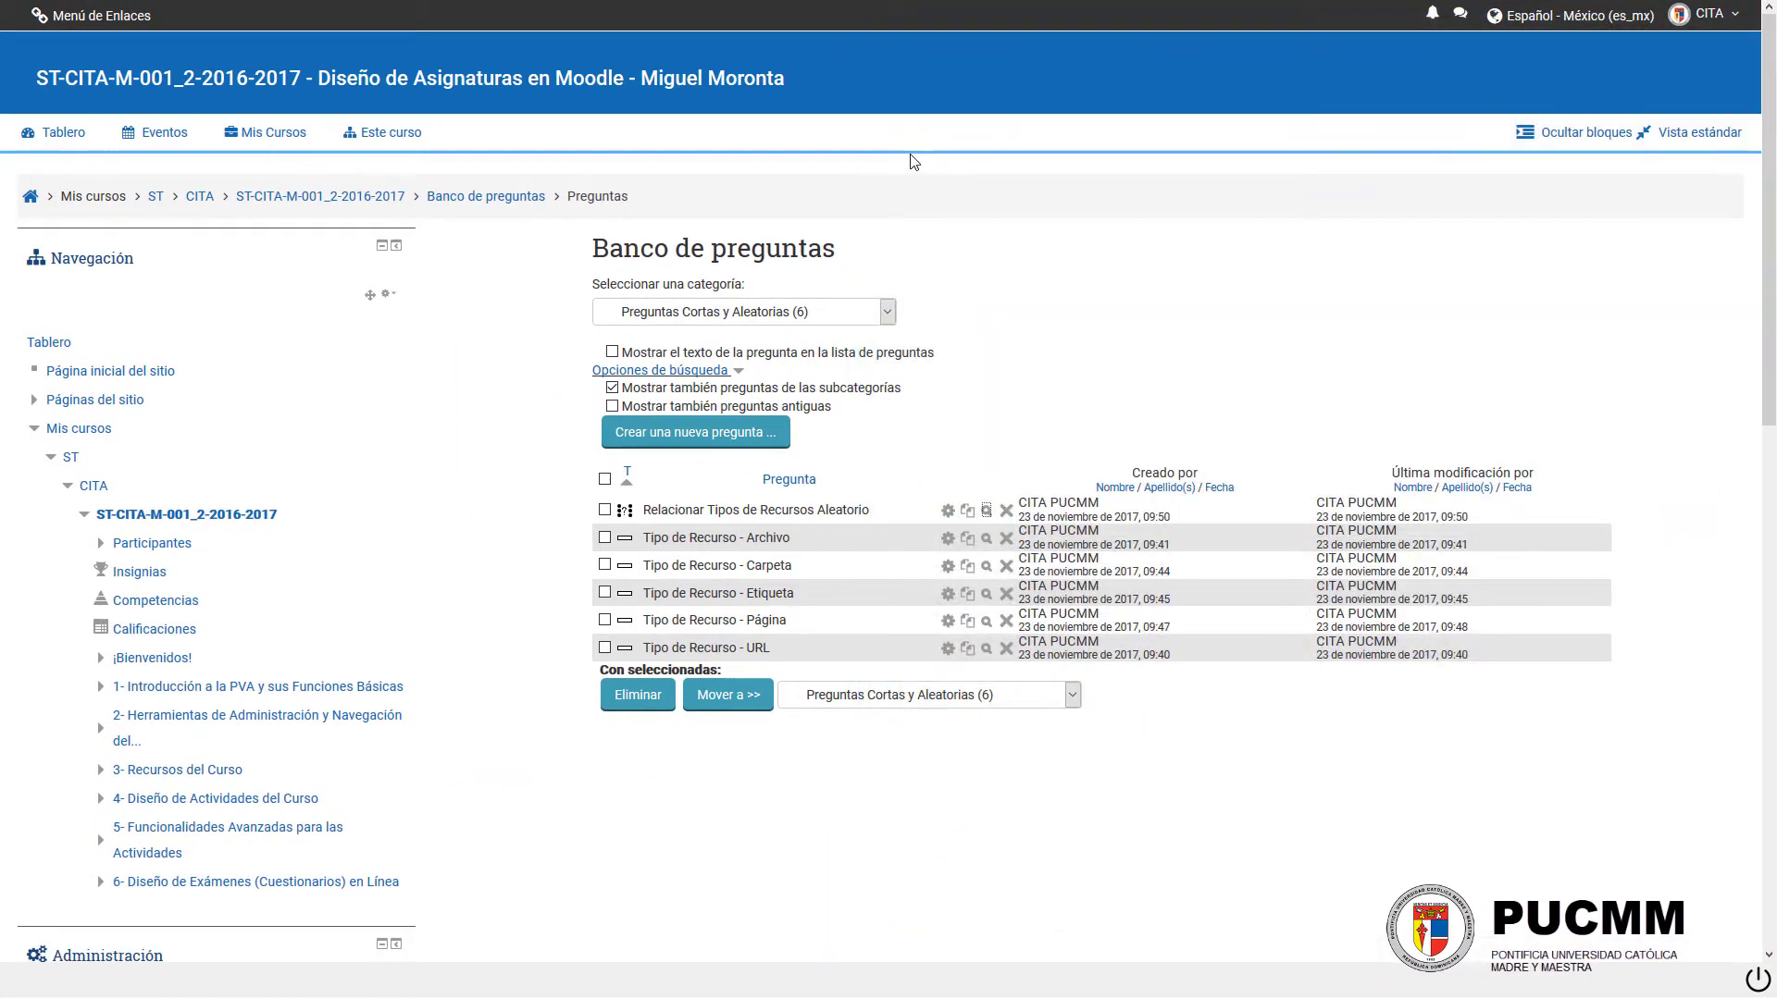
pyautogui.click(290, 198)
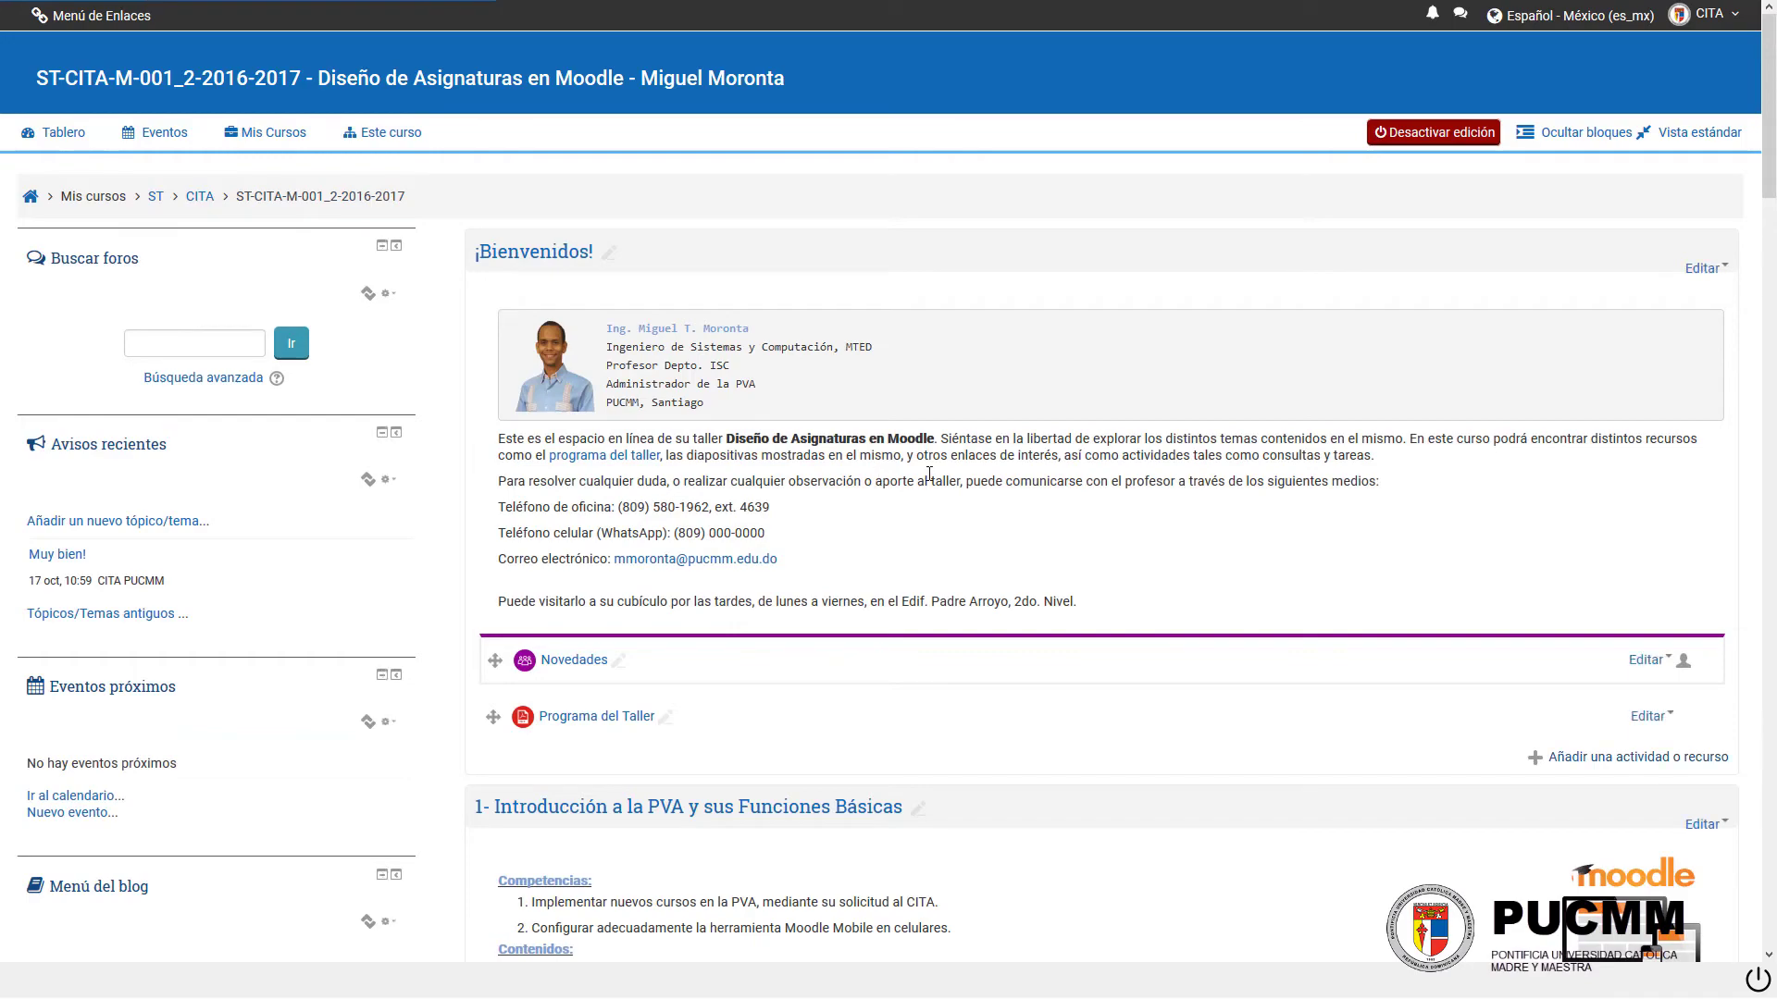